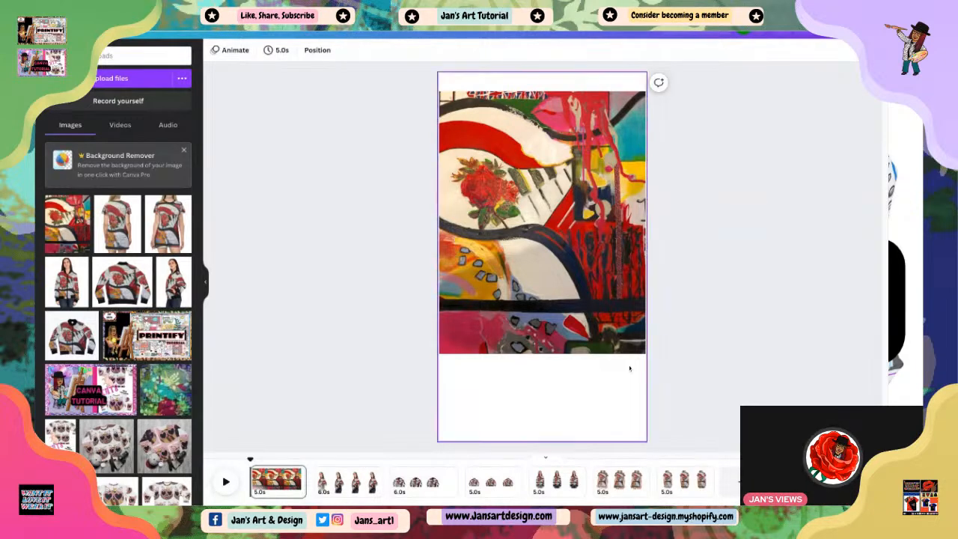
Enlarge the painting on the first page until it covers the whole page from edge to edge.
click(566, 278)
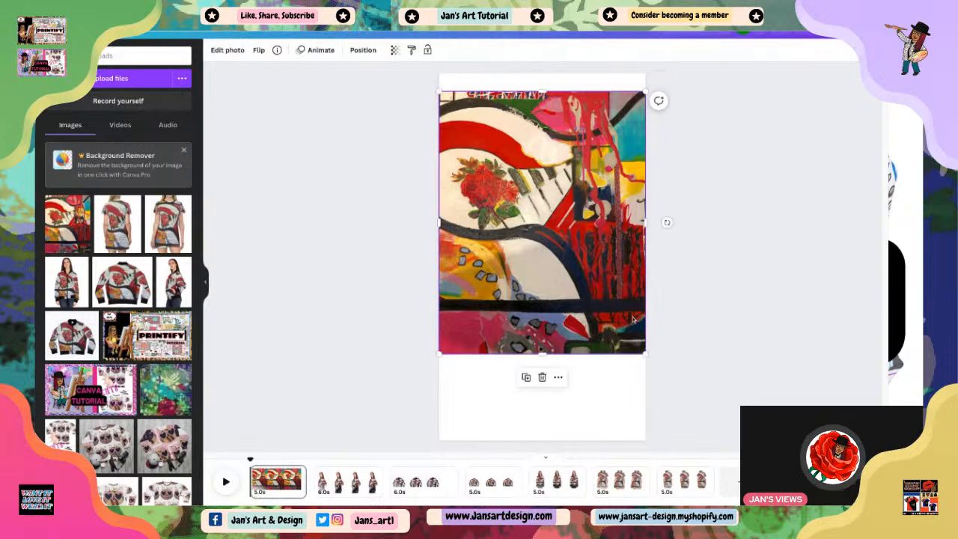
drag(646, 354, 706, 432)
drag(553, 344, 549, 327)
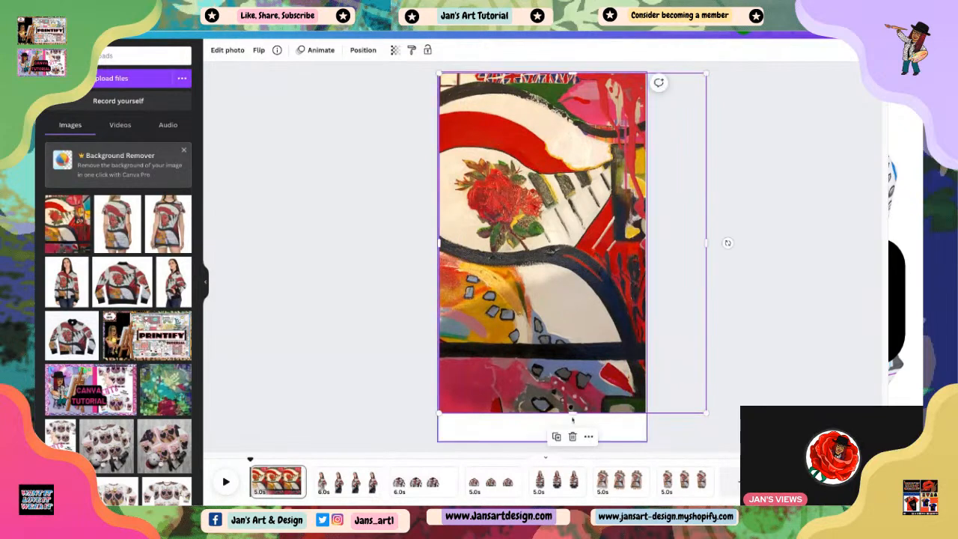
drag(573, 414, 573, 441)
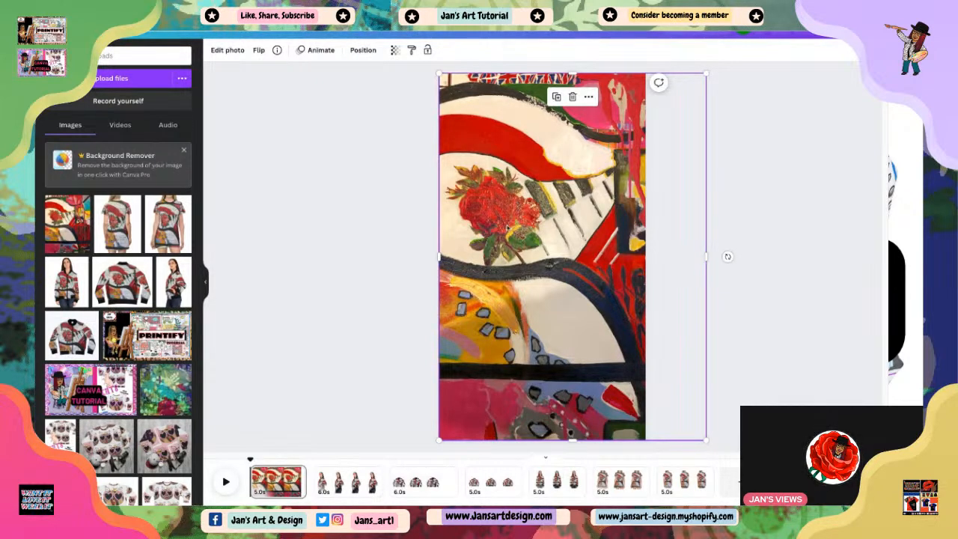
mouse_move(532, 281)
mouse_down()
mouse_move(453, 281)
mouse_move(622, 281)
mouse_move(624, 259)
mouse_up()
click(758, 204)
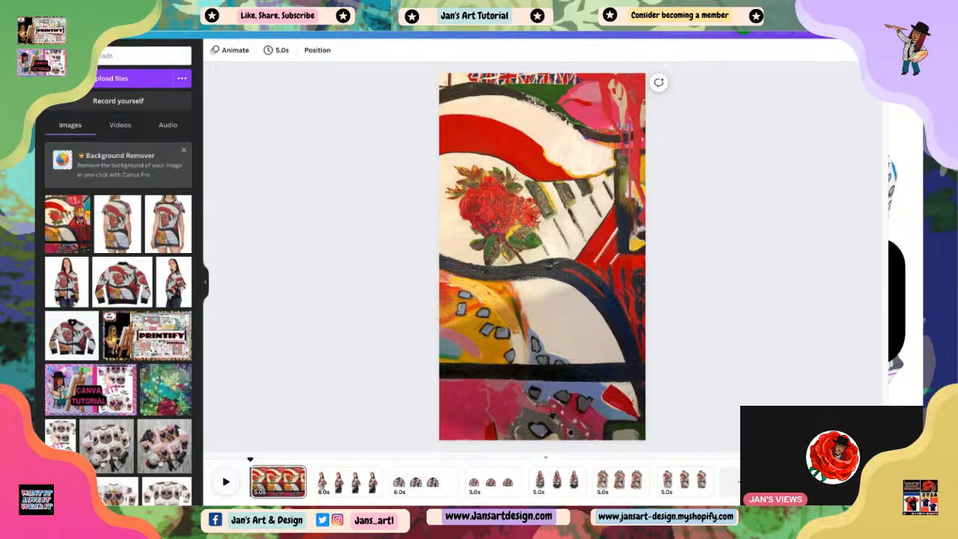
Apply the Breathe animation to the painting on the first page.
click(559, 169)
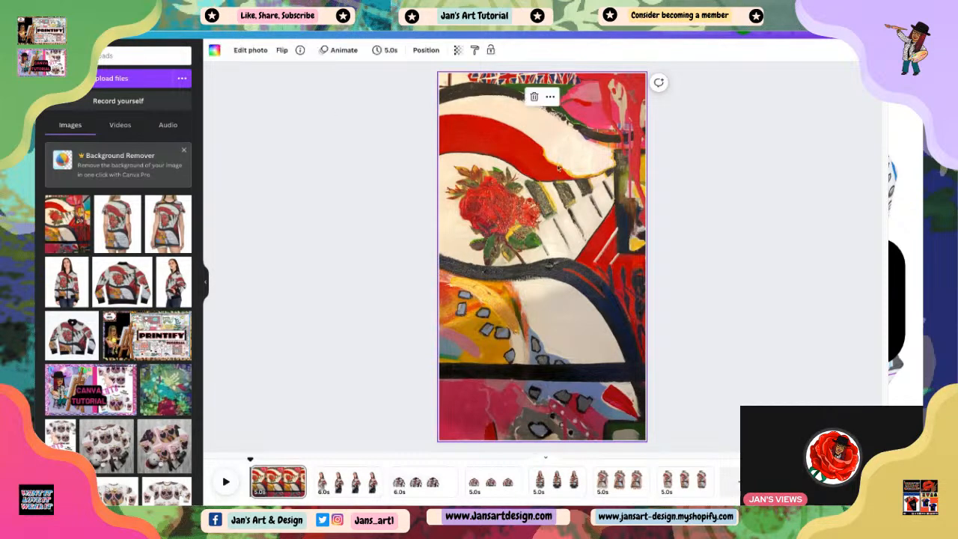
click(341, 51)
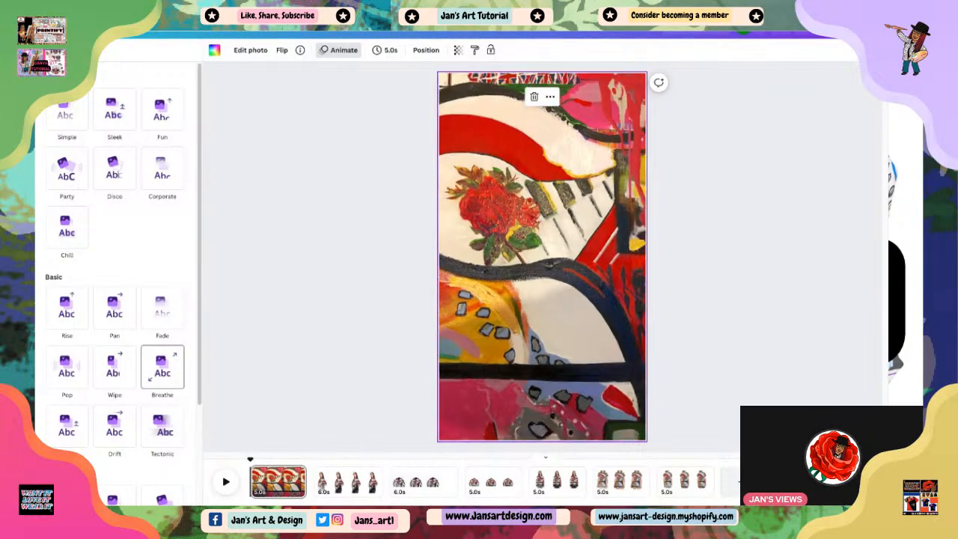
click(163, 368)
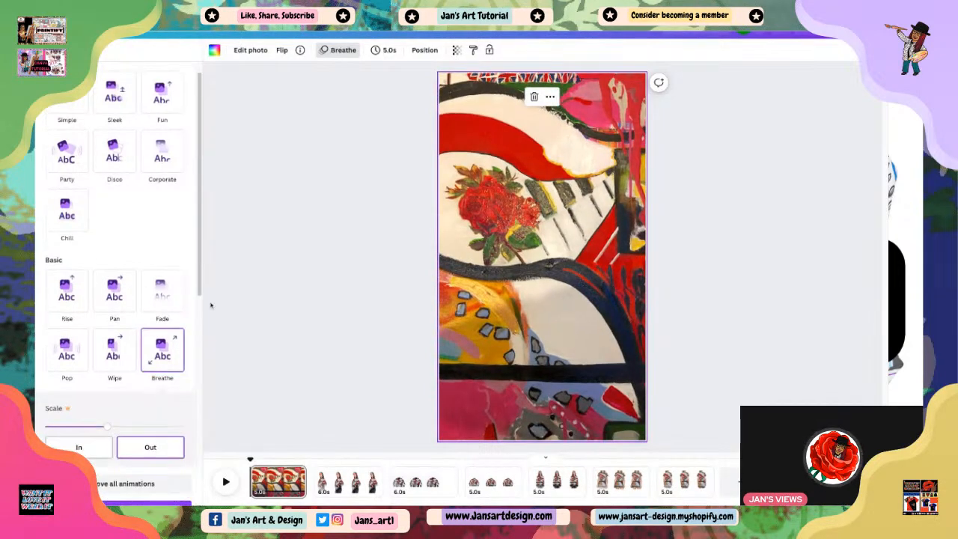
click(251, 300)
Enlarge the side-view model photo on the second page to fill the page height and center the model.
click(349, 479)
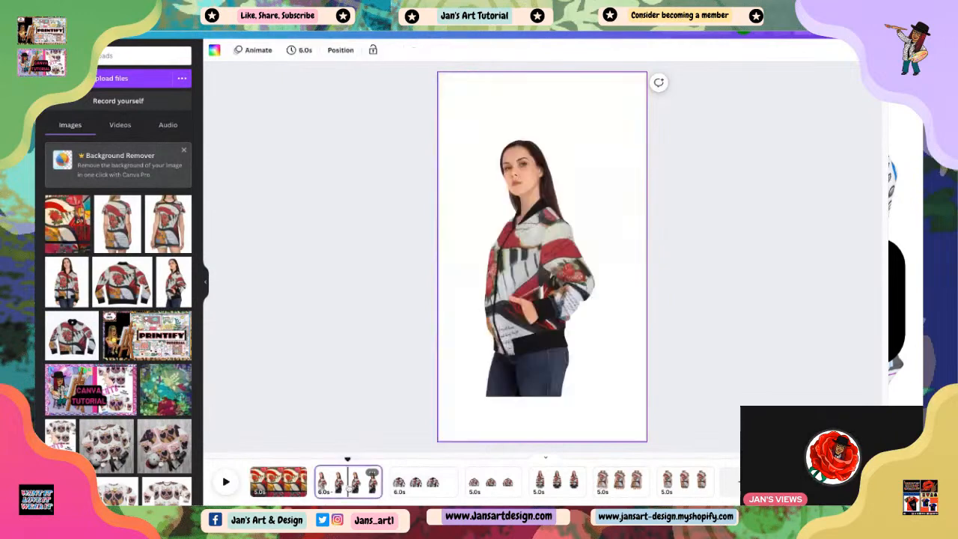
click(534, 159)
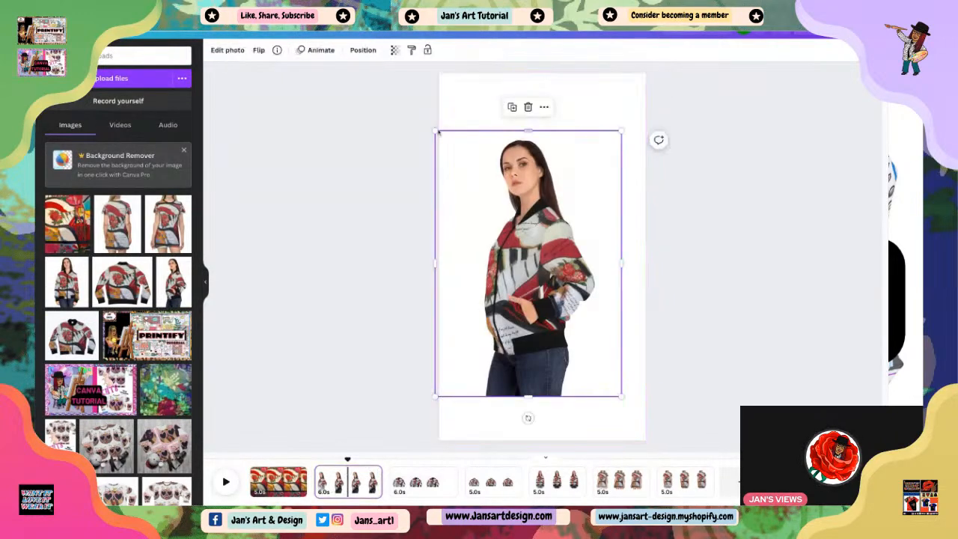
mouse_move(436, 131)
mouse_down()
mouse_move(398, 76)
mouse_move(428, 125)
mouse_up()
drag(506, 398, 509, 400)
drag(515, 317, 522, 321)
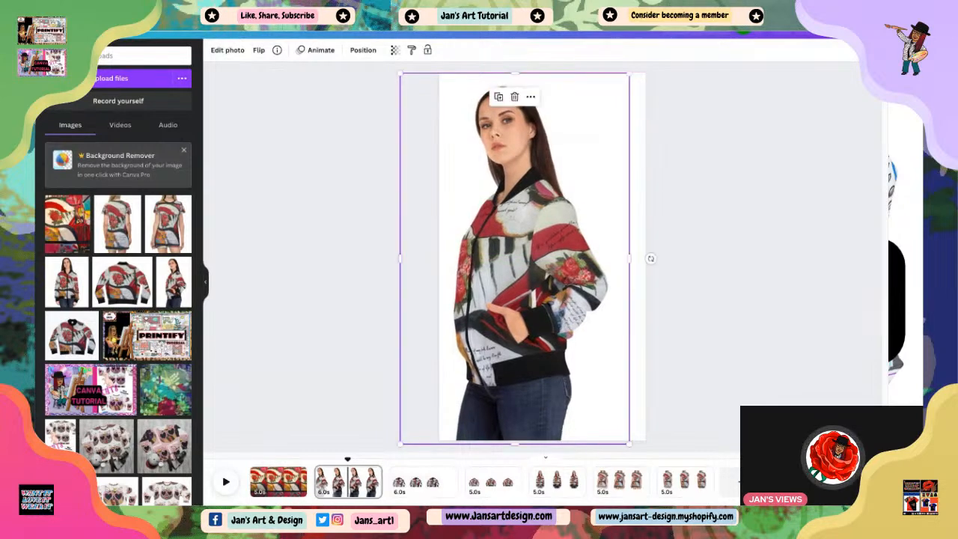
click(676, 336)
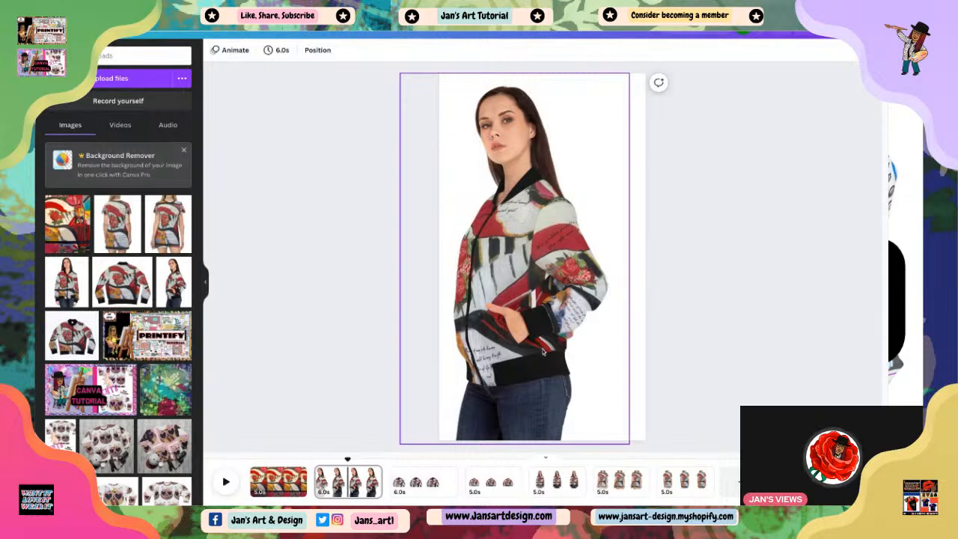
click(271, 483)
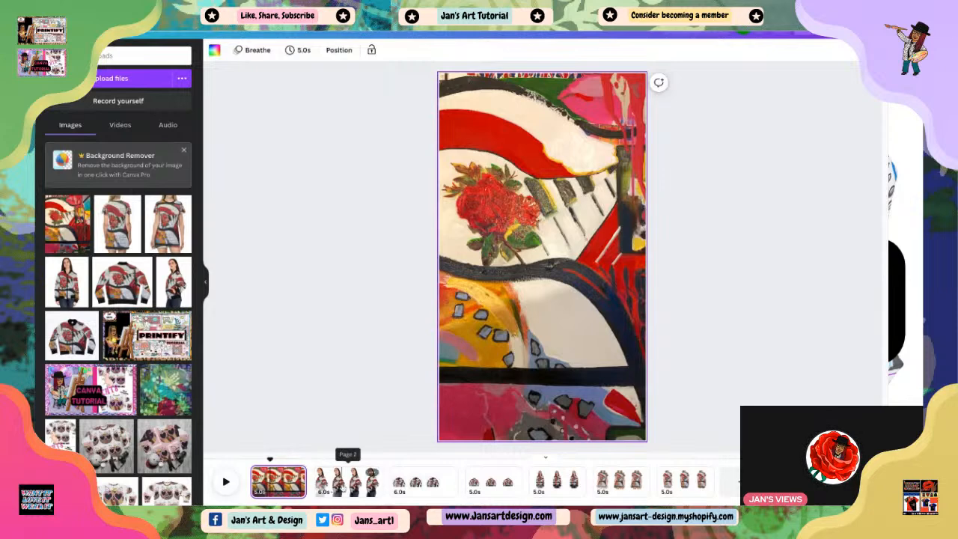
click(342, 488)
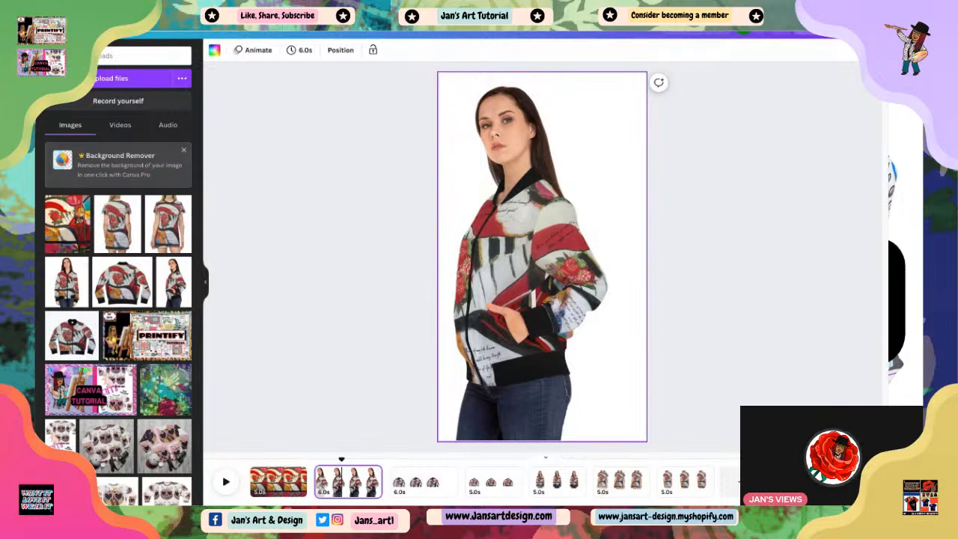
scroll(542, 257, down, 3)
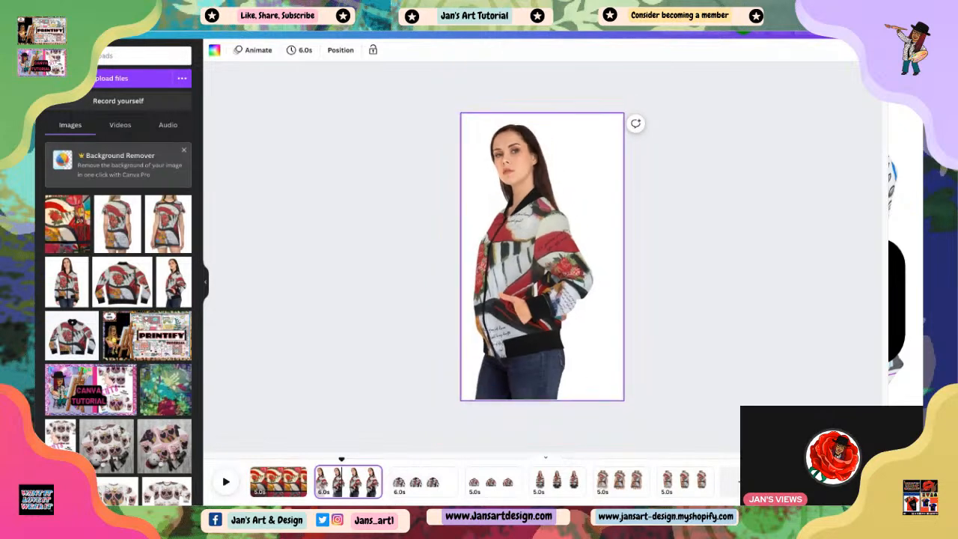
scroll(543, 257, up, 8)
scroll(543, 257, up, 3)
scroll(543, 257, down, 2)
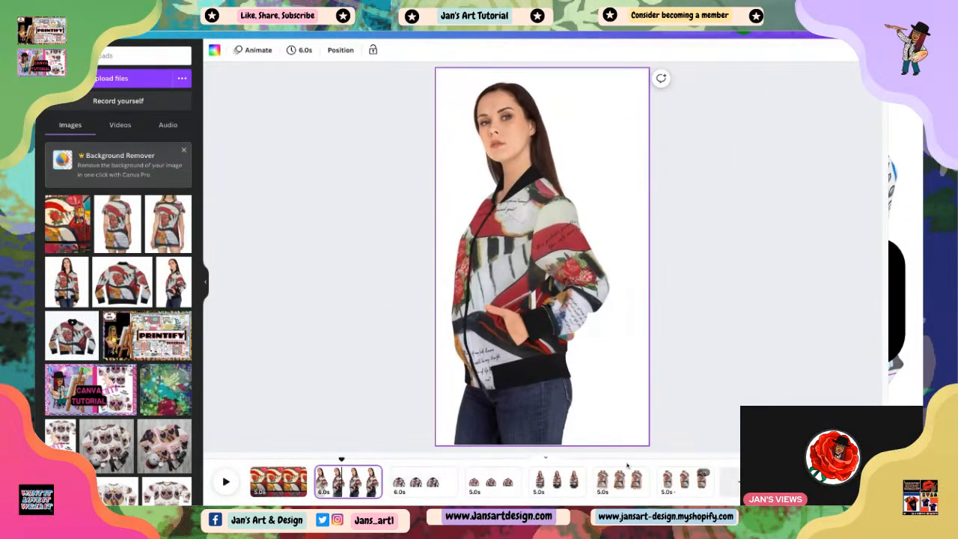
Enlarge the front-view jacket photo on the third page until it spans slightly more than the page width.
click(405, 486)
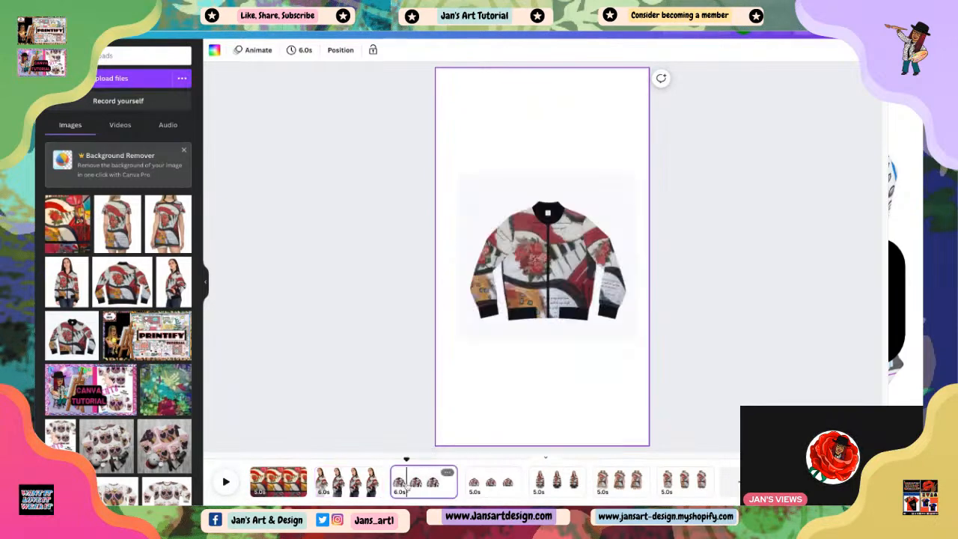
click(484, 186)
drag(459, 177, 424, 143)
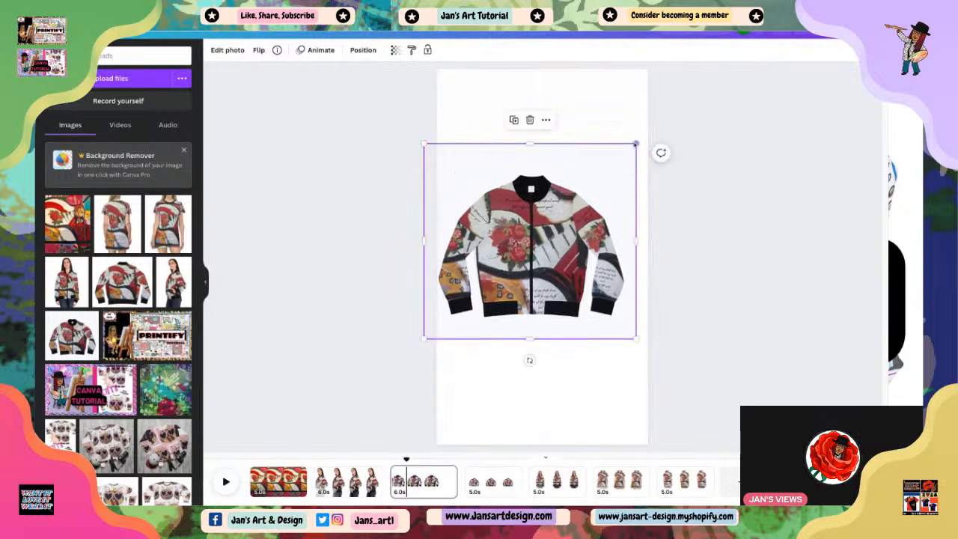
drag(636, 144, 656, 126)
drag(636, 147, 635, 148)
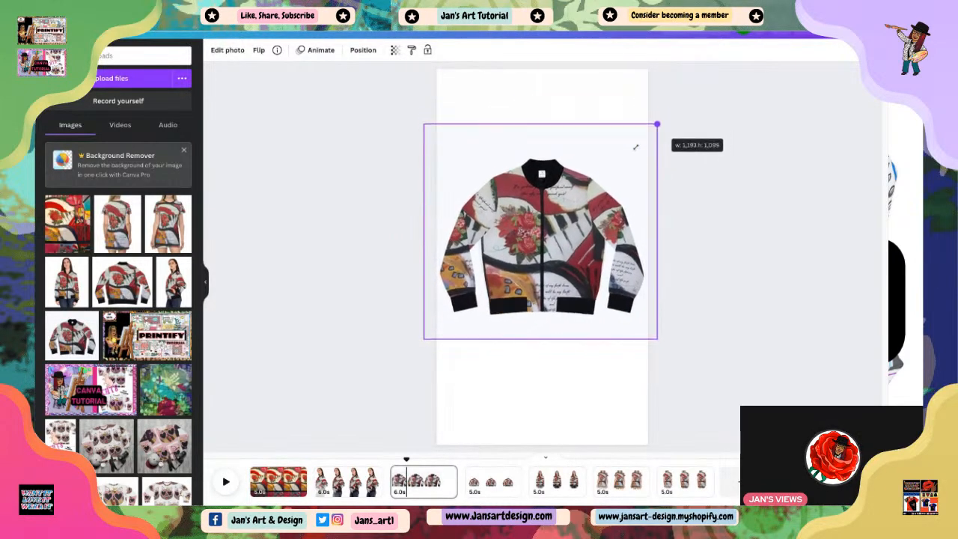
key(Escape)
Position the front-view jacket photo in the vertical middle of the third page and fine-tune its size to fit the page width.
drag(534, 253, 538, 197)
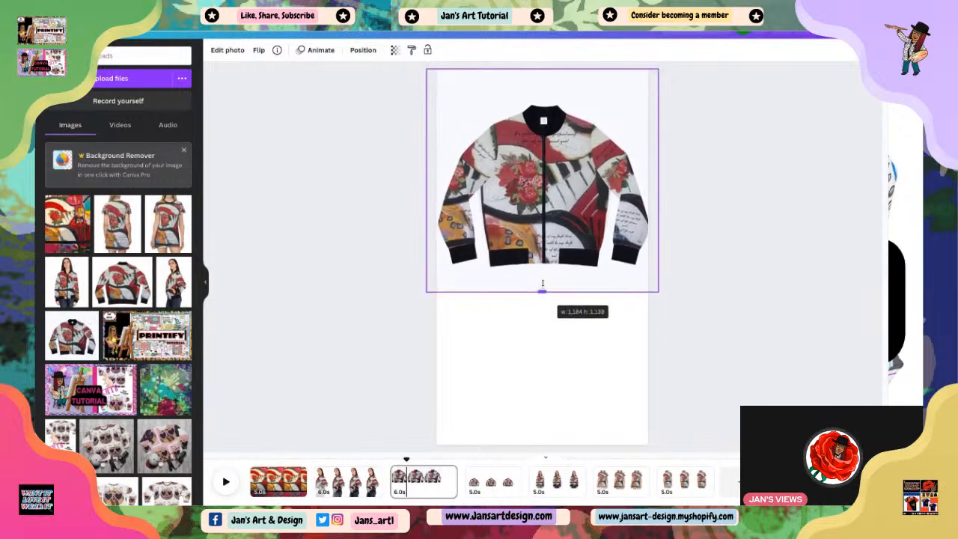
drag(546, 166, 545, 242)
drag(658, 368, 651, 363)
drag(566, 334, 570, 334)
click(719, 357)
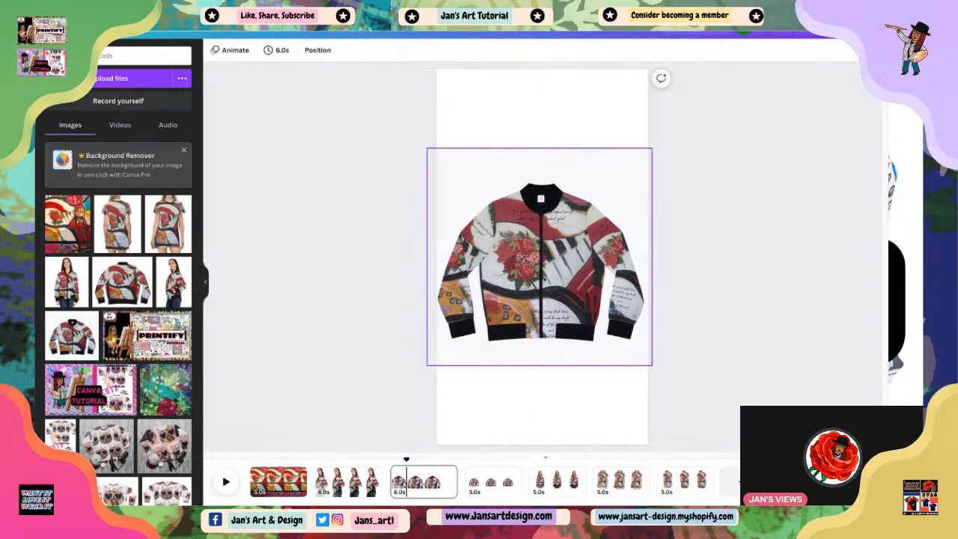
click(545, 280)
click(428, 418)
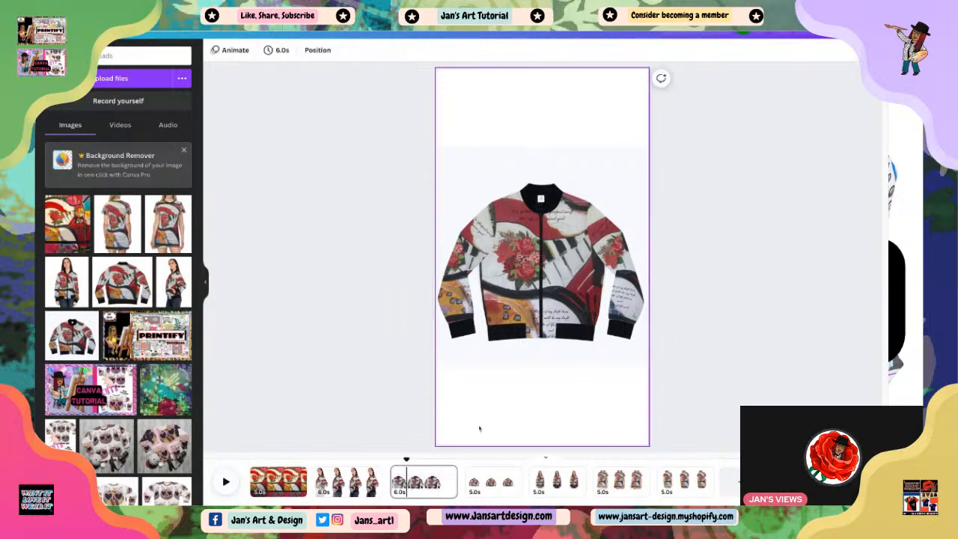
Delete the back-view jacket photo from the fourth page and remove the emptied page.
click(494, 487)
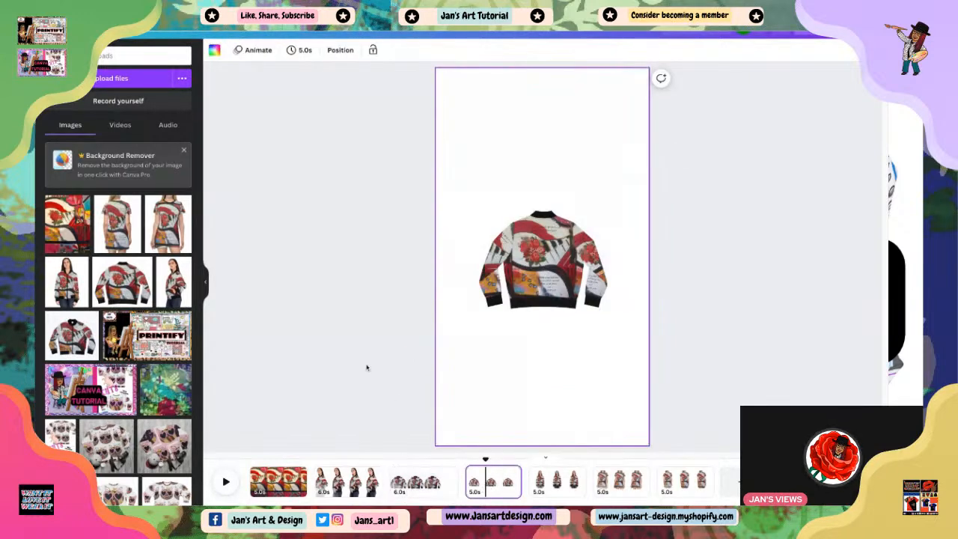
click(321, 270)
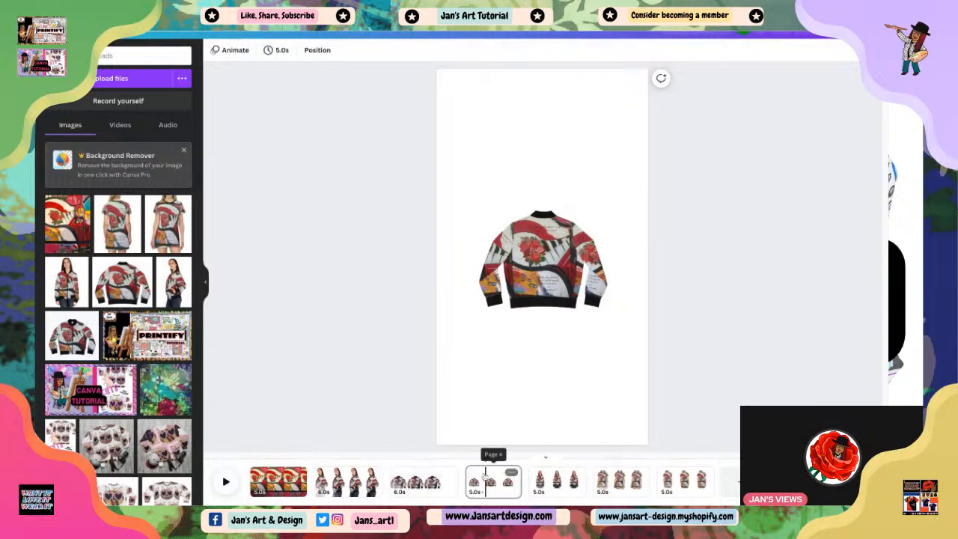
click(488, 484)
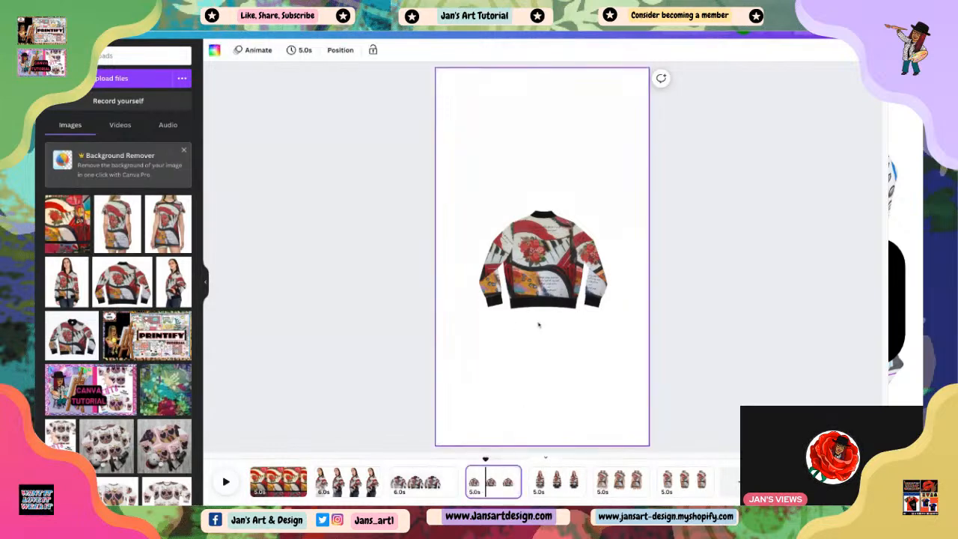
click(555, 275)
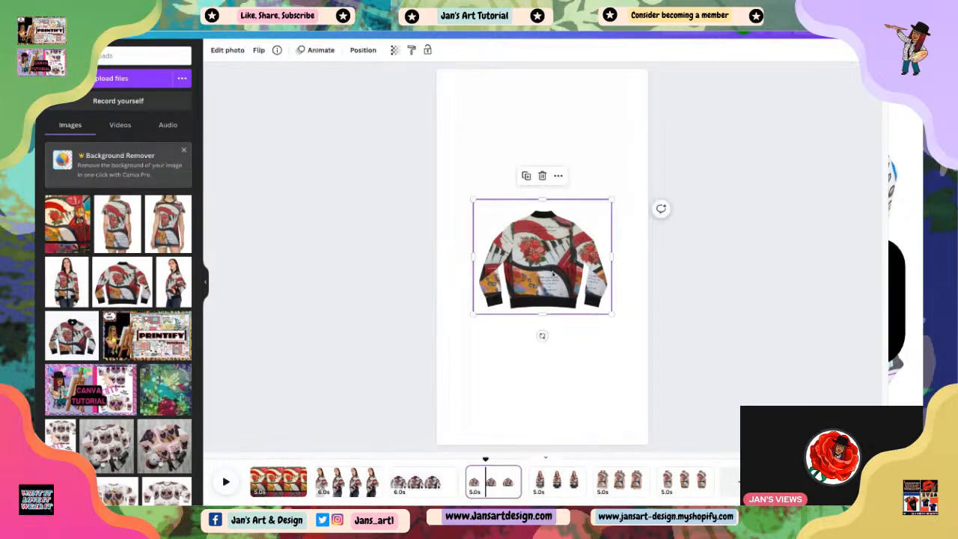
click(545, 178)
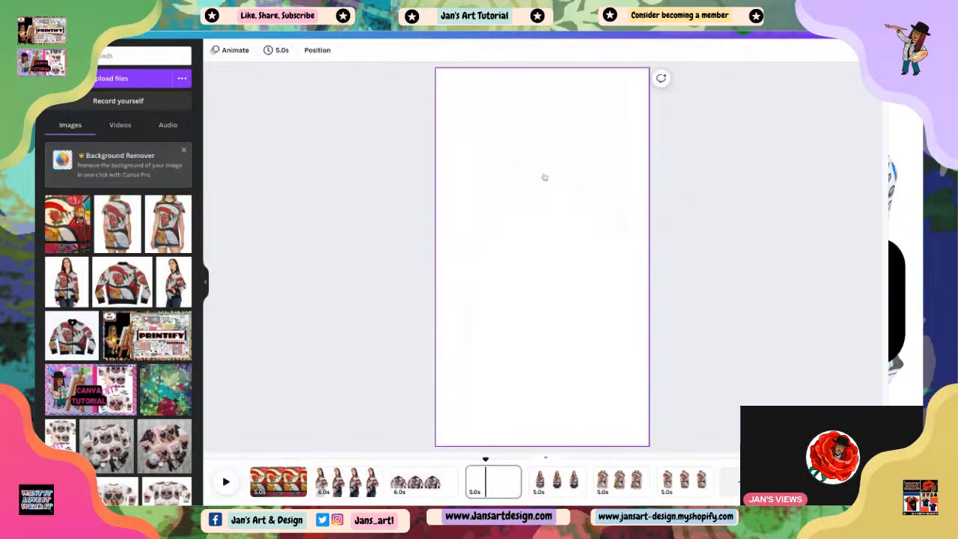
click(504, 480)
click(511, 474)
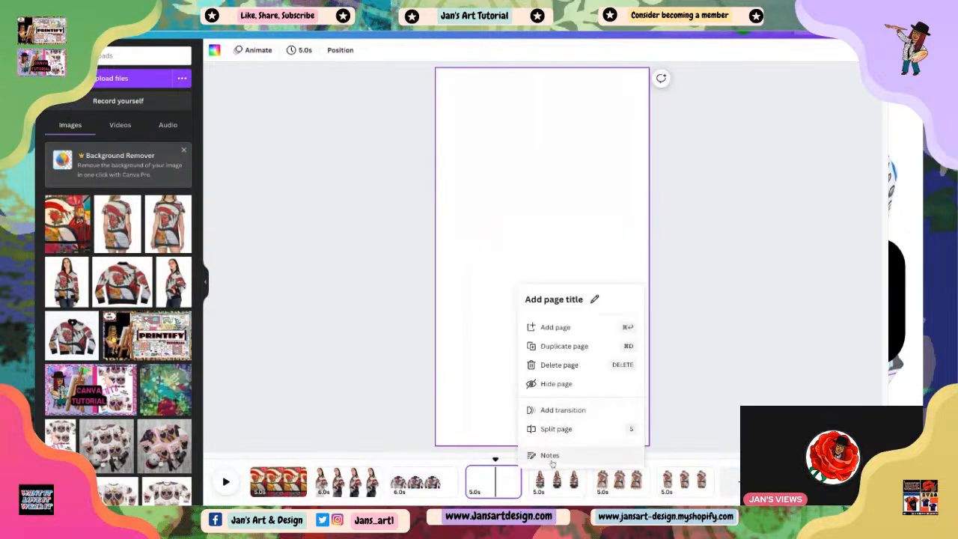
click(559, 366)
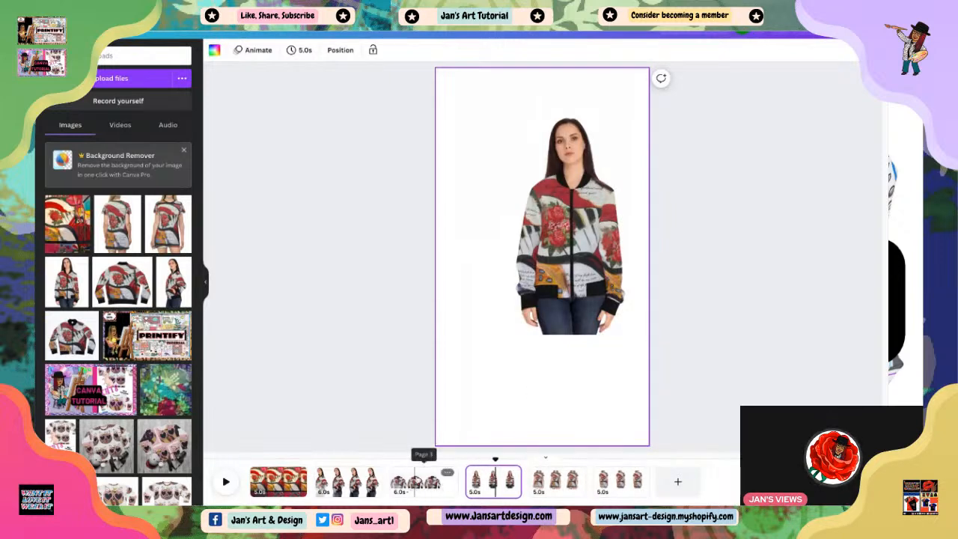
Add a single copy of the uploaded back-view jacket photo to the front-view model page, placed in the page's lower left corner.
click(121, 289)
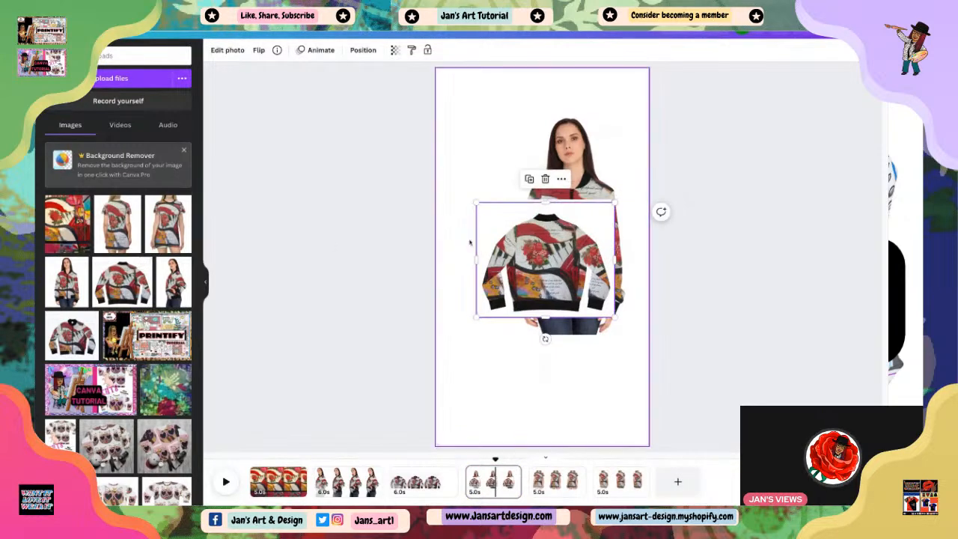
drag(539, 266, 492, 394)
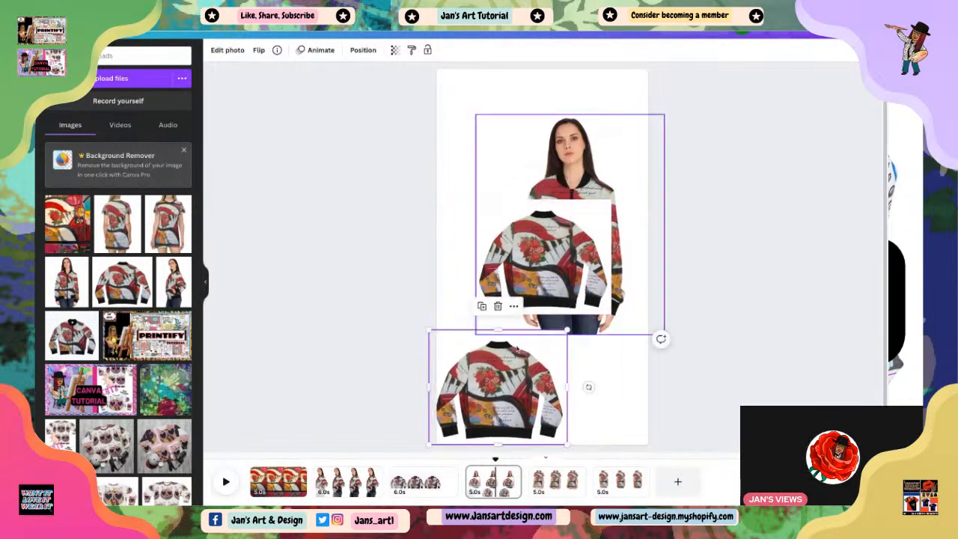
click(498, 306)
drag(549, 255, 509, 392)
Move the front-view model photo to the page's top edge, enlarge it, crop its left side and shift it toward the right.
drag(556, 301, 550, 256)
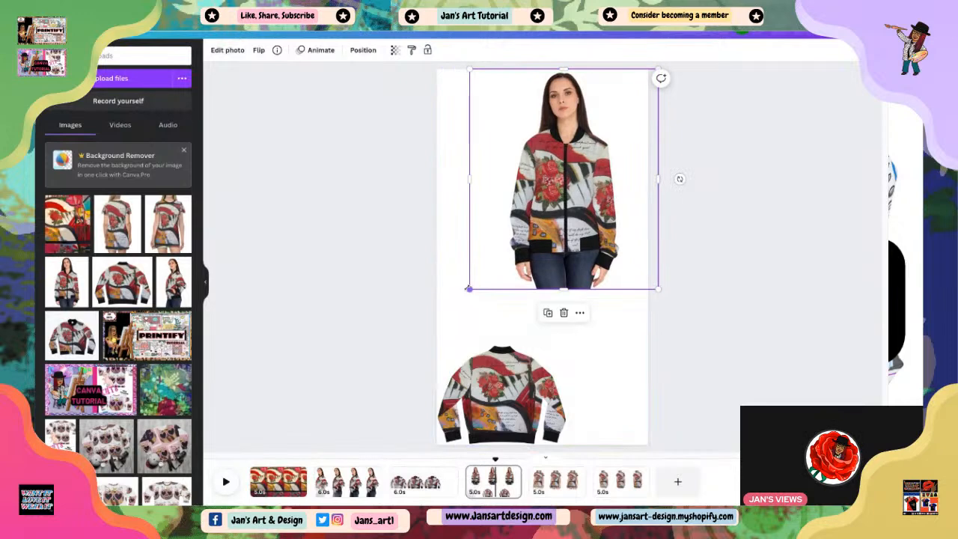
drag(470, 289, 427, 338)
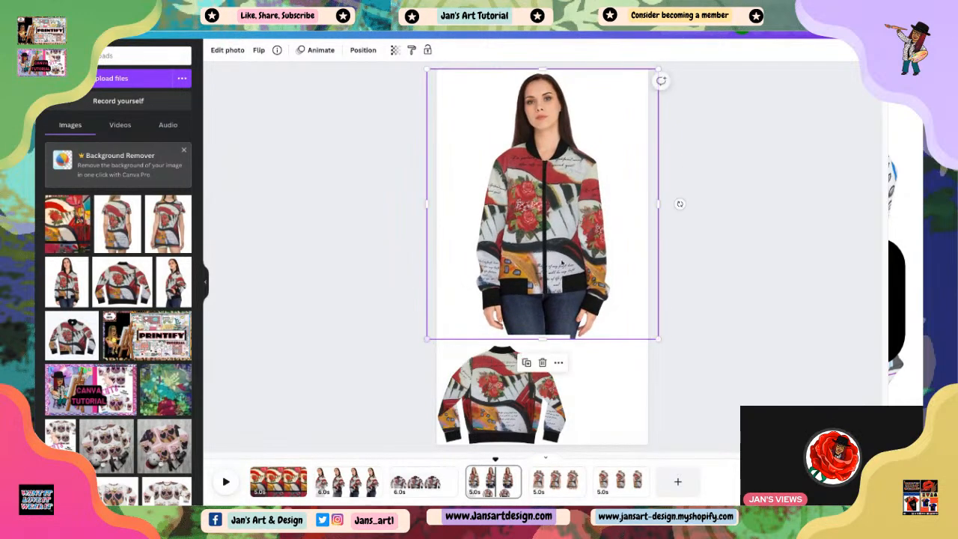
drag(573, 257, 578, 258)
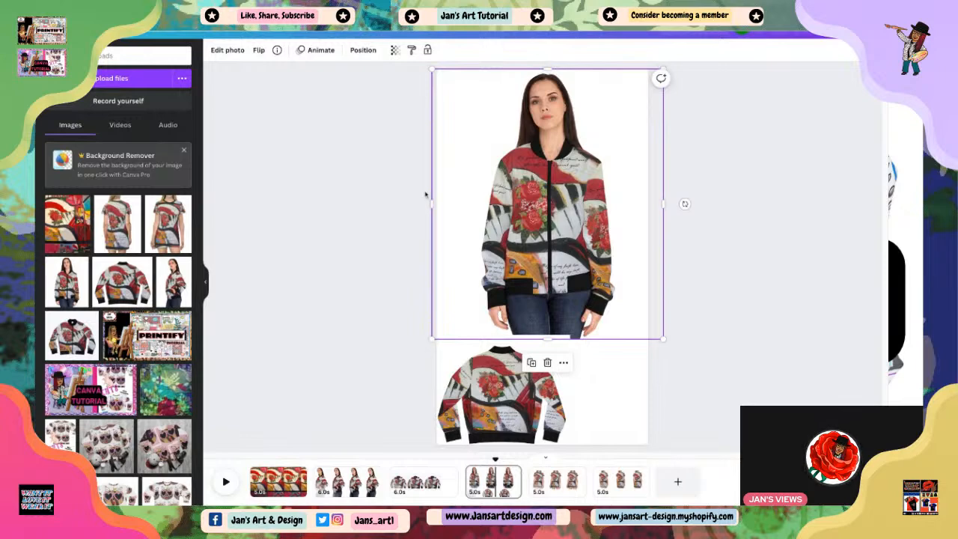
drag(433, 204, 467, 204)
drag(536, 274, 551, 274)
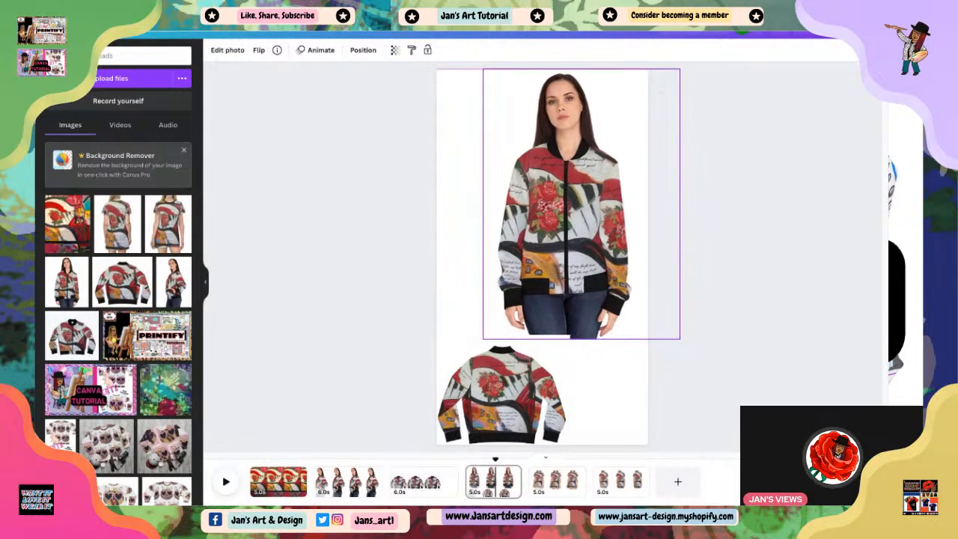
click(743, 364)
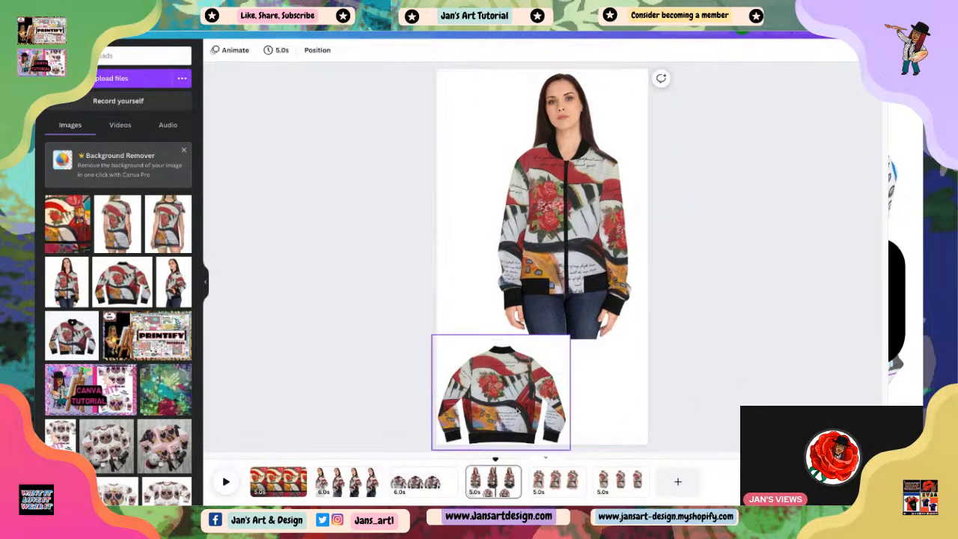
Shrink the back-view jacket photo slightly and shift it inward so it sits fully inside the page's lower left corner.
click(533, 389)
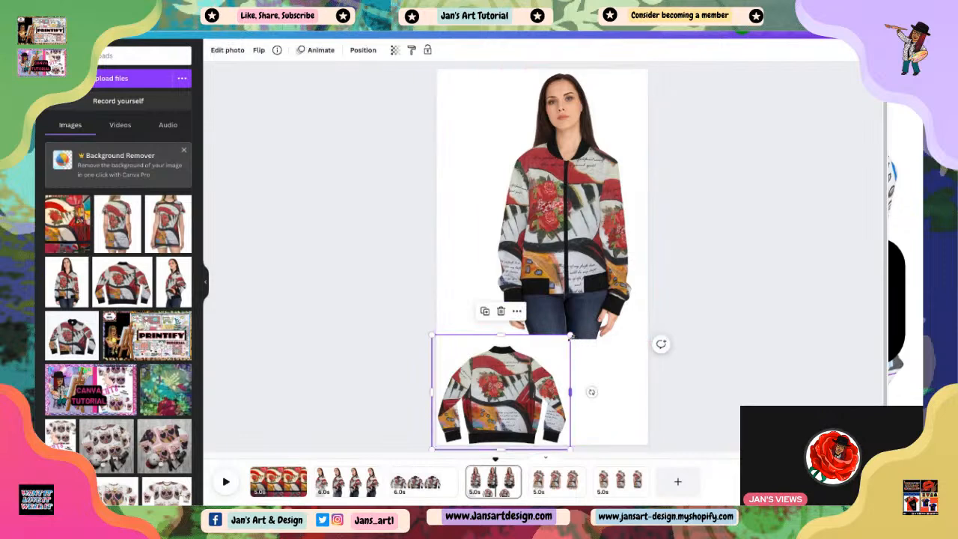
drag(570, 336, 565, 340)
click(747, 376)
mouse_move(489, 409)
mouse_down()
mouse_move(493, 395)
mouse_move(498, 407)
mouse_up()
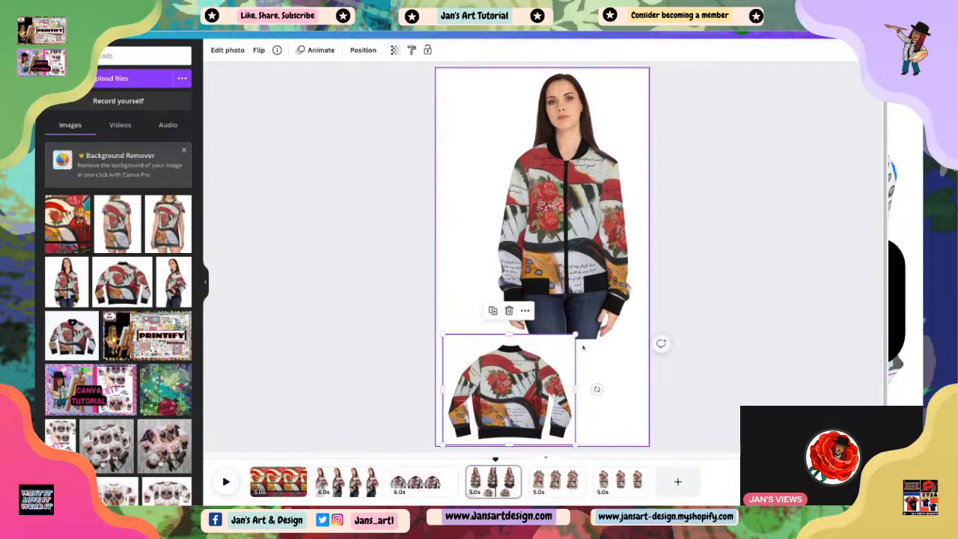
drag(576, 334, 574, 338)
click(747, 388)
click(507, 387)
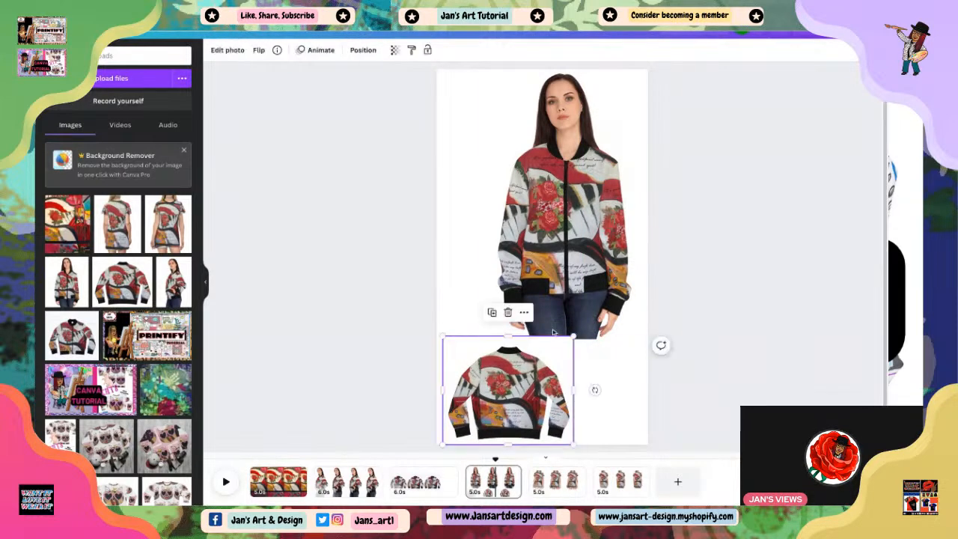
Shift the front-view model photo slightly down and right, and reduce the back-view jacket photo to about 628 by 523.
mouse_move(545, 266)
mouse_down()
mouse_move(564, 268)
mouse_move(555, 271)
mouse_up()
click(533, 384)
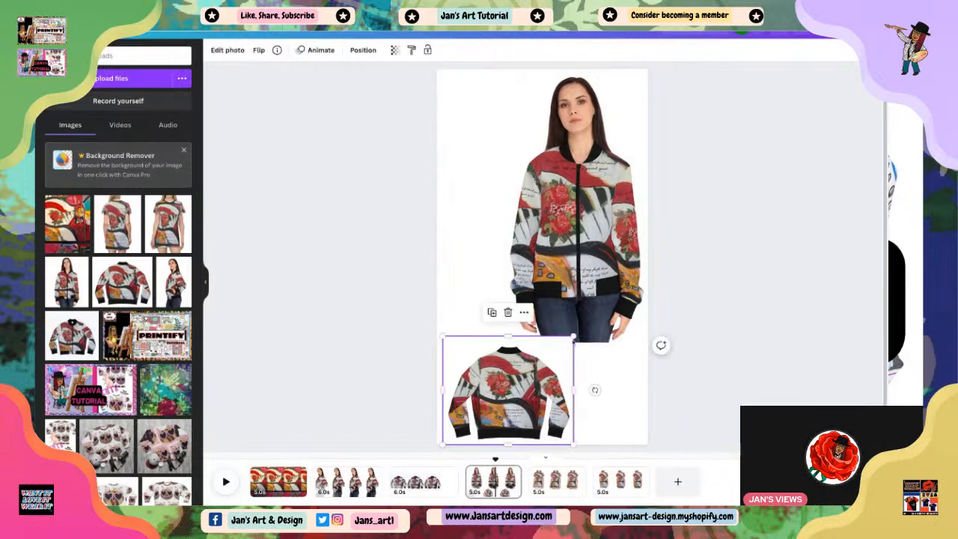
drag(574, 337, 566, 343)
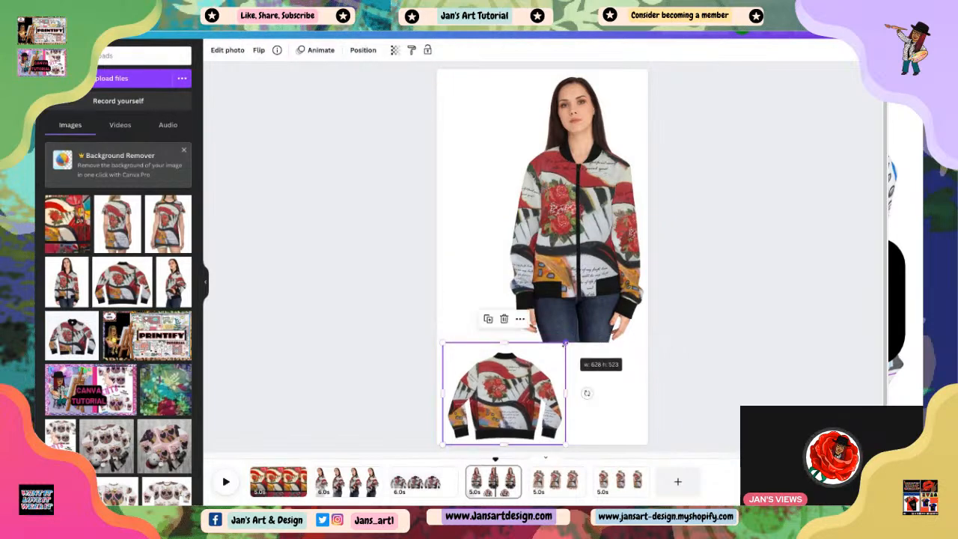
click(789, 331)
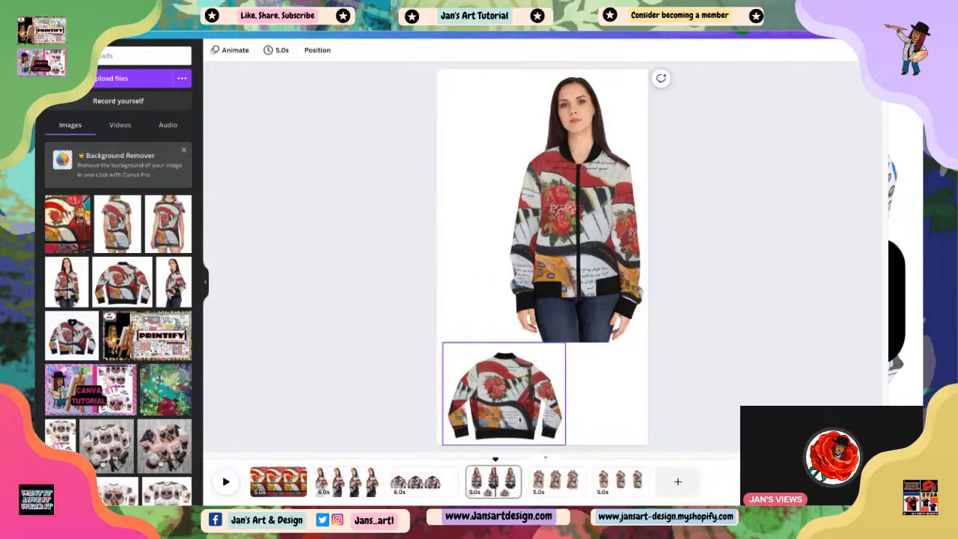
Extend the front-view model photo upward so it meets the page's top edge.
click(560, 255)
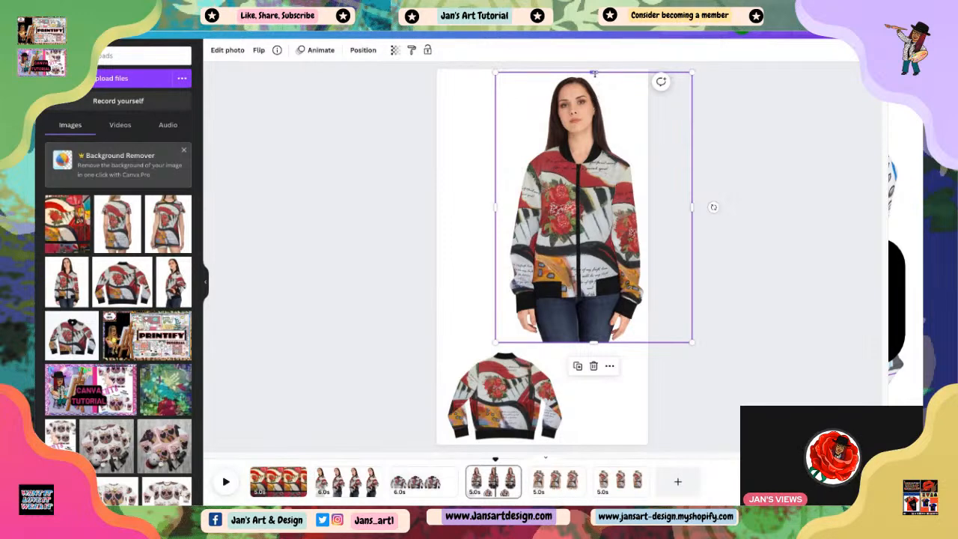
drag(594, 73, 594, 69)
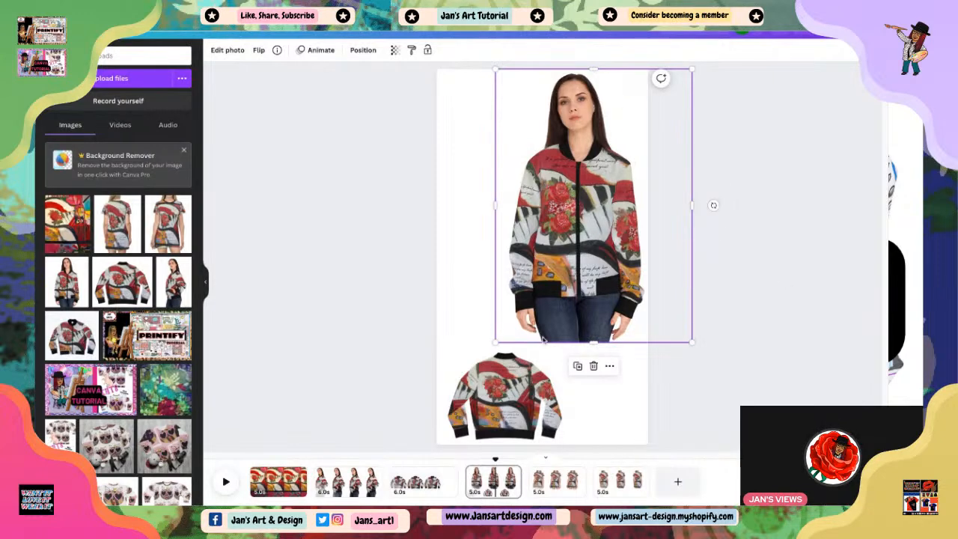
click(808, 324)
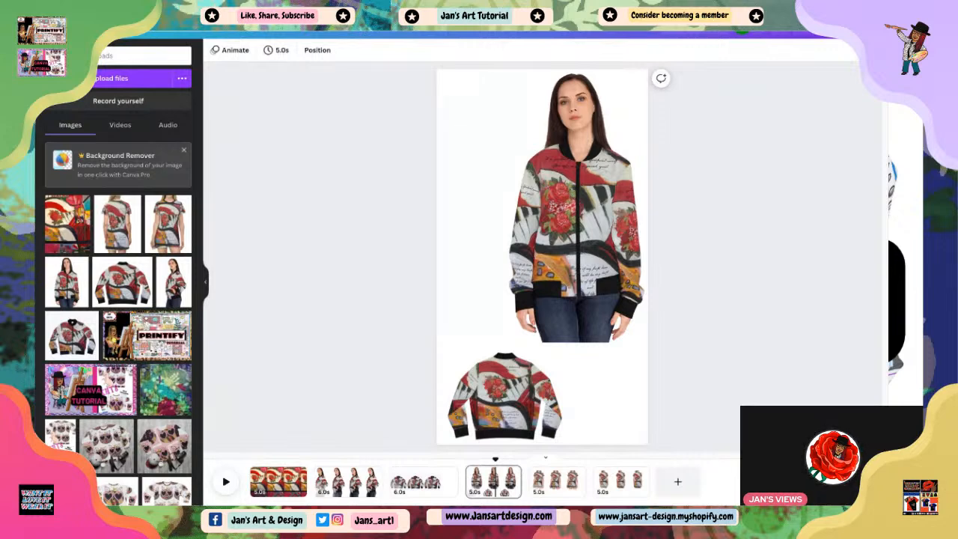
click(569, 244)
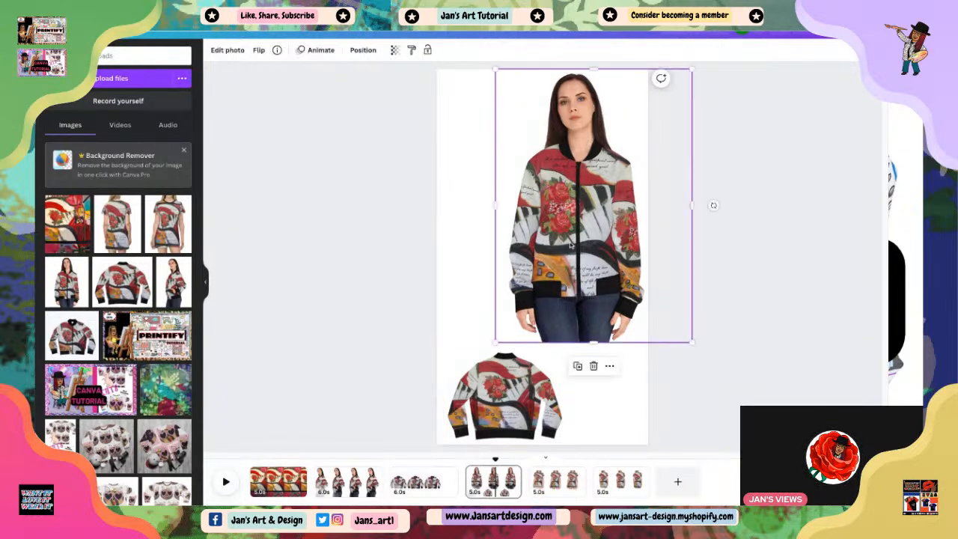
click(504, 397)
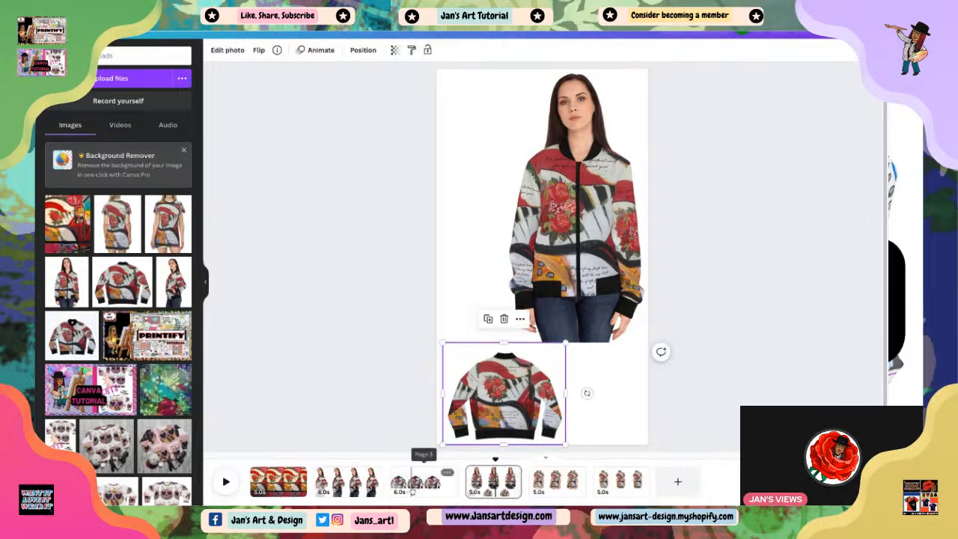
On the third page, move the front-view jacket photo to the upper part and tilt it slightly clockwise.
click(419, 483)
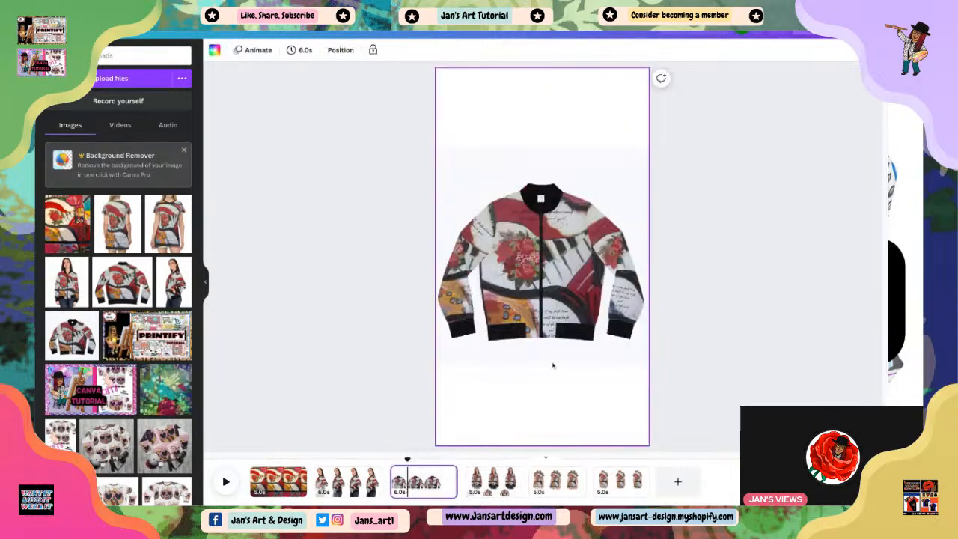
click(558, 291)
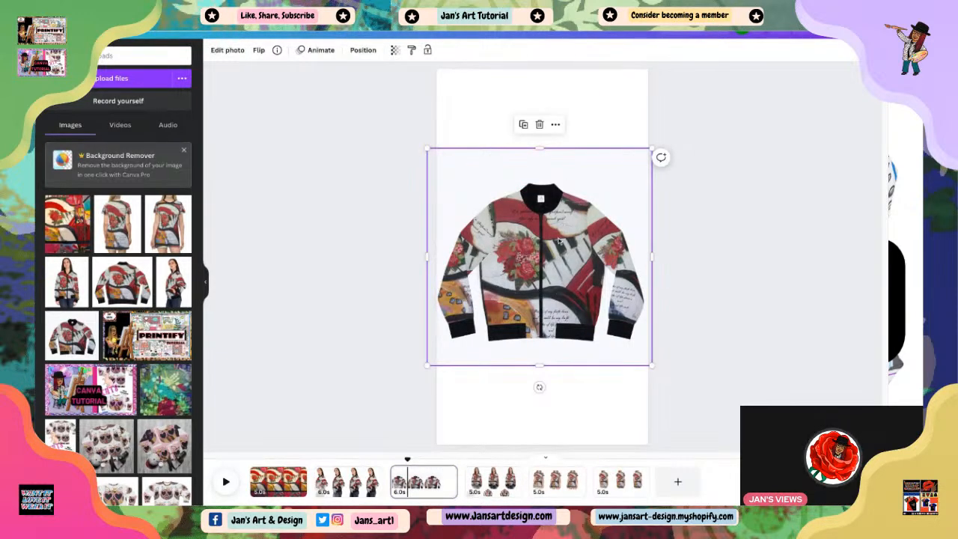
drag(533, 293, 536, 251)
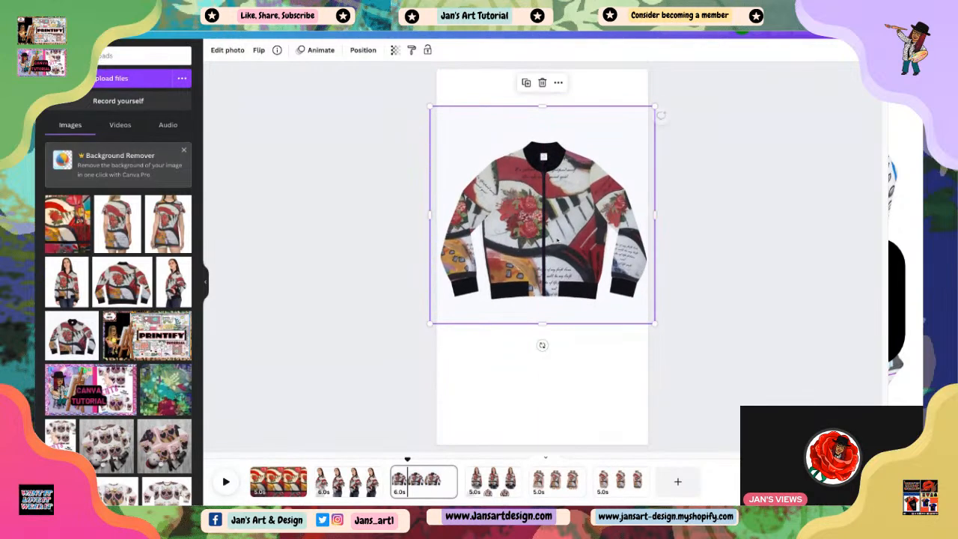
drag(543, 345, 516, 343)
drag(524, 259, 526, 234)
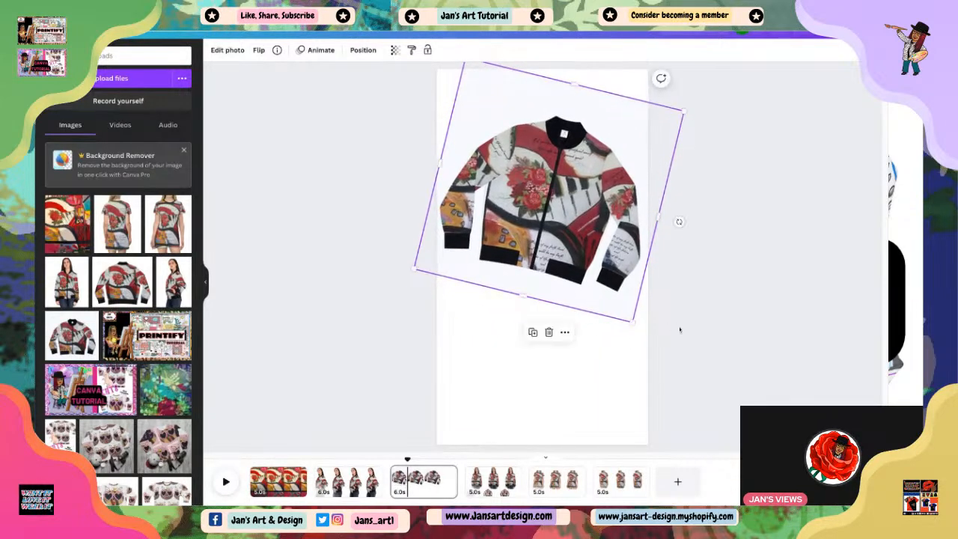
click(555, 365)
click(530, 223)
click(526, 324)
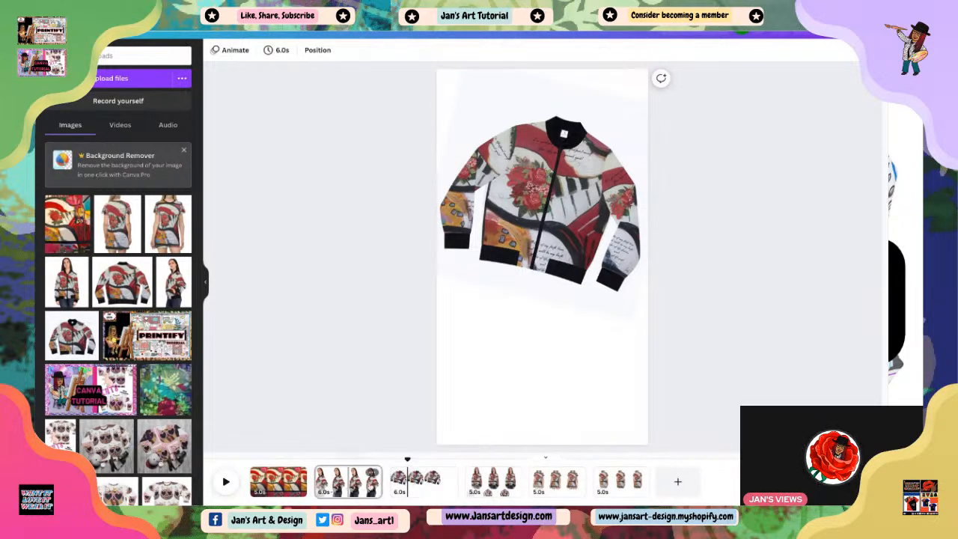
Enlarge the front-view dress photo on the fifth page and stretch its edges until it fills the whole page.
click(363, 483)
click(424, 483)
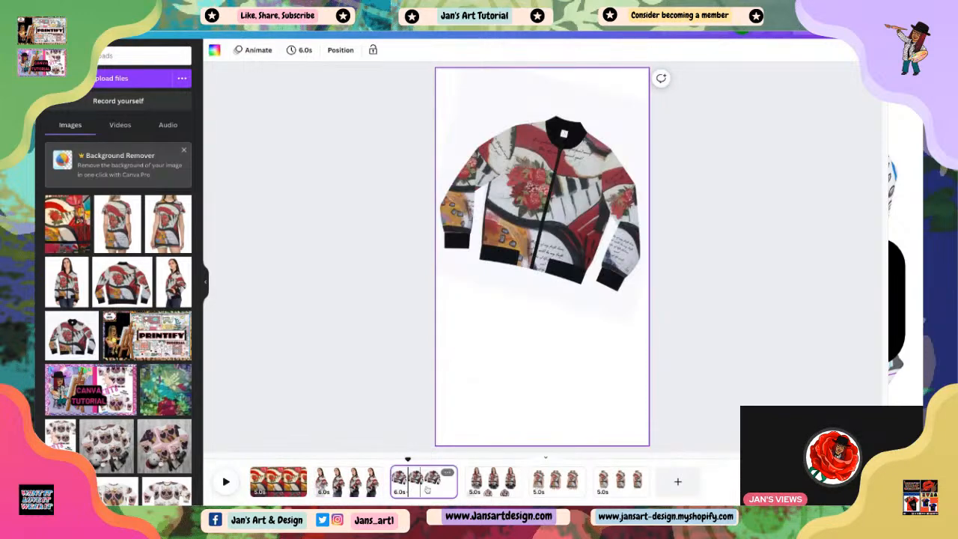
click(494, 483)
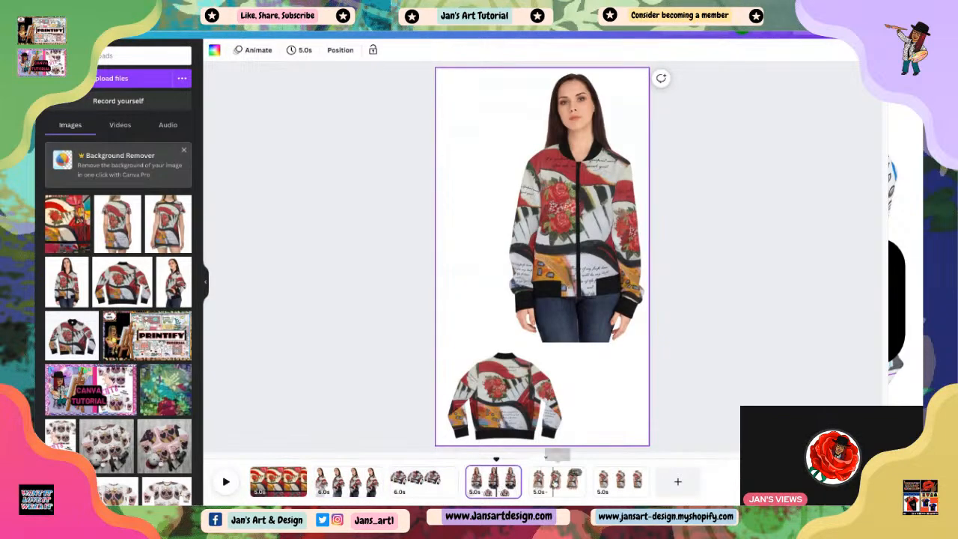
click(555, 483)
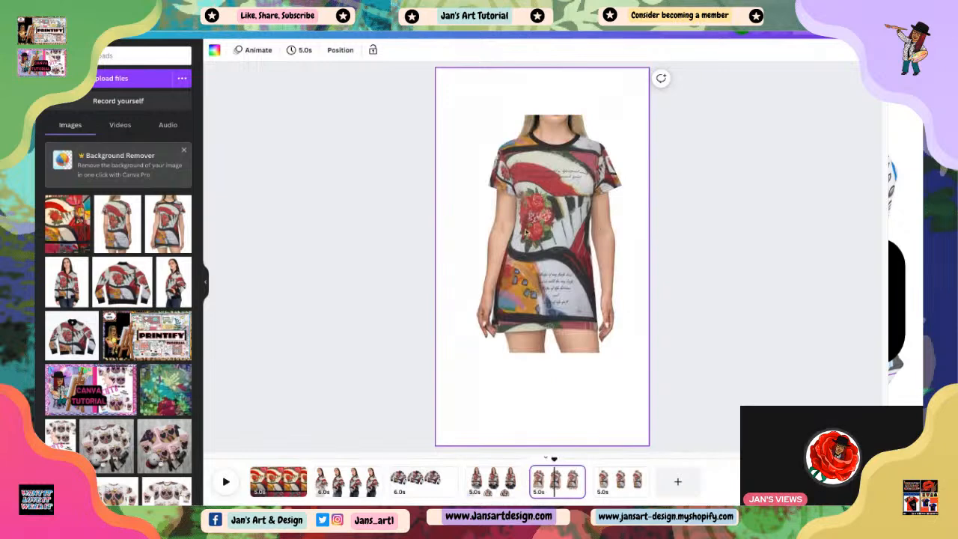
click(526, 232)
drag(549, 352, 550, 445)
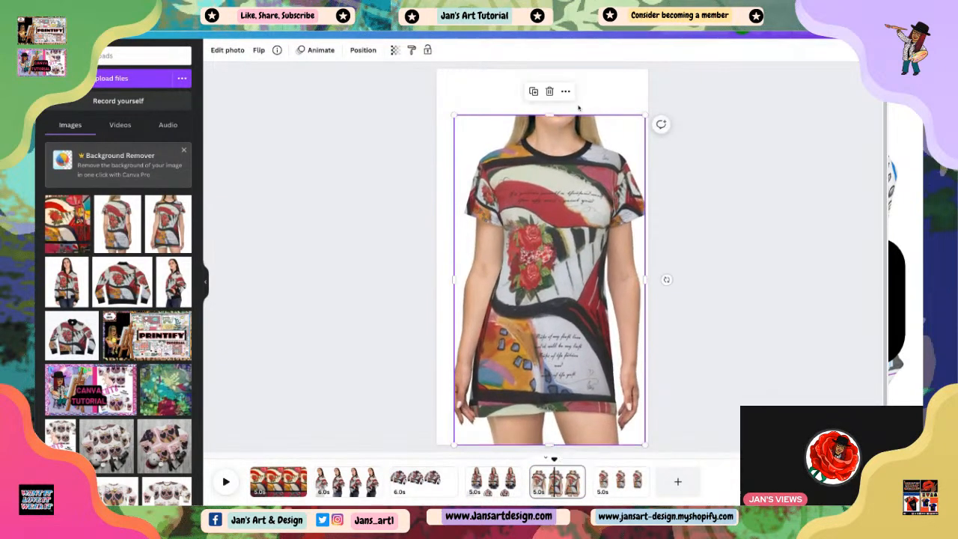
drag(549, 114, 549, 69)
drag(569, 298, 560, 298)
drag(447, 257, 432, 257)
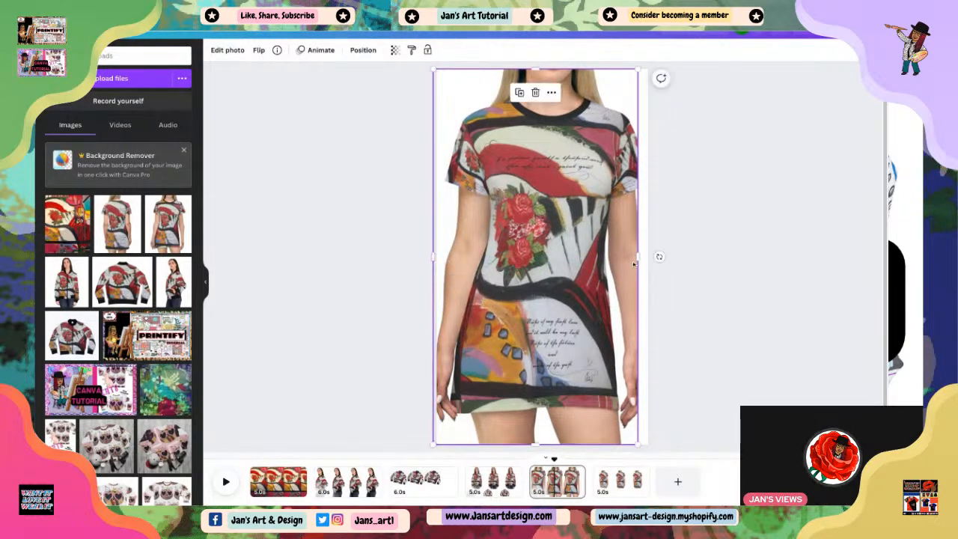
drag(638, 256, 647, 257)
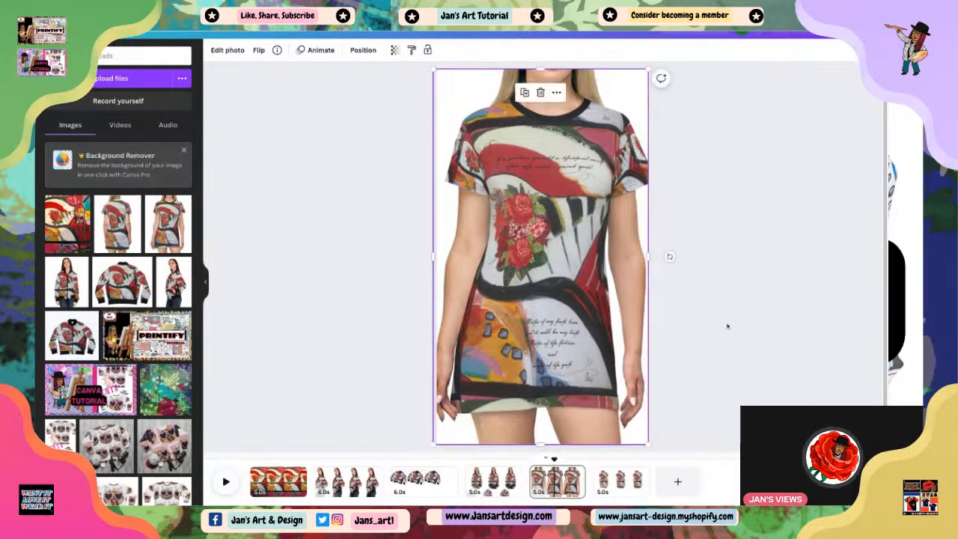
click(681, 162)
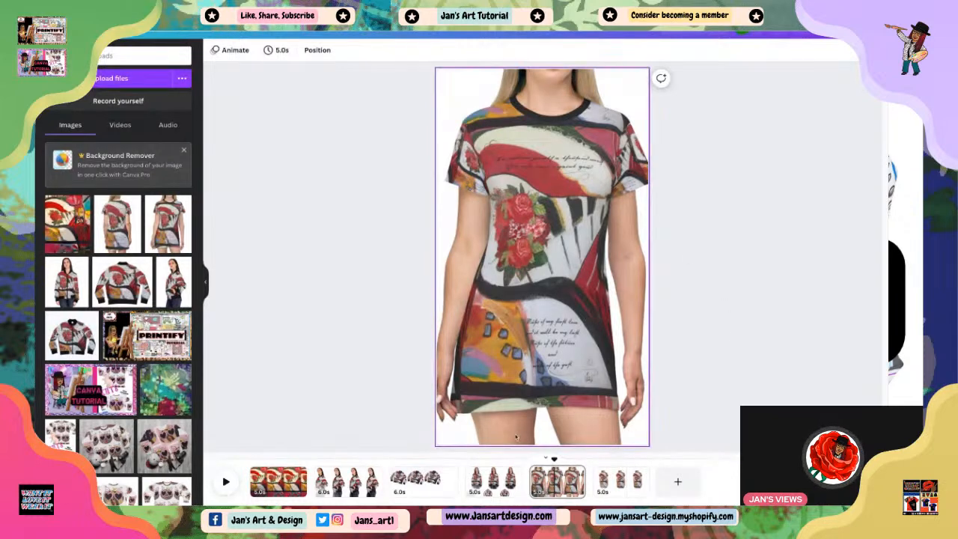
Enlarge the back-view dress photo on the last page, trim its top and left sides, and center it vertically.
click(621, 482)
click(555, 236)
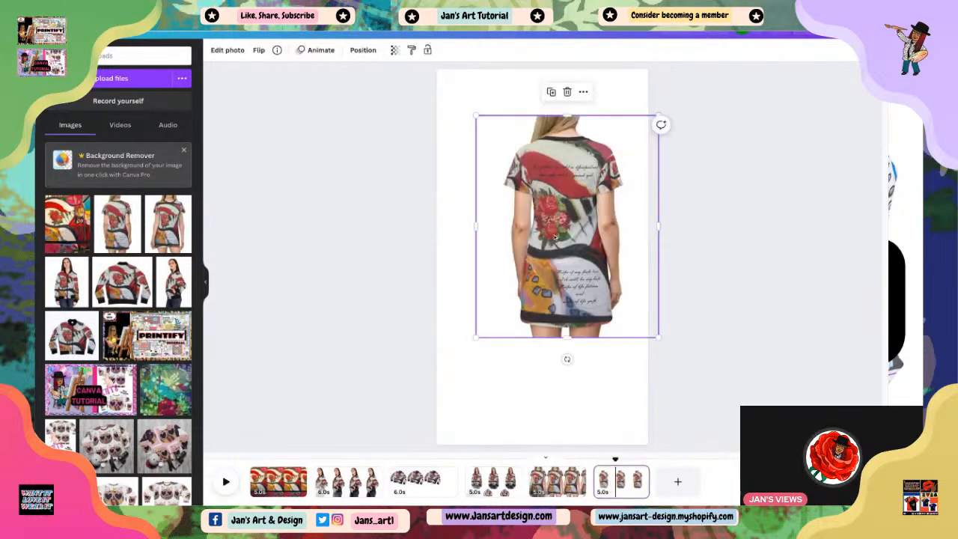
mouse_move(476, 337)
mouse_down()
mouse_move(390, 441)
mouse_move(485, 343)
mouse_up()
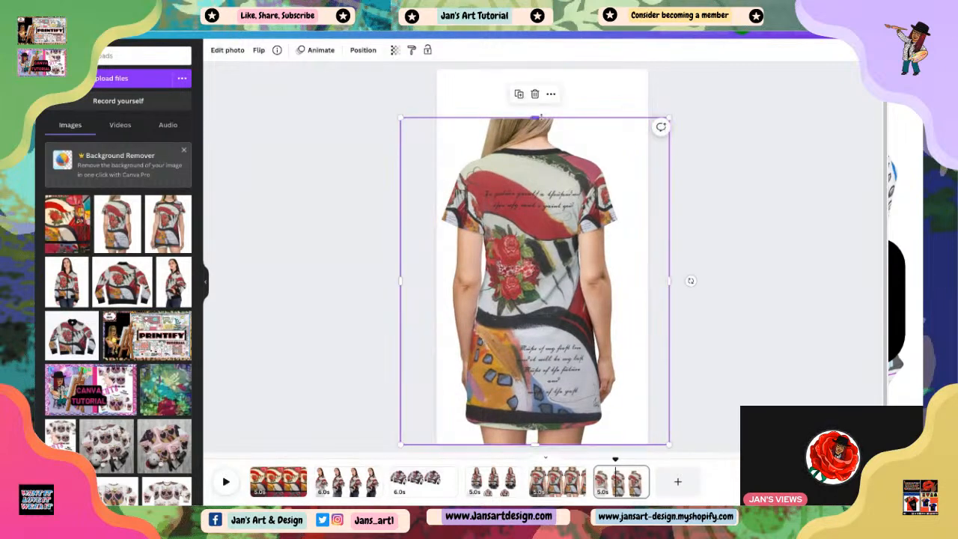
mouse_move(536, 118)
mouse_down()
mouse_move(535, 110)
mouse_move(536, 128)
mouse_up()
click(709, 188)
drag(537, 306, 562, 276)
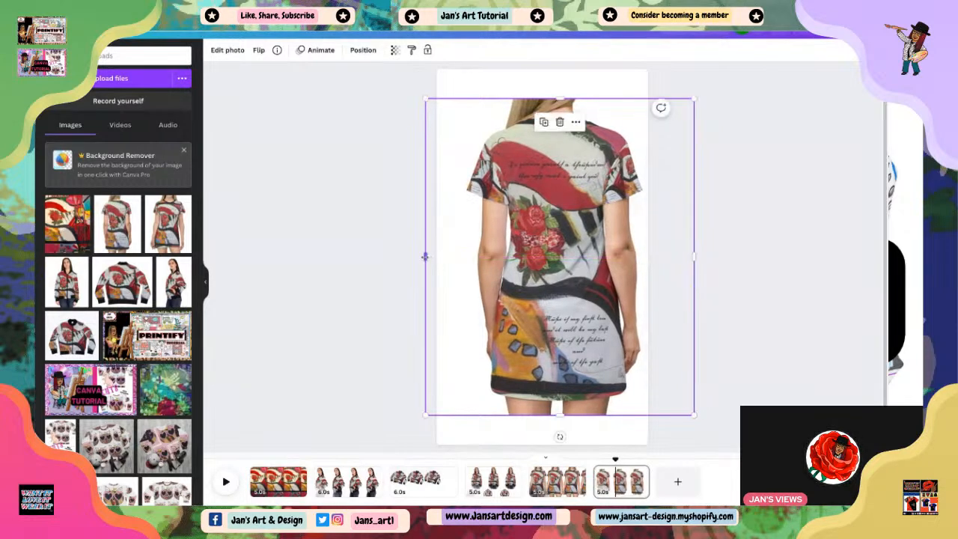
drag(425, 257, 457, 257)
click(753, 360)
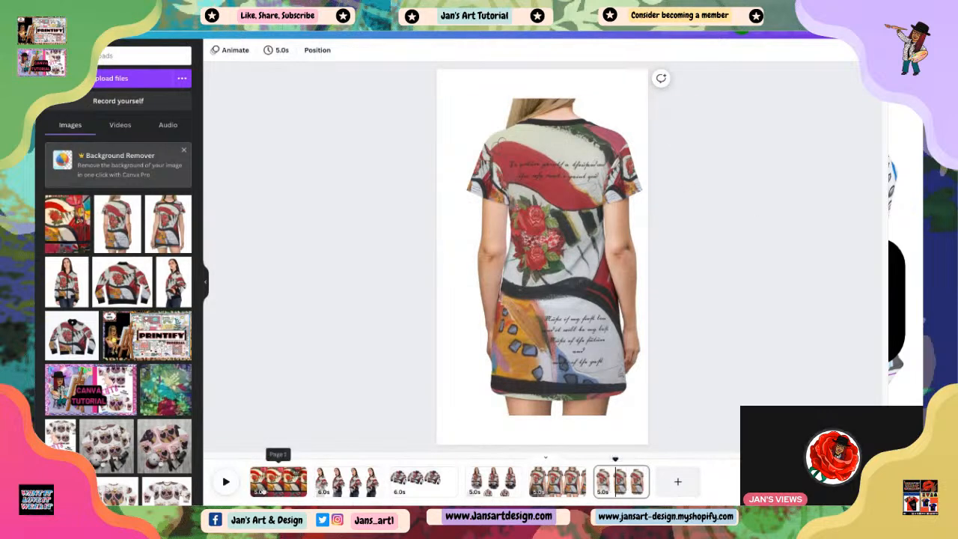
Set the duration of the first page with the painting to 6.0 seconds.
click(266, 488)
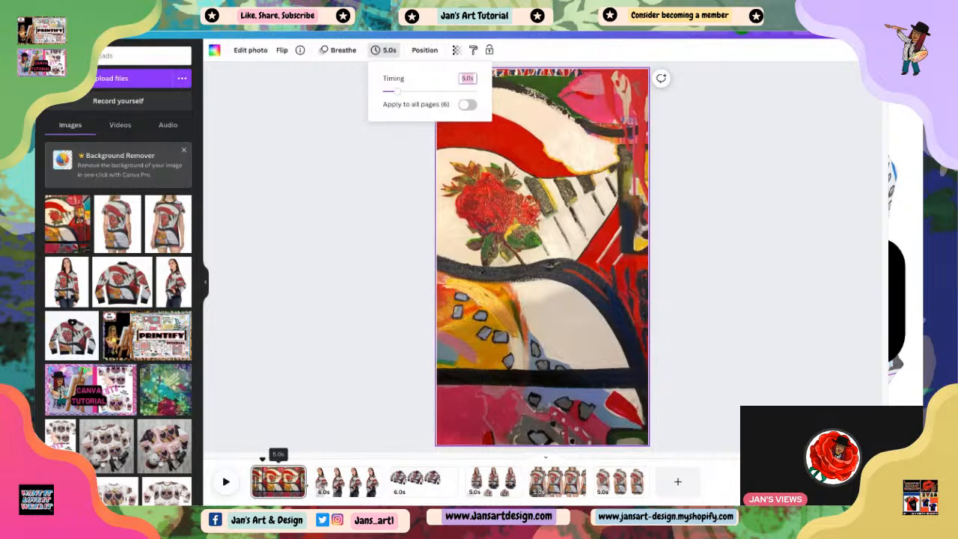
text(5.6s)
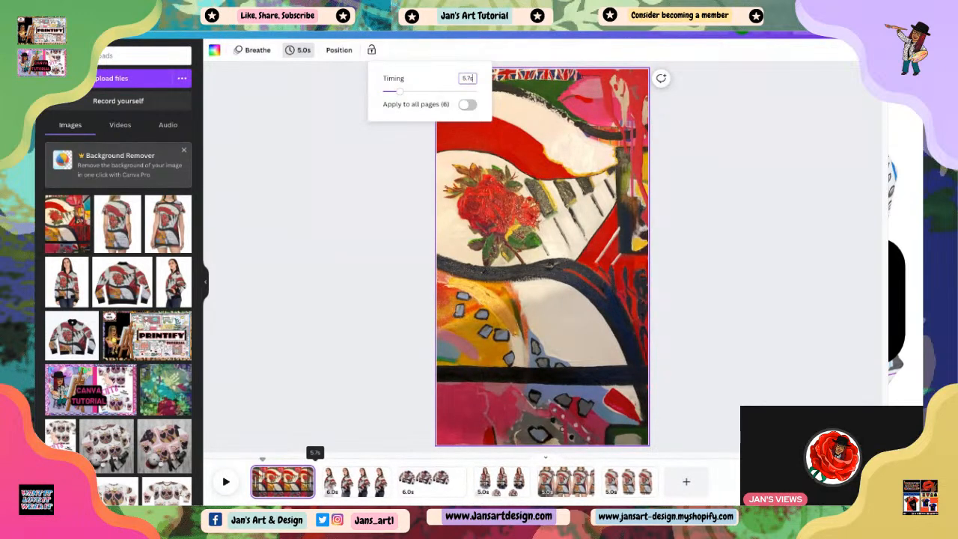
key(BackSpace)
key(BackSpace)
key(BackSpace)
key(BackSpace)
text(6.0s)
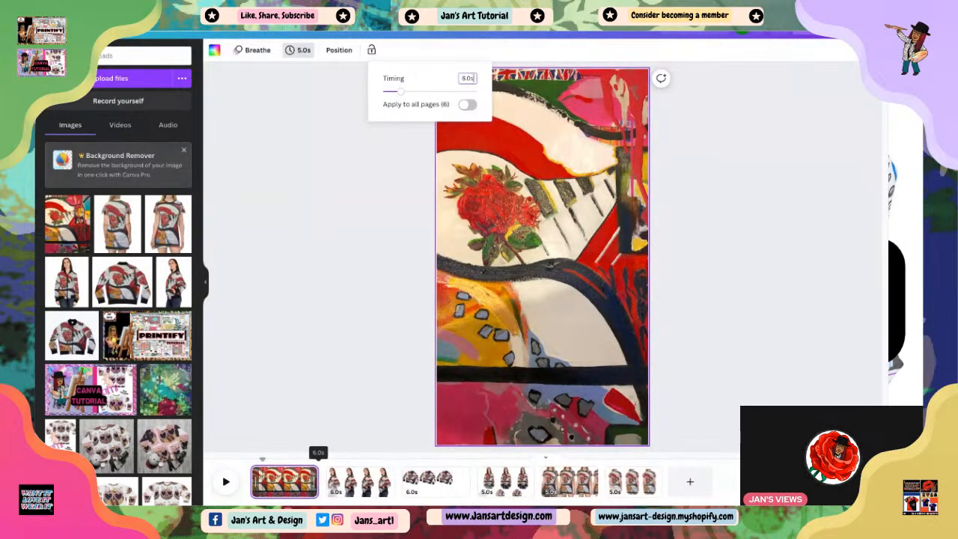
Lengthen the third page's duration to about 6.6 seconds and bring it back to 6.0 seconds.
click(360, 481)
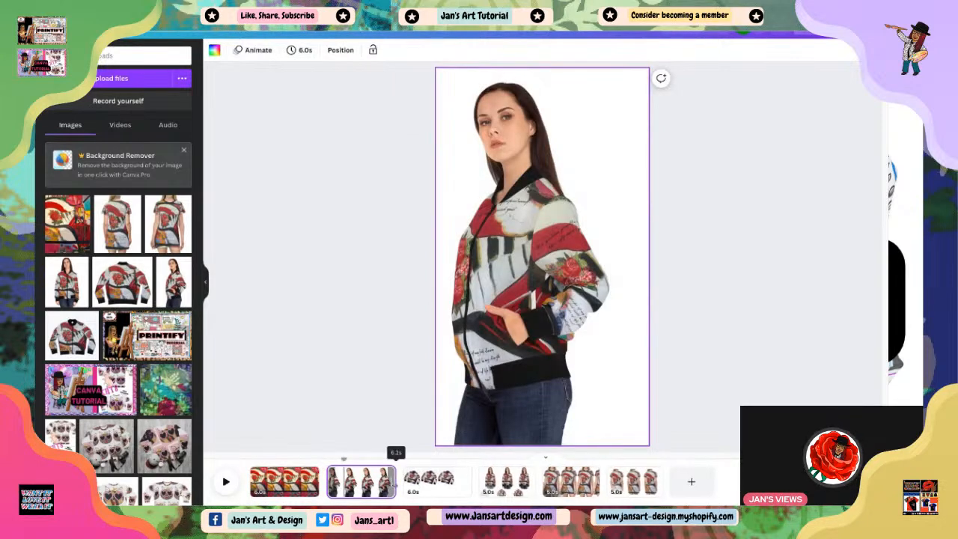
click(425, 486)
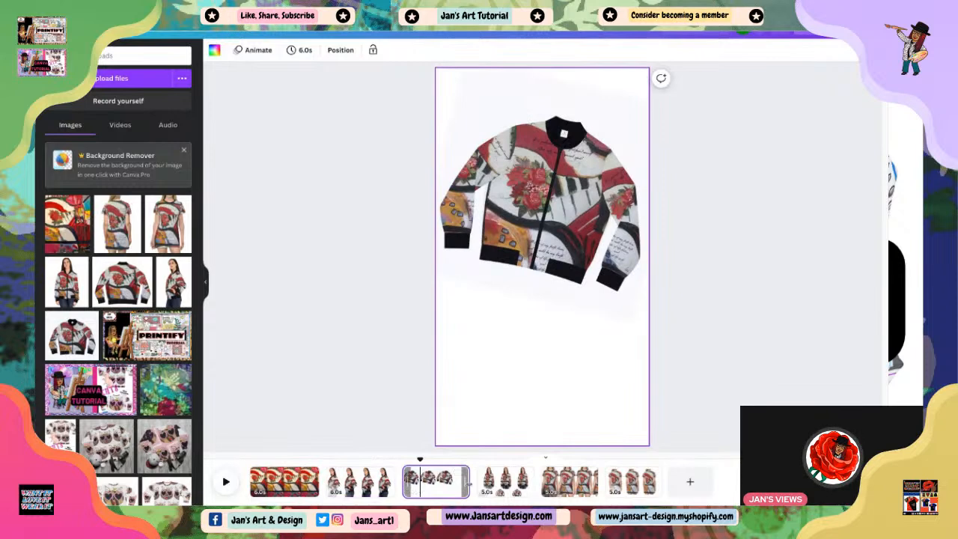
drag(468, 481, 475, 482)
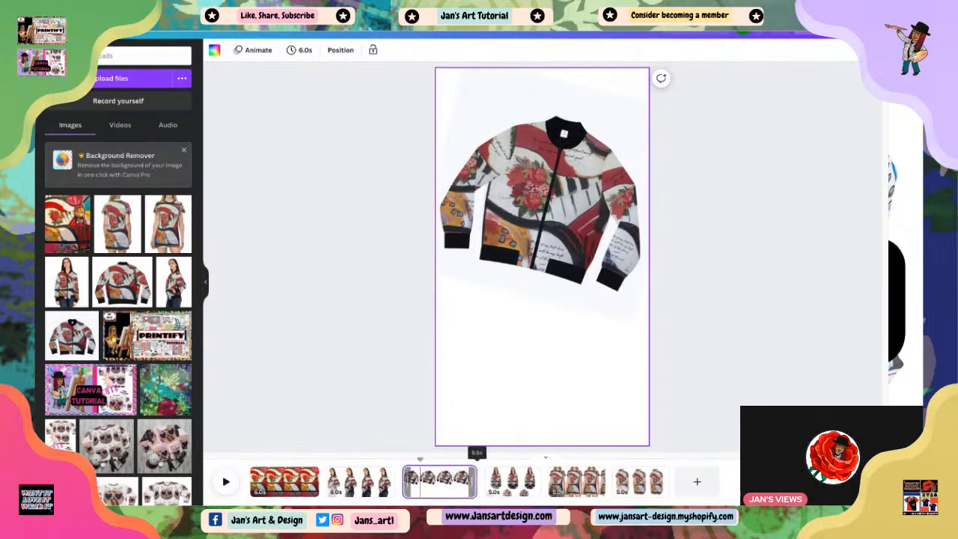
drag(476, 481, 469, 481)
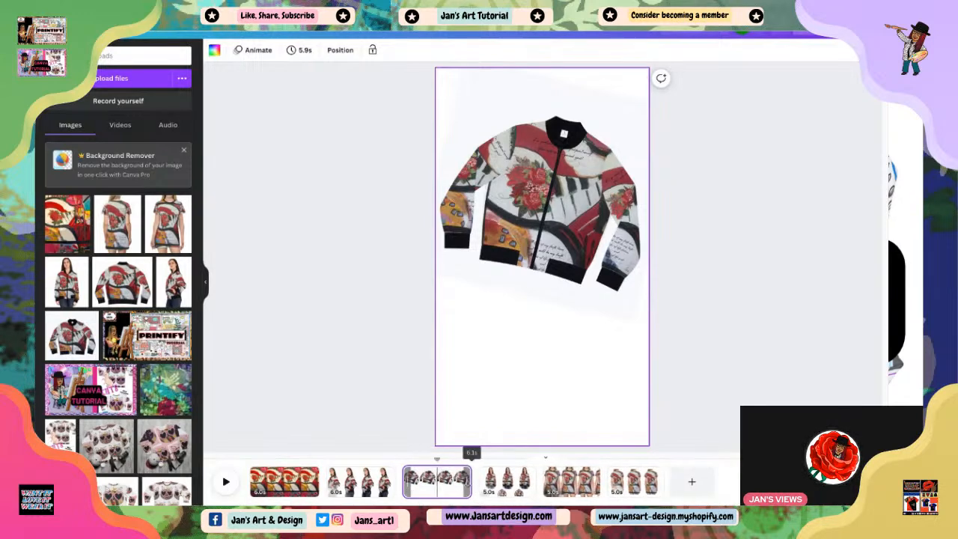
drag(470, 481, 470, 482)
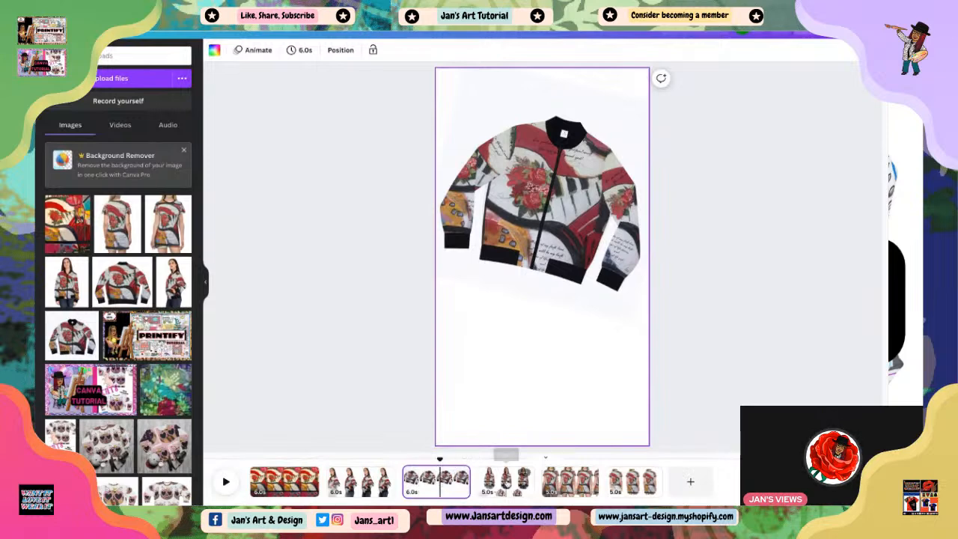
Lengthen the fourth, fifth and last pages to a duration of 6.0 seconds each.
click(506, 482)
drag(534, 481, 546, 482)
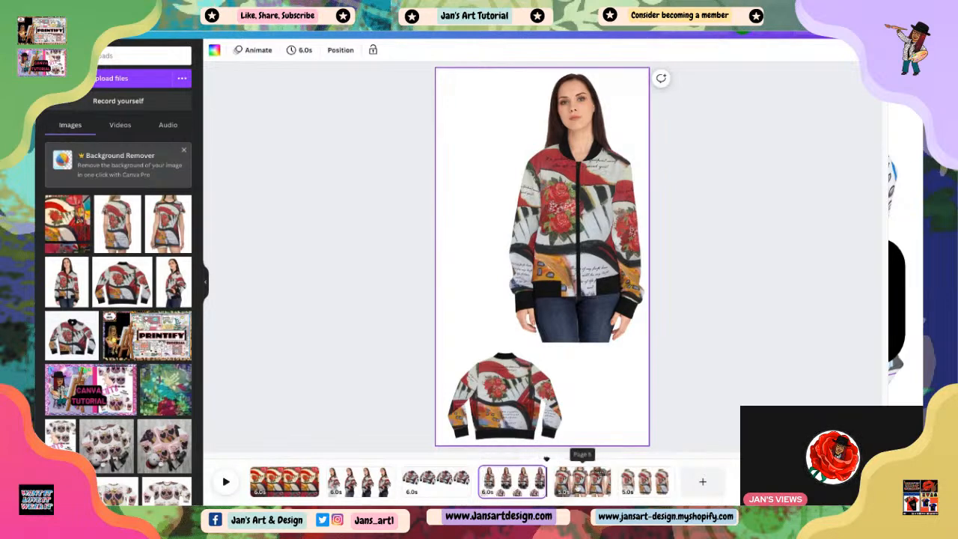
click(573, 468)
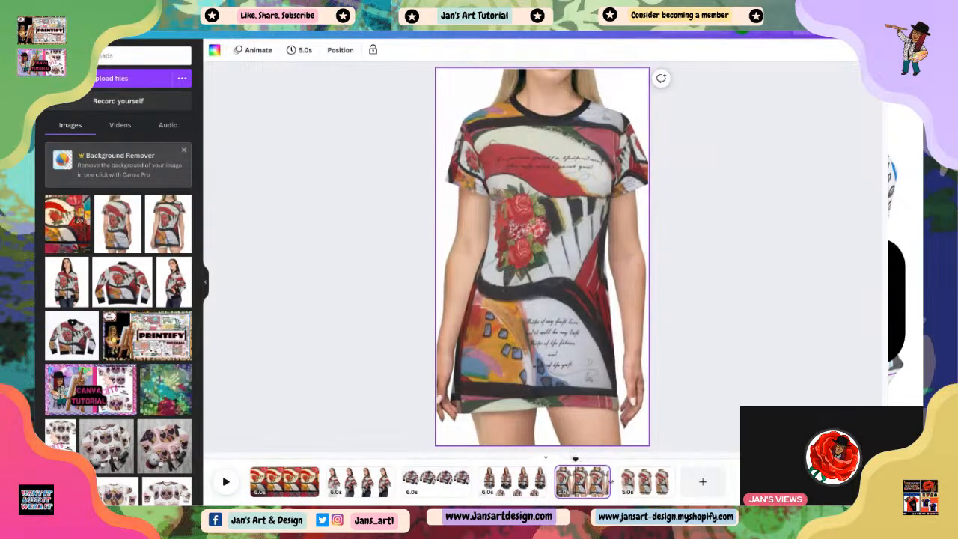
drag(611, 481, 622, 481)
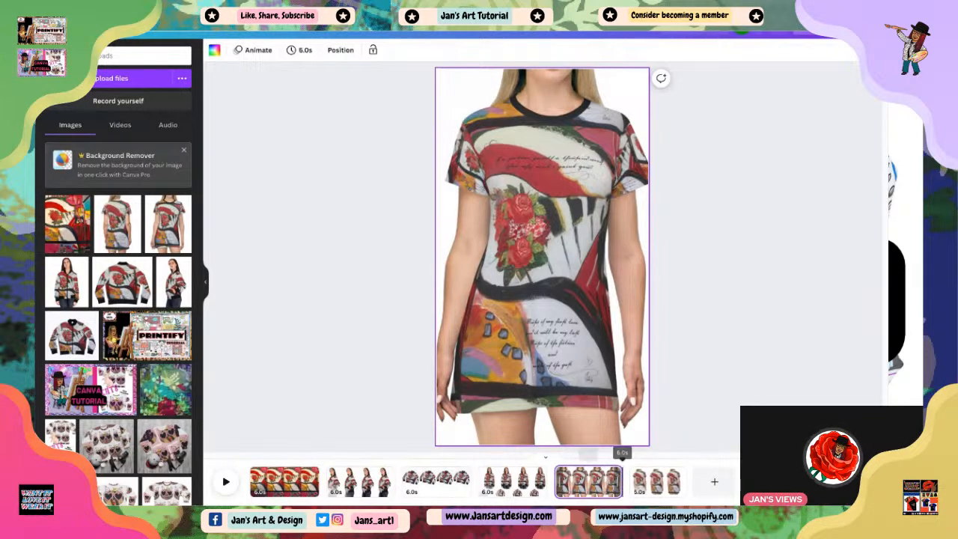
click(655, 483)
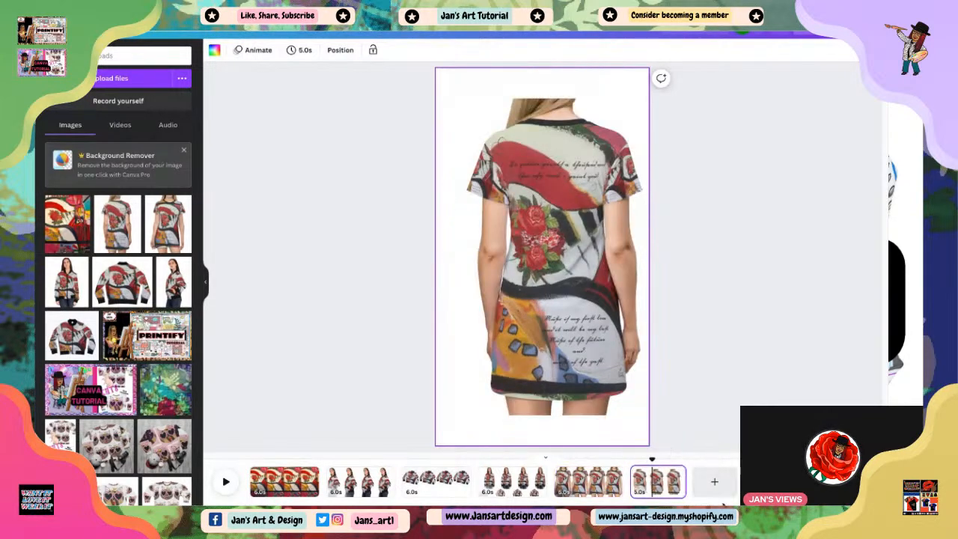
drag(686, 482, 698, 482)
click(785, 402)
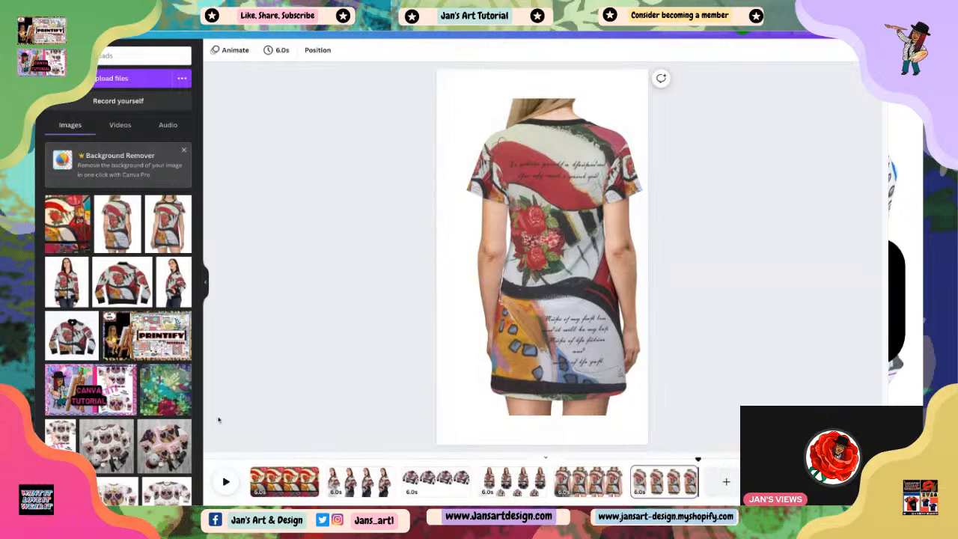
Apply the Tumble photo animation to the side-view jacket model photo on the second page.
click(271, 486)
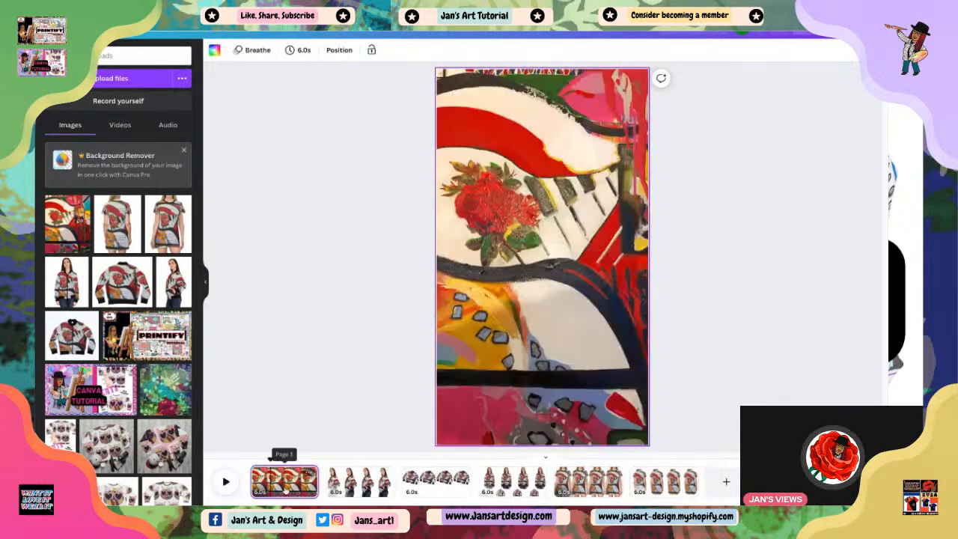
click(349, 479)
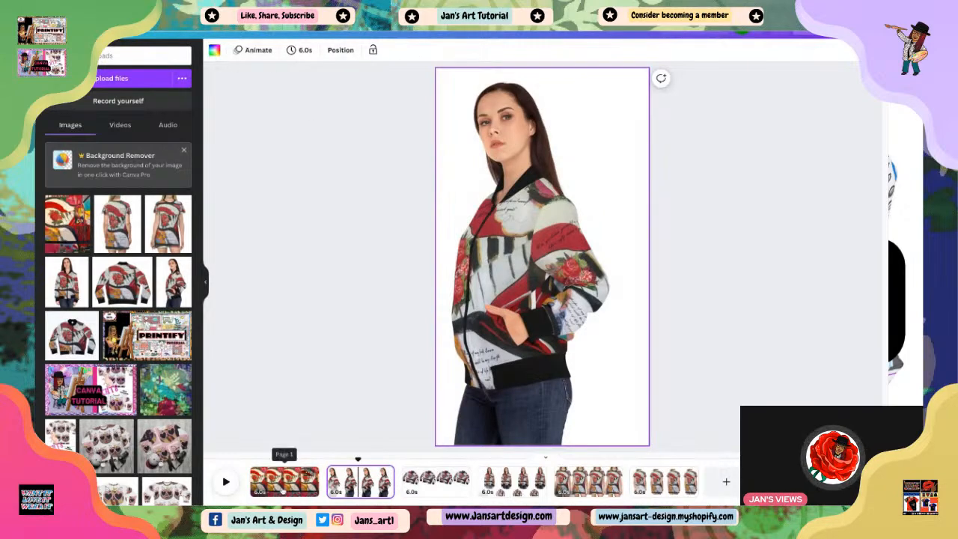
click(285, 479)
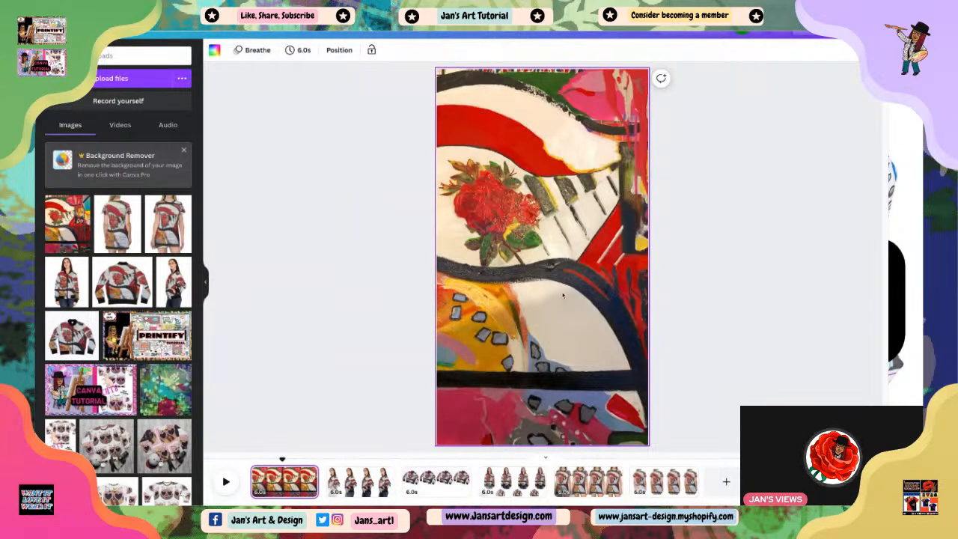
click(358, 480)
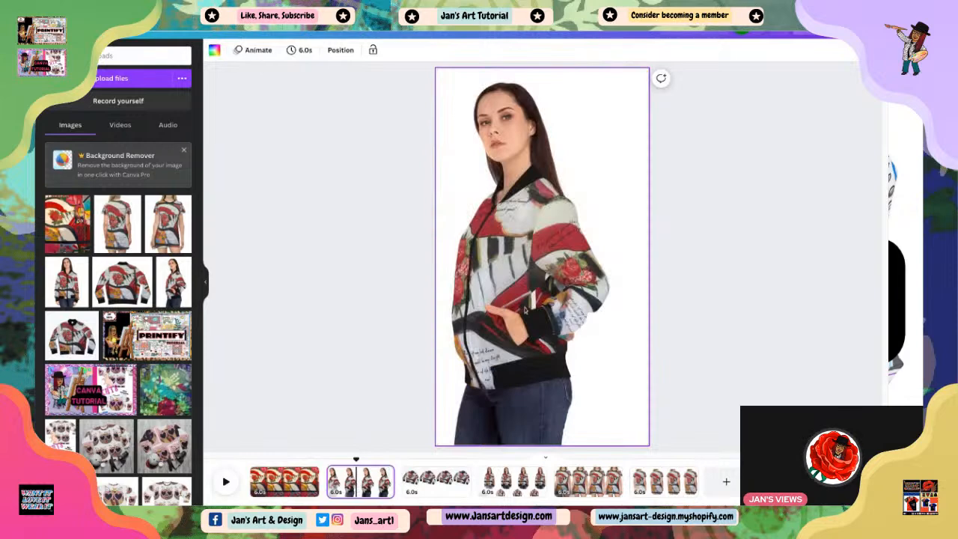
click(528, 303)
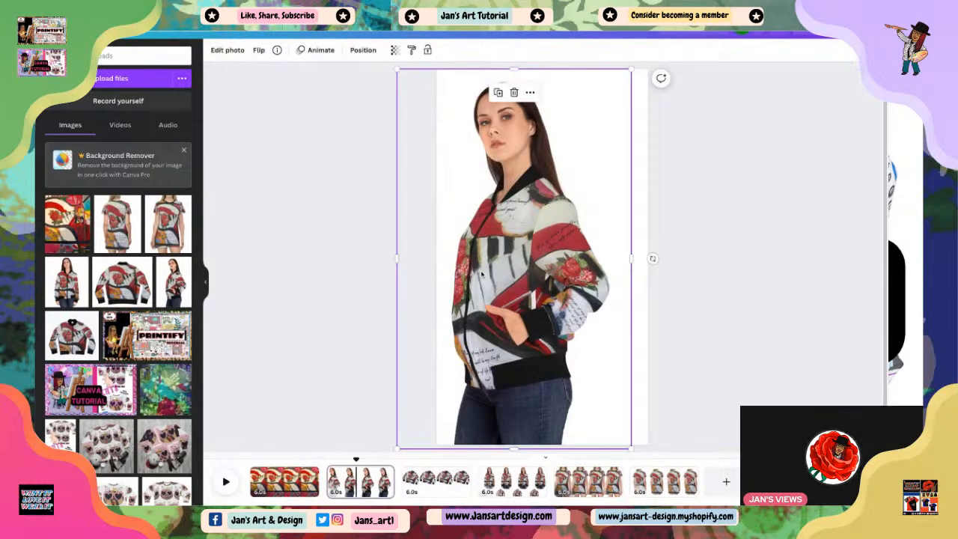
click(314, 50)
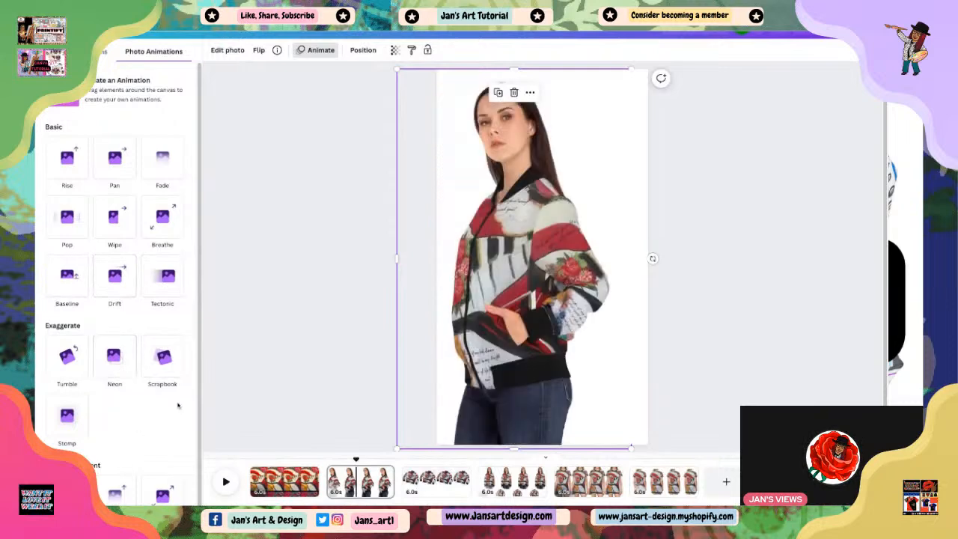
click(67, 358)
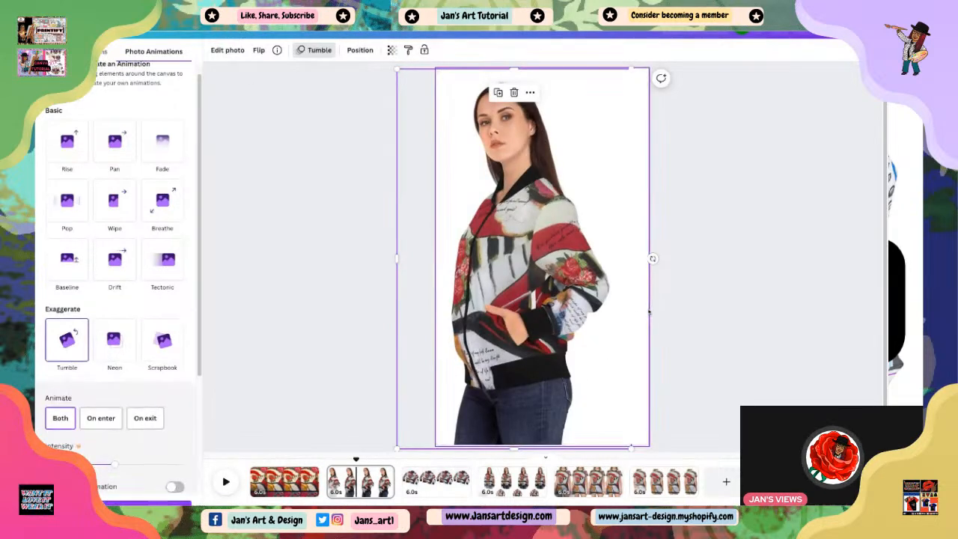
click(447, 276)
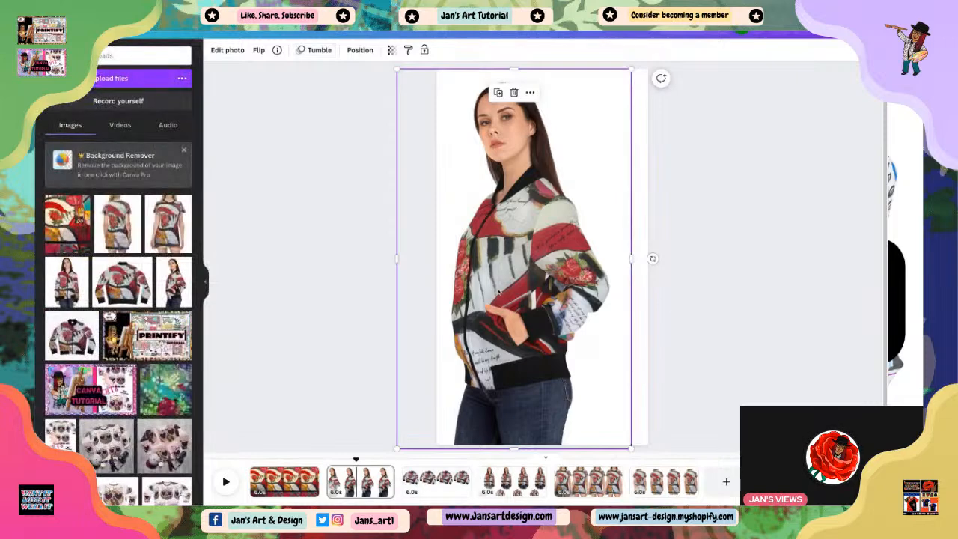
Stretch the lower edge of the tilted jacket photo on the third page slightly and apply the Breathe page animation.
click(436, 481)
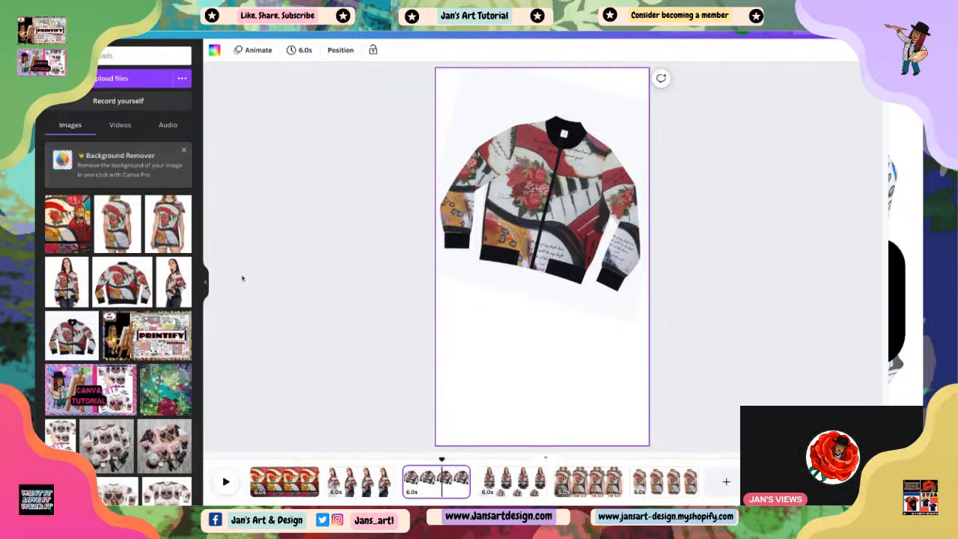
click(538, 230)
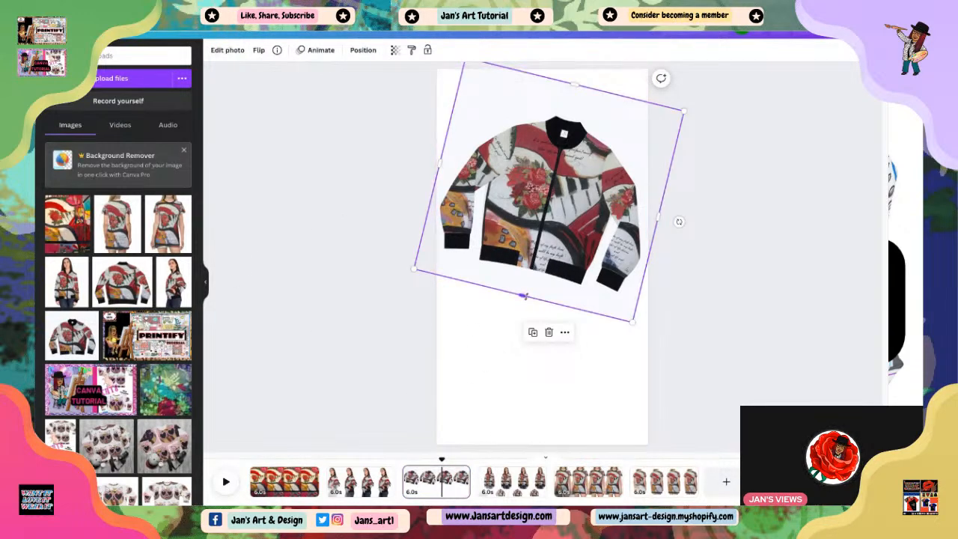
drag(524, 297, 523, 298)
click(402, 324)
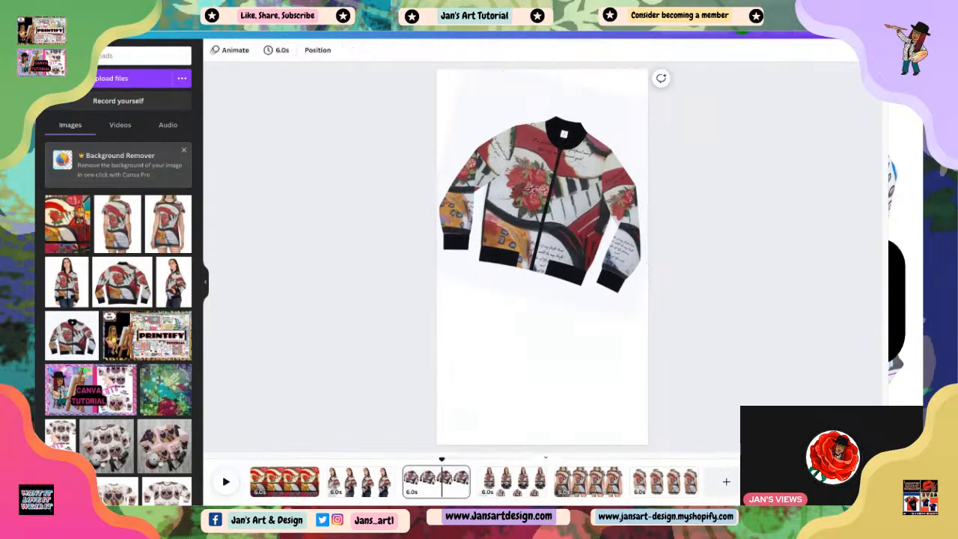
click(234, 50)
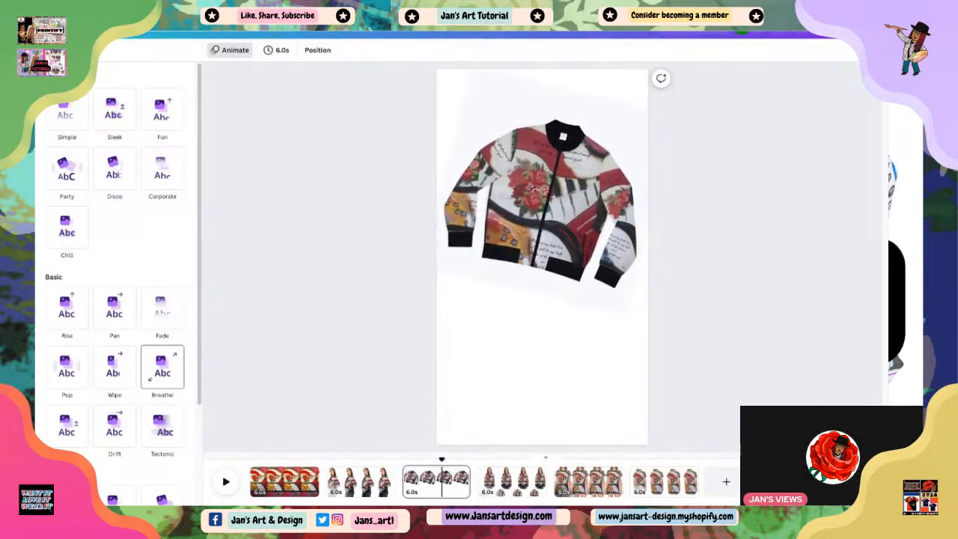
click(160, 376)
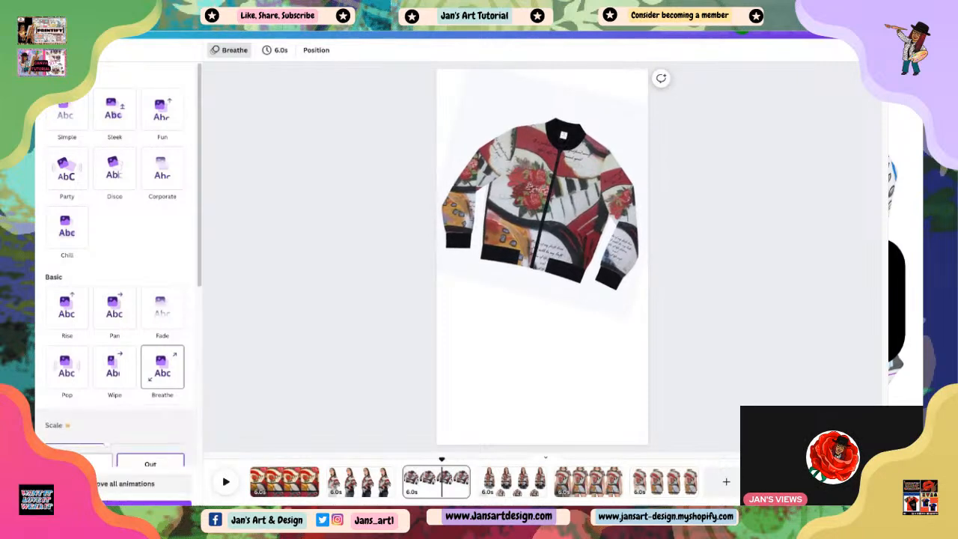
click(282, 299)
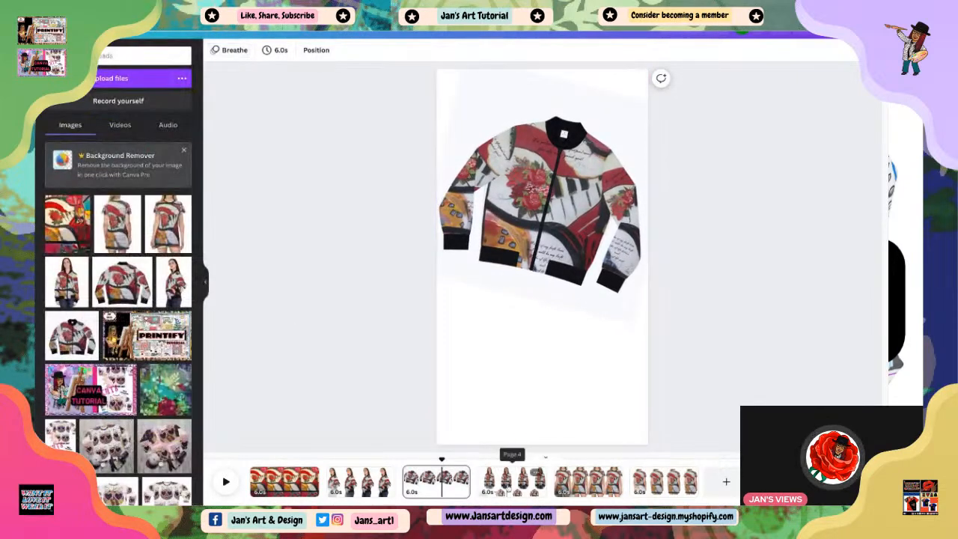
Trim the left side of the front-view jacket model photo on the fourth page to a width of about 960 and shift it slightly left.
click(513, 481)
click(573, 249)
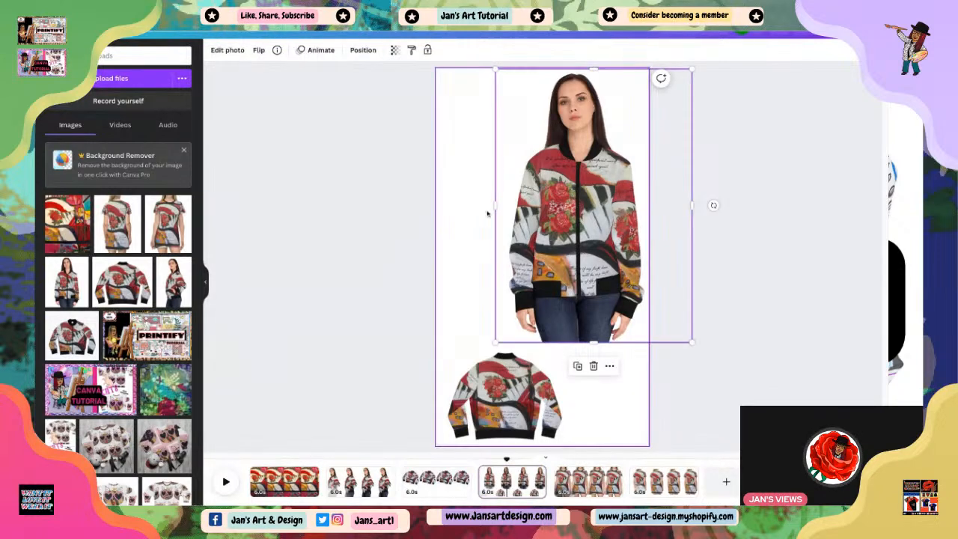
drag(494, 205, 505, 207)
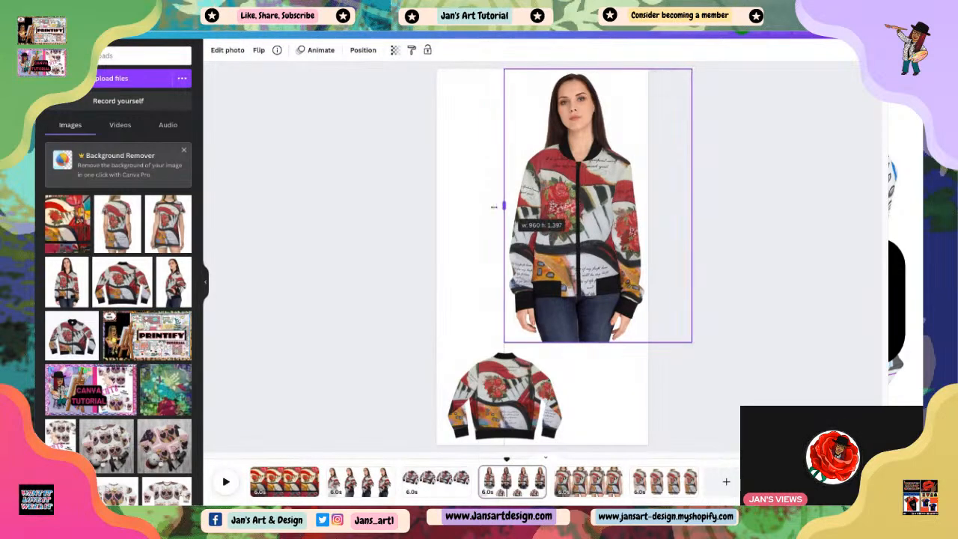
drag(587, 246, 581, 247)
click(727, 345)
Animate the fourth page's photos, giving the jacket model Breathe and the small back-view jacket Tumble on both enter and exit.
click(584, 253)
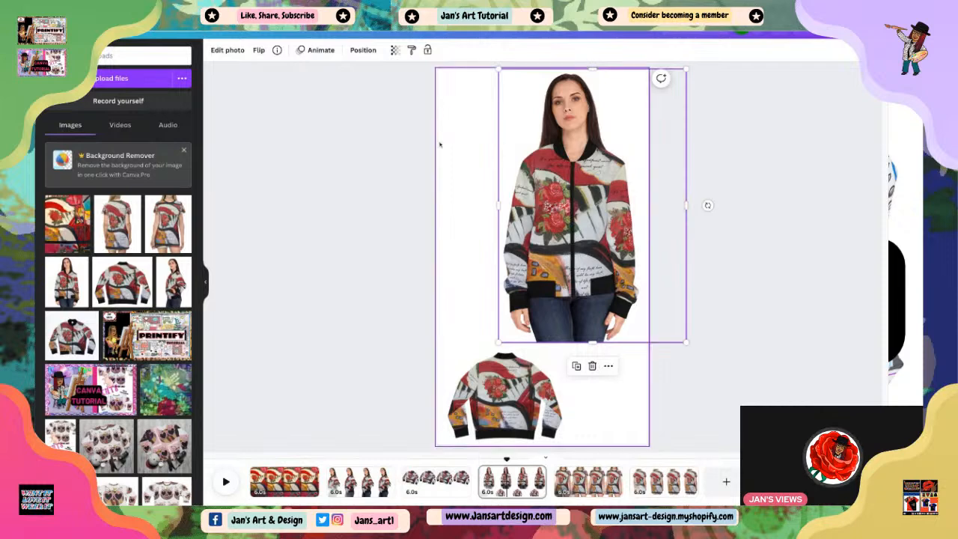
click(319, 51)
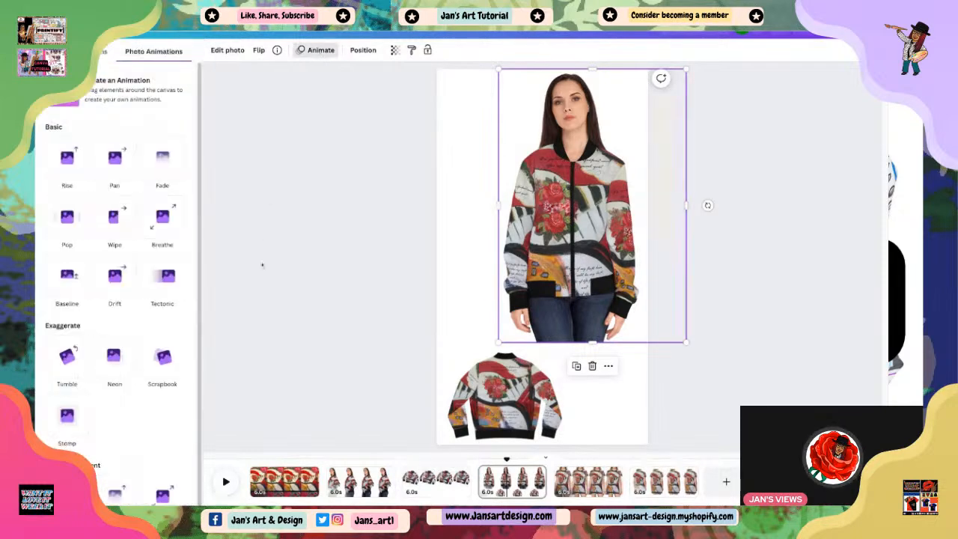
click(163, 219)
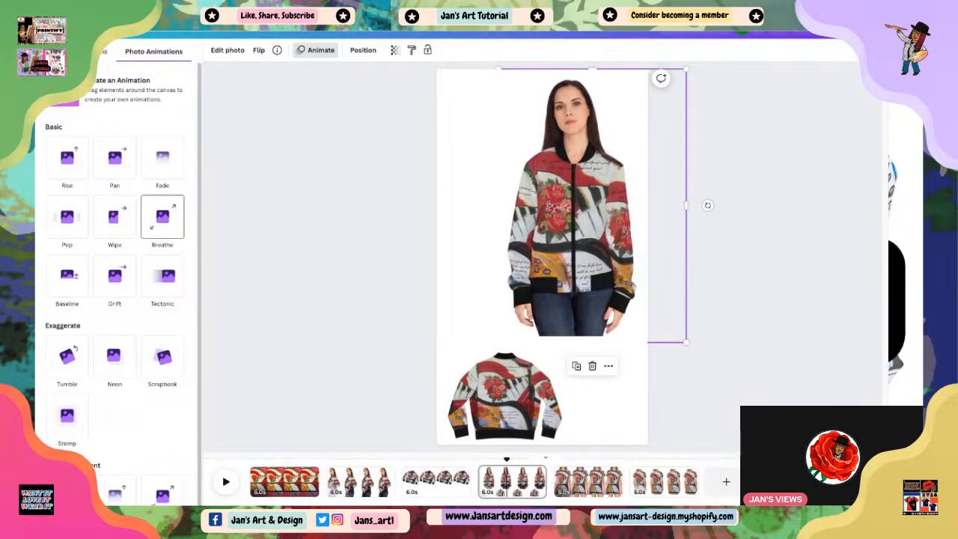
click(162, 218)
click(163, 219)
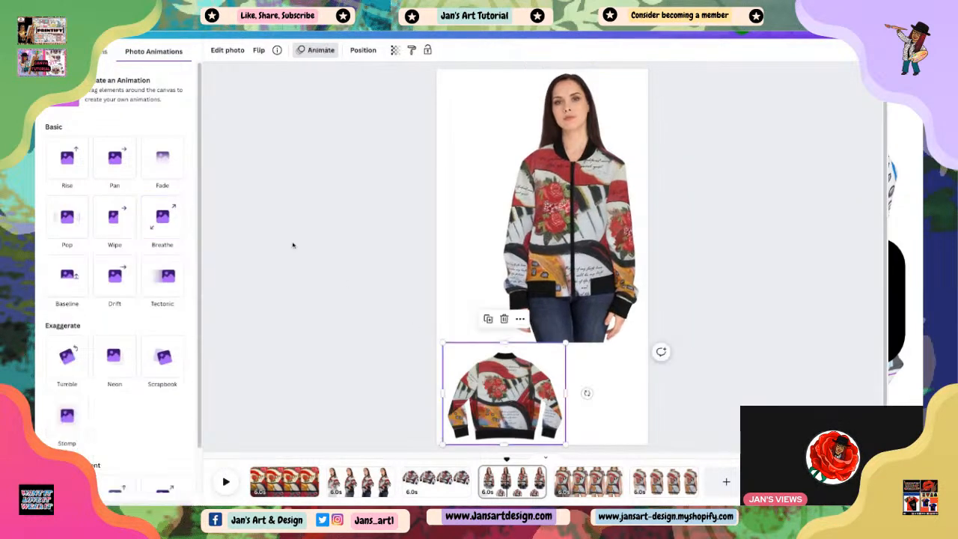
click(69, 357)
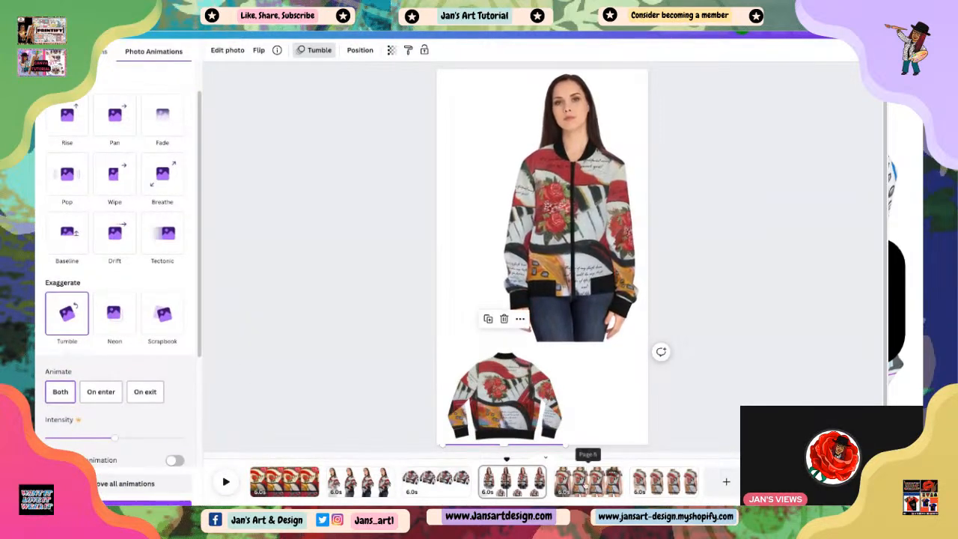
Apply the Breathe page animation to the fifth page with the front-view dress photo.
click(588, 479)
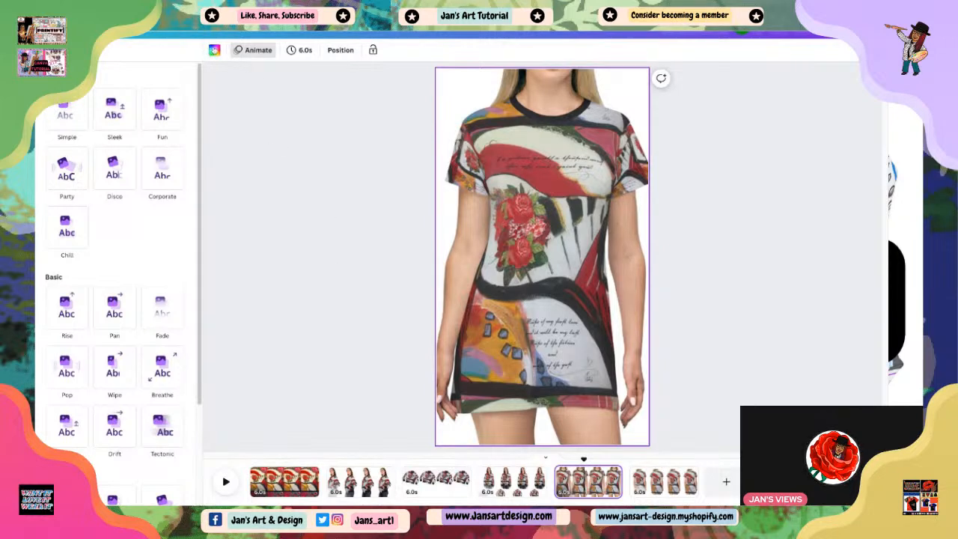
click(520, 283)
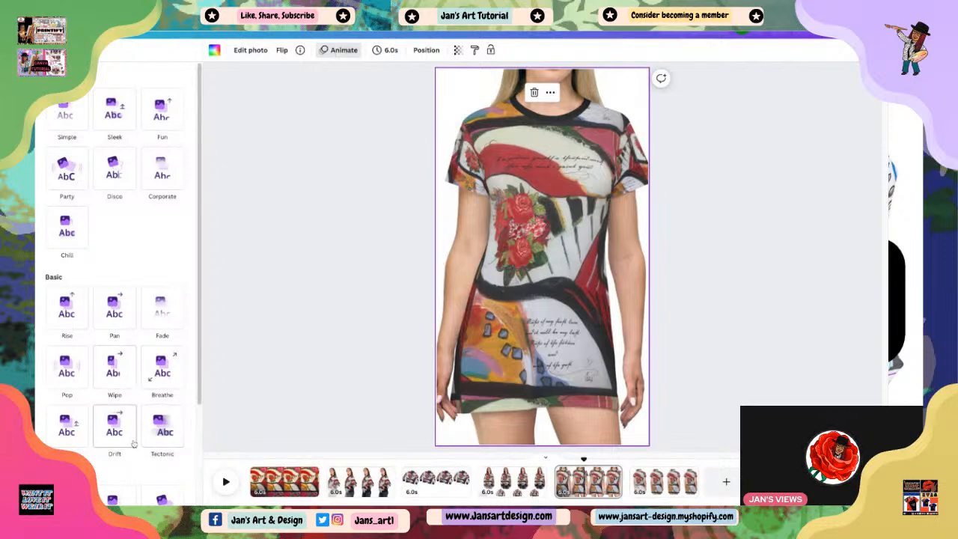
click(157, 370)
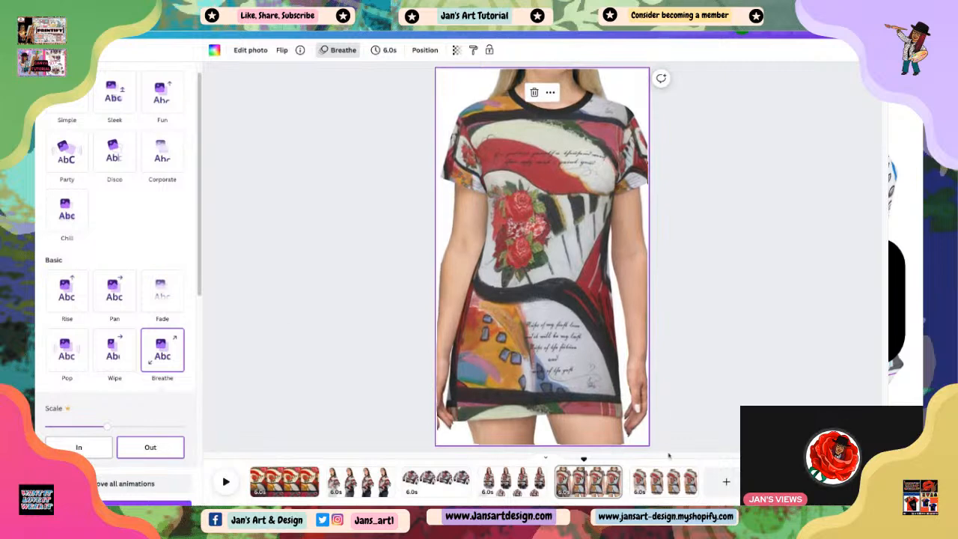
Apply the Tectonic page animation to the last page with the back-view dress photo.
click(664, 482)
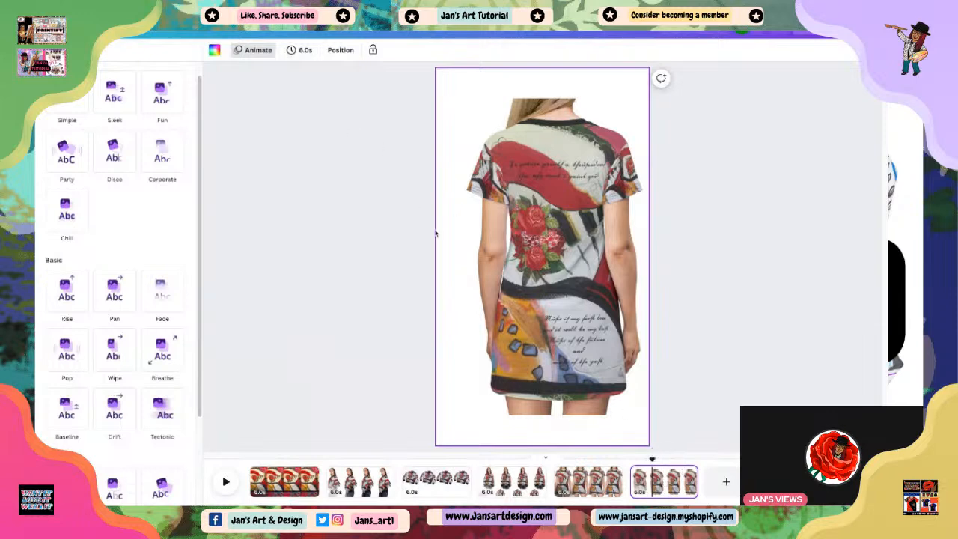
click(253, 51)
click(254, 56)
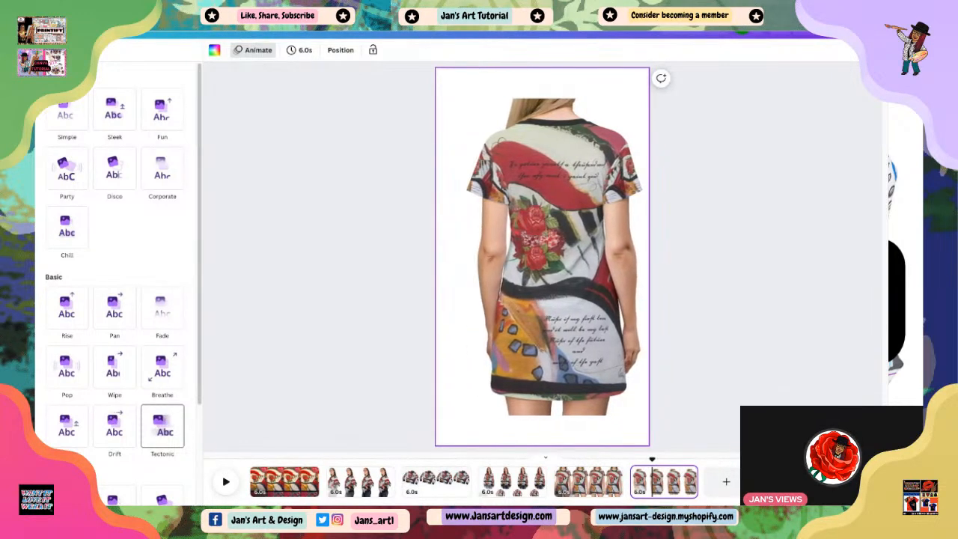
click(165, 428)
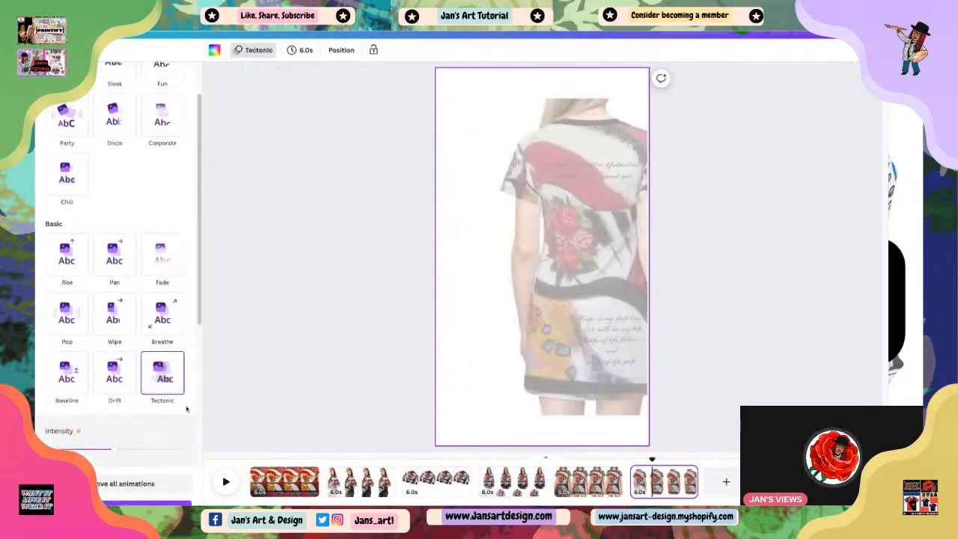
click(237, 342)
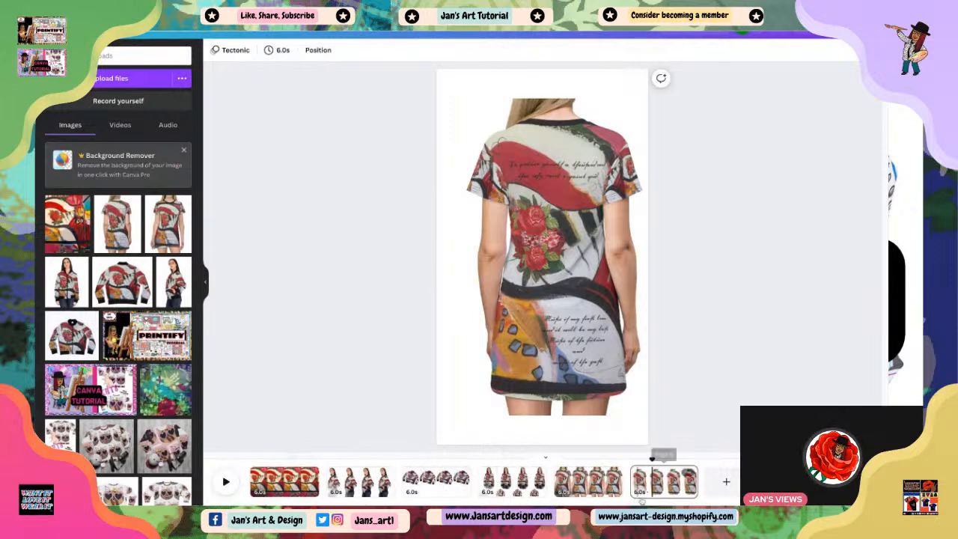
Add the uploaded cartoon artist holding a brush and palette to the first page with the painting.
click(279, 479)
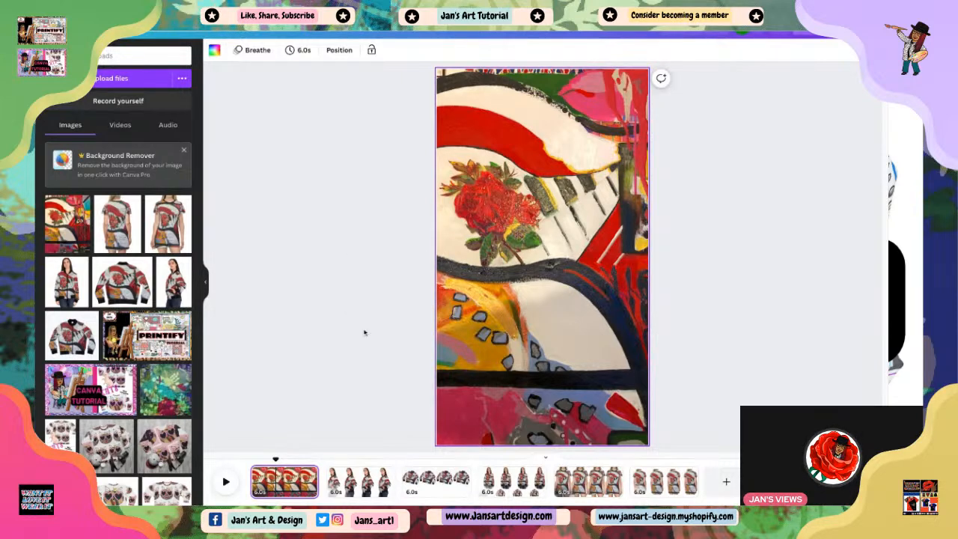
scroll(120, 274, down, 4)
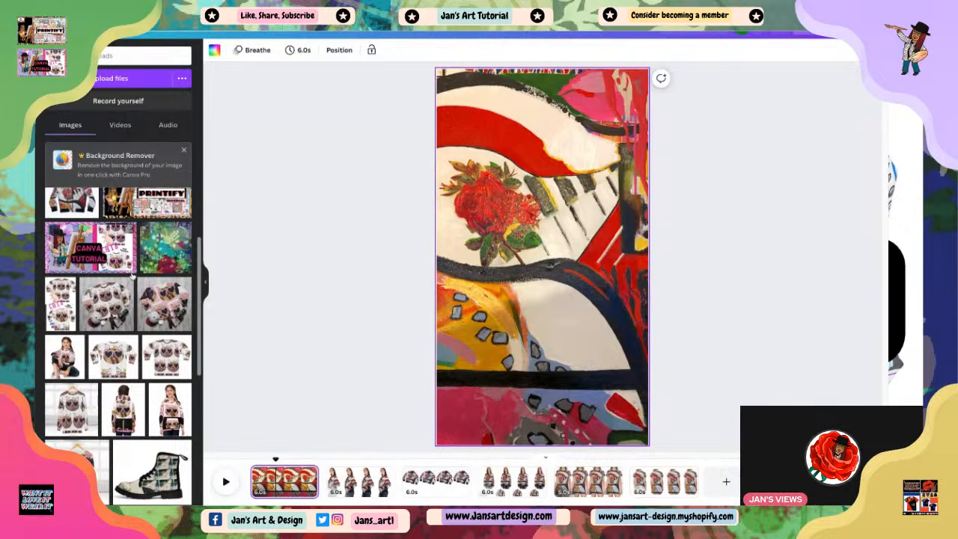
scroll(135, 275, down, 1)
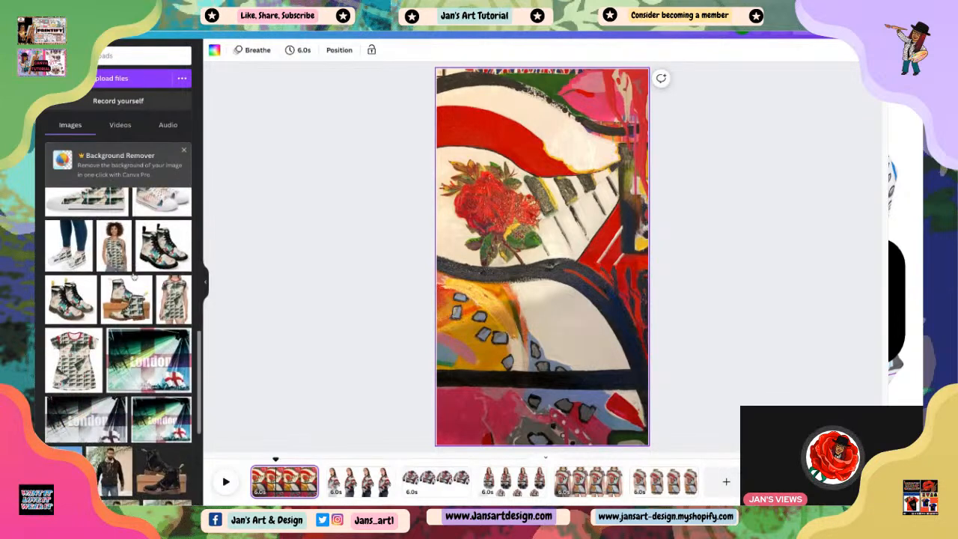
scroll(134, 275, down, 2)
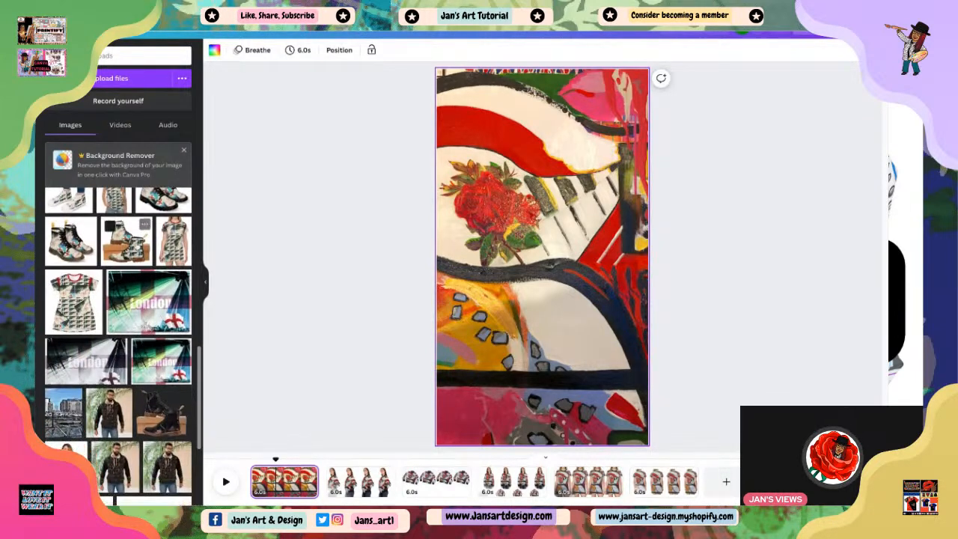
scroll(108, 315, down, 3)
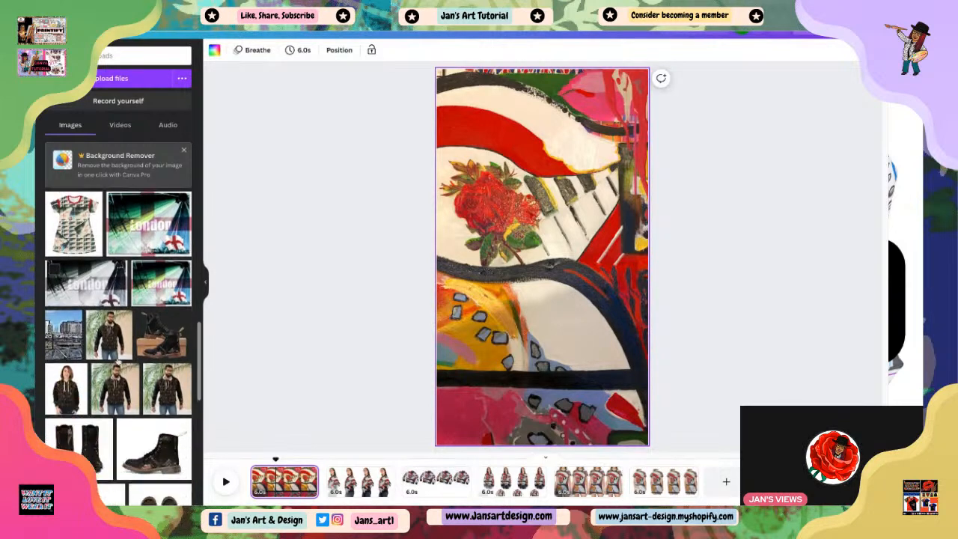
scroll(112, 378, down, 8)
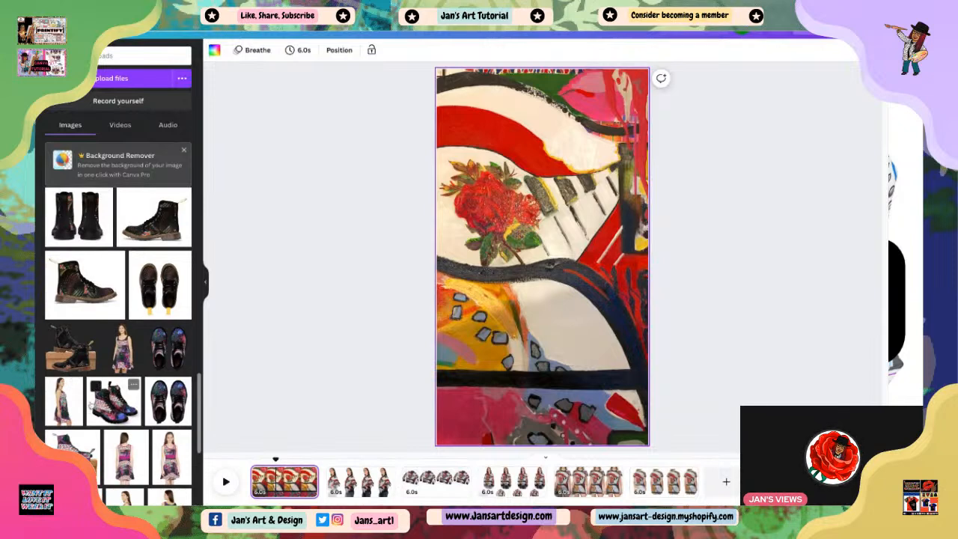
scroll(94, 408, down, 6)
scroll(100, 403, down, 8)
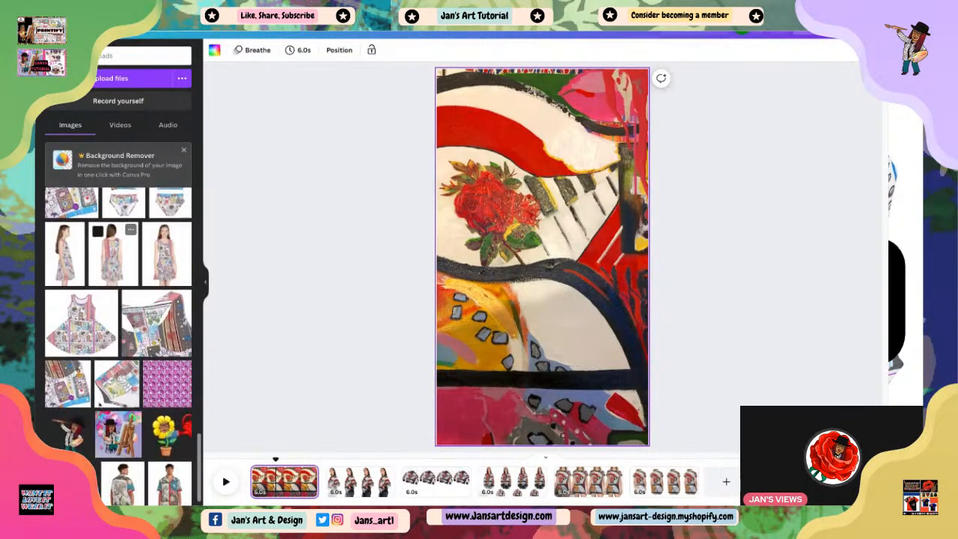
scroll(105, 370, down, 5)
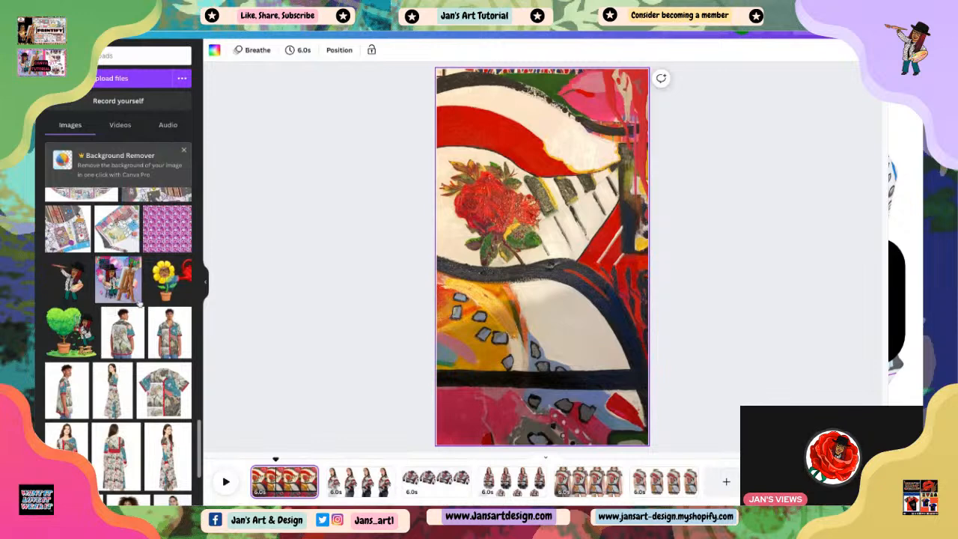
click(66, 281)
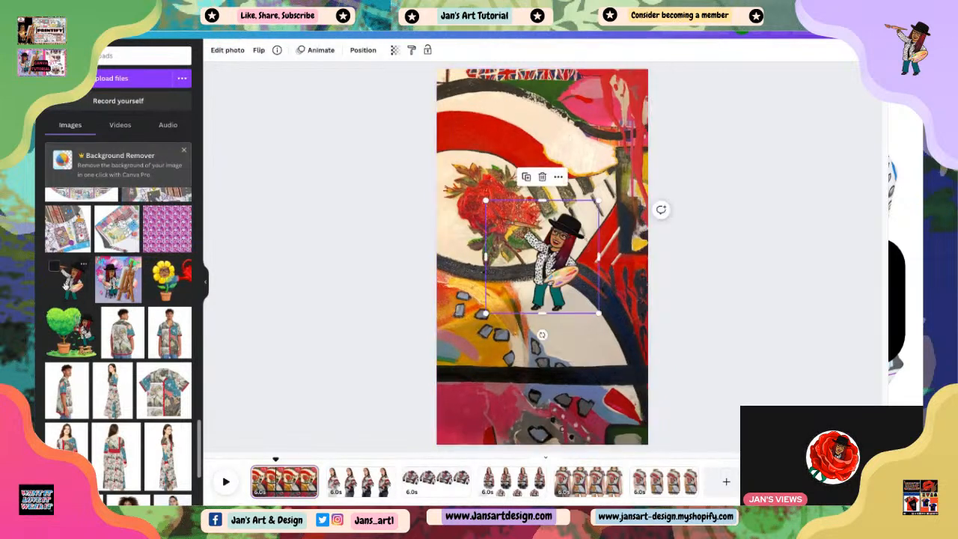
Shrink the cartoon artist and place it over the white area in the painting's lower right part.
drag(569, 281, 618, 338)
drag(647, 257, 628, 278)
drag(605, 339, 619, 338)
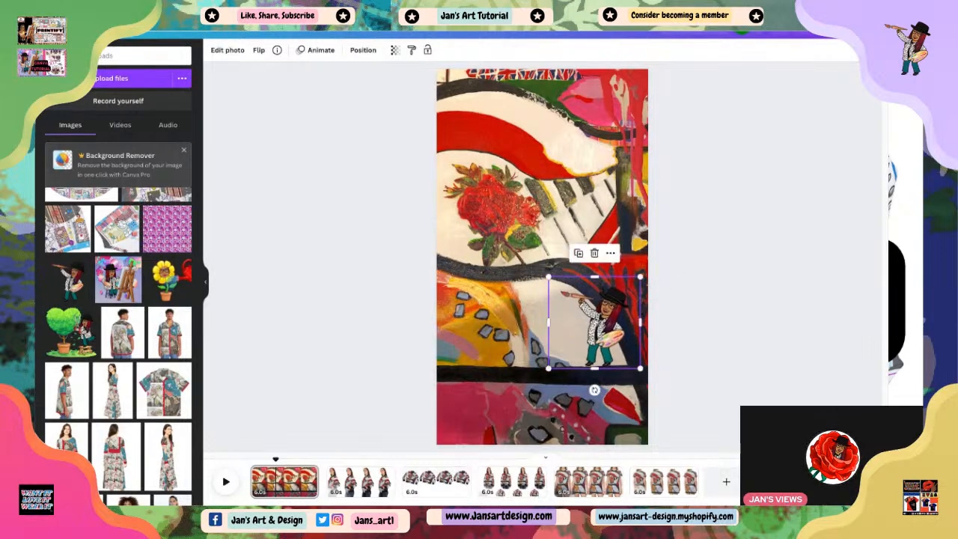
Apply the Tumble photo animation to the cartoon artist on the first page.
click(316, 51)
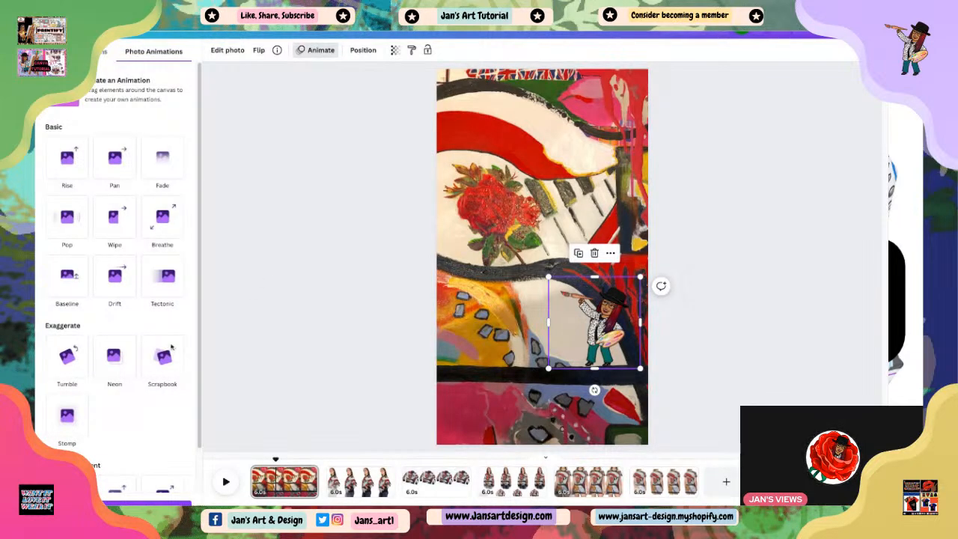
click(68, 358)
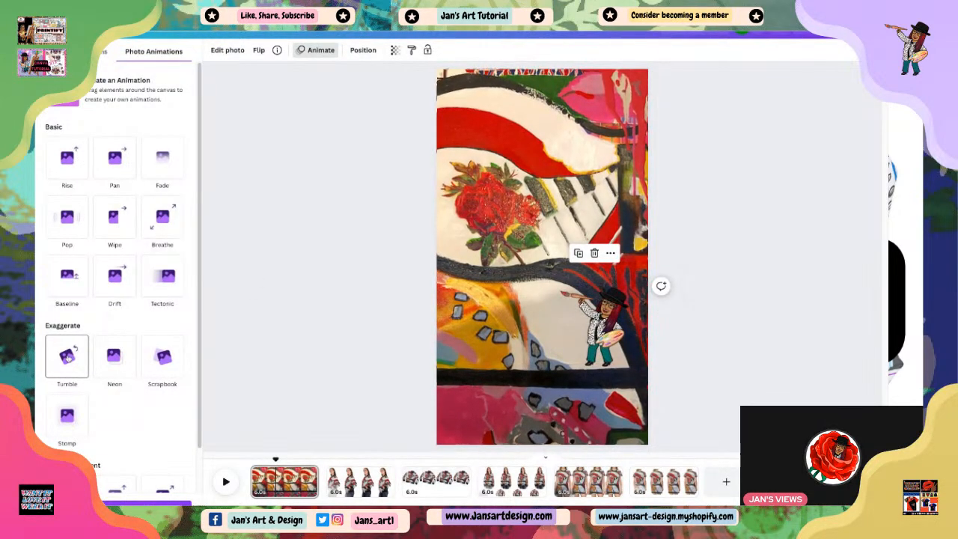
click(232, 348)
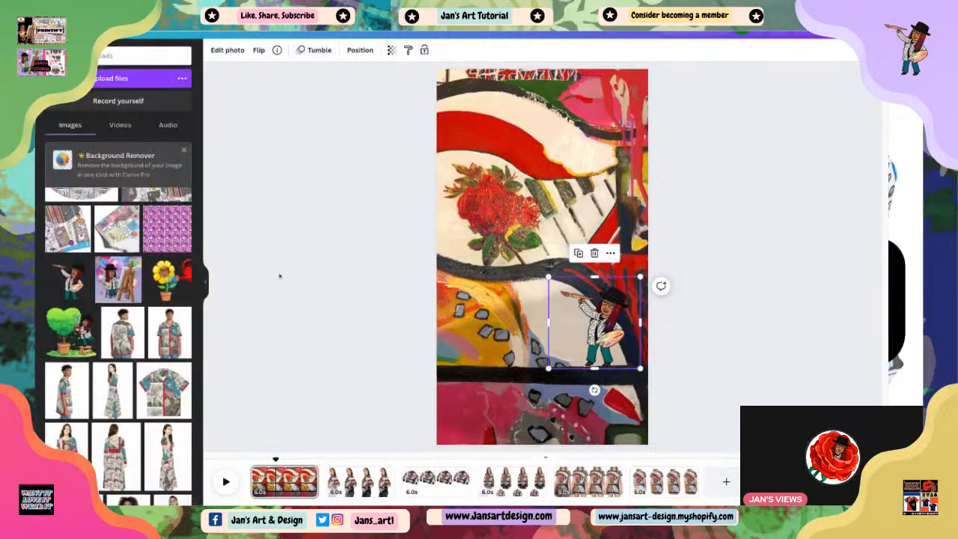
click(721, 359)
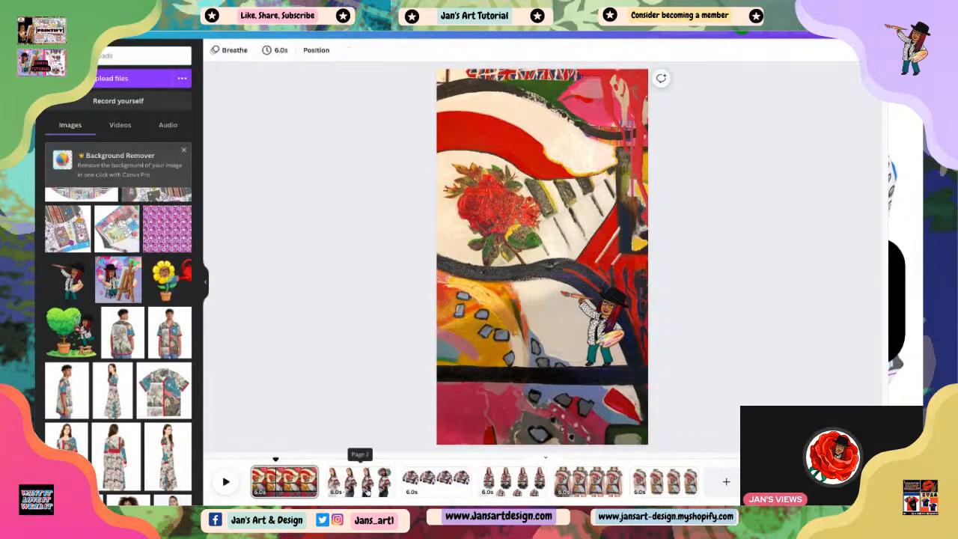
Compare the first page's painting with the second page's side-view jacket photo.
click(360, 483)
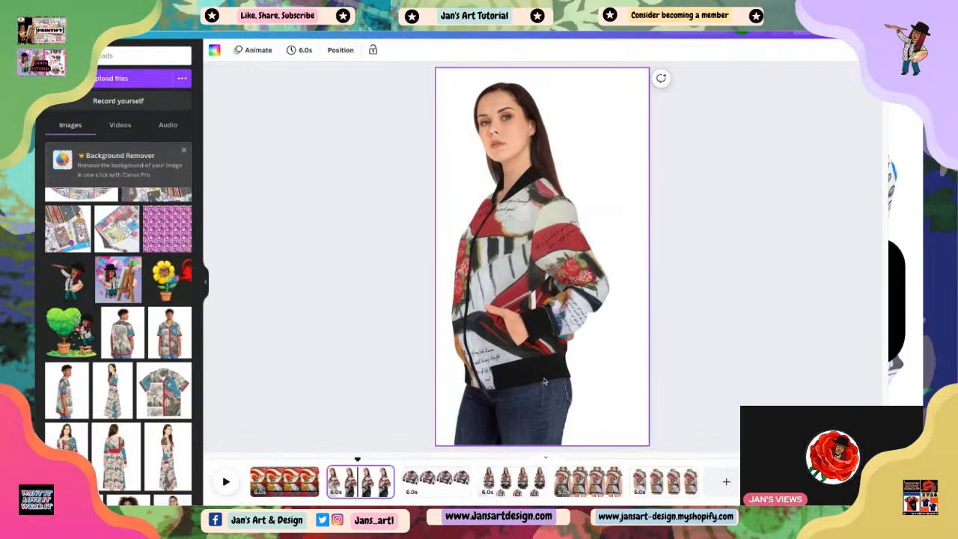
click(518, 357)
click(318, 265)
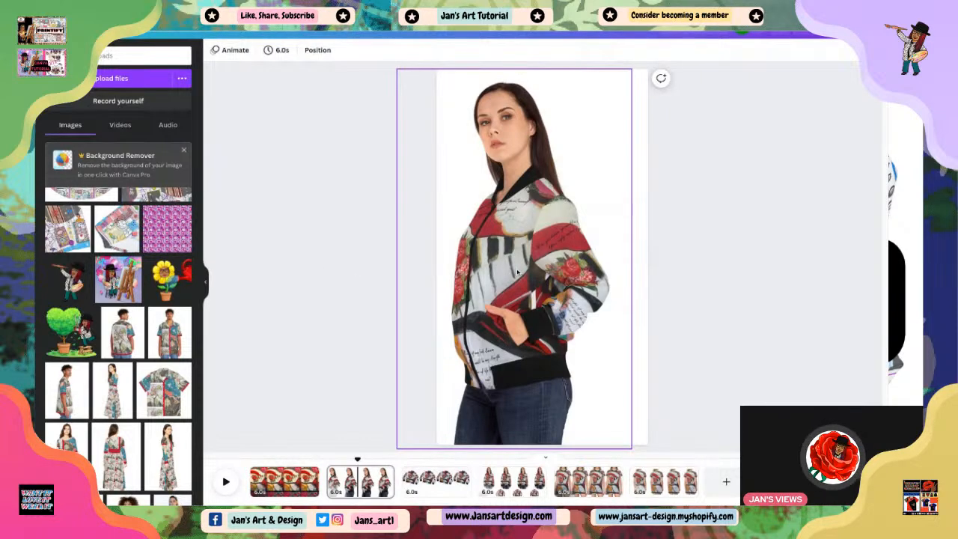
click(517, 300)
click(297, 483)
click(360, 483)
click(285, 483)
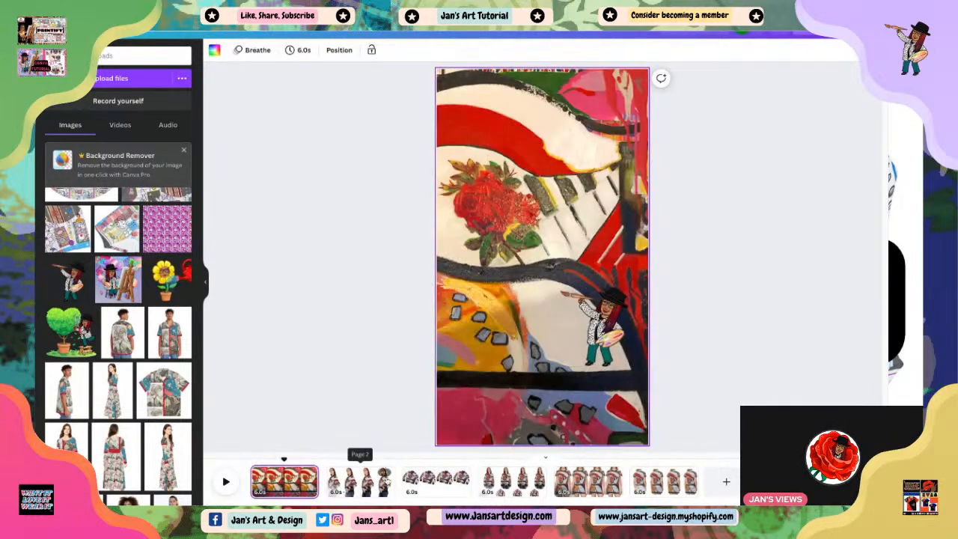
click(360, 483)
click(296, 483)
Set the second page's background to the bright red from the painting's photo colors.
click(354, 483)
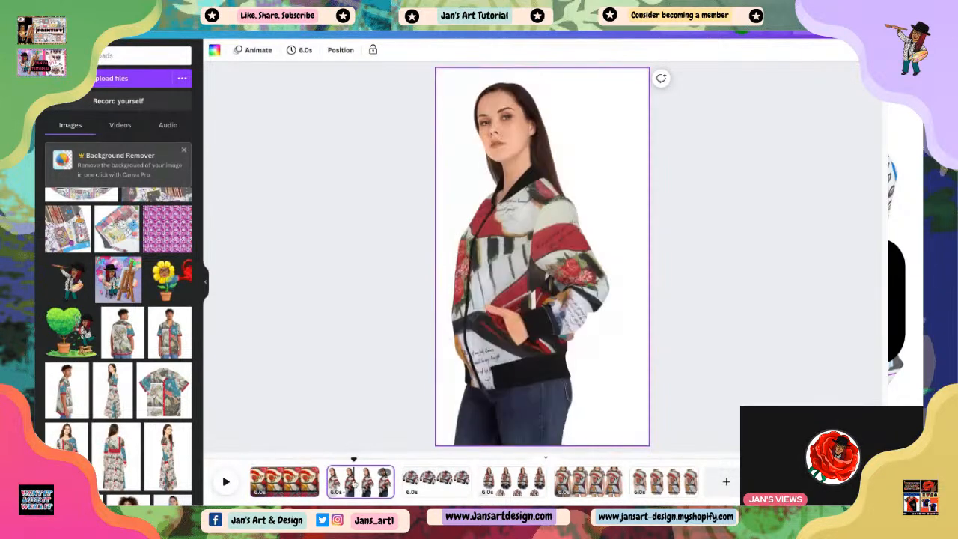
click(215, 50)
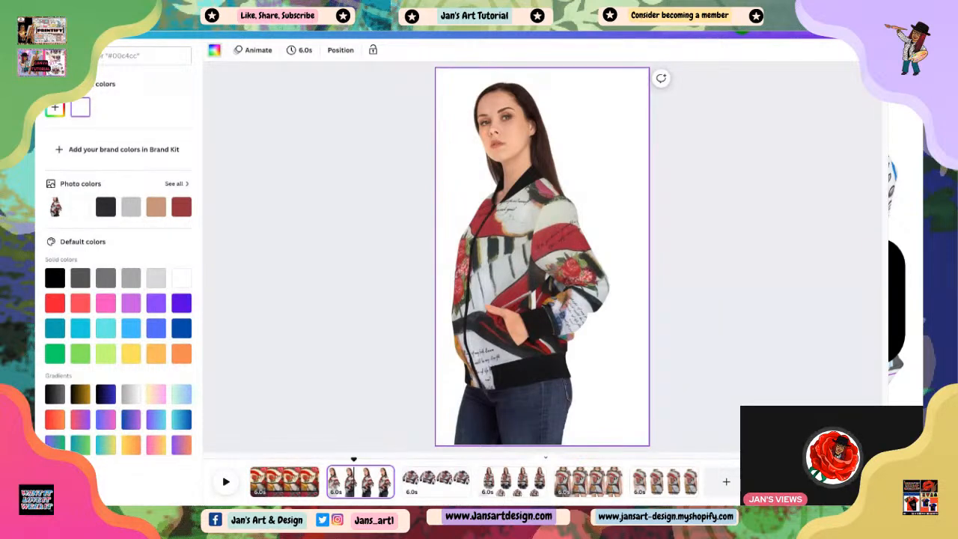
click(174, 184)
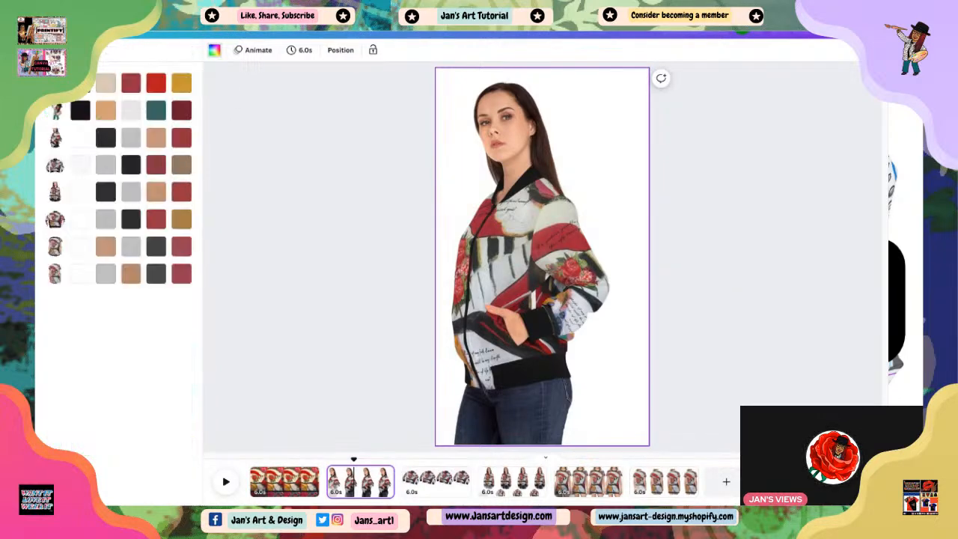
click(157, 86)
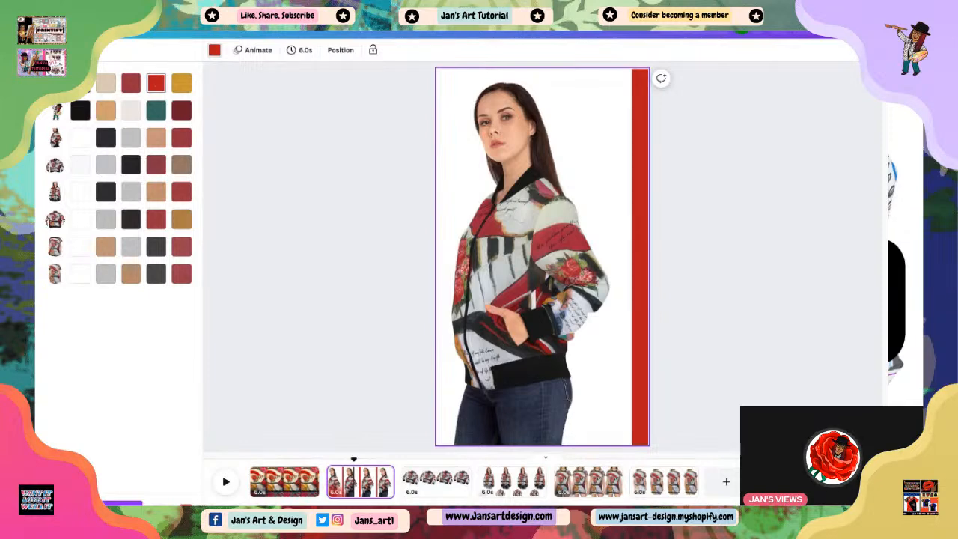
Try mustard and muted red backgrounds on the third page with the tilted jacket, and settle on the dark teal photo color.
click(432, 487)
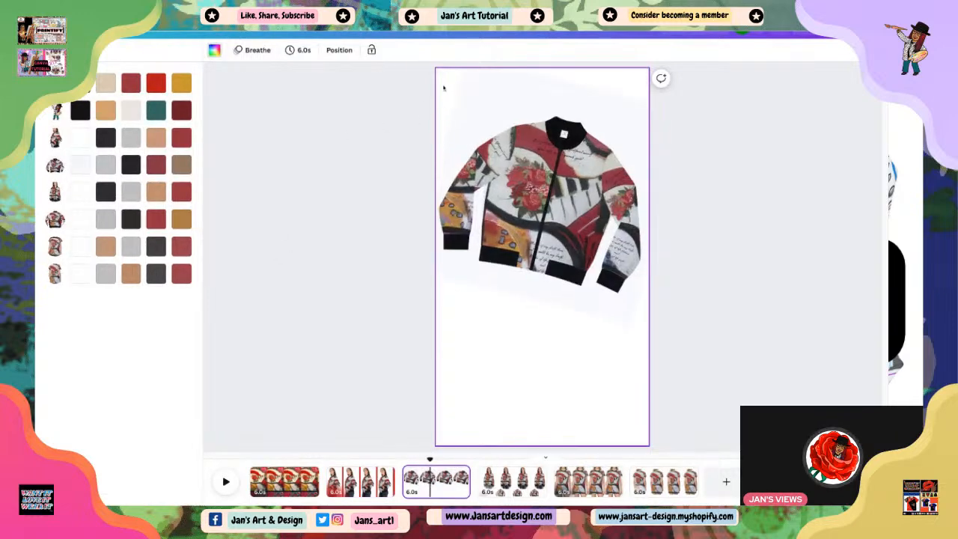
click(181, 85)
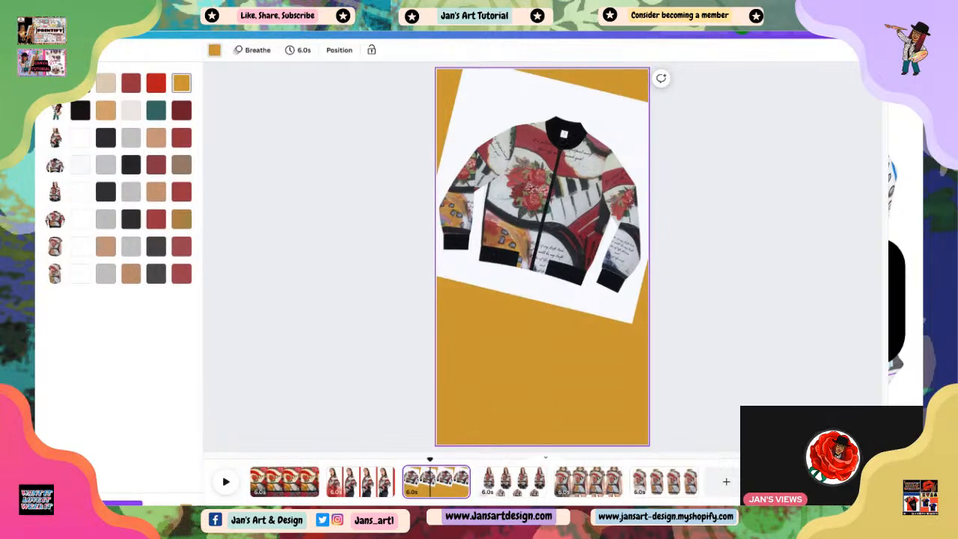
click(156, 111)
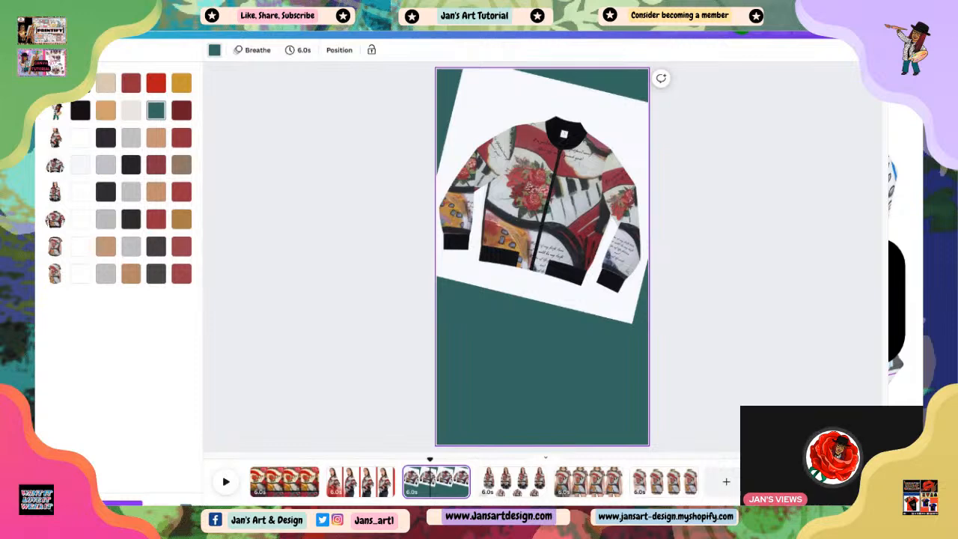
click(132, 84)
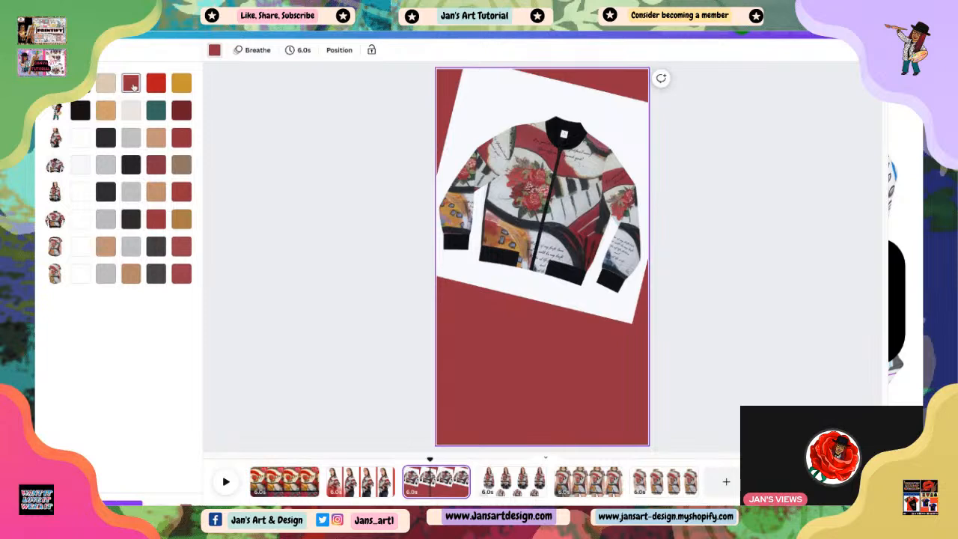
click(152, 113)
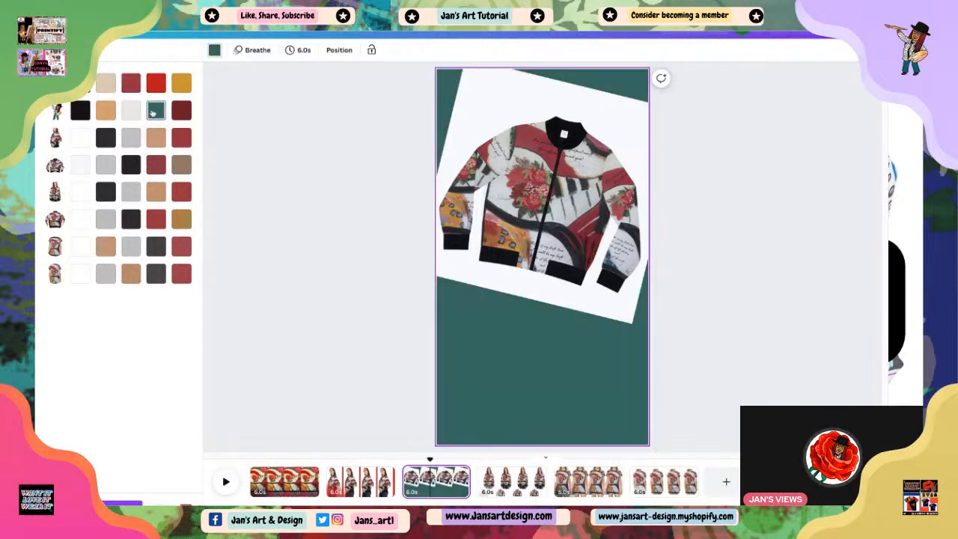
click(535, 206)
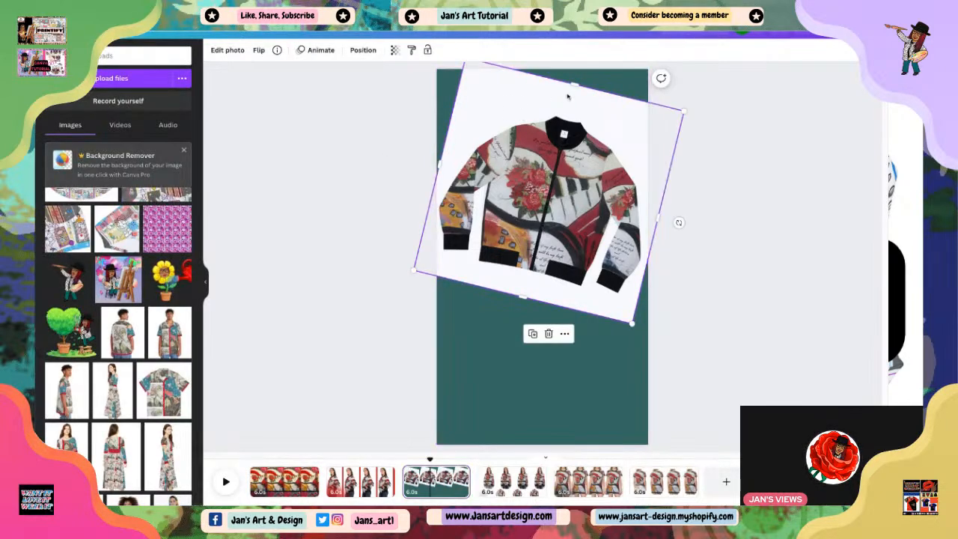
Try mustard, beige and tan backgrounds on the fourth page, and settle on the muted red from the back-view jacket's photo colors.
click(509, 480)
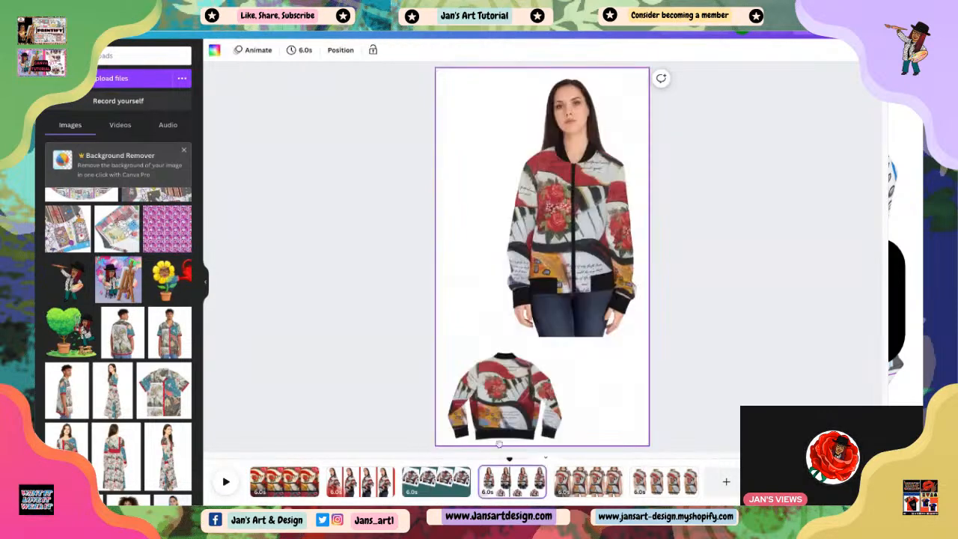
click(214, 50)
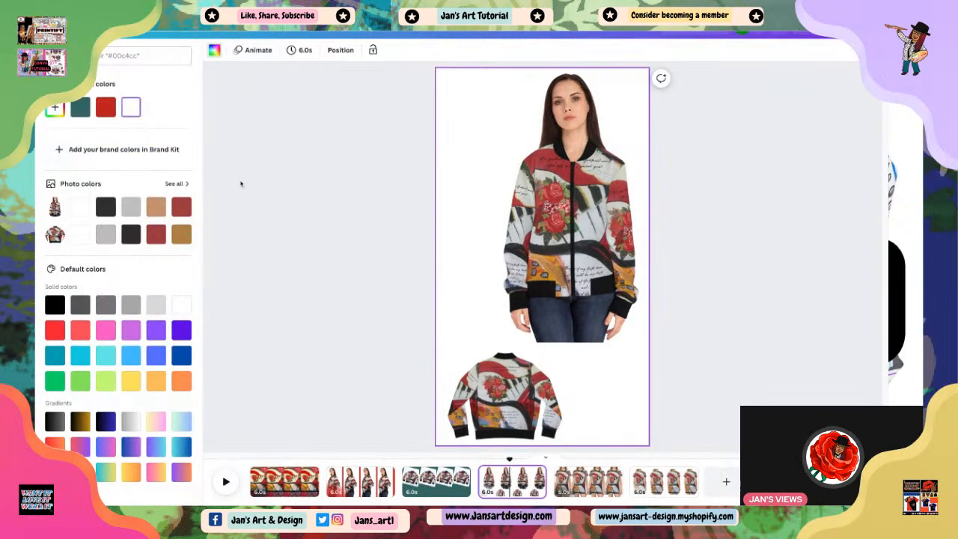
click(173, 185)
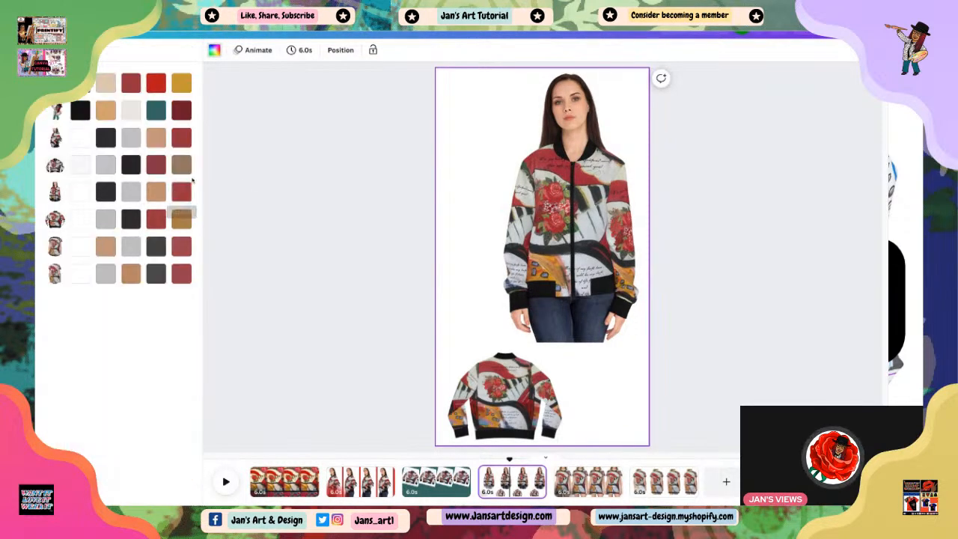
click(182, 84)
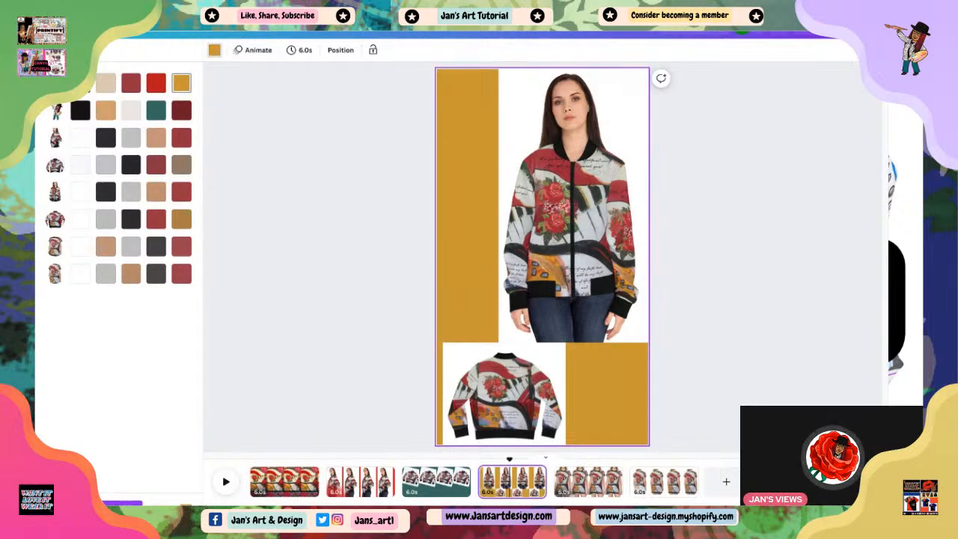
click(106, 83)
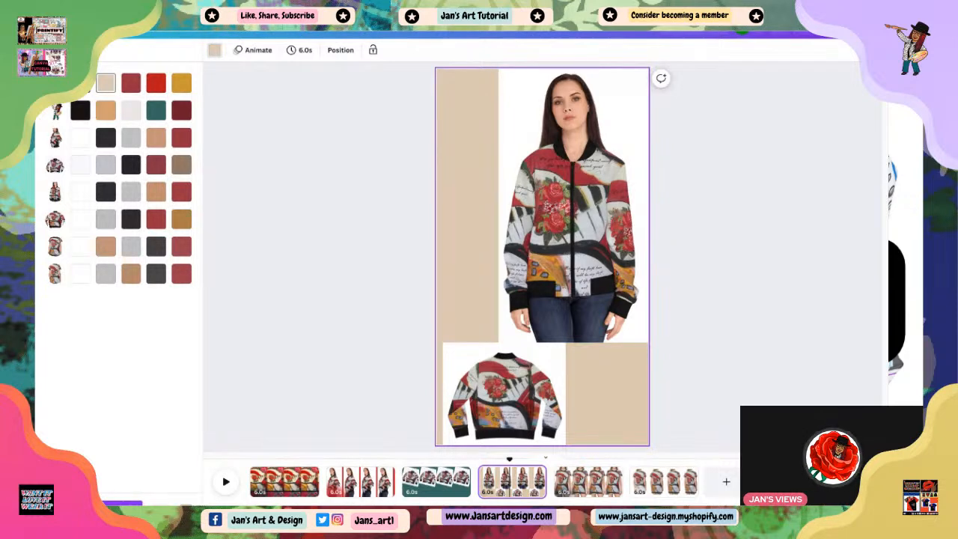
click(109, 111)
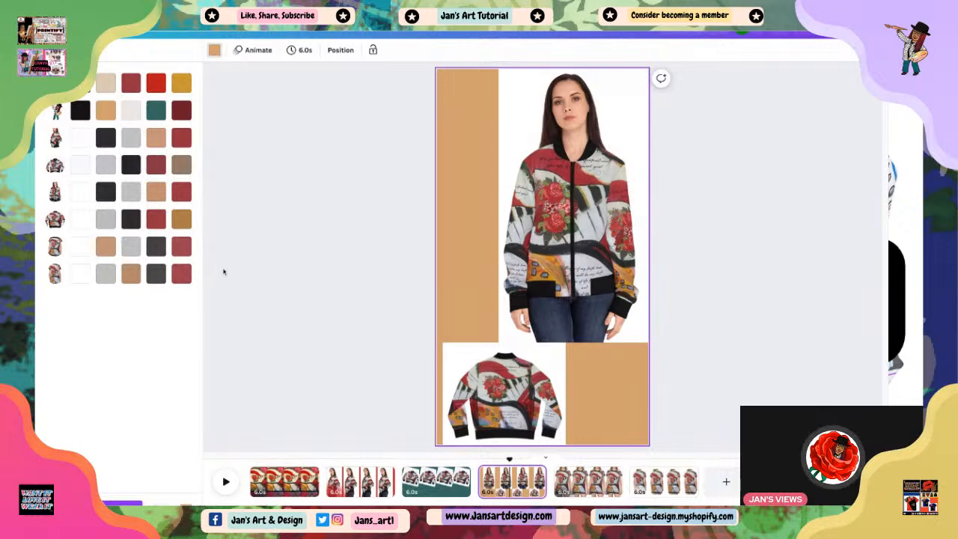
click(157, 221)
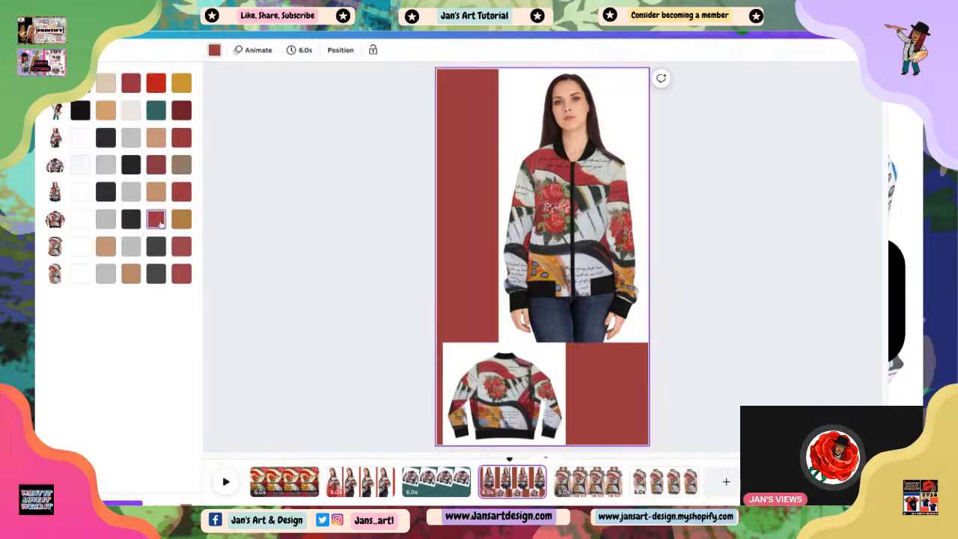
Set the sixth page's background, behind the back-view dress photo, to the mustard from the painting's photo colors.
click(588, 481)
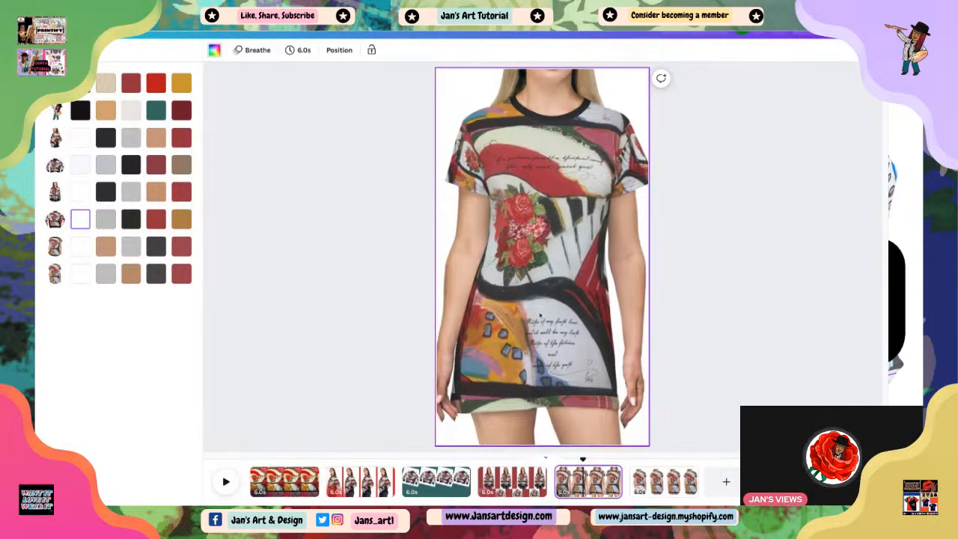
click(286, 214)
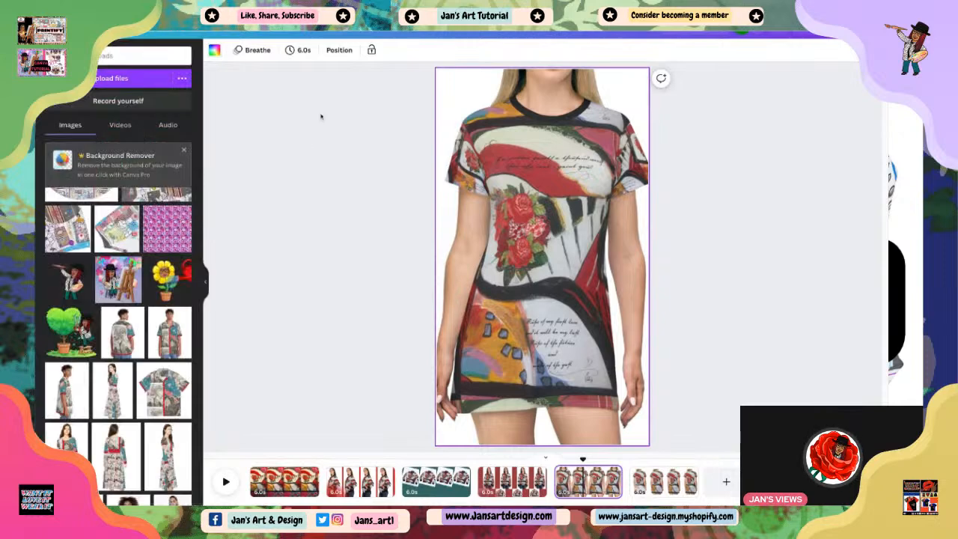
click(664, 485)
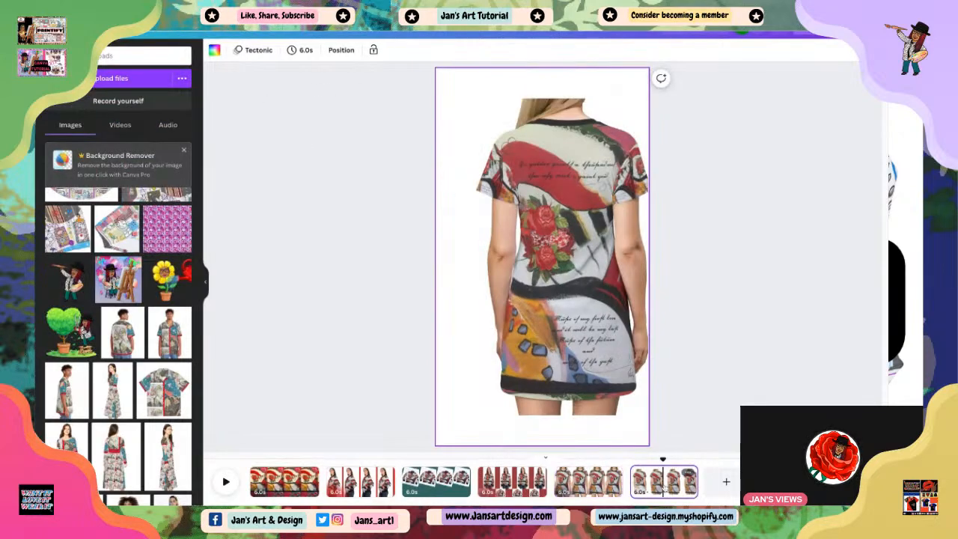
click(214, 50)
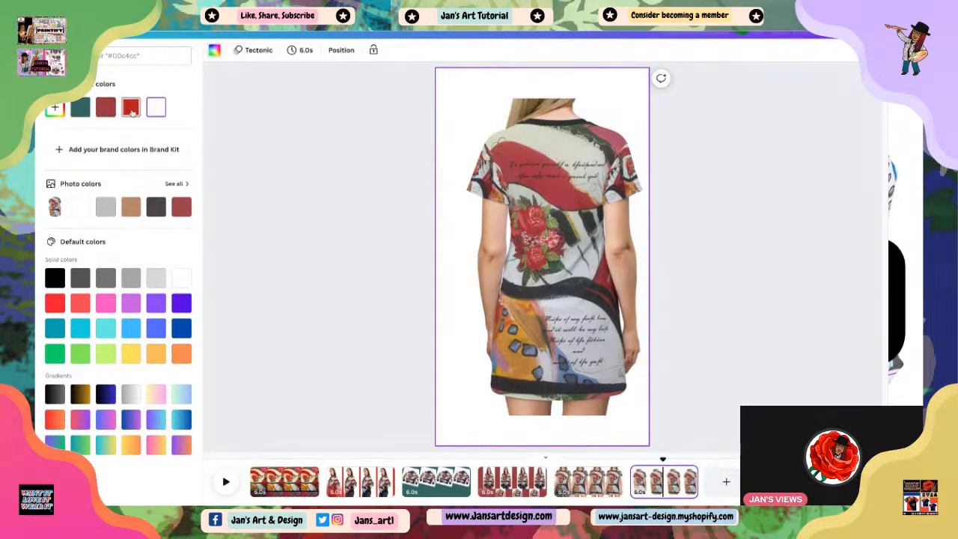
click(173, 184)
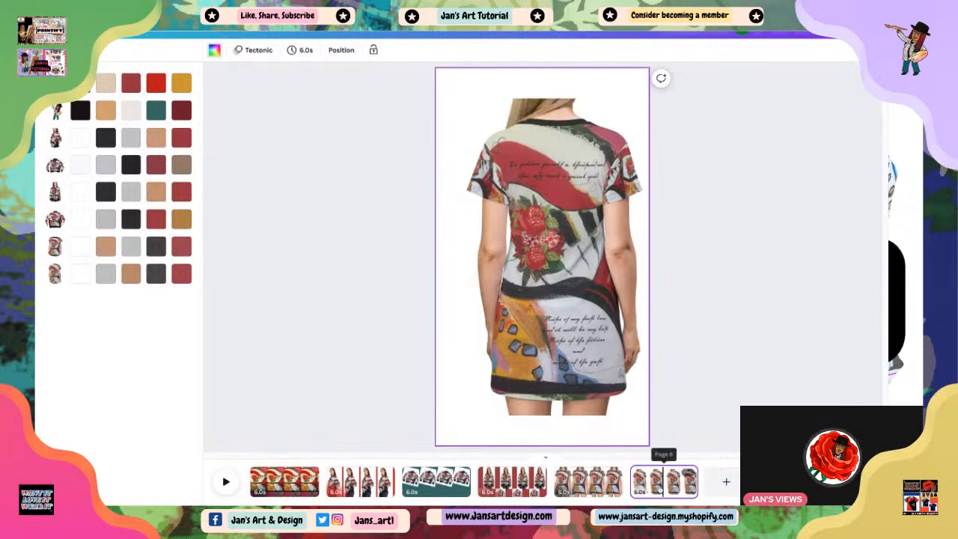
click(180, 84)
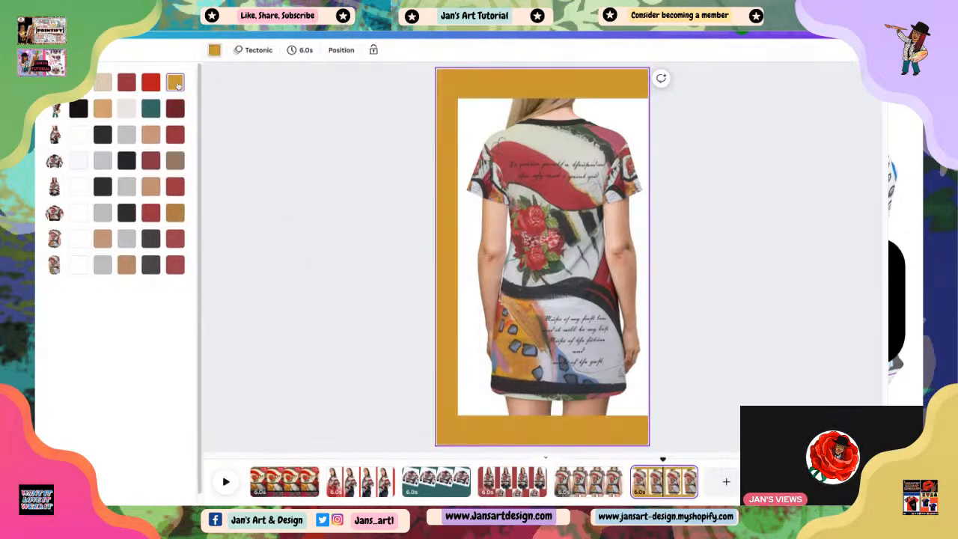
click(514, 341)
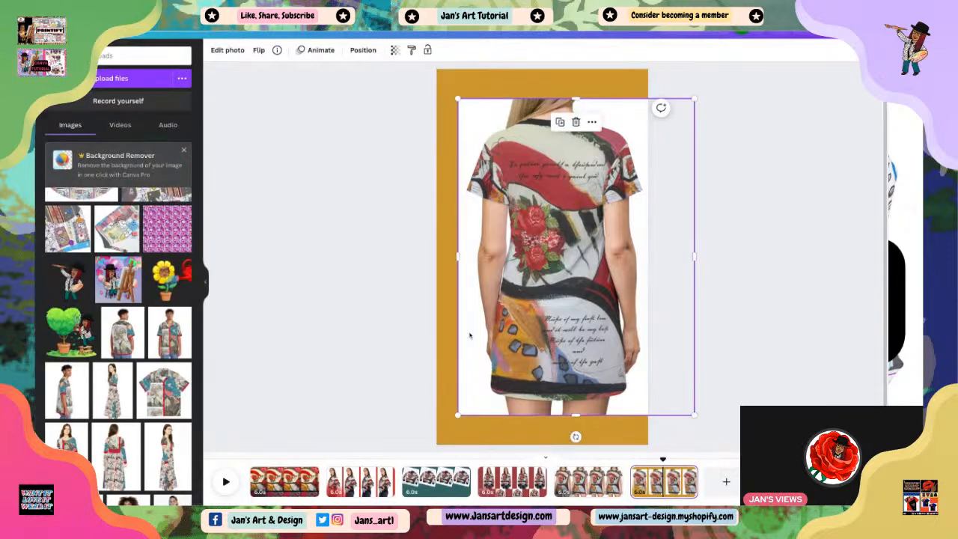
click(320, 259)
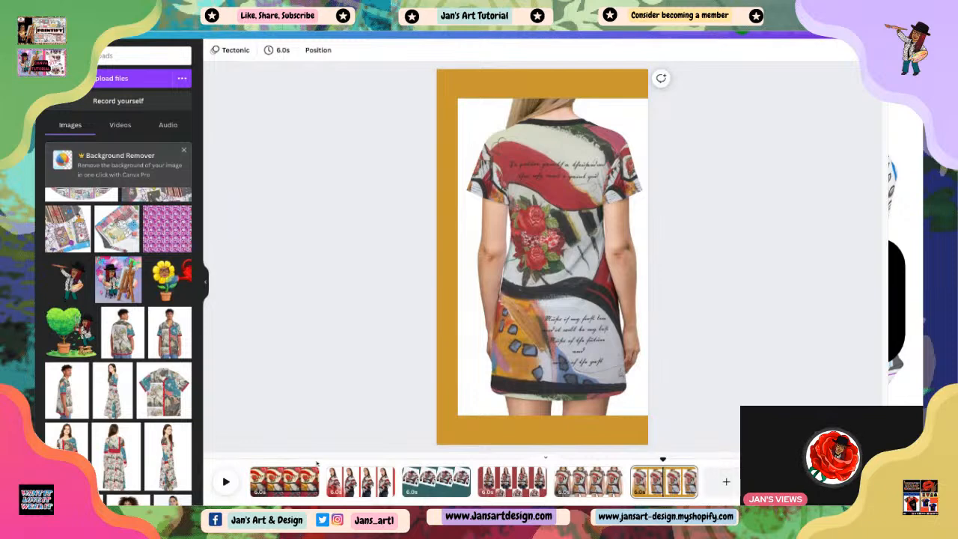
Look through the uploaded images for something to add to the first page's painting.
click(285, 481)
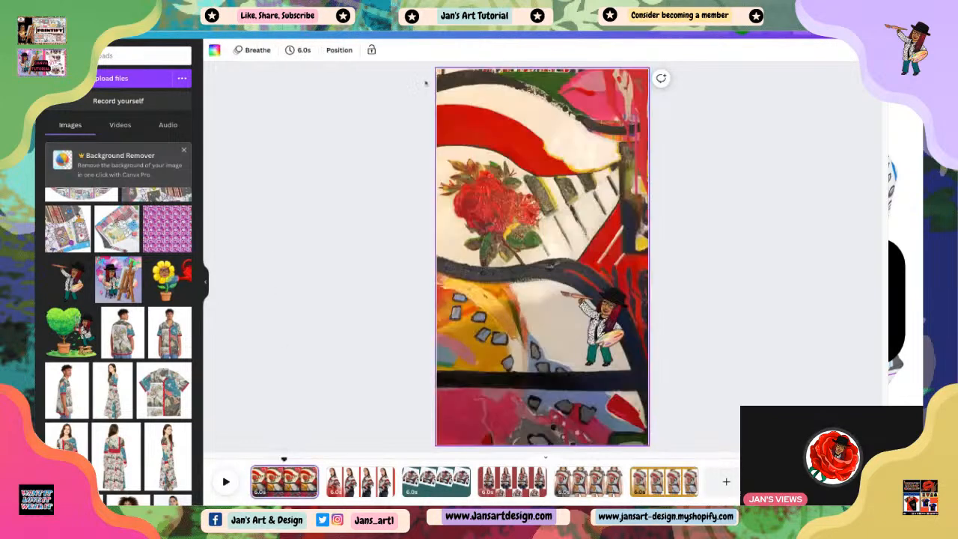
click(343, 193)
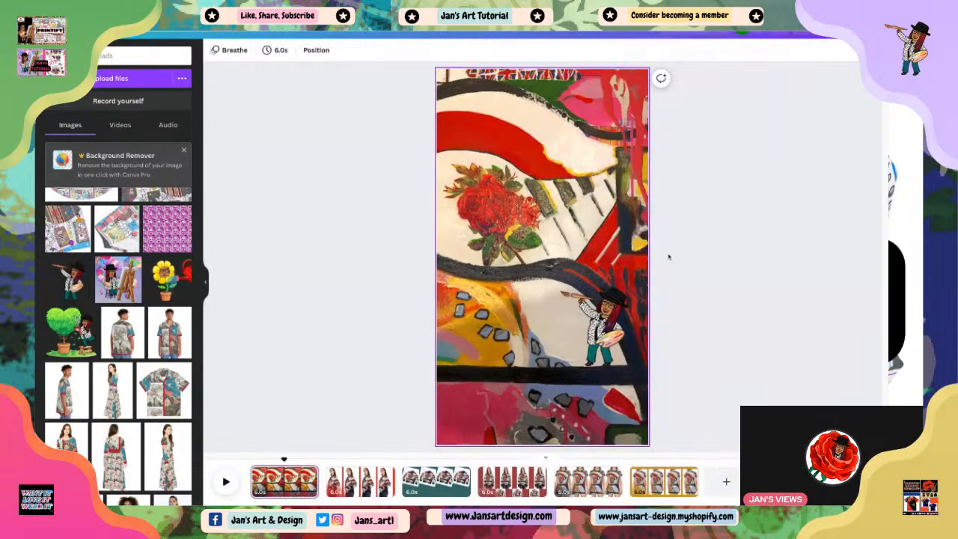
click(523, 241)
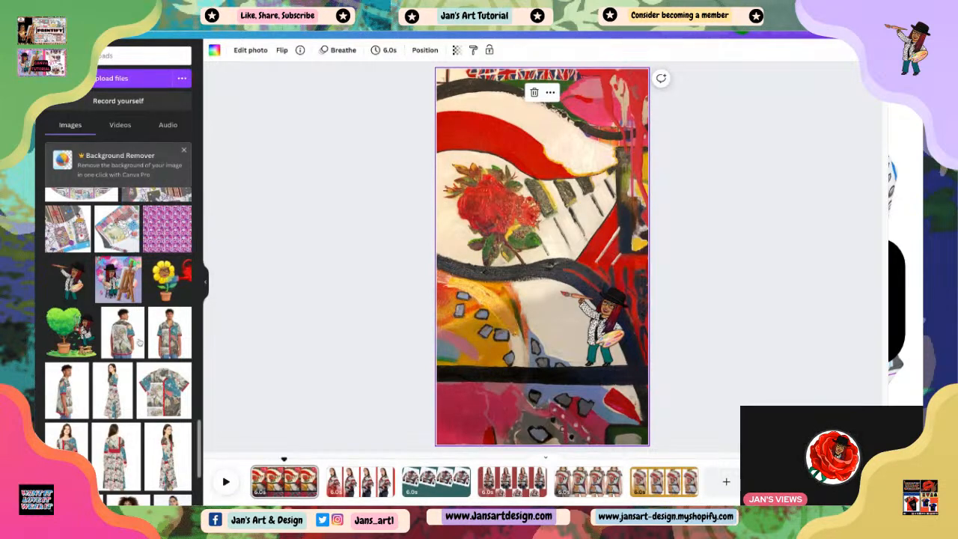
scroll(138, 327, down, 15)
scroll(118, 348, down, 10)
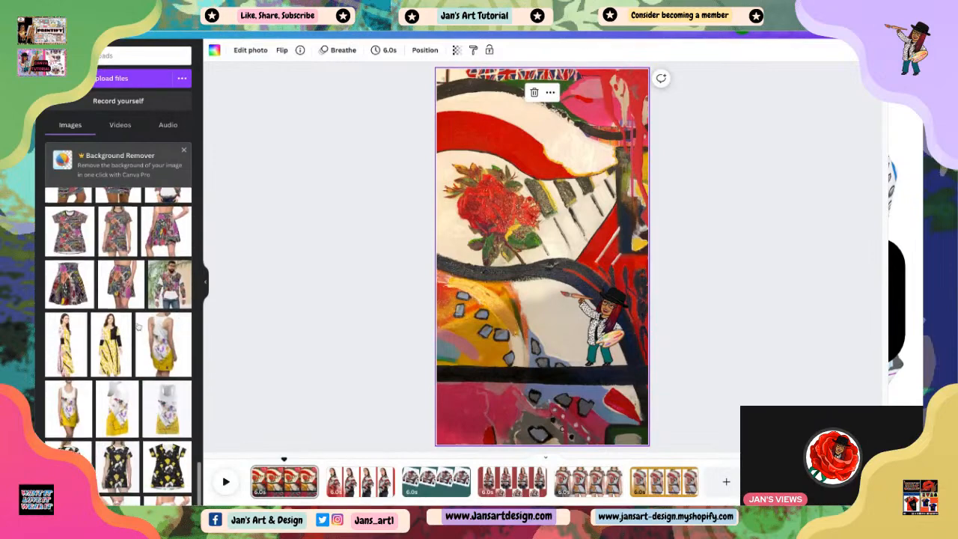
scroll(118, 346, down, 10)
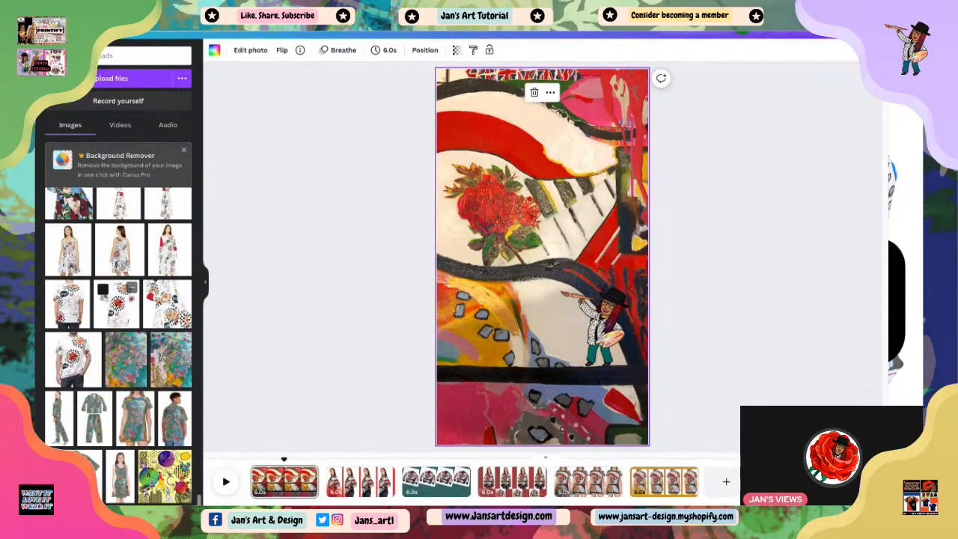
scroll(118, 345, up, 2)
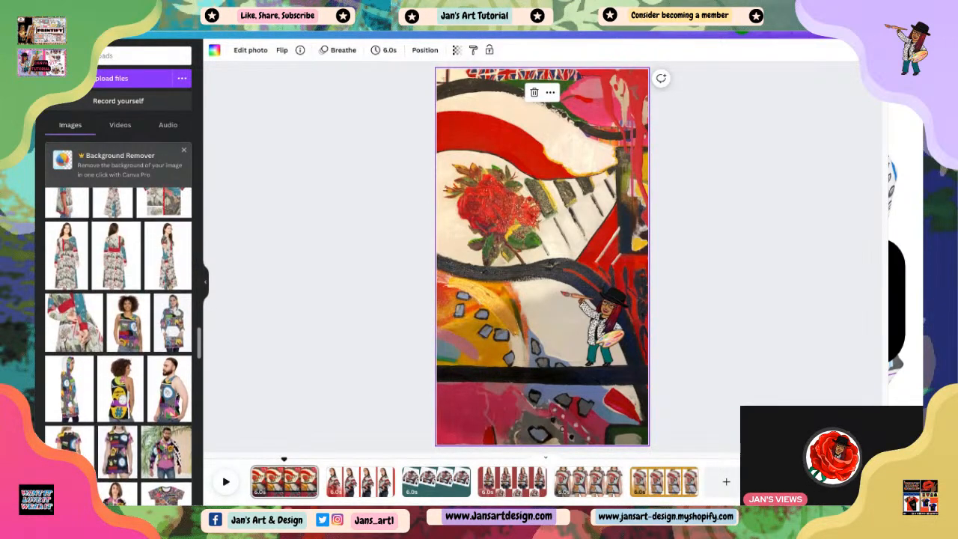
scroll(118, 345, up, 2)
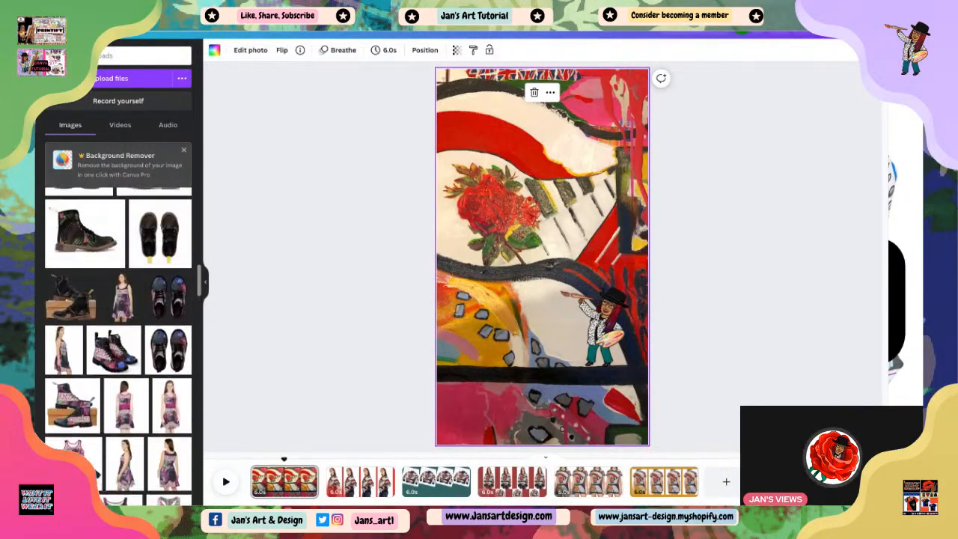
scroll(118, 344, up, 5)
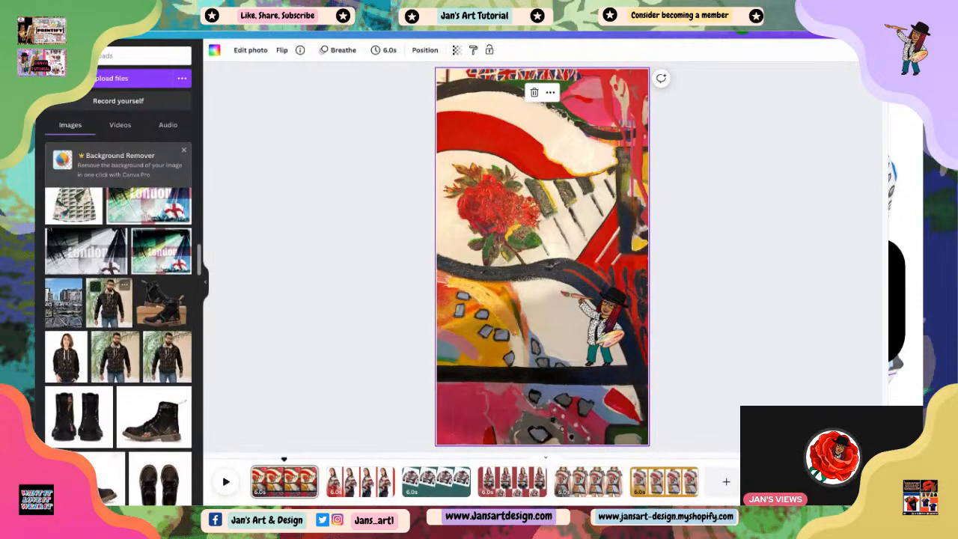
scroll(118, 345, up, 3)
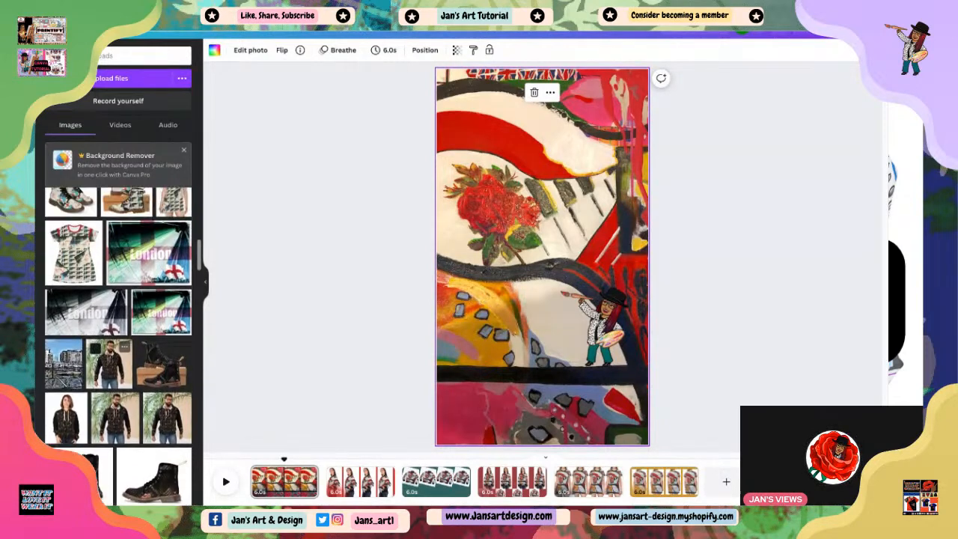
Add the uploaded 24.5 s video of the hand painting to the first page, shrunk to a small inset in the painting's upper right.
click(120, 125)
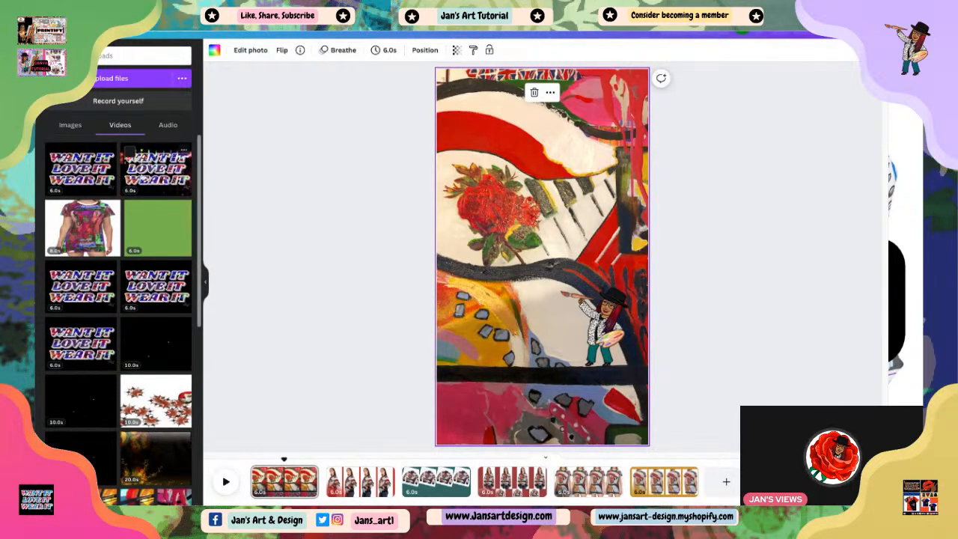
scroll(109, 352, down, 5)
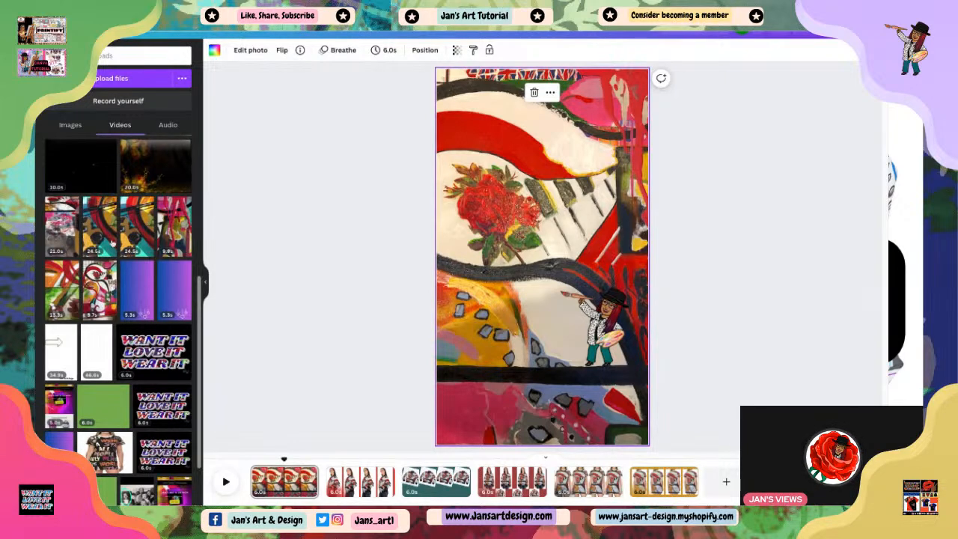
click(94, 238)
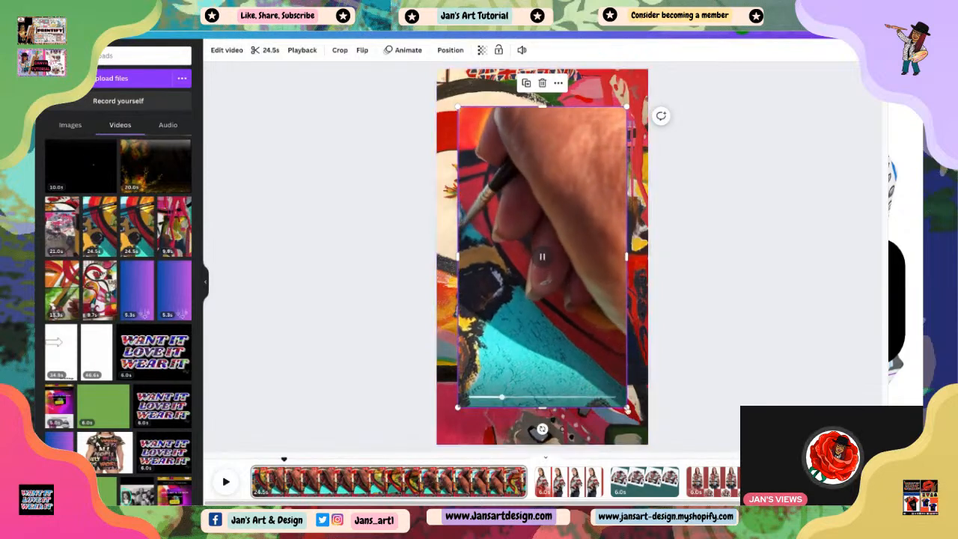
drag(628, 408, 501, 184)
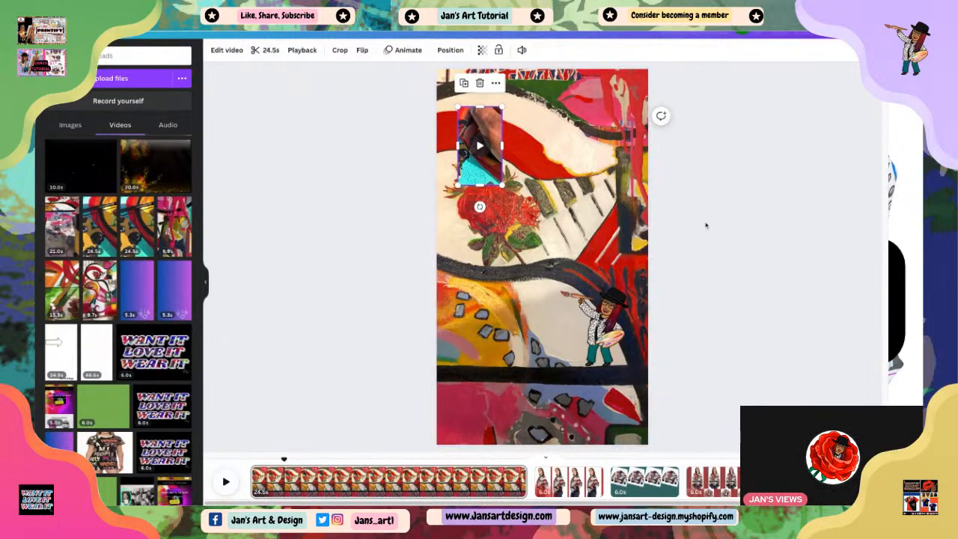
click(530, 203)
click(483, 150)
drag(477, 174, 575, 180)
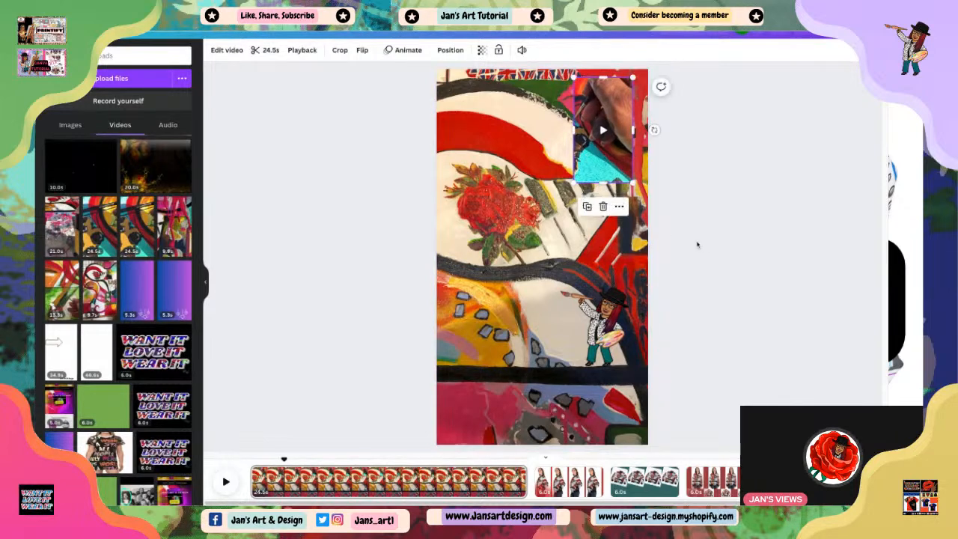
click(702, 249)
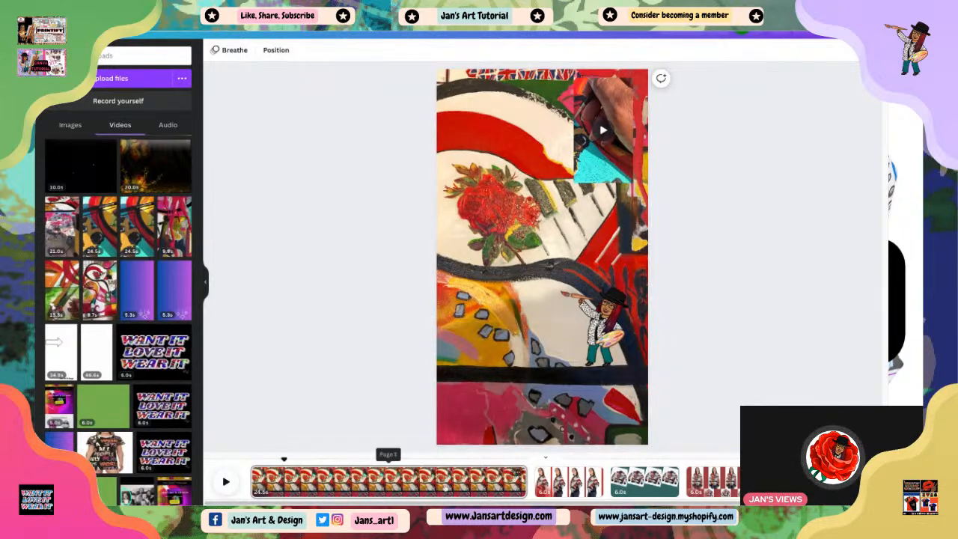
Shorten the first page to 5.9 s and place the inset video and the cartoon artist side by side in the painting's lower part.
drag(526, 481, 317, 433)
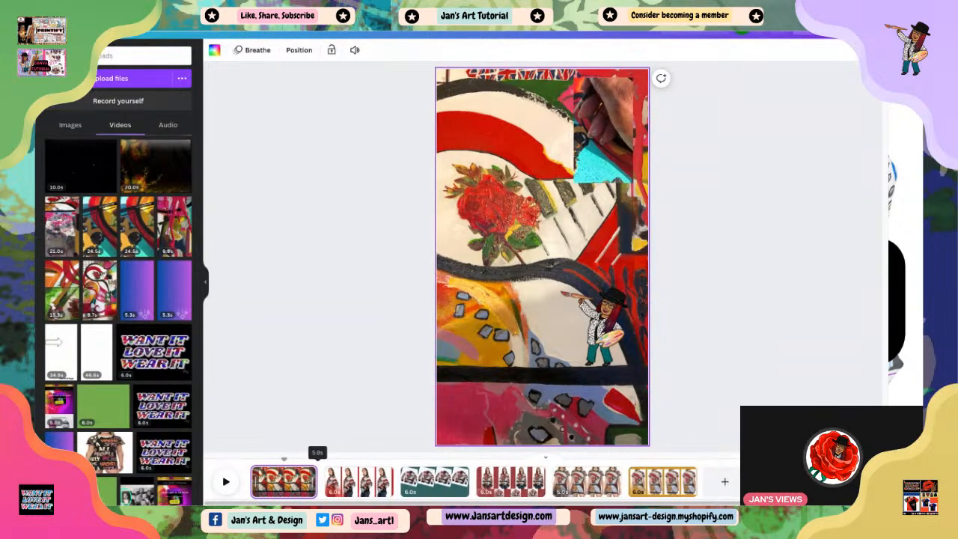
click(557, 322)
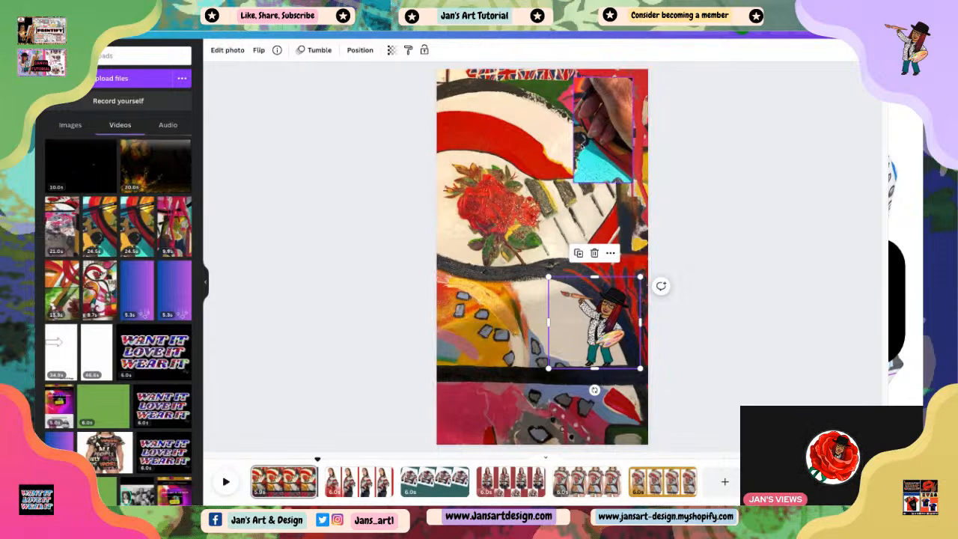
click(585, 139)
drag(585, 139, 473, 338)
drag(604, 347, 567, 350)
click(747, 365)
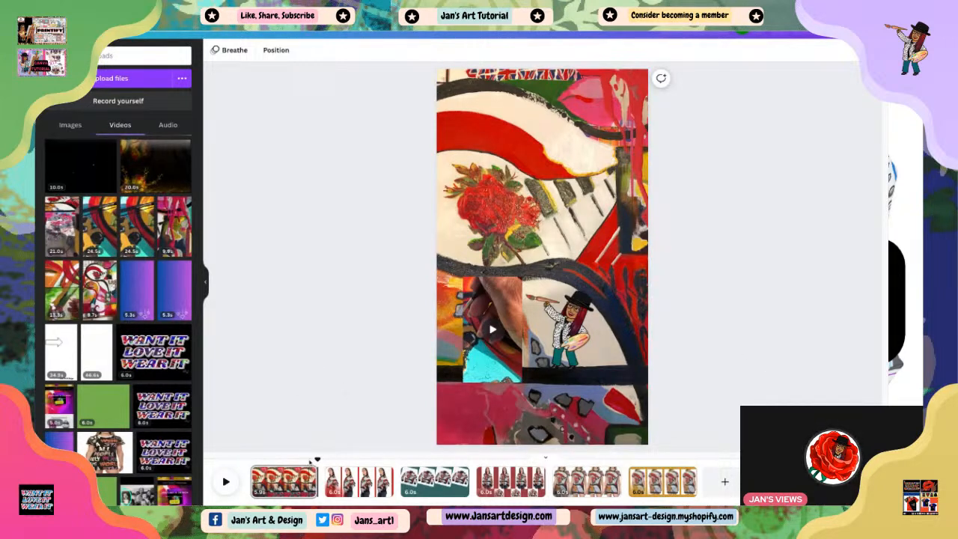
Preview the video from the start into the second page and check how the side-view jacket photo animates in.
click(315, 460)
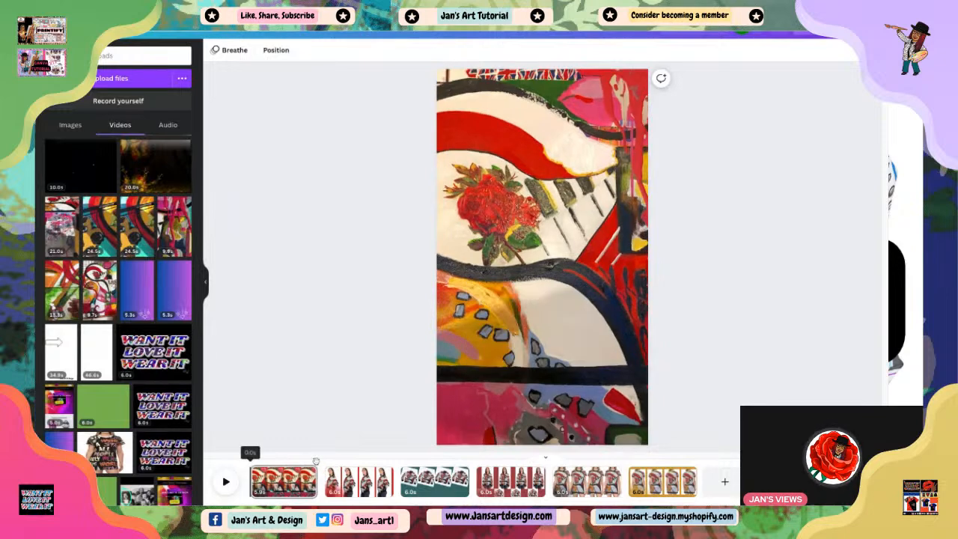
click(225, 482)
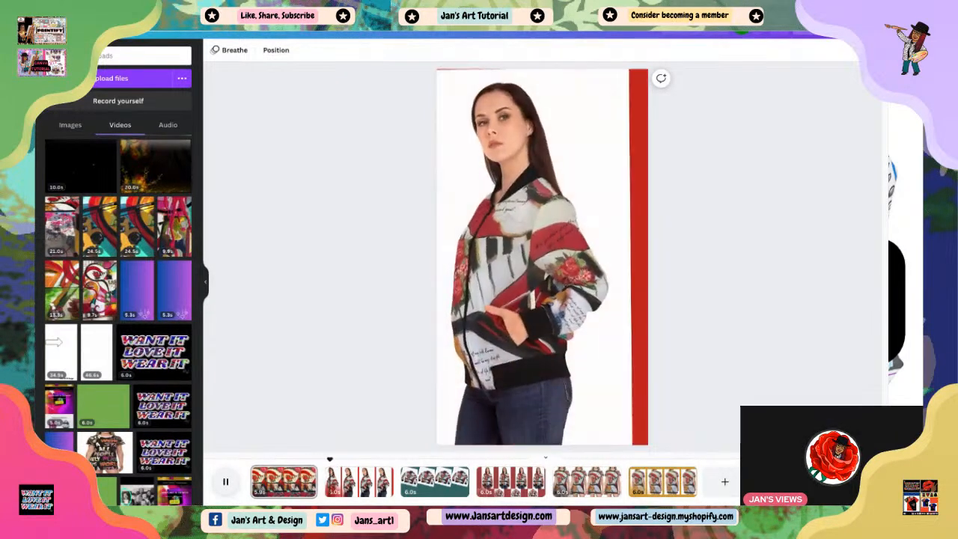
key(space)
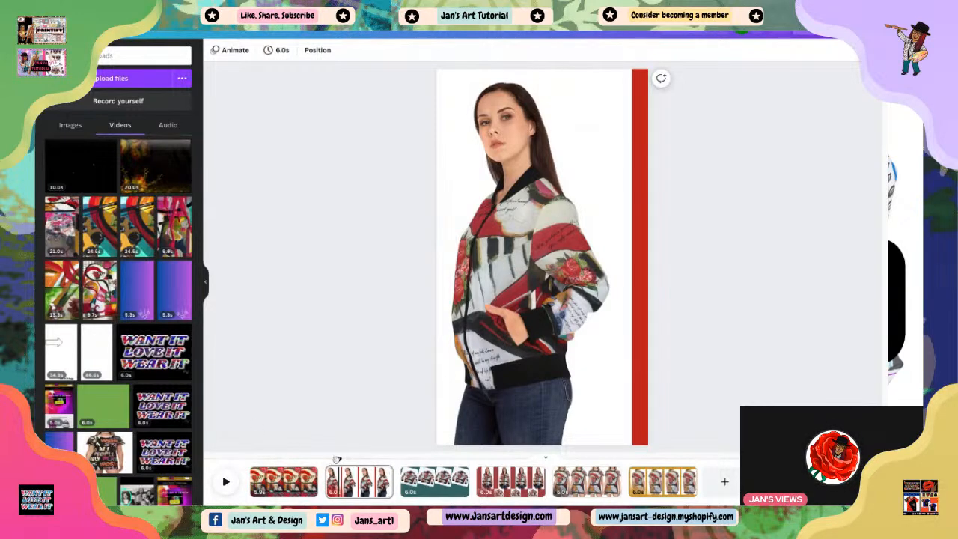
drag(337, 460, 327, 459)
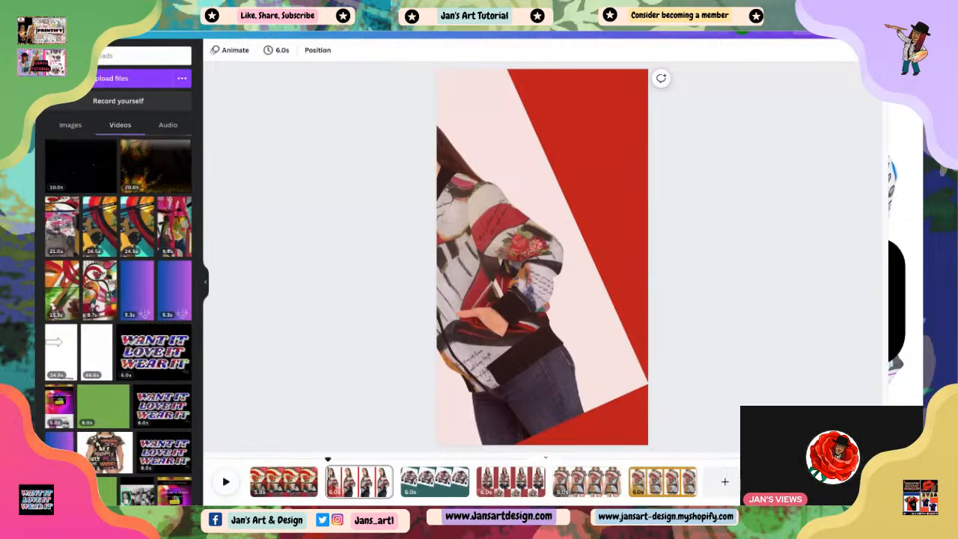
click(344, 460)
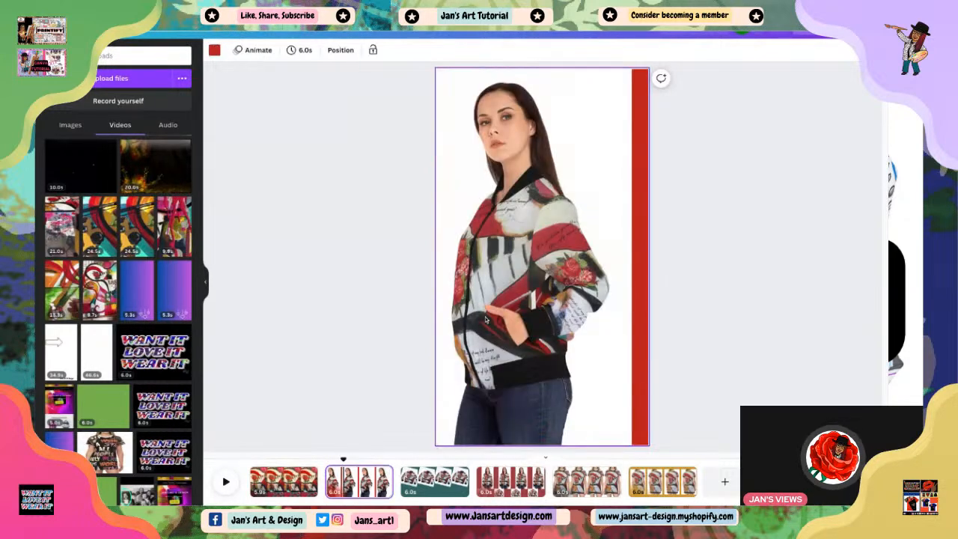
Apply the Belvedere filter to the second page's side-view jacket photo.
click(509, 316)
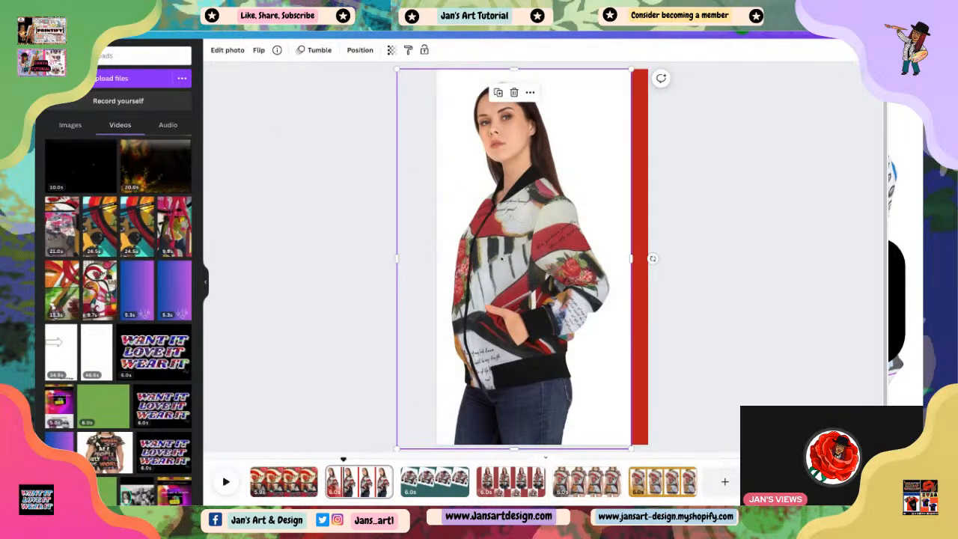
click(226, 51)
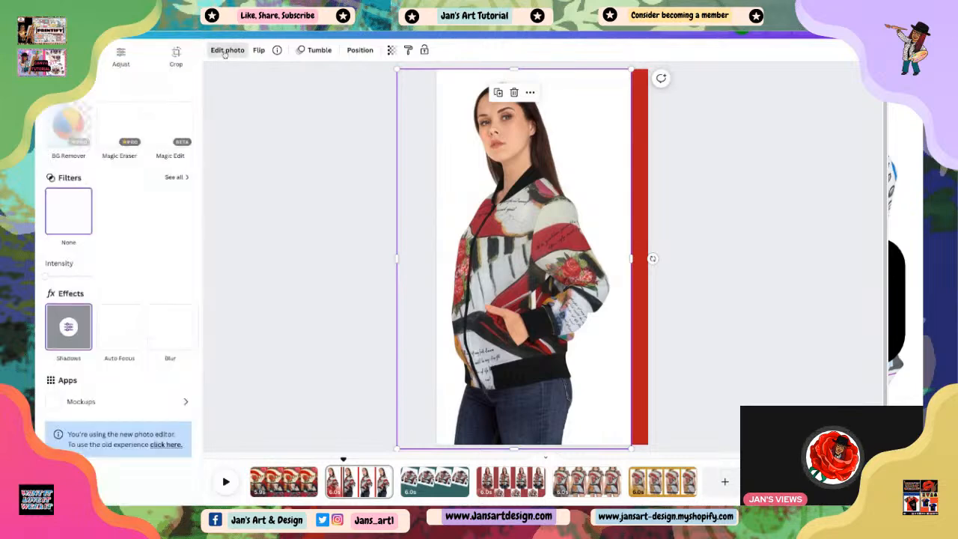
click(173, 180)
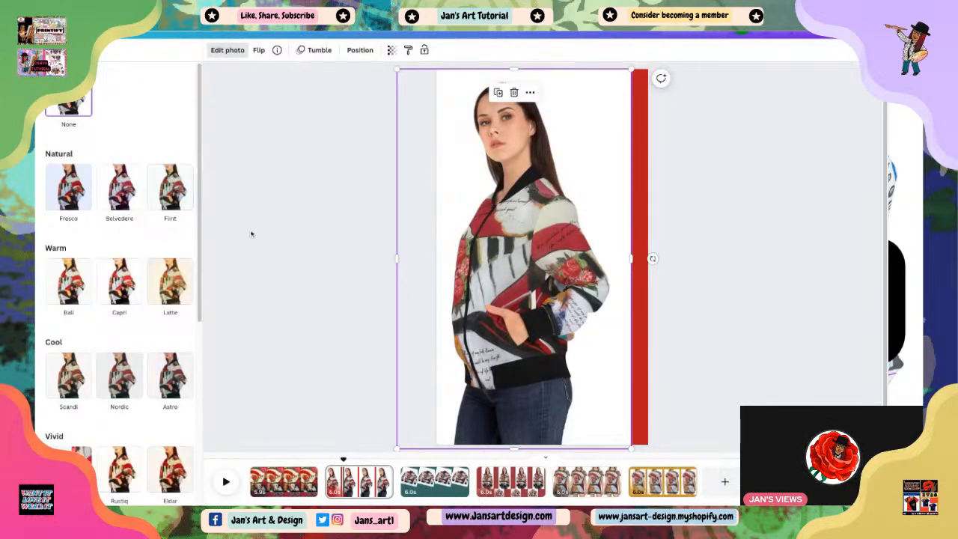
click(120, 188)
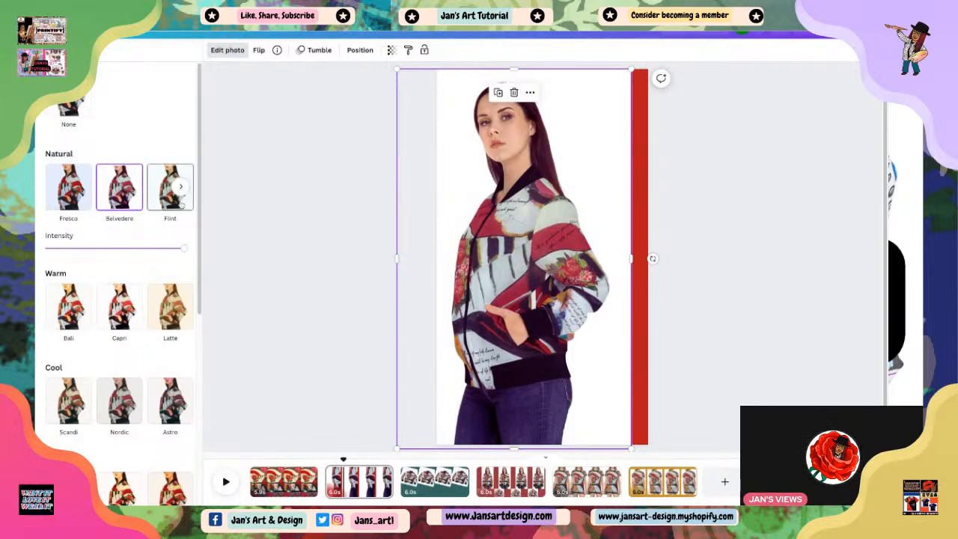
Try the Luna filter on the second page's side-view jacket photo in place of Belvedere.
click(182, 188)
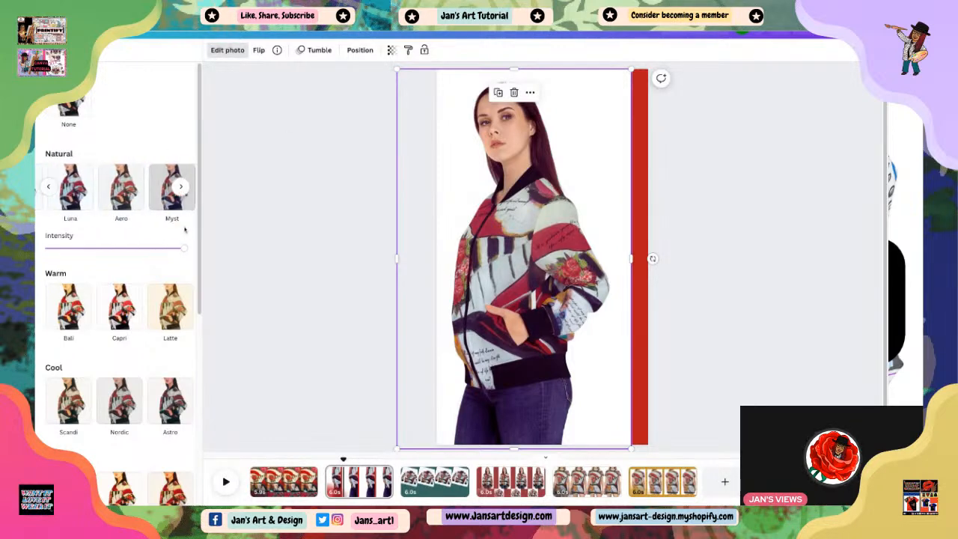
click(68, 101)
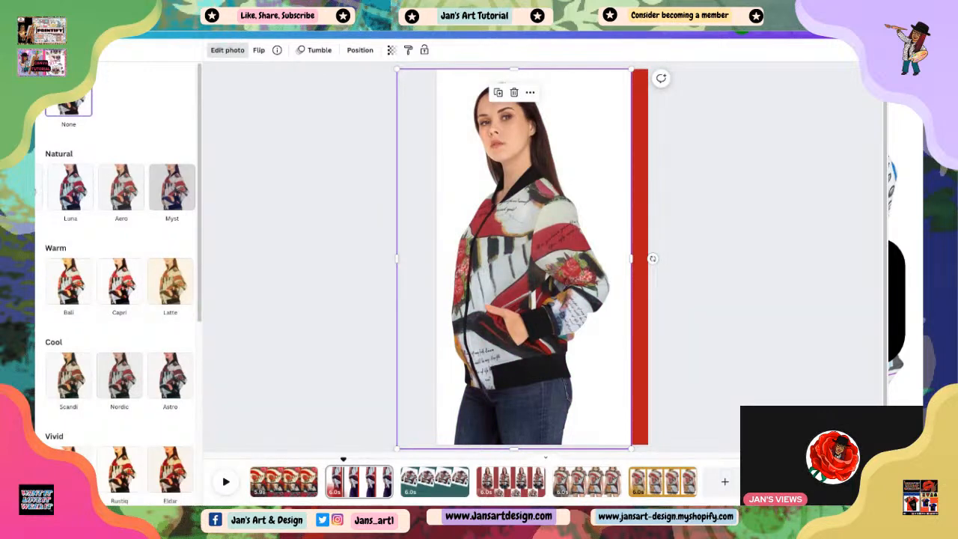
click(71, 189)
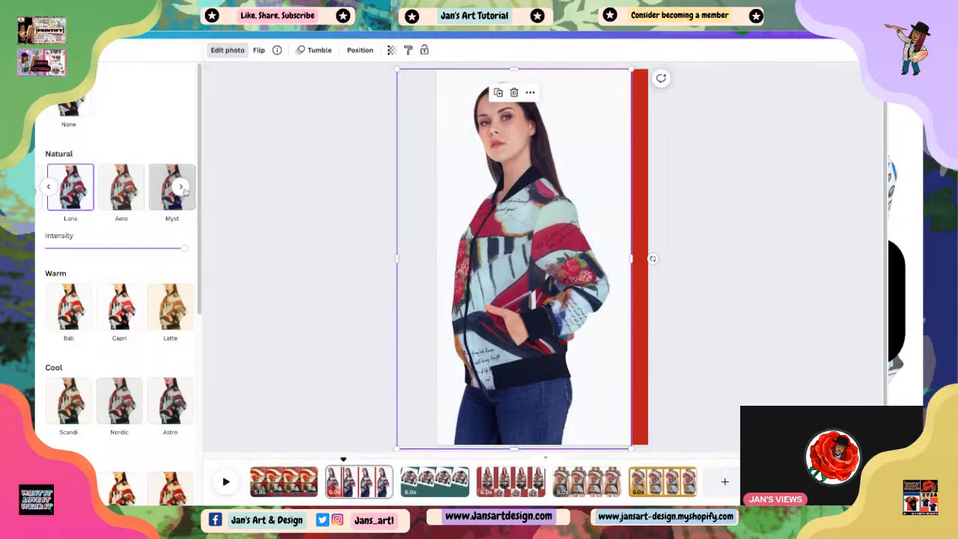
click(49, 189)
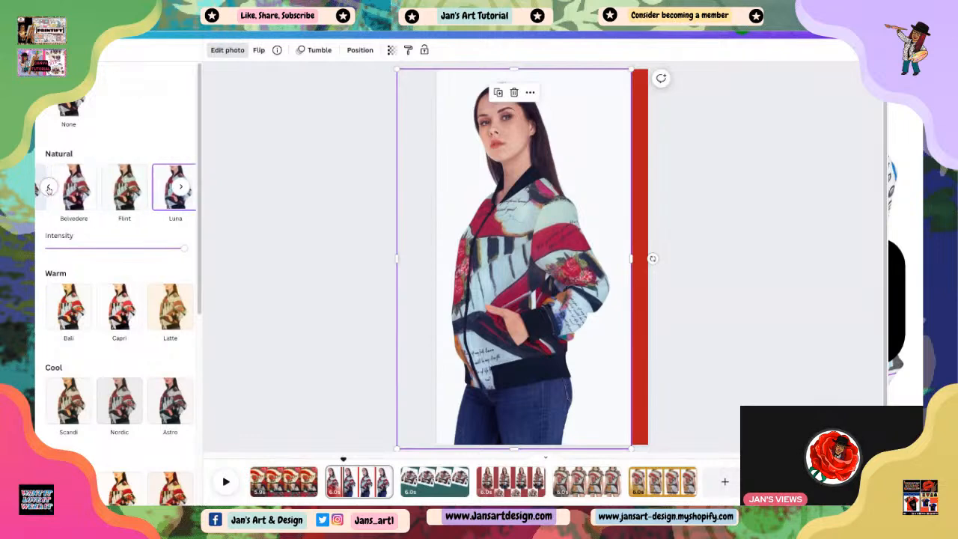
Apply the Chroma filter to the second page's side-view jacket photo and reduce its intensity to about a quarter.
scroll(68, 240, down, 4)
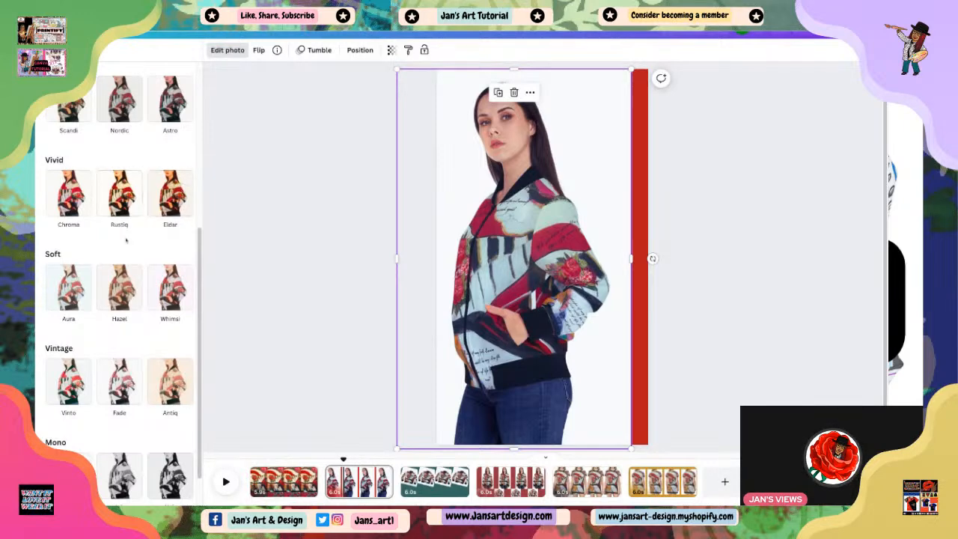
click(180, 193)
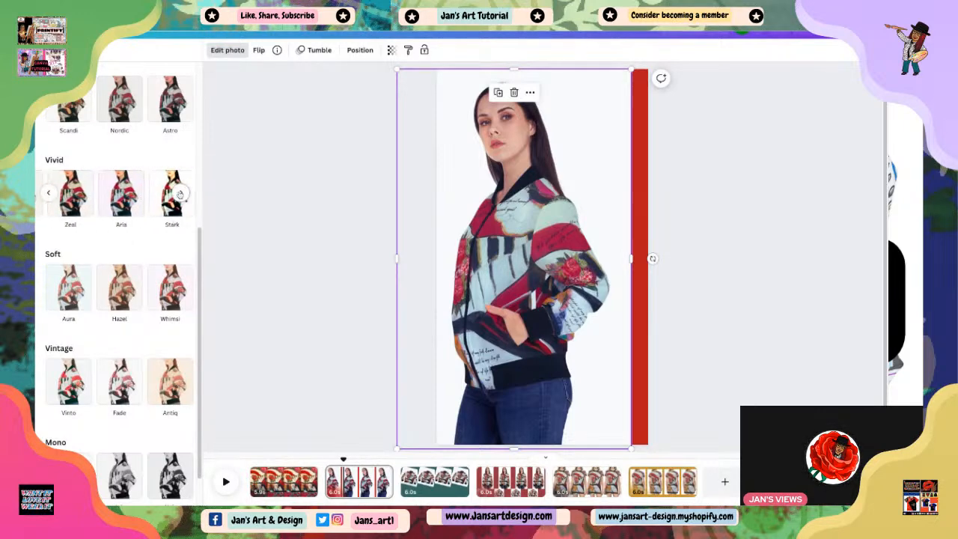
click(181, 193)
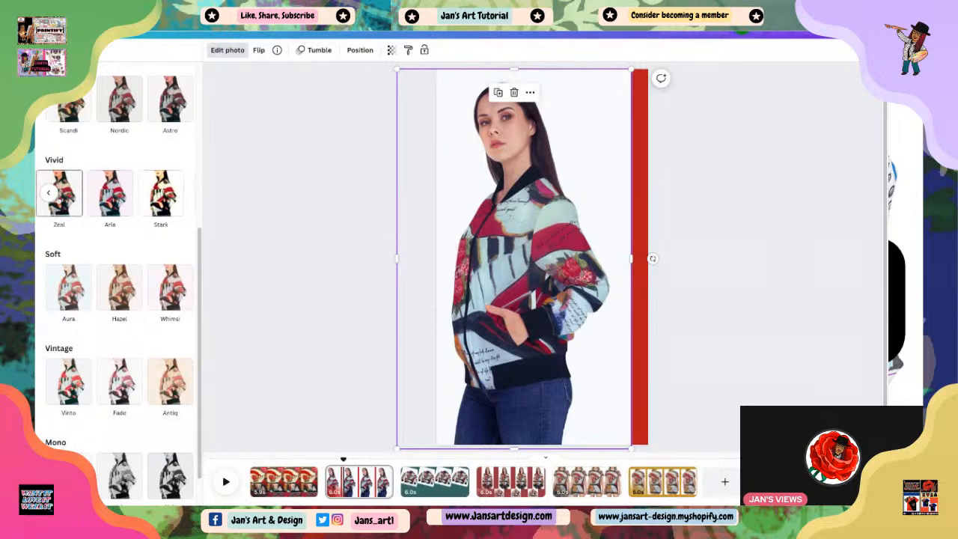
click(48, 194)
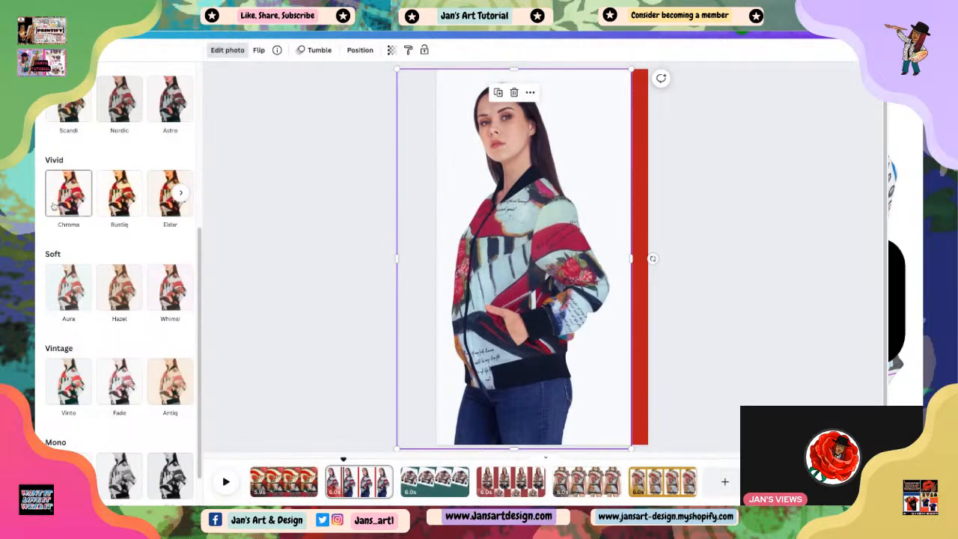
click(69, 199)
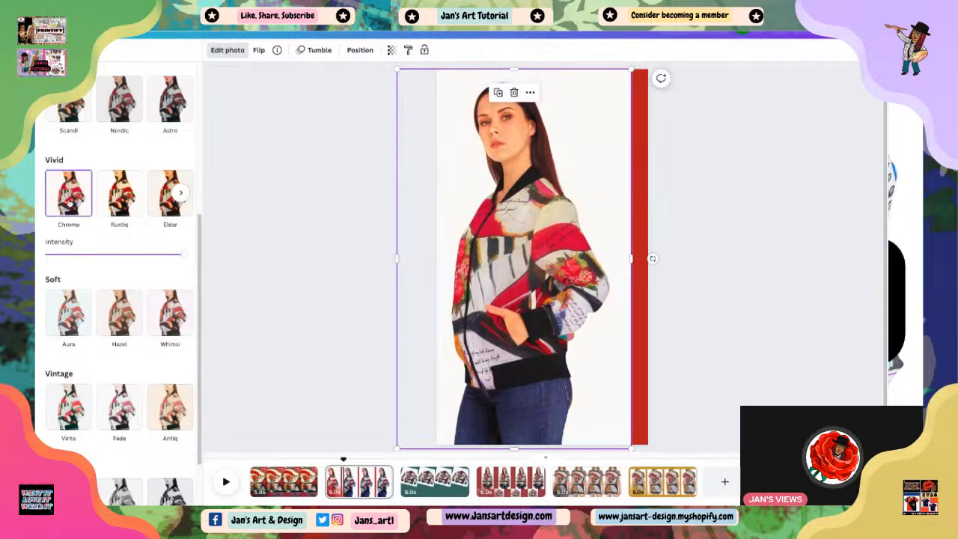
drag(184, 255, 81, 254)
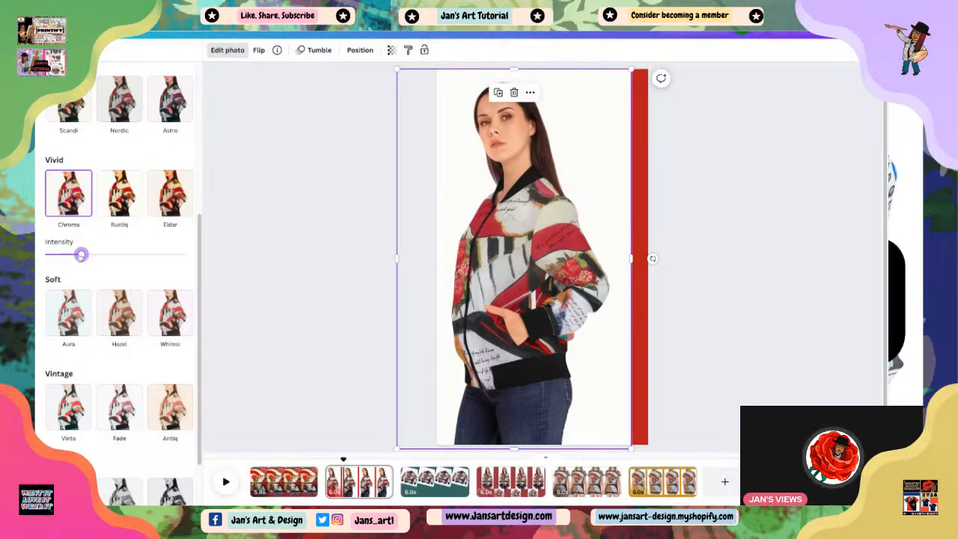
click(258, 222)
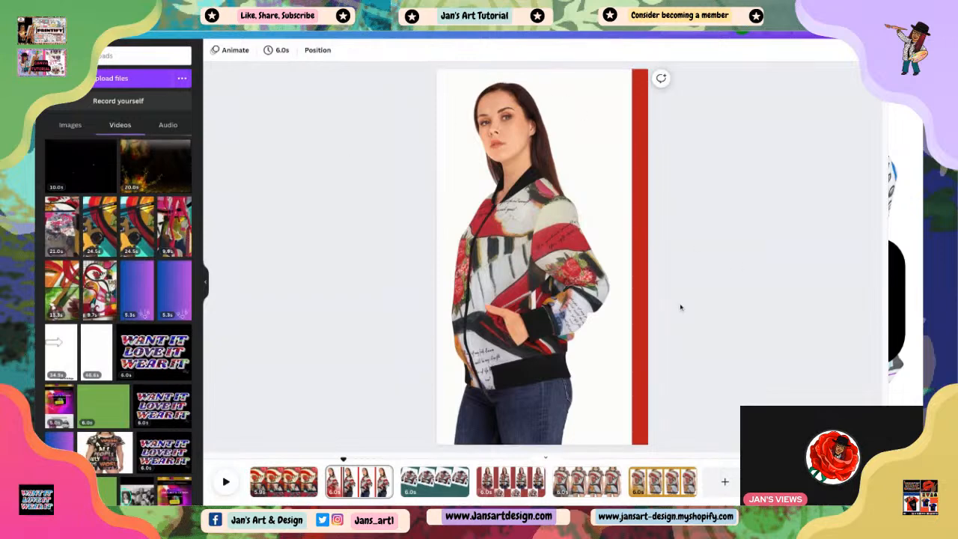
Apply the Chroma filter at about a quarter intensity to the tilted jacket photo on the third page.
click(434, 480)
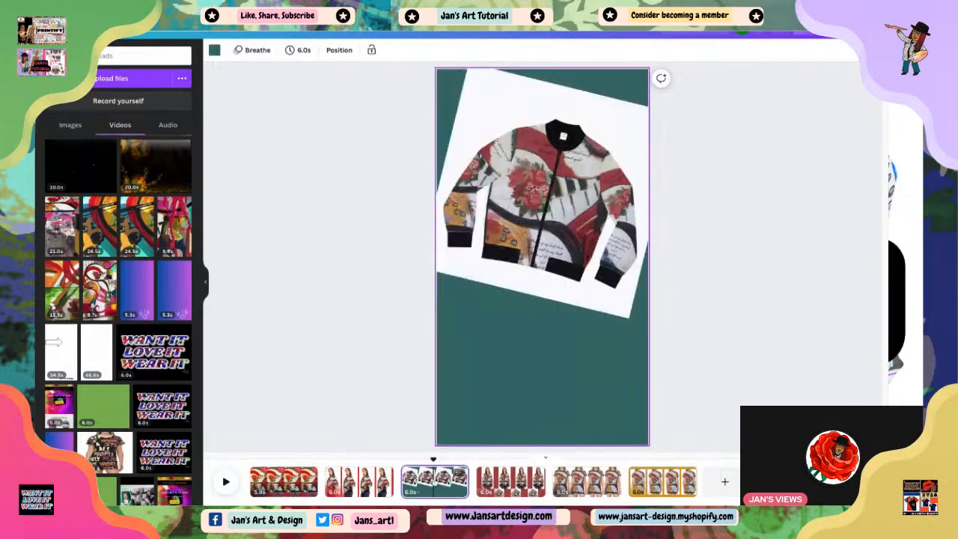
click(569, 201)
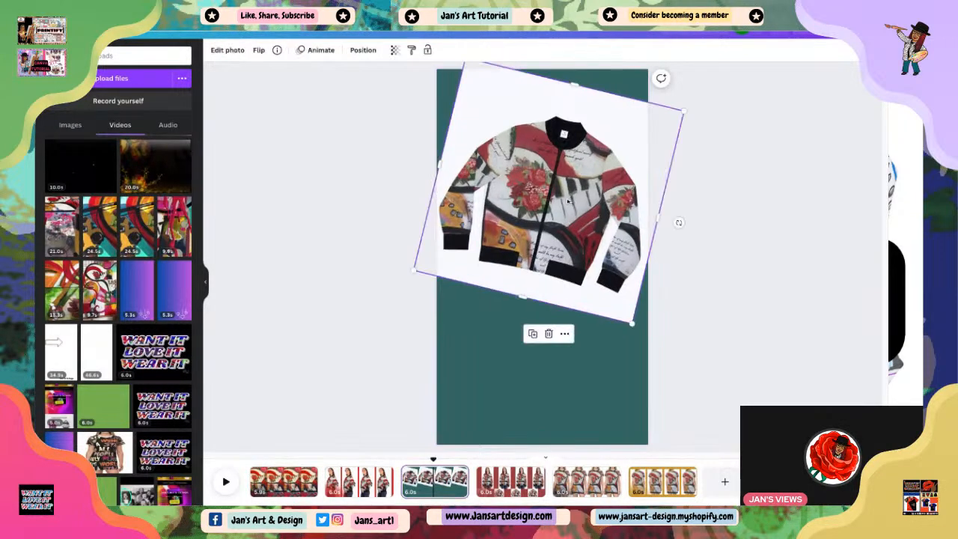
click(227, 49)
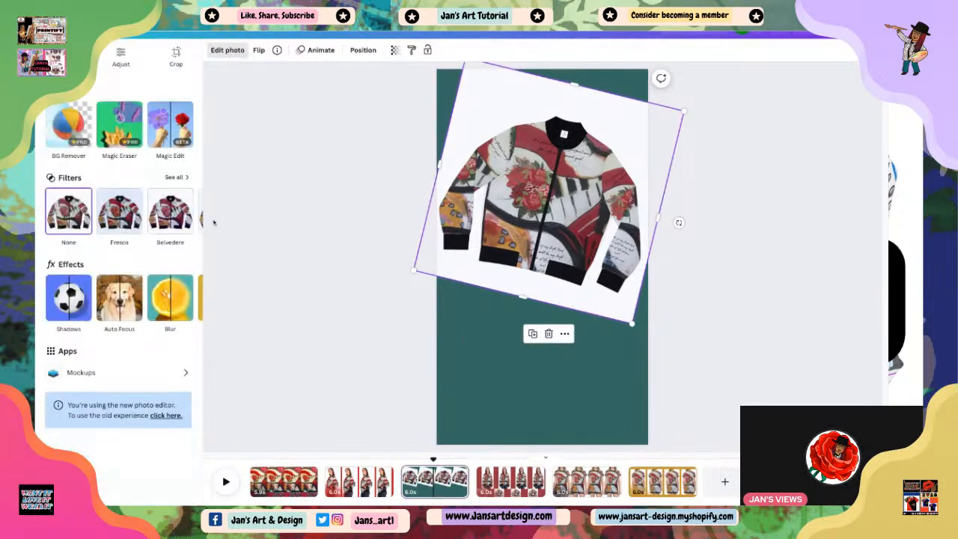
click(171, 178)
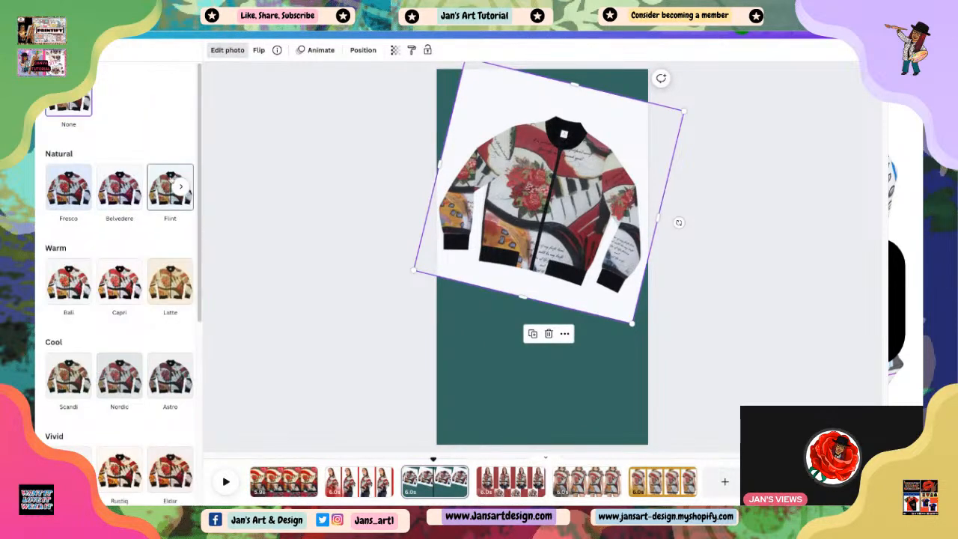
scroll(119, 375, down, 4)
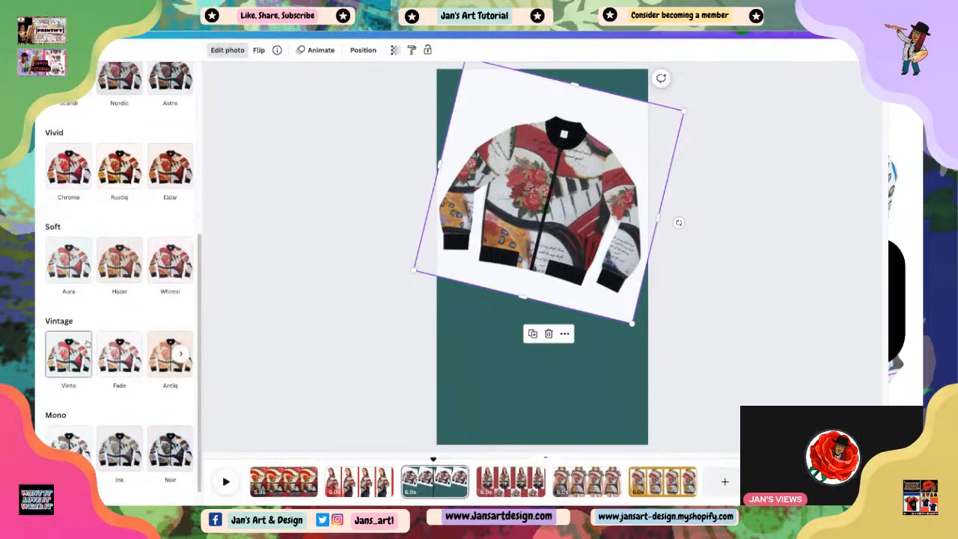
click(71, 180)
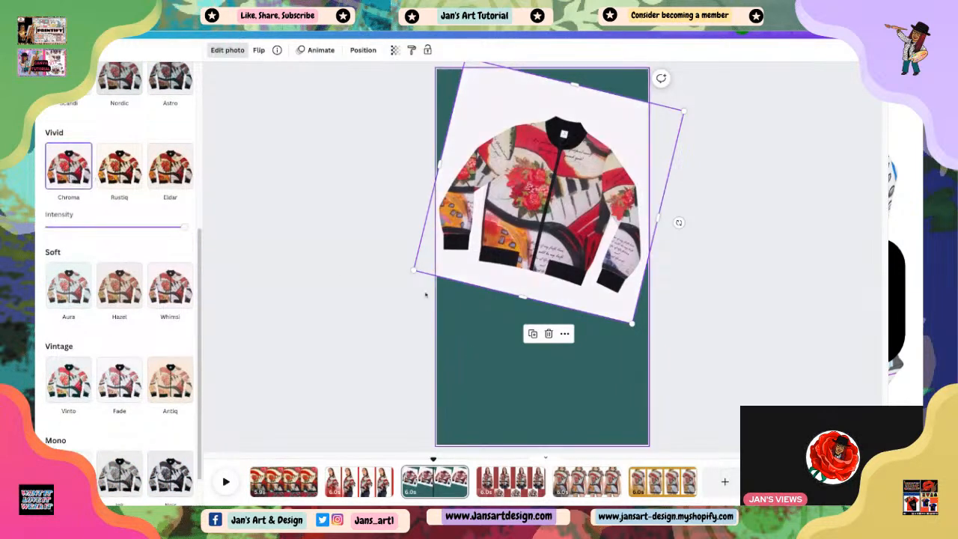
drag(184, 227, 77, 227)
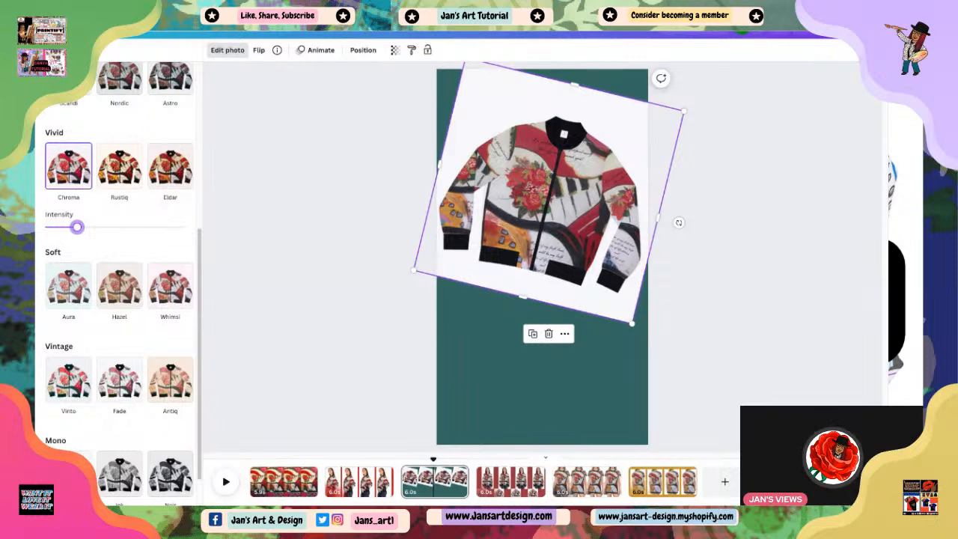
drag(77, 227, 81, 227)
click(232, 283)
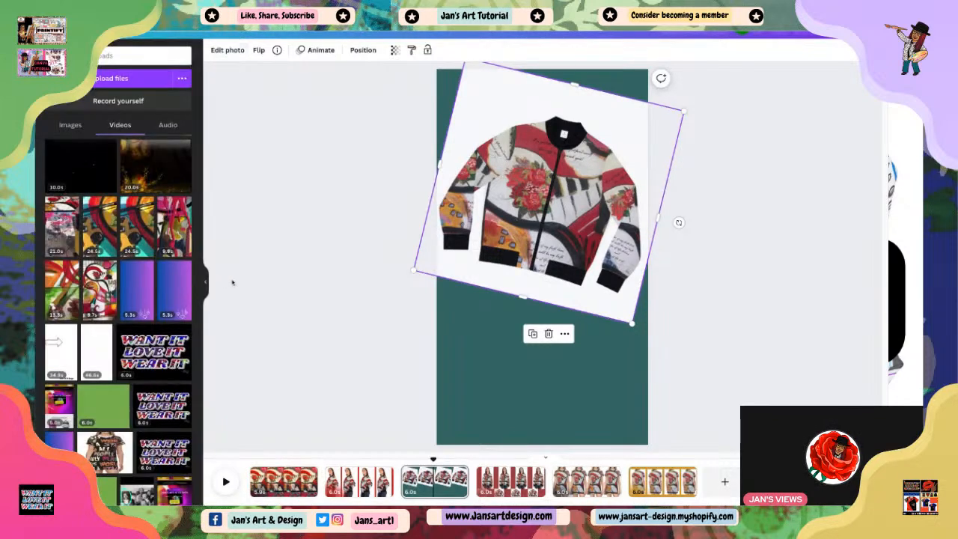
click(274, 290)
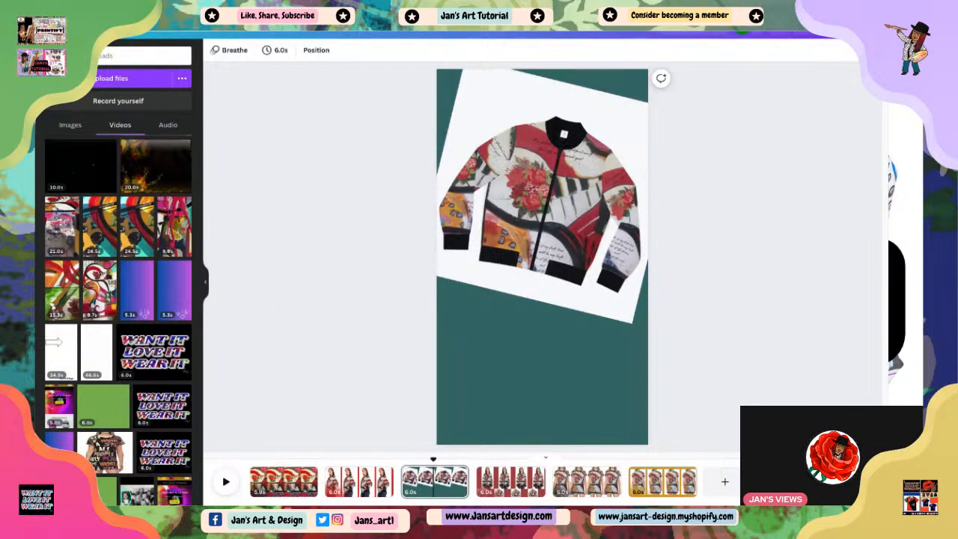
Compare the colours of the jacket photos on the second, third and fourth pages.
click(510, 481)
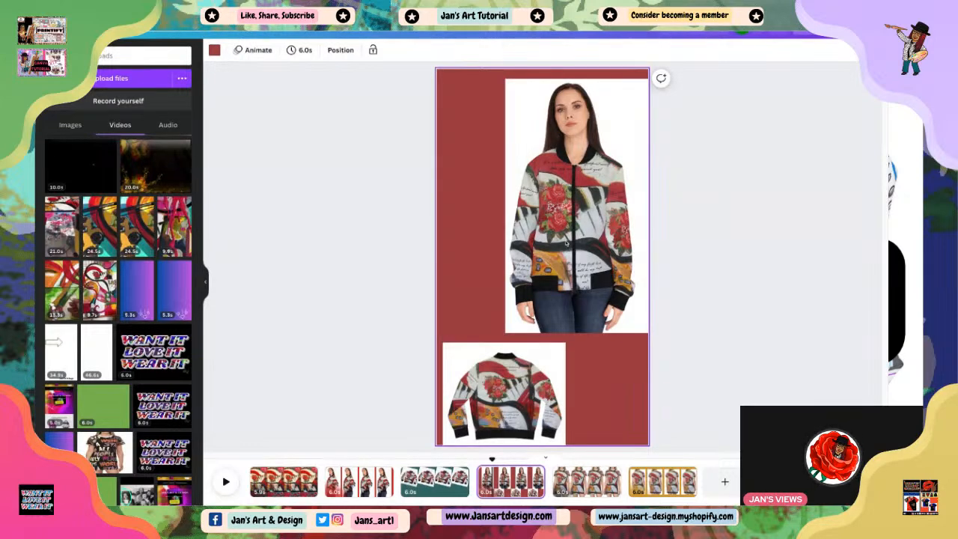
click(558, 266)
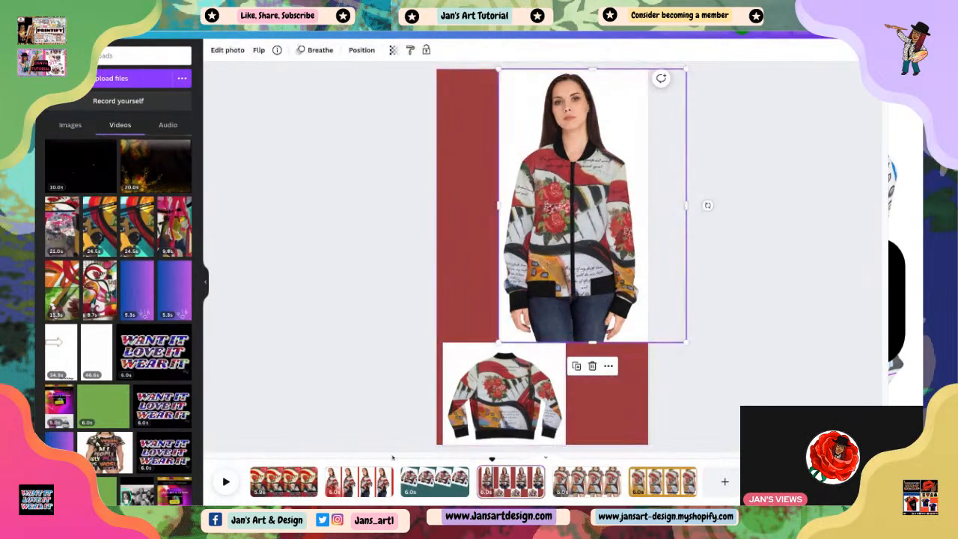
click(356, 488)
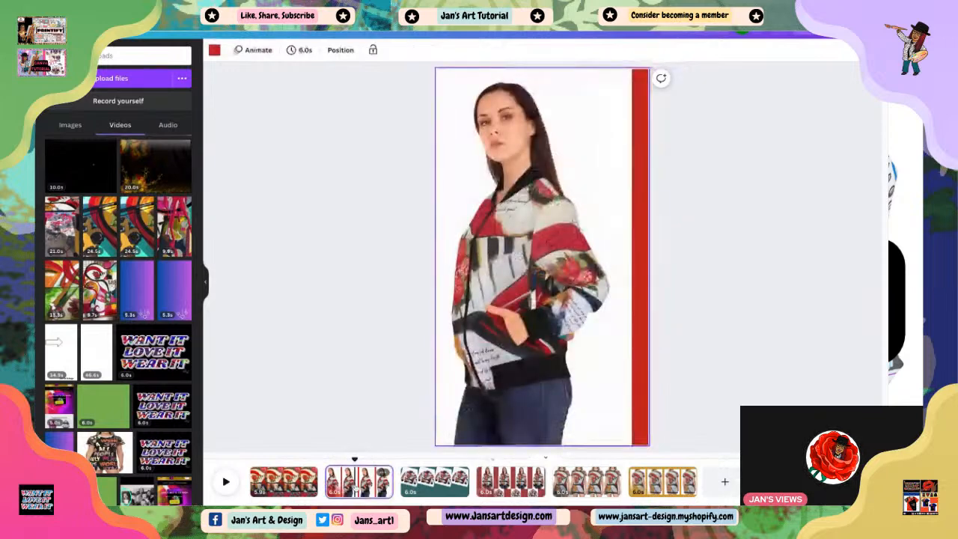
click(434, 482)
click(511, 483)
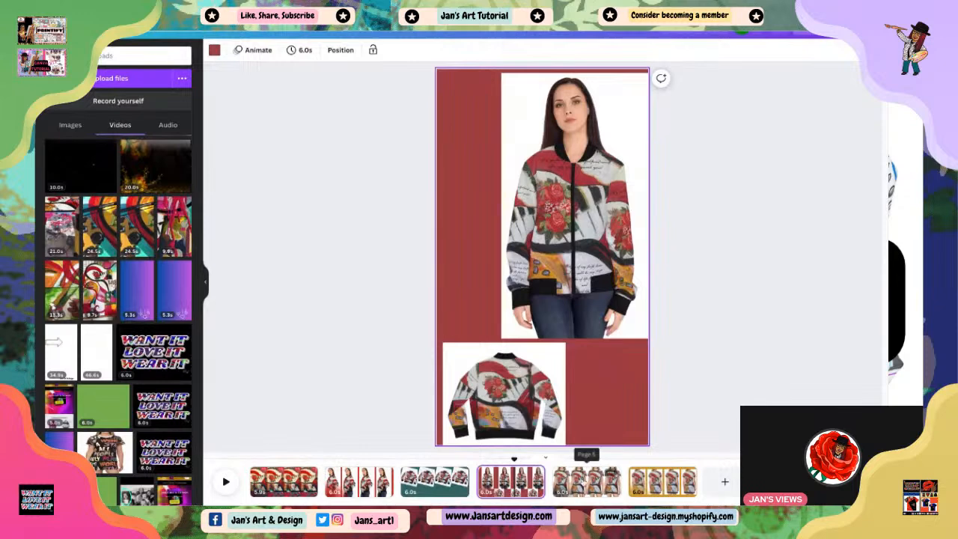
Apply the Chroma filter to the front-view dress photo on the fifth page and reduce its intensity to about a fifth.
click(586, 482)
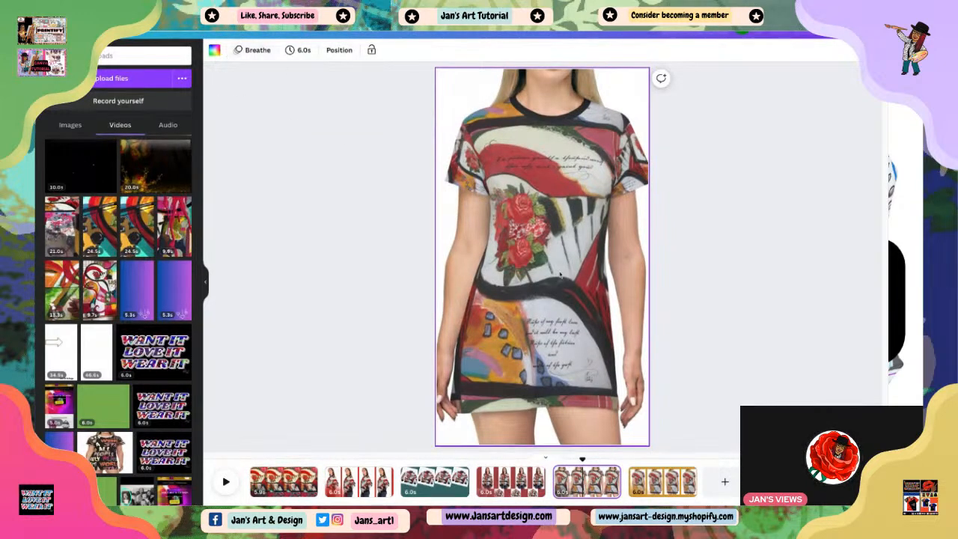
click(452, 98)
click(250, 50)
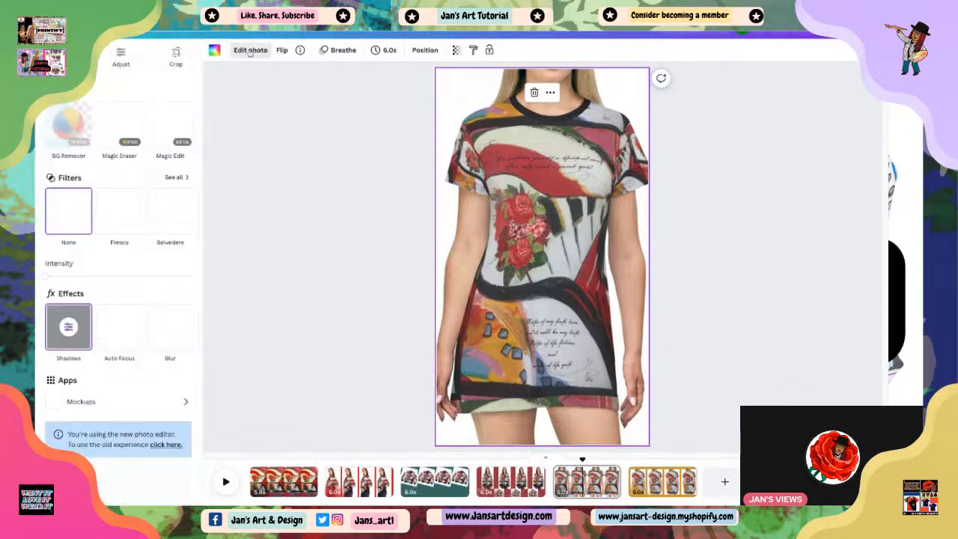
click(174, 178)
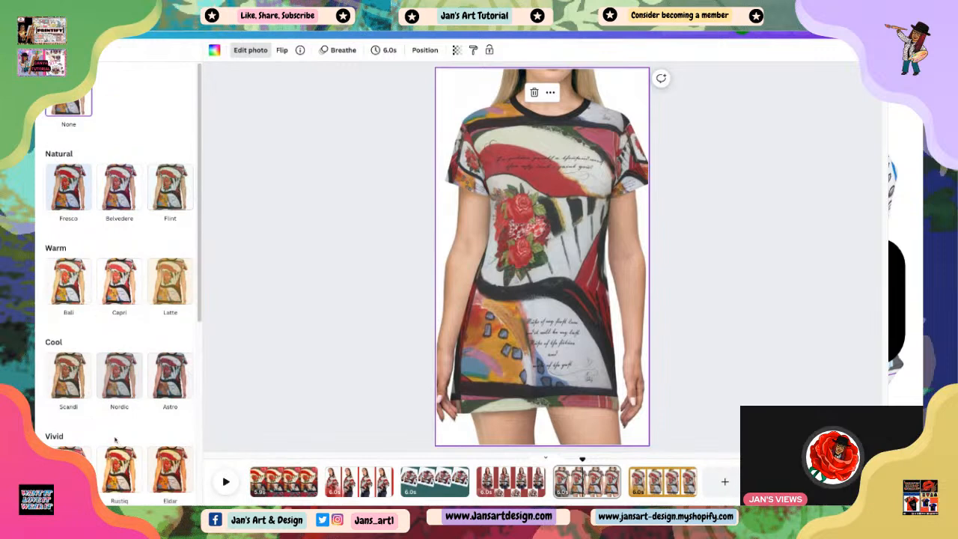
scroll(116, 440, down, 2)
click(68, 382)
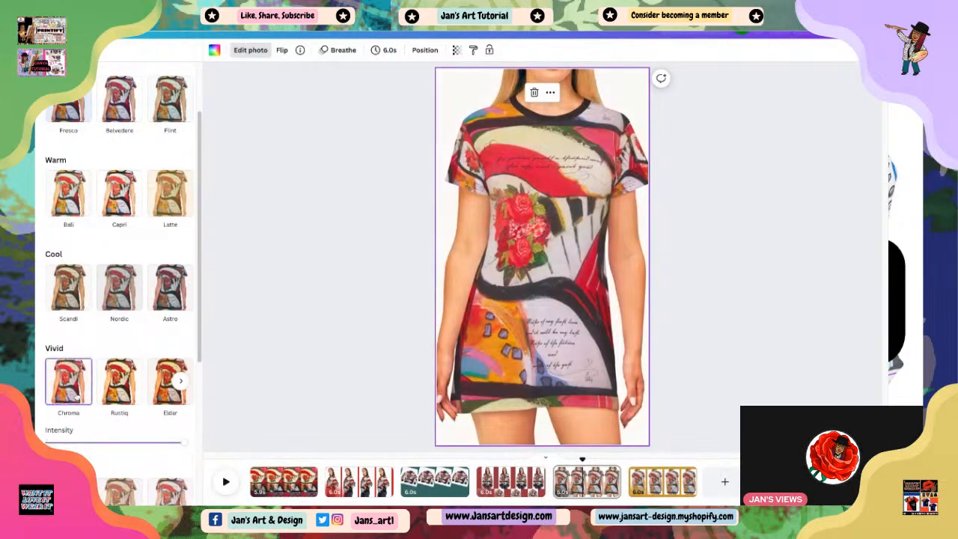
drag(184, 446, 76, 442)
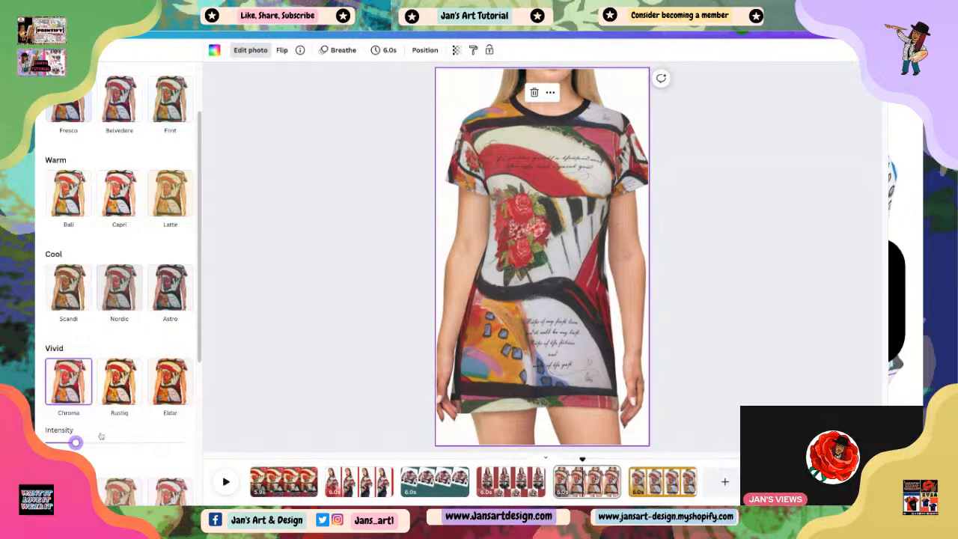
click(299, 311)
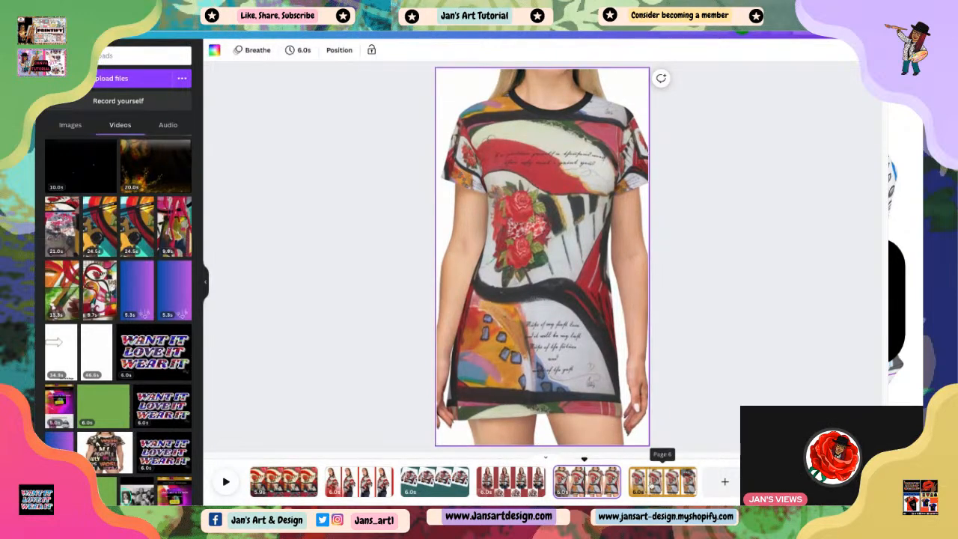
Apply the Chroma filter to the back-view dress photo on the sixth page.
click(663, 482)
click(558, 276)
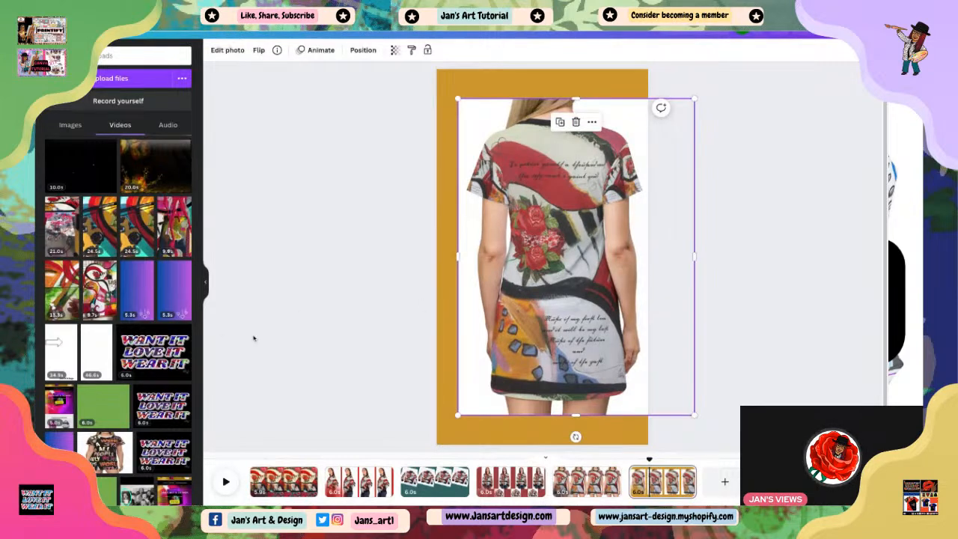
click(228, 51)
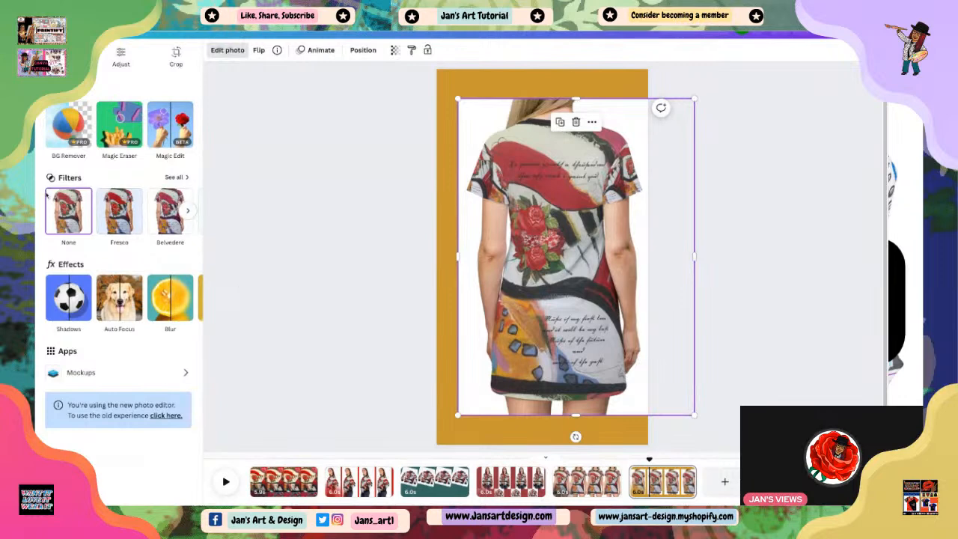
click(174, 177)
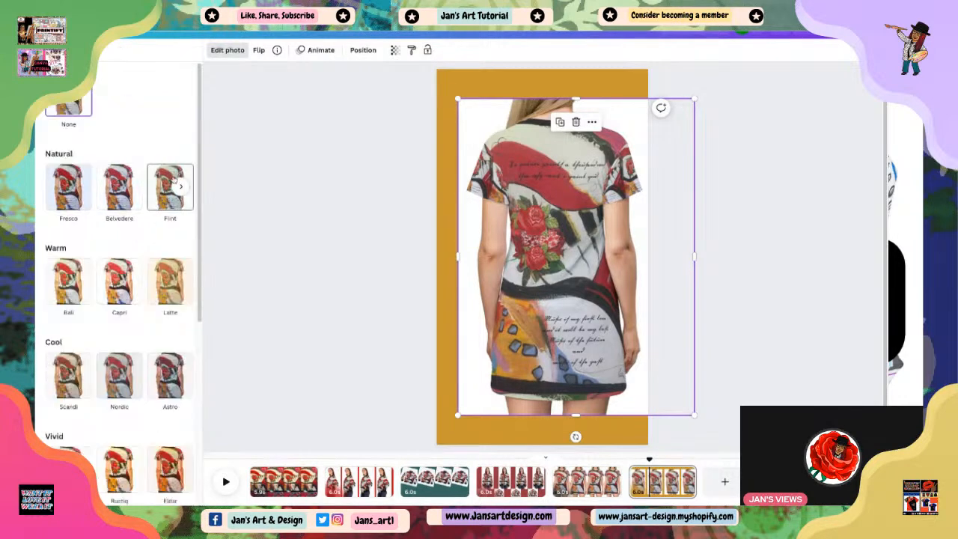
click(73, 466)
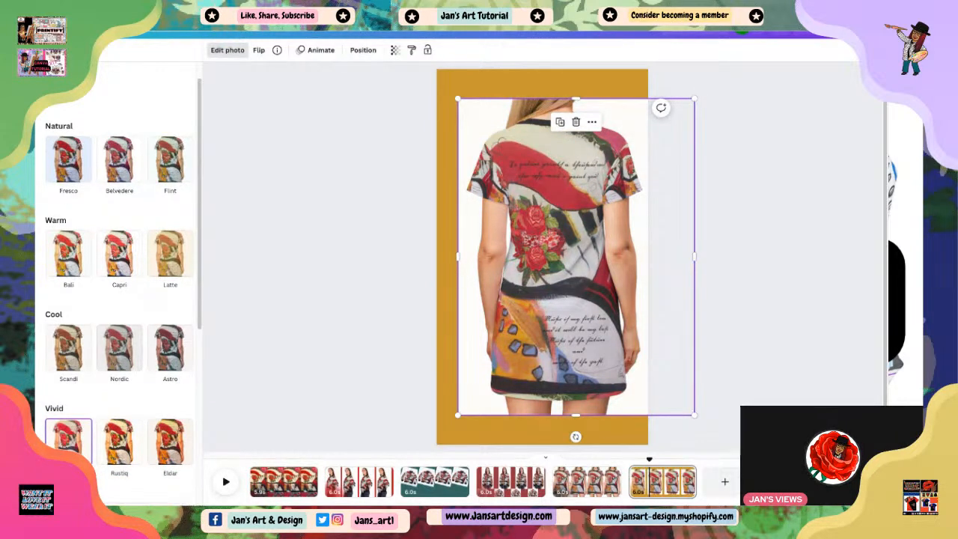
click(303, 341)
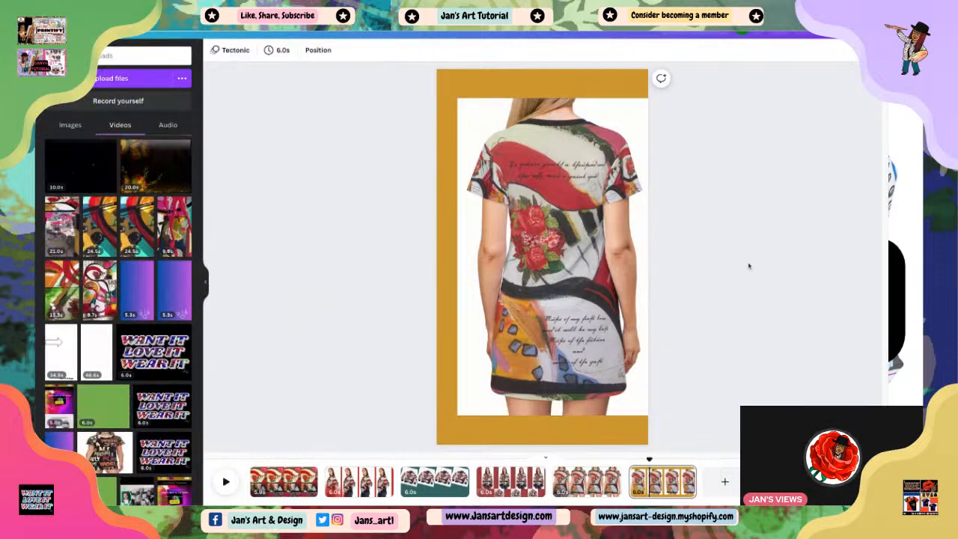
Add the uploaded "WANT IT LOVE IT WEAR IT" video to the first page and shrink it to a small inset.
click(285, 482)
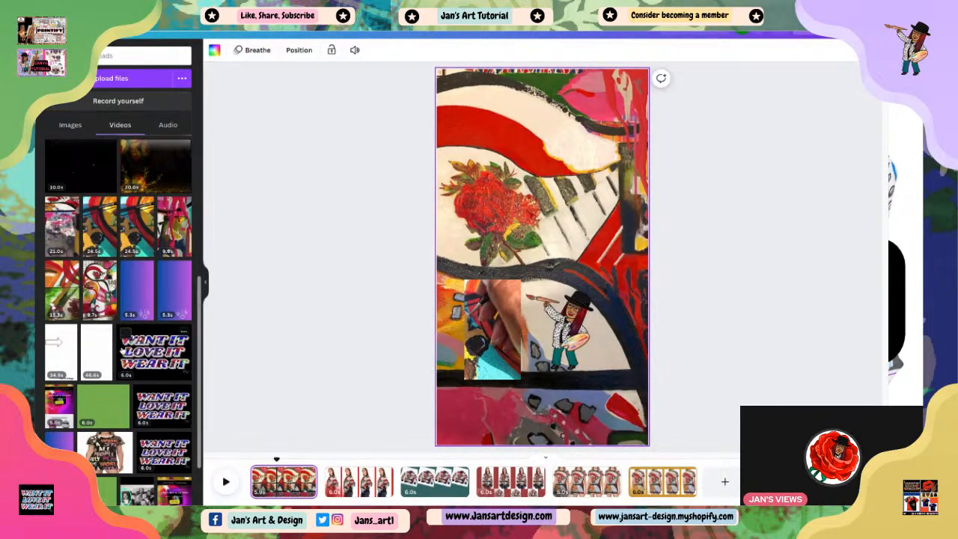
scroll(123, 352, down, 5)
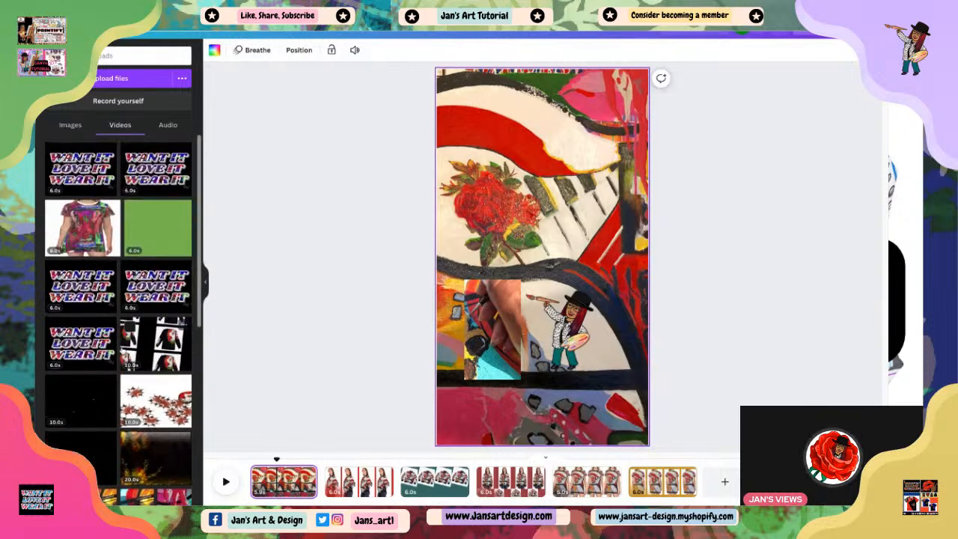
scroll(125, 349, down, 5)
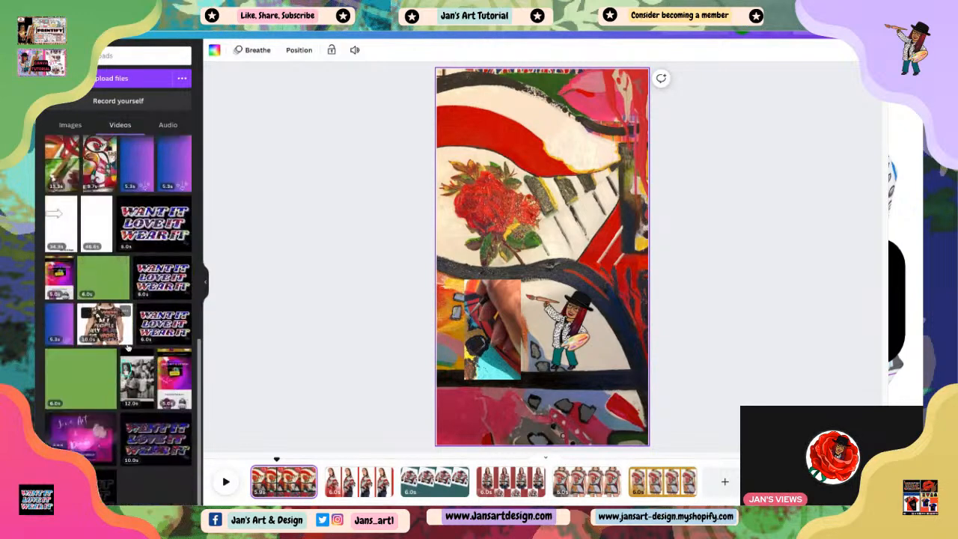
scroll(97, 329, up, 10)
mouse_move(156, 345)
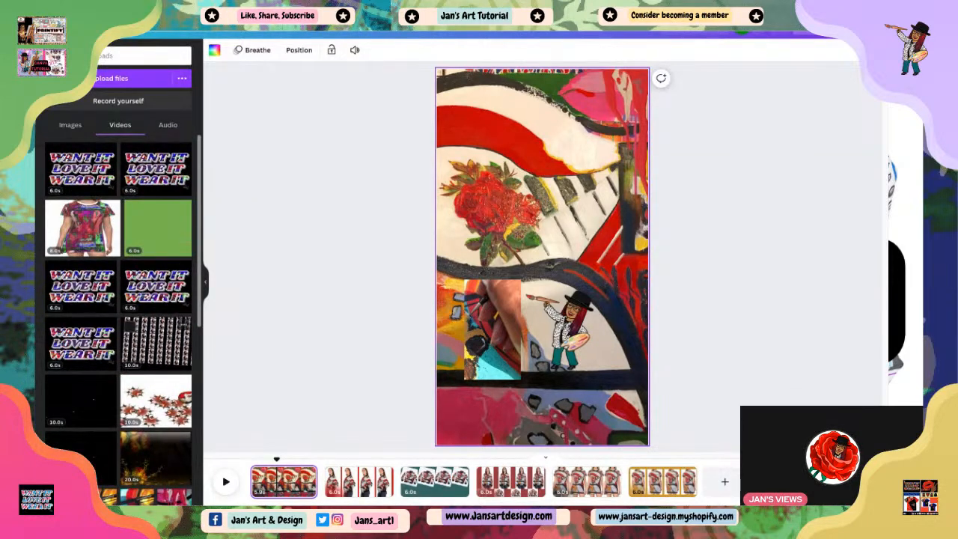
click(75, 180)
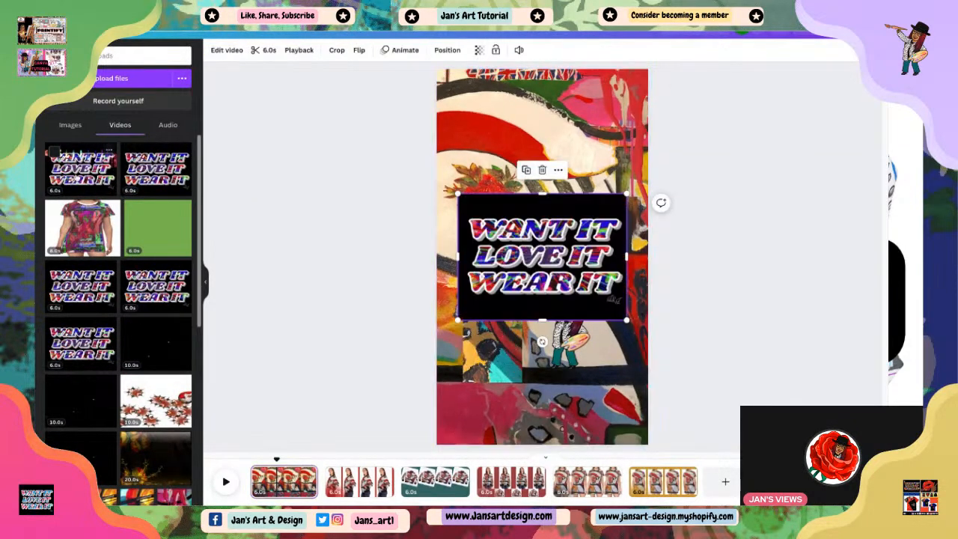
drag(628, 321, 504, 226)
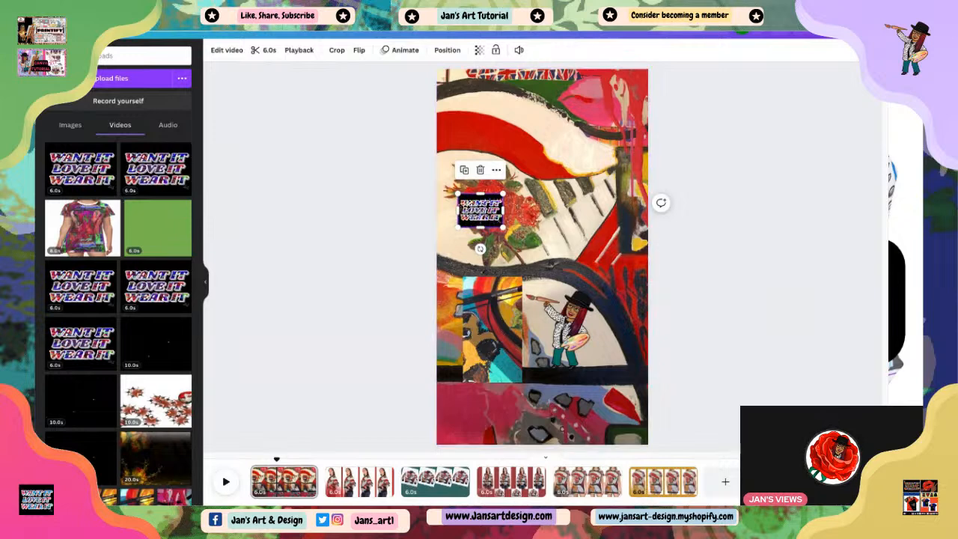
Position the "WANT IT LOVE IT WEAR IT" video in the upper-right corner of the painting and make it slightly smaller.
click(486, 238)
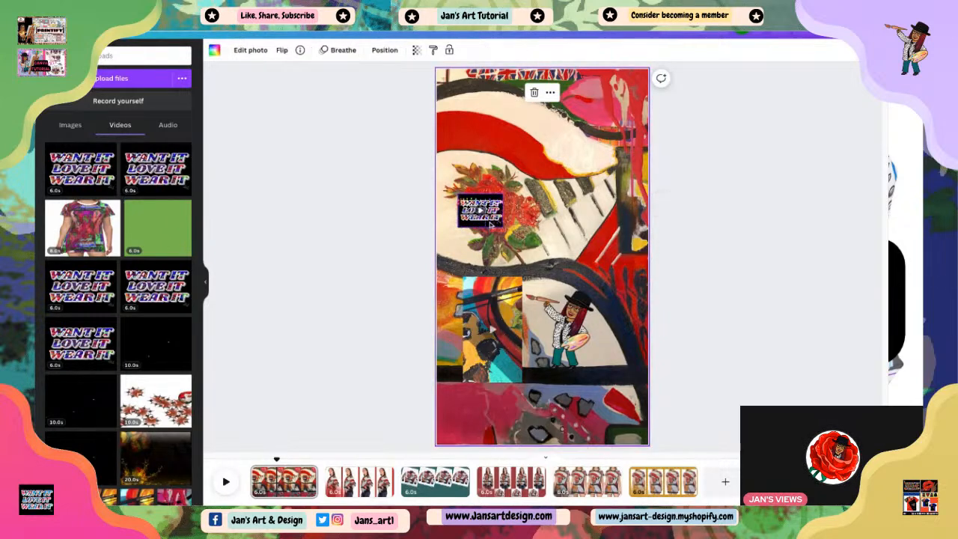
drag(480, 211, 475, 117)
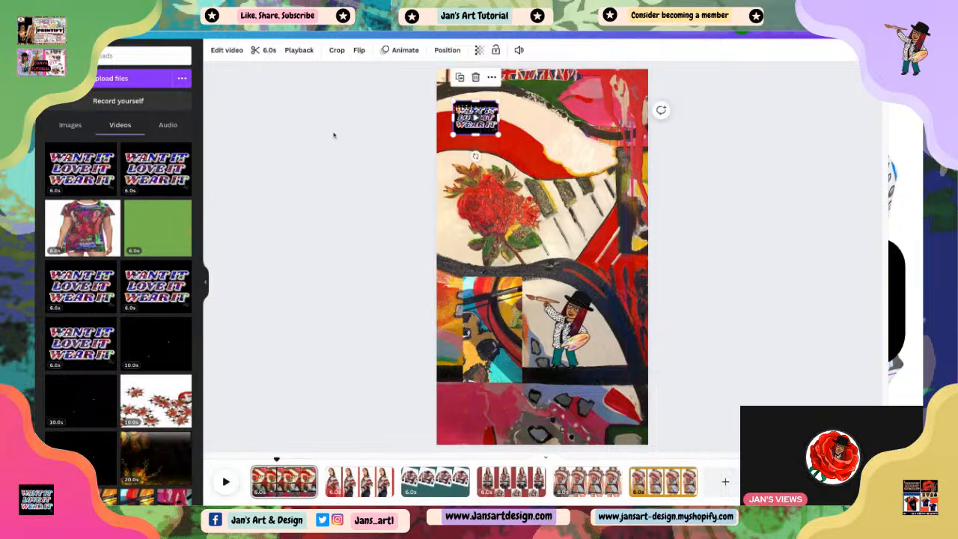
click(492, 329)
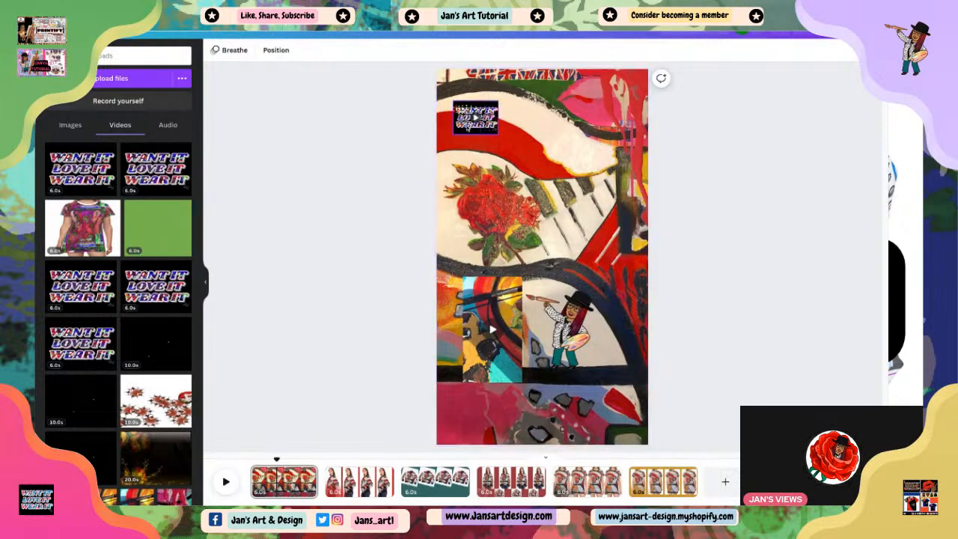
click(461, 130)
drag(461, 131, 601, 108)
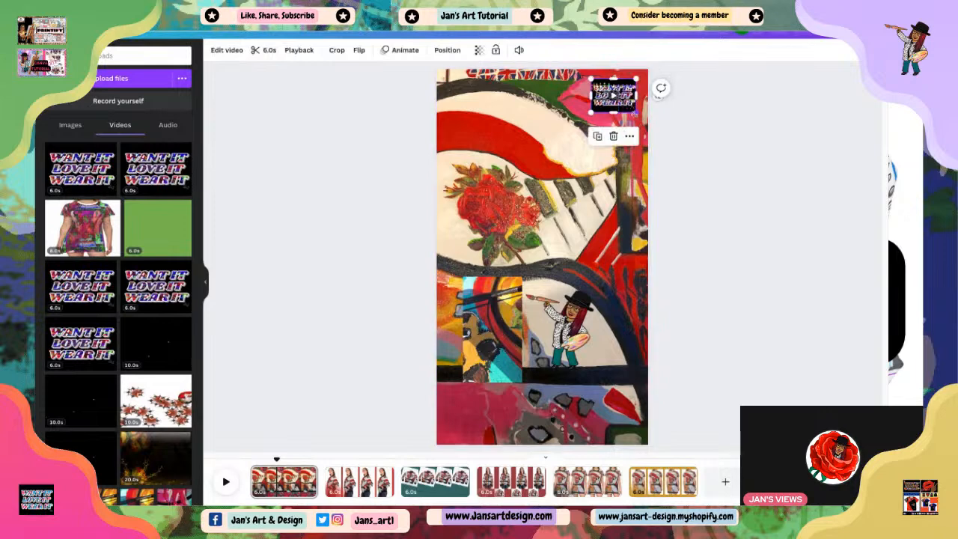
click(680, 129)
drag(600, 101, 603, 104)
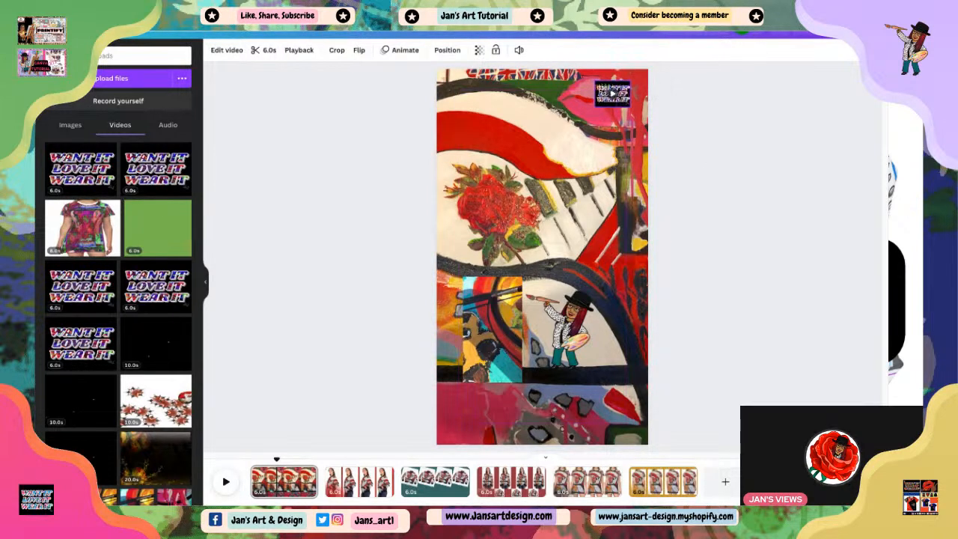
click(698, 310)
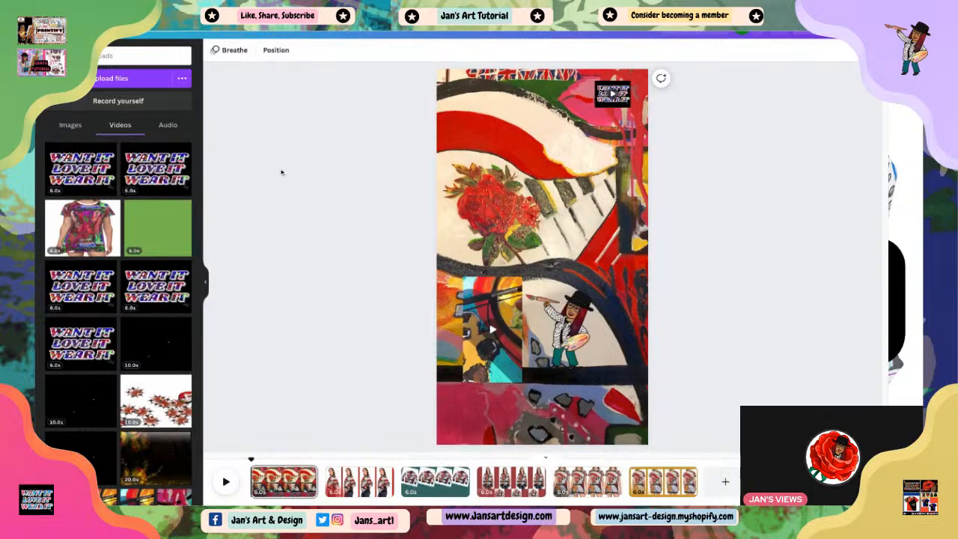
Browse the text styles and add a default heading to the first page.
click(464, 115)
click(275, 167)
click(18, 169)
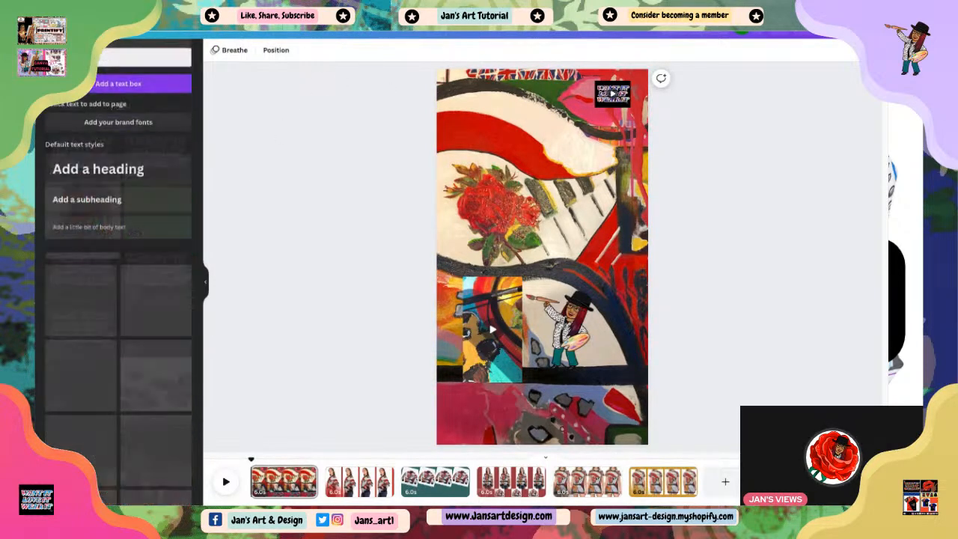
scroll(129, 322, down, 3)
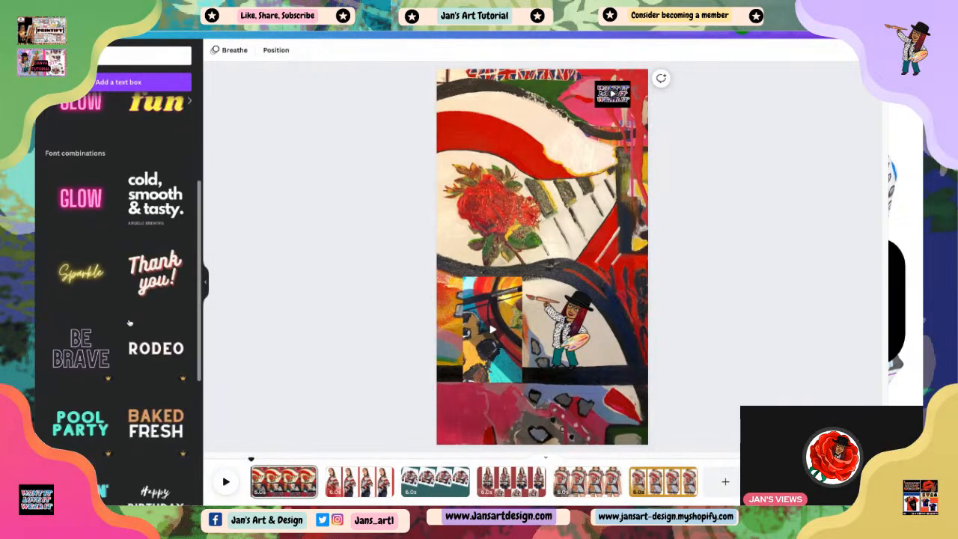
scroll(113, 187, up, 3)
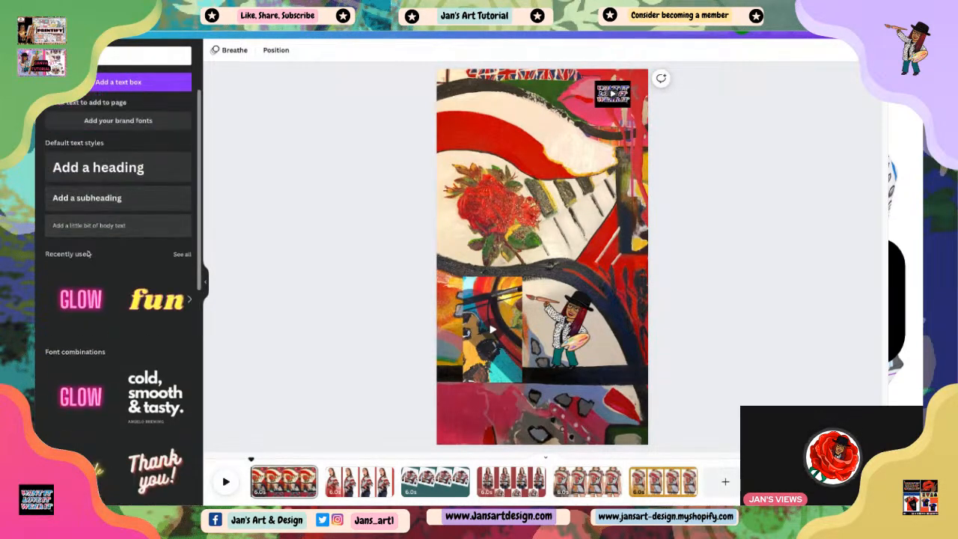
scroll(136, 320, down, 2)
scroll(135, 320, down, 8)
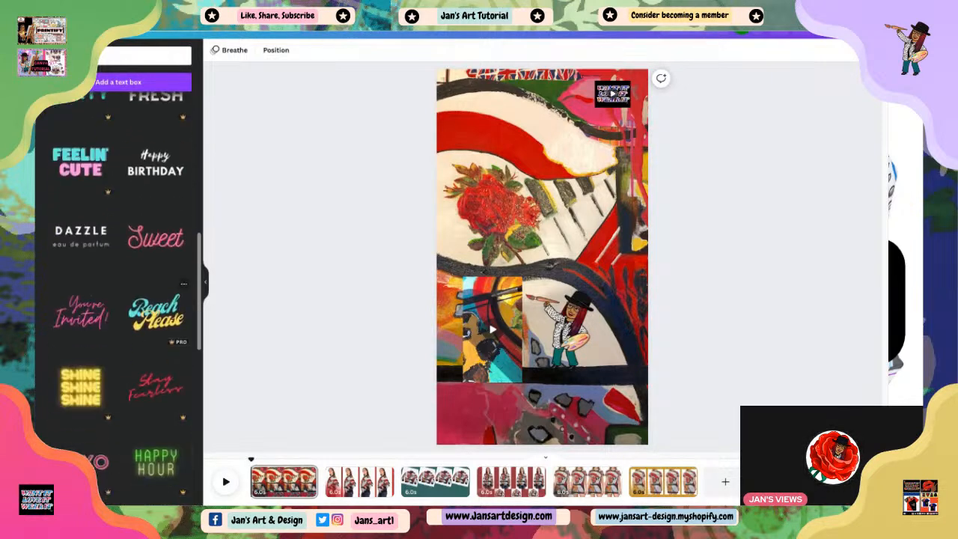
scroll(112, 412, up, 3)
scroll(113, 411, up, 5)
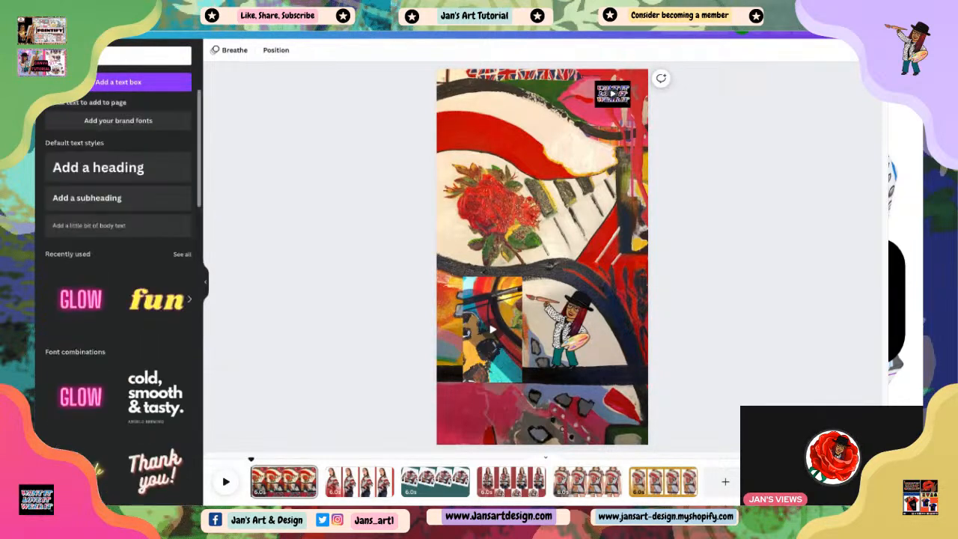
click(88, 168)
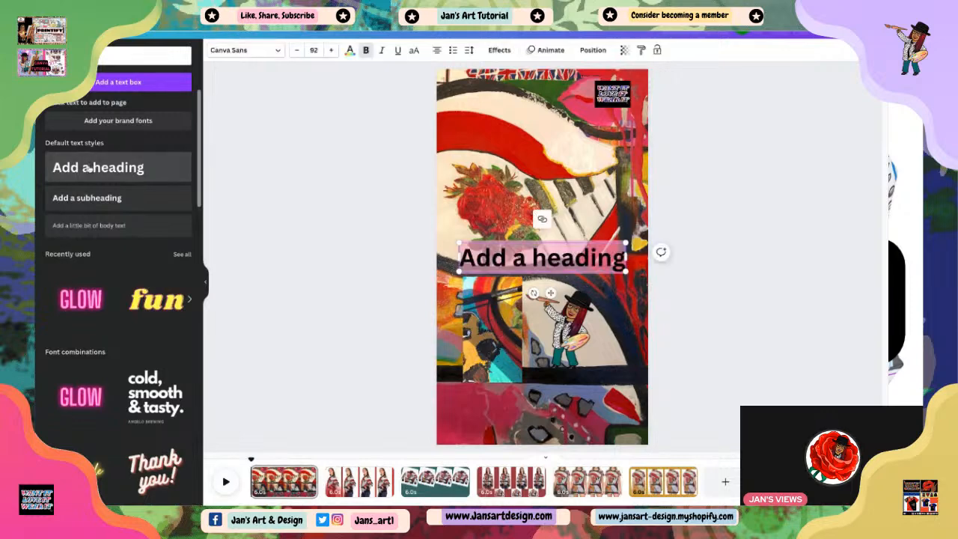
Clear the heading's placeholder text, widen the empty text box and scale it up to font size 199.
scroll(112, 355, down, 10)
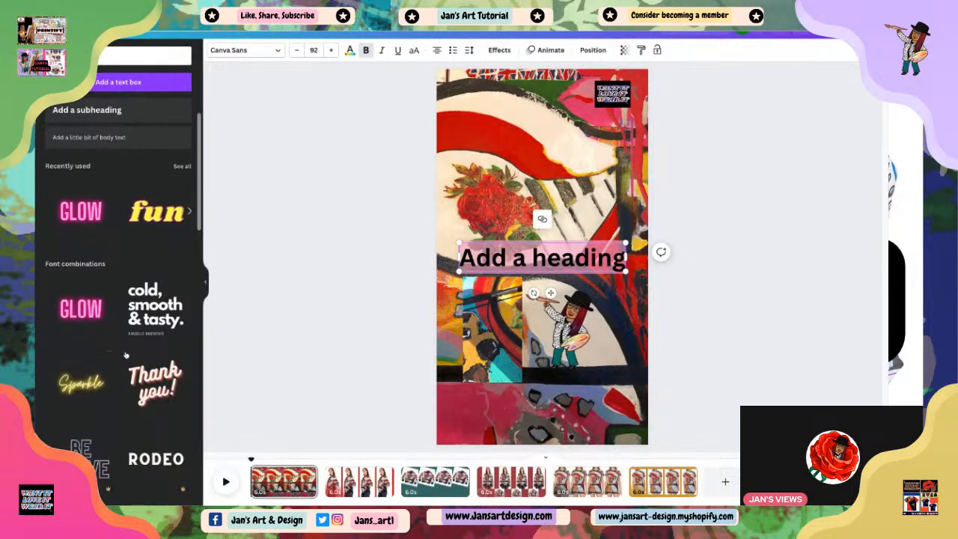
scroll(134, 355, down, 8)
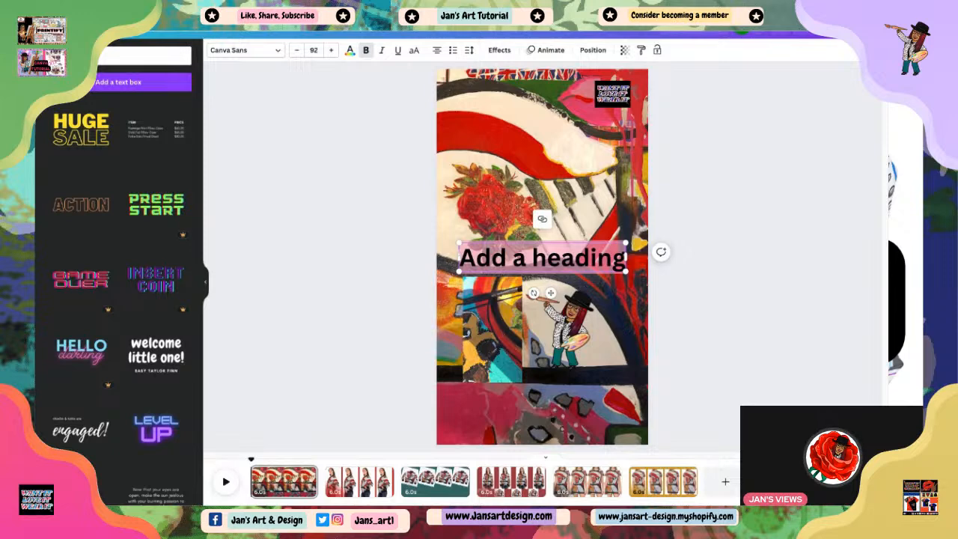
key(BackSpace)
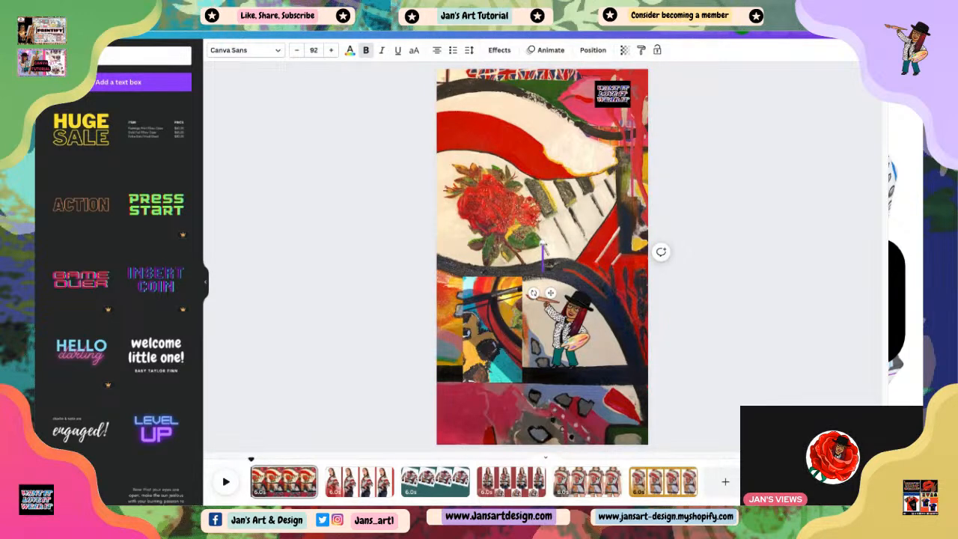
drag(543, 246, 573, 244)
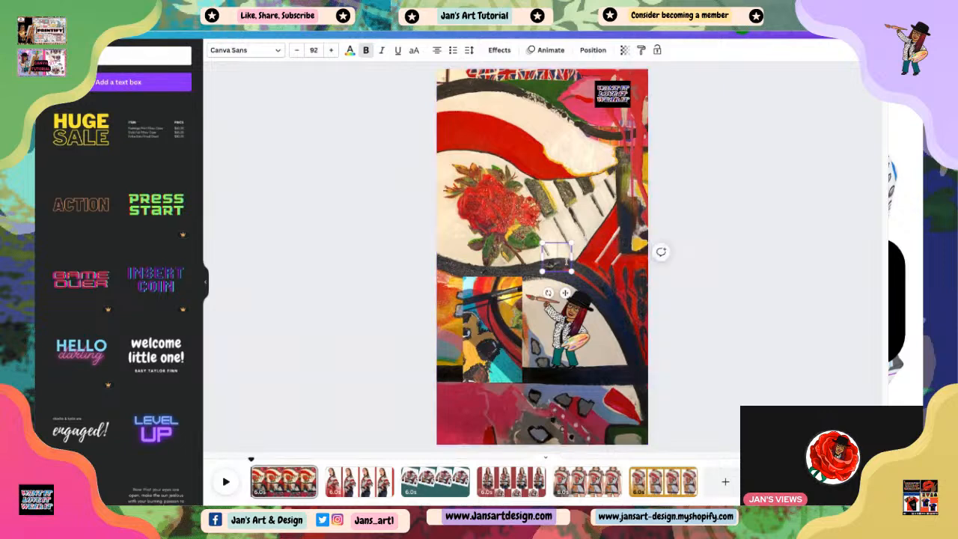
drag(573, 270, 606, 304)
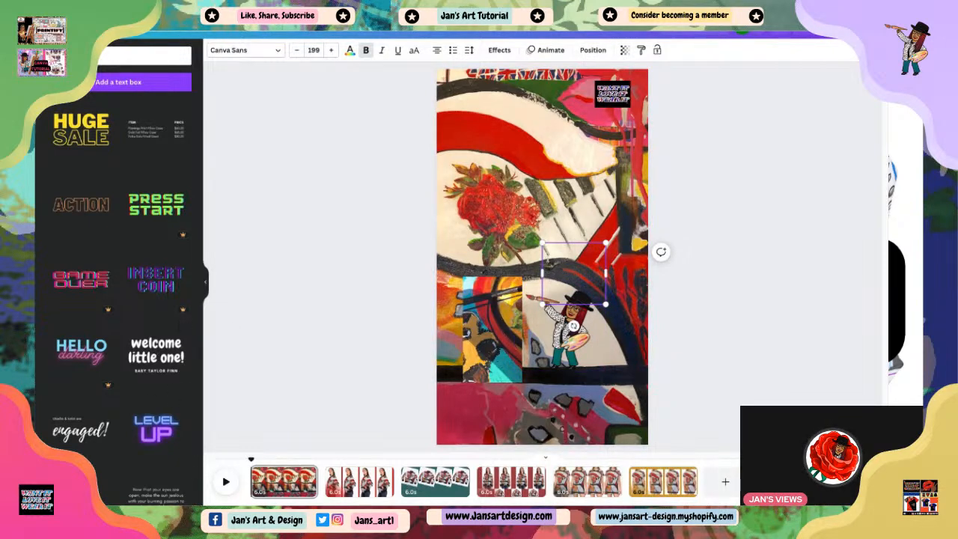
Set the empty heading's font to Chewy and reduce its size to 165.
click(254, 50)
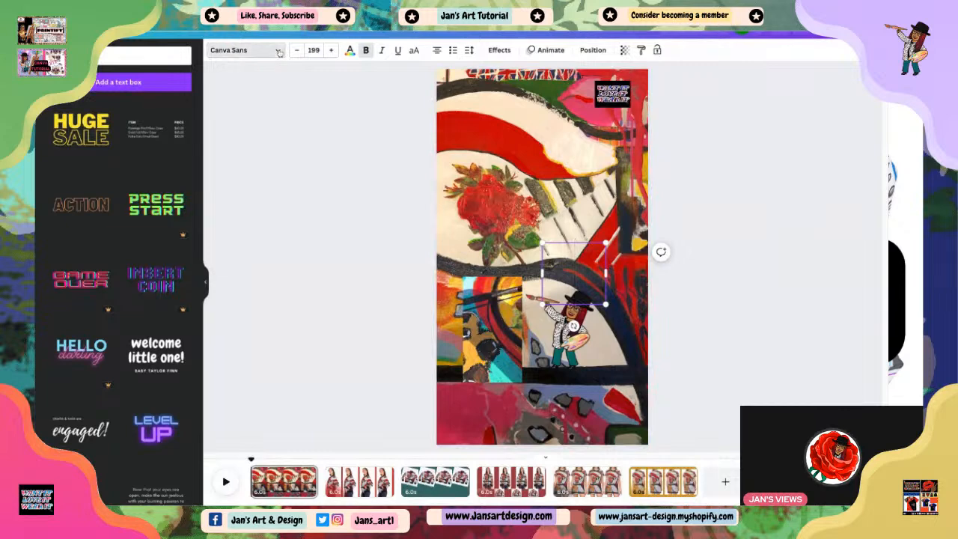
click(55, 296)
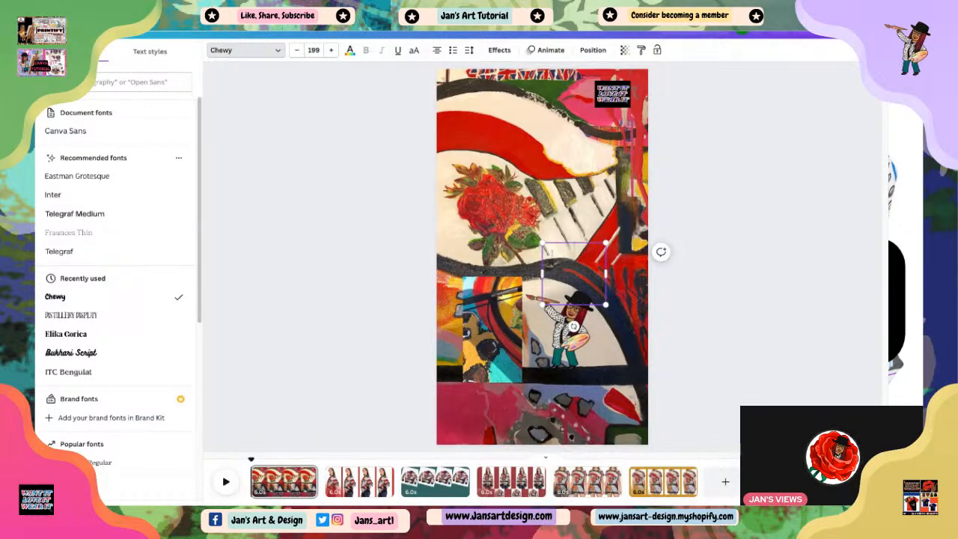
click(297, 50)
click(297, 50)
click(297, 51)
click(298, 50)
click(297, 50)
click(297, 50)
click(298, 50)
click(298, 50)
click(297, 50)
click(297, 51)
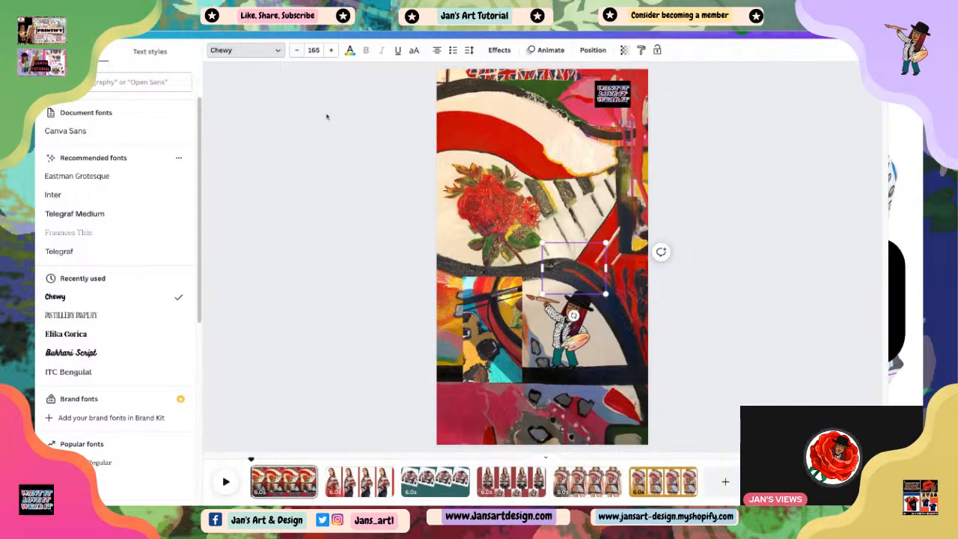
Enter "jan's Art & Design" as the heading text, widening the text box past the page's left edge to fit.
text(ju)
key(BackSpace)
text(an'st)
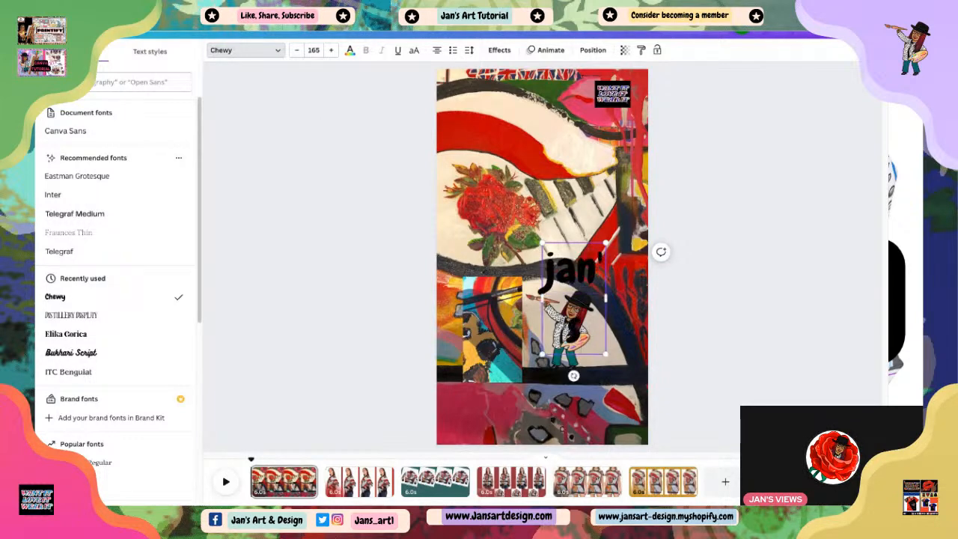
key(BackSpace)
key(BackSpace)
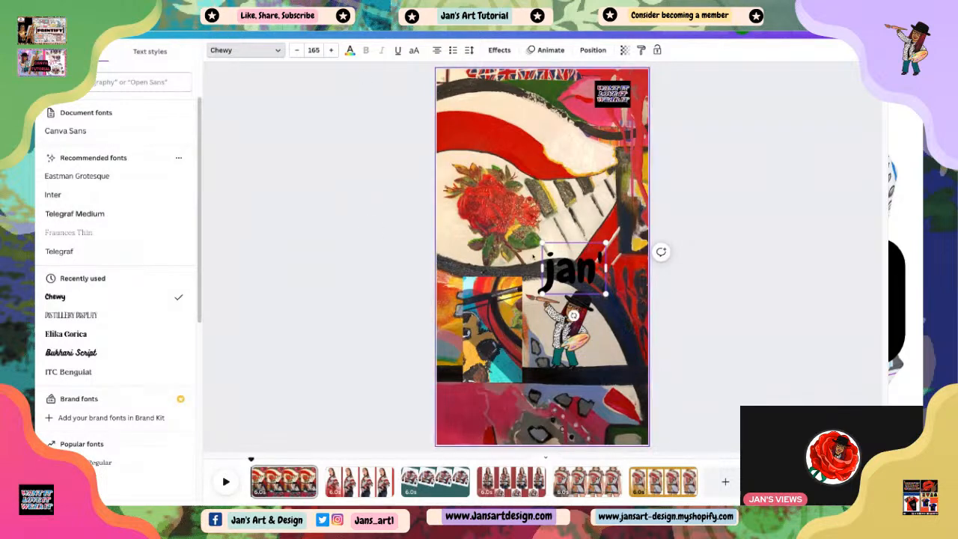
drag(541, 266, 369, 267)
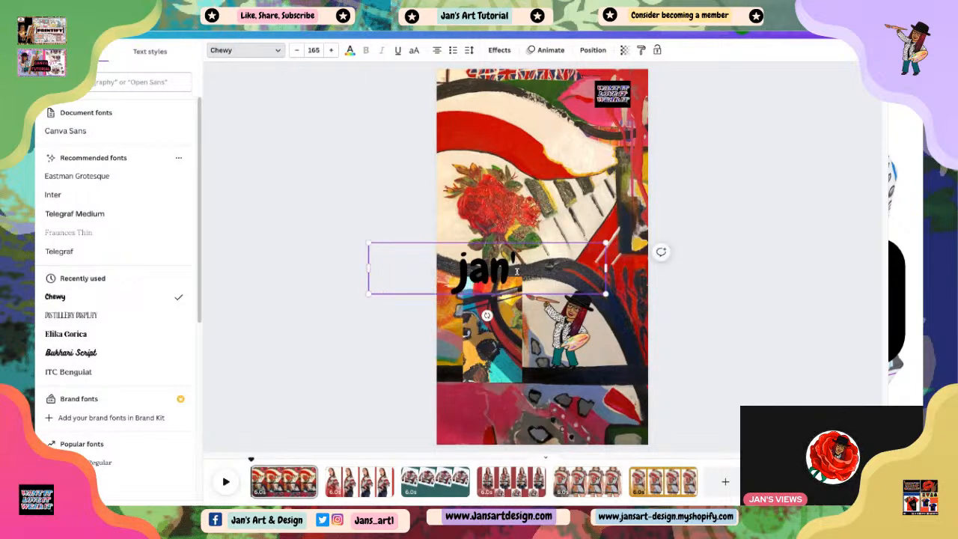
text(s)
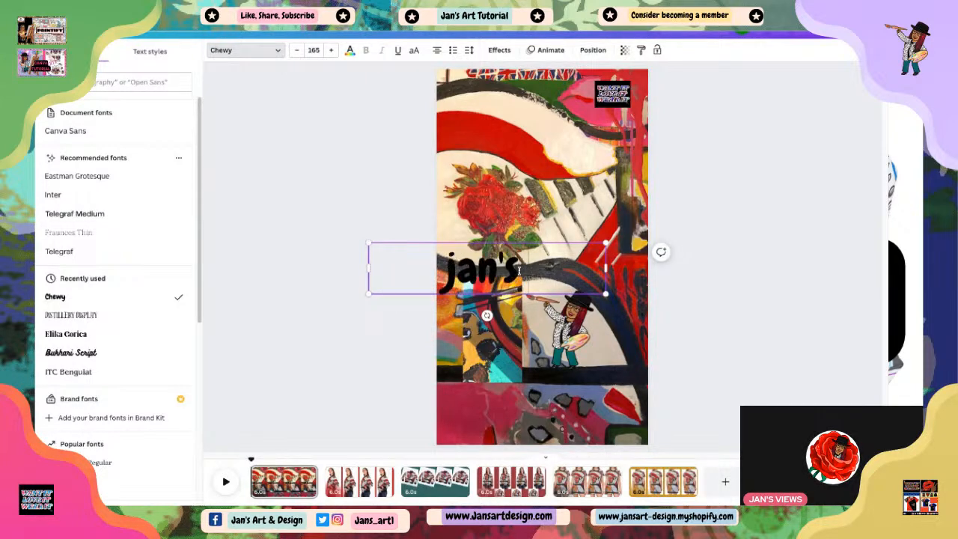
text( Art & Desi)
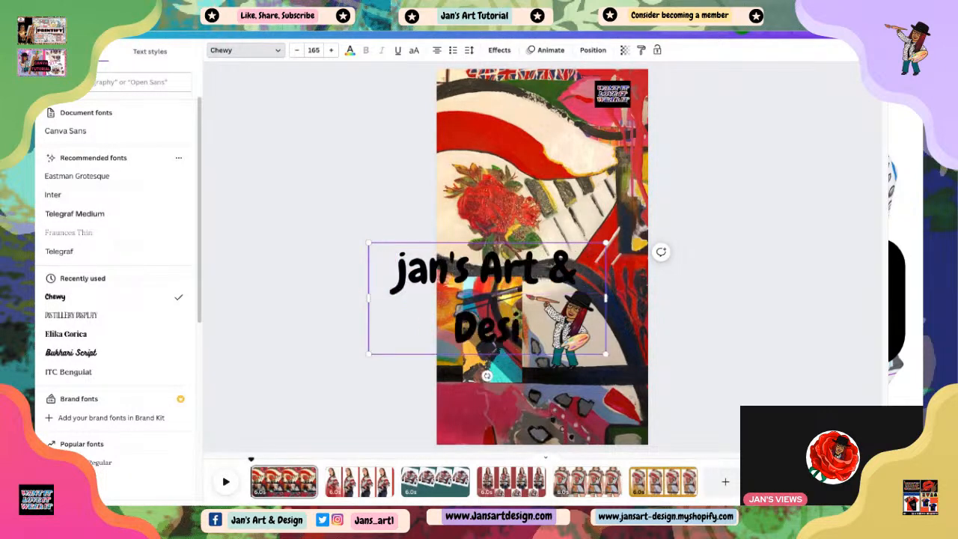
text(fn)
key(BackSpace)
key(BackSpace)
text(g)
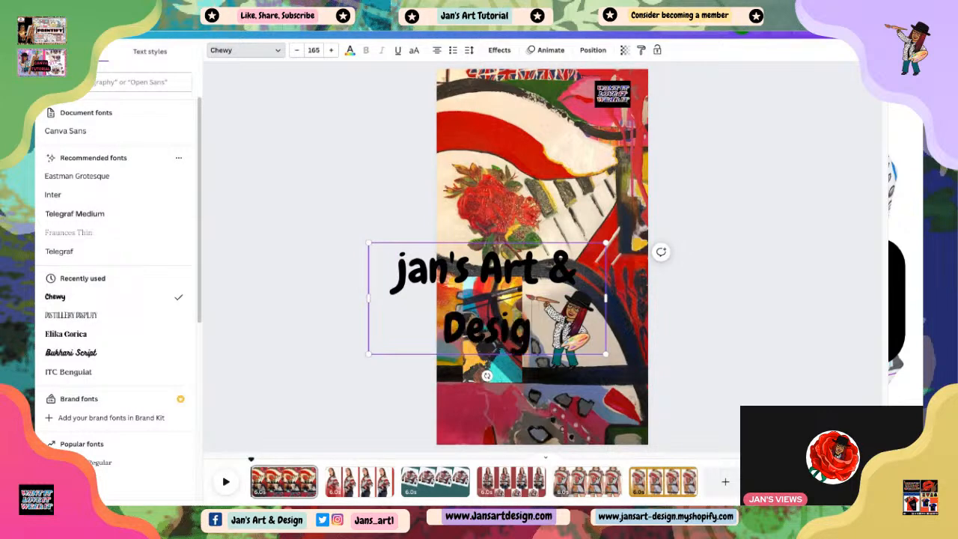
text(n)
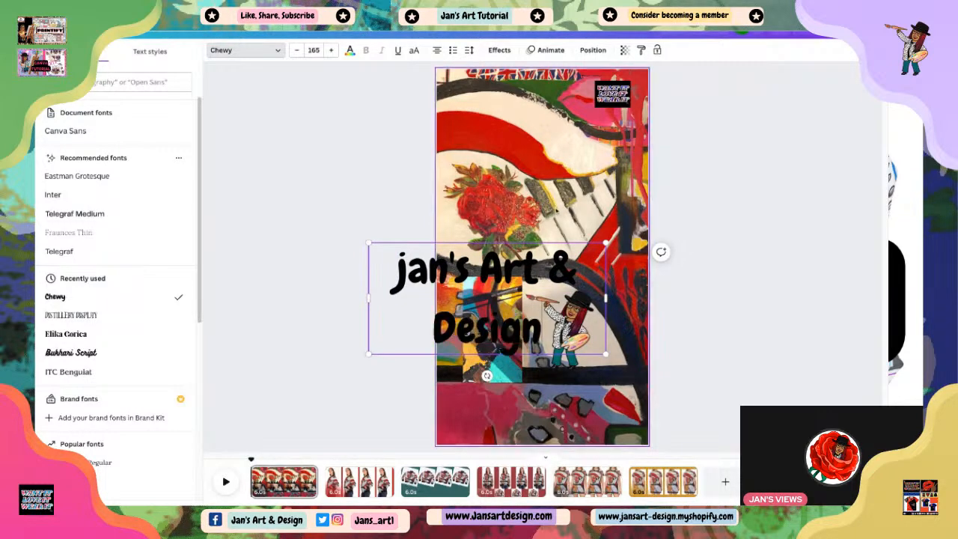
Scale the heading down to font size 50.8 and place it over the white-and-red curves in the first page's upper area.
drag(606, 243, 464, 307)
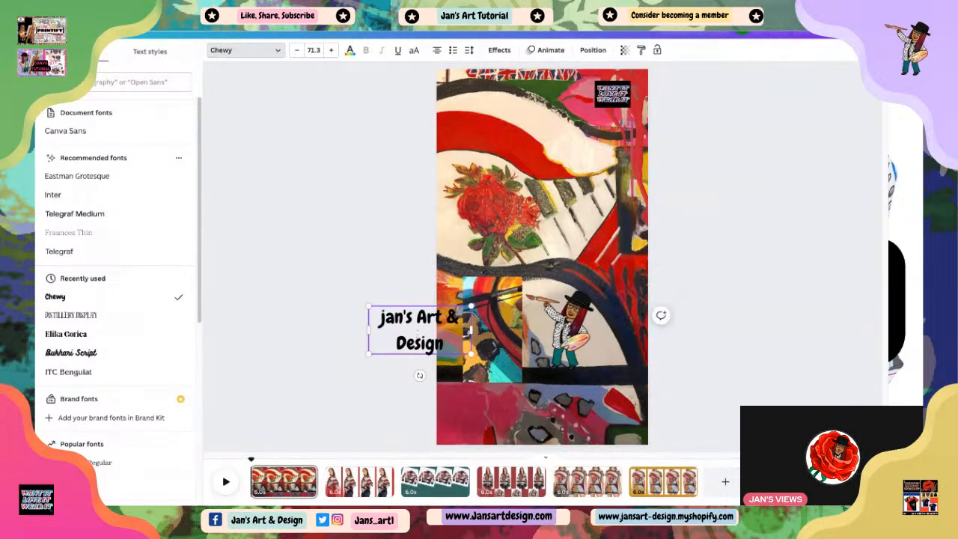
click(503, 329)
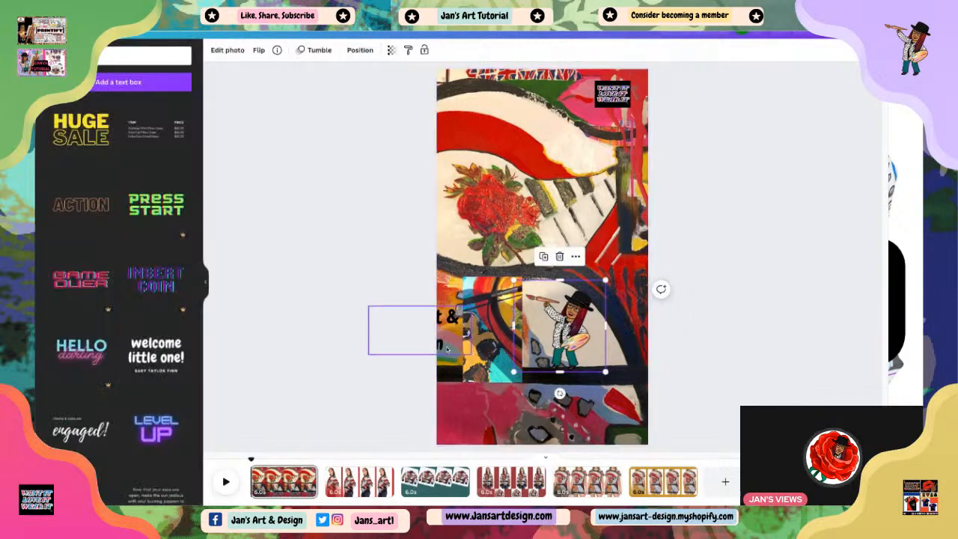
click(447, 349)
drag(453, 353, 528, 142)
drag(459, 113, 537, 141)
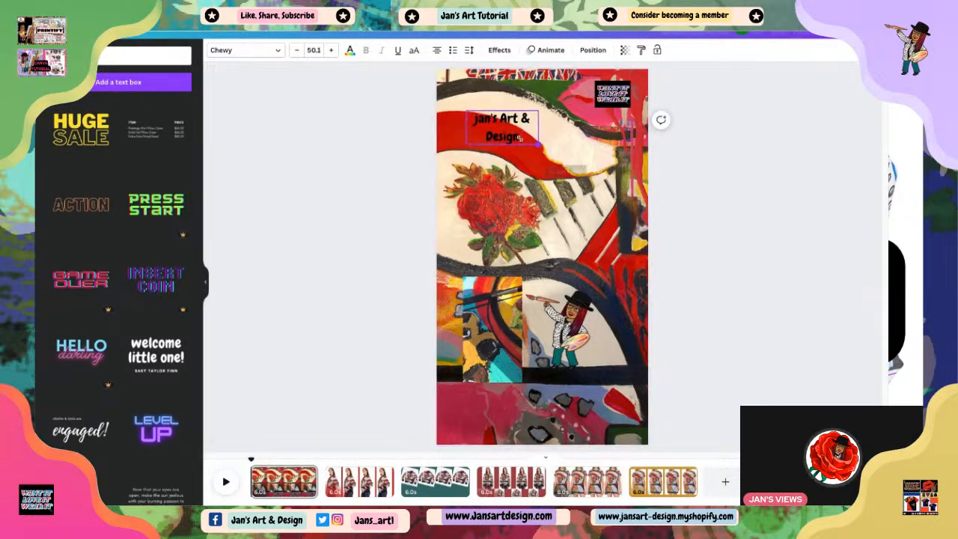
click(716, 214)
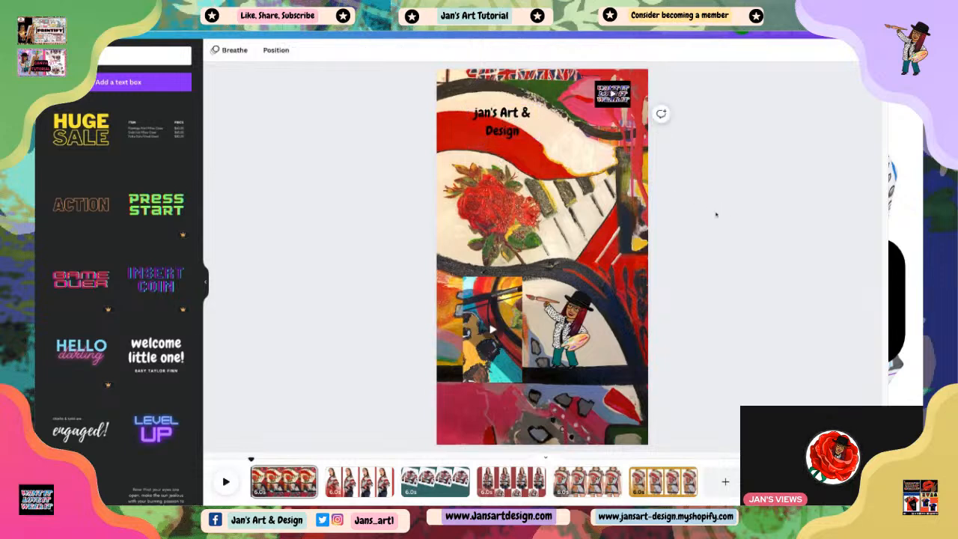
click(489, 125)
mouse_move(487, 125)
mouse_down()
mouse_move(484, 116)
mouse_move(484, 125)
mouse_up()
click(604, 174)
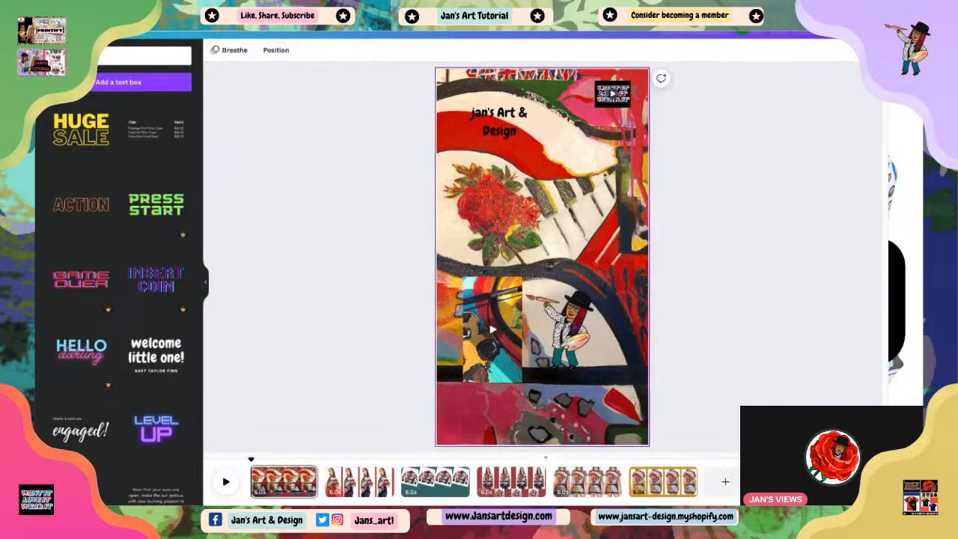
Try the Outline effect on the heading and replace it with the Background effect.
click(491, 134)
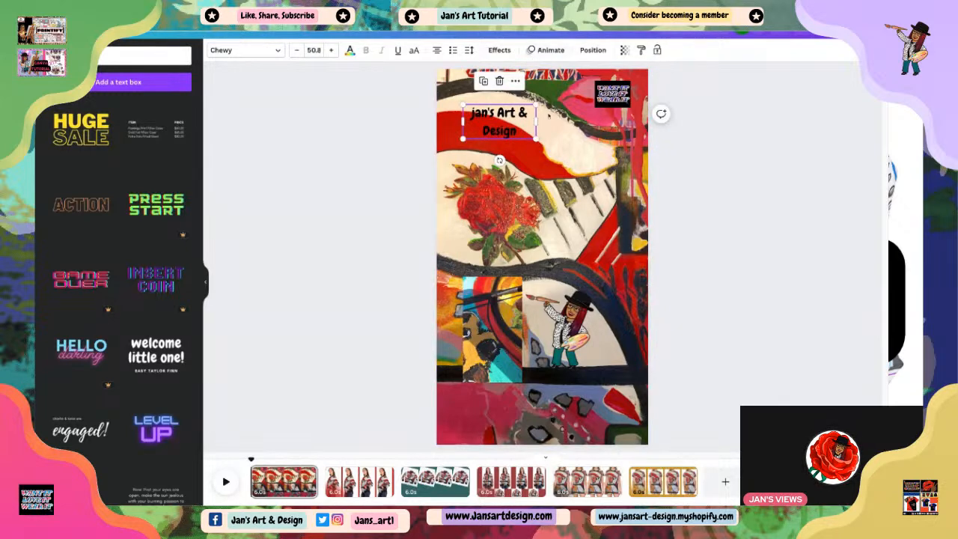
click(501, 50)
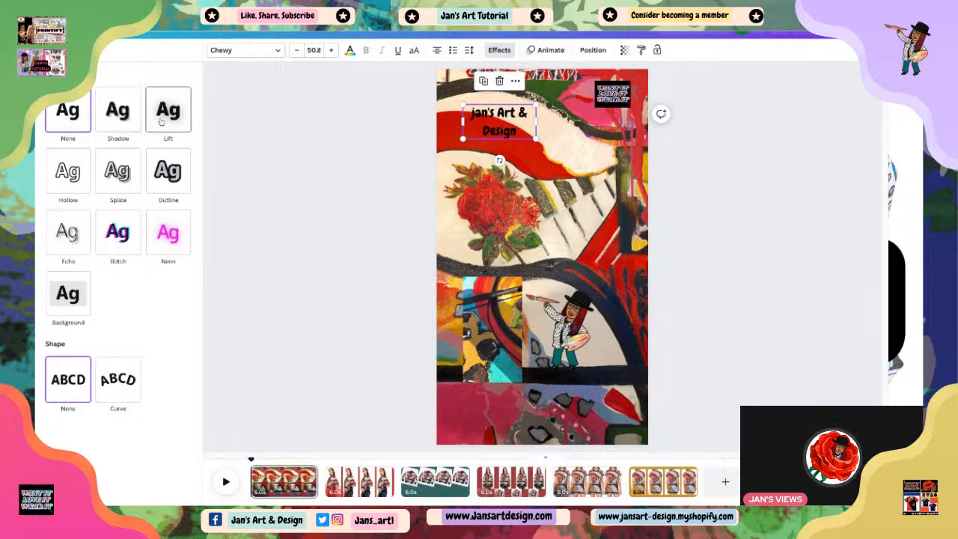
click(168, 170)
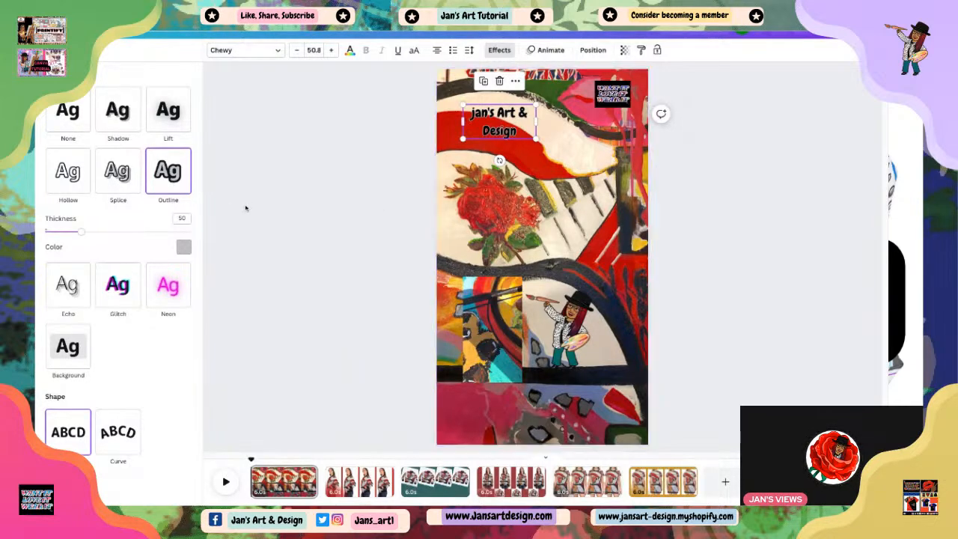
click(68, 357)
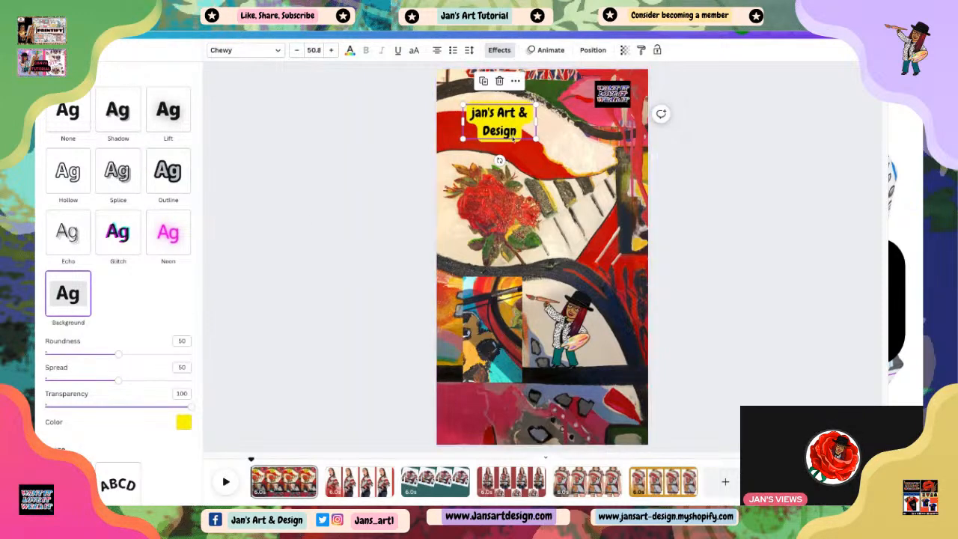
Resize the highlighted heading to font size 41.9 and adjust its position near the top of the painting.
drag(536, 140, 496, 121)
click(534, 153)
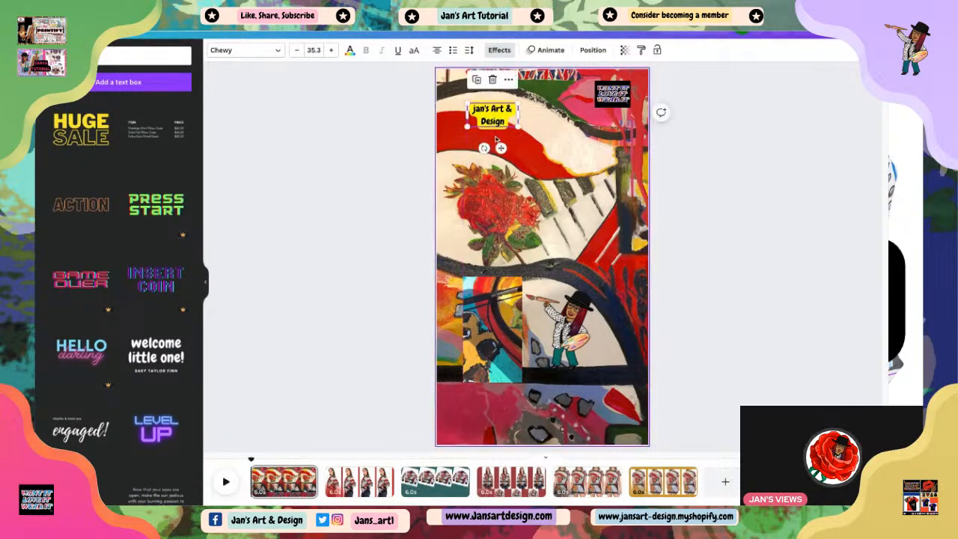
click(756, 288)
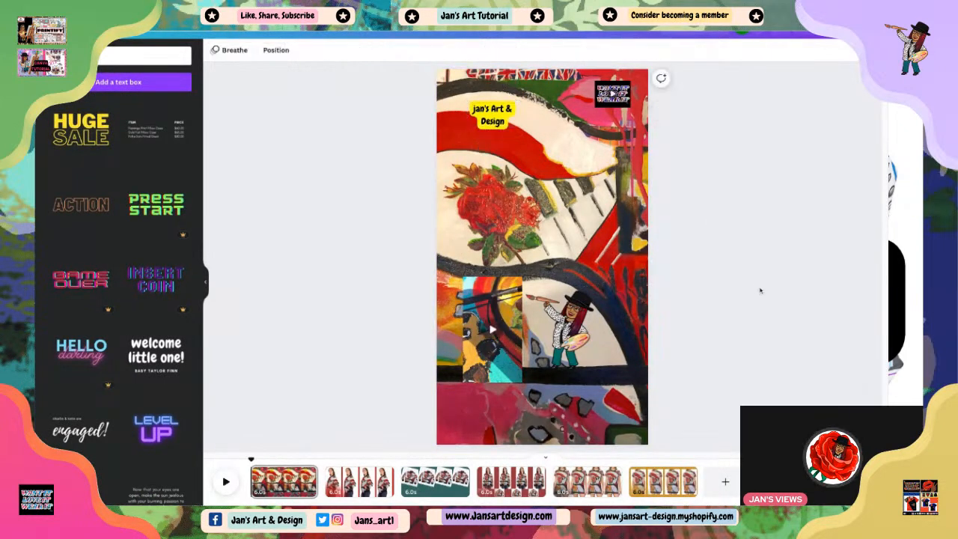
click(492, 124)
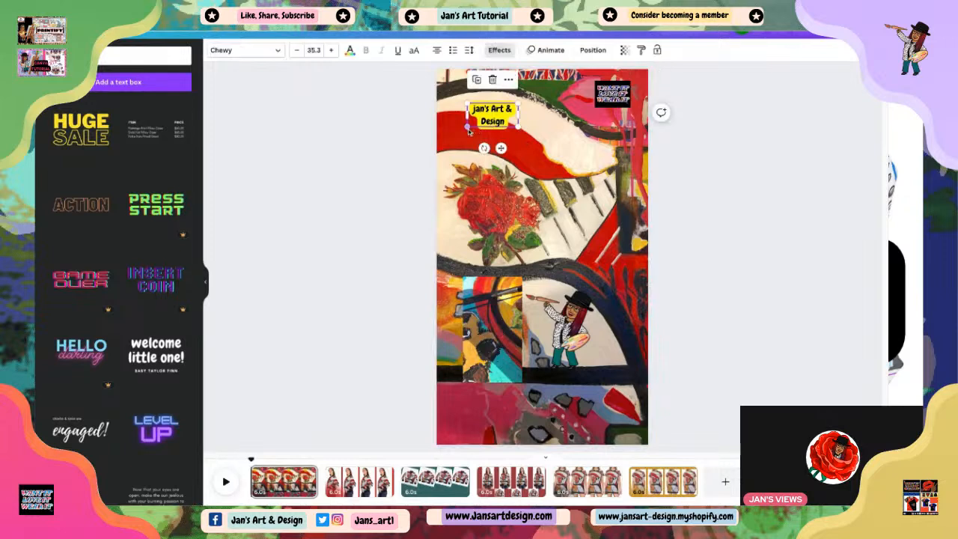
drag(468, 128, 503, 132)
click(787, 241)
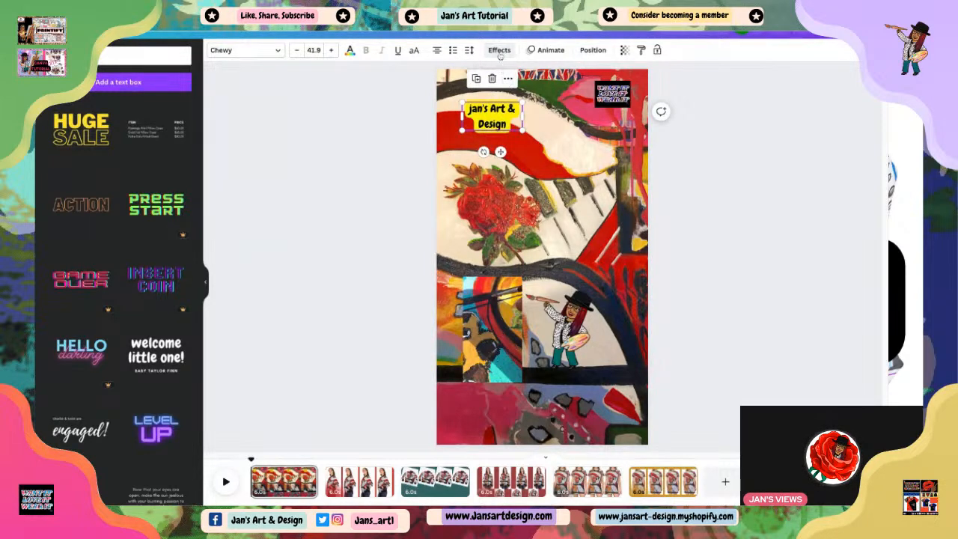
Apply the Burst text animation to the heading, move it just above the inset video and enlarge it to font size 45.2.
click(551, 50)
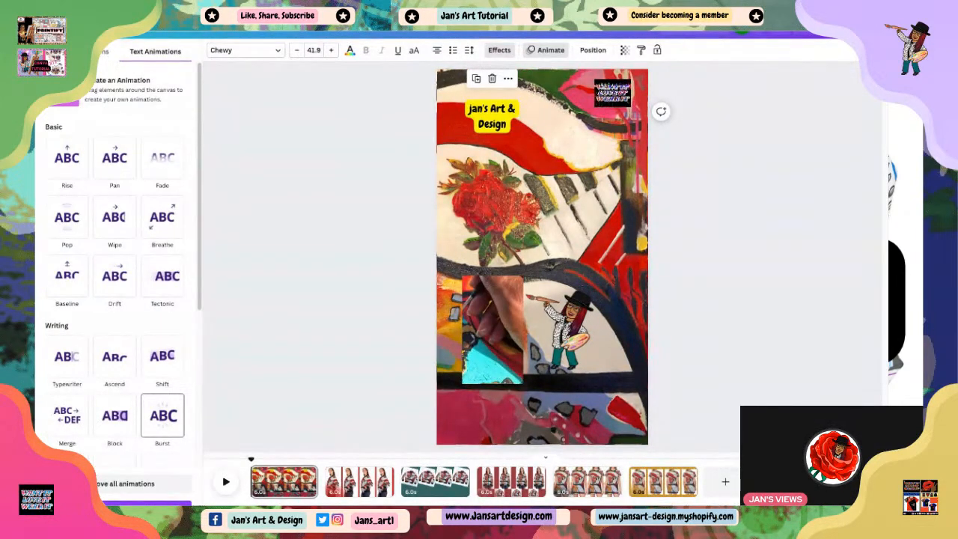
click(162, 416)
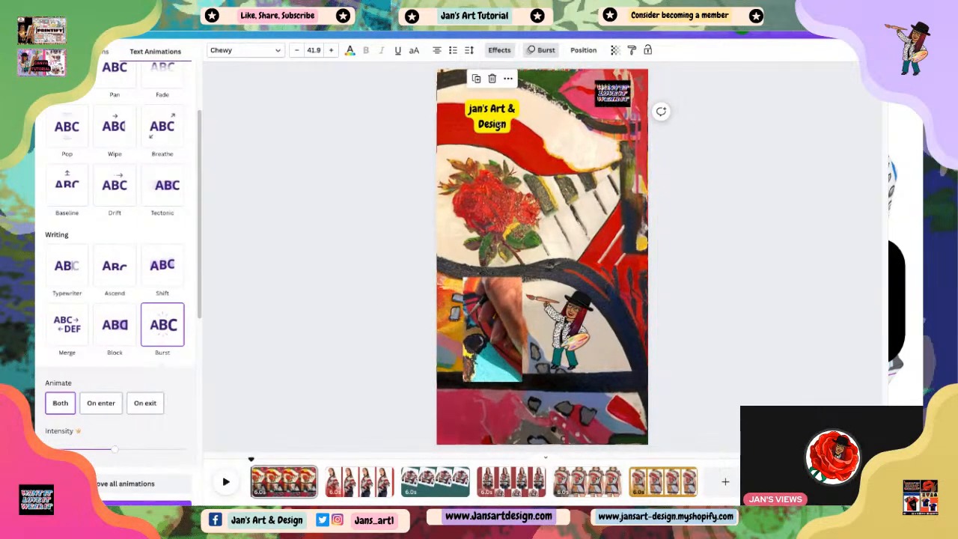
drag(492, 122, 458, 240)
click(362, 235)
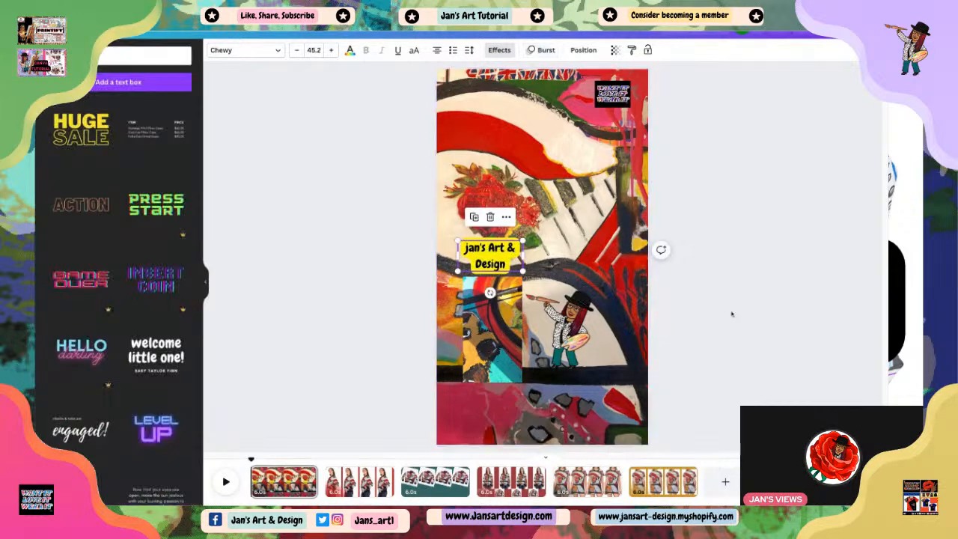
click(364, 324)
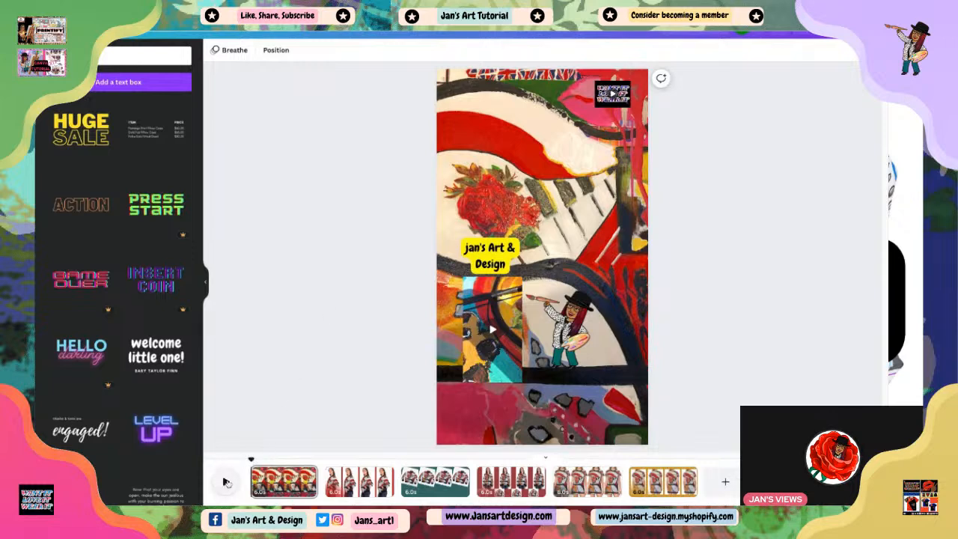
Play back the first page to preview the heading animation and go to the start of the second page.
click(225, 482)
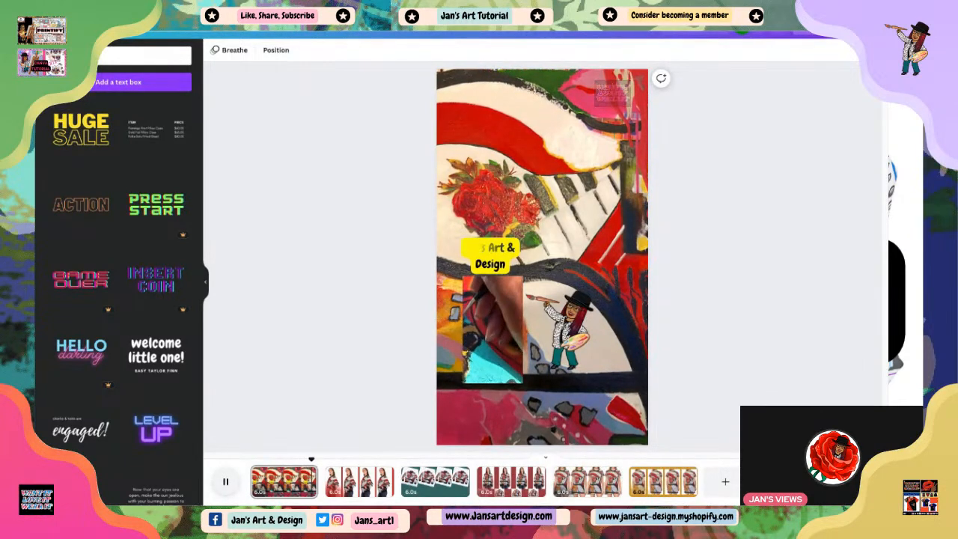
click(354, 473)
mouse_move(342, 461)
mouse_down()
mouse_move(325, 461)
mouse_move(336, 462)
mouse_up()
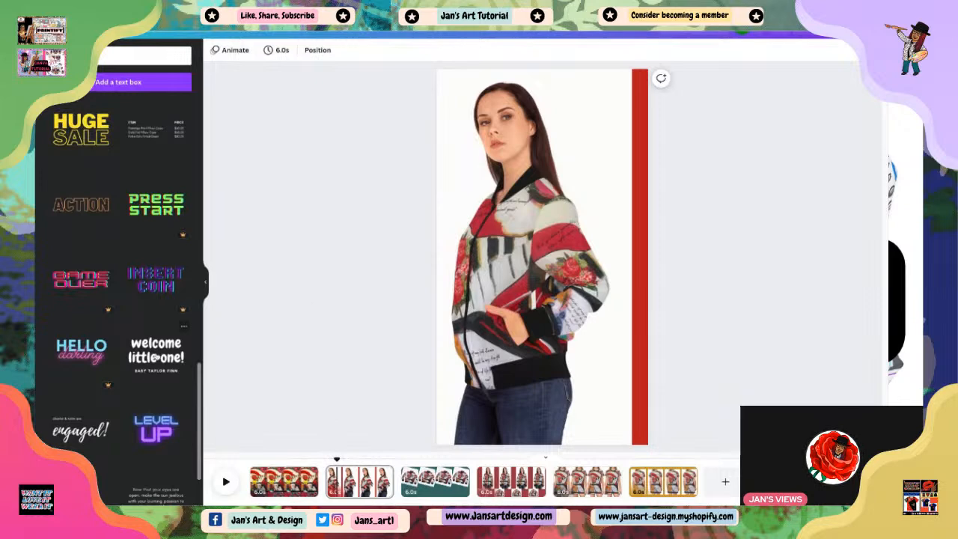
Add the "welcome little one!" text combination to the second page, shrink it beside the model's head and colour it dark grey #2e2b30.
click(159, 355)
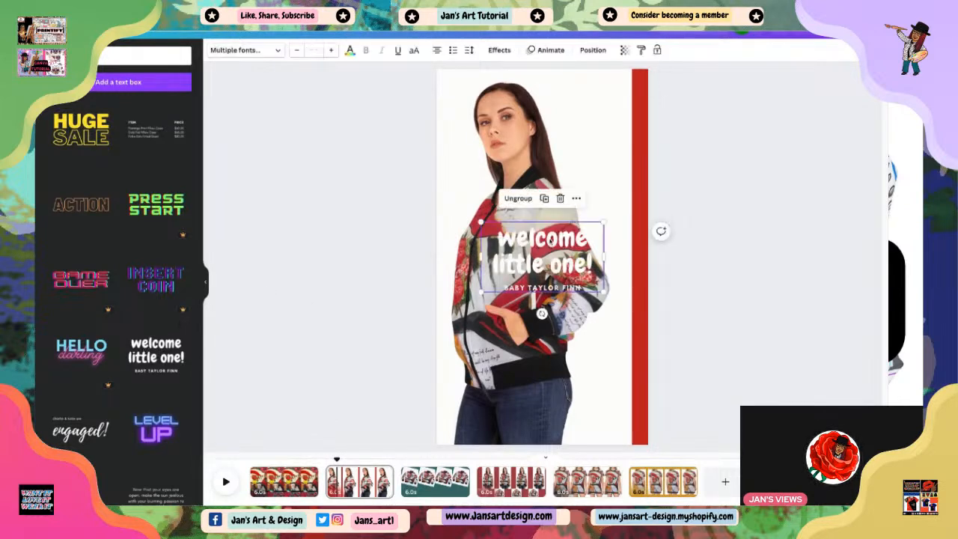
drag(604, 291, 586, 98)
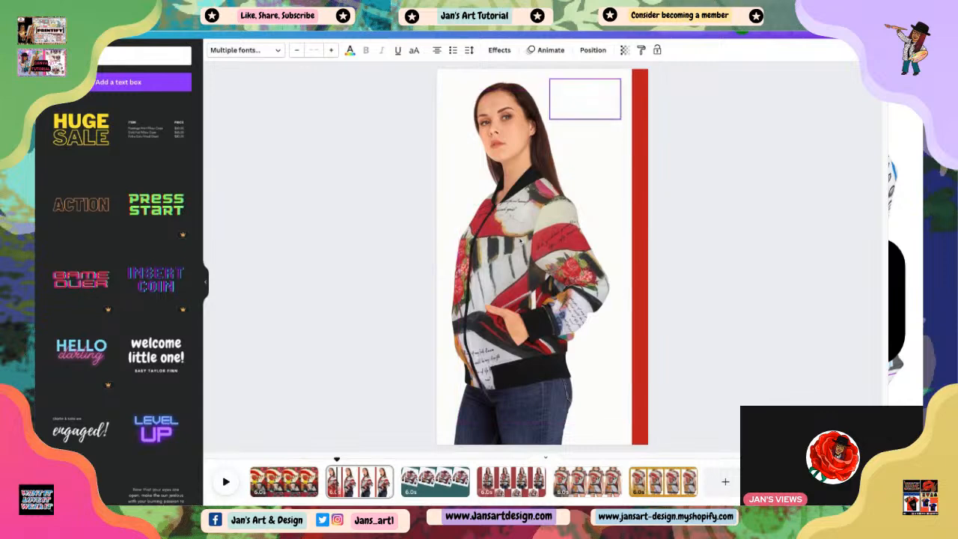
click(350, 51)
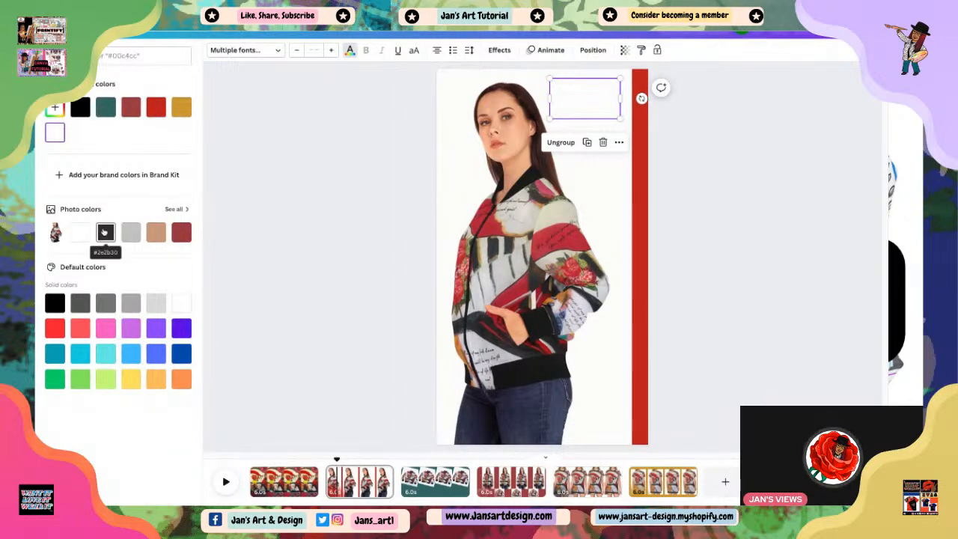
click(103, 231)
Replace the text combination's main line with "Bomber Jacket".
click(615, 105)
double_click(616, 105)
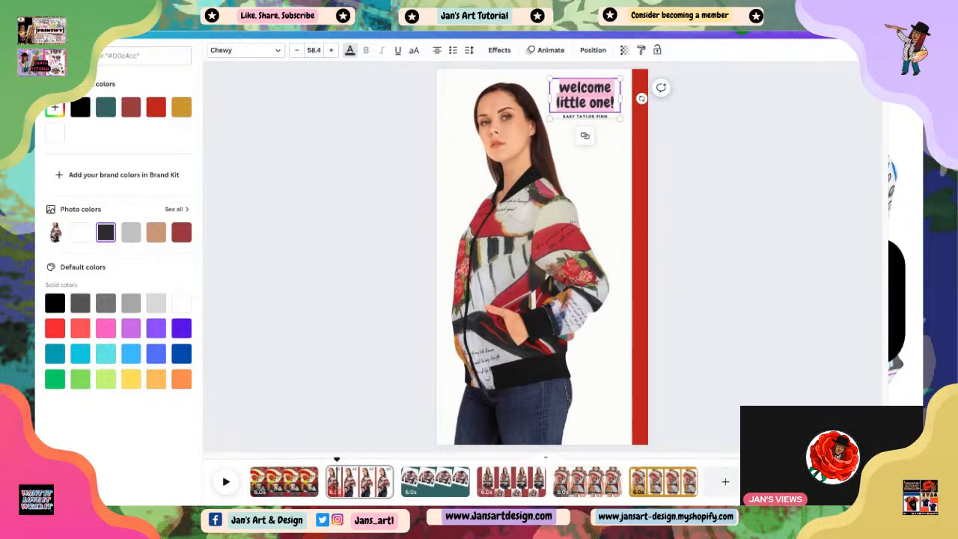
text(B)
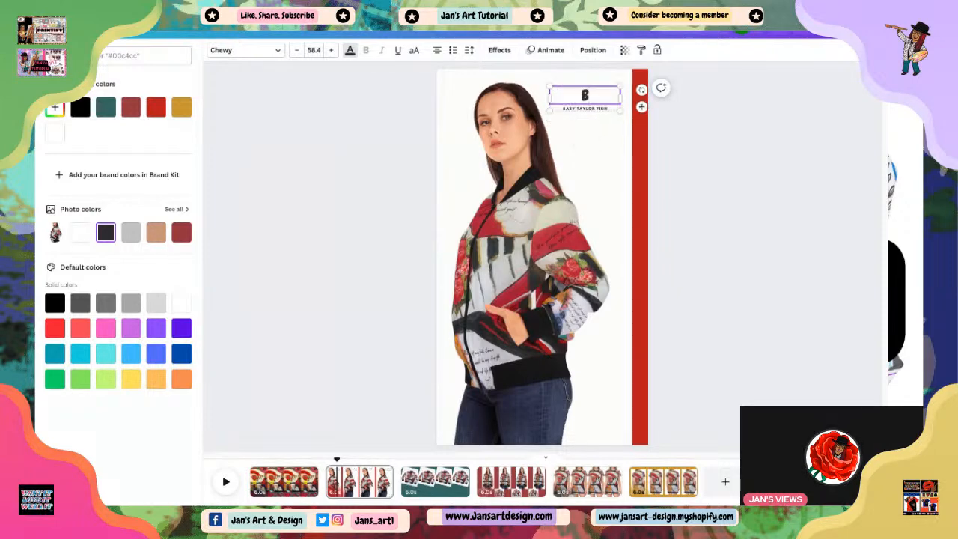
text(omber Jacket)
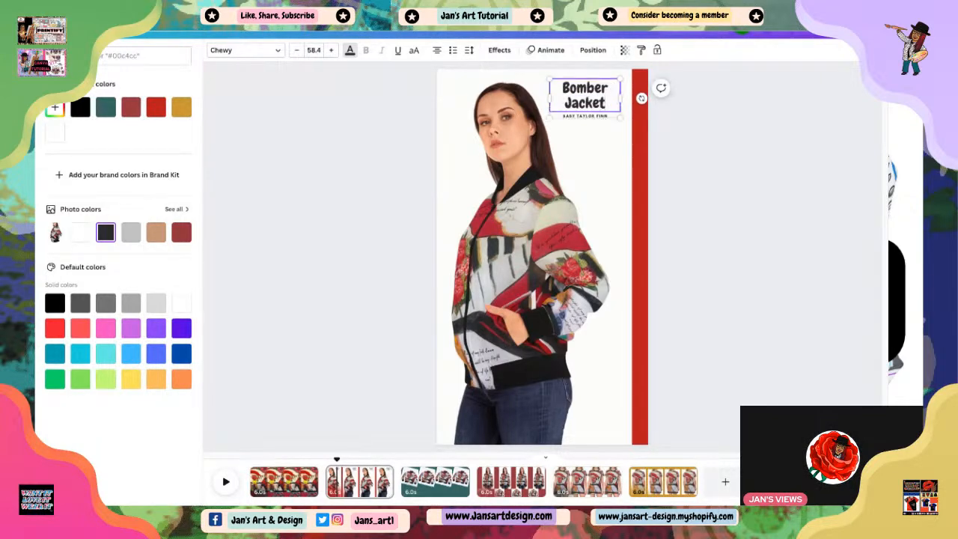
Replace the small subtitle with "JAN'S ART & DESIGN" and move the text group slightly lower, closer to the red stripe.
click(609, 118)
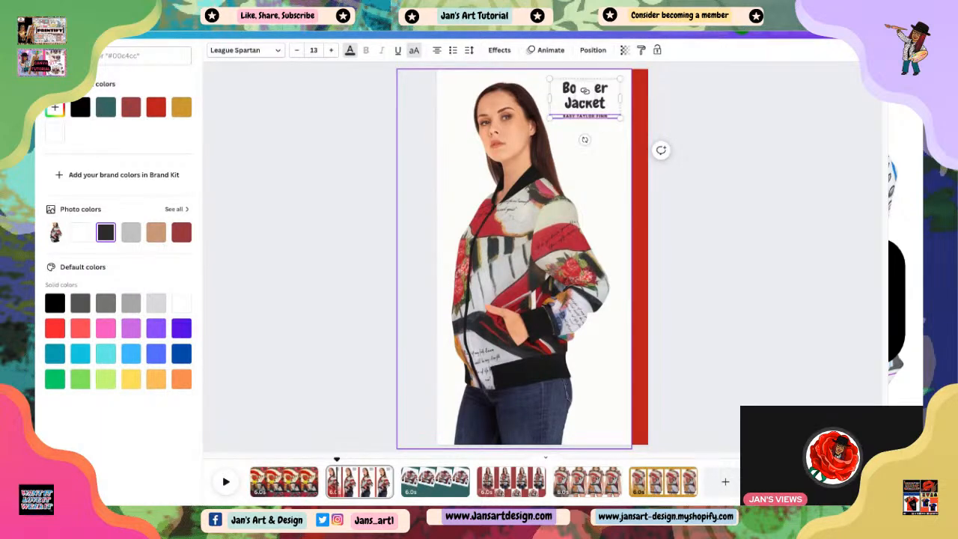
text(JAN'S ART)
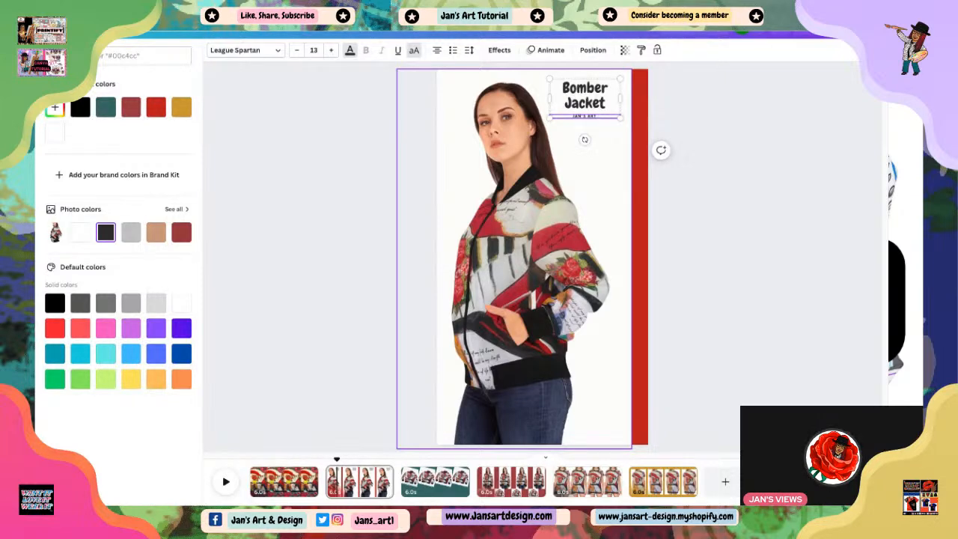
text( & DESIG)
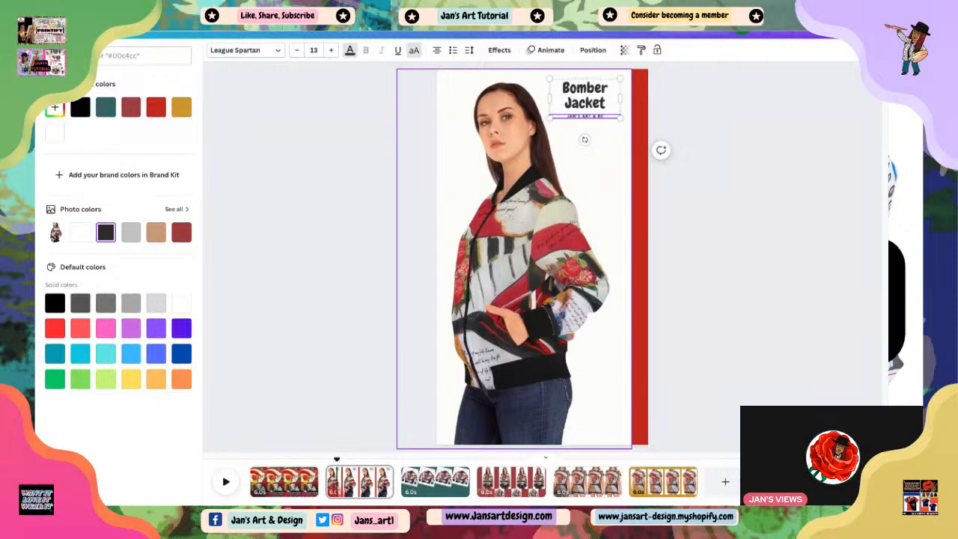
text(N)
key(Escape)
click(767, 216)
drag(587, 96, 603, 123)
click(664, 166)
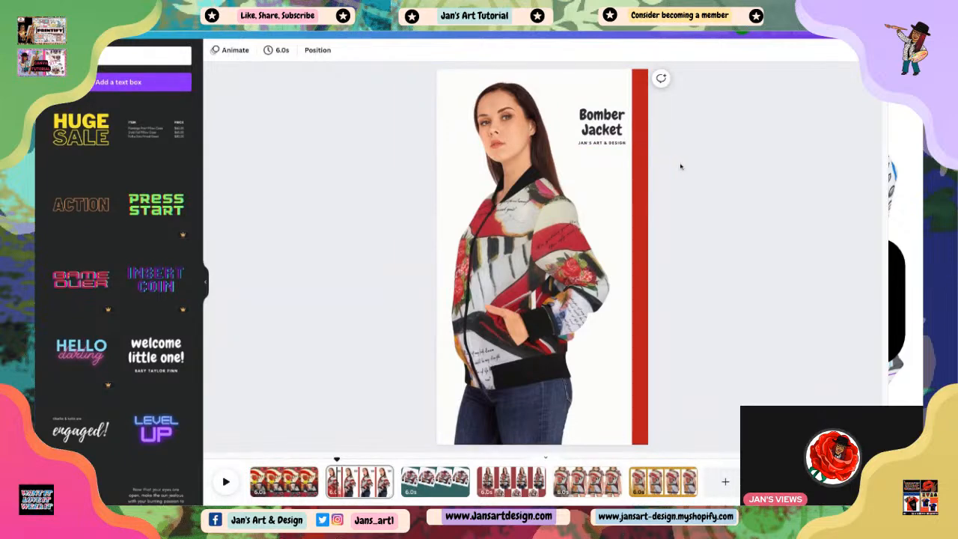
Apply the Skate text animation to the "Bomber Jacket" title and open the third page.
click(608, 135)
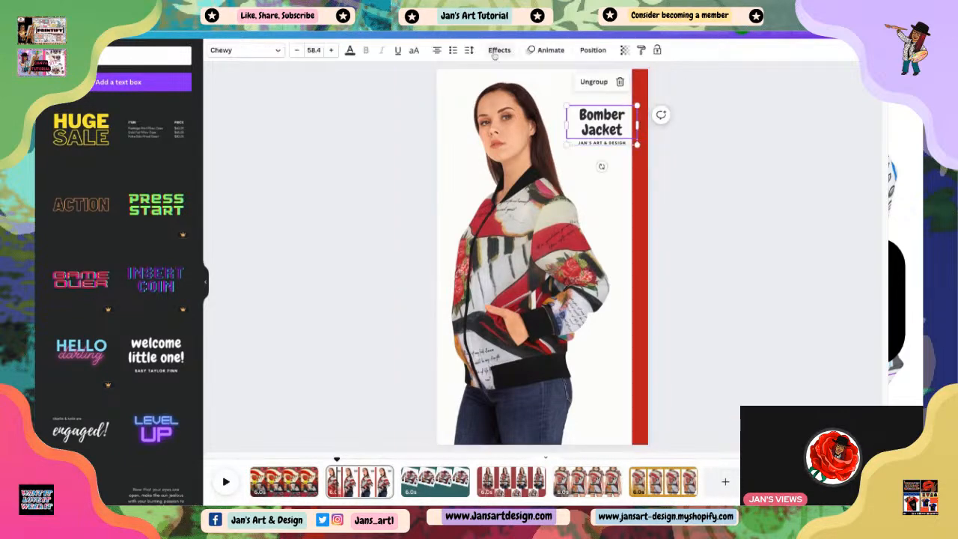
click(543, 50)
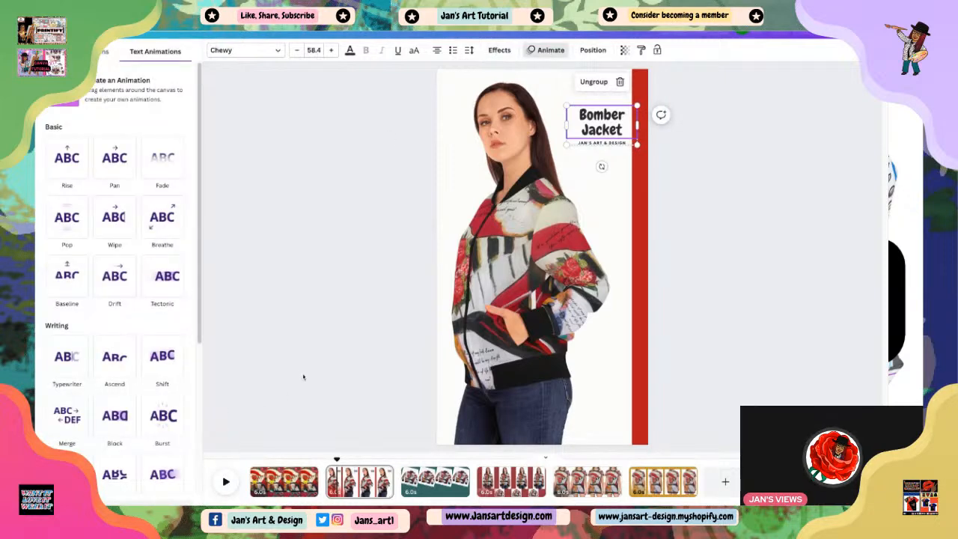
click(164, 479)
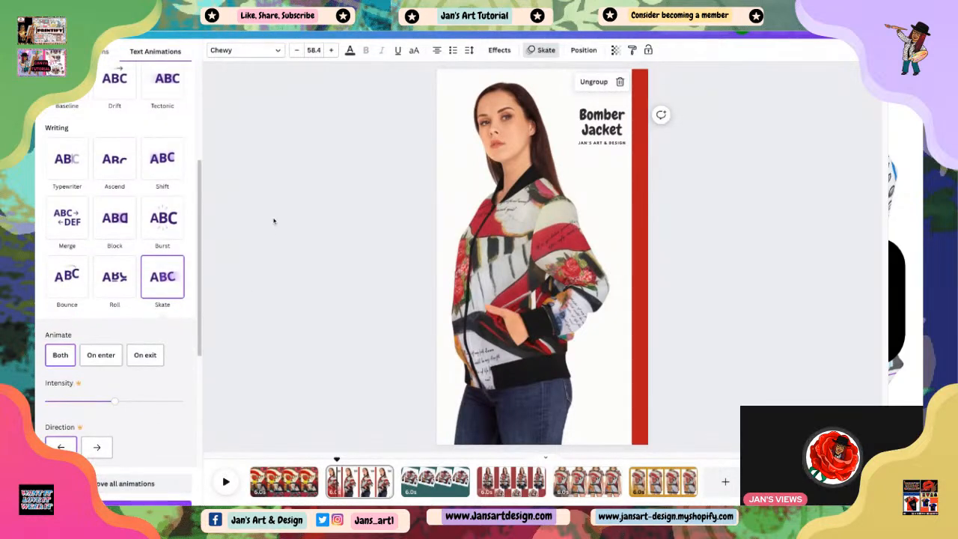
mouse_move(159, 291)
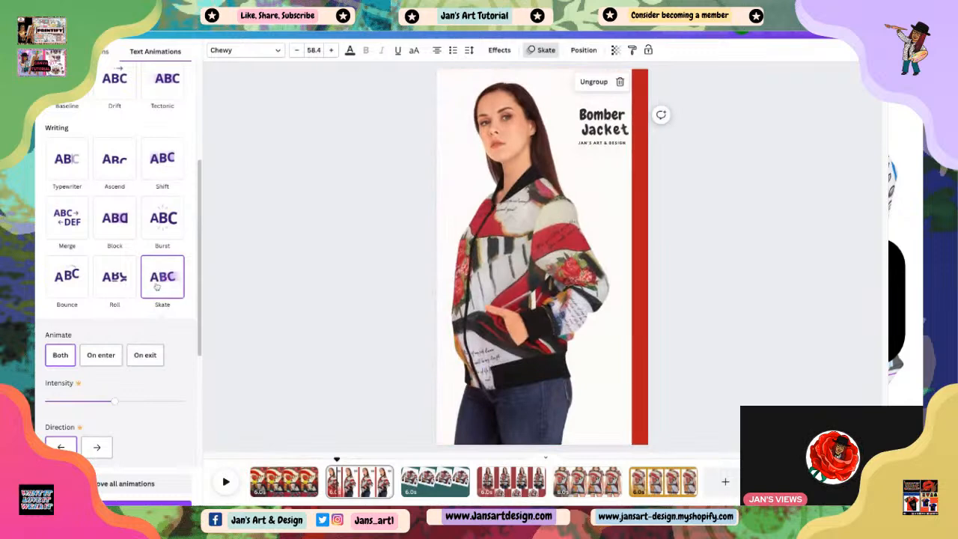
click(266, 247)
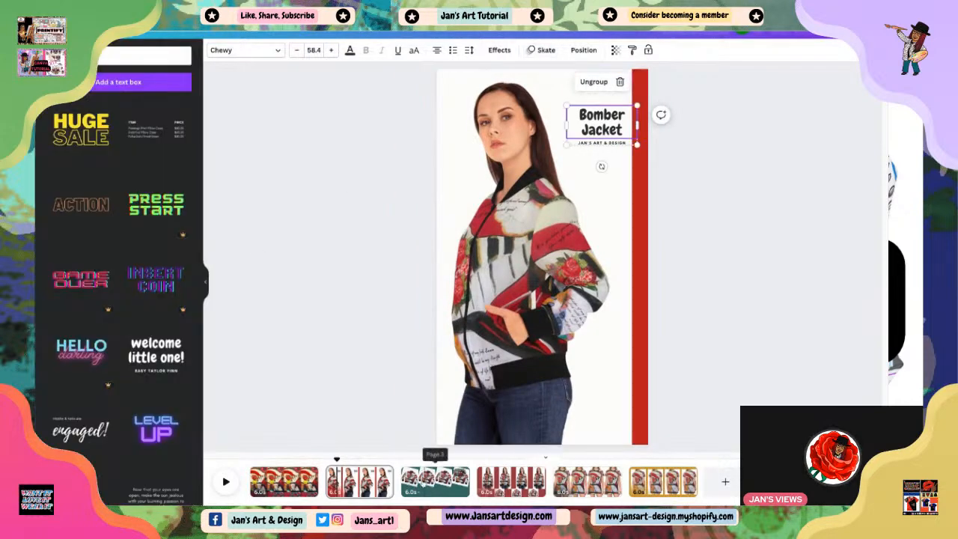
click(433, 481)
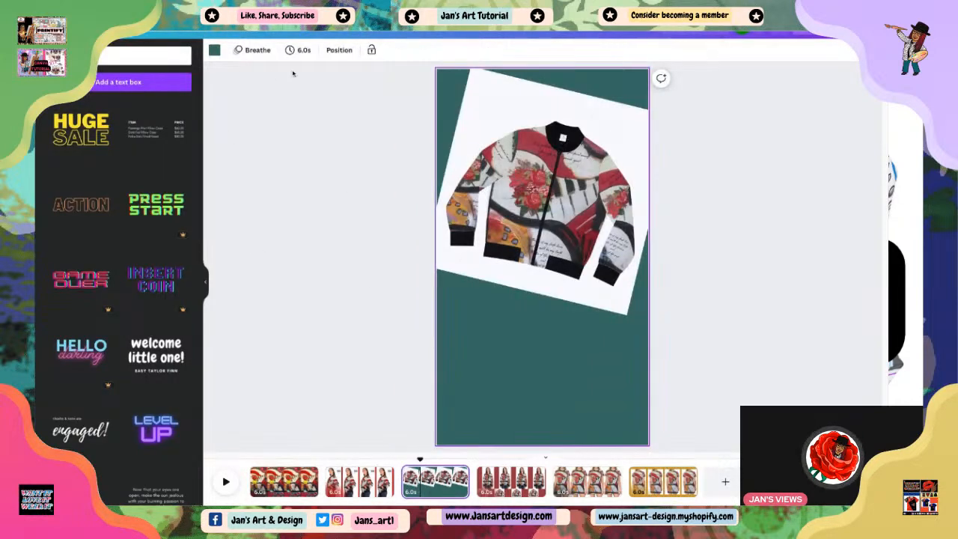
Add the "welcome little one!" text combination below the jacket on the third page and replace its main line with "Wearable Art".
click(156, 352)
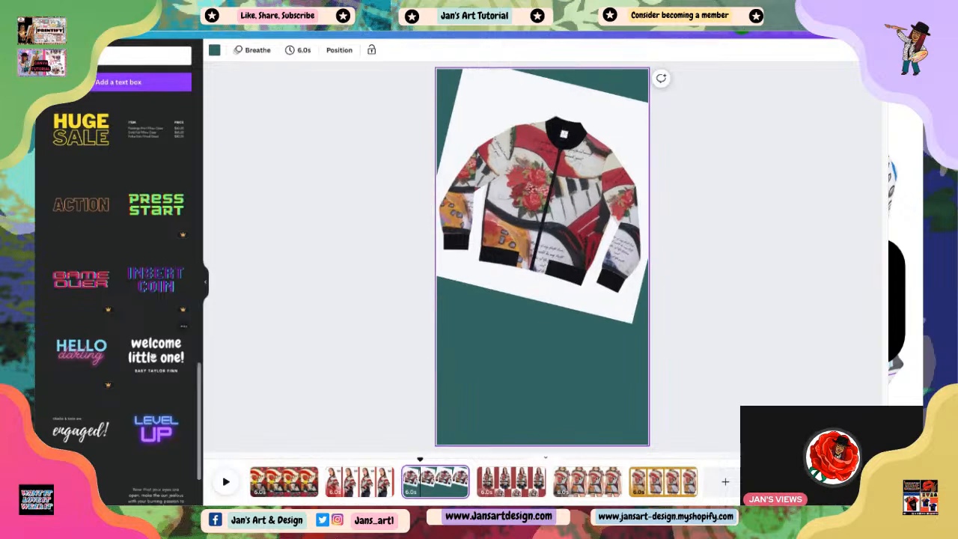
drag(542, 255, 507, 366)
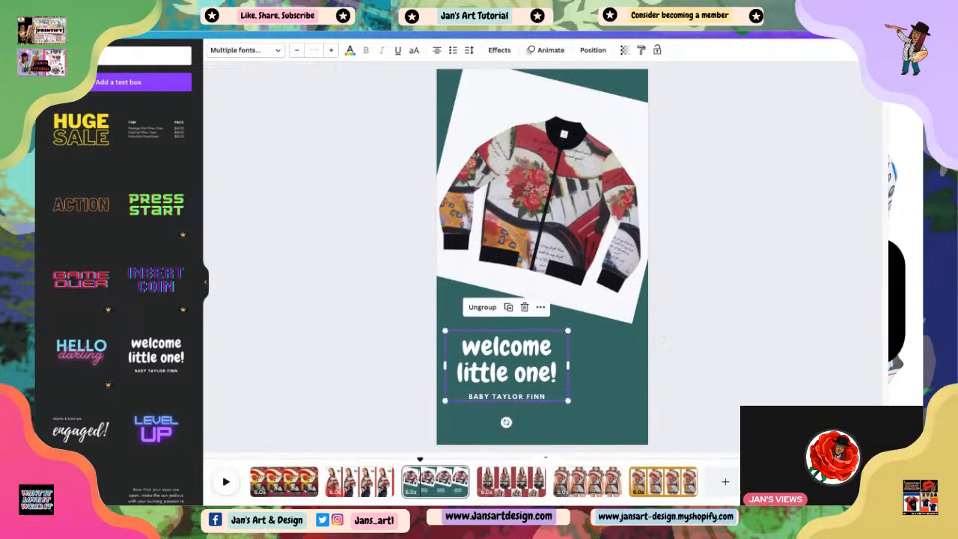
click(560, 380)
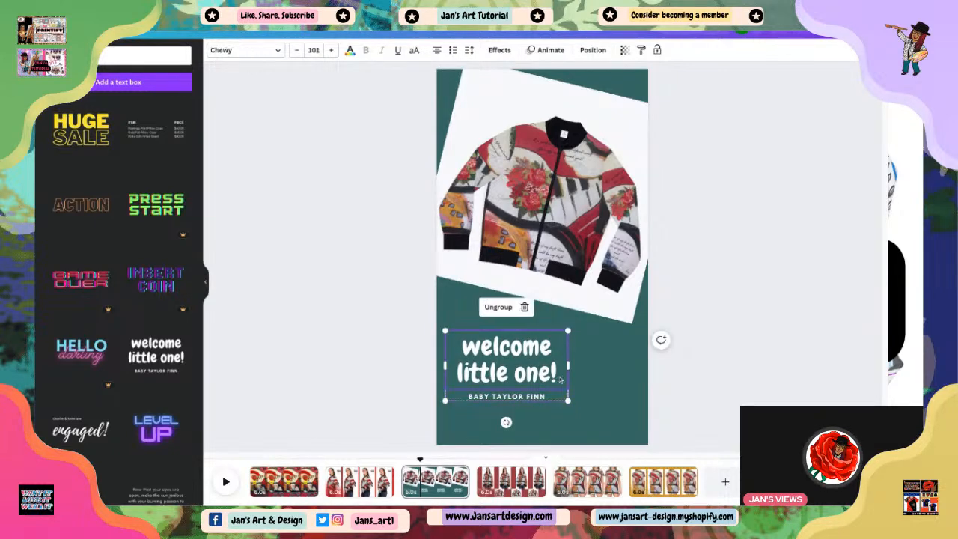
click(561, 380)
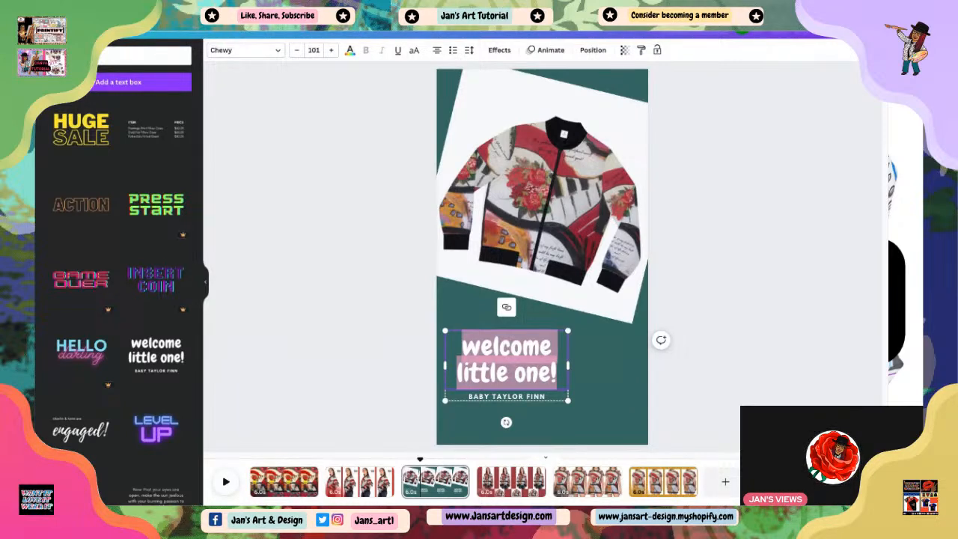
text(Wea)
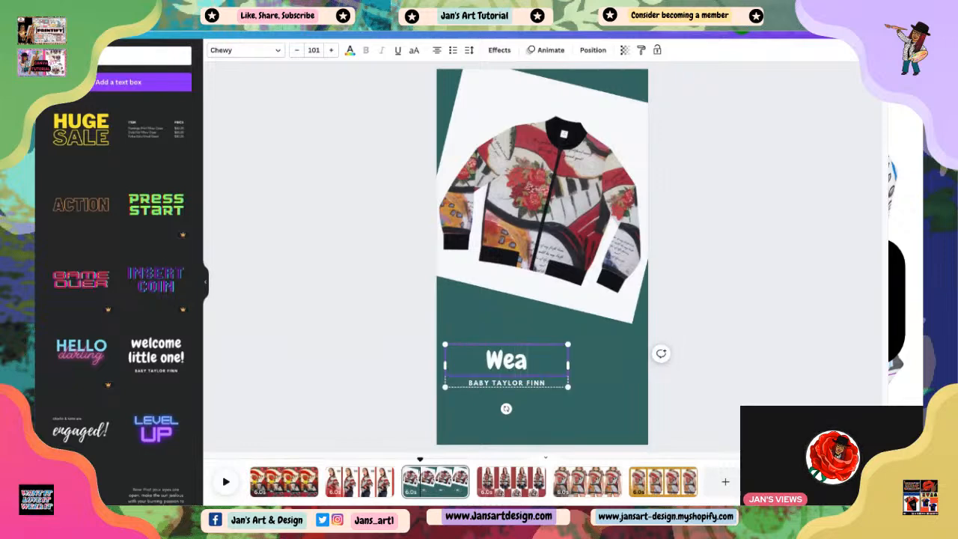
text(rable Art)
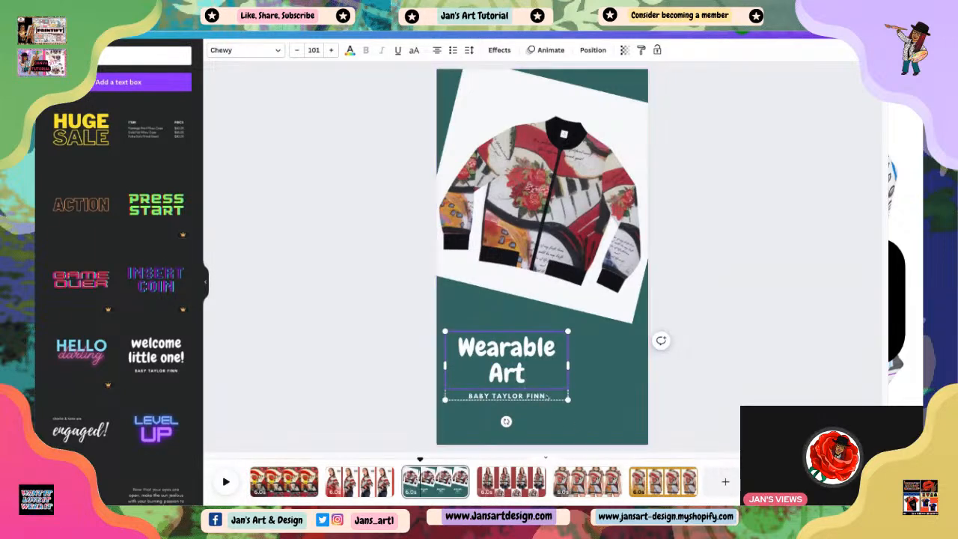
Replace the small subtitle under "Wearable Art" with "JAN'S ART & DESIGN".
click(550, 398)
double_click(549, 397)
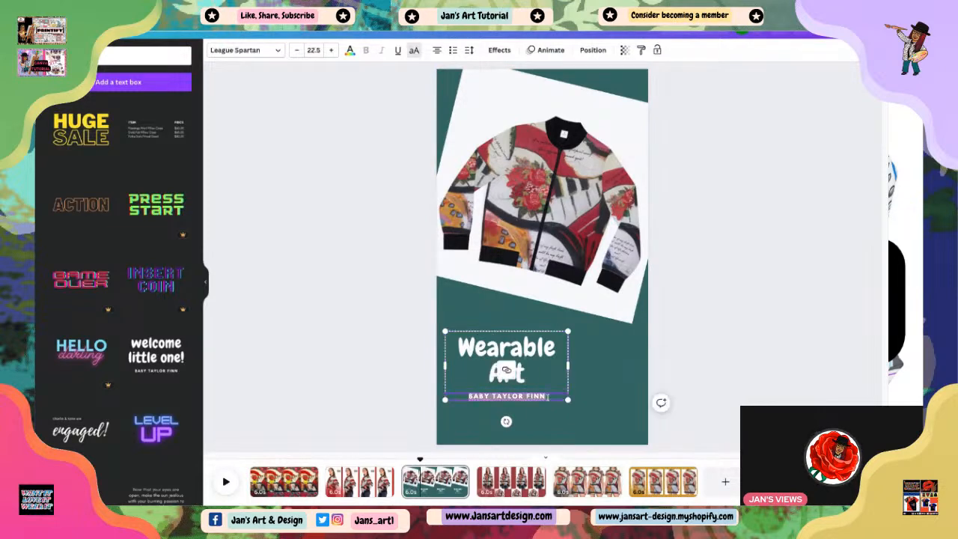
text(JAN'S)
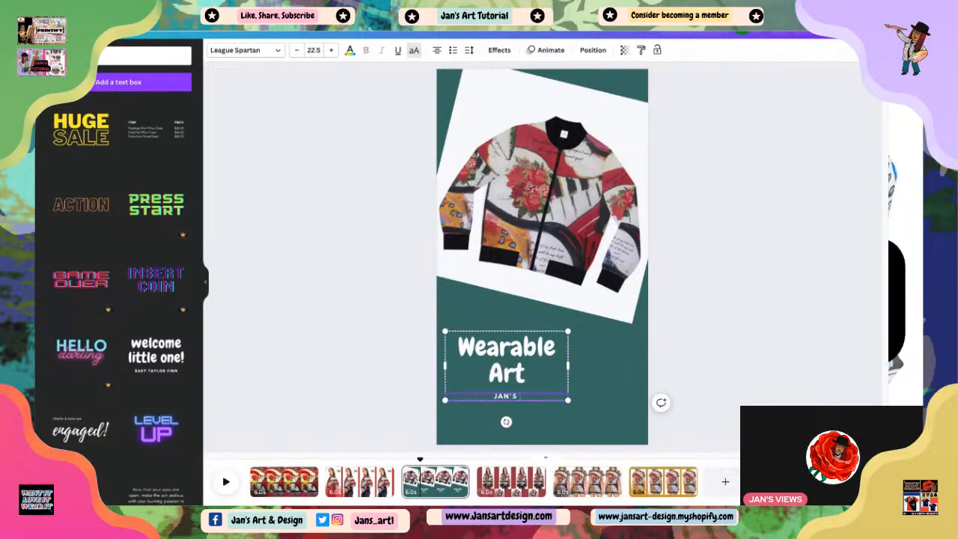
text( ART & DESIGN)
click(763, 276)
Shrink the "Wearable Art" text group slightly and move it lower in the green area beneath the jacket.
drag(516, 364, 521, 373)
drag(575, 410, 556, 400)
drag(527, 379, 536, 392)
click(780, 381)
Apply the Background text effect to the "Wearable Art" title in black with roundness 50, spread 50 and transparency 100.
click(518, 392)
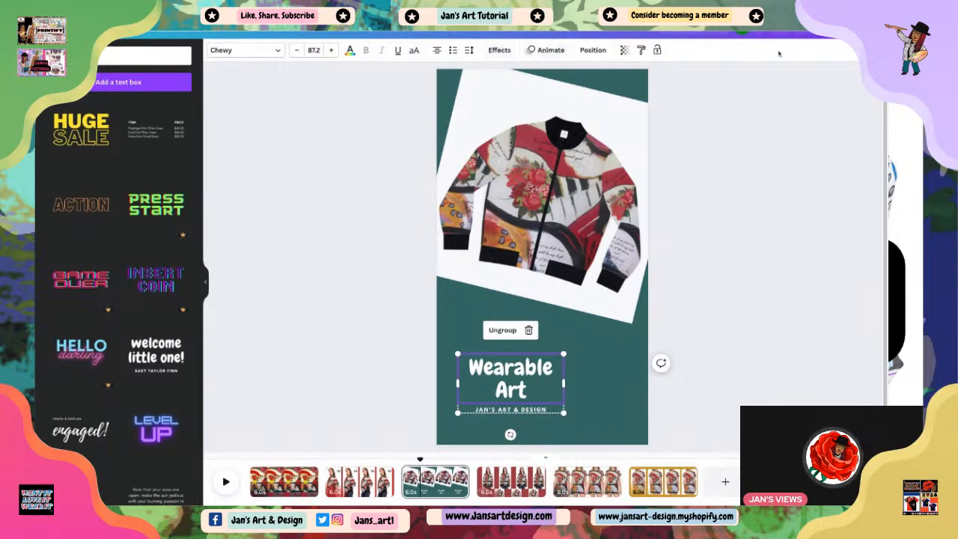
click(500, 51)
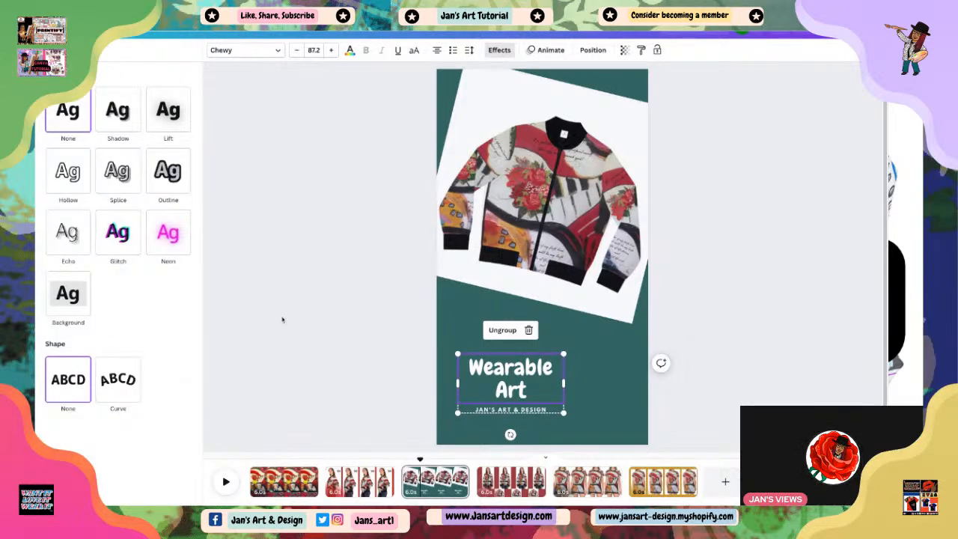
click(73, 307)
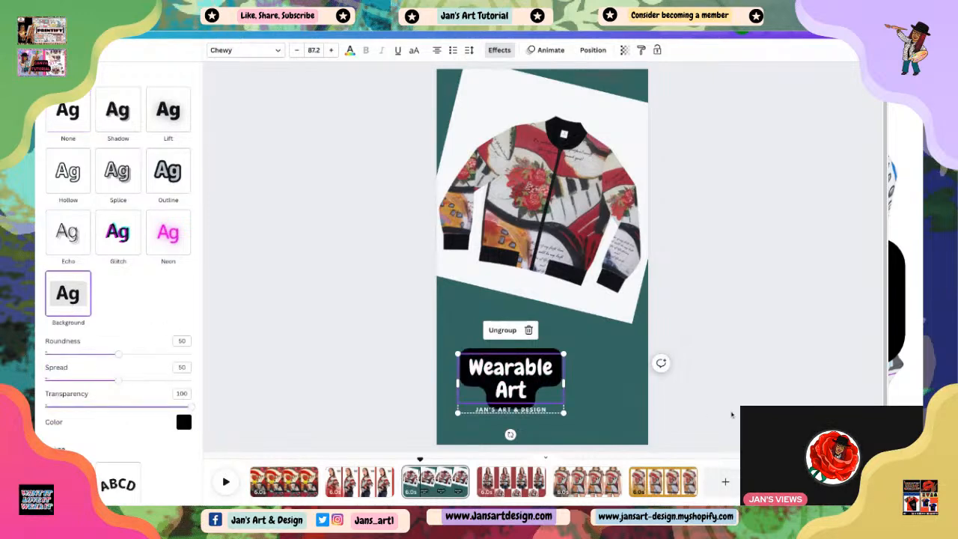
click(731, 415)
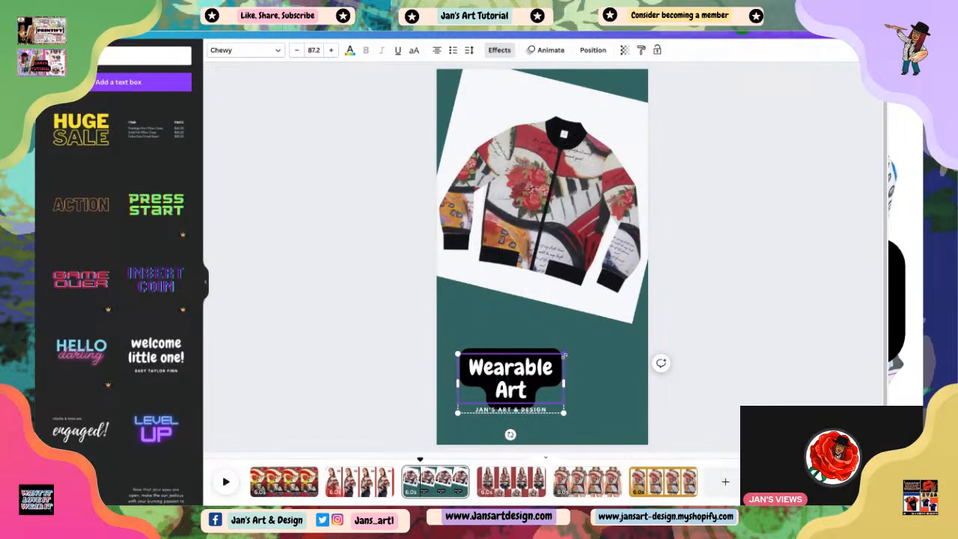
Shrink the "Wearable Art" text group until the title's font size is 75, and move it closer to the page's lower edge.
drag(565, 353, 549, 362)
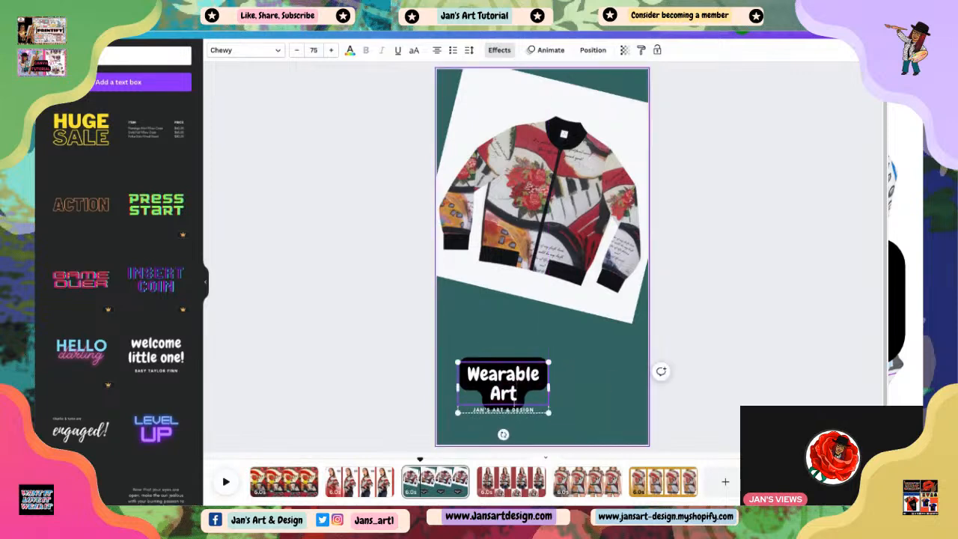
click(560, 380)
mouse_move(518, 384)
mouse_down()
mouse_move(510, 384)
mouse_move(515, 393)
mouse_up()
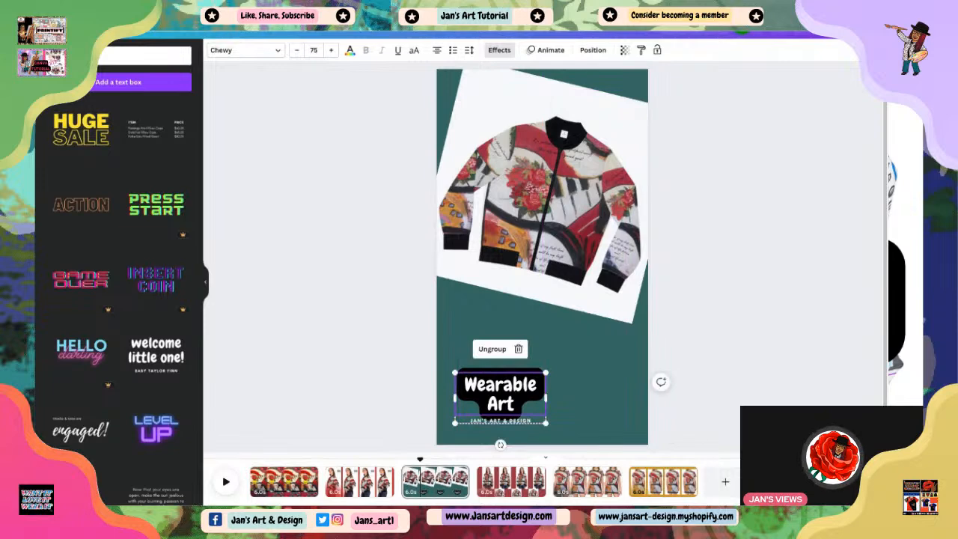
click(732, 395)
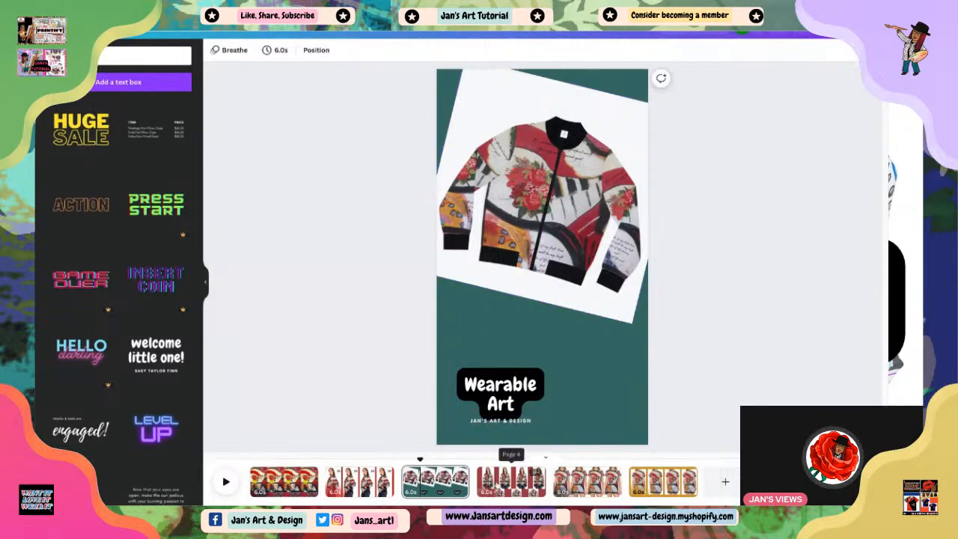
Add the "welcome little one!" text combination to the fourth page and shrink it beside the model's head, with the main line at about 59.2.
click(496, 485)
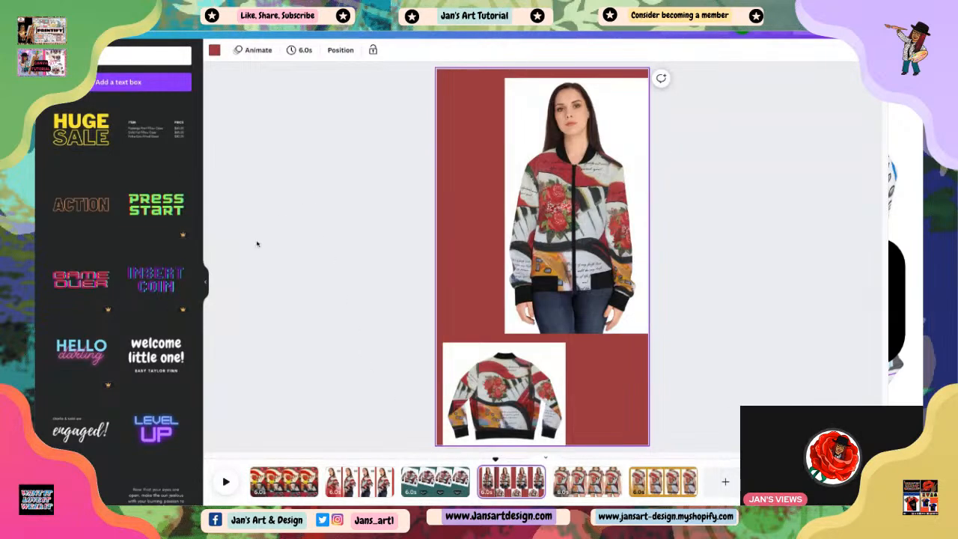
click(156, 351)
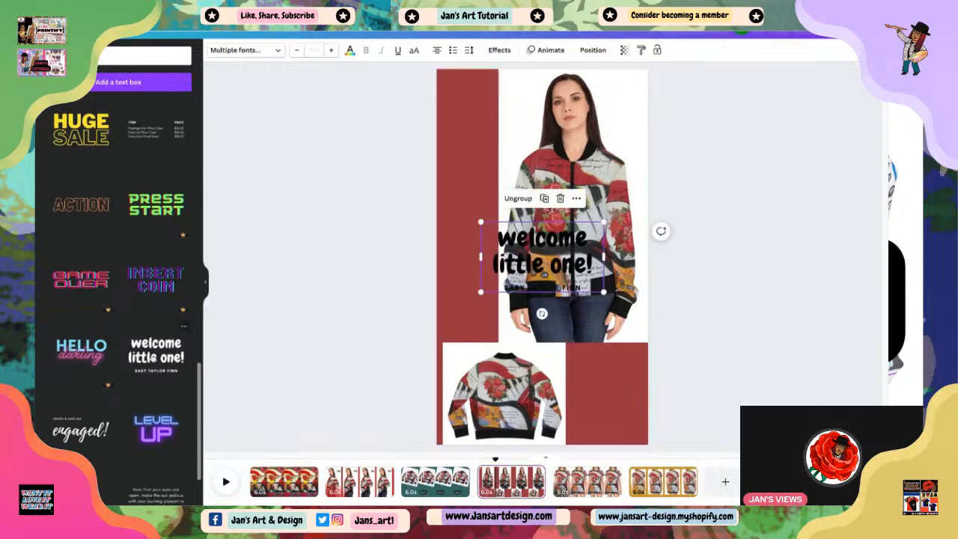
drag(553, 250, 503, 116)
drag(553, 159, 501, 132)
drag(456, 107, 484, 108)
Replace the main line of the fourth page's text combination with "Abstract Art".
click(522, 117)
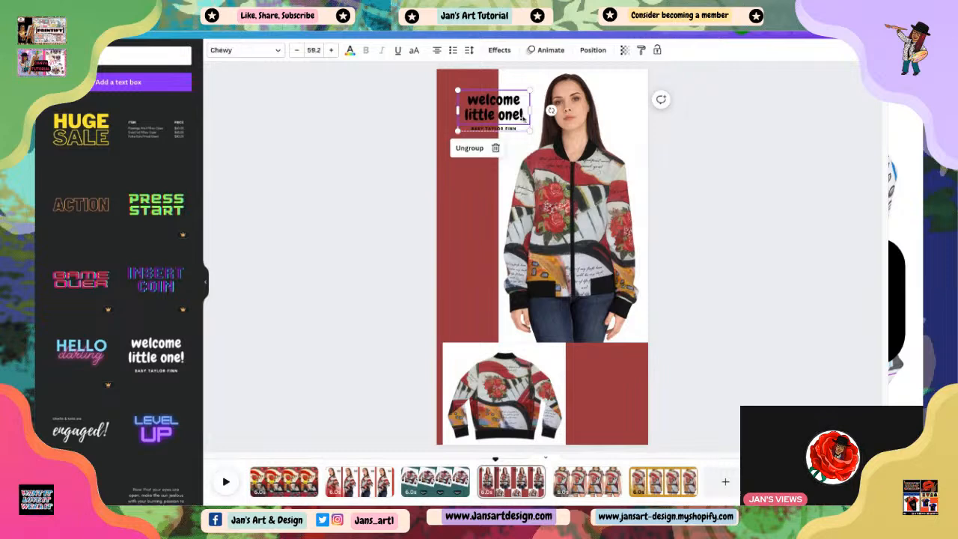
click(523, 118)
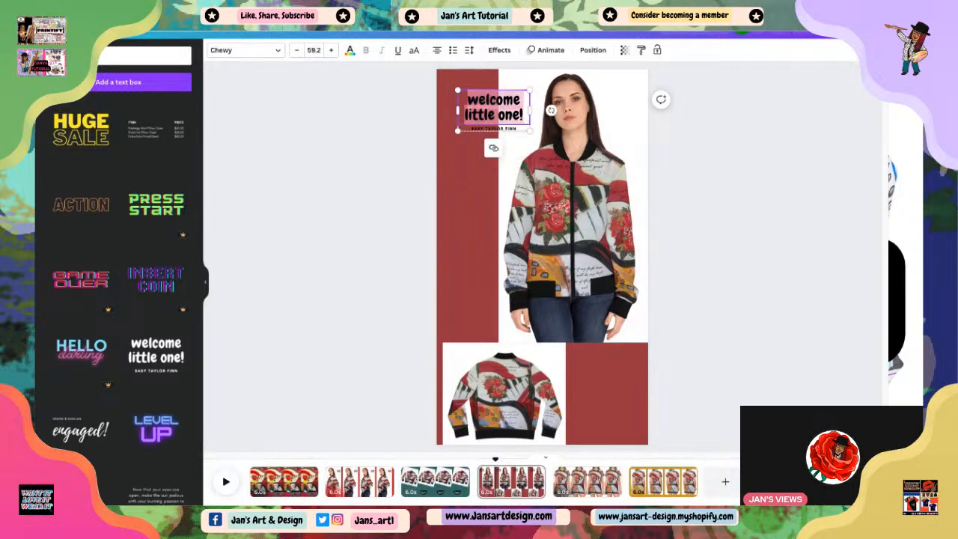
text(Abstract A)
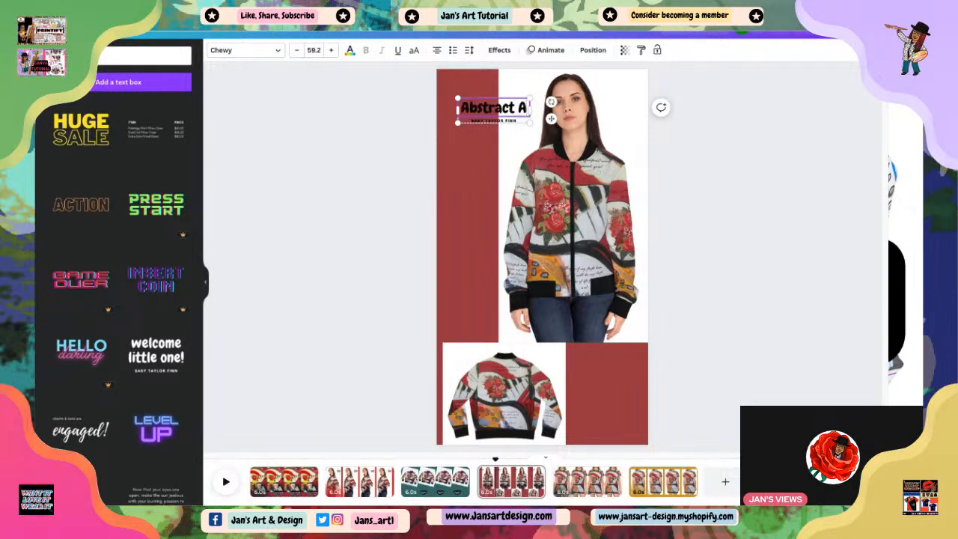
text(rt)
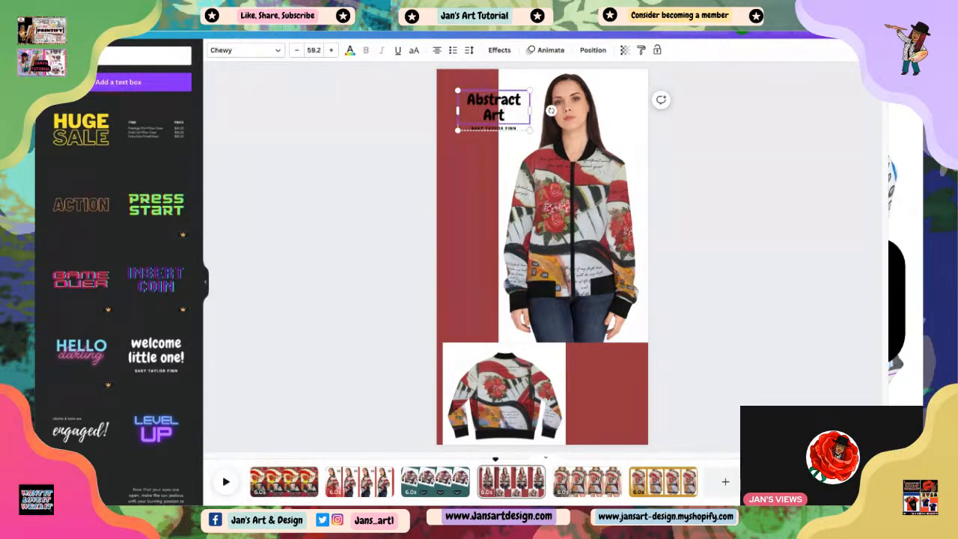
Replace the subtitle under "Abstract Art" with "JAN'S ART & DESIGN" and move the text group slightly lower.
click(515, 129)
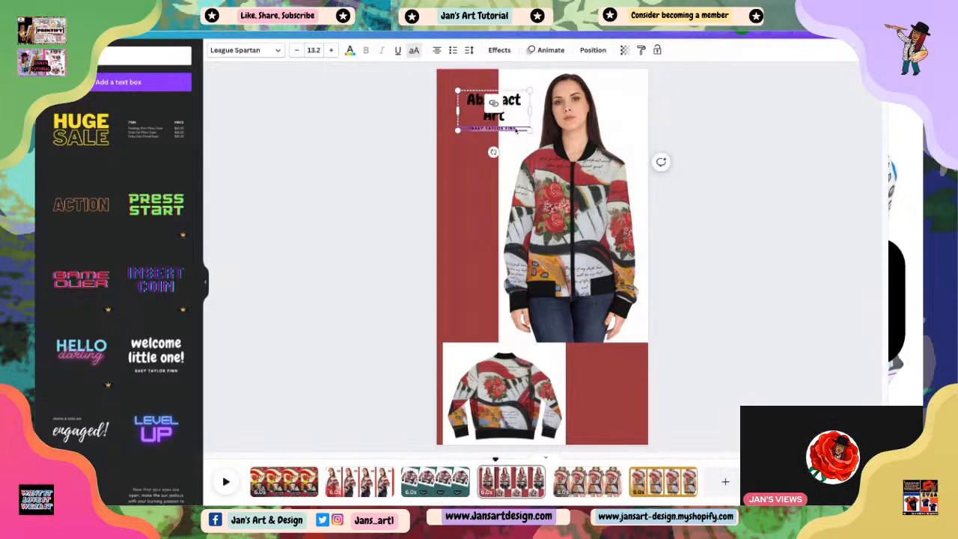
key(BackSpace)
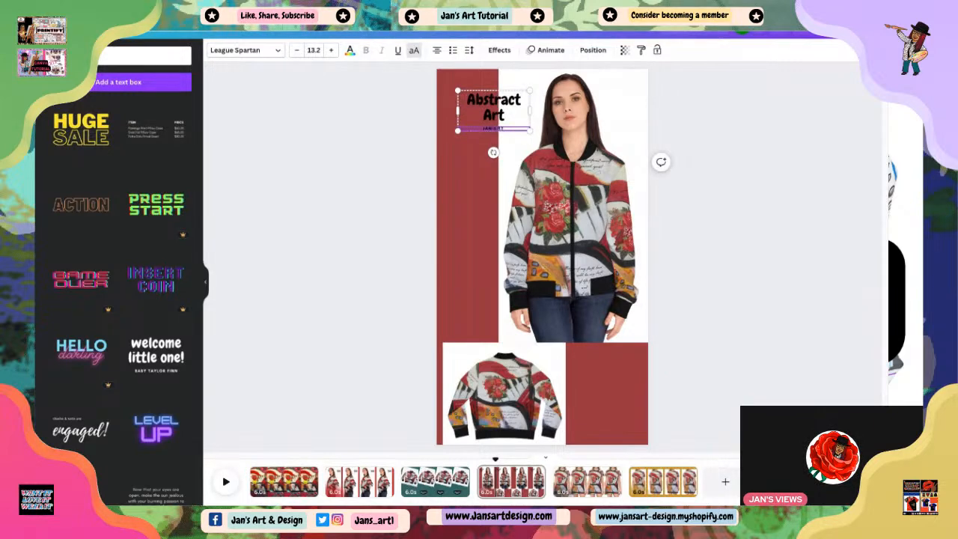
text(JAN'S ART )
text(DESIGN)
click(686, 209)
click(493, 116)
drag(494, 116, 494, 119)
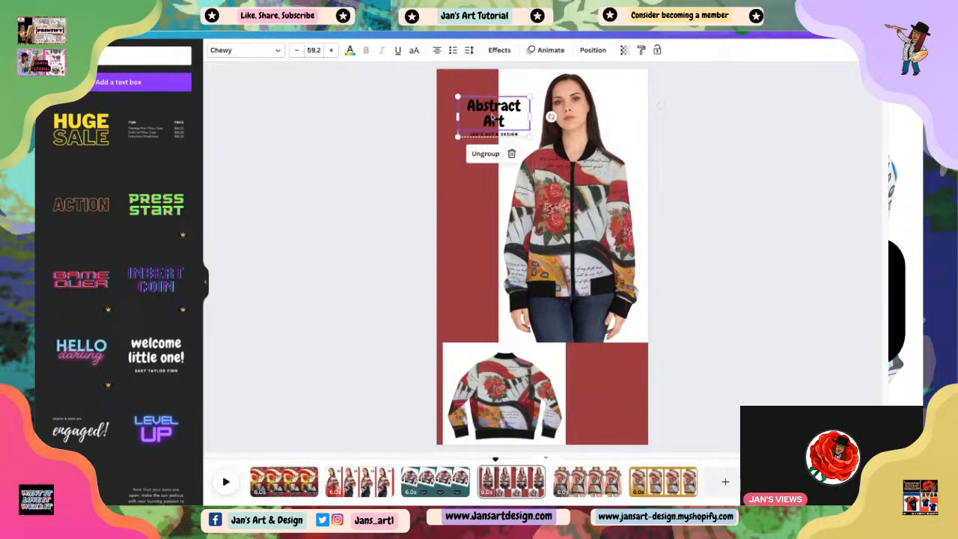
click(719, 197)
Apply the Roll text animation to the "Abstract Art" title.
click(492, 111)
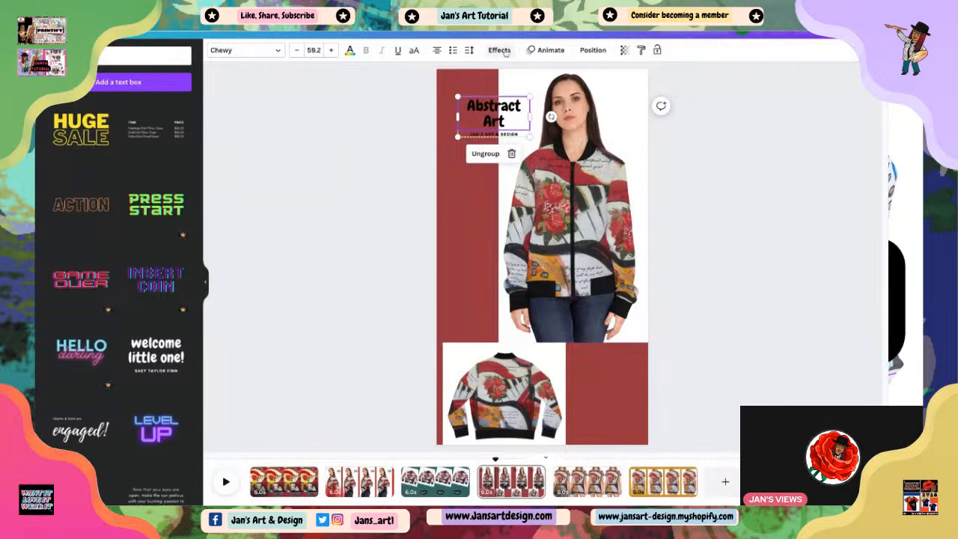
click(546, 50)
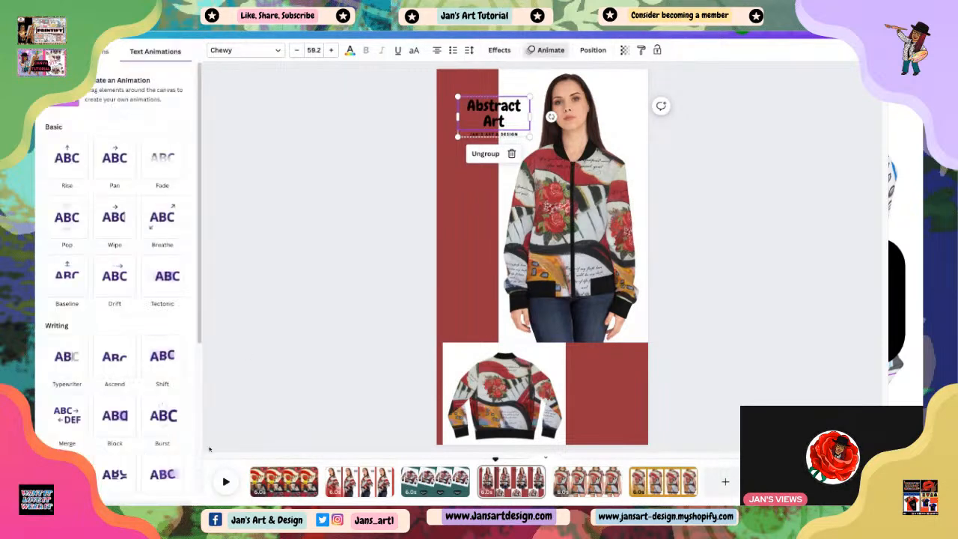
scroll(161, 417, down, 3)
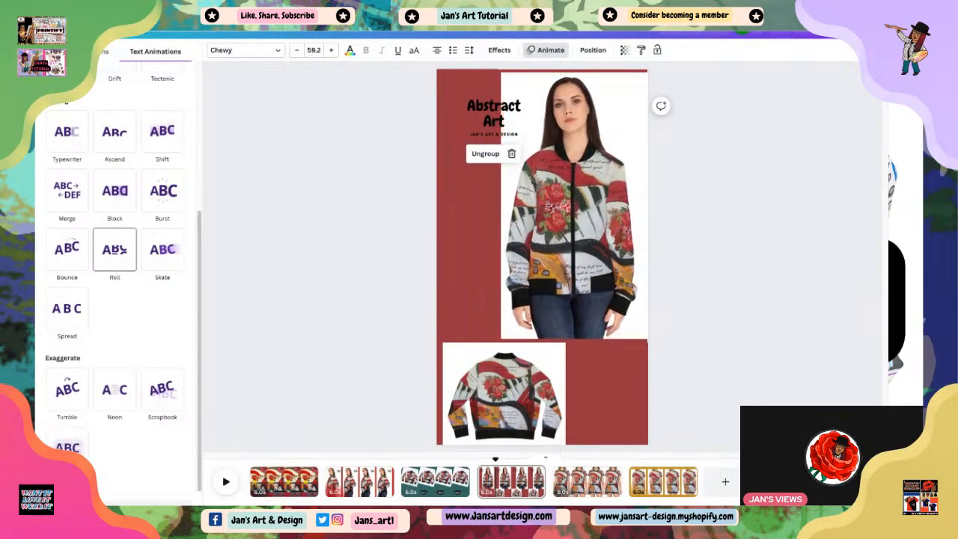
click(115, 250)
click(315, 266)
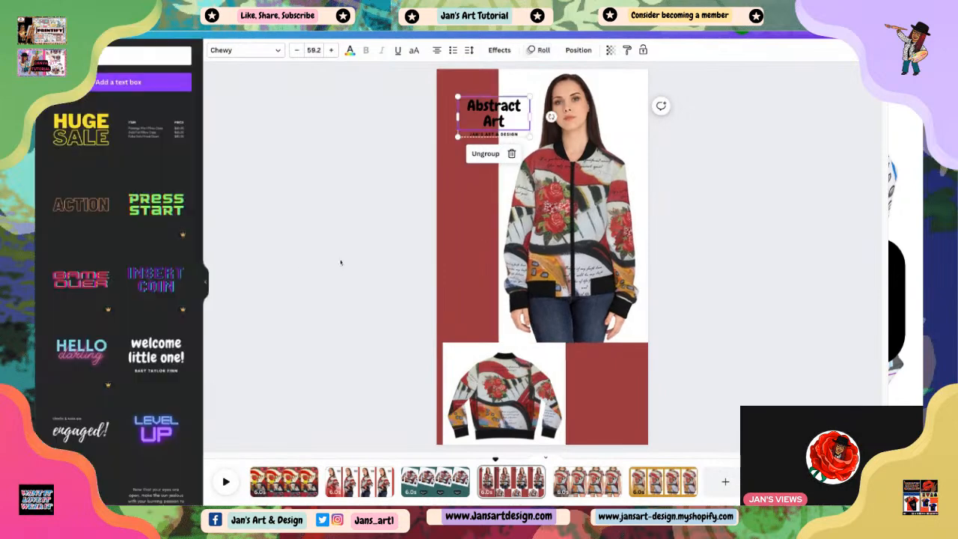
Add the "welcome little one!" text combination to the fifth page and shrink it over the upper left of the dress.
click(587, 482)
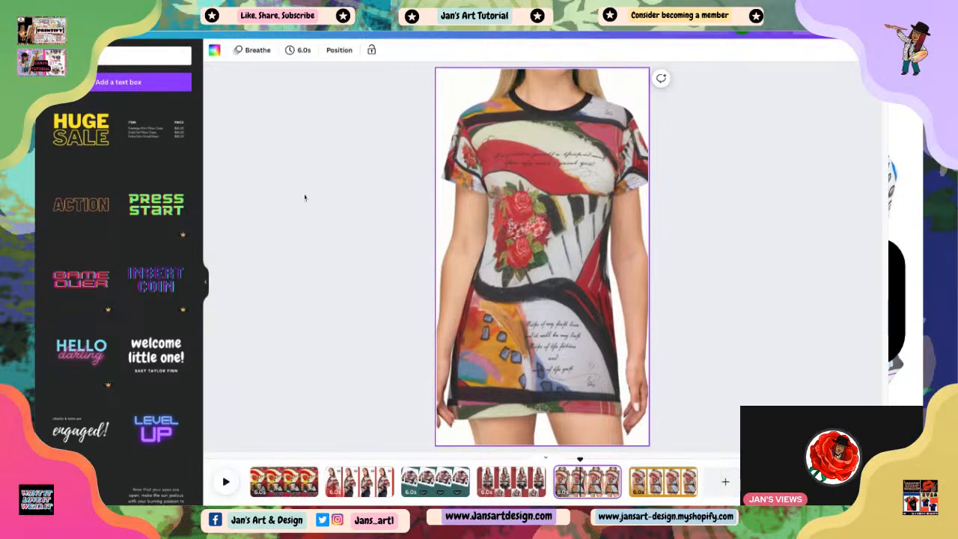
click(157, 356)
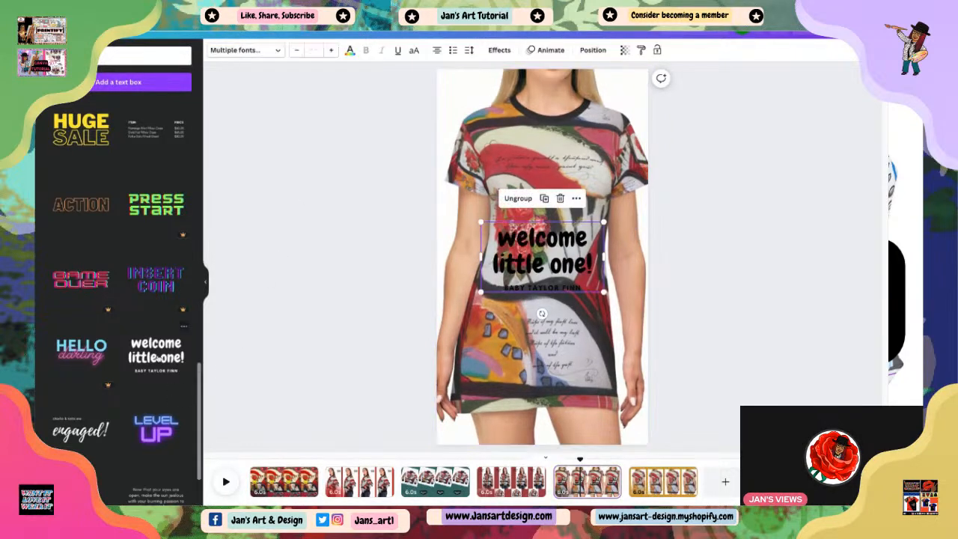
drag(604, 292, 507, 146)
right_click(507, 146)
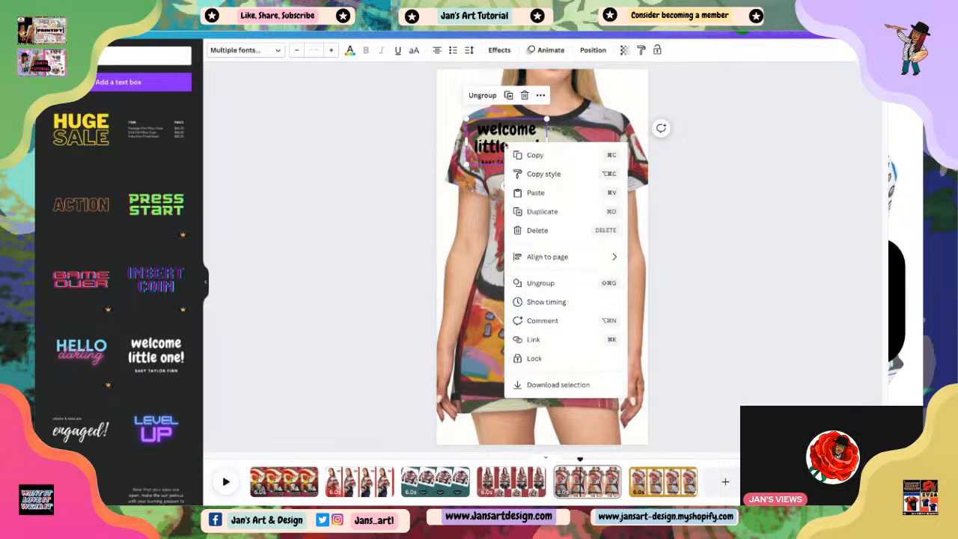
click(739, 269)
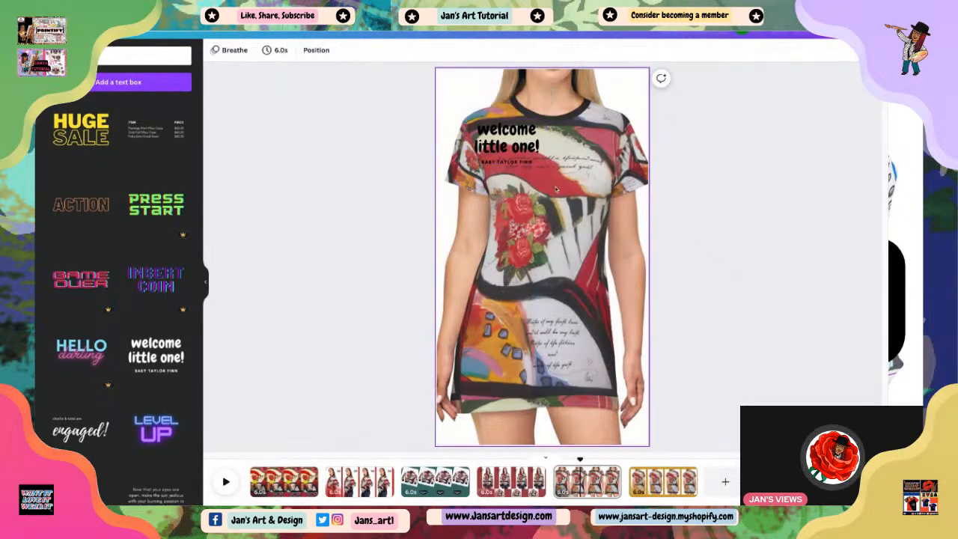
Replace the "welcome little one!" heading on the fifth page with "Jan's Art & Design".
click(541, 151)
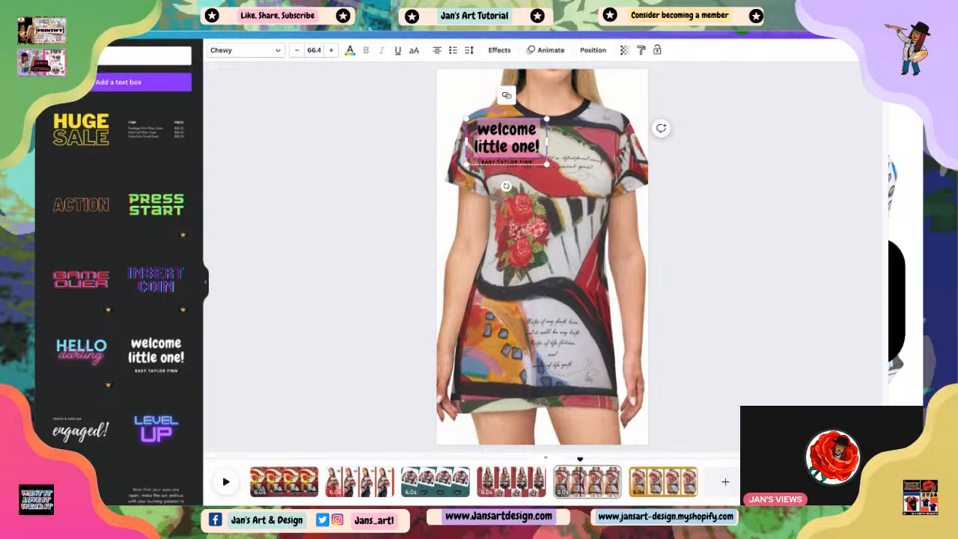
text(Jan)
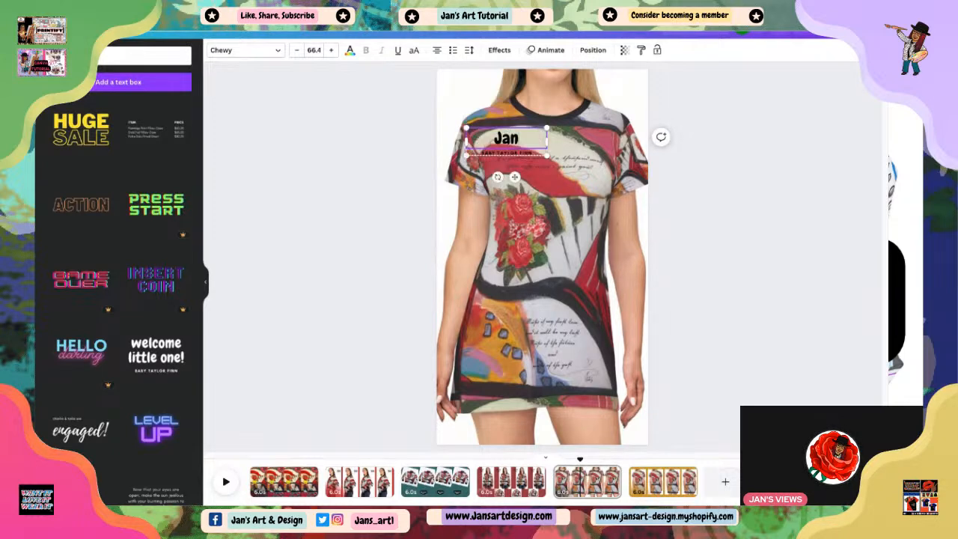
text('s)
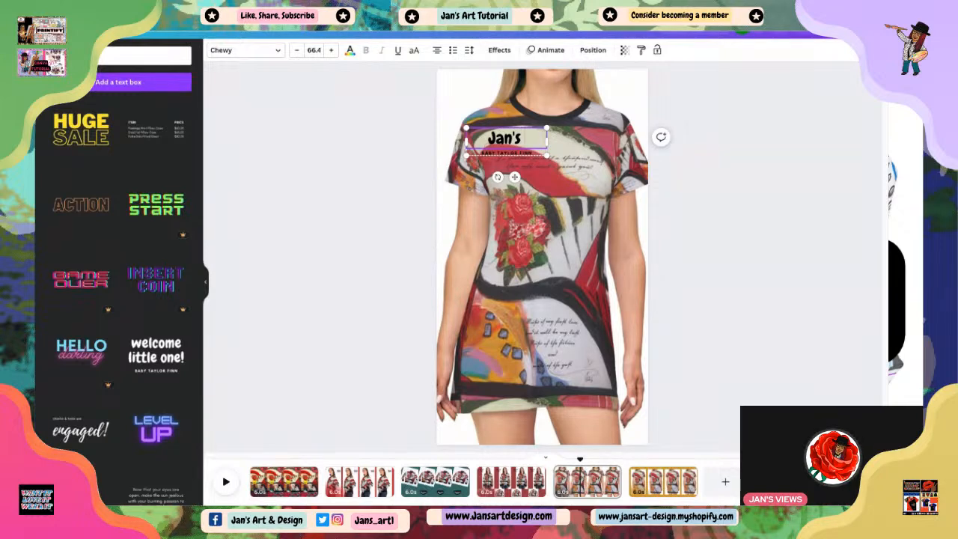
text( Art)
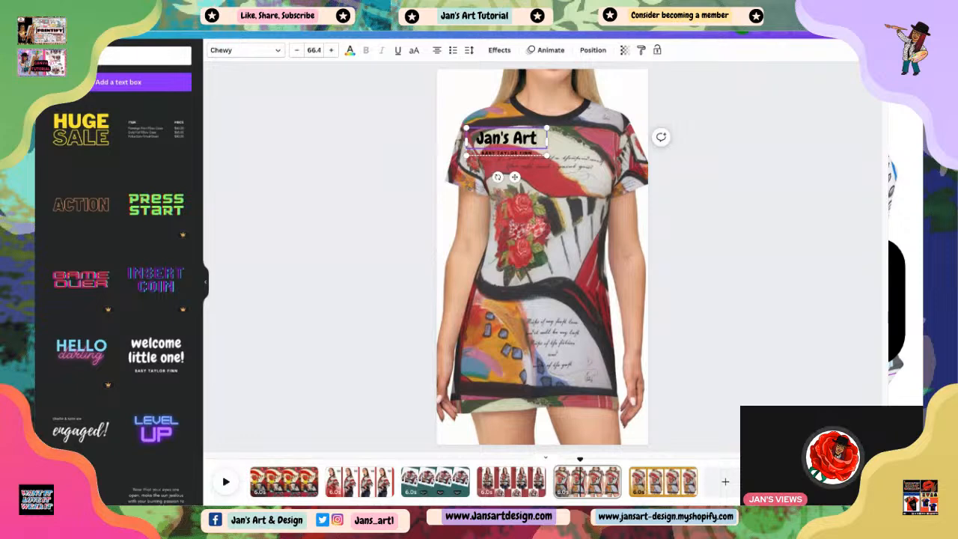
text( &)
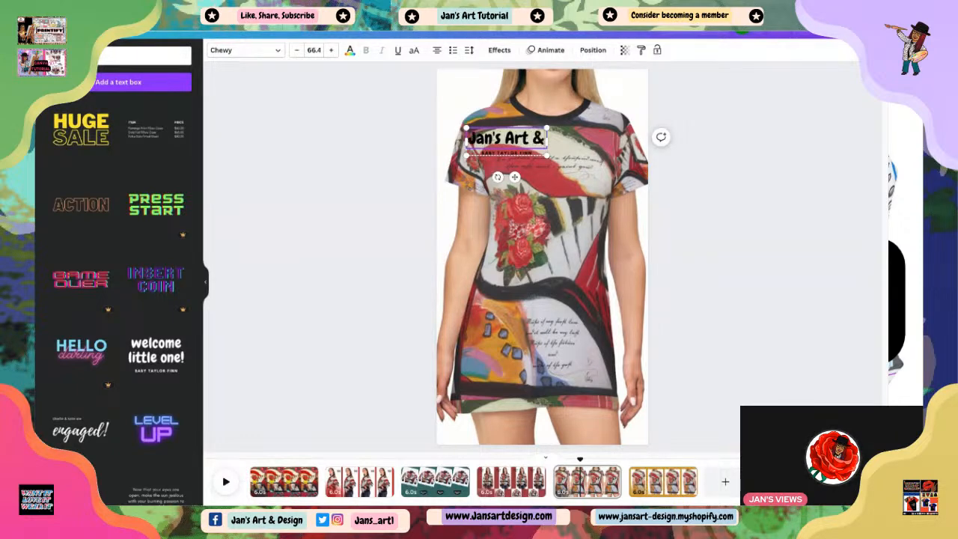
text( Details)
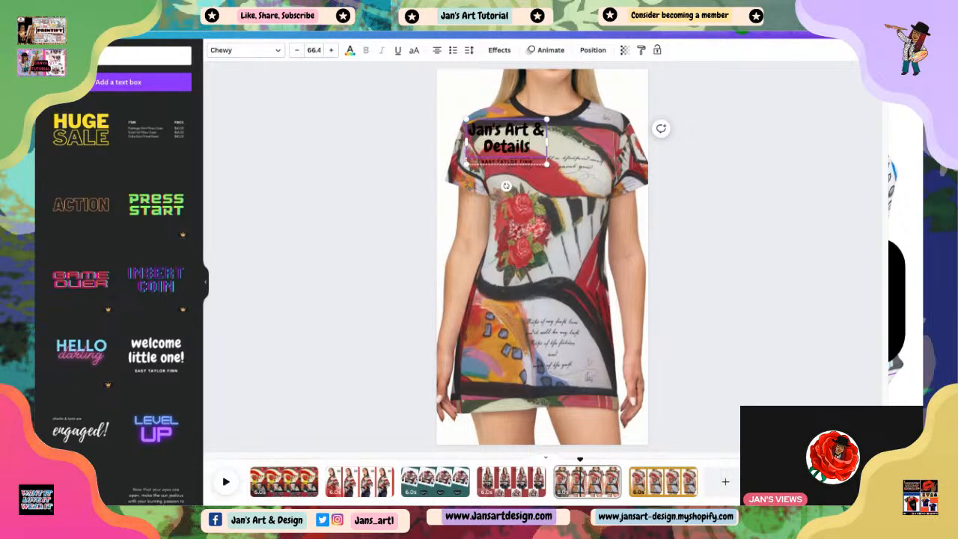
key(BackSpace)
key(BackSpace)
key(BackSpace)
key(BackSpace)
key(BackSpace)
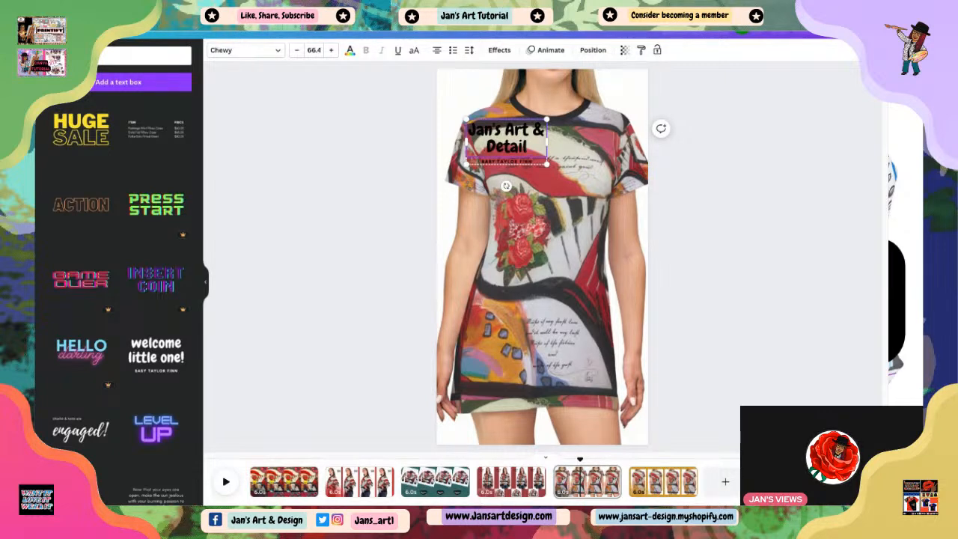
text(sign)
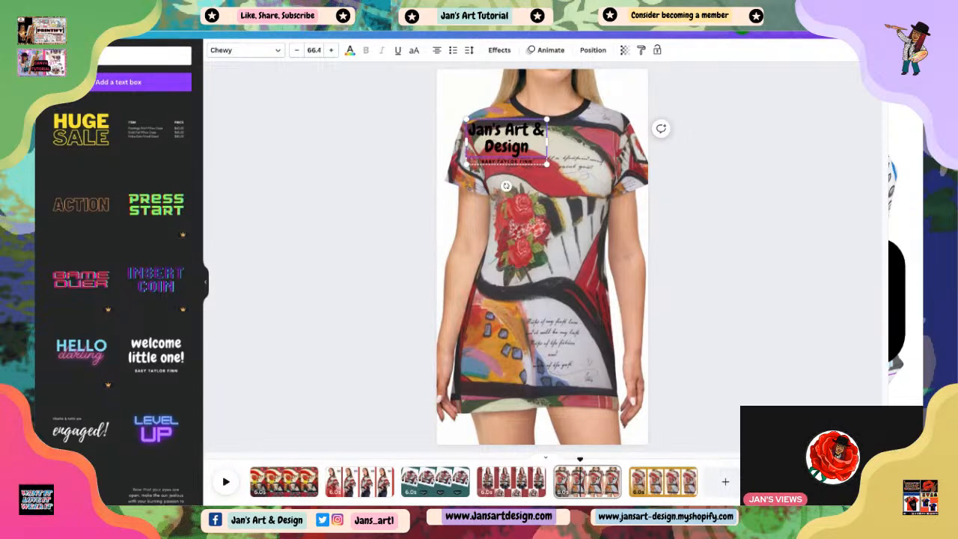
click(537, 166)
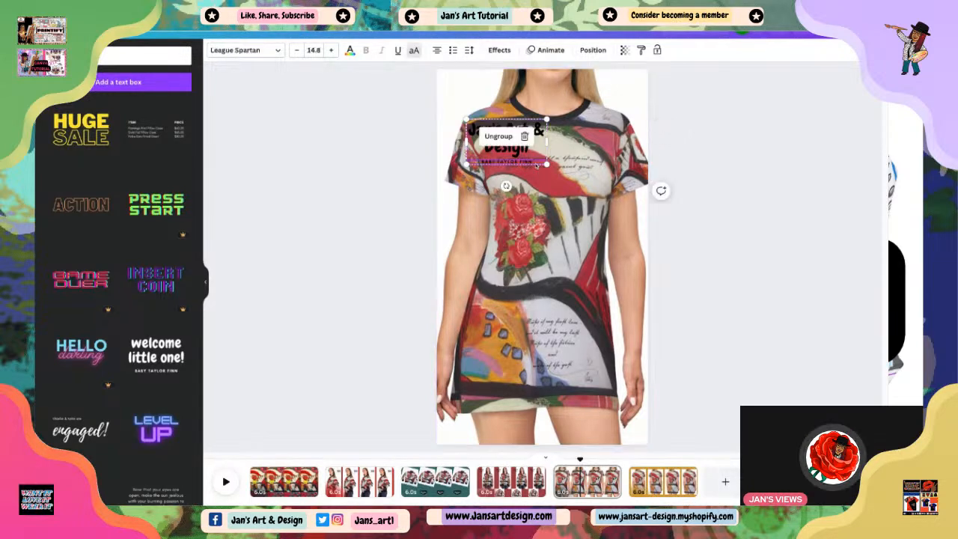
click(537, 166)
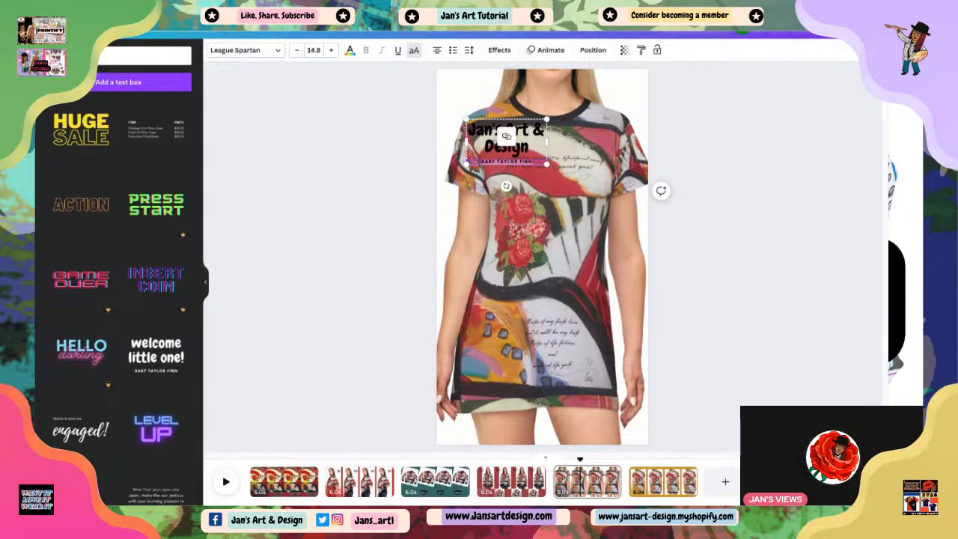
text(www)
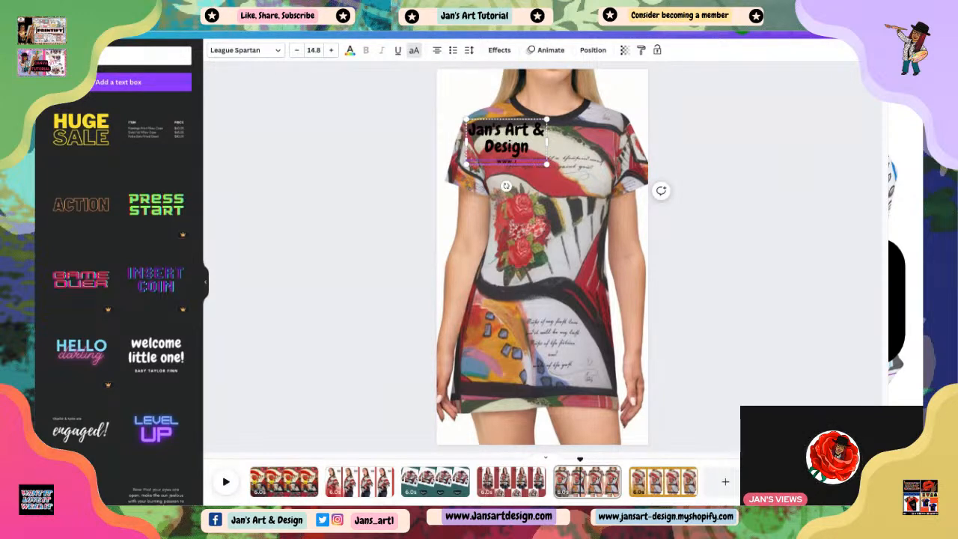
text(.jansartdesign.com)
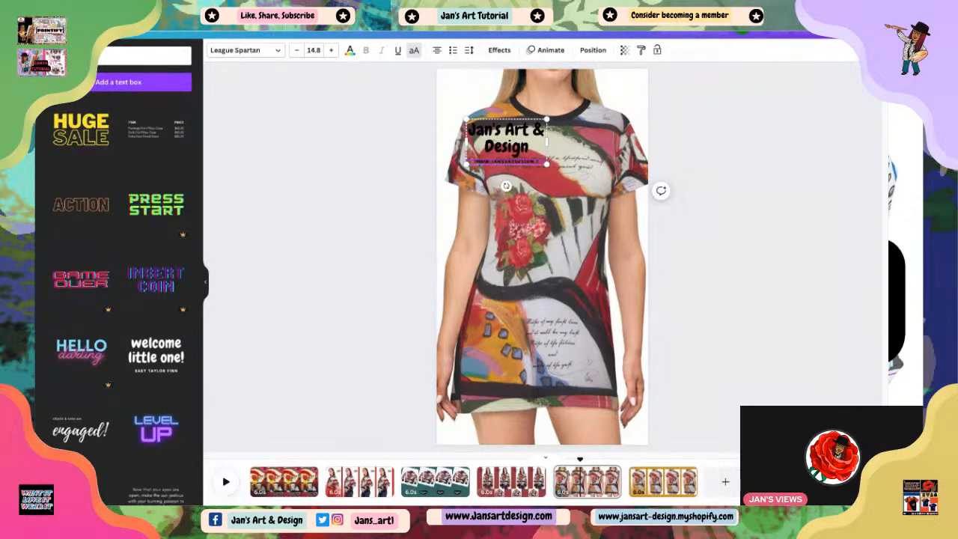
click(734, 301)
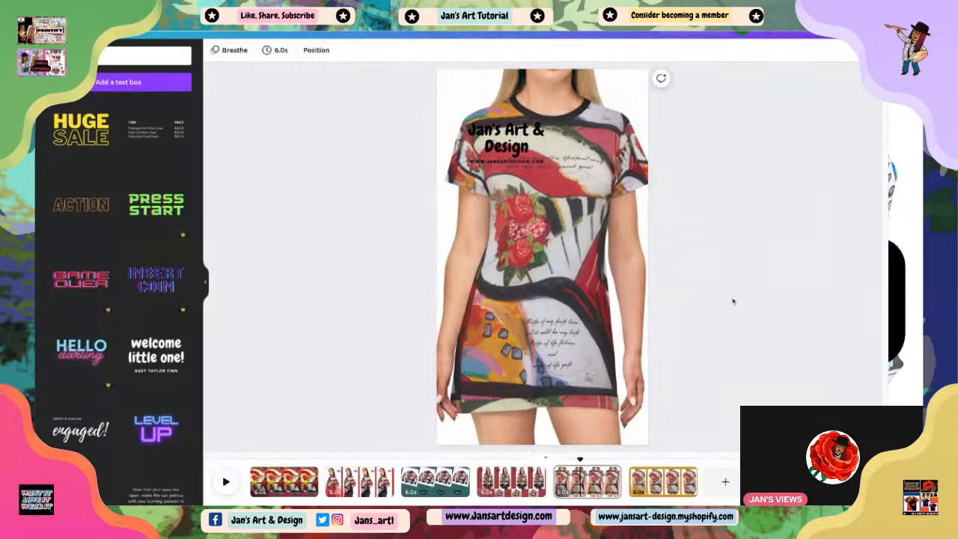
Shrink the "Jan's Art & Design" text group on the front-view dress page to font size 42.1 and place it in the page's lower-right corner.
drag(500, 148, 485, 357)
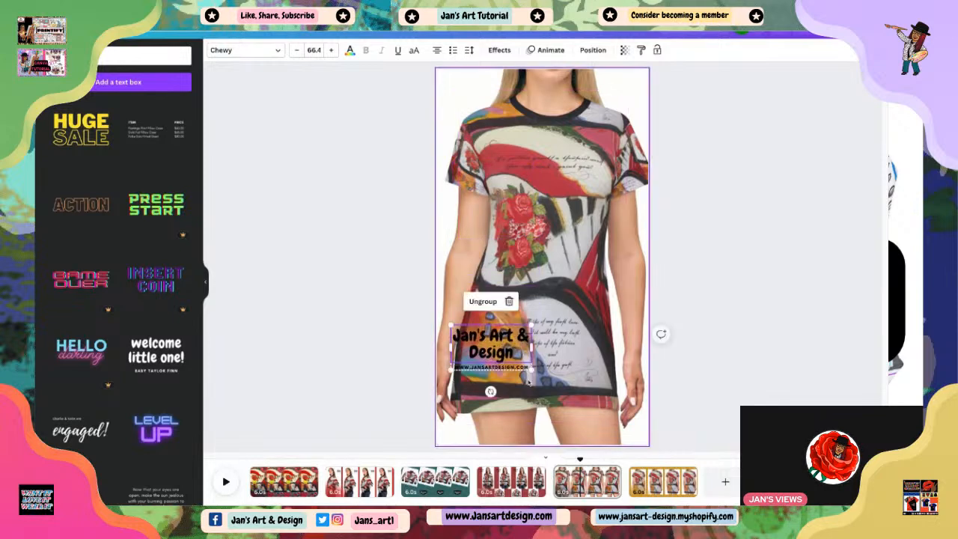
key(ctrl+z)
key(ctrl+z)
key(ctrl+z)
key(ctrl+z)
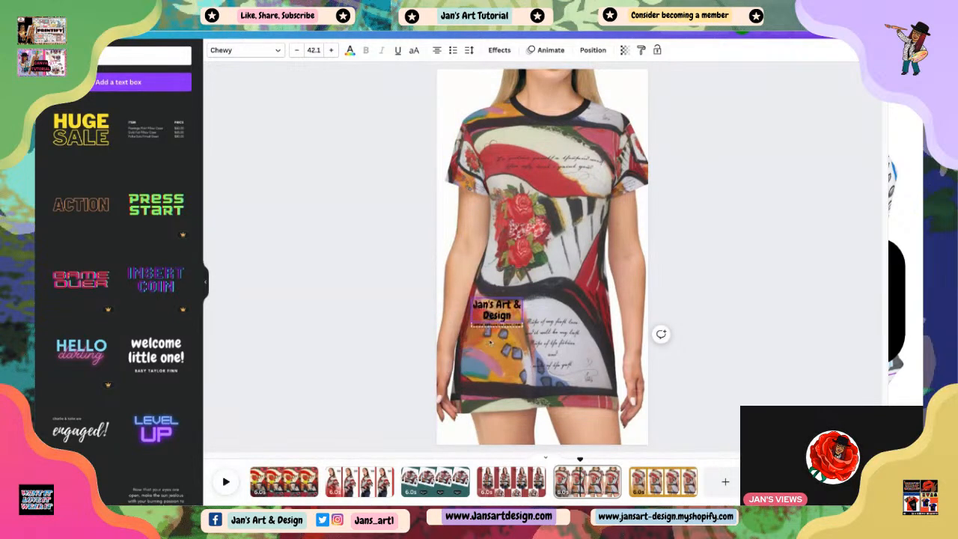
drag(506, 138, 605, 427)
click(708, 417)
click(604, 422)
click(686, 430)
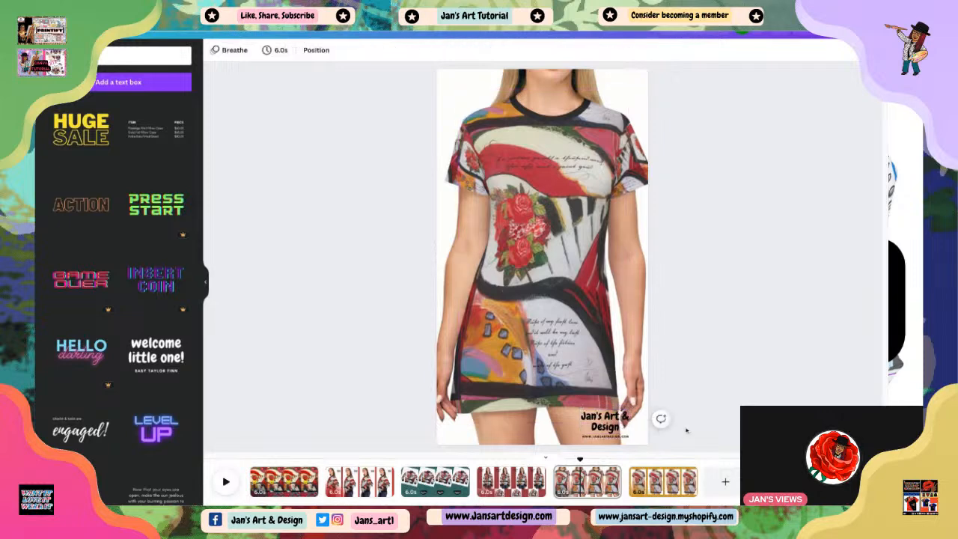
Apply the Roll writing animation to the "Jan's Art & Design" text group.
click(605, 422)
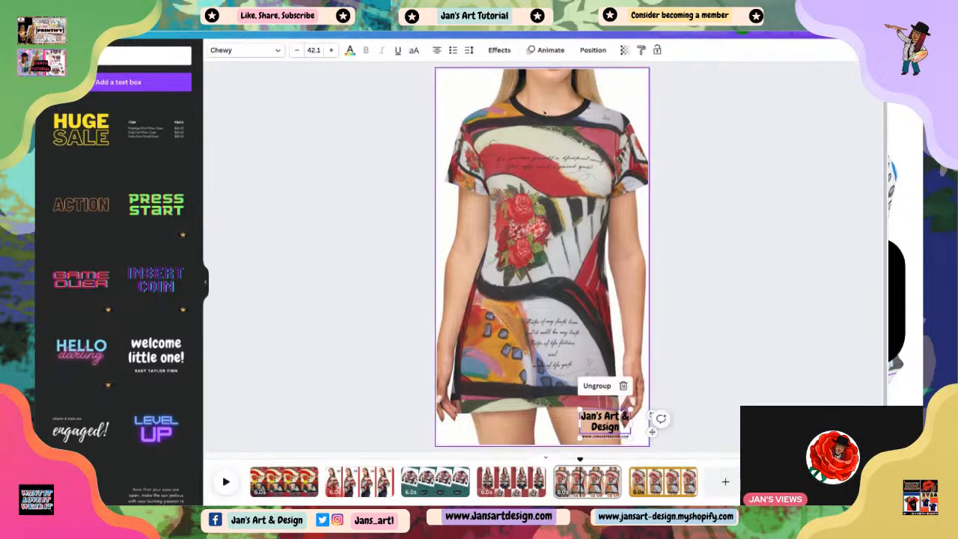
click(551, 50)
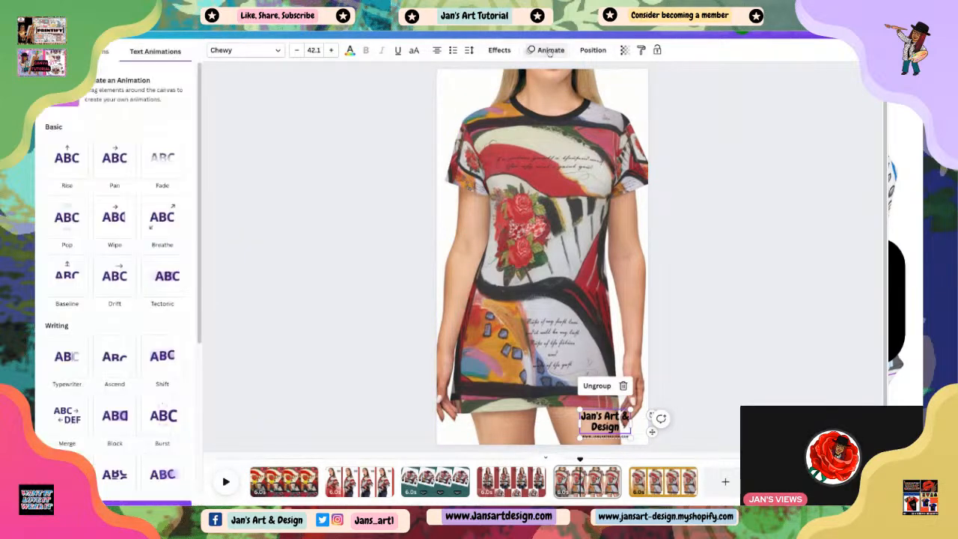
click(114, 474)
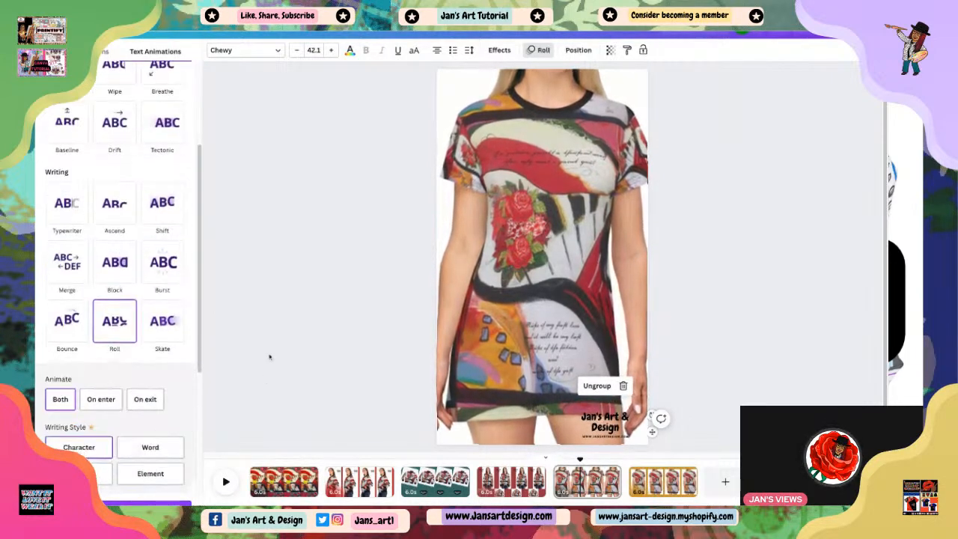
Add the "welcome little one!" font combination to the sixth page, which shows the dress from behind.
click(663, 482)
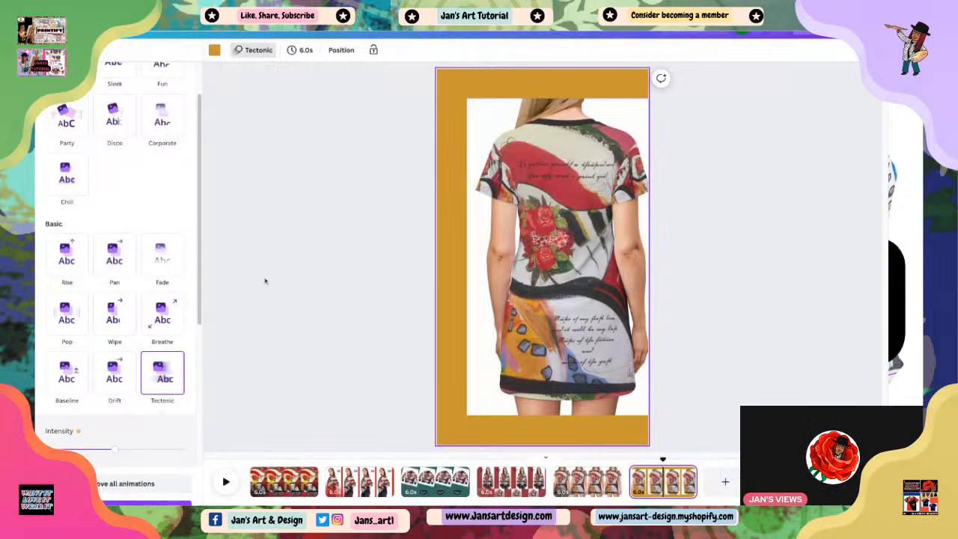
click(257, 257)
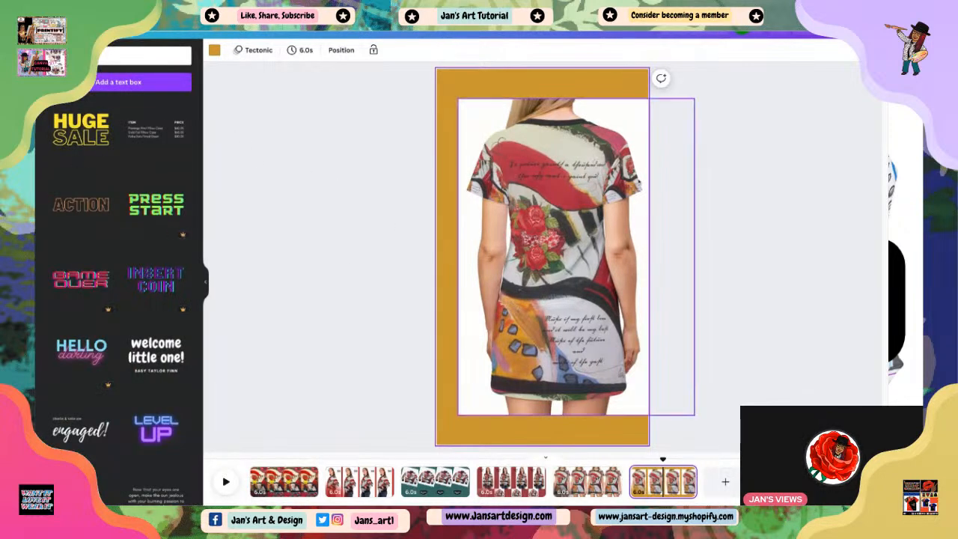
click(555, 193)
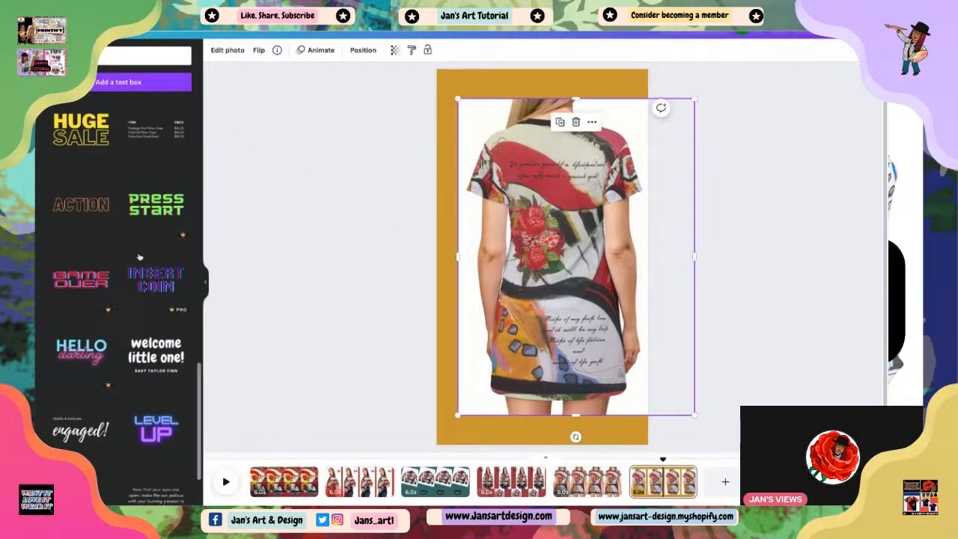
scroll(155, 202, down, 3)
click(150, 177)
Replace the "welcome little one!" headline with "Mini Skirt".
click(543, 253)
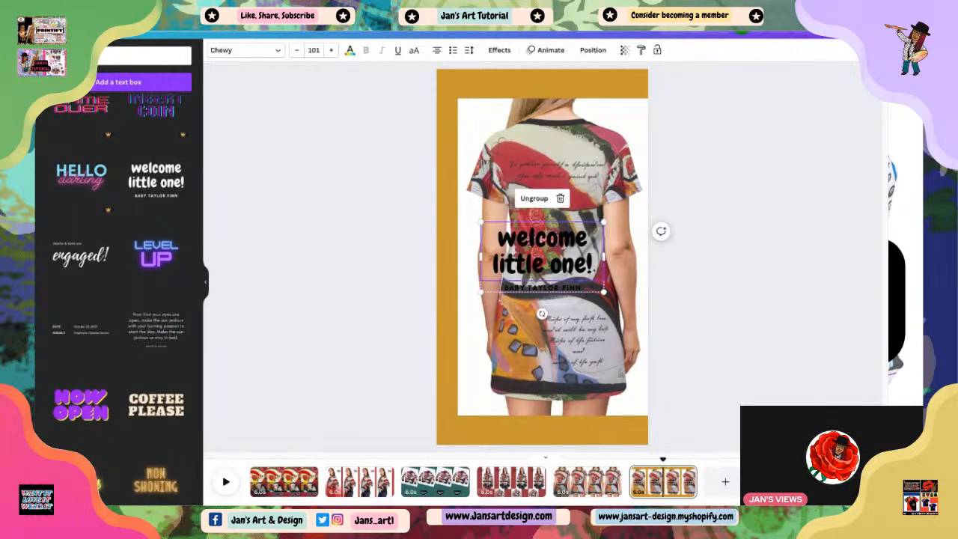
click(543, 252)
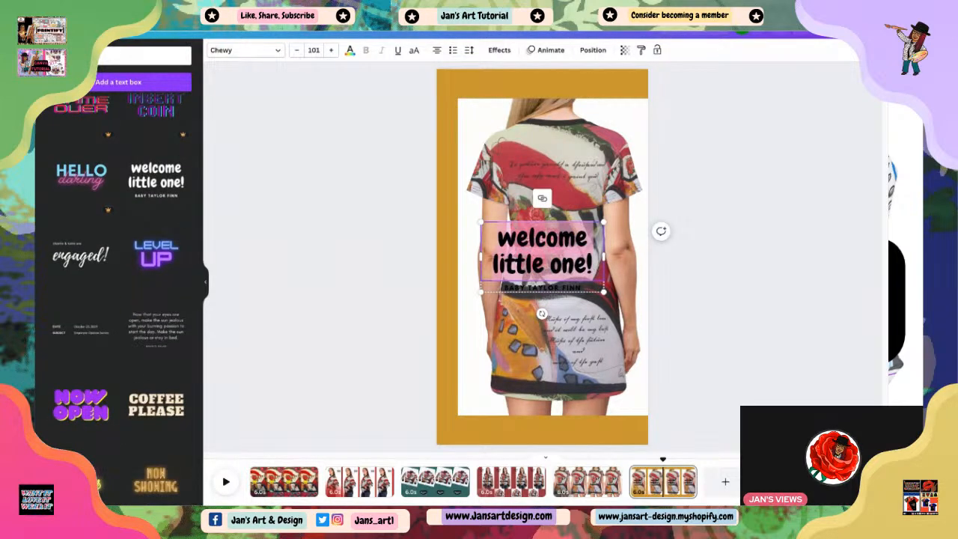
text(J)
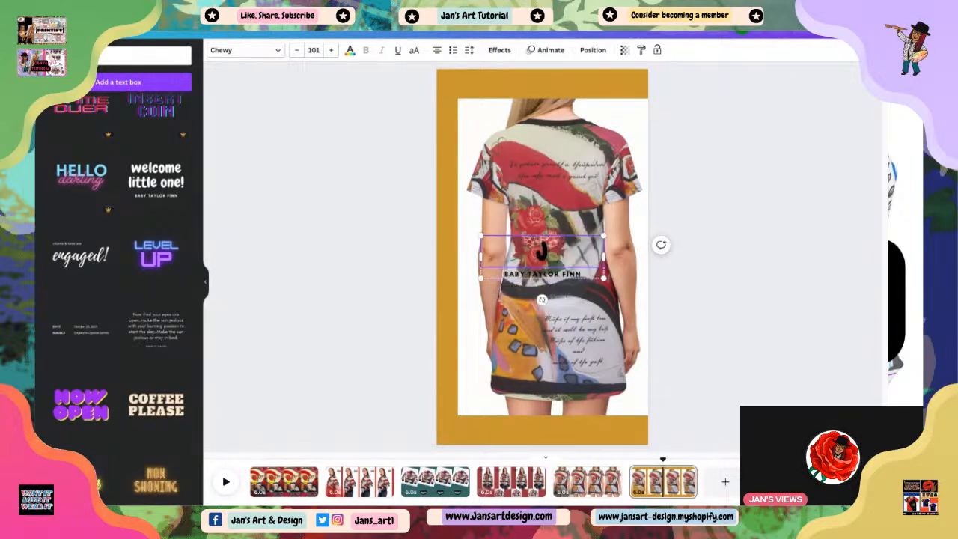
key(BackSpace)
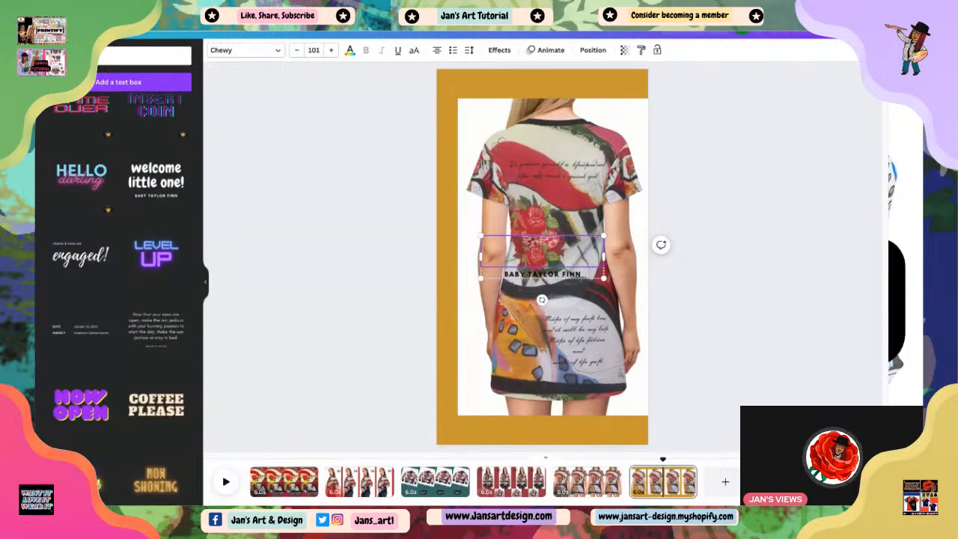
text(Mini)
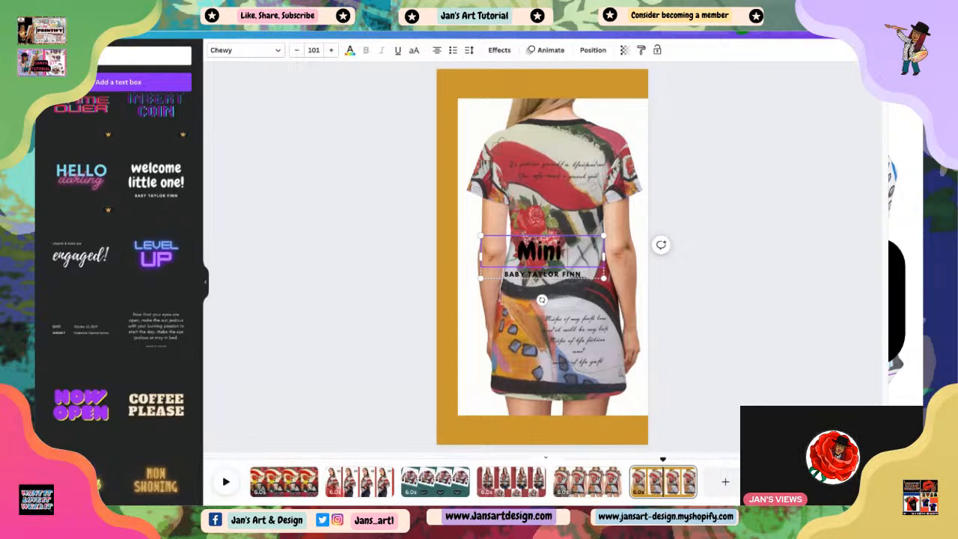
text( Skirt)
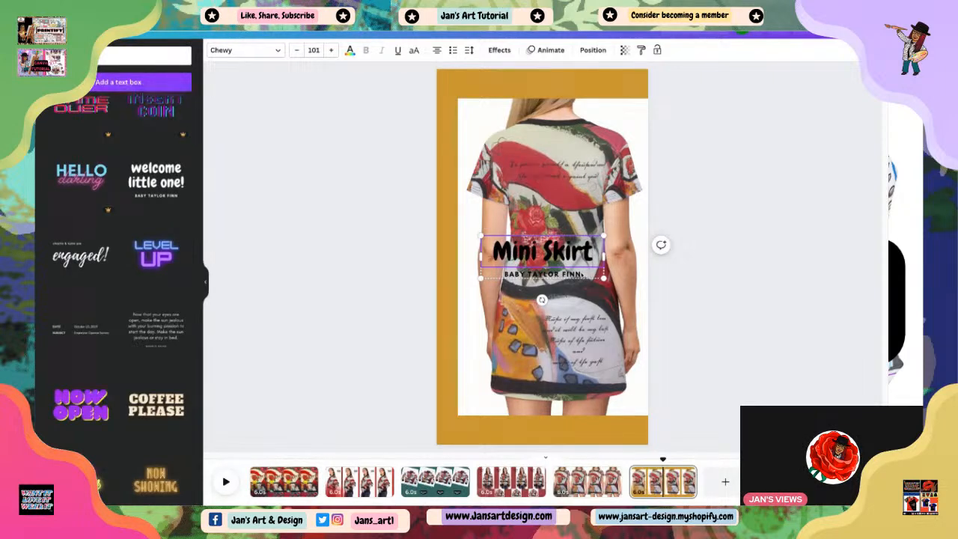
Replace the subtitle under the headline with "JAN'S ART & DESIGN".
click(582, 275)
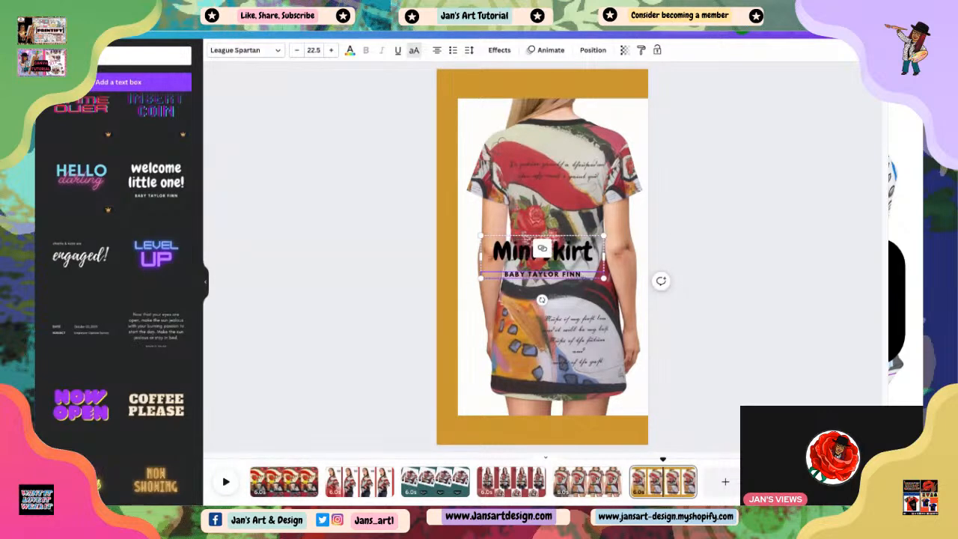
text(JAN'S ART & DESIGN)
click(768, 334)
Shrink the "Mini Skirt" text group to font size 54.1 and move it to the page's upper-left corner.
click(546, 261)
drag(603, 277, 483, 95)
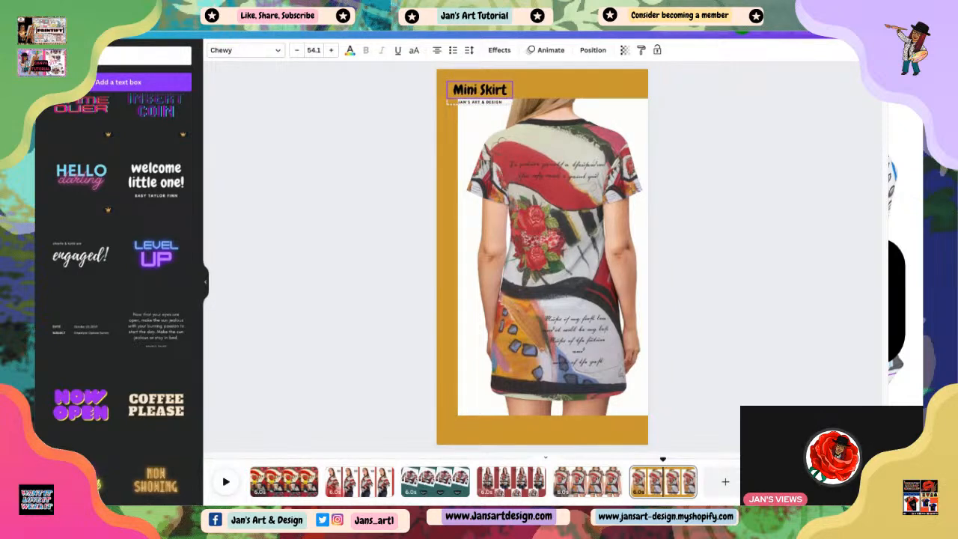
click(740, 224)
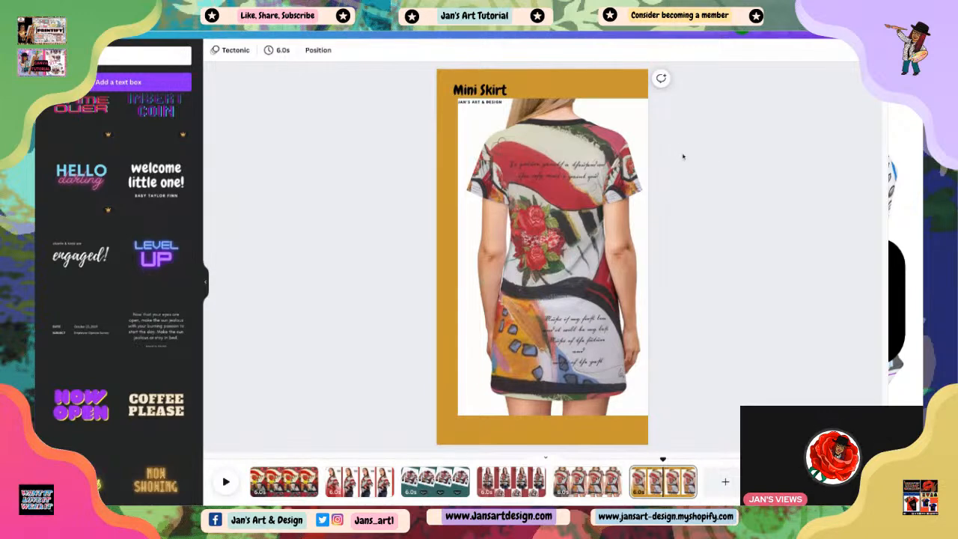
Tilt the "Mini Skirt" text group counterclockwise and lower it onto the upper-left corner of the dress photo.
click(471, 90)
drag(472, 95, 470, 109)
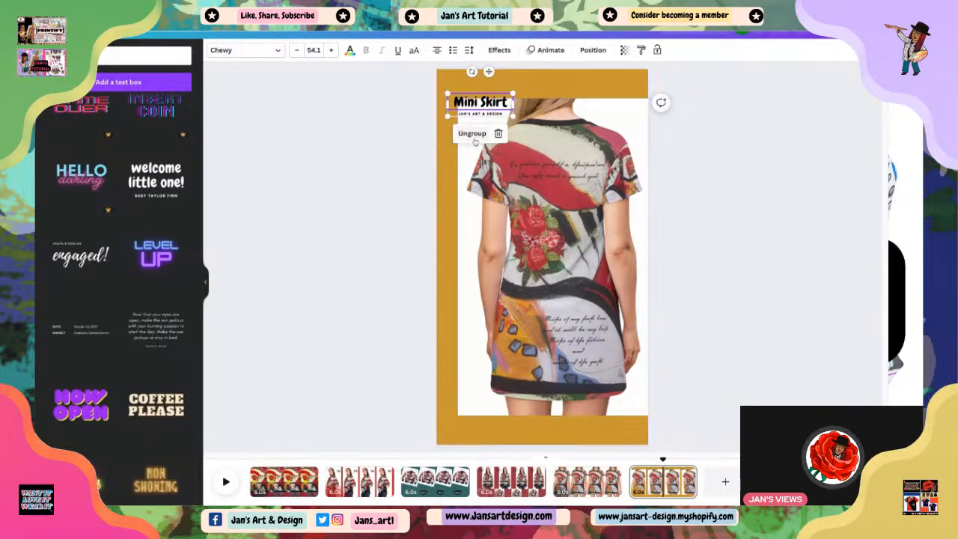
drag(472, 71, 469, 76)
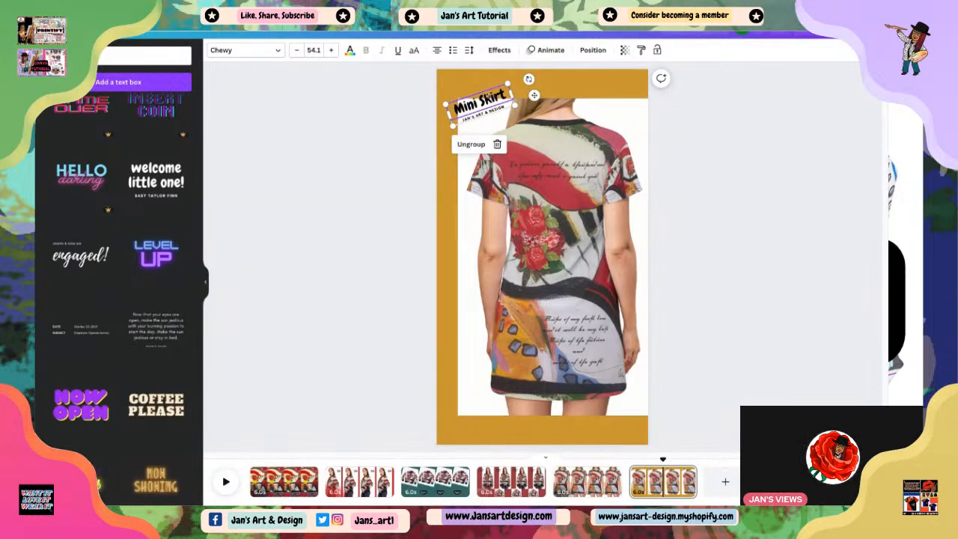
drag(529, 79, 480, 105)
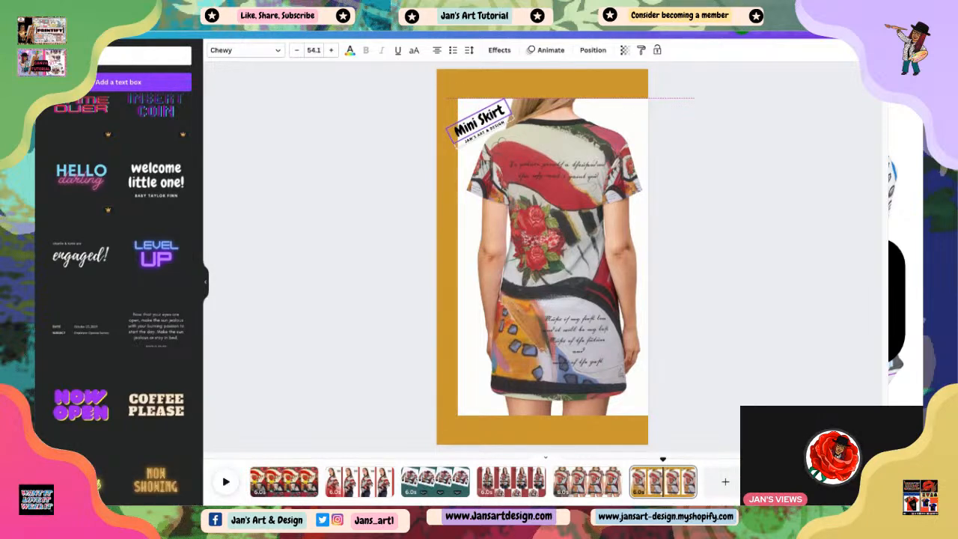
drag(480, 105, 480, 105)
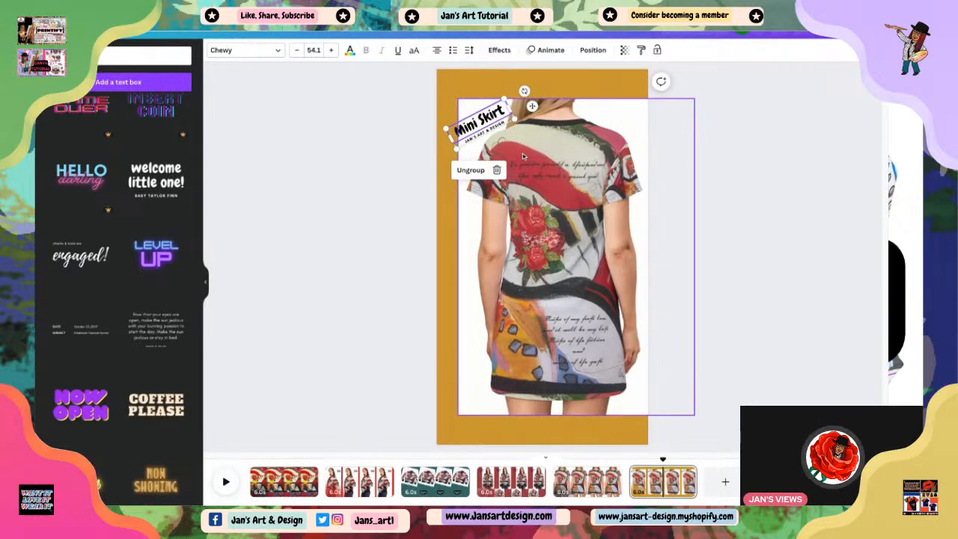
Move the "Mini Skirt" text group to the page's upper-right corner and tilt it clockwise so it slopes downward.
mouse_move(533, 107)
mouse_down()
mouse_move(646, 92)
mouse_move(538, 104)
mouse_move(546, 99)
mouse_up()
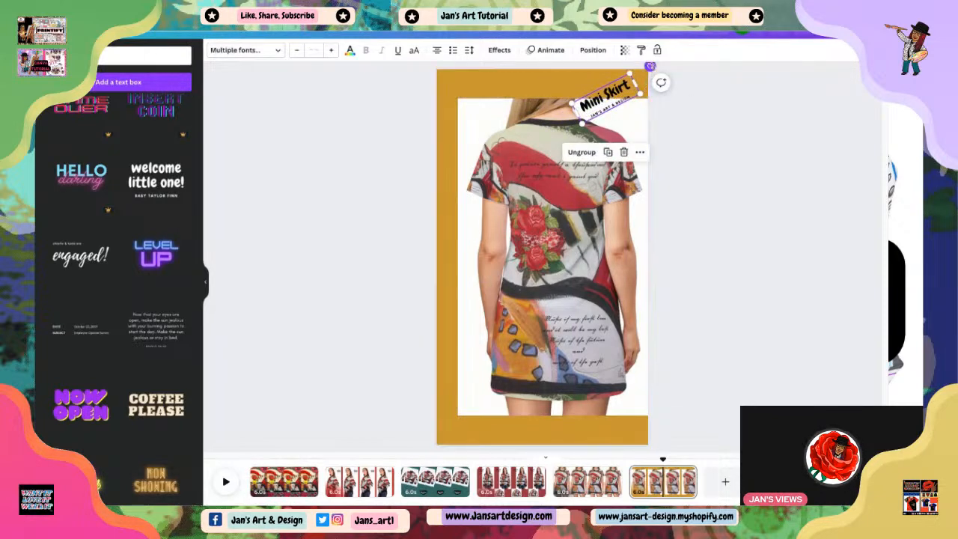
drag(650, 67, 671, 113)
drag(611, 96, 617, 110)
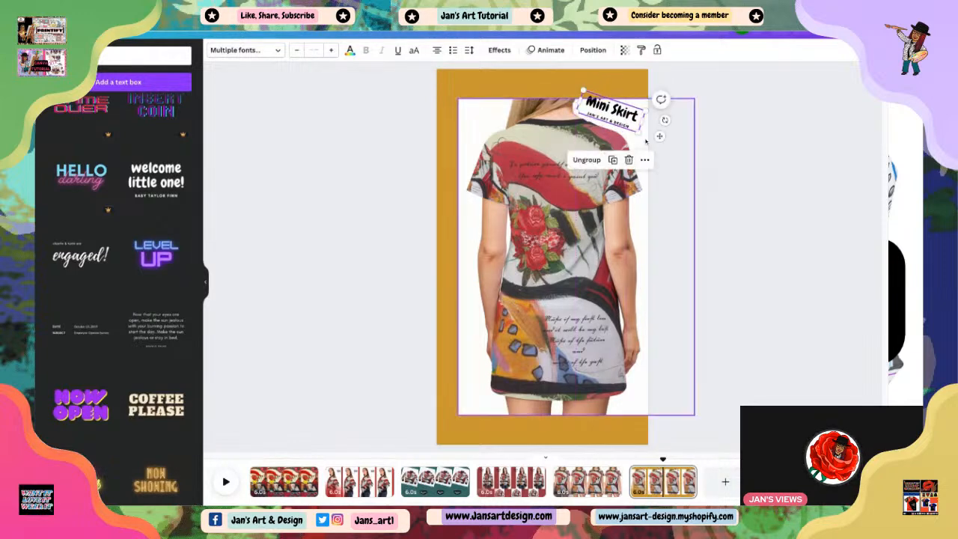
drag(665, 120, 678, 138)
click(723, 203)
Nudge the tilted "Mini Skirt" text group upward so it overlaps the photo's top edge.
click(603, 107)
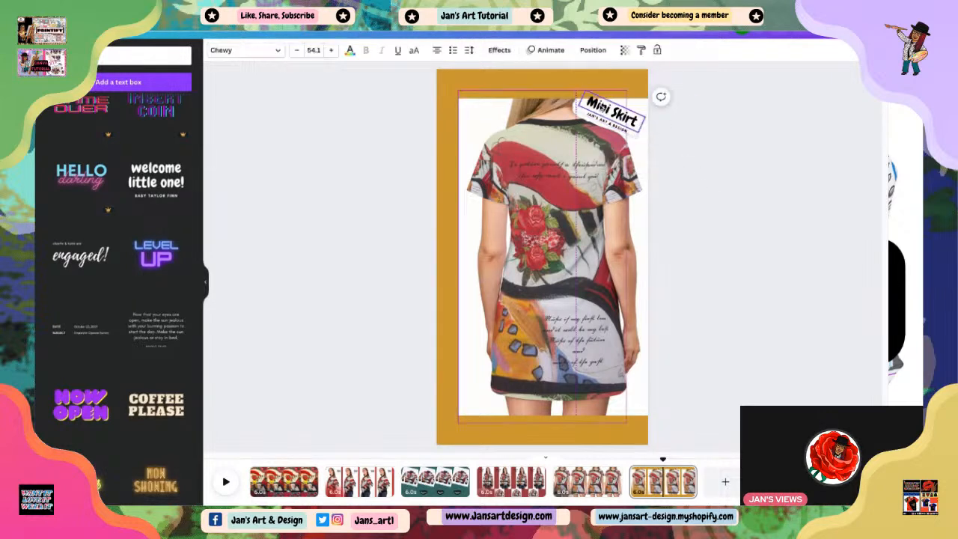
click(741, 208)
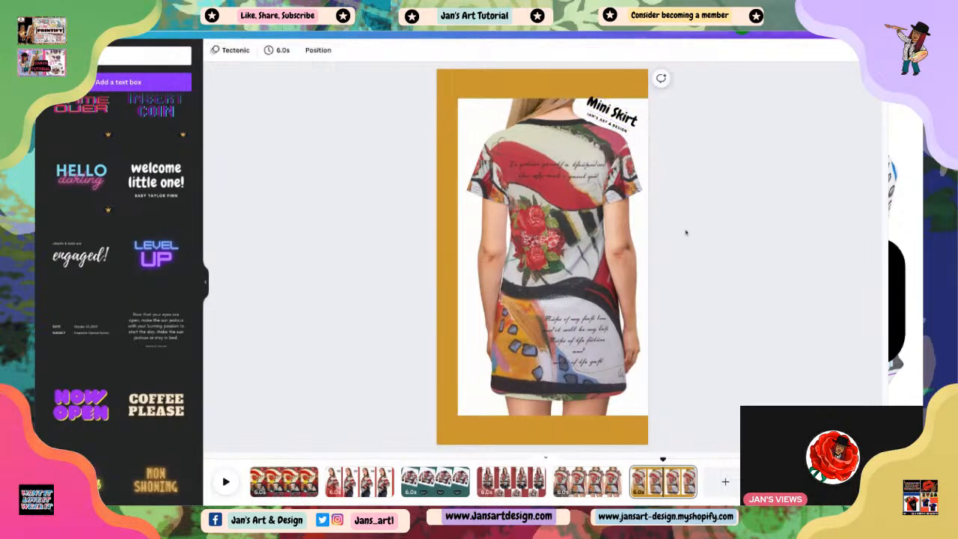
click(583, 110)
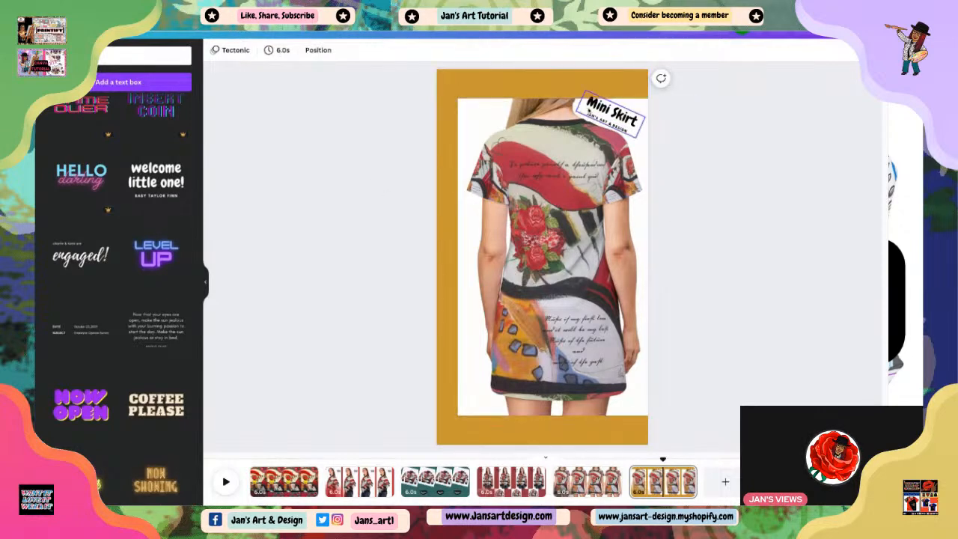
drag(606, 122, 604, 110)
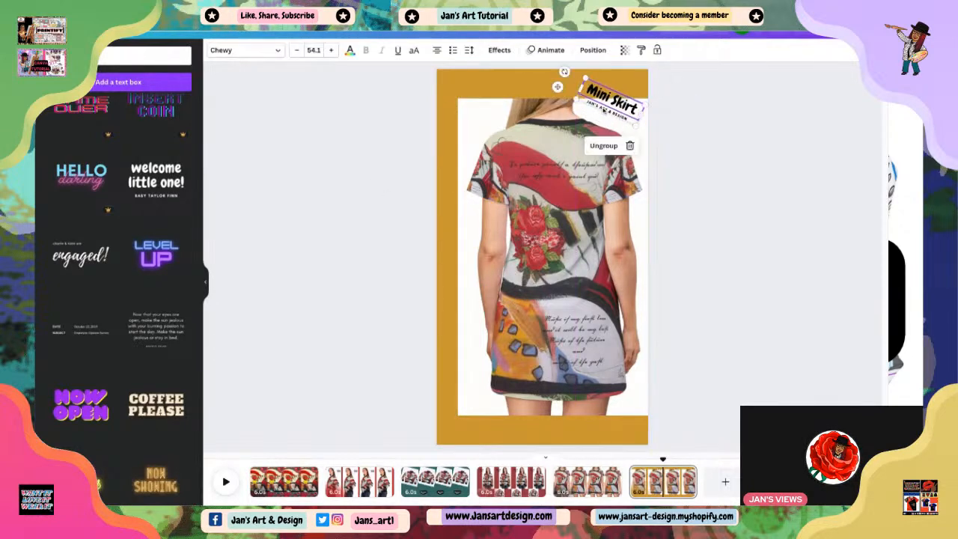
click(689, 135)
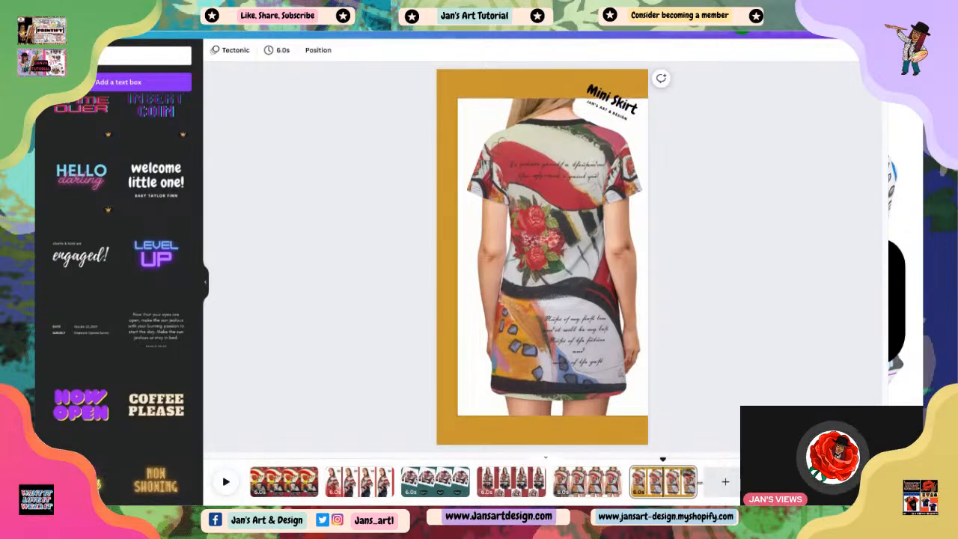
Review the text and layout of all six pages in order, and return to the first page.
click(284, 482)
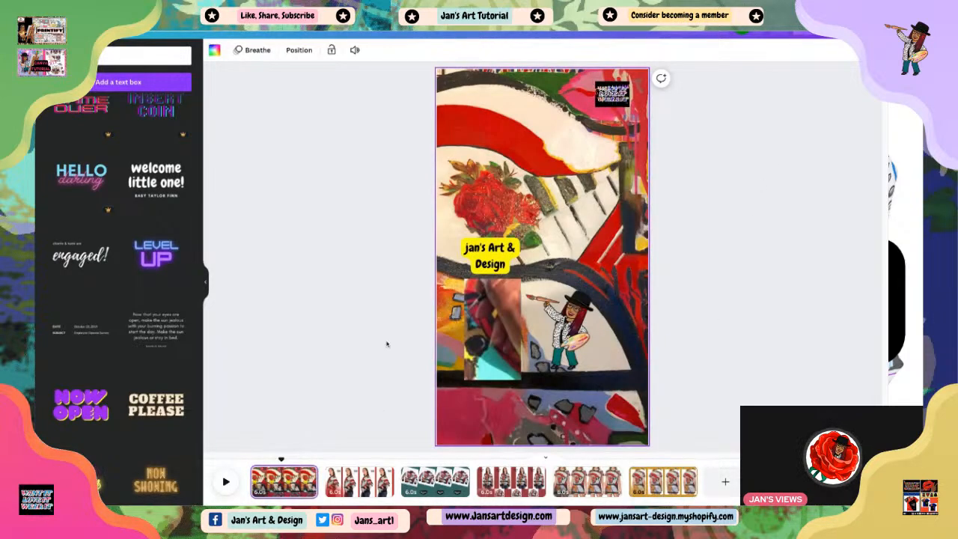
click(500, 259)
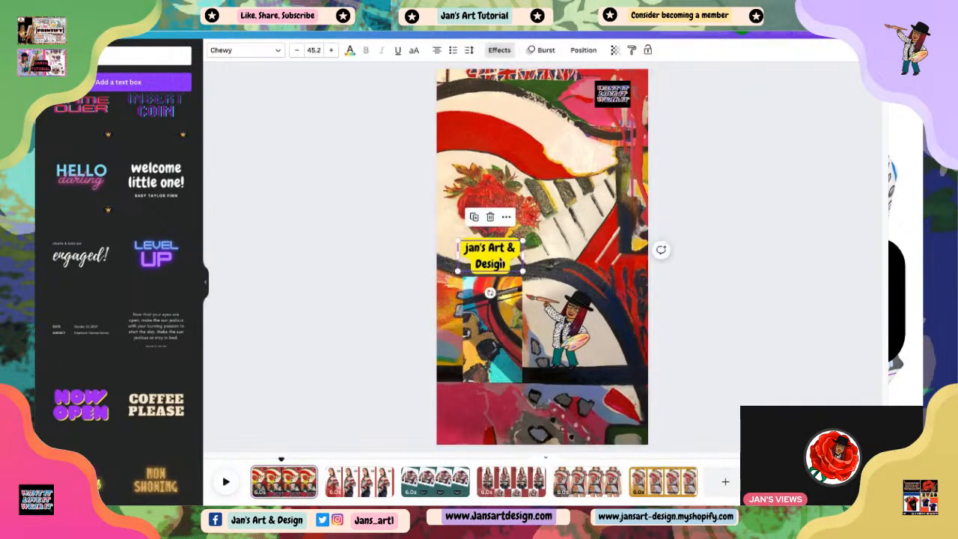
click(341, 239)
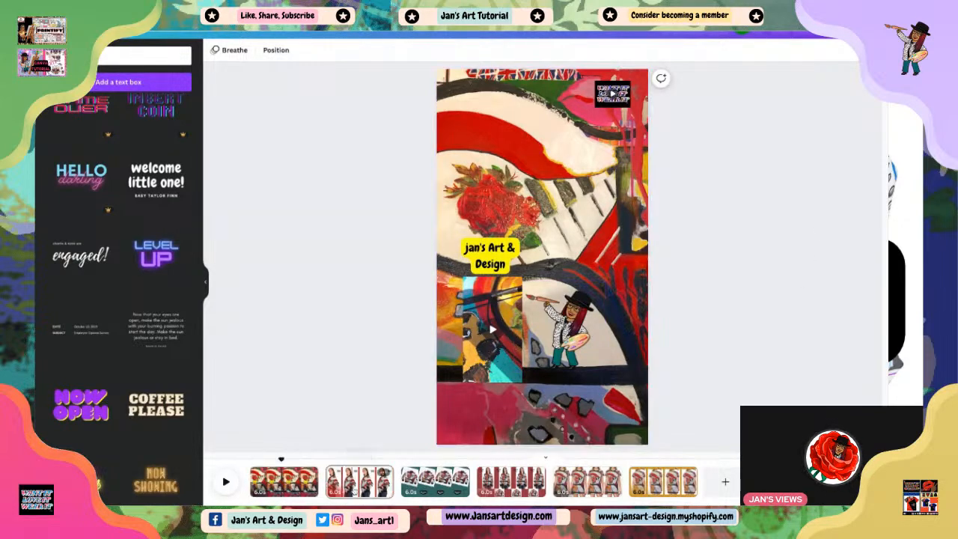
click(359, 481)
click(436, 482)
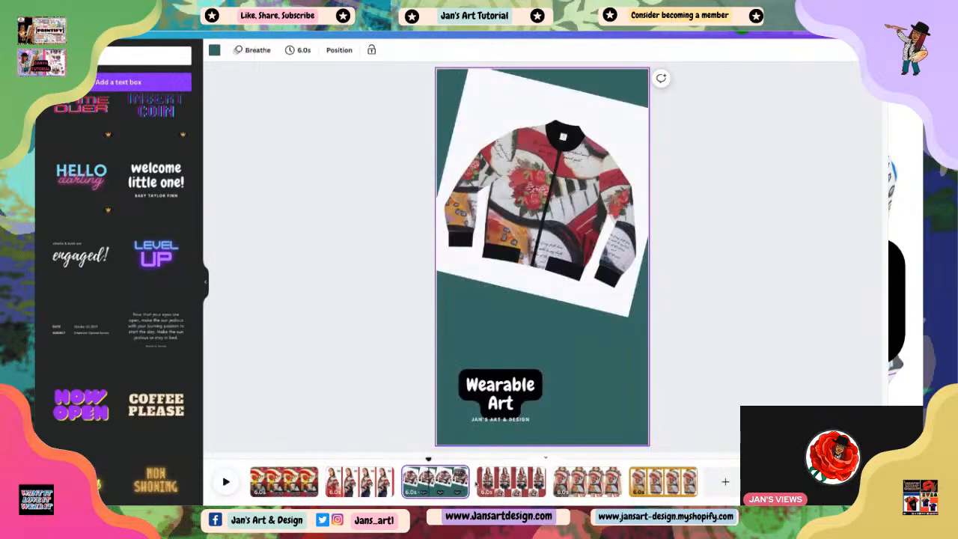
click(512, 481)
click(587, 481)
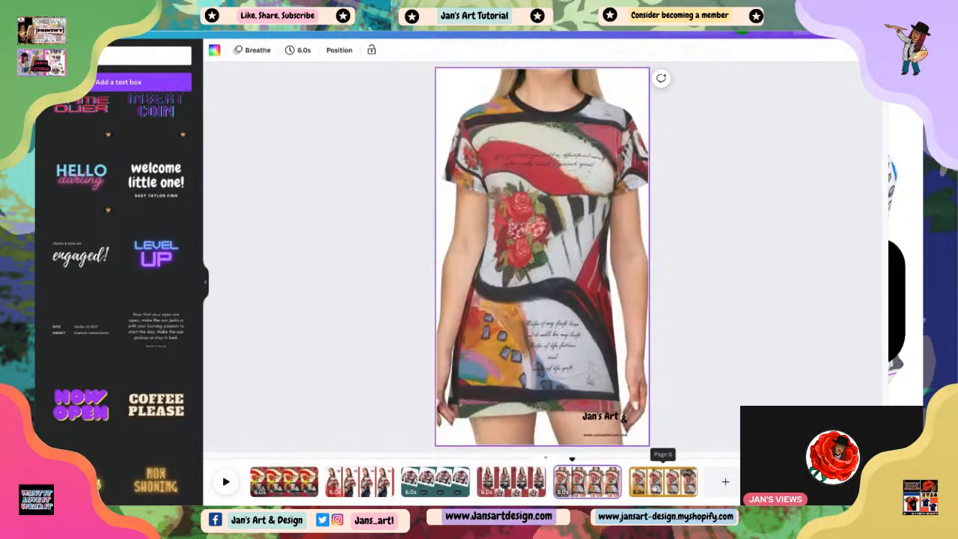
click(663, 482)
click(276, 485)
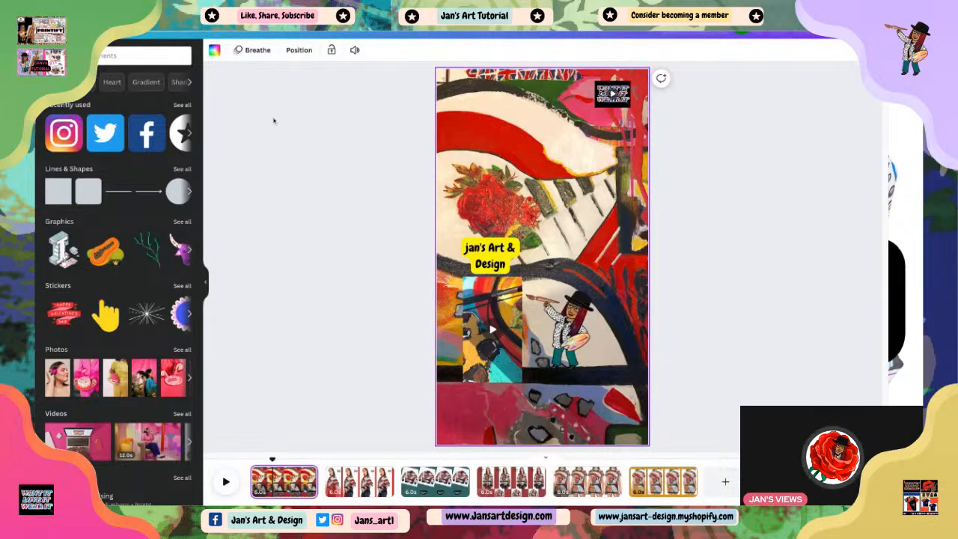
Search the elements for "Shop now" graphics and add the white handwritten "Shop Now" animation to the first page.
click(125, 58)
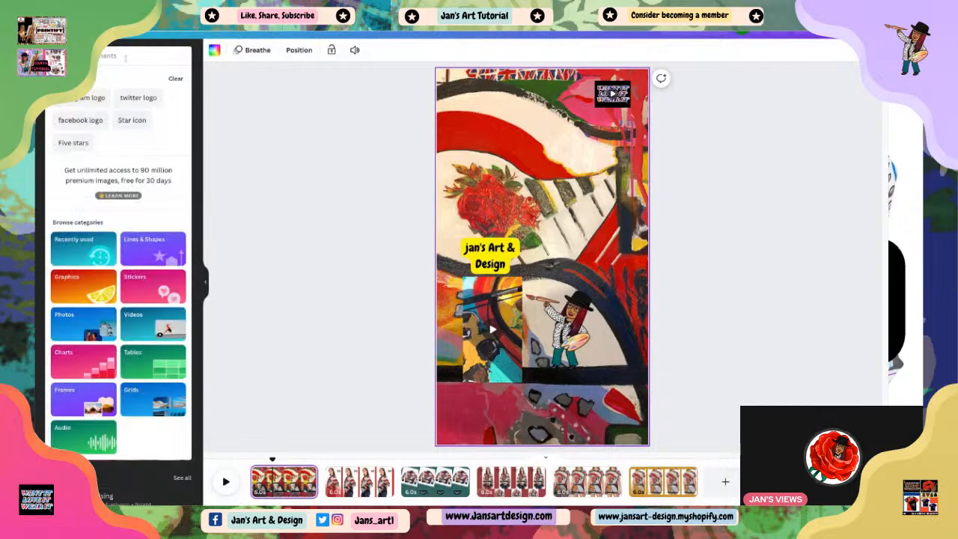
text(shop)
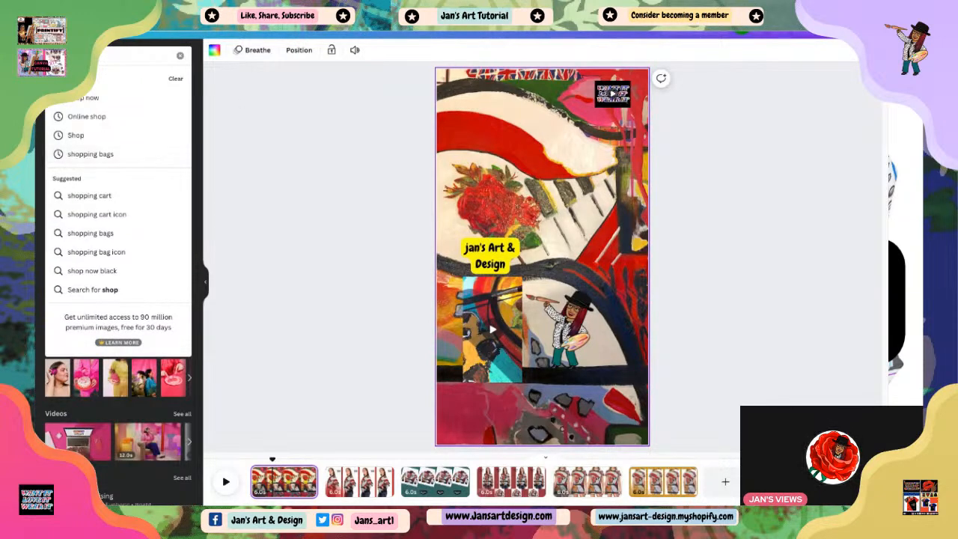
click(88, 99)
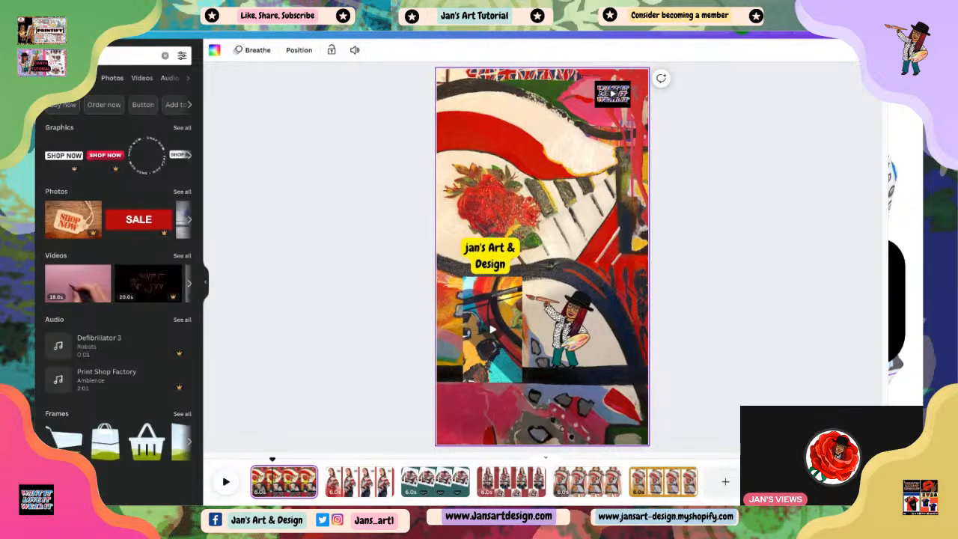
click(182, 128)
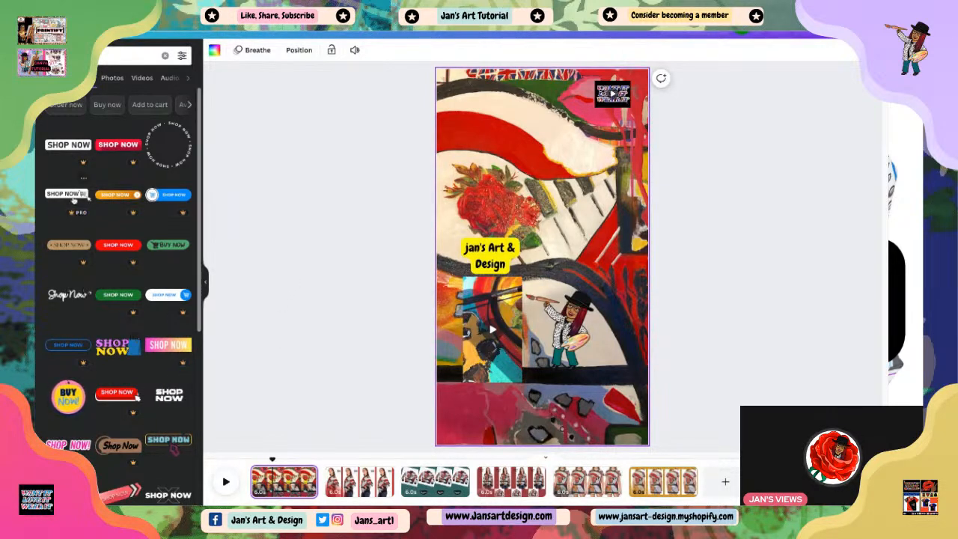
click(60, 296)
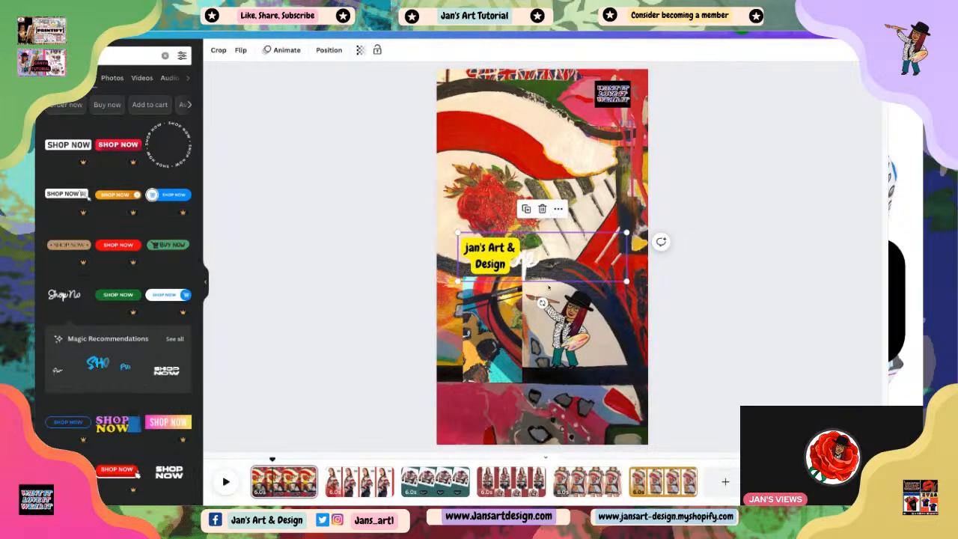
Shrink the "Shop Now" graphic, tilt it clockwise, and fit it onto the curved red band above the rose.
drag(547, 266, 544, 156)
drag(625, 172, 548, 149)
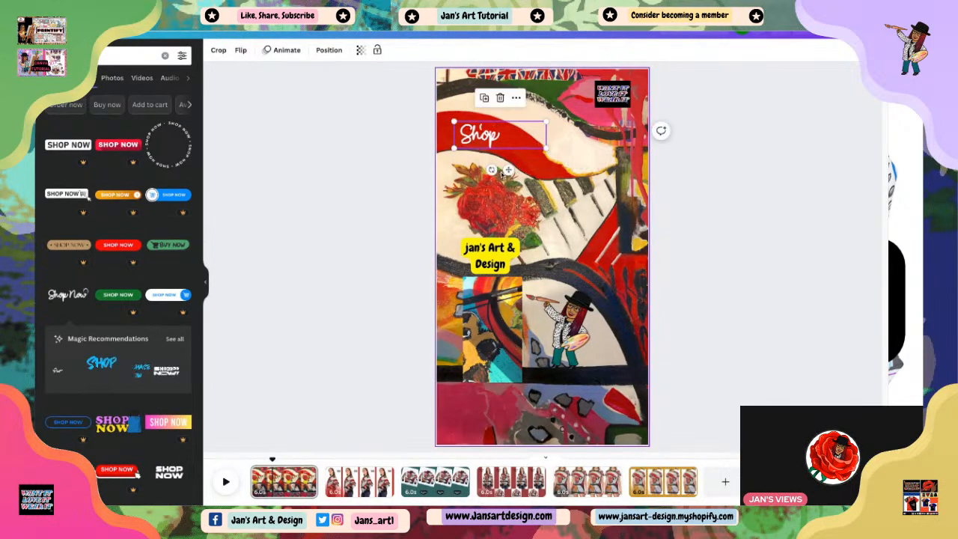
drag(492, 170, 495, 184)
drag(494, 129, 492, 134)
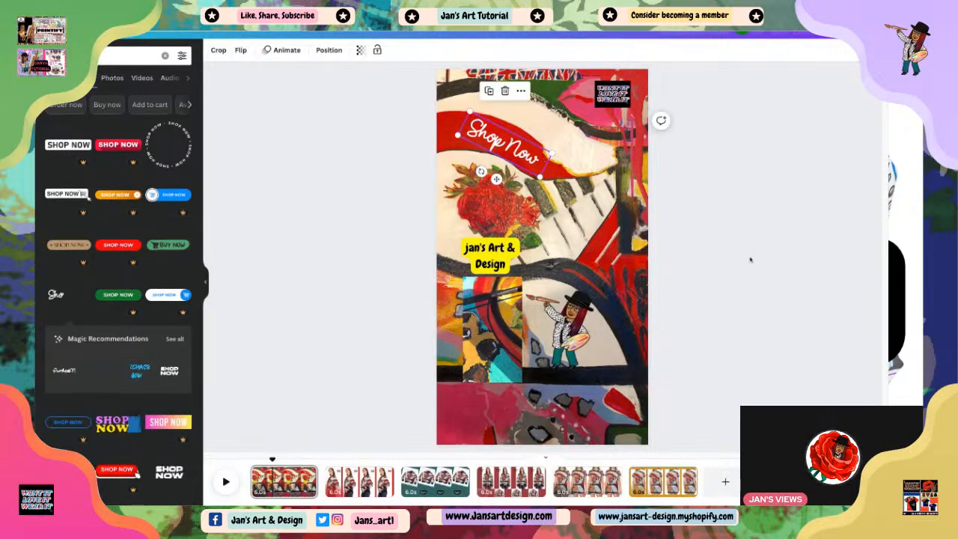
click(751, 260)
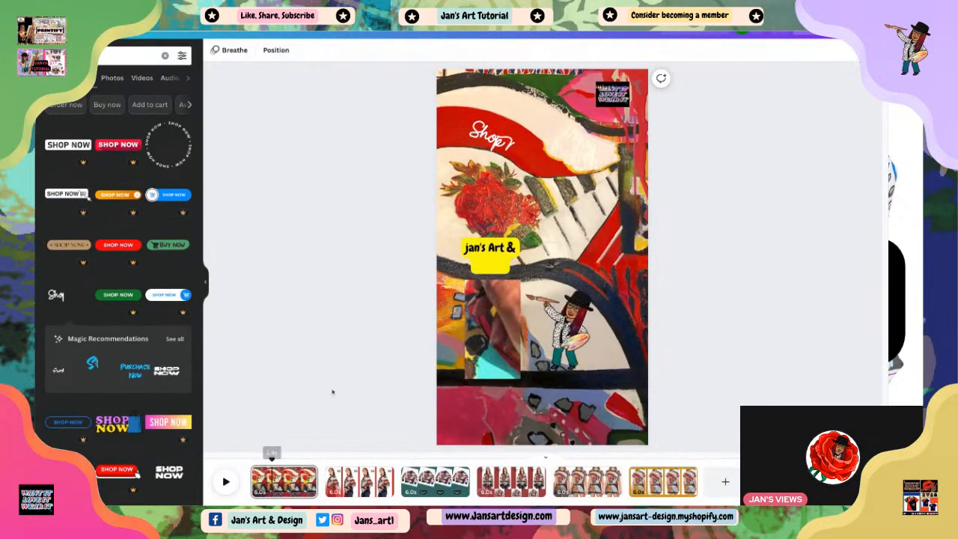
Enlarge the "WANT IT LOVE IT WEAR IT" video in the page's upper-right corner and extend the painting video downward and to both sides.
click(611, 99)
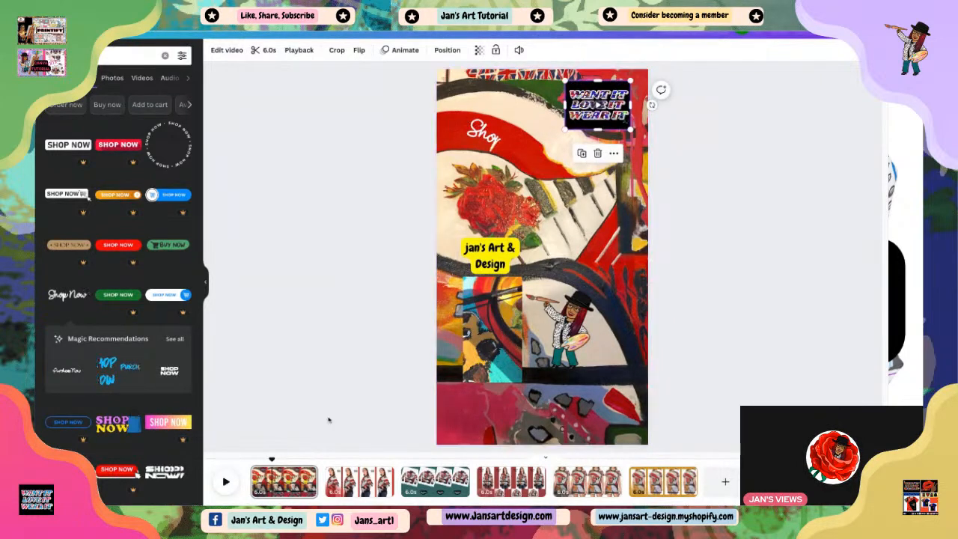
click(287, 423)
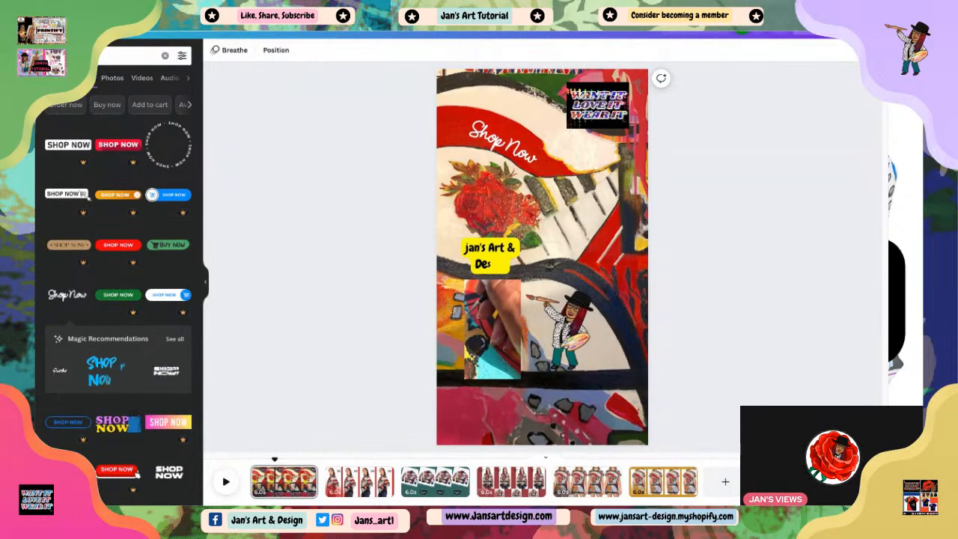
click(479, 365)
drag(492, 383, 493, 429)
drag(463, 355, 448, 355)
drag(523, 354, 532, 353)
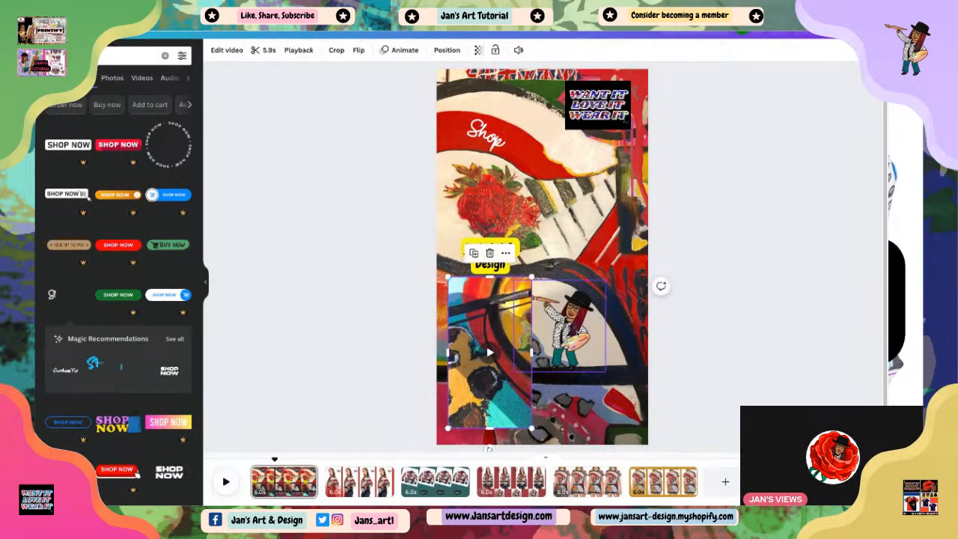
Move the cartoon artist figure slightly down and to the right, clear of the enlarged painting video.
click(571, 330)
drag(570, 330, 579, 343)
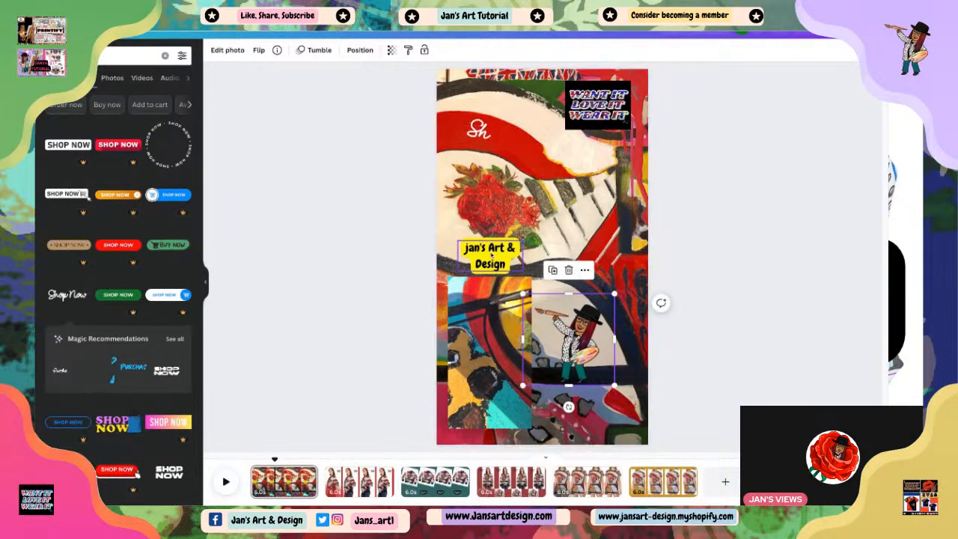
click(490, 255)
click(745, 331)
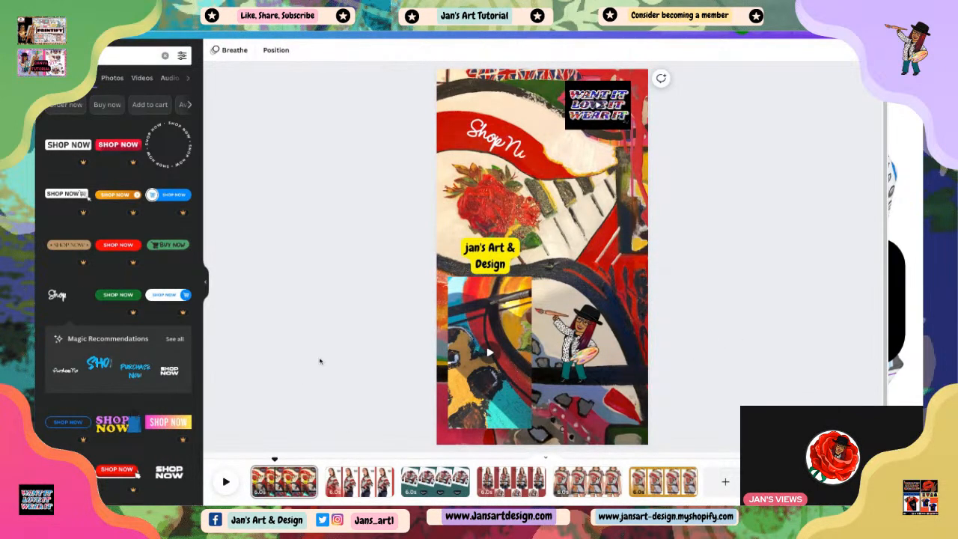
Play the video from the beginning to check the first page's animations, and stop on the Bomber Jacket page.
click(252, 458)
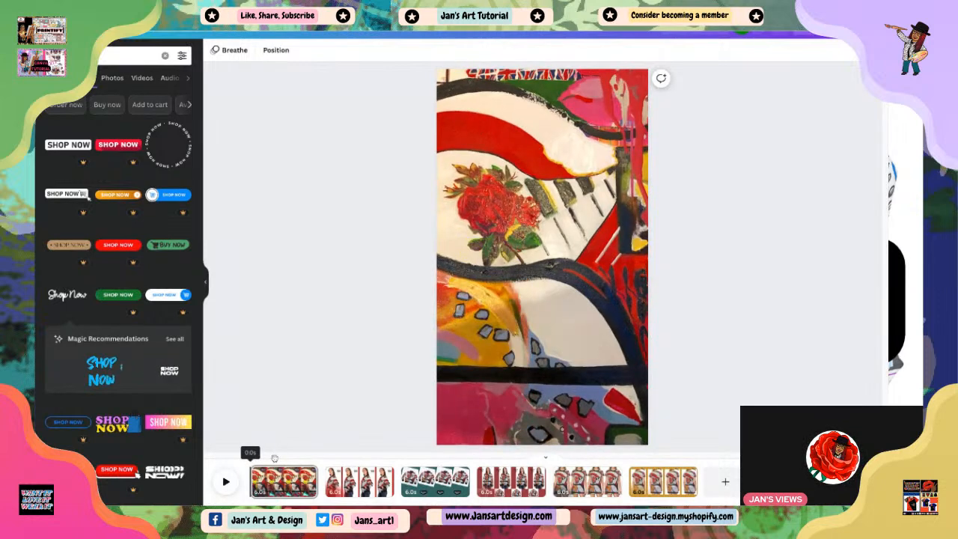
click(224, 483)
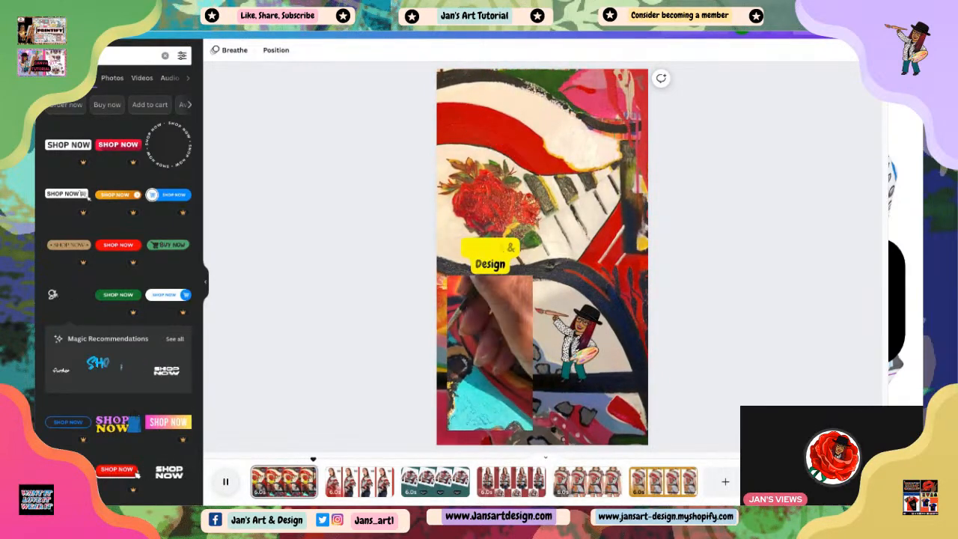
key(space)
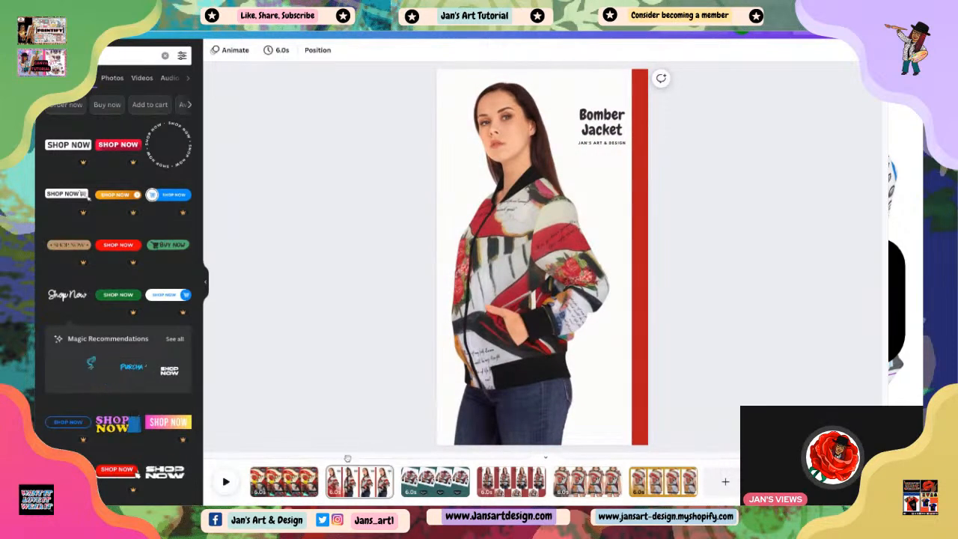
mouse_move(348, 457)
mouse_down()
mouse_move(325, 458)
mouse_move(341, 459)
mouse_up()
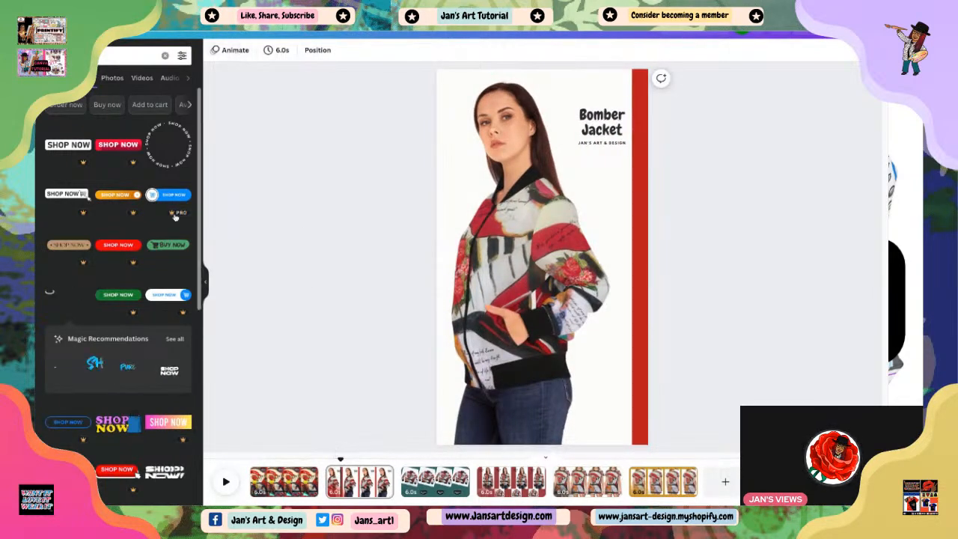
Browse the "Order now" graphics and add the red delivery scooter illustration to the Bomber Jacket page.
click(64, 105)
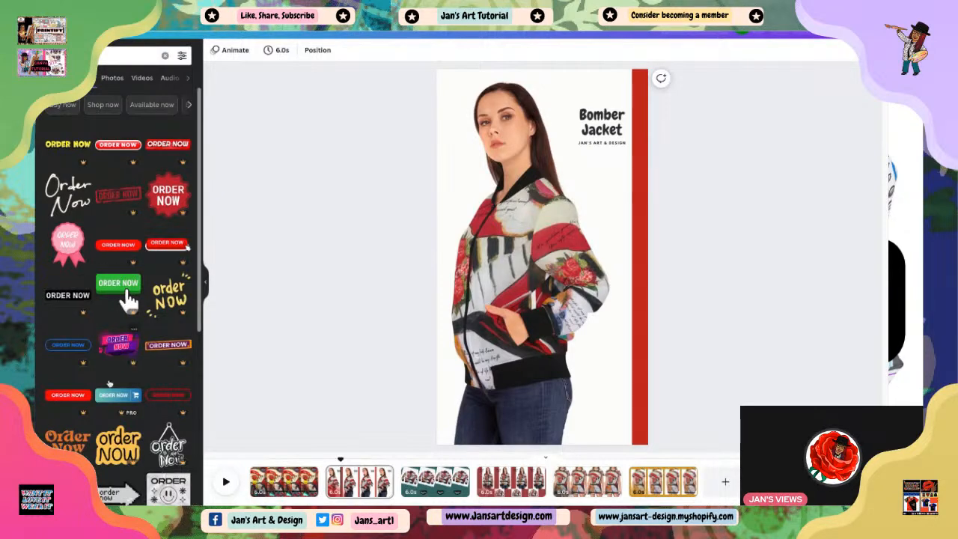
scroll(128, 298, down, 3)
scroll(113, 401, down, 2)
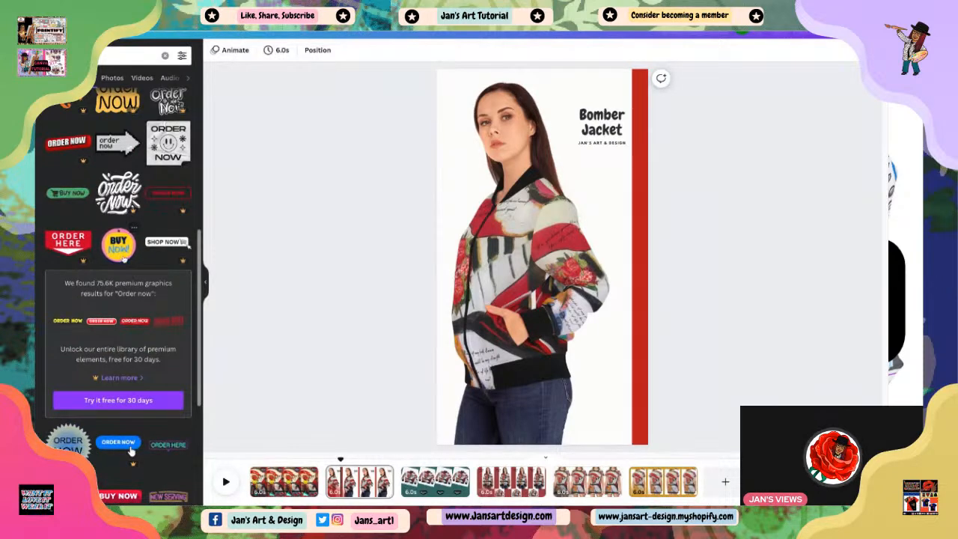
scroll(101, 390, down, 5)
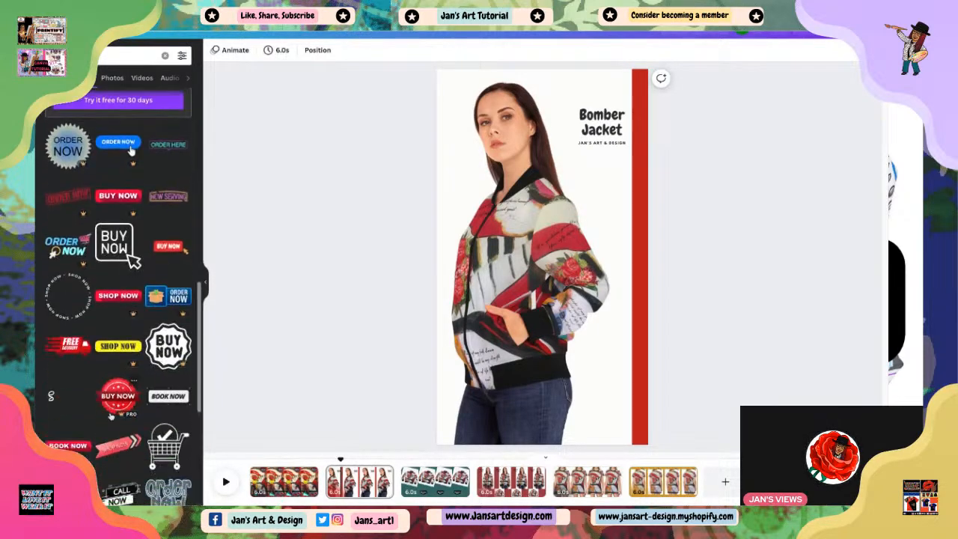
scroll(122, 420, down, 3)
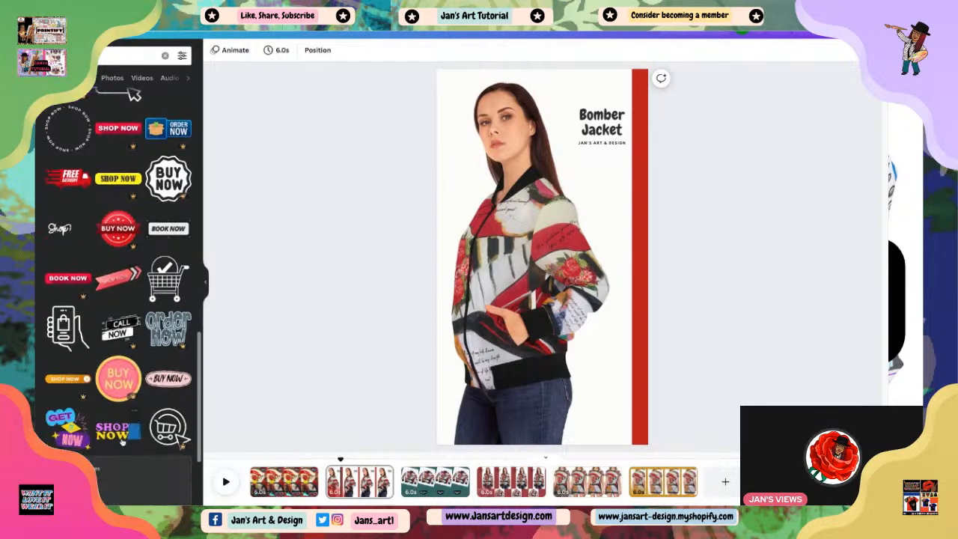
scroll(111, 442, down, 2)
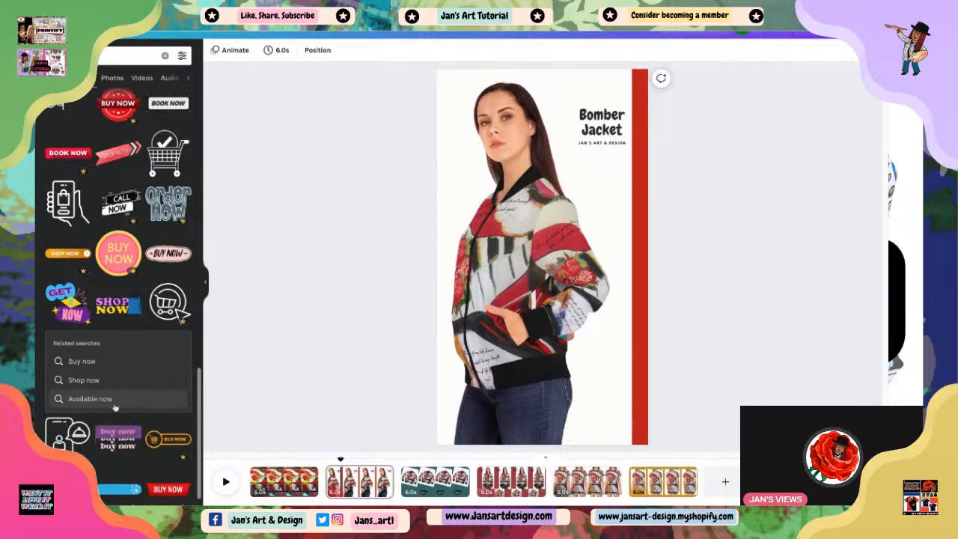
scroll(112, 383, down, 1)
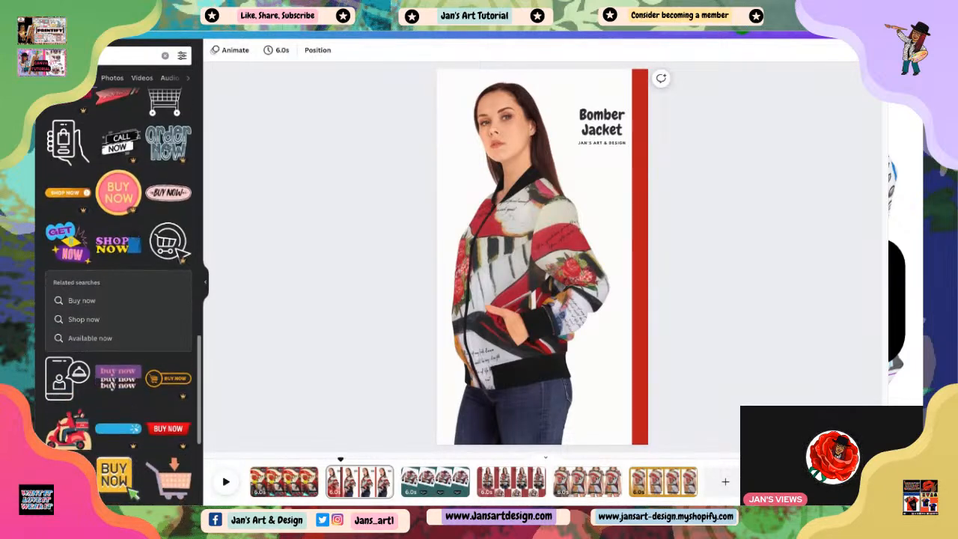
click(68, 430)
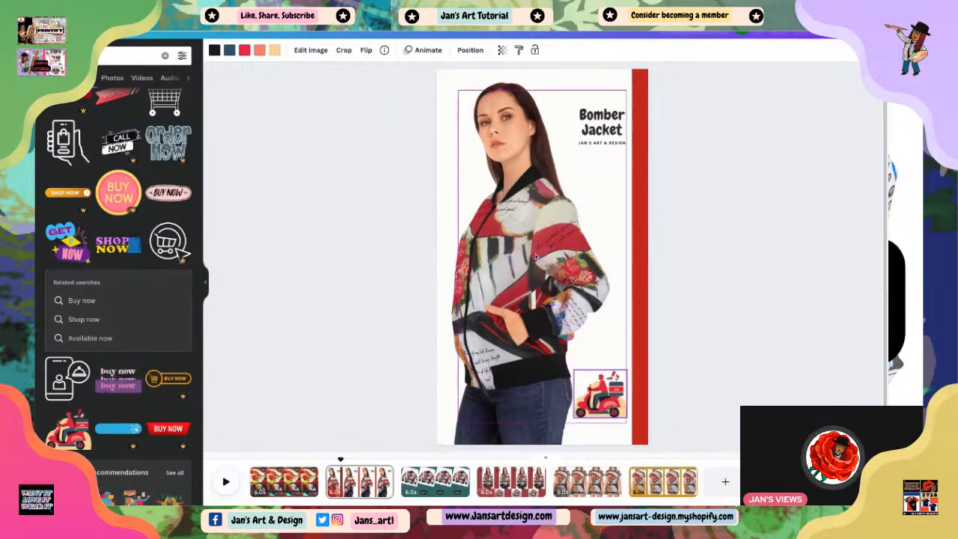
Place the scooter in the Bomber Jacket page's lower-right corner, slightly enlarged and overlapping the red stripe.
drag(600, 394, 600, 423)
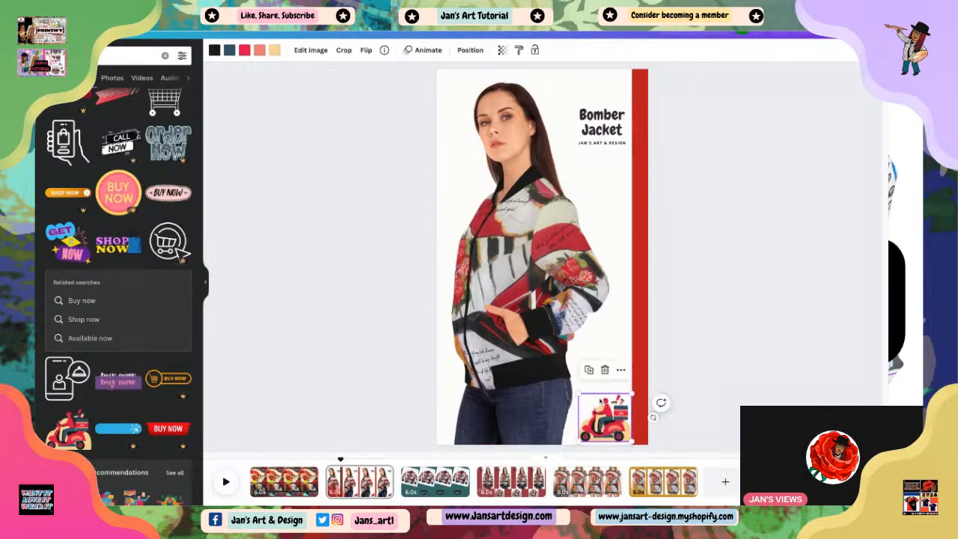
drag(579, 393, 576, 390)
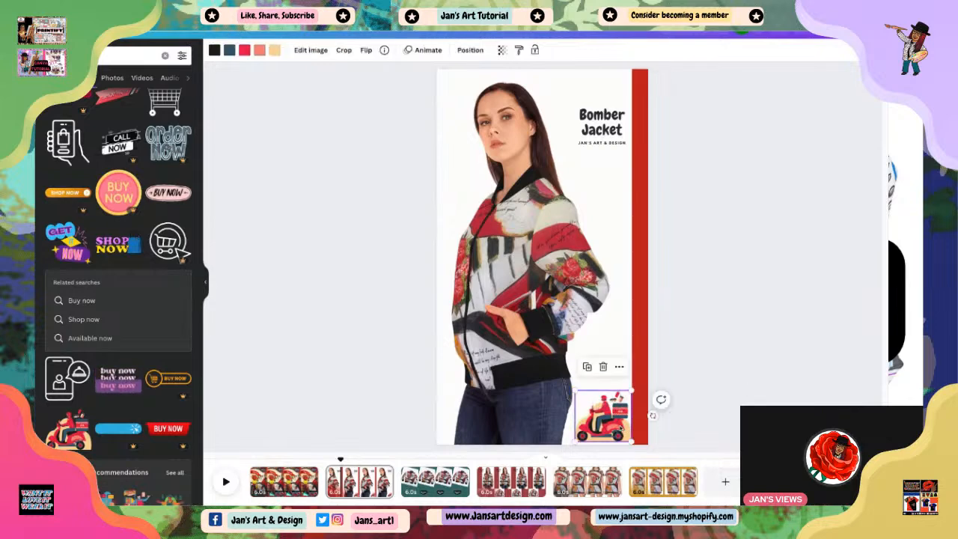
drag(622, 427, 631, 424)
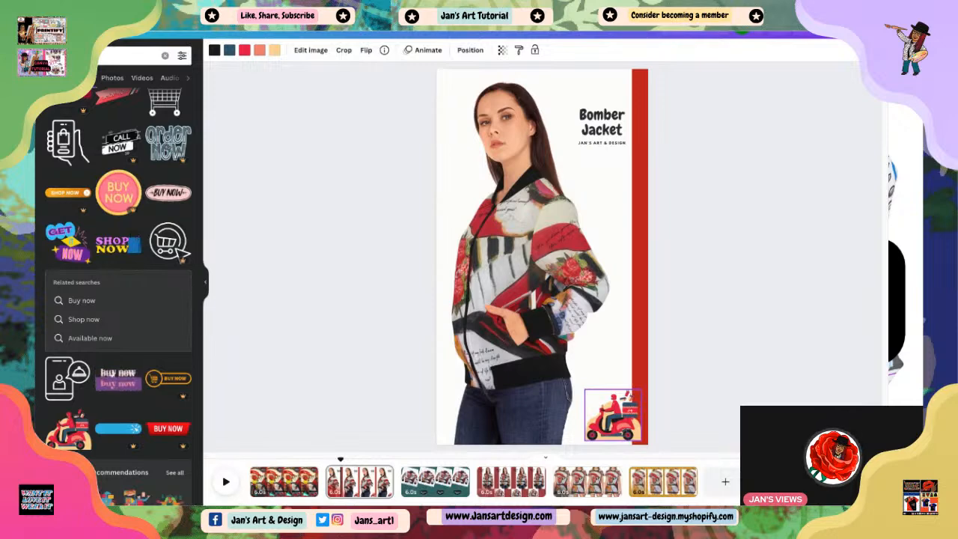
click(712, 333)
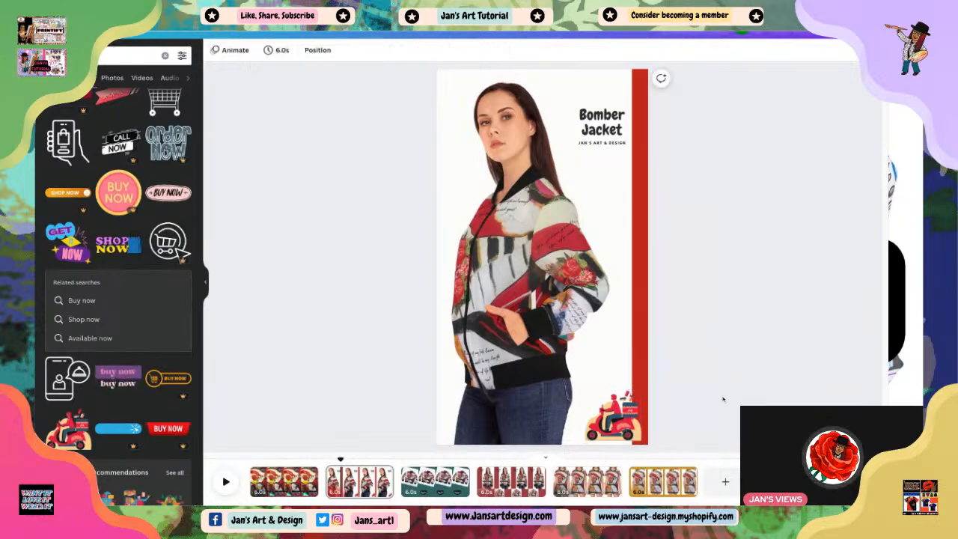
Apply the Tumble element animation to the delivery scooter, using the Both setting for enter and exit.
click(614, 433)
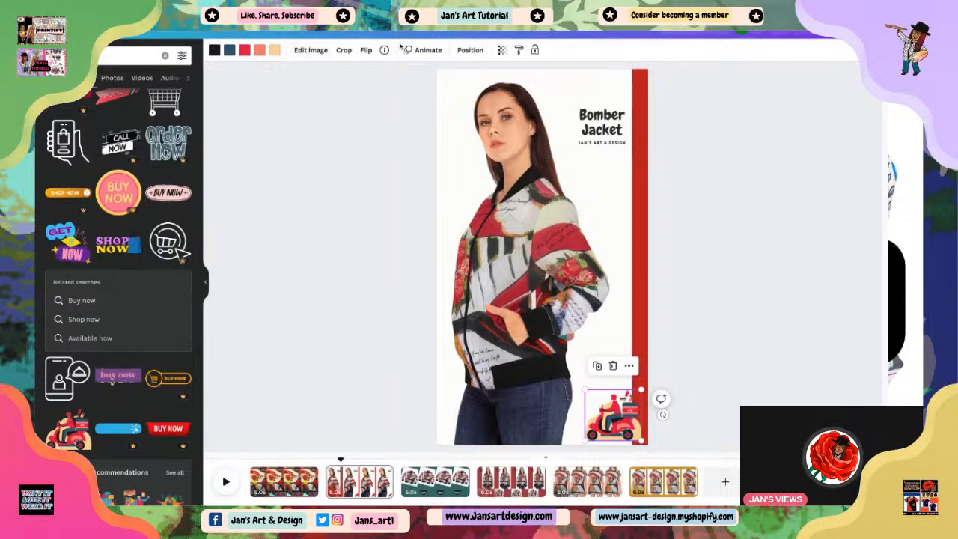
click(423, 51)
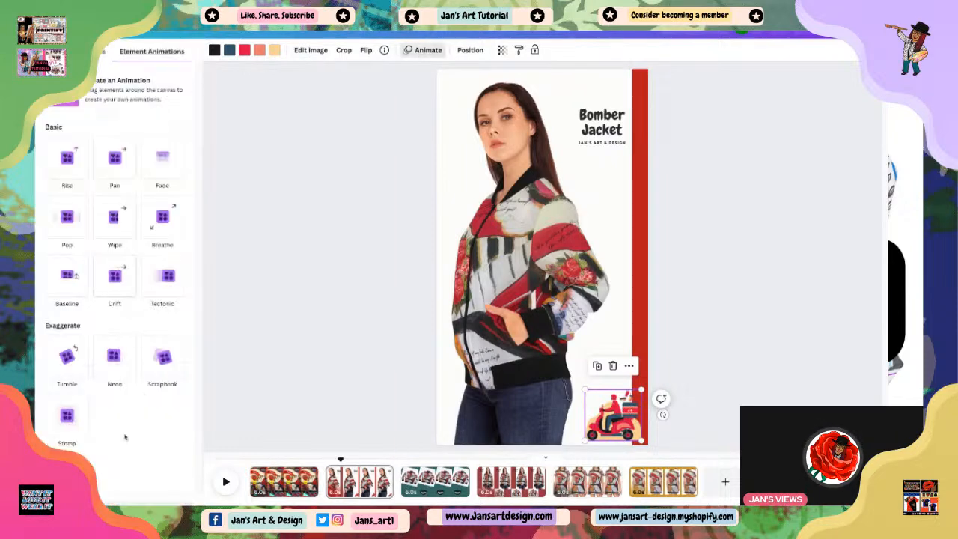
click(66, 361)
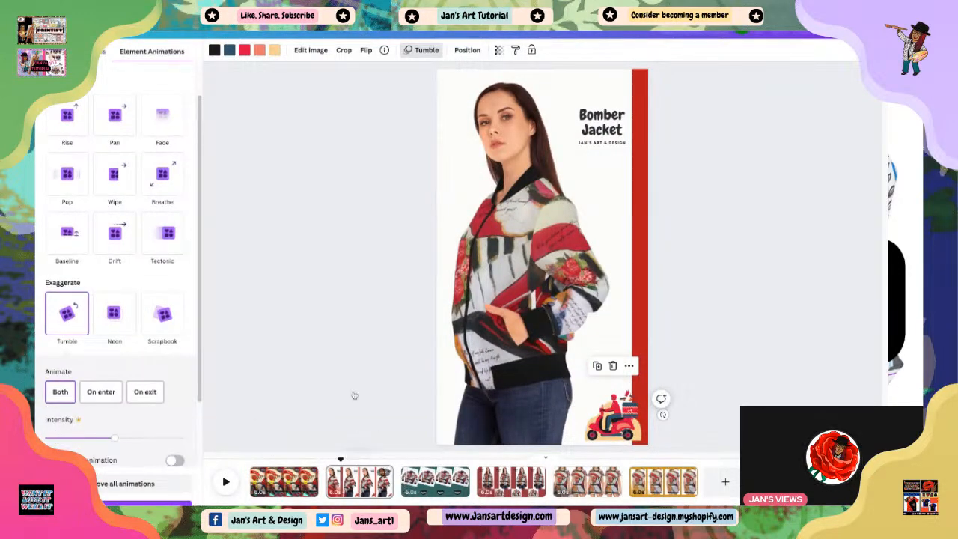
click(221, 148)
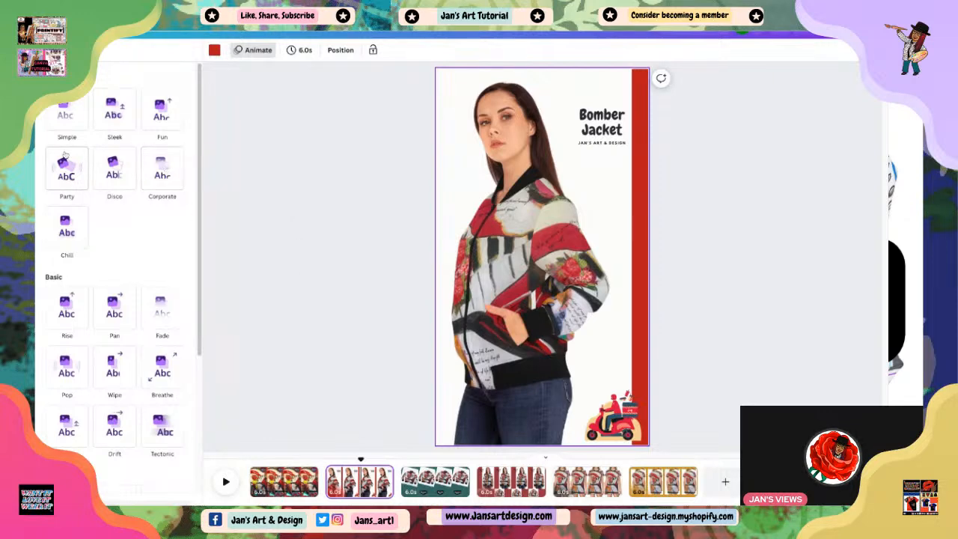
Search the elements for "stars" and add the black starry sky photo to the Bomber Jacket page.
click(21, 88)
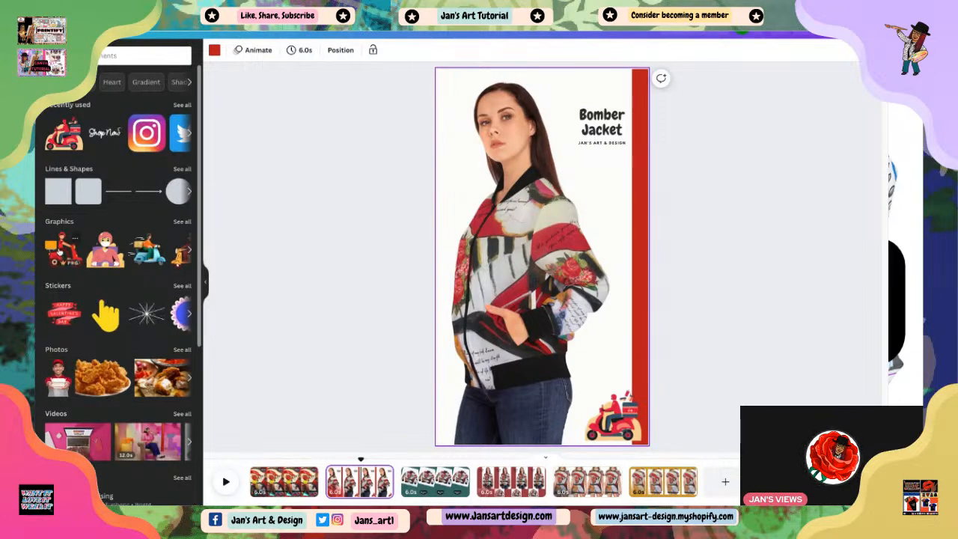
click(126, 55)
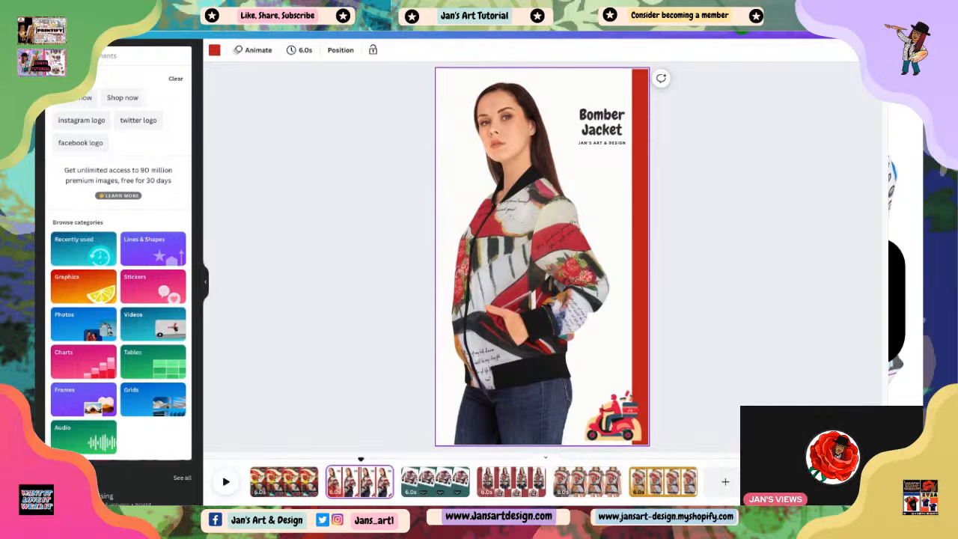
text(s)
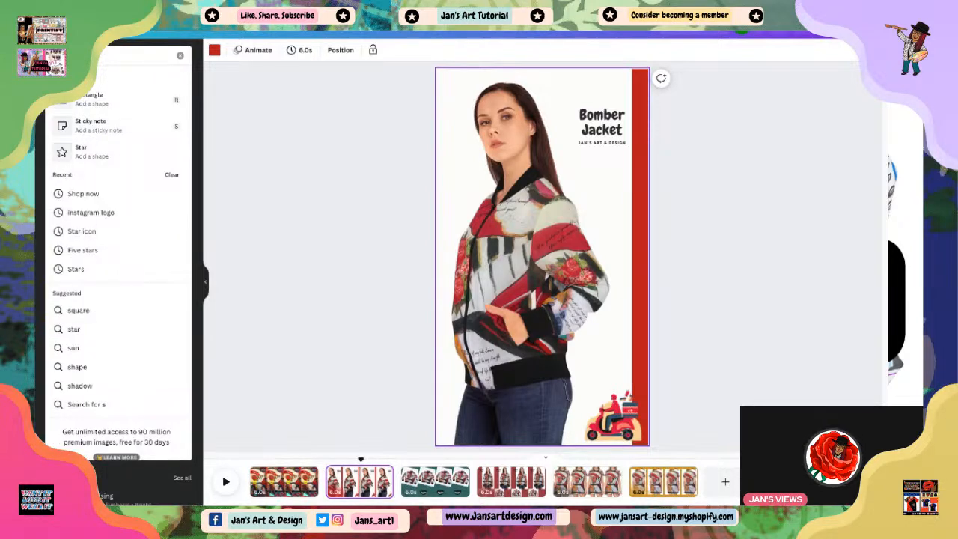
text(tars)
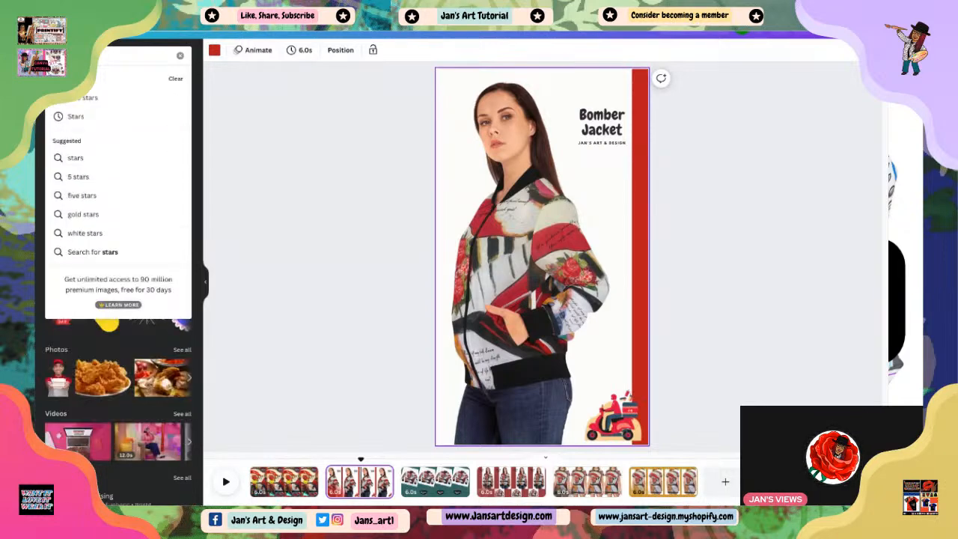
click(79, 119)
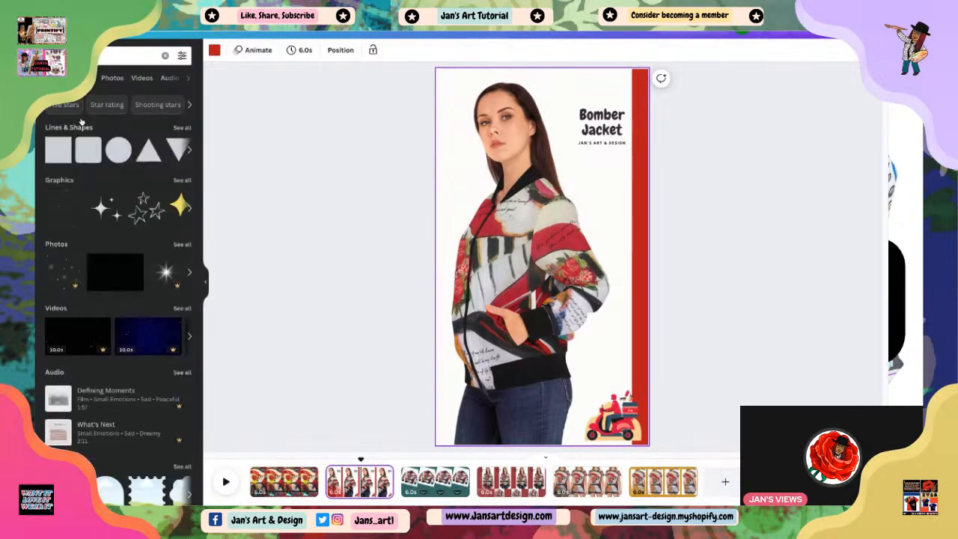
click(114, 280)
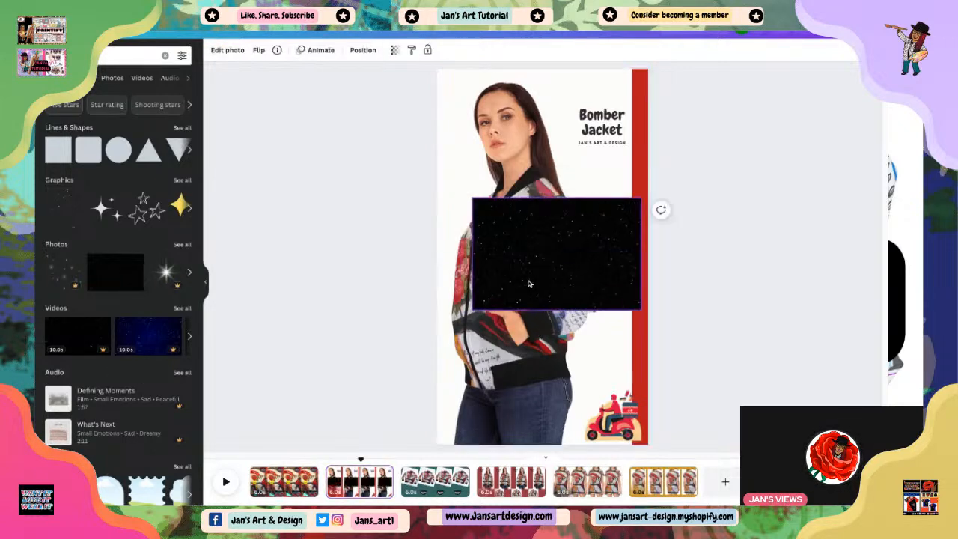
Rotate the starry photo upright and place it over the red stripe, partly beyond the Bomber Jacket page's right edge.
drag(593, 268, 516, 284)
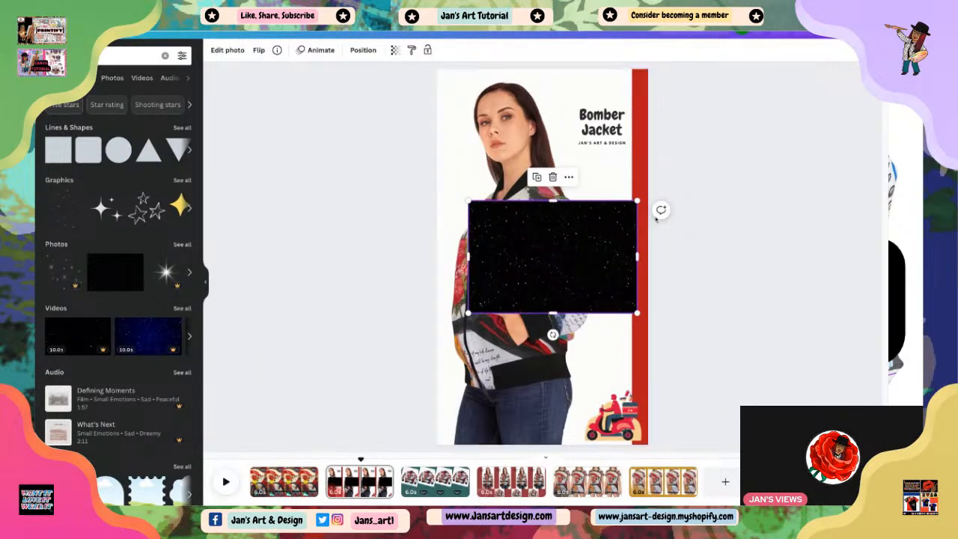
drag(553, 335, 652, 272)
drag(564, 286, 586, 281)
mouse_move(668, 263)
mouse_down()
mouse_move(676, 301)
mouse_move(672, 254)
mouse_up()
click(757, 385)
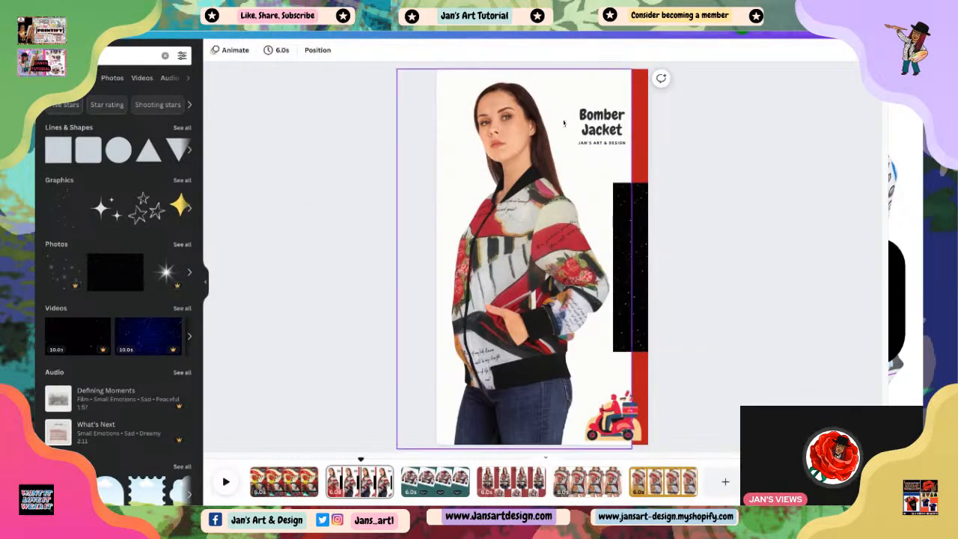
Move the grouped "Bomber Jacket" title and its subtitle up and slightly left, near the page's upper edge.
click(593, 122)
drag(593, 122, 585, 96)
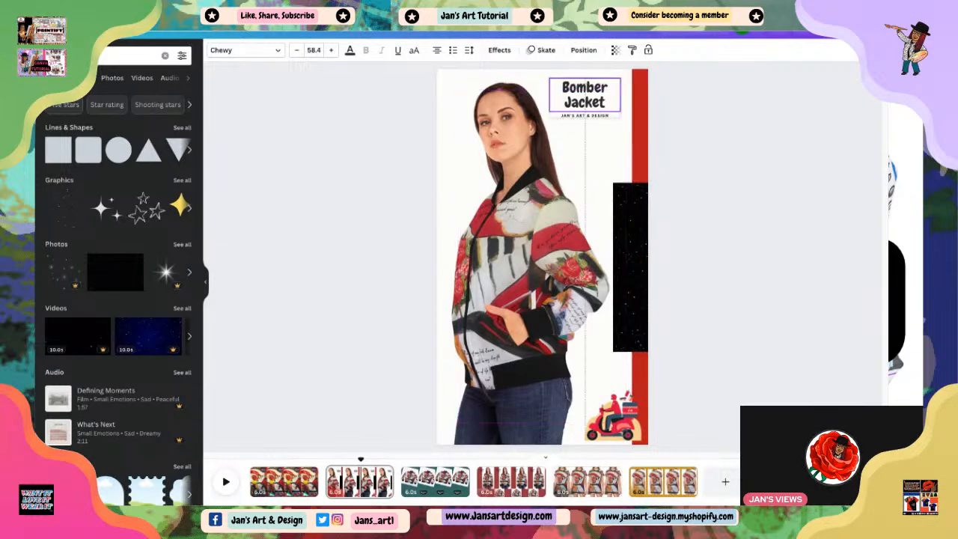
click(753, 238)
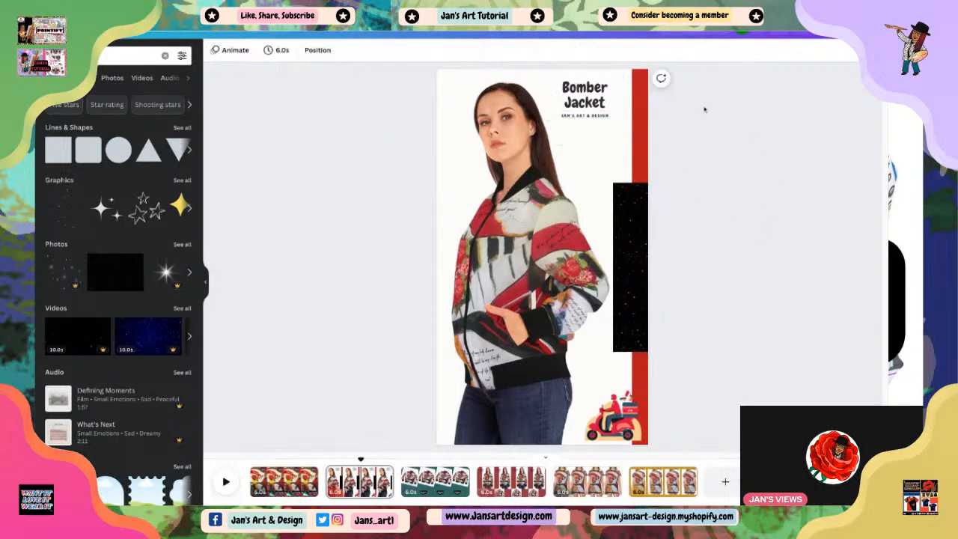
click(585, 102)
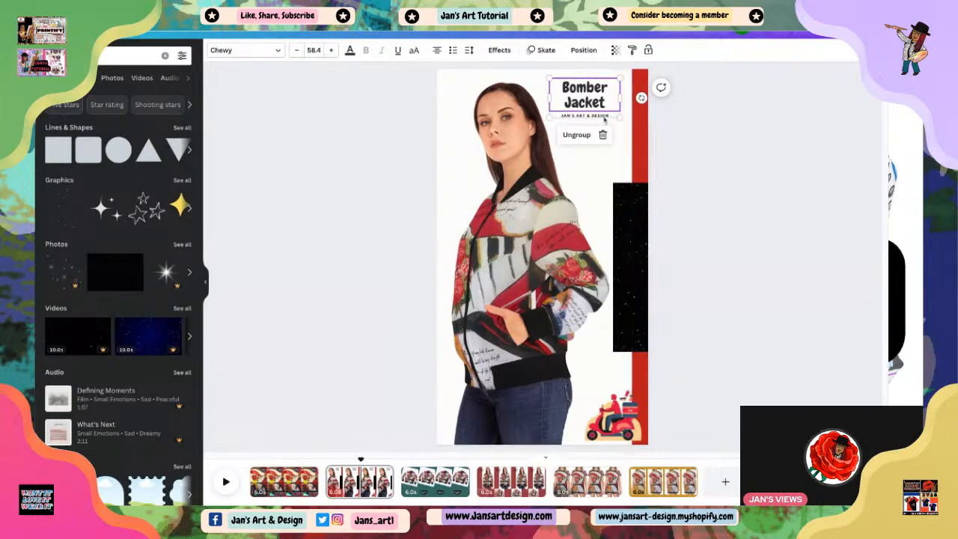
click(760, 178)
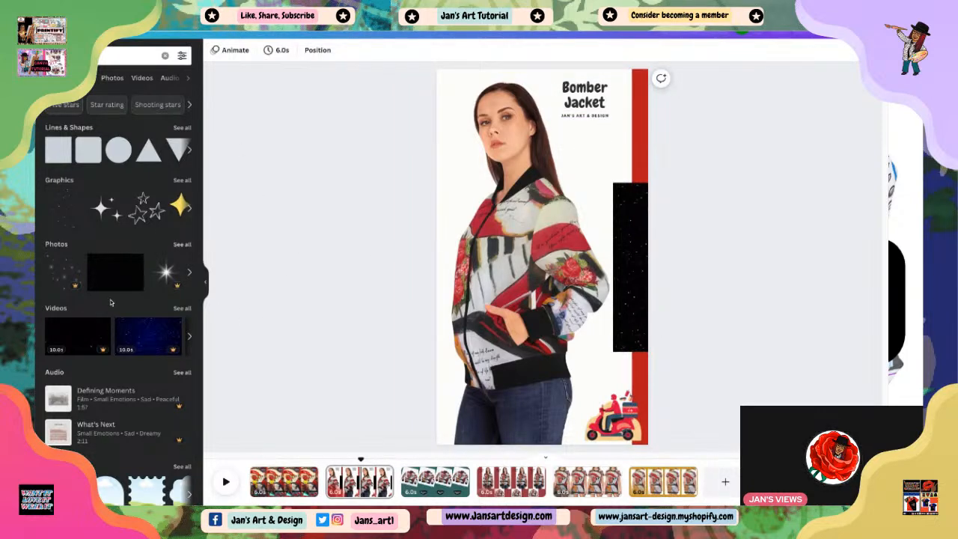
Show all star graphics, and move the tilted jacket photo on the Wearable Art page down to just above the title.
click(157, 105)
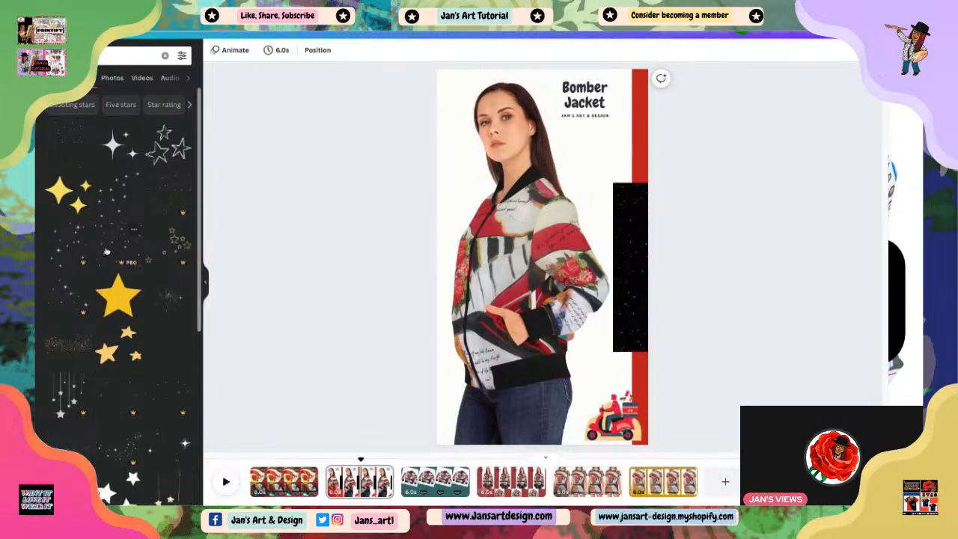
click(435, 485)
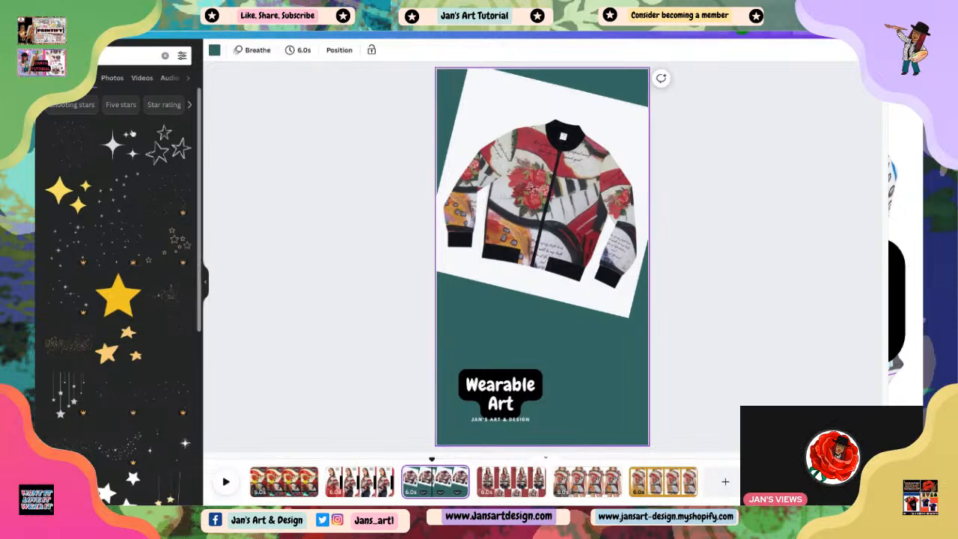
click(556, 160)
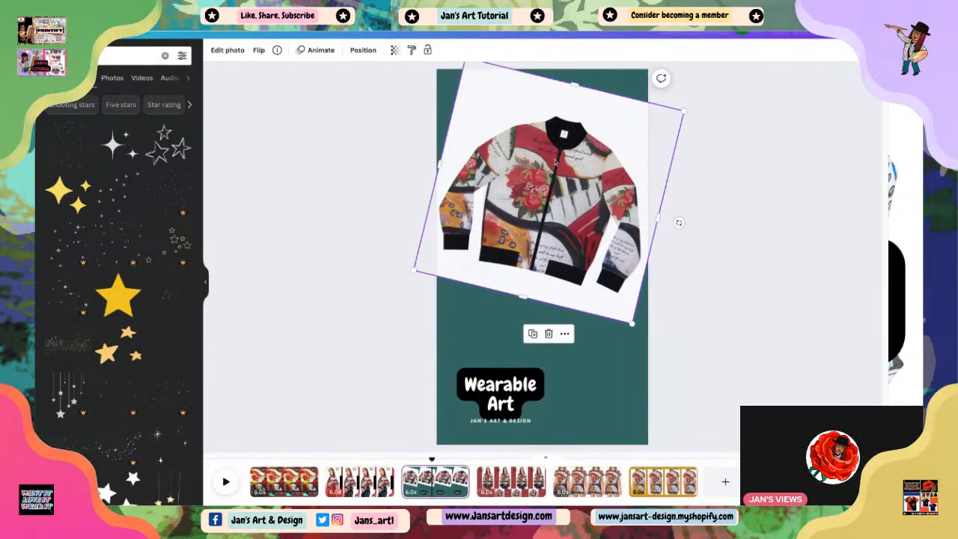
drag(555, 160, 556, 201)
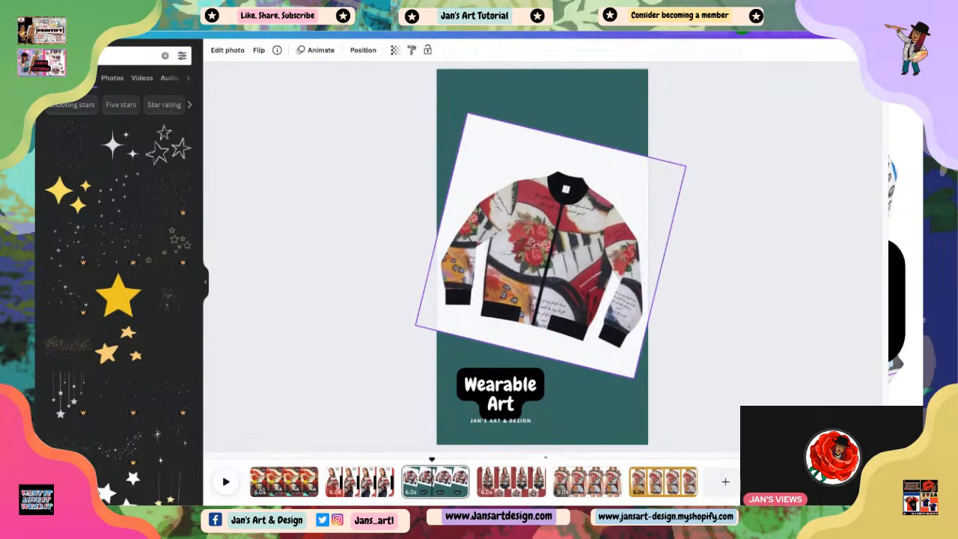
click(435, 248)
click(321, 167)
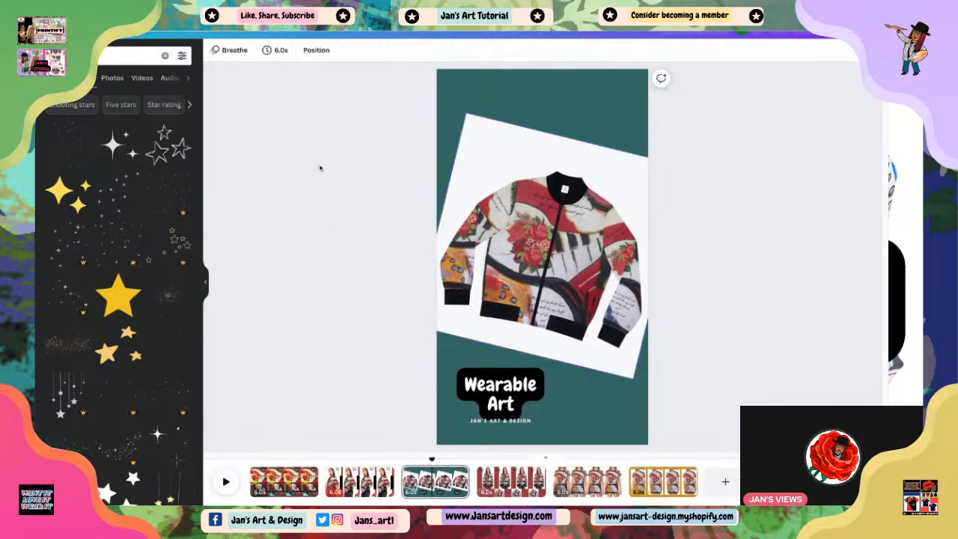
Add the three outlined stars graphic to the Wearable Art page, slightly reduced, in the upper-right corner above the jacket photo.
click(172, 150)
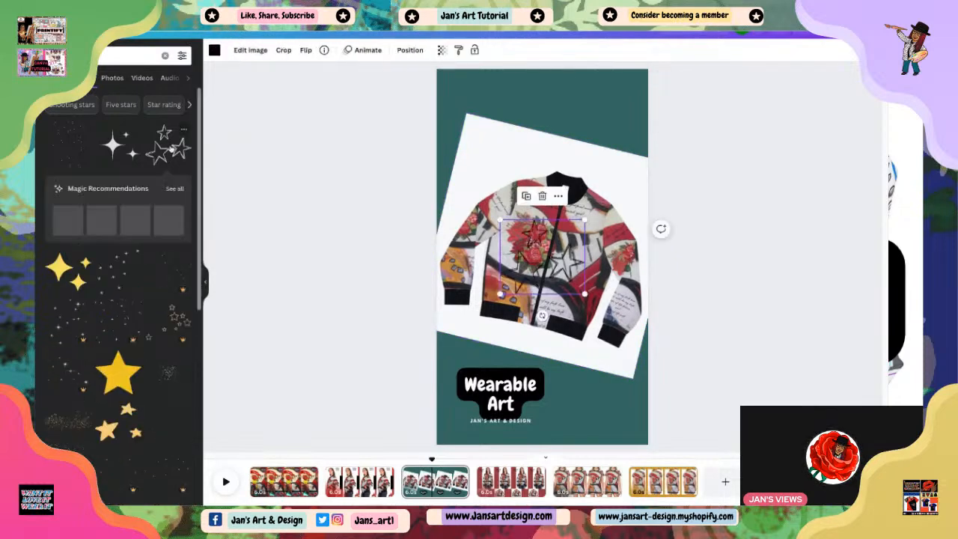
drag(541, 267, 587, 122)
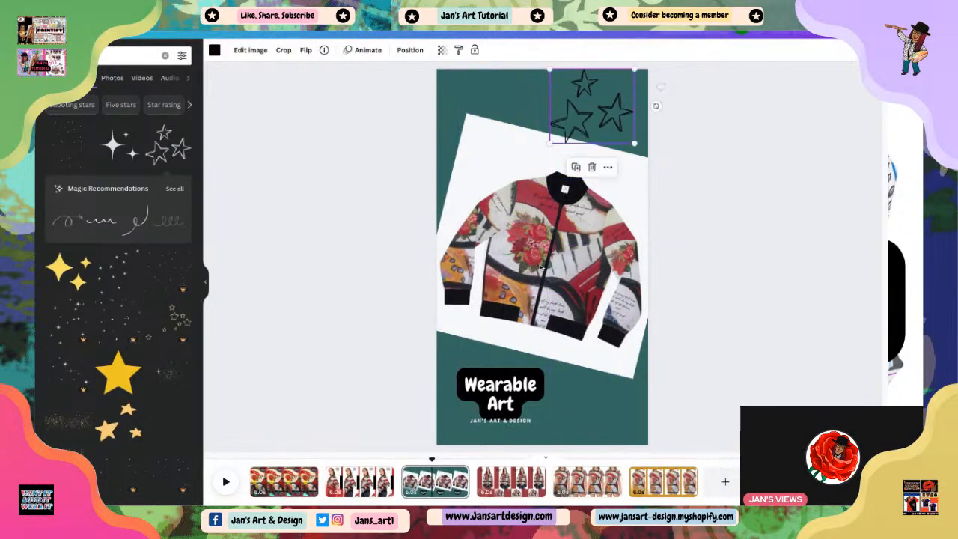
drag(634, 144, 636, 150)
drag(551, 107, 572, 113)
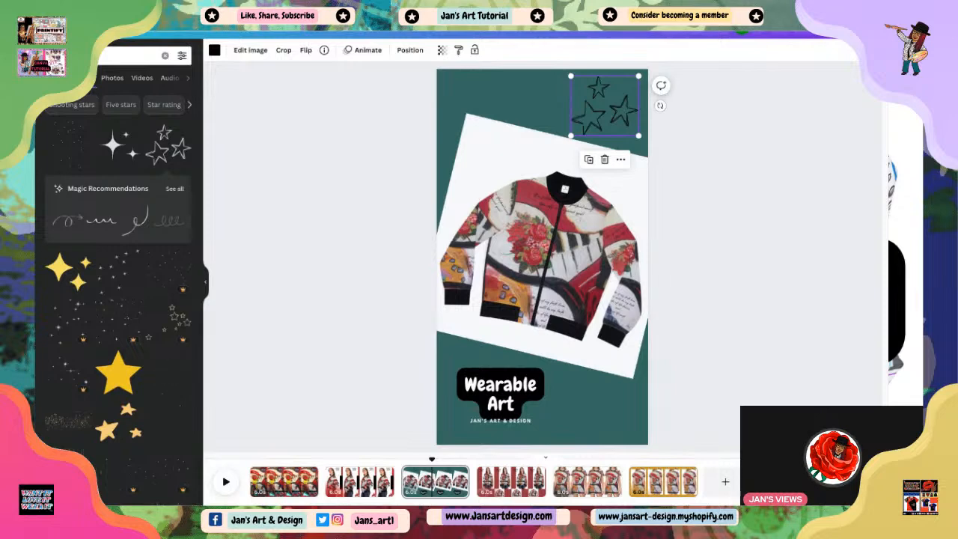
click(715, 198)
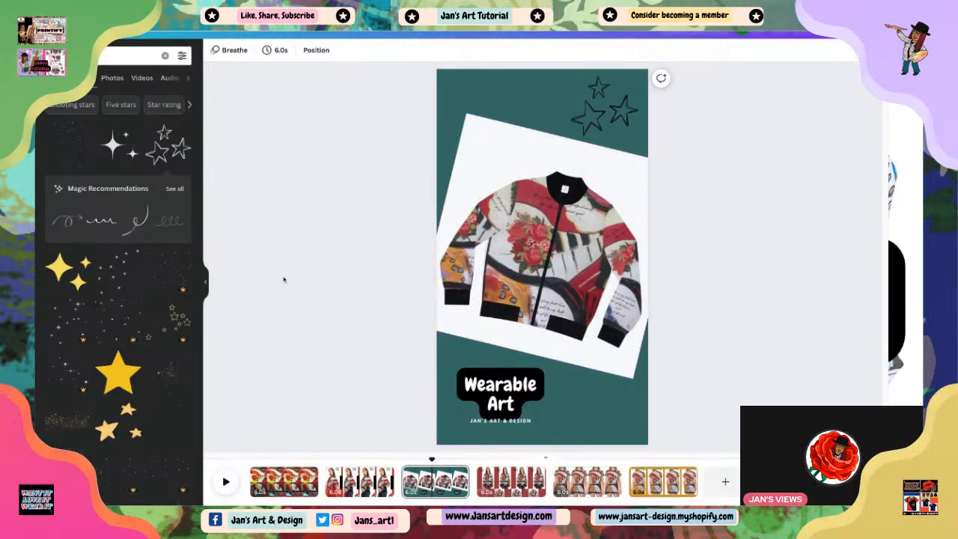
Add the three hand-drawn hearts from the Magic Recommendations to the Abstract Art page, below the title beside the model.
click(511, 481)
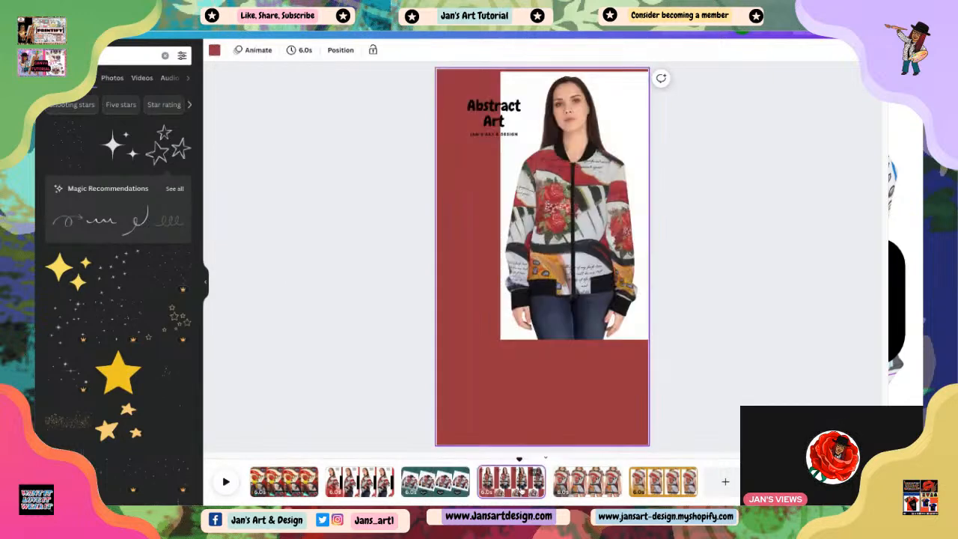
scroll(113, 220, down, 5)
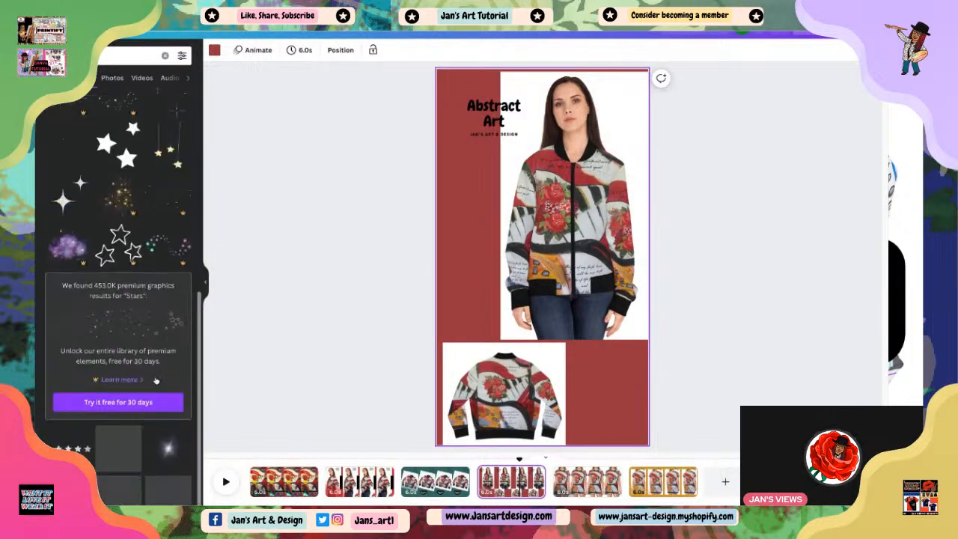
scroll(113, 220, up, 5)
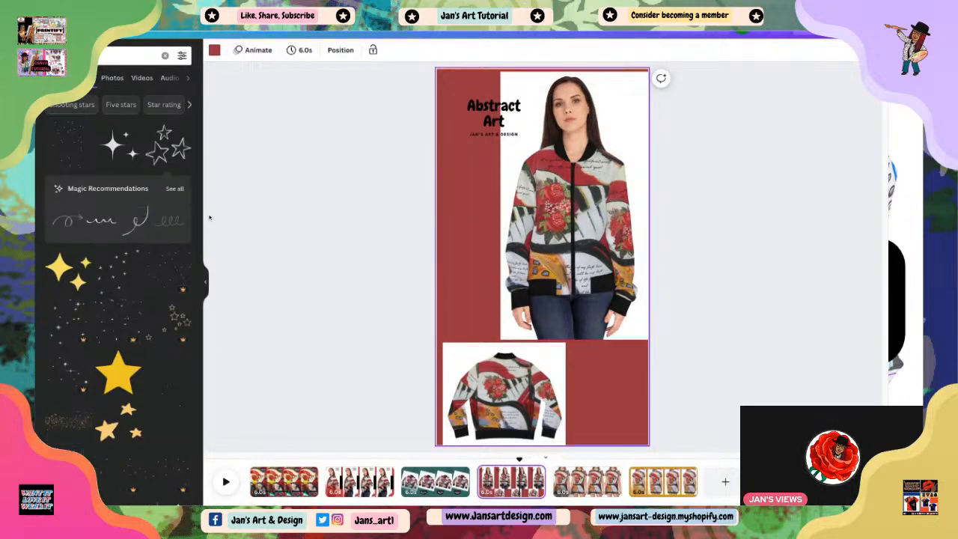
click(175, 189)
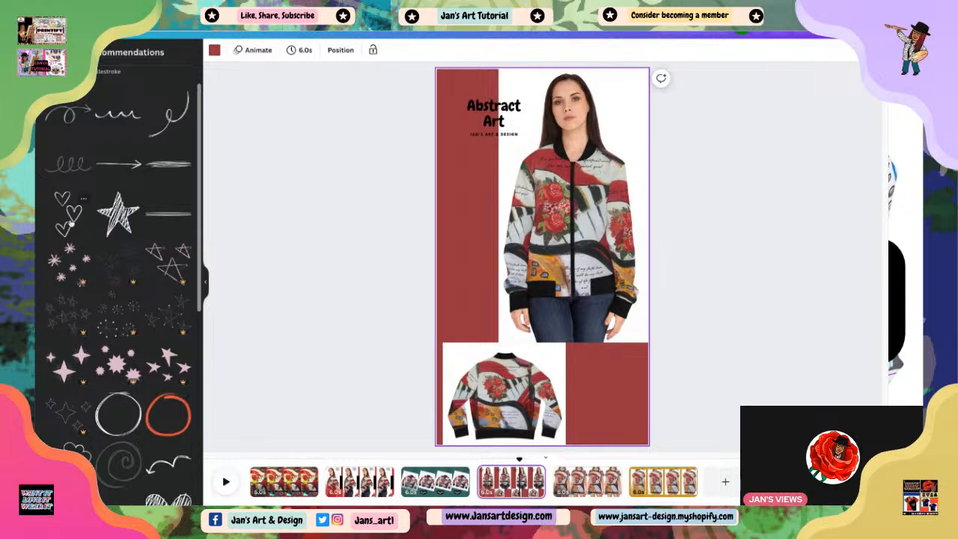
click(66, 219)
drag(563, 271, 515, 227)
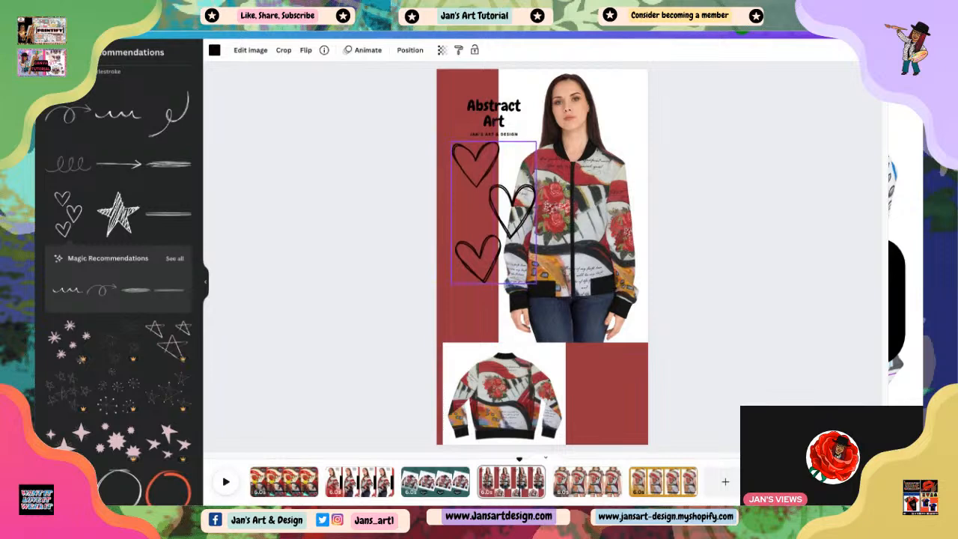
click(746, 255)
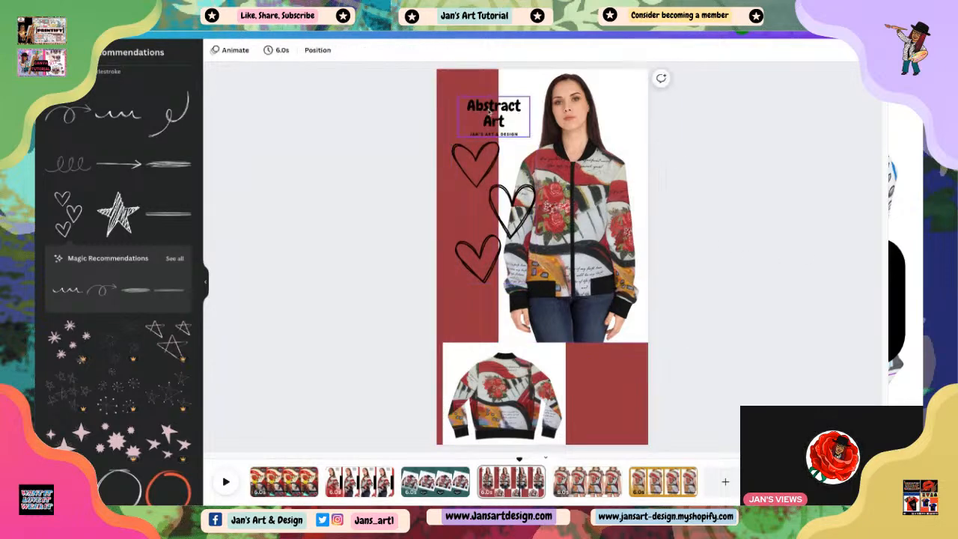
Move the "Abstract Art" title group slightly up, away from the hearts.
click(487, 110)
drag(488, 110, 494, 106)
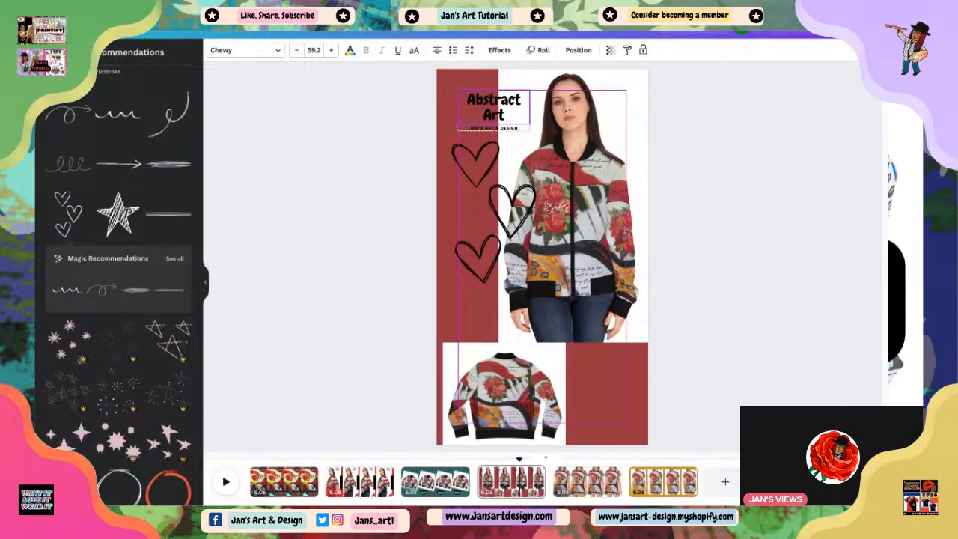
click(763, 282)
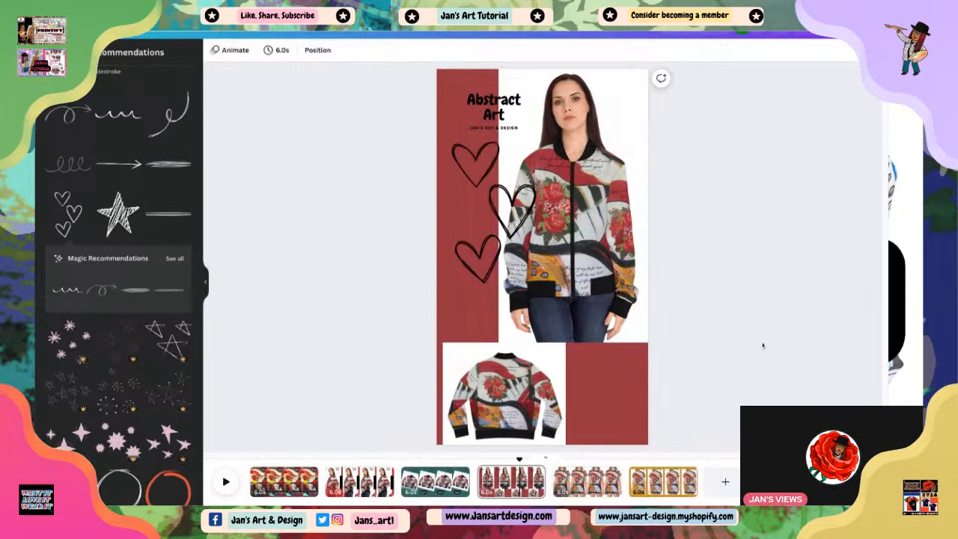
Shift the hearts graphic slightly down and left to leave more space below the "Abstract Art" title.
click(485, 259)
drag(485, 259, 487, 256)
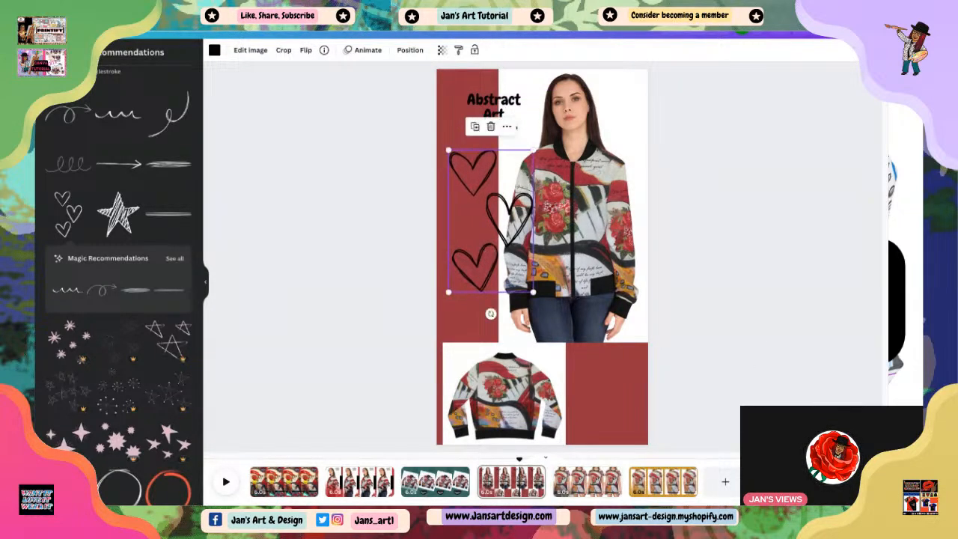
click(705, 323)
drag(490, 216, 491, 223)
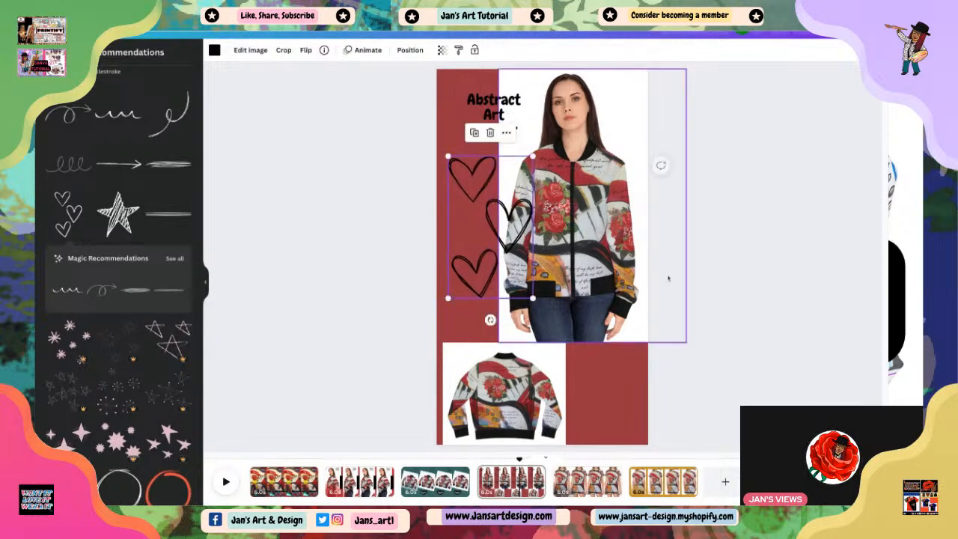
click(700, 299)
Apply the Wipe element animation to the hearts graphic on the Abstract Art page.
click(495, 241)
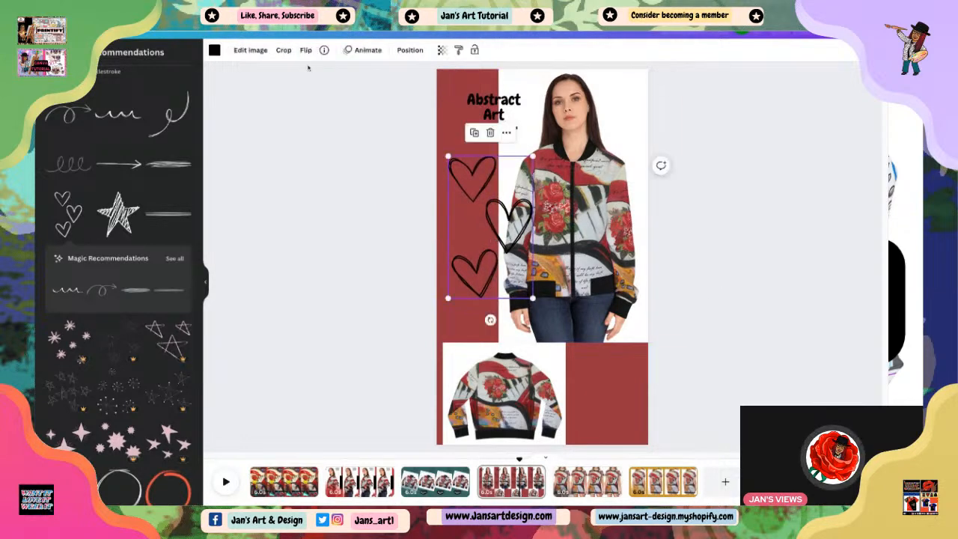
click(369, 50)
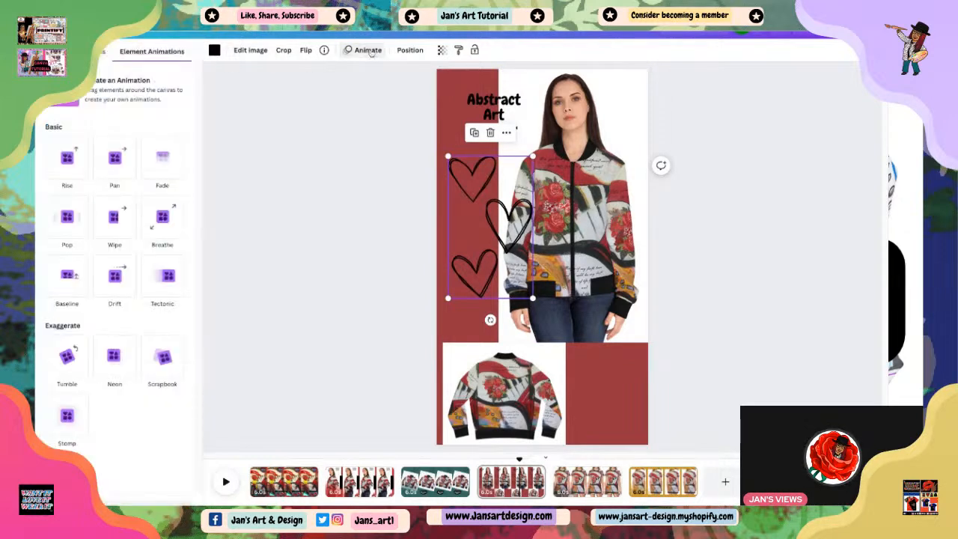
click(113, 218)
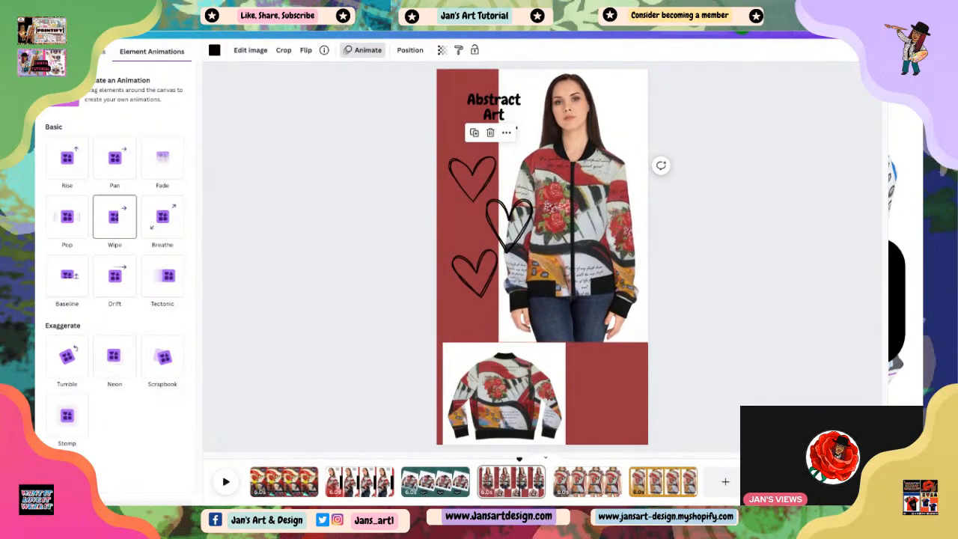
click(114, 218)
click(247, 243)
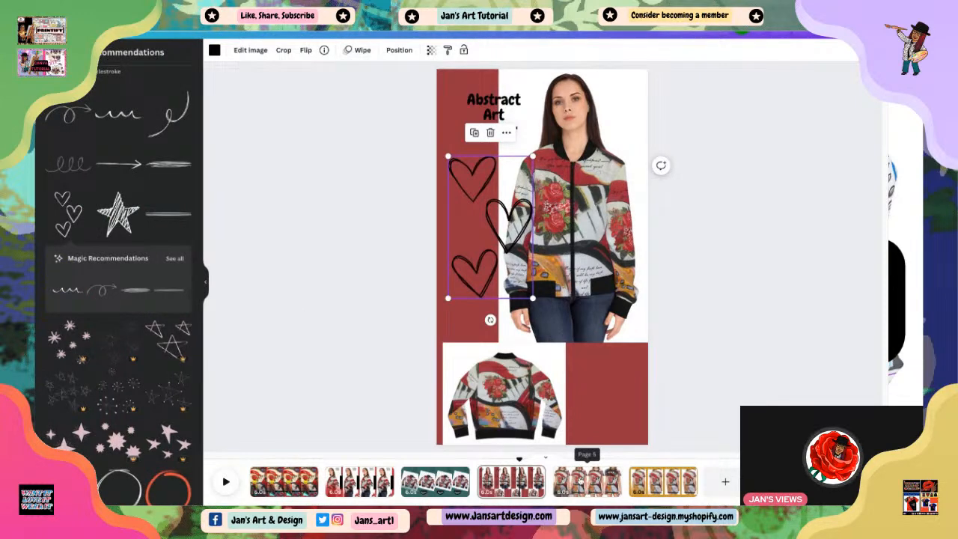
Add the hand-drawn music note to page 5, shrink it and place it in the upper-left corner beside the model's neck.
click(587, 482)
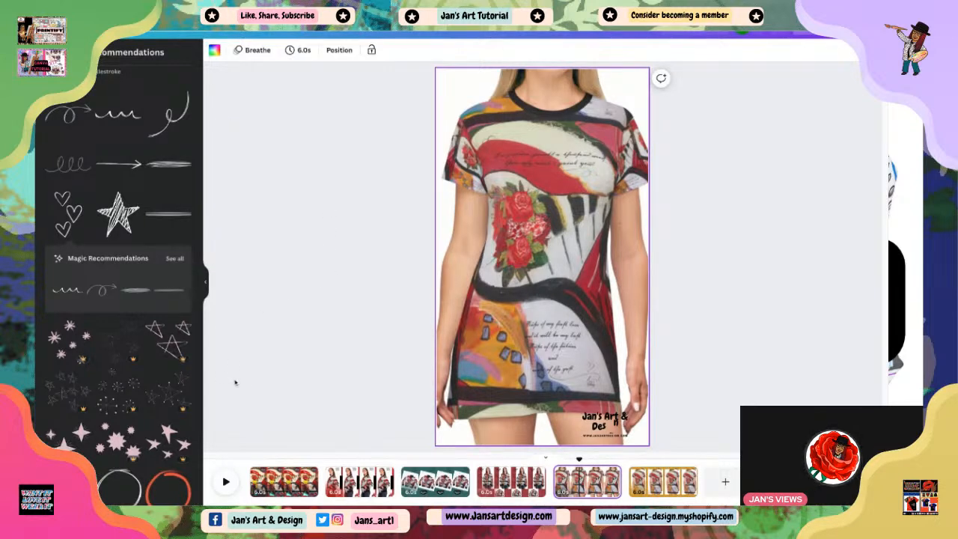
scroll(129, 433, down, 5)
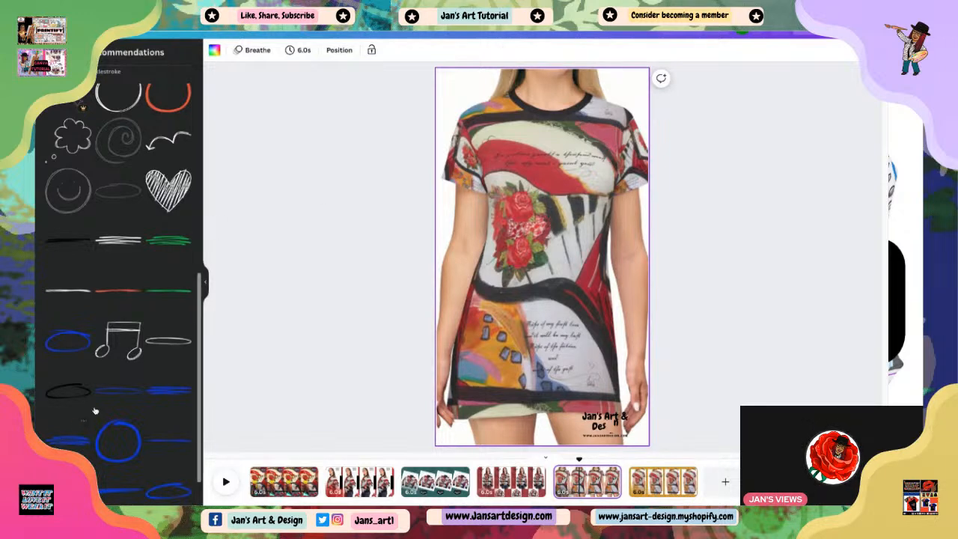
scroll(127, 413, down, 2)
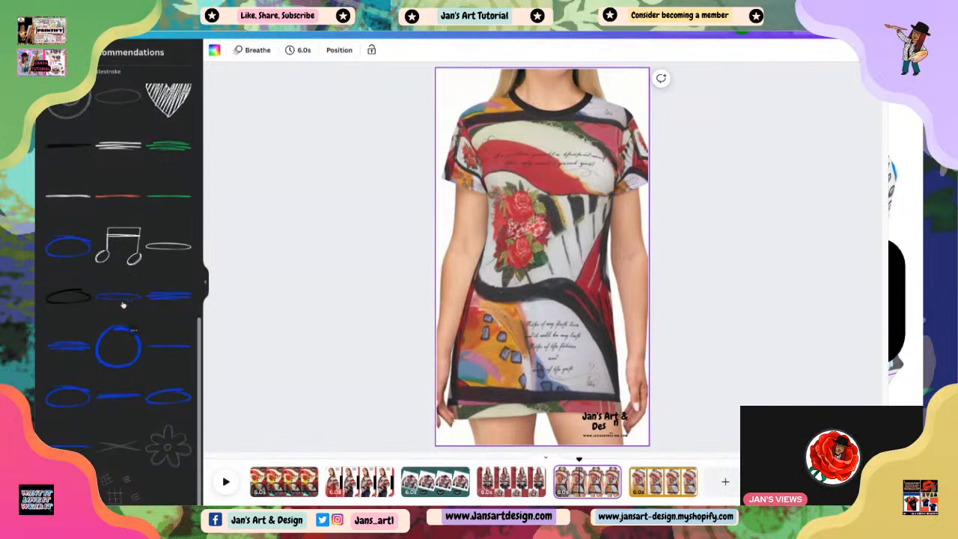
click(122, 244)
drag(564, 271, 586, 167)
drag(554, 137, 577, 160)
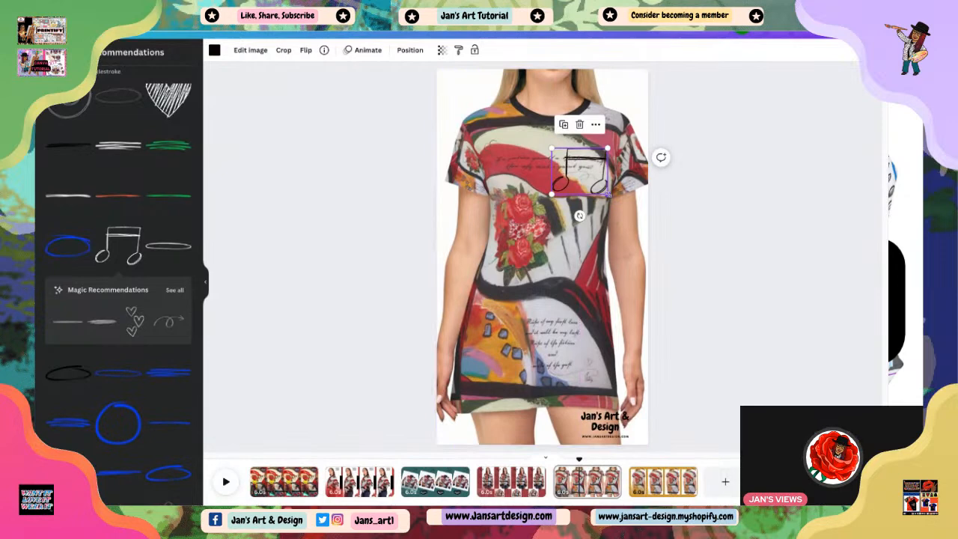
drag(607, 191, 608, 195)
drag(559, 146, 456, 73)
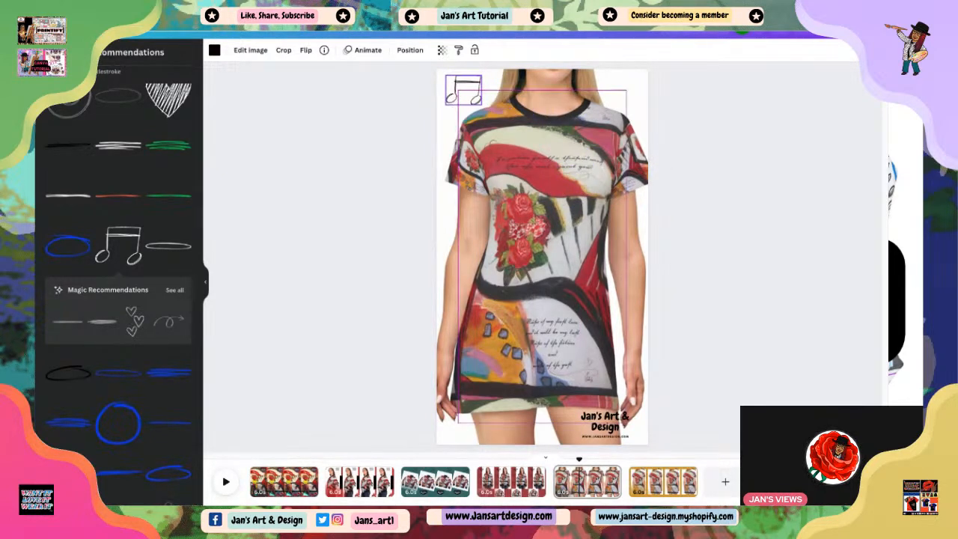
click(364, 155)
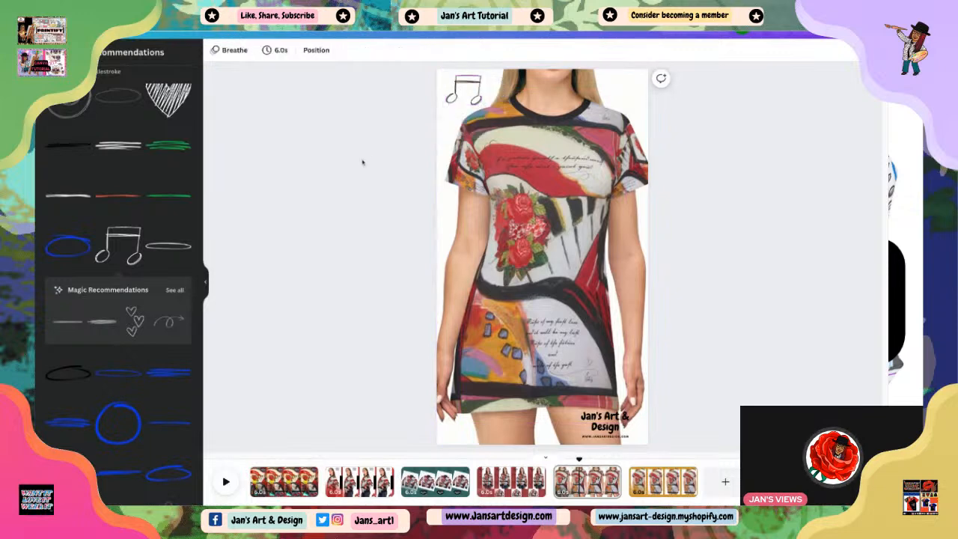
Rotate the music note graphic on page 5 about 13° clockwise.
click(465, 89)
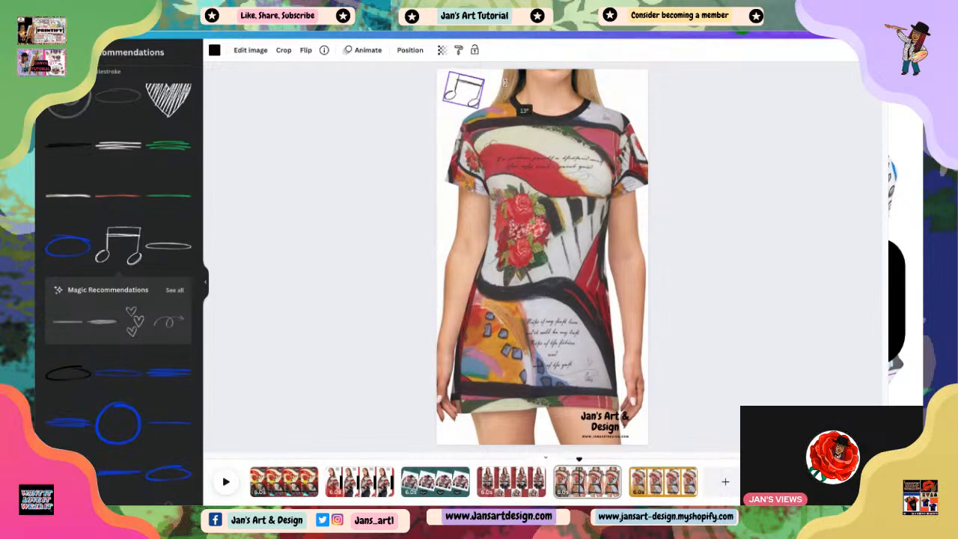
click(316, 142)
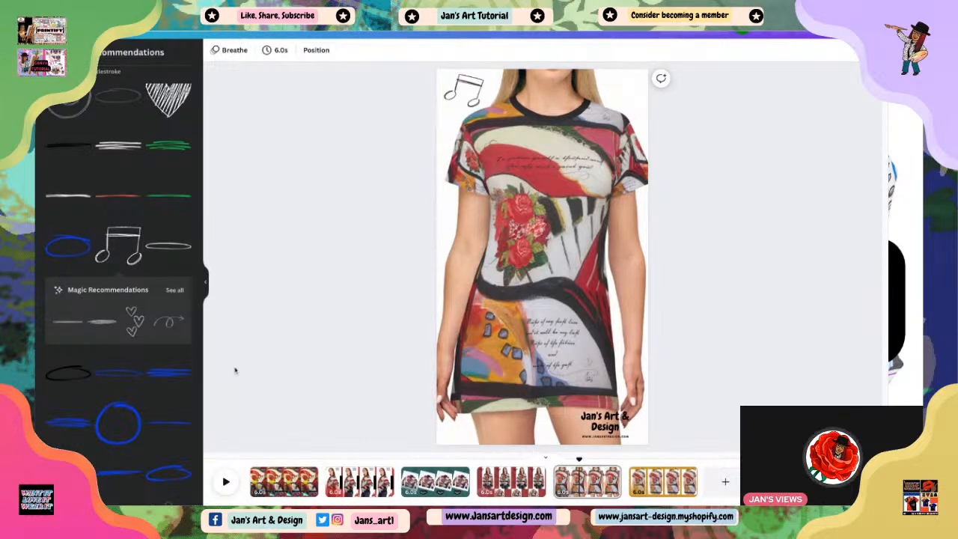
scroll(109, 284, down, 1)
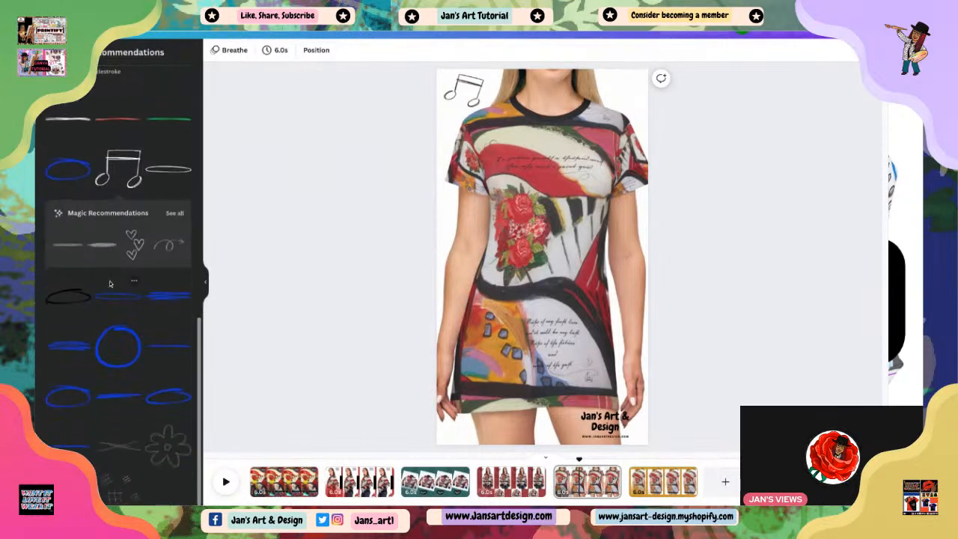
scroll(109, 284, up, 10)
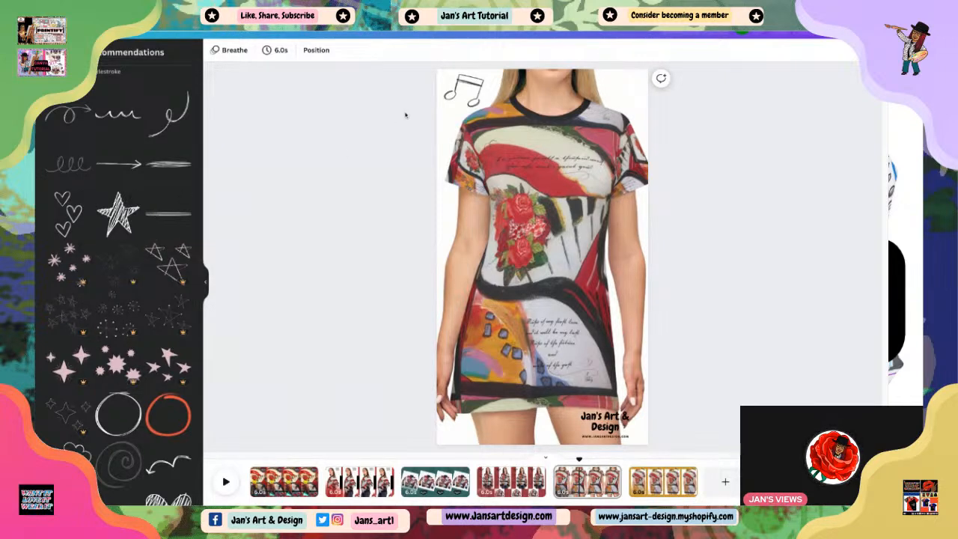
Duplicate the music note and place a smaller copy in the upper-right corner of page 5.
click(468, 93)
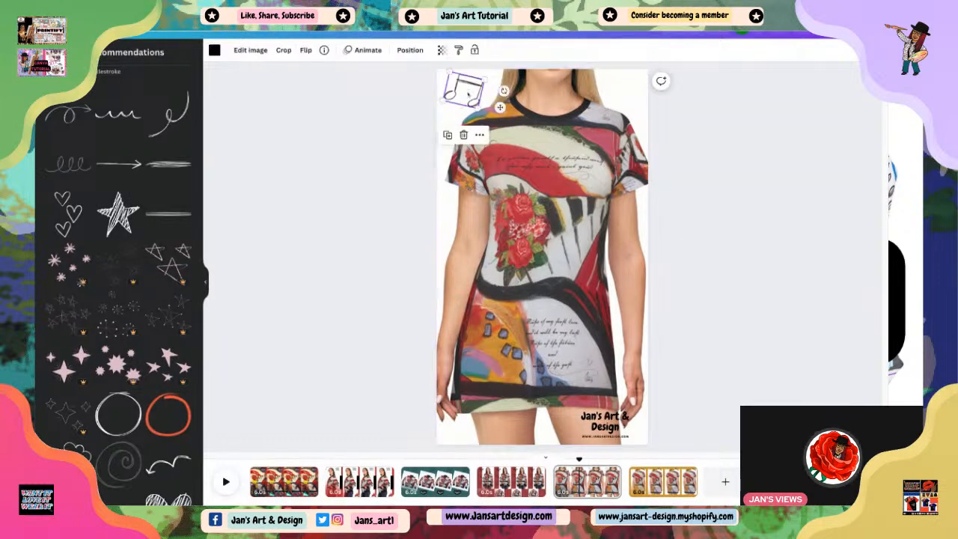
click(448, 135)
drag(475, 105, 630, 120)
click(717, 153)
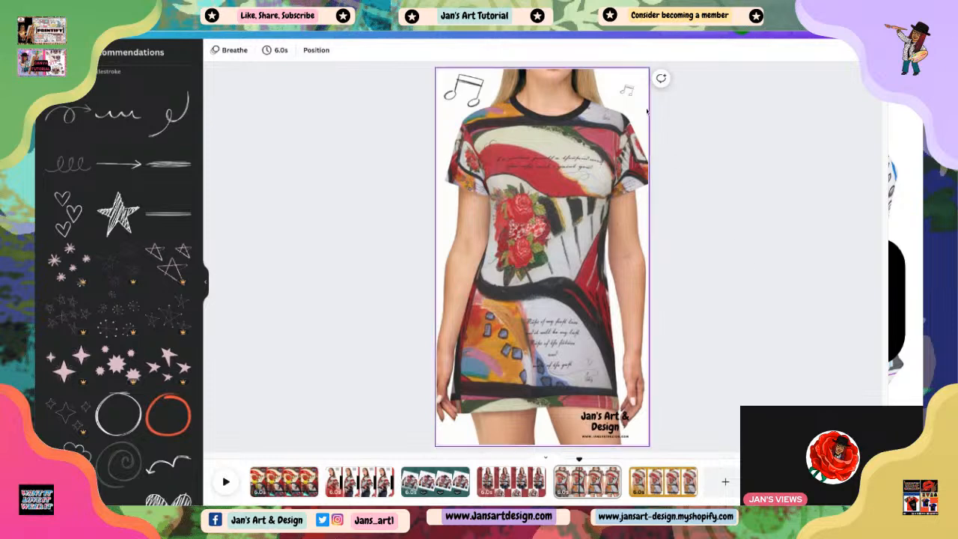
Flip the small music note copy horizontally and delete it from page 5.
click(627, 90)
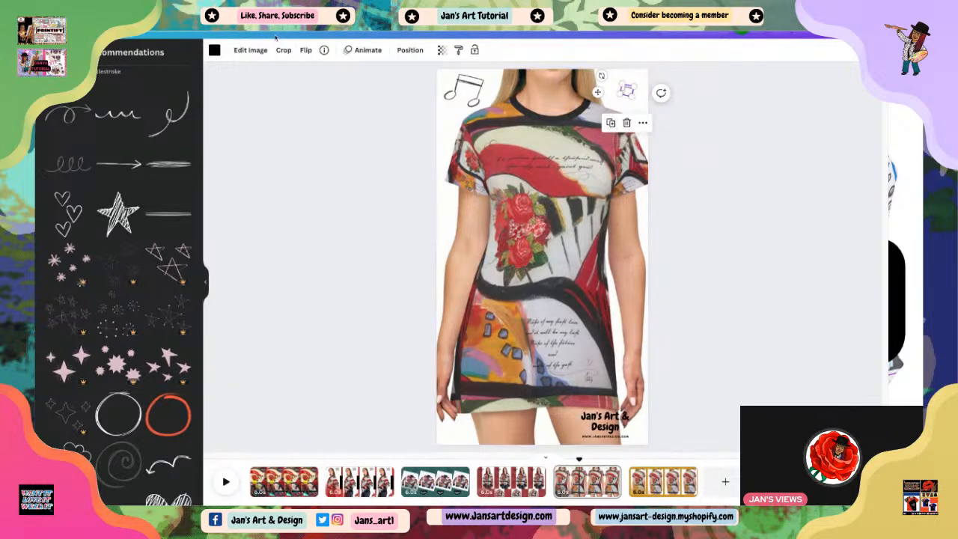
click(306, 50)
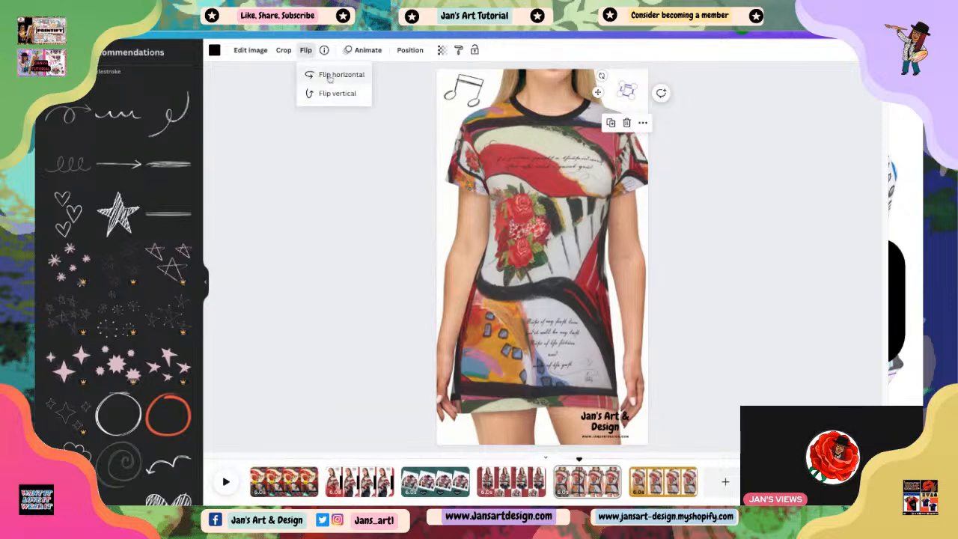
click(738, 196)
click(737, 196)
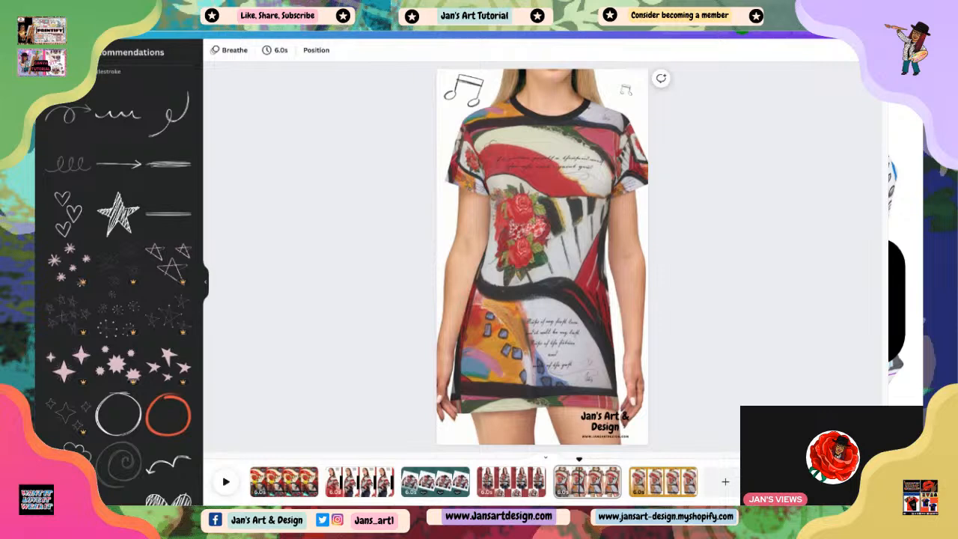
click(627, 91)
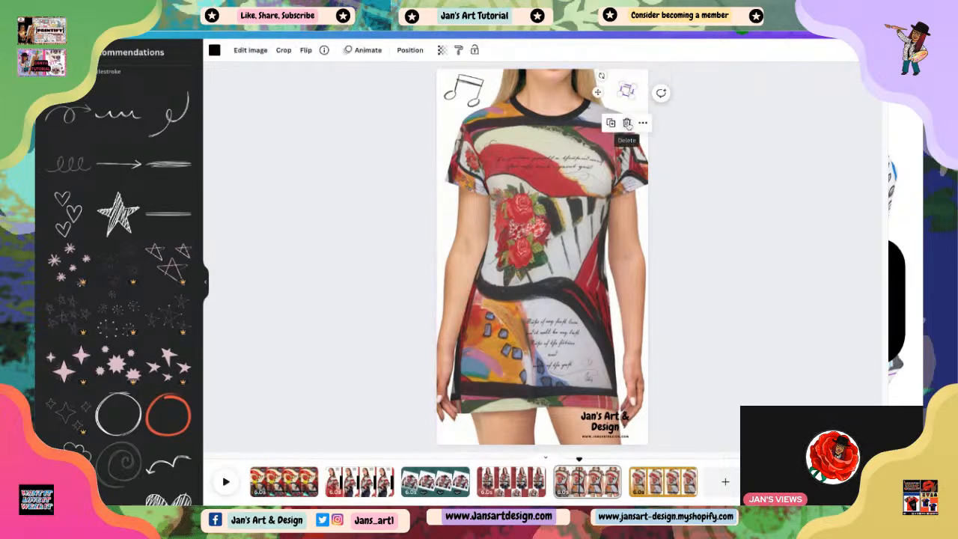
Browse the hand-drawn graphics for one that suits the Mini Skirt page.
click(663, 481)
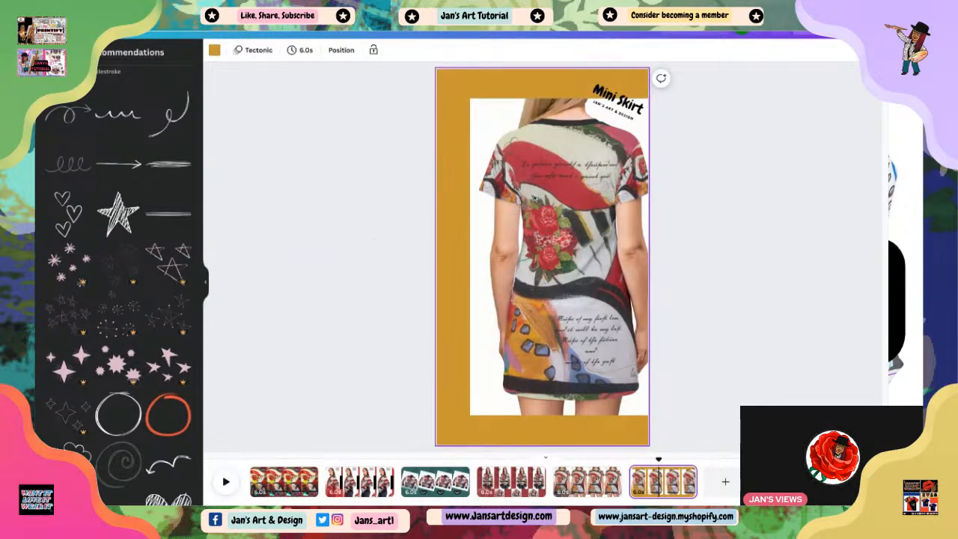
click(618, 103)
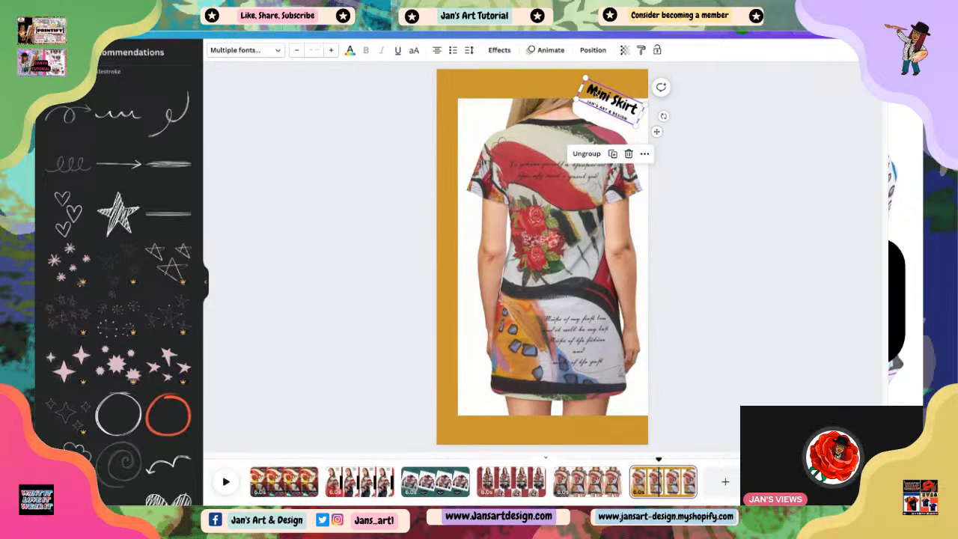
click(302, 322)
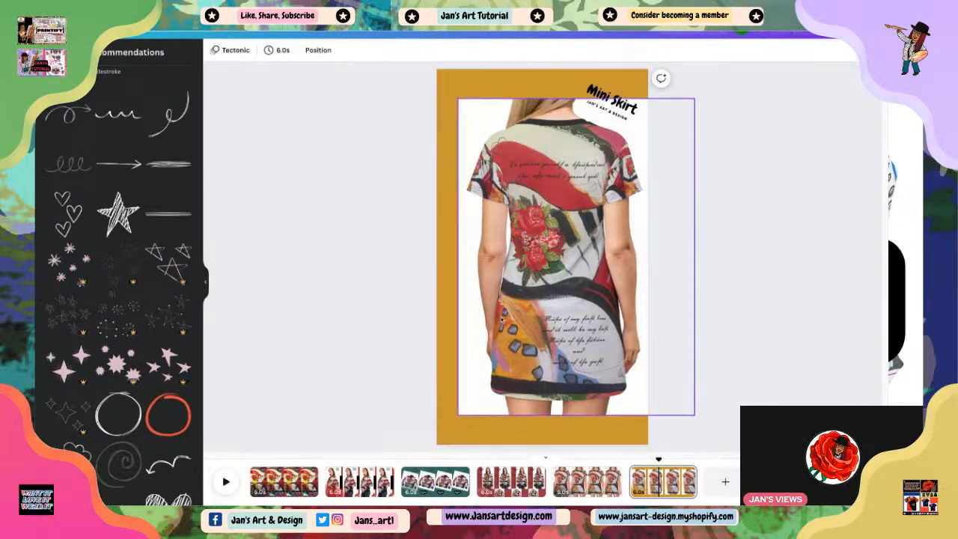
scroll(138, 412, down, 6)
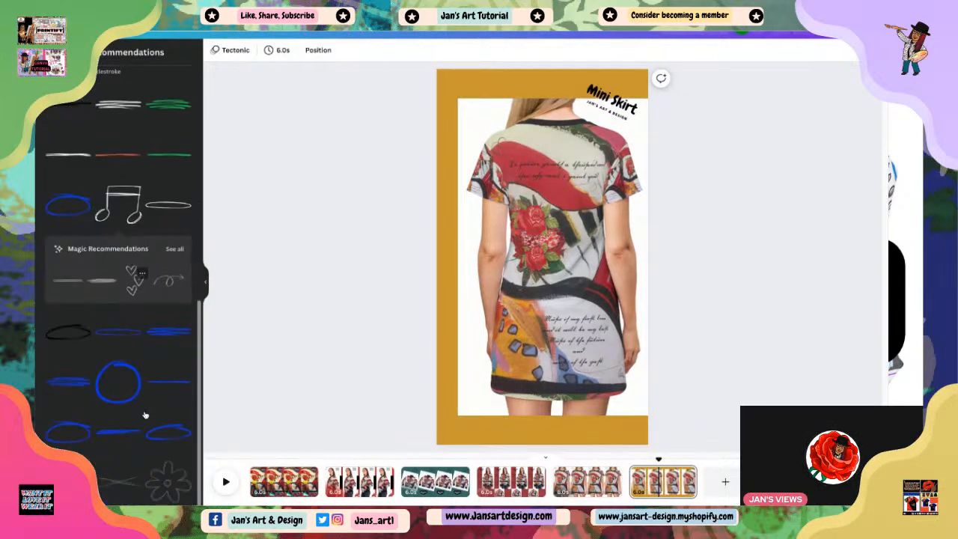
scroll(145, 416, down, 1)
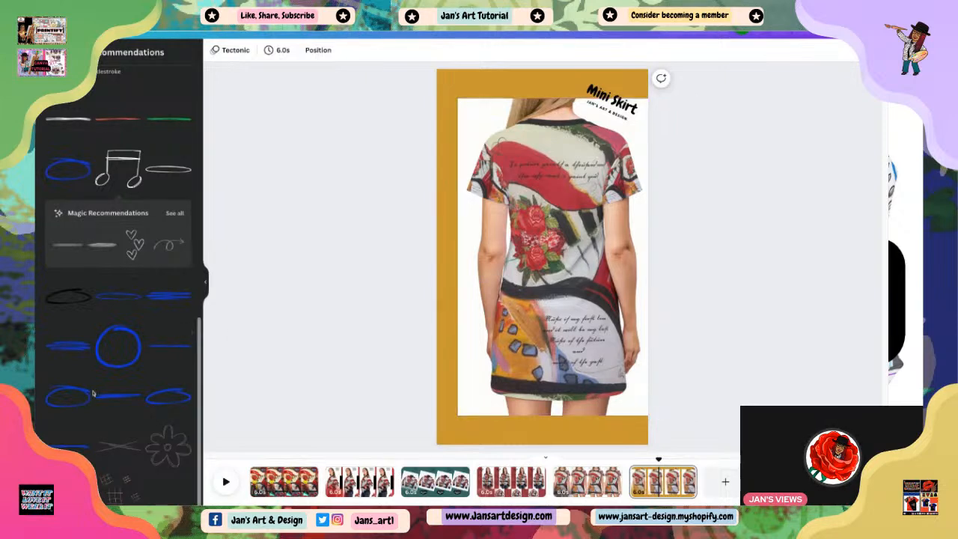
scroll(130, 386, up, 4)
scroll(128, 385, down, 4)
scroll(131, 299, up, 4)
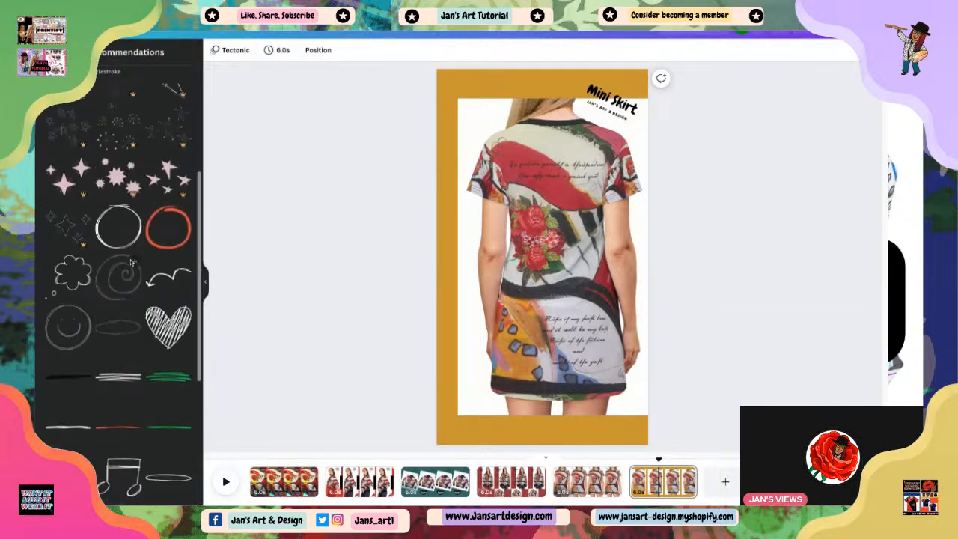
scroll(131, 261, up, 3)
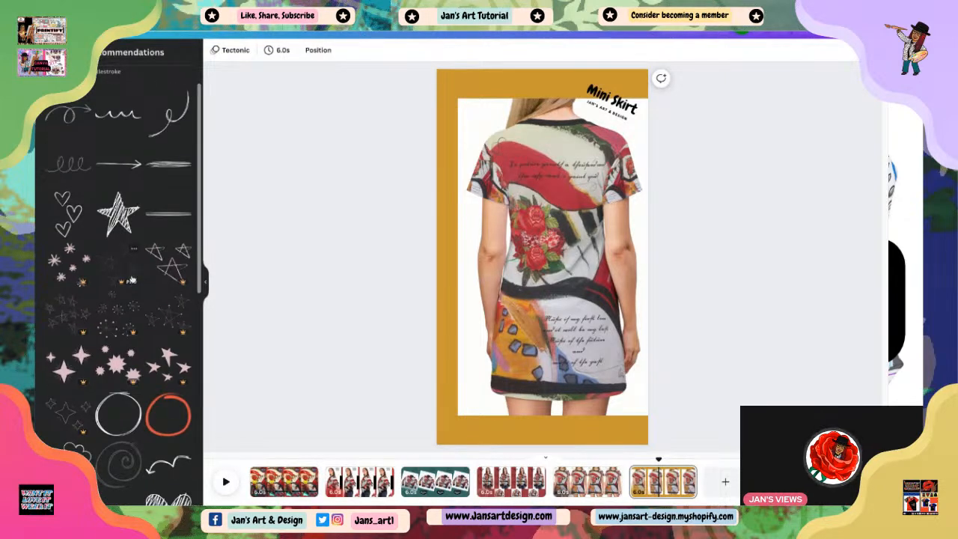
scroll(112, 344, down, 10)
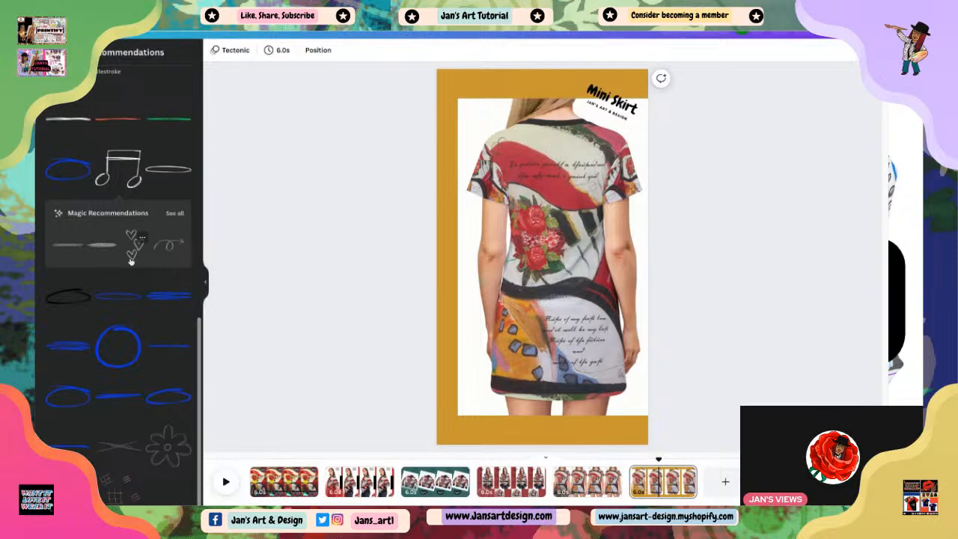
Try the hand-drawn flower graphic in the lower-left corner of the Mini Skirt page.
click(167, 453)
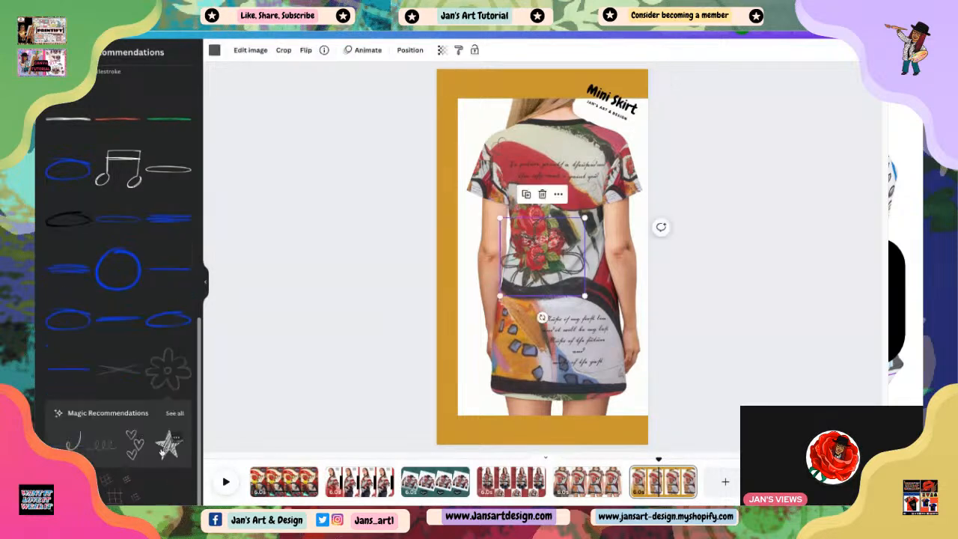
drag(561, 272, 506, 410)
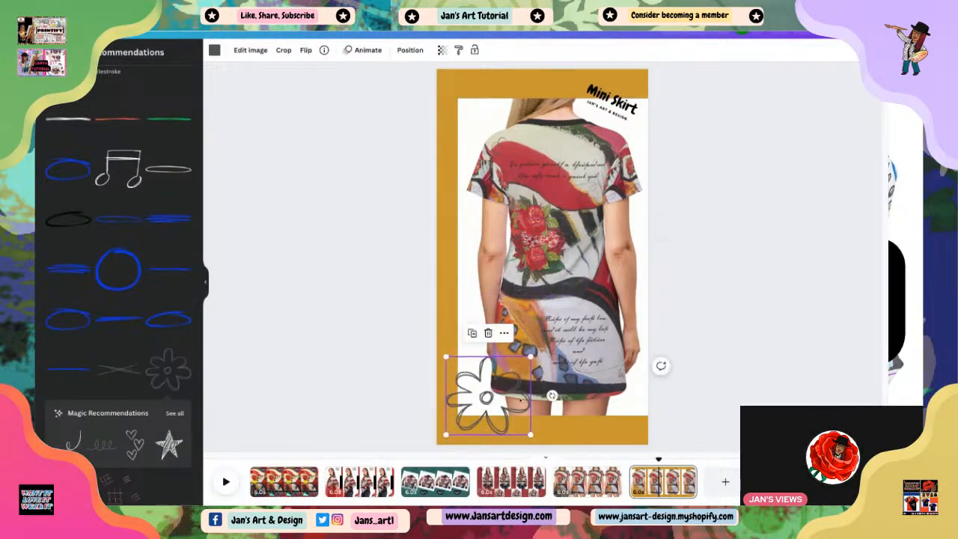
click(488, 332)
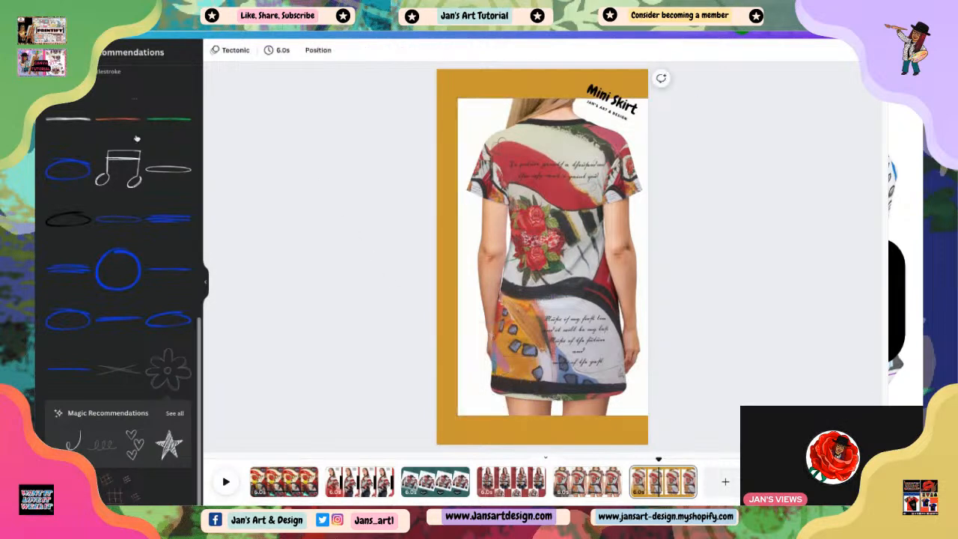
Add an animated sparkle from the stars graphics to the Mini Skirt page, shrunk slightly and centred over the dress.
click(51, 53)
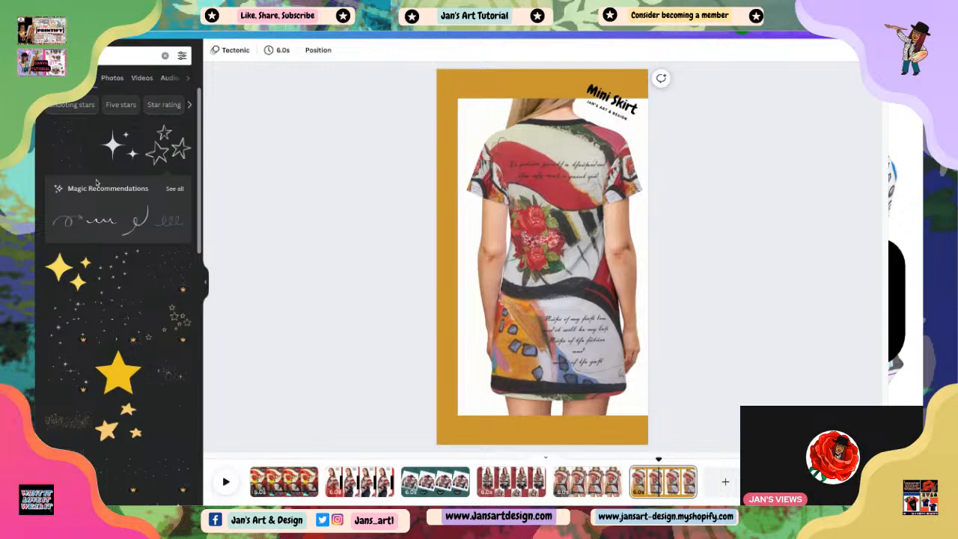
scroll(96, 180, down, 3)
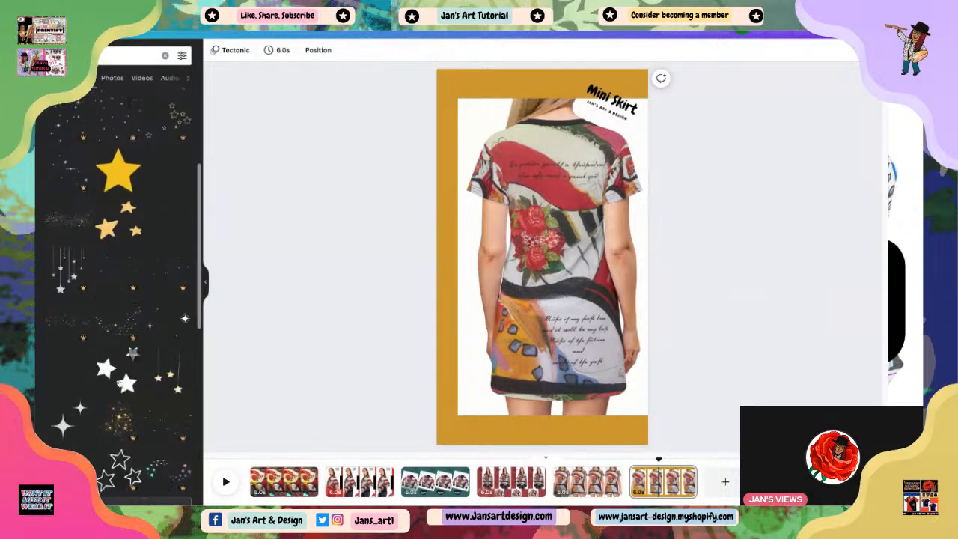
scroll(66, 399, down, 1)
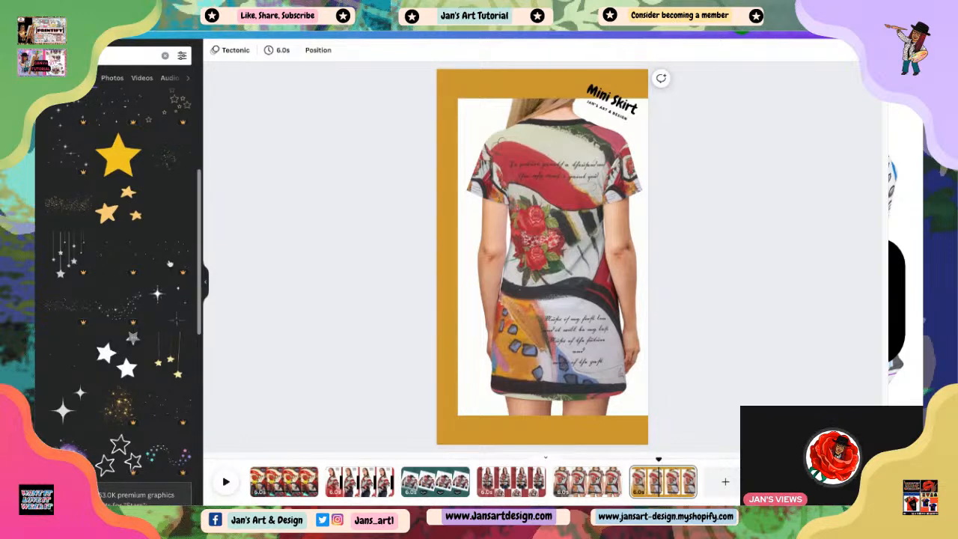
click(135, 343)
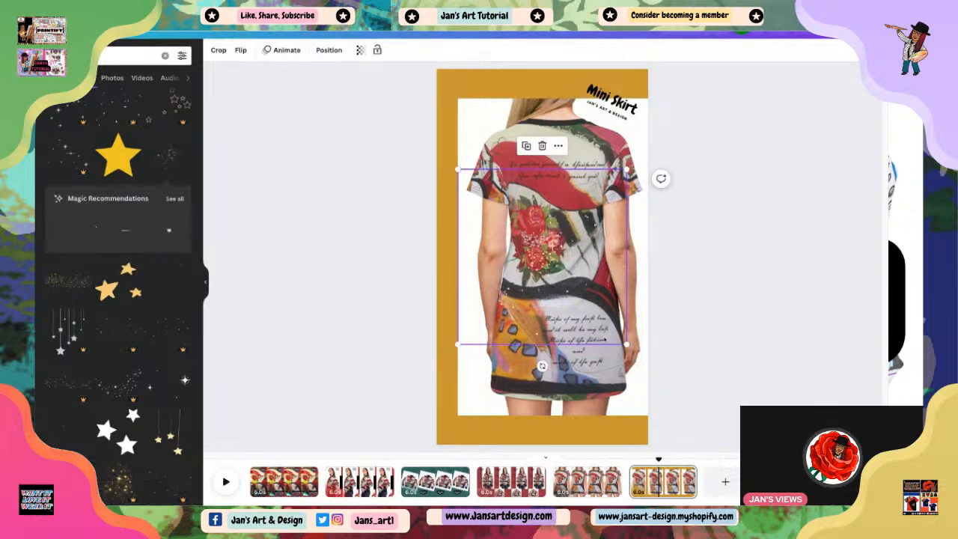
drag(628, 346, 592, 308)
drag(534, 252, 551, 261)
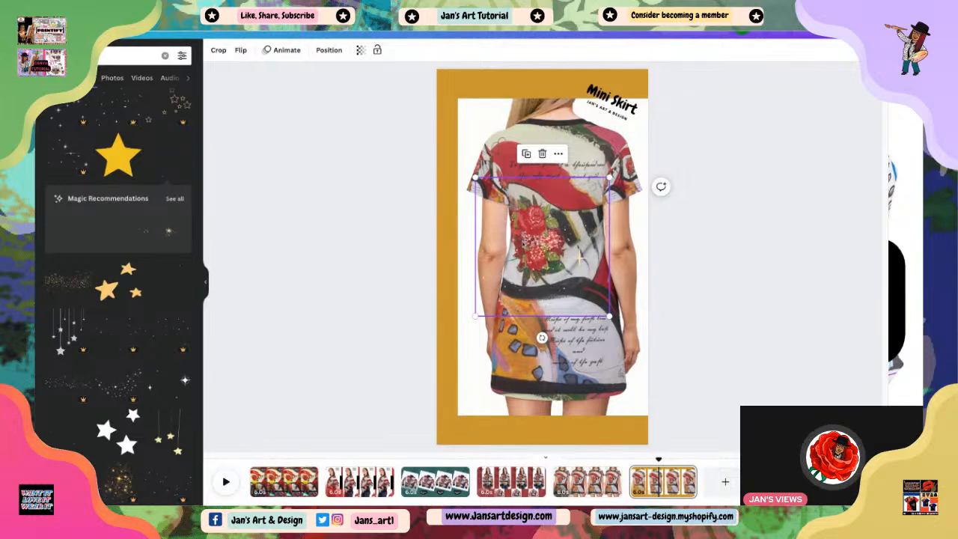
Review page 5 with its music note, and return to the Mini Skirt page.
click(511, 479)
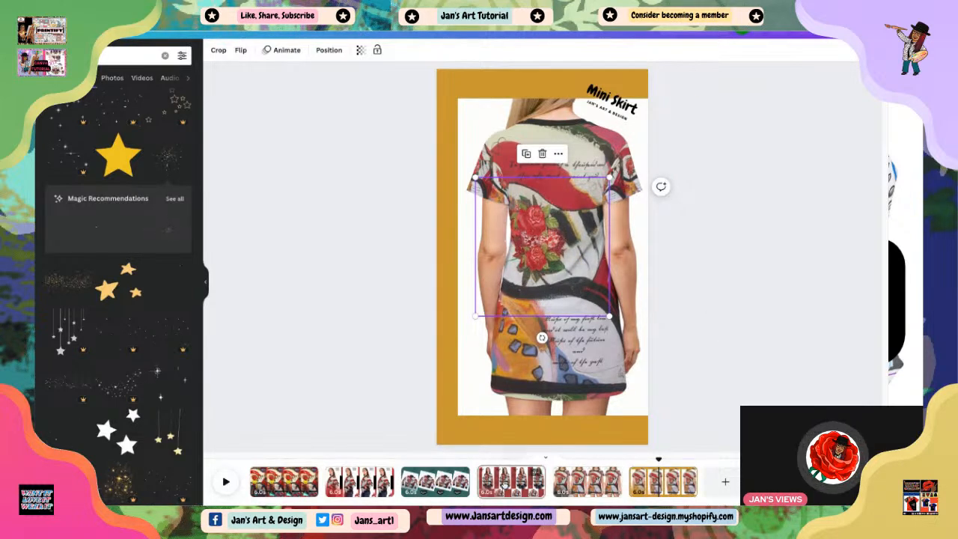
click(587, 488)
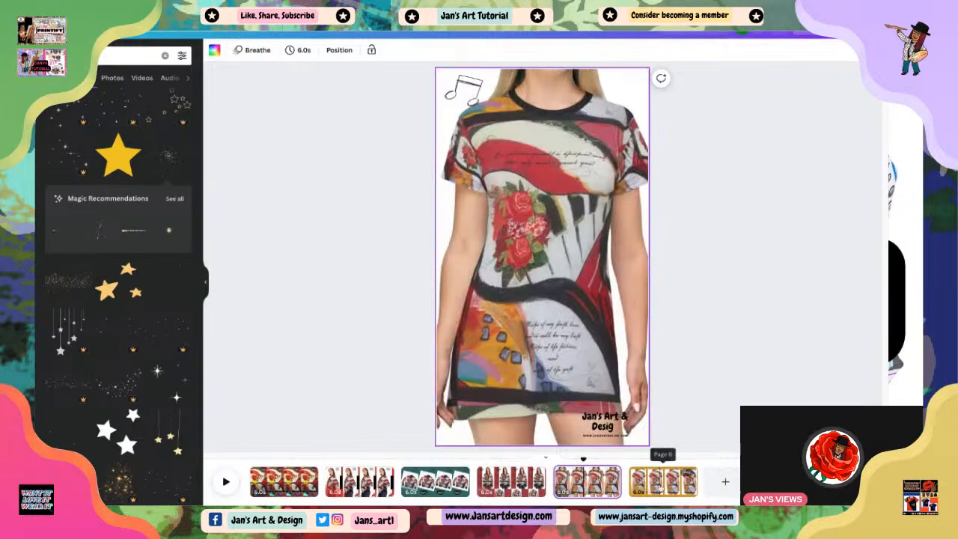
click(661, 488)
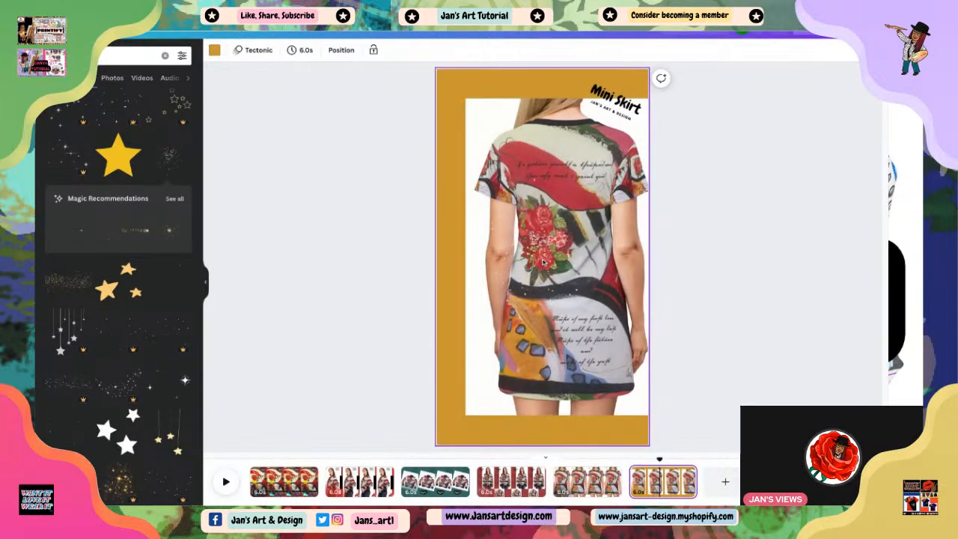
Reposition the animated sparkle on the dress, trying it over the lower skirt before placing it over the red roses.
click(542, 243)
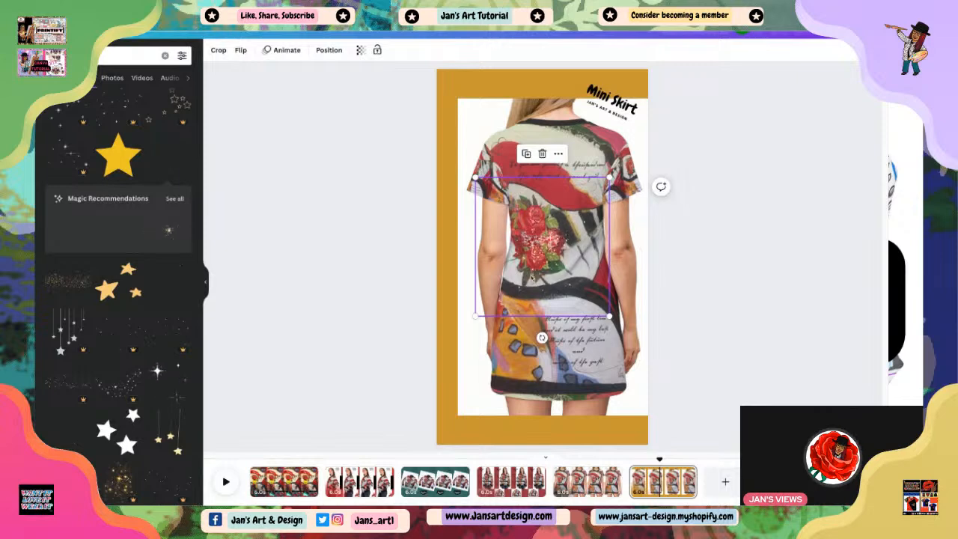
drag(544, 248, 515, 346)
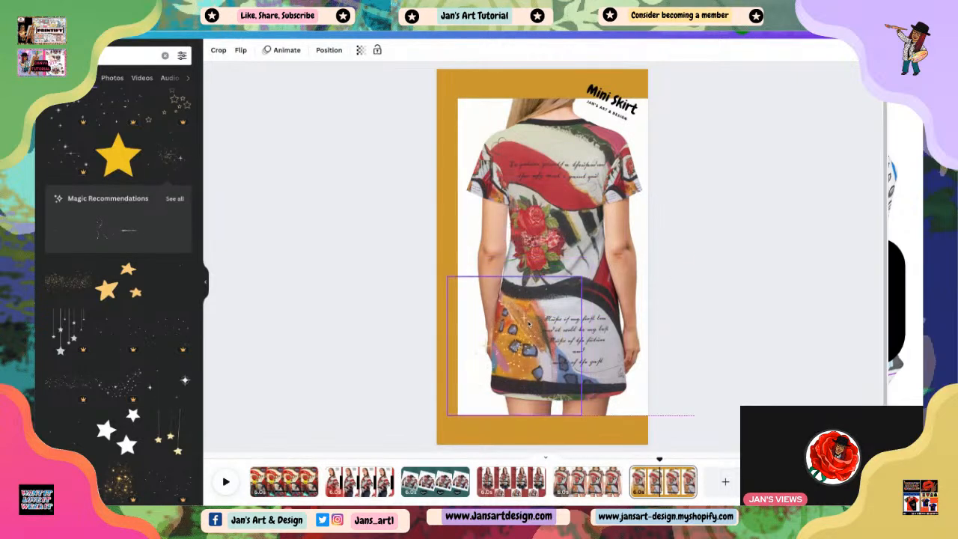
click(755, 343)
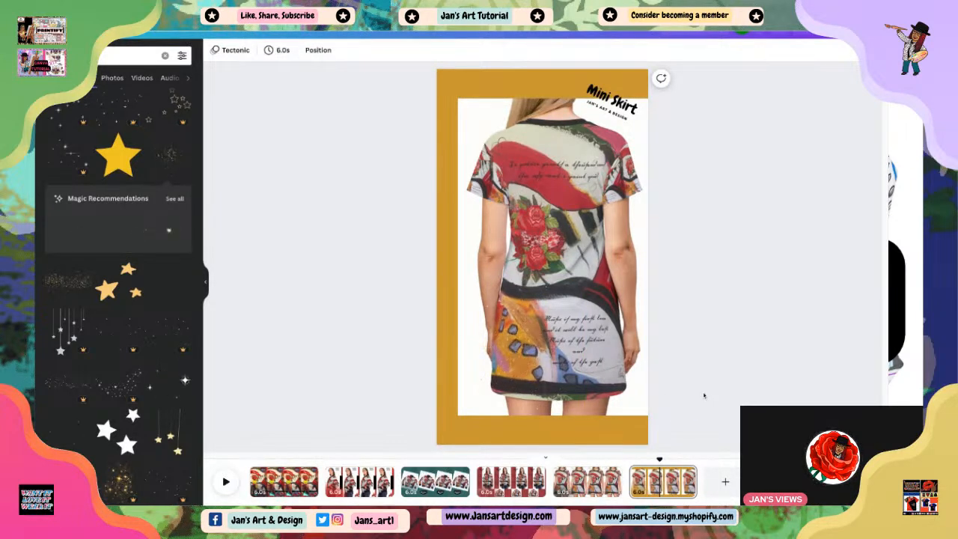
click(513, 360)
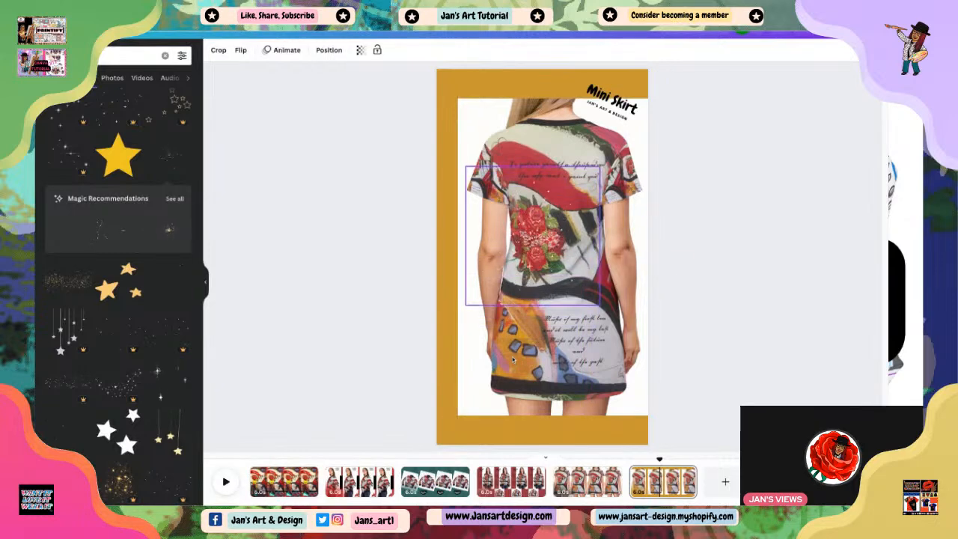
click(754, 376)
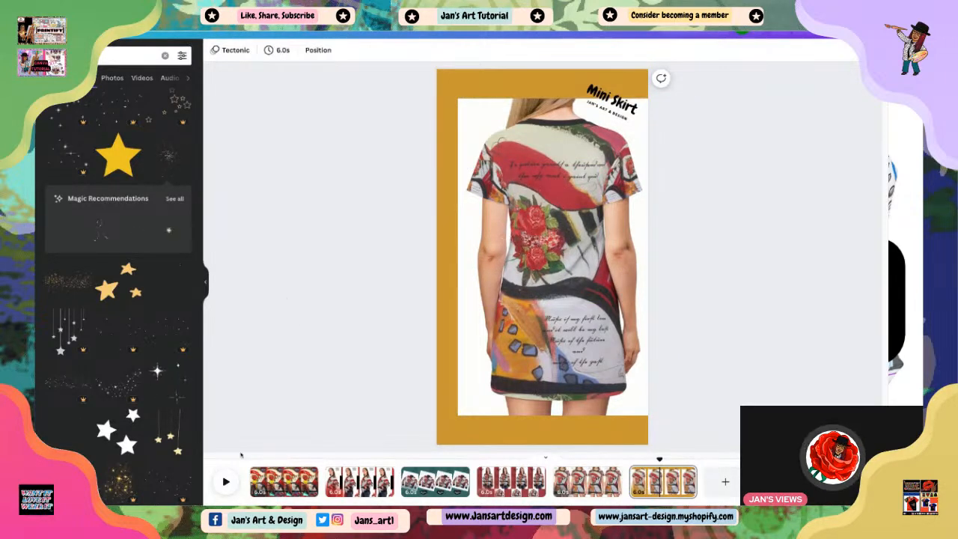
Try the hanging yellow stars graphic, shrunk, in the photo's upper-left corner, and remove it.
click(171, 437)
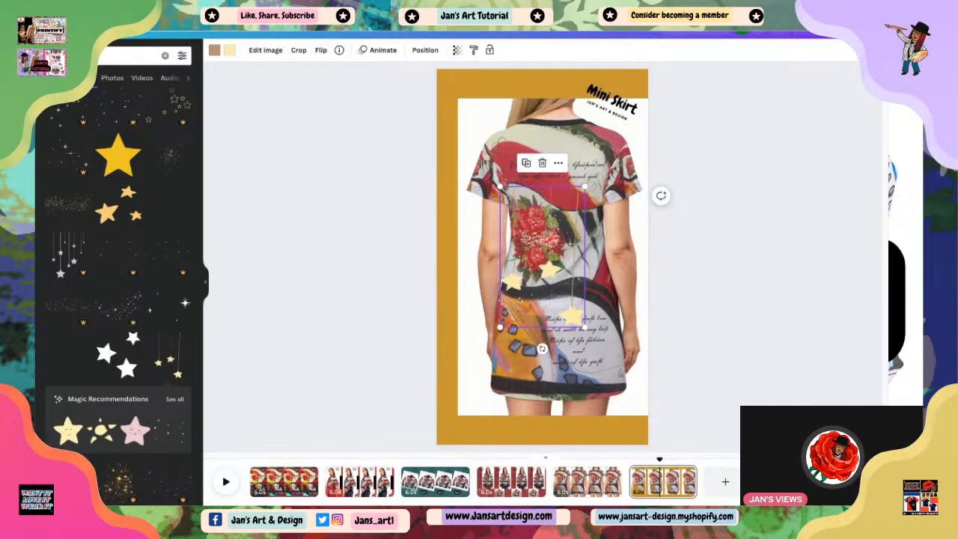
drag(524, 221, 489, 146)
drag(471, 108, 486, 140)
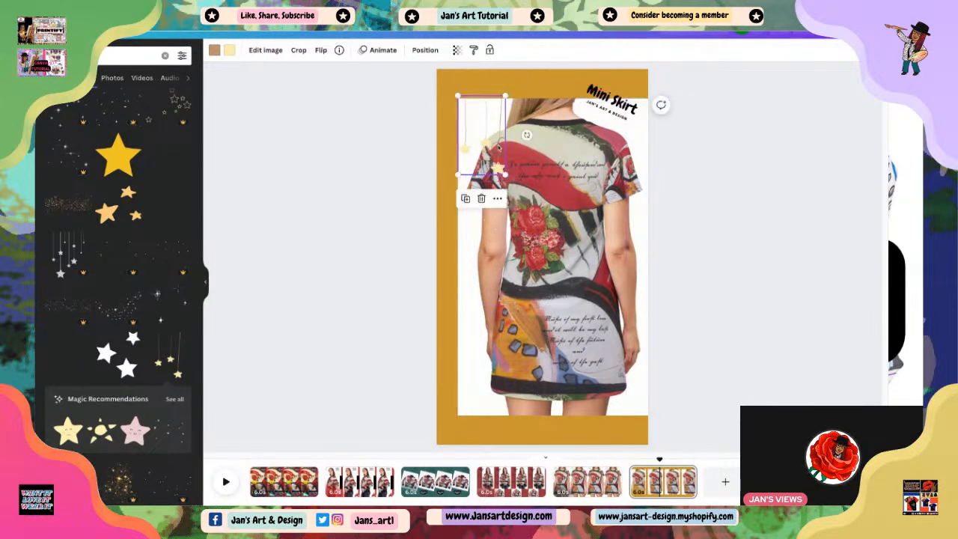
drag(498, 150, 468, 94)
click(460, 172)
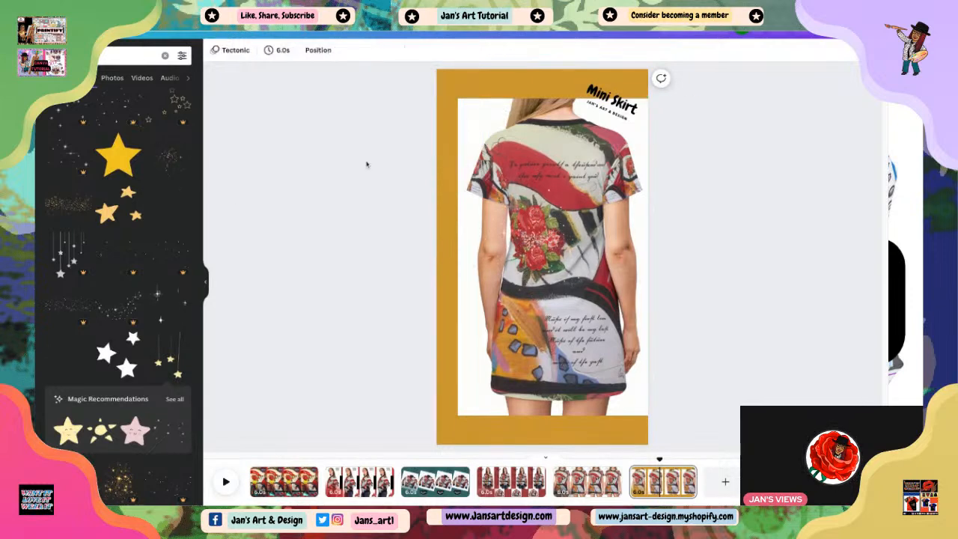
Browse further through the stars graphics for another decoration that suits the Mini Skirt page.
scroll(98, 375, down, 3)
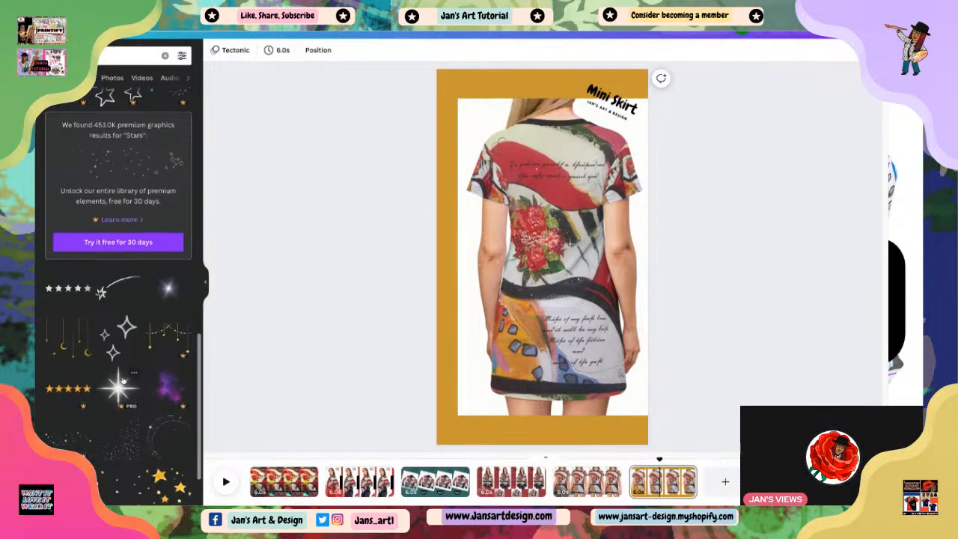
scroll(120, 381, down, 2)
scroll(120, 381, down, 1)
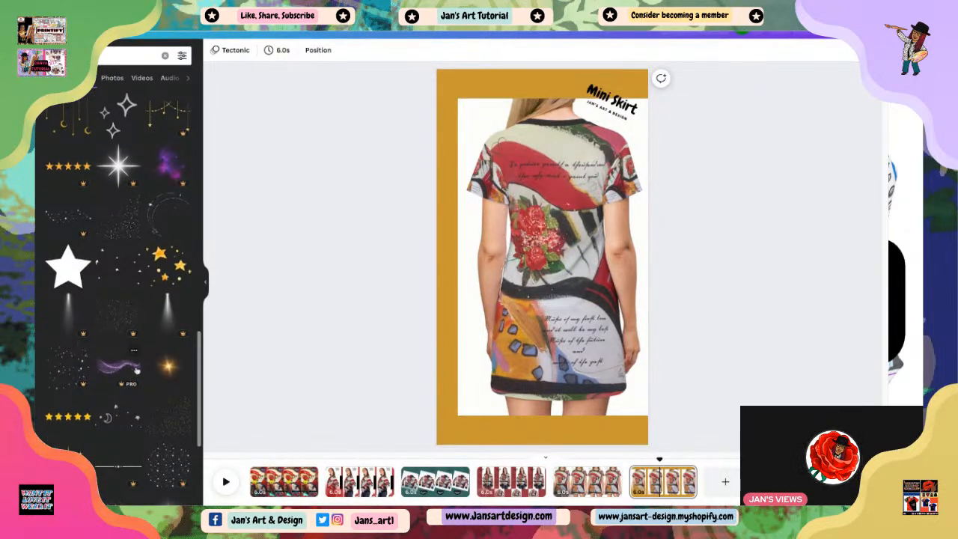
scroll(136, 362, down, 4)
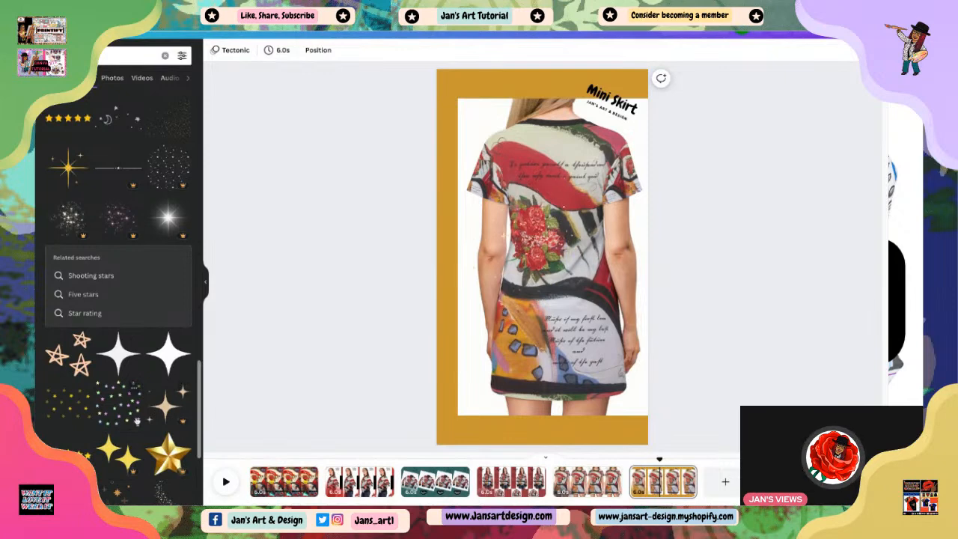
scroll(143, 404, down, 4)
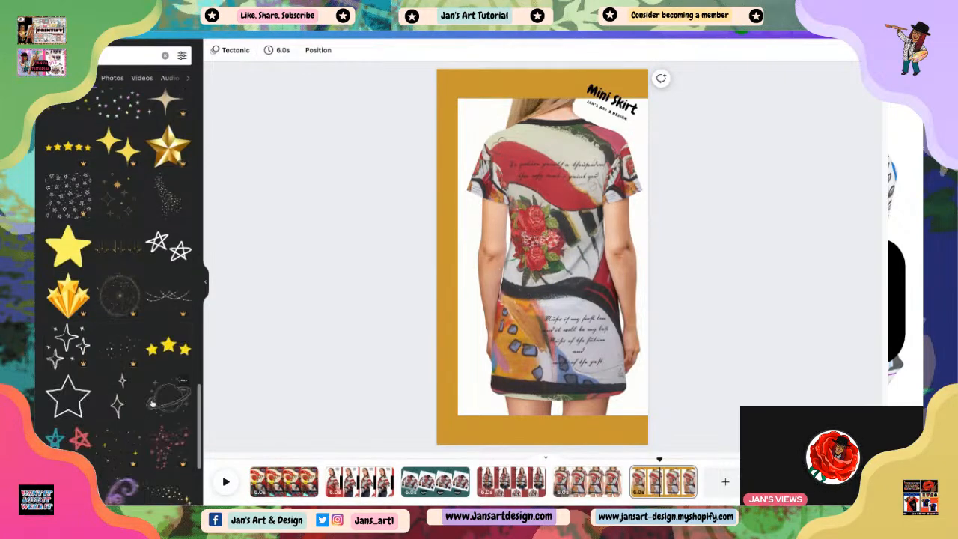
scroll(112, 461, down, 4)
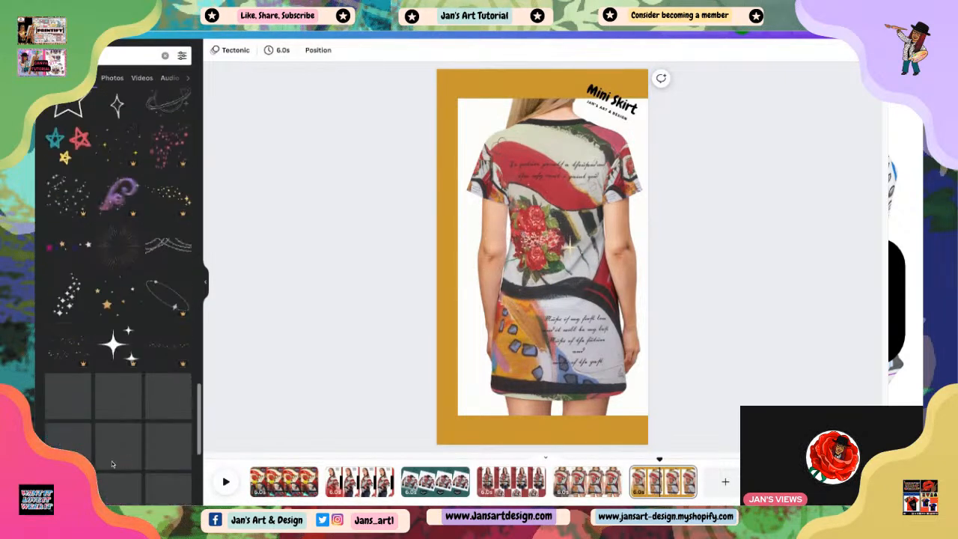
scroll(120, 468, down, 1)
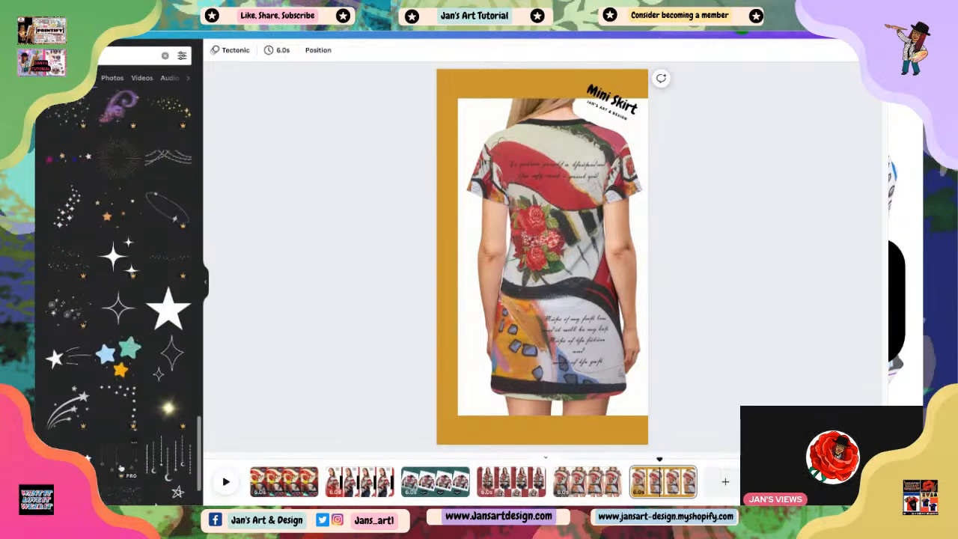
scroll(120, 468, down, 4)
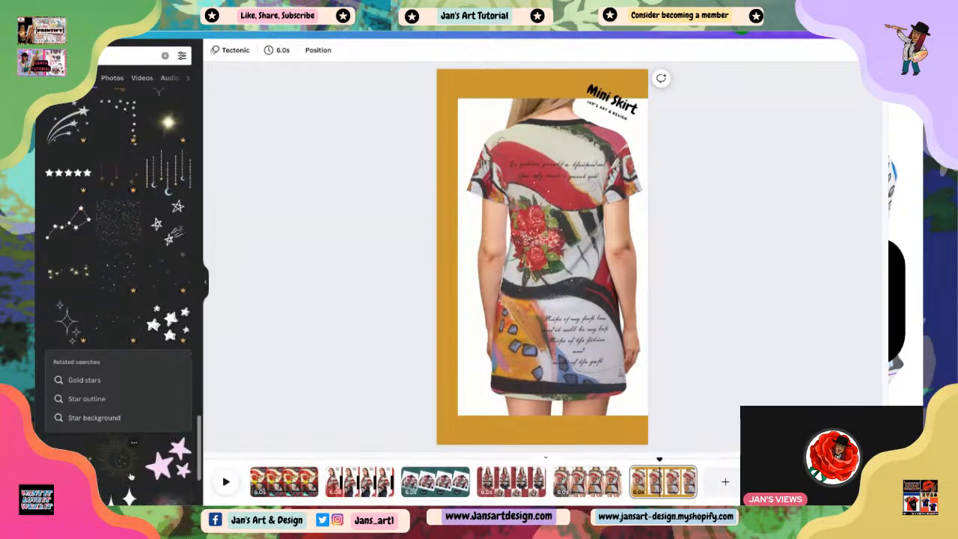
scroll(118, 300, down, 3)
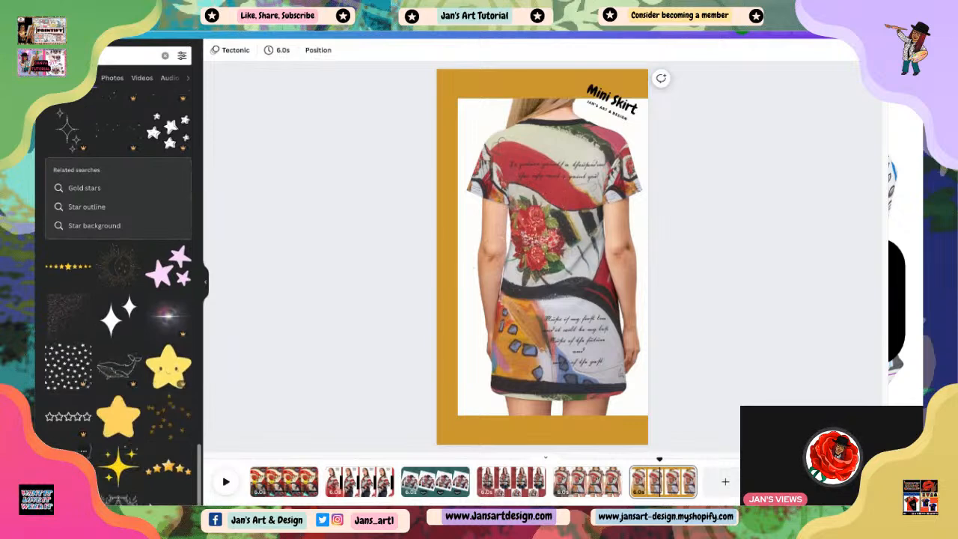
Try the scattered tiny stars graphic in the photo's upper-left corner, shrunk to fit beside the model, and delete it.
click(66, 321)
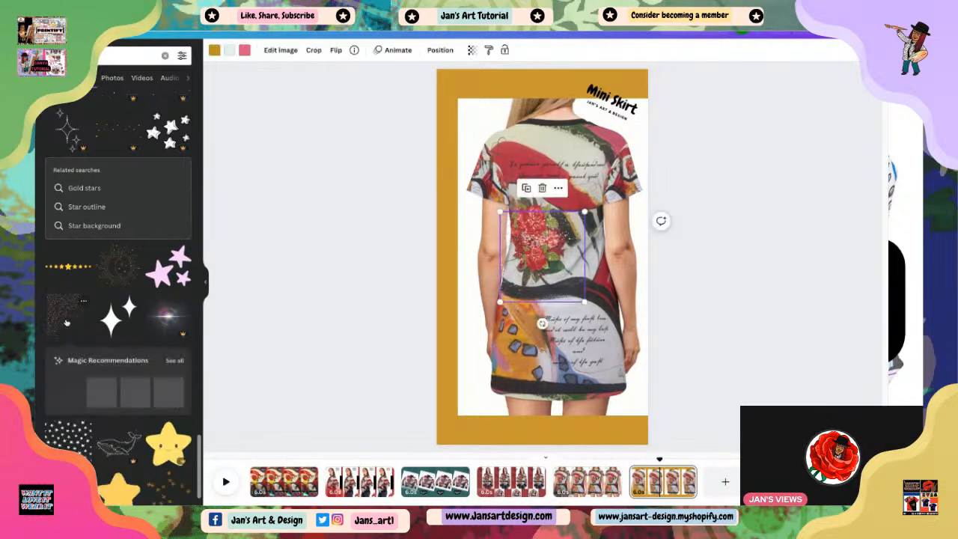
drag(556, 283, 496, 133)
click(475, 122)
click(723, 269)
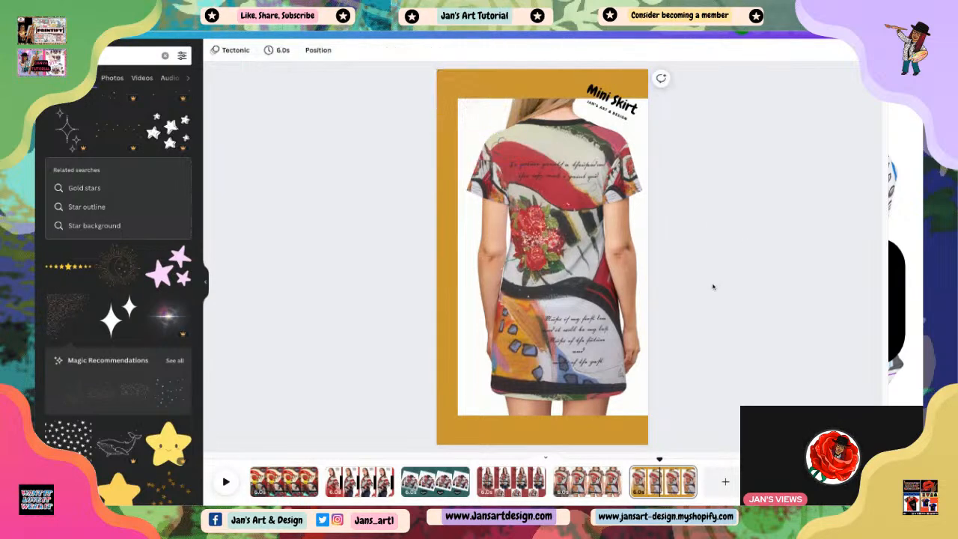
click(467, 105)
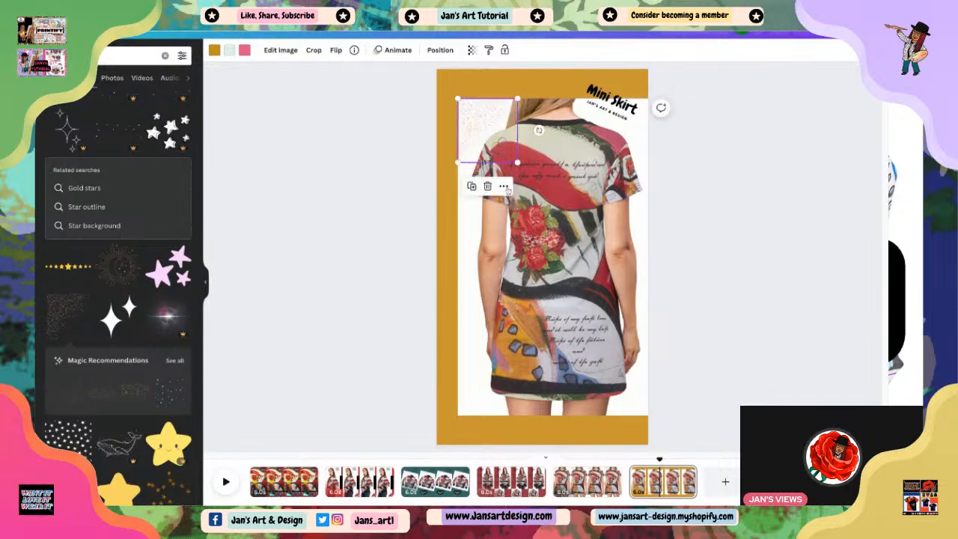
click(486, 188)
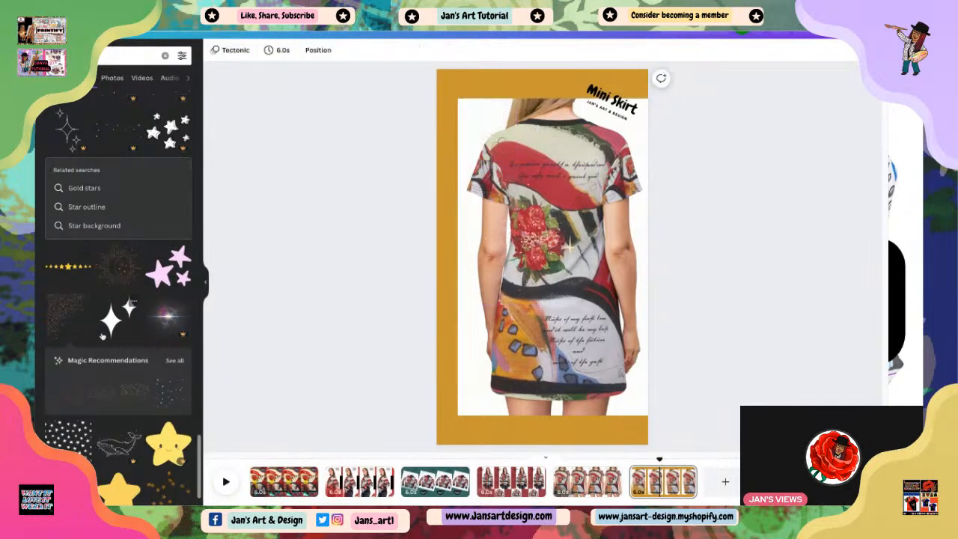
Try the animated gold outline star, shrunk, in the page's upper-left and lower-right corners, and delete it.
scroll(103, 337, down, 3)
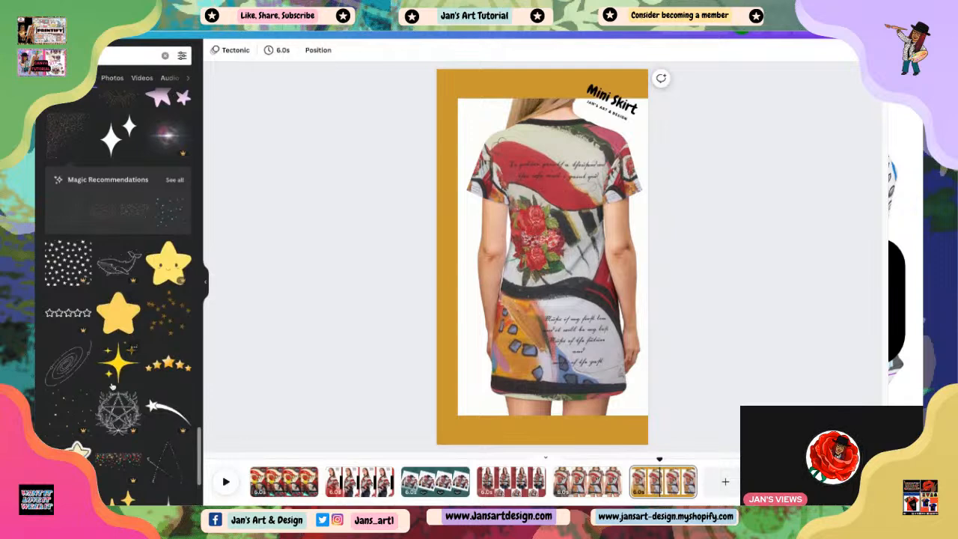
scroll(114, 404, down, 4)
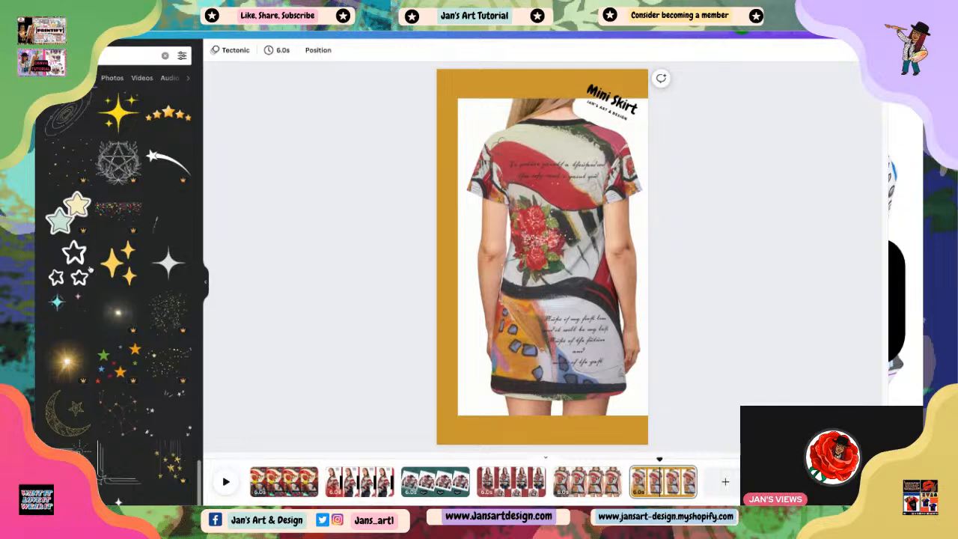
click(163, 224)
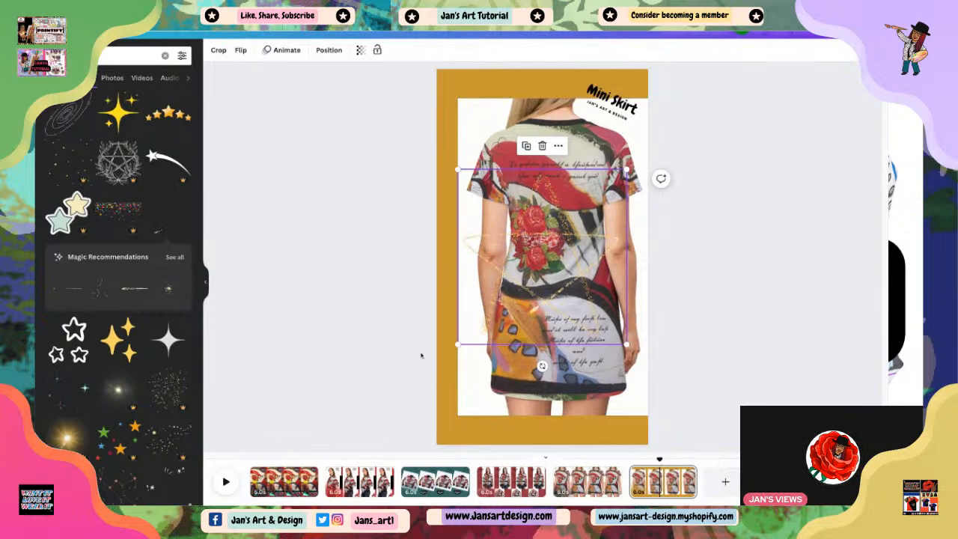
drag(626, 345, 571, 286)
drag(515, 226, 493, 127)
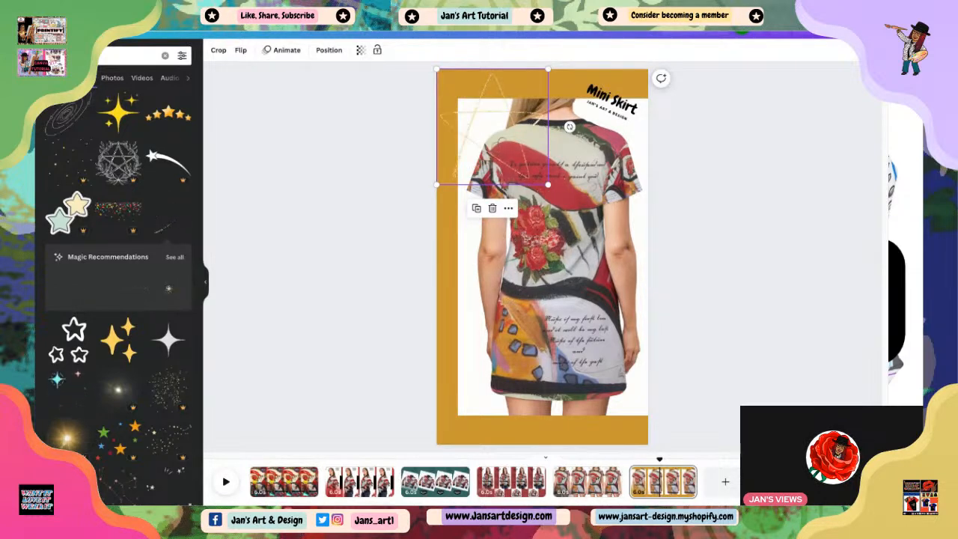
drag(490, 139, 589, 398)
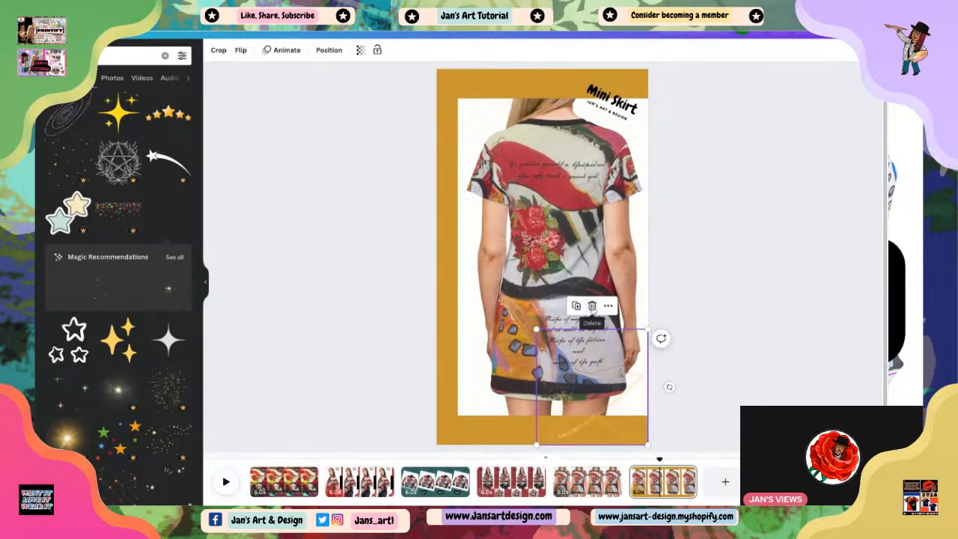
click(592, 306)
Add the line-art corner border with a star and fit it into the lower-left corner of the Mini Skirt page.
scroll(134, 386, down, 2)
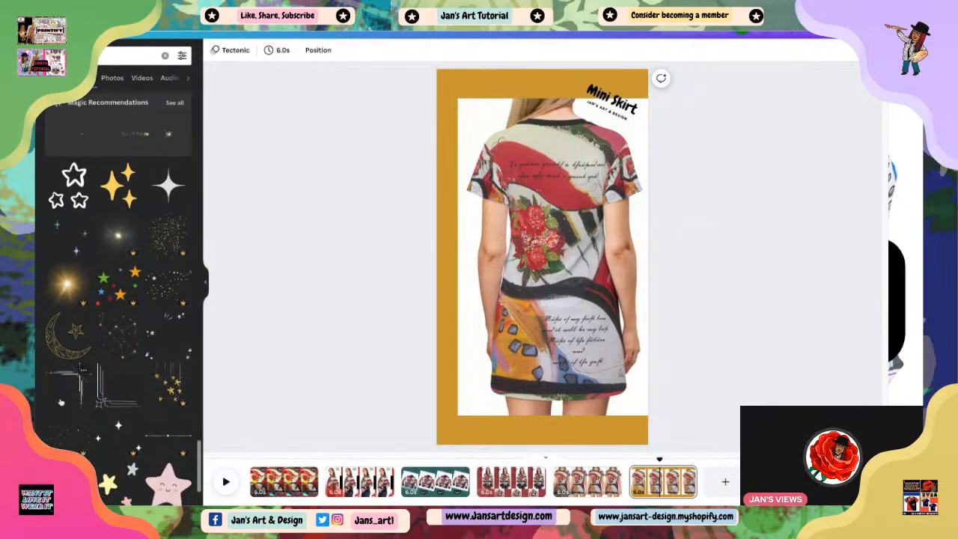
scroll(83, 401, down, 1)
click(104, 361)
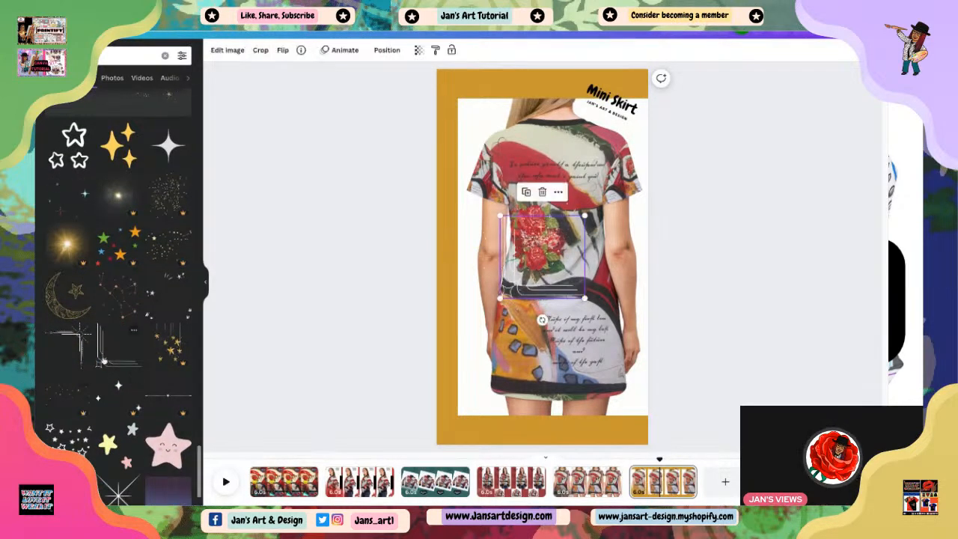
drag(546, 287, 484, 434)
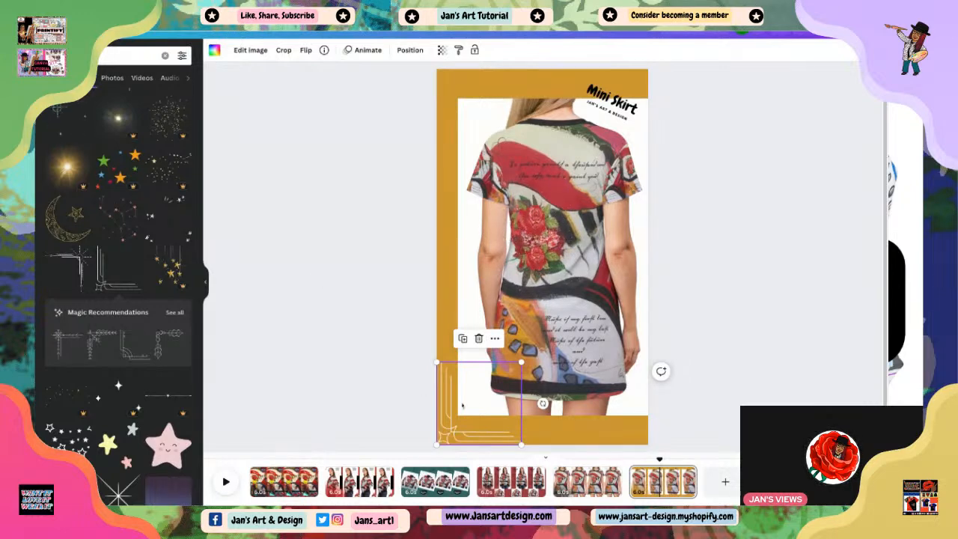
Duplicate the corner border into the page's upper-left corner and flip the copy vertically.
drag(474, 428, 473, 135)
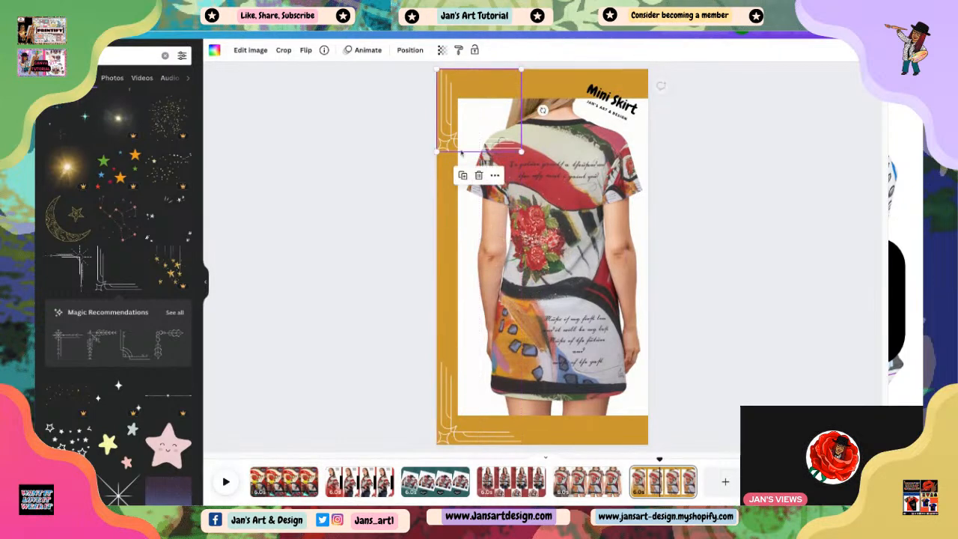
click(307, 51)
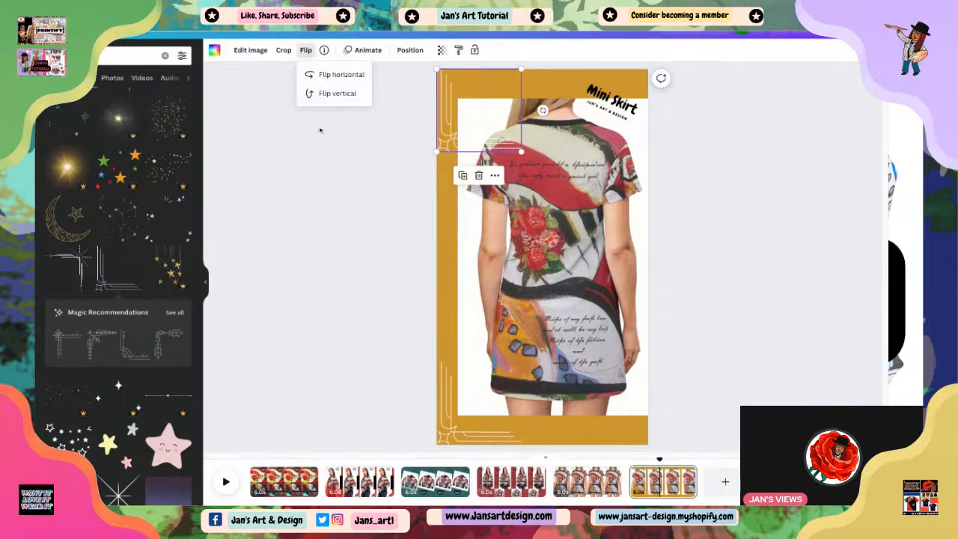
click(337, 93)
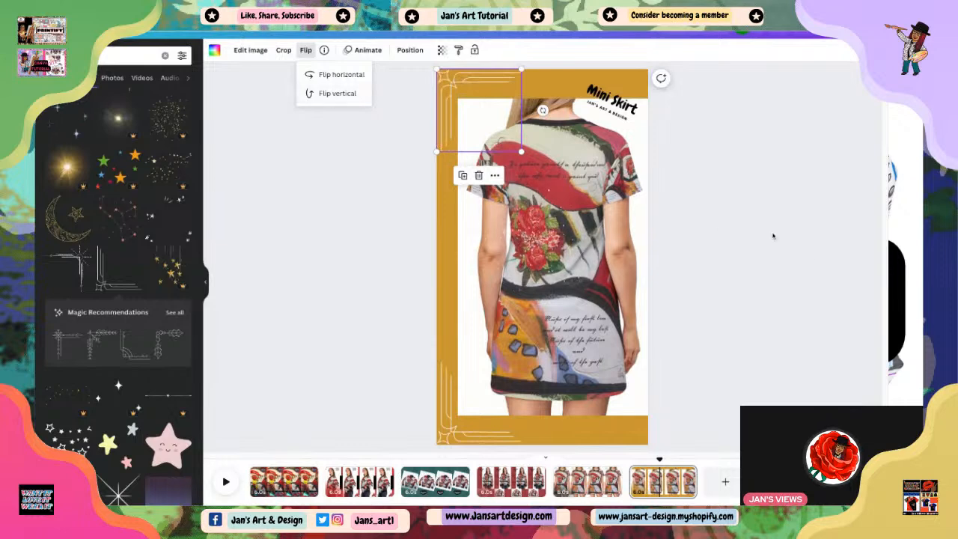
click(773, 260)
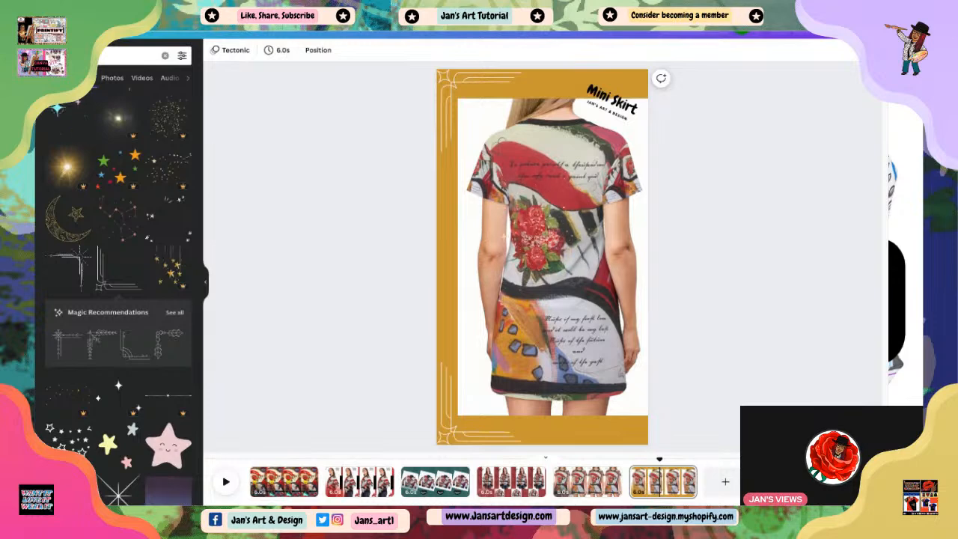
Add the graphic of three hanging gold stars and shrink it to about 255 wide in the photo's upper-left corner.
scroll(133, 463, down, 4)
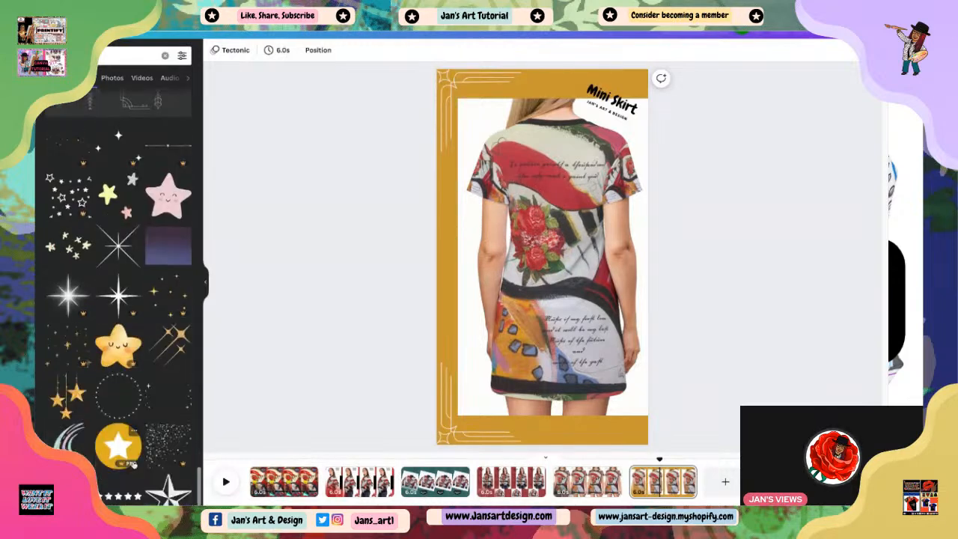
scroll(133, 463, down, 2)
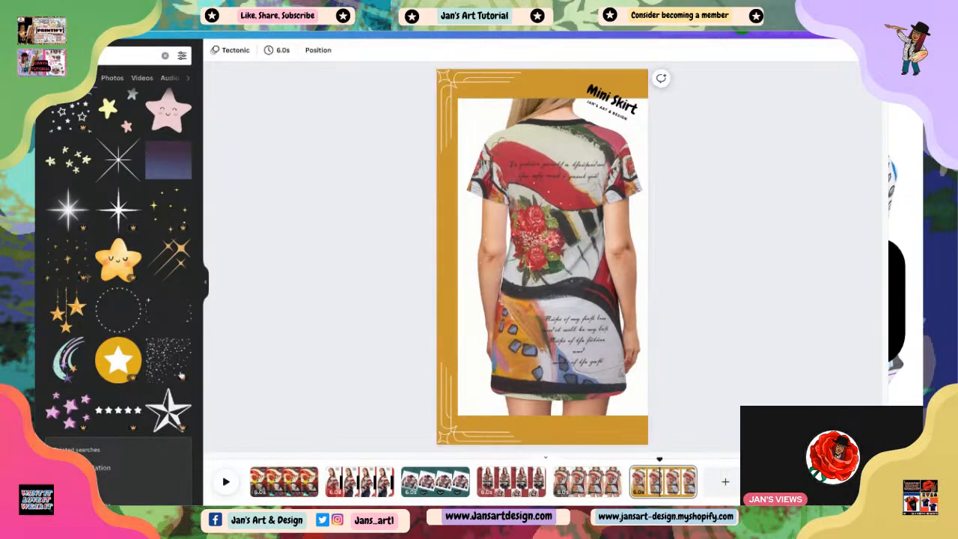
click(71, 312)
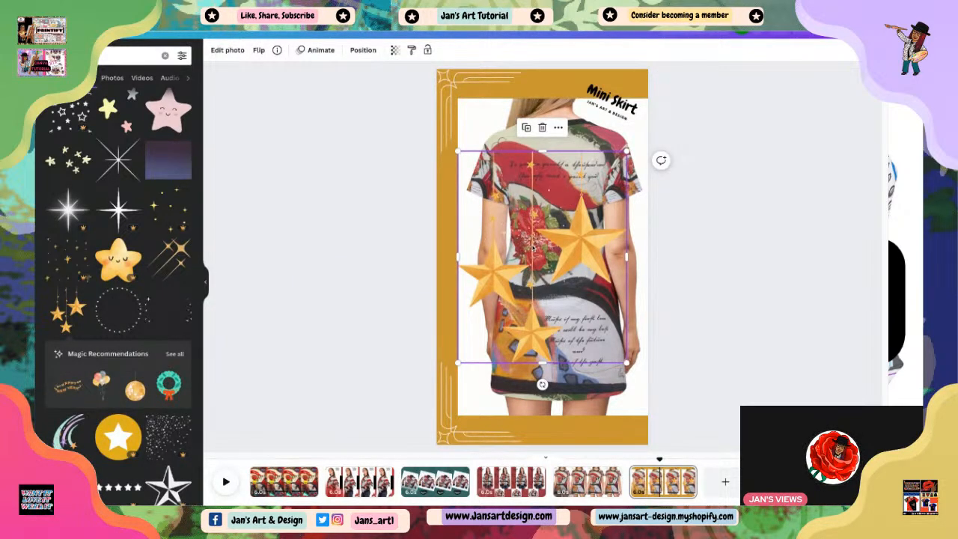
click(543, 127)
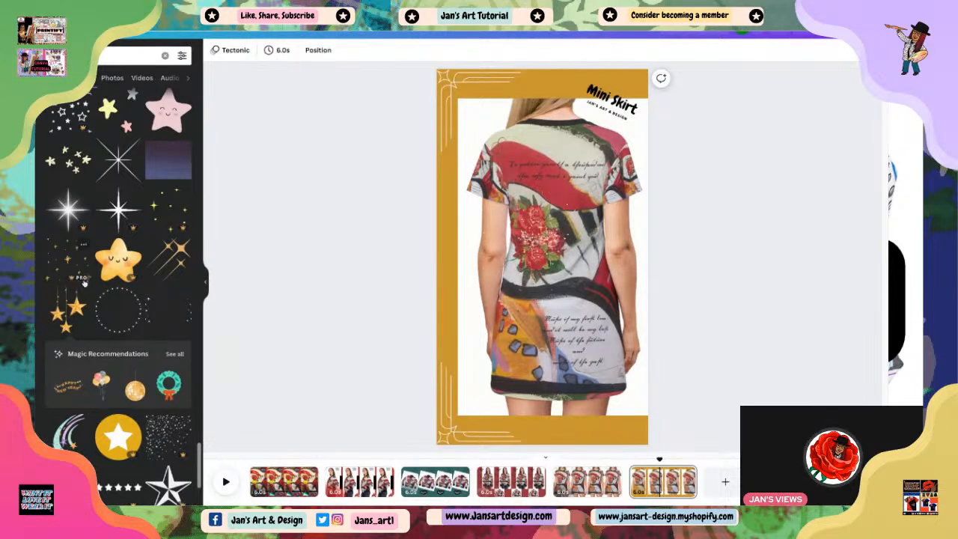
click(68, 322)
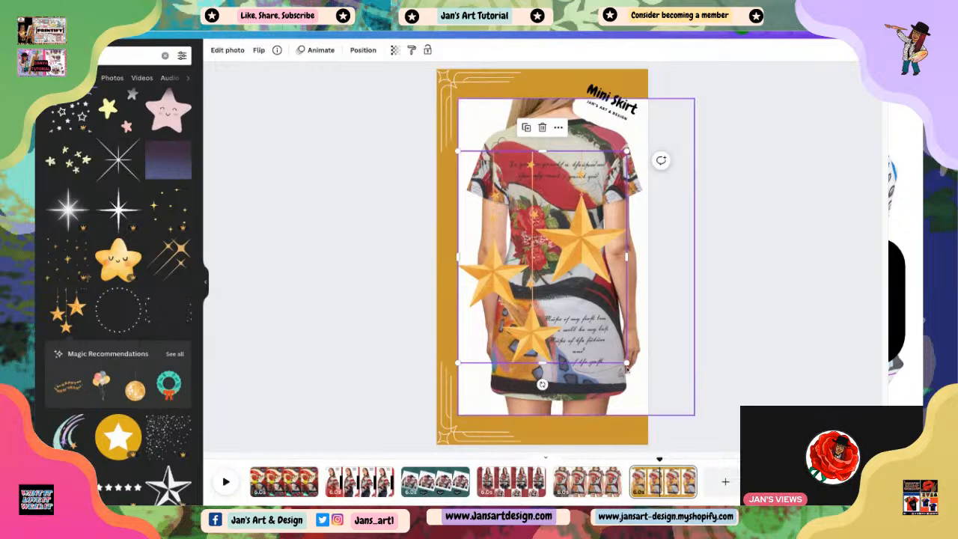
drag(626, 366, 501, 143)
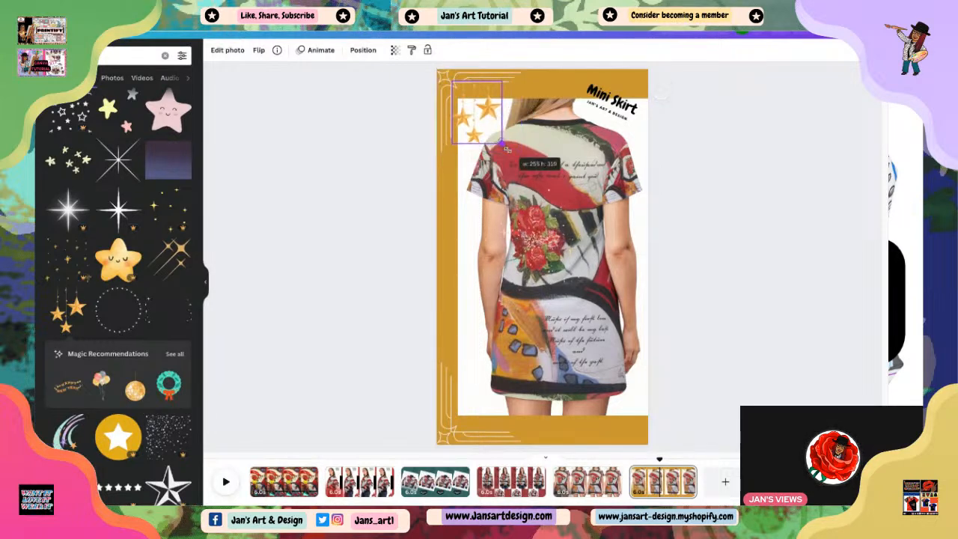
click(508, 150)
click(774, 337)
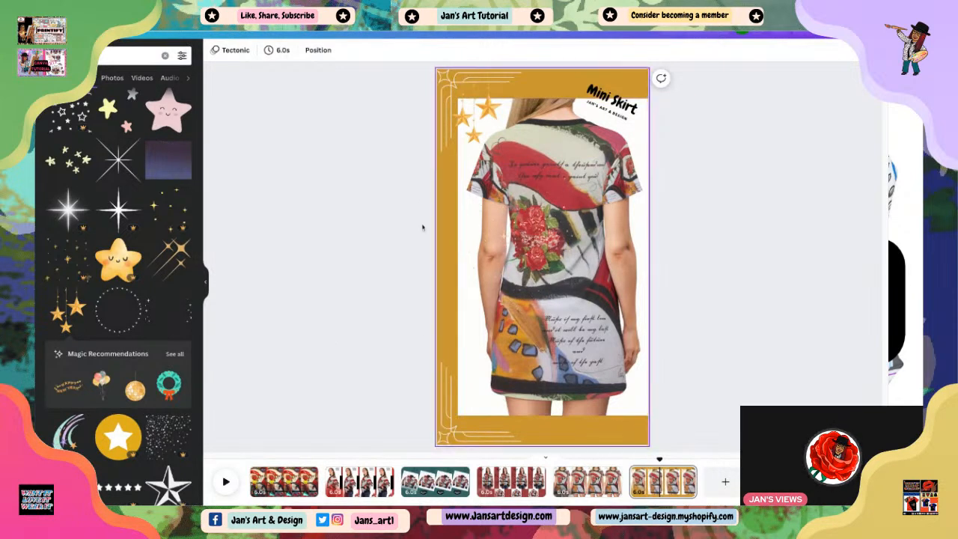
Try the multicoloured stars cluster graphic over the photo's left side, beside the model's hand, and delete it.
scroll(120, 419, down, 5)
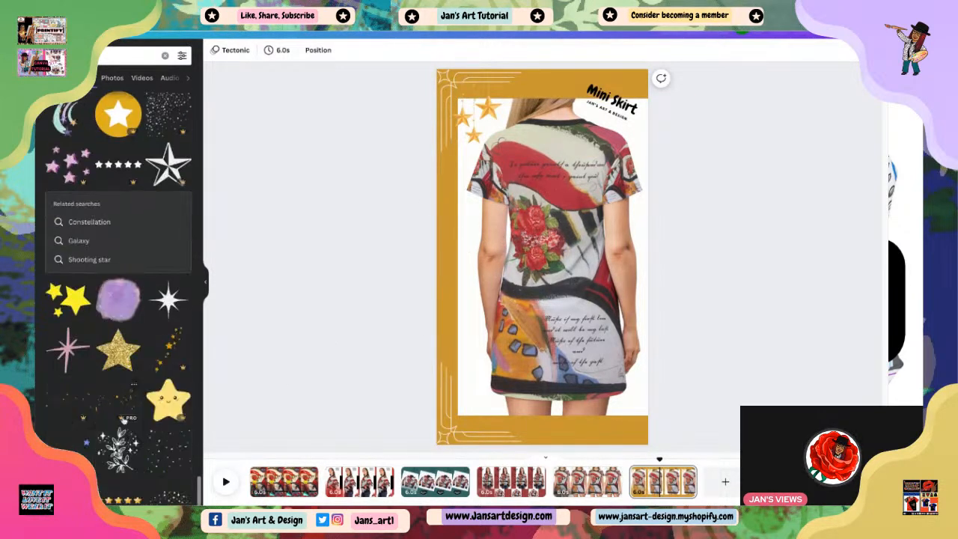
scroll(125, 422, down, 5)
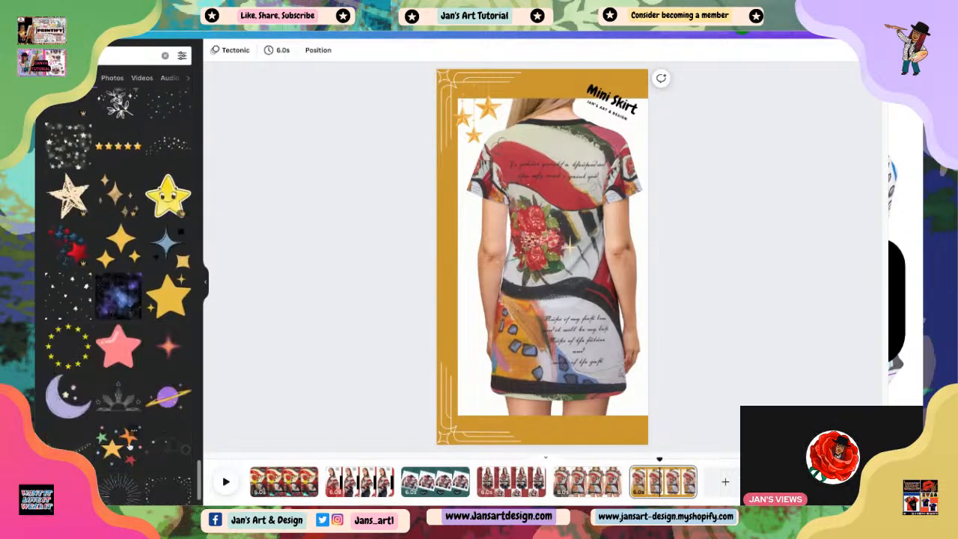
scroll(129, 445, down, 5)
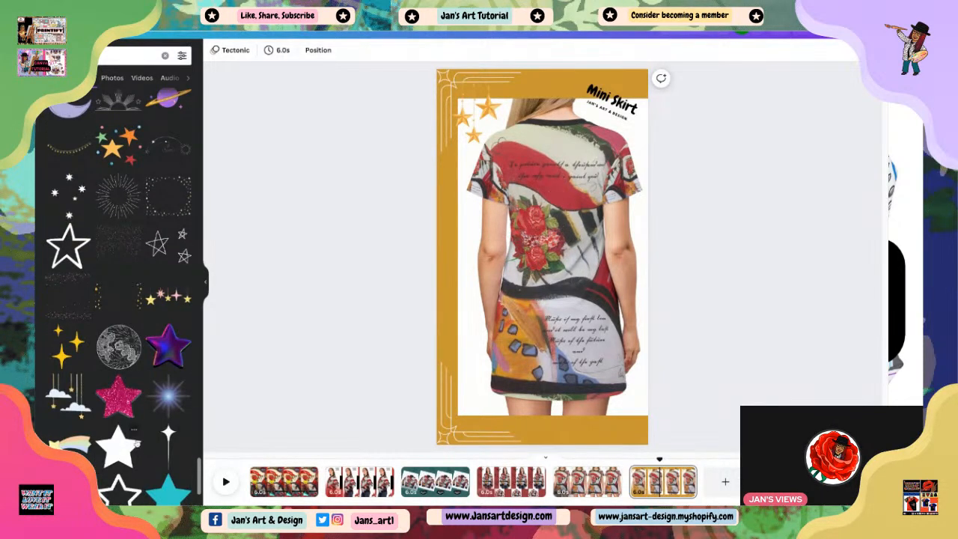
click(123, 142)
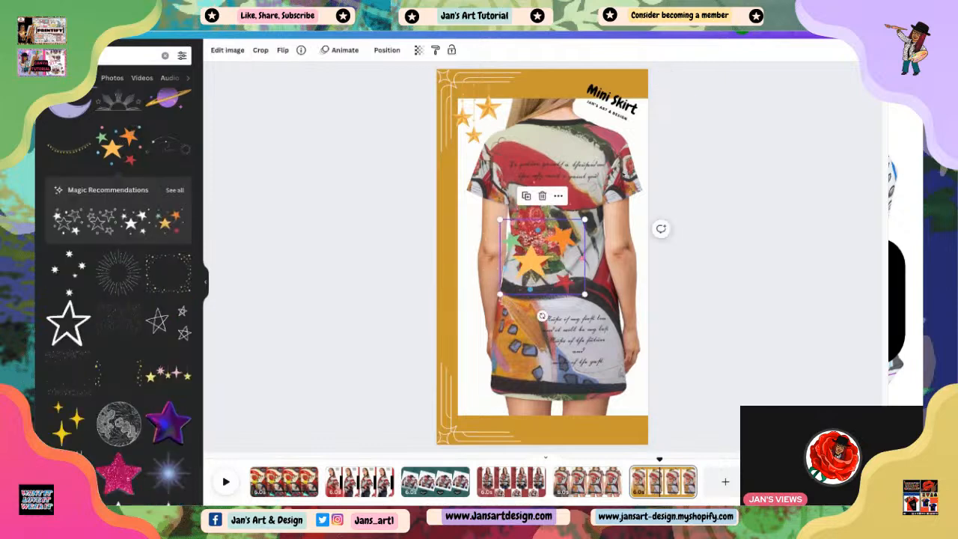
drag(542, 254, 487, 310)
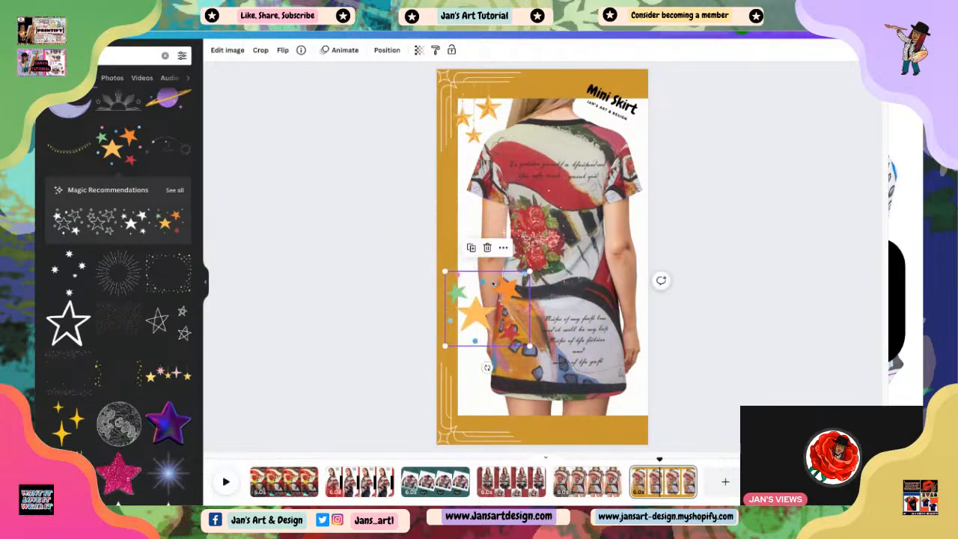
click(488, 248)
Add the black starry night-sky strip, rotate it to vertical and place it over the middle of the page's left border.
scroll(161, 374, down, 5)
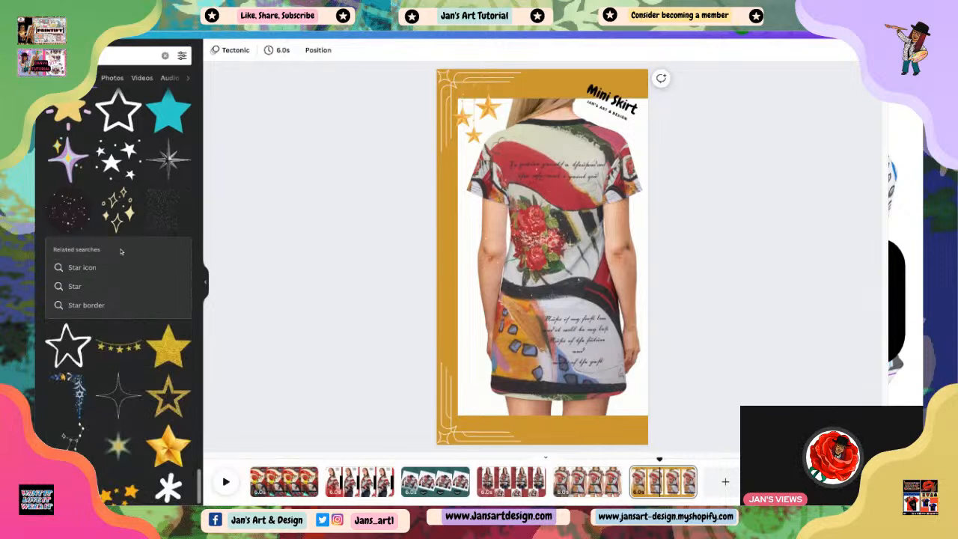
scroll(134, 320, down, 2)
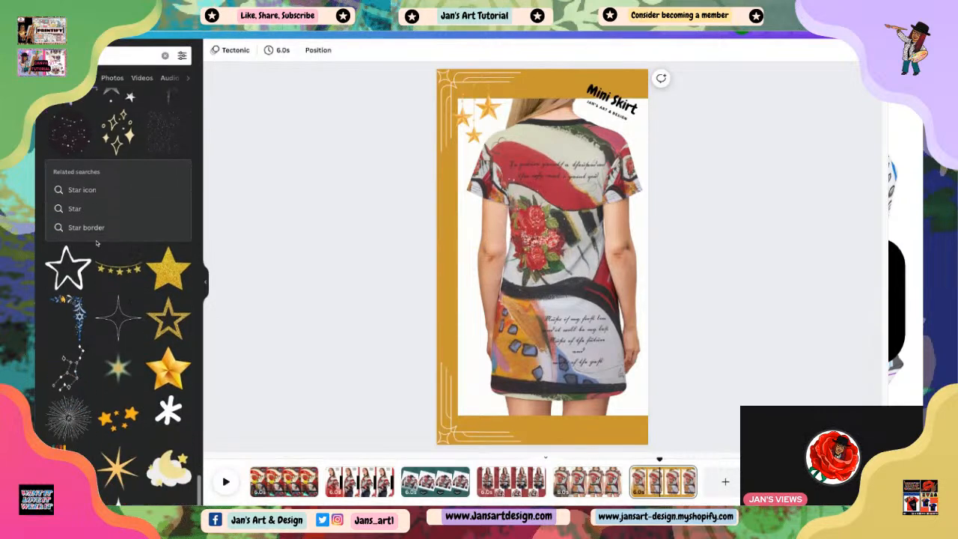
scroll(97, 284, down, 10)
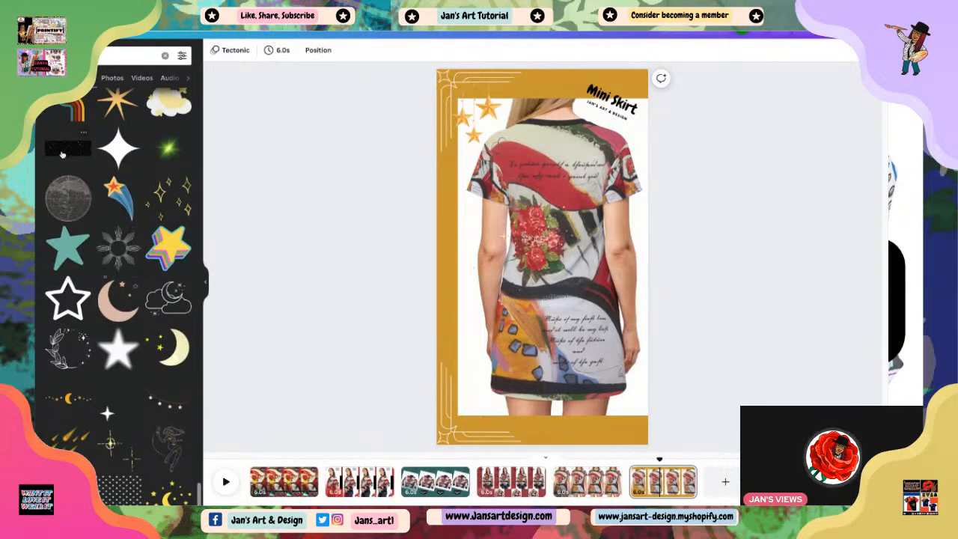
click(62, 152)
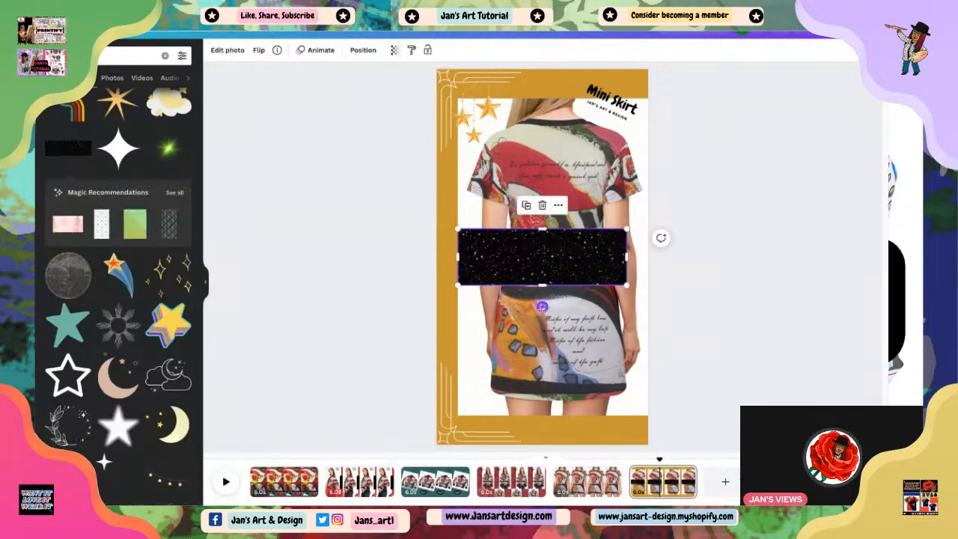
drag(542, 306, 436, 257)
drag(436, 257, 430, 257)
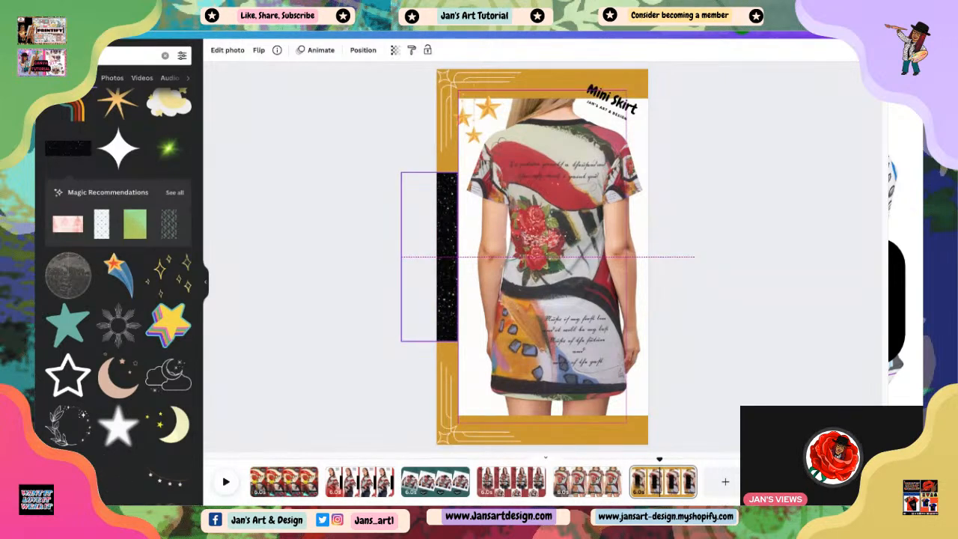
click(352, 370)
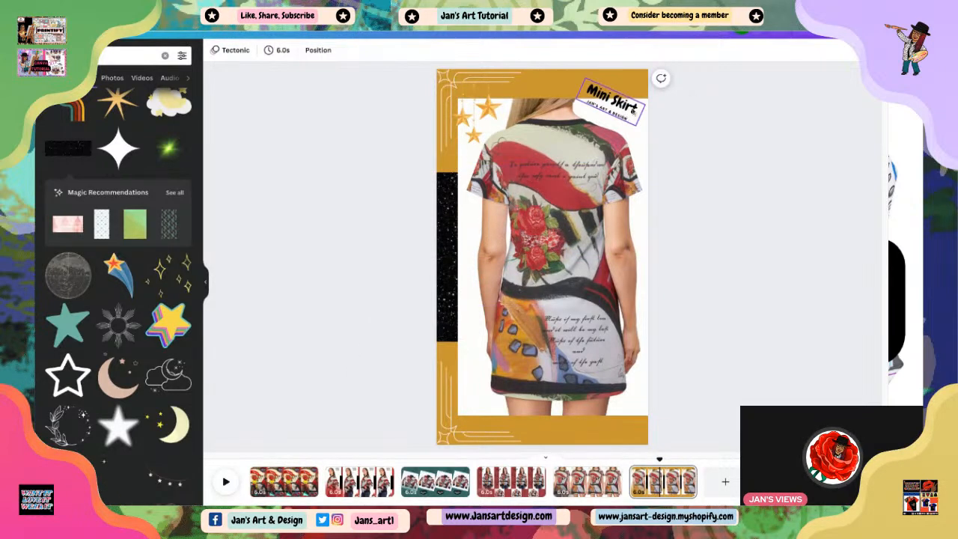
Move the Mini Skirt text onto the dress's upper back and place a tilted copy of the starry strip across the page's upper-right corner.
drag(611, 97, 569, 137)
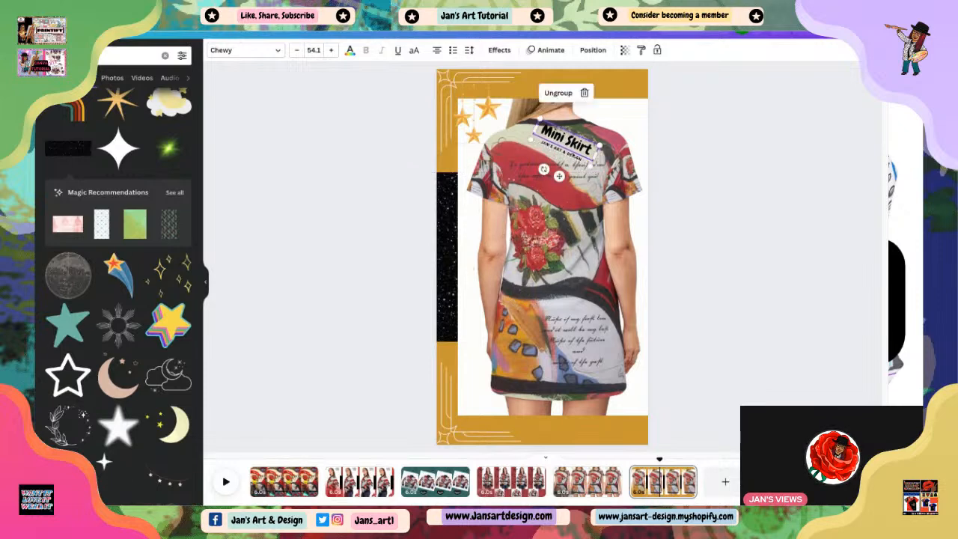
click(446, 261)
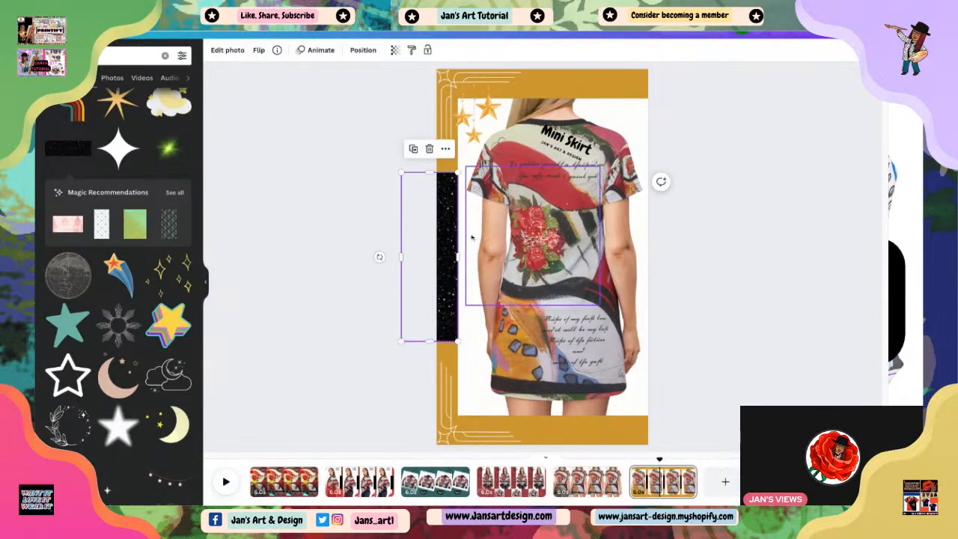
click(416, 152)
drag(439, 266, 672, 153)
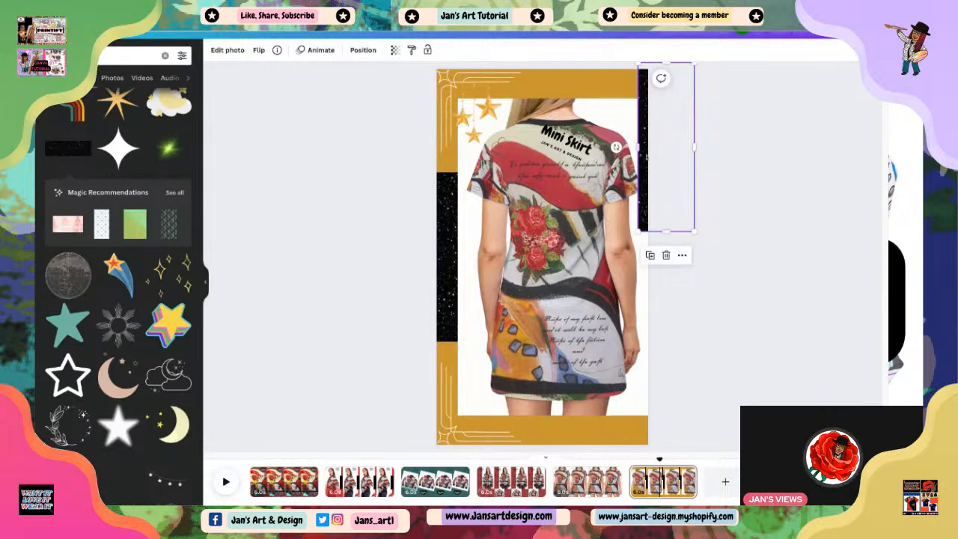
drag(616, 147, 662, 137)
click(736, 306)
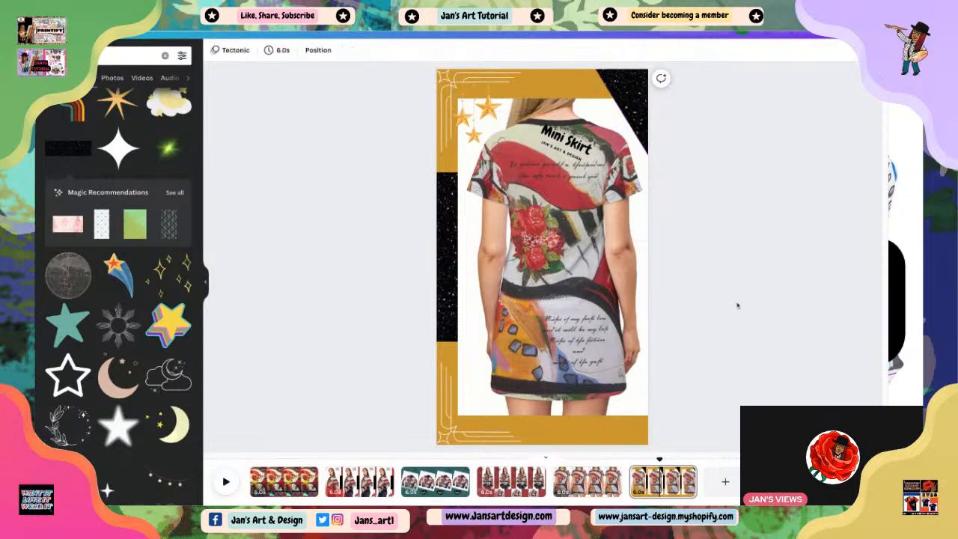
Refine the diagonal angle and position of the starry strip in the page's upper-right corner.
click(638, 101)
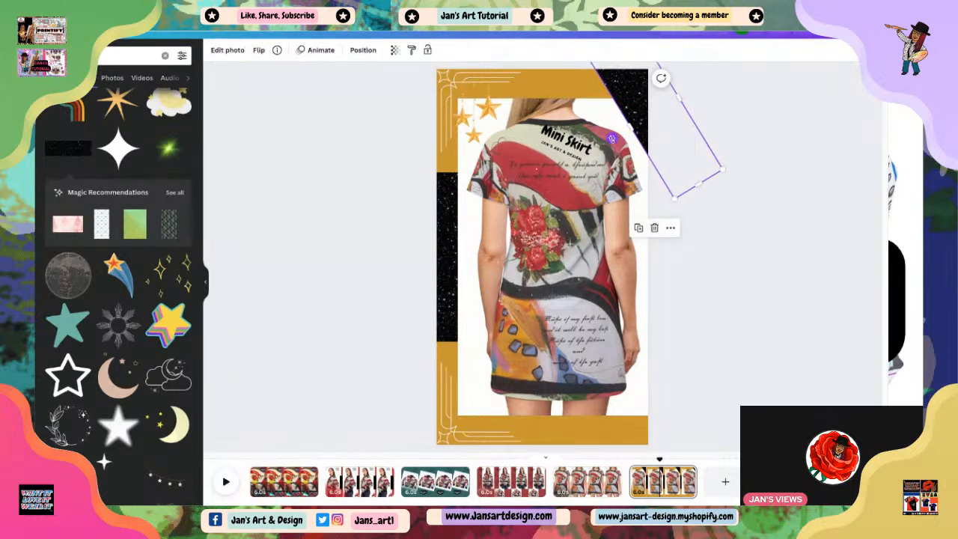
drag(612, 139, 641, 111)
click(738, 249)
click(745, 250)
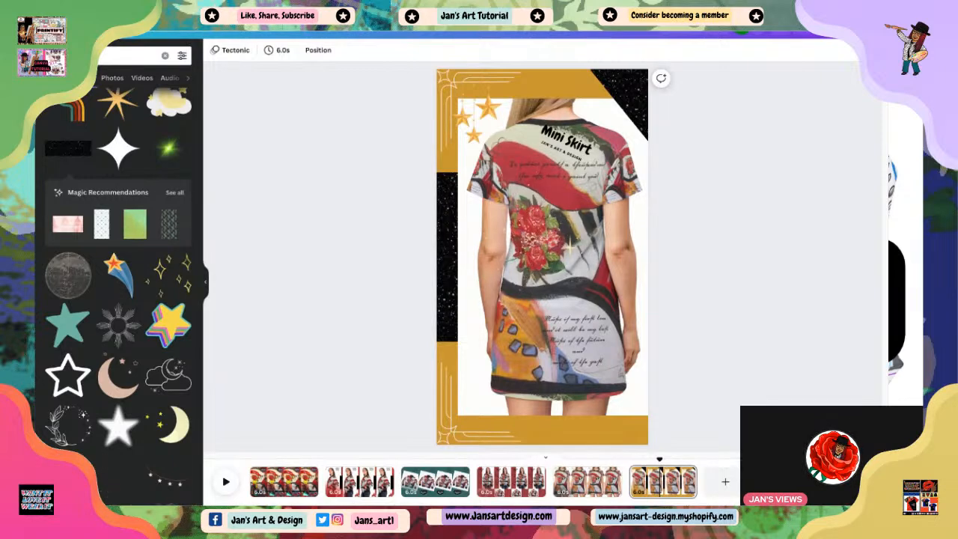
Duplicate the diagonal starry strip and tilt the copy the opposite way across the page's lower-right corner.
click(632, 105)
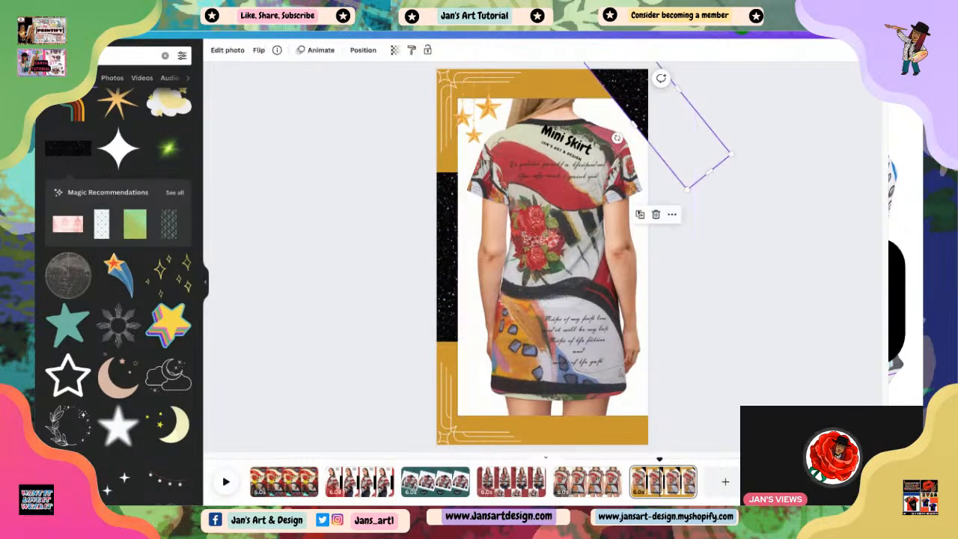
click(640, 215)
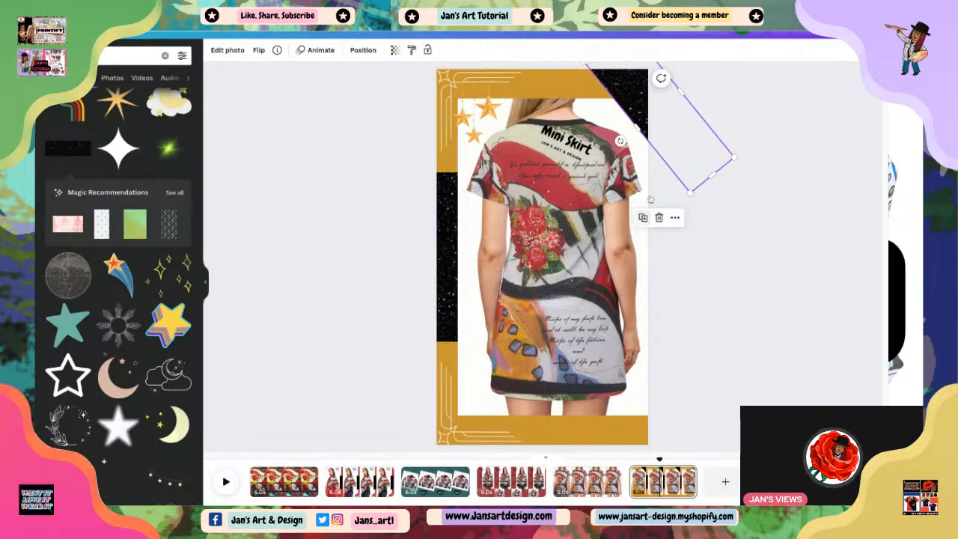
drag(671, 132, 533, 305)
drag(568, 334, 644, 406)
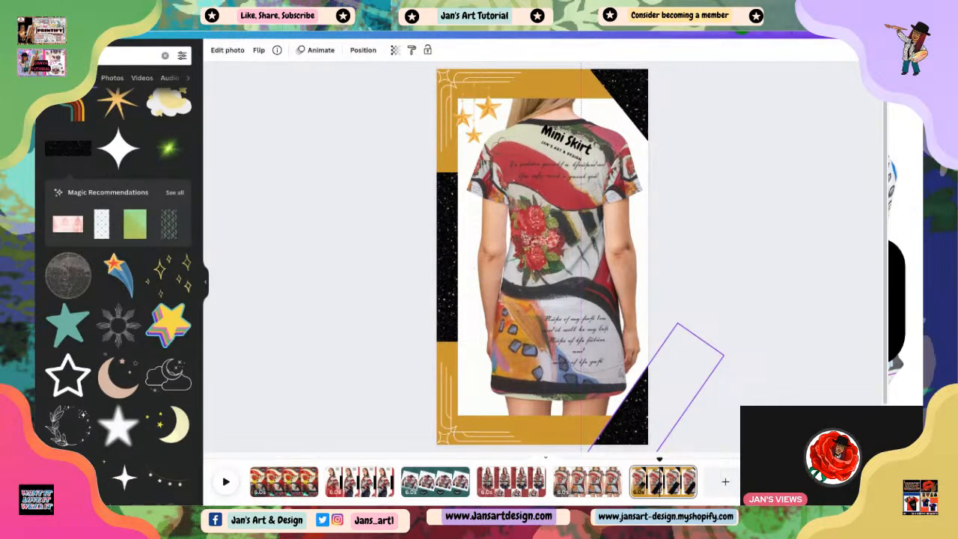
drag(644, 407, 644, 406)
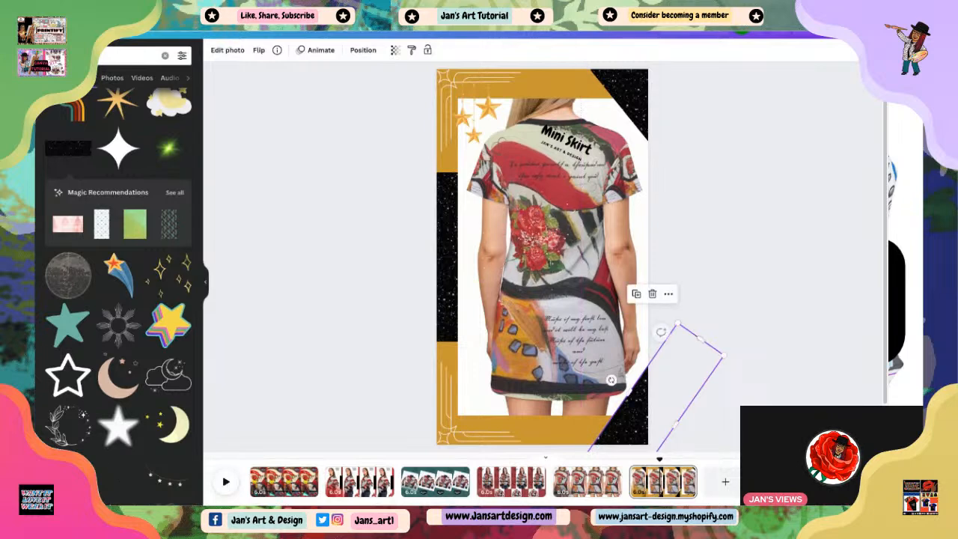
click(749, 405)
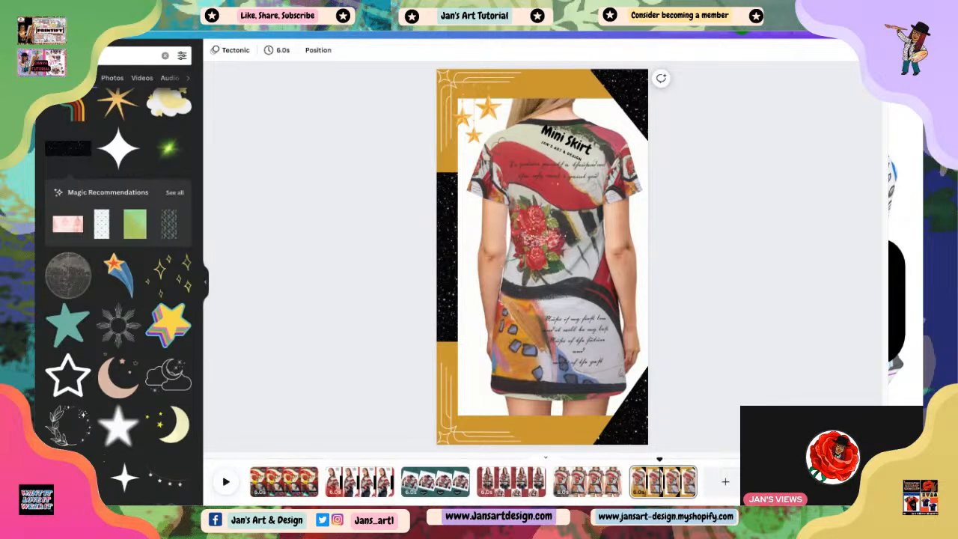
Add the red concentric-circle pattern from the full recommendations to the Bomber Jacket page, shrink it and centre it over the starry strip.
click(284, 481)
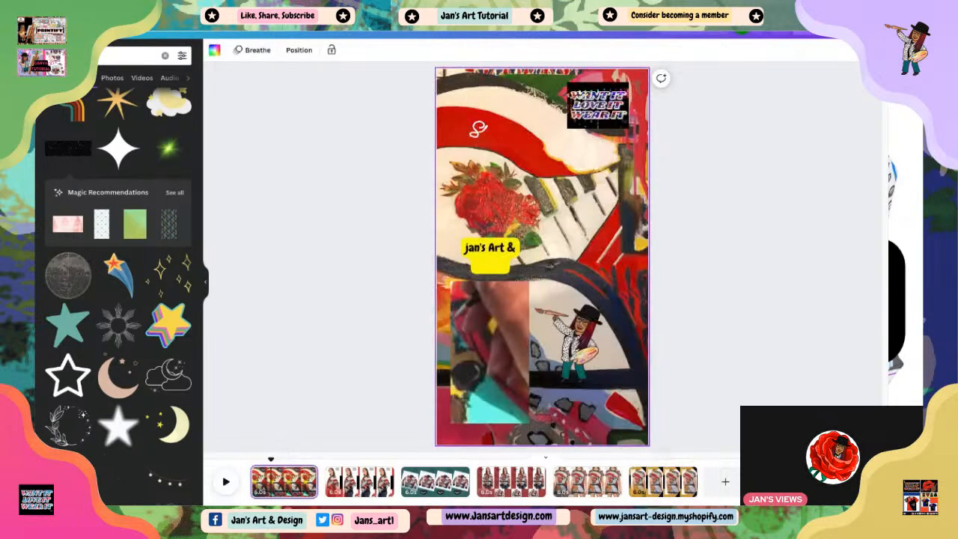
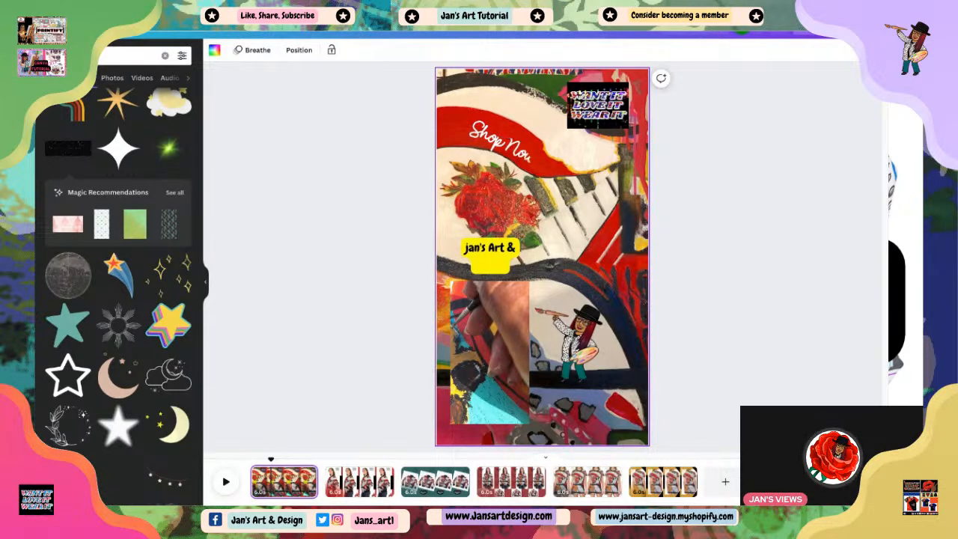
click(174, 193)
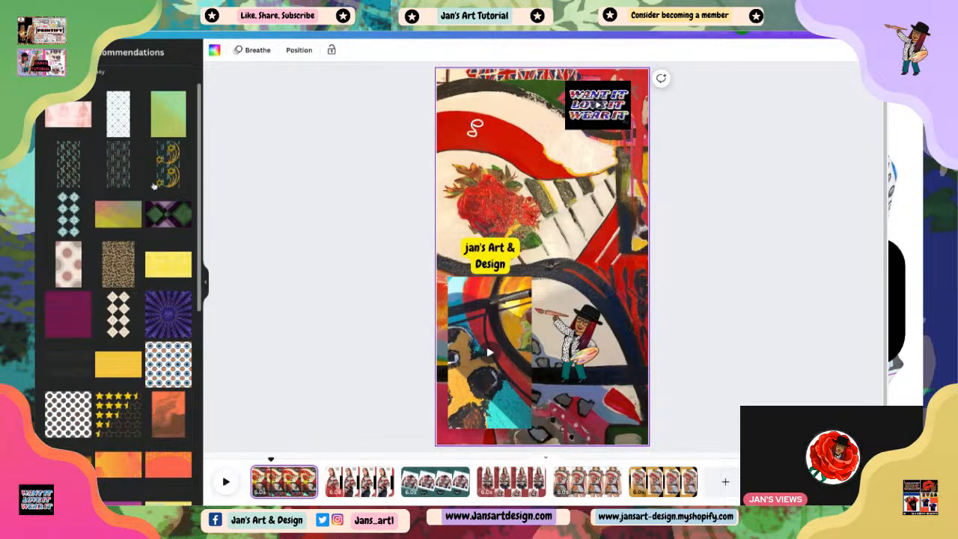
scroll(139, 385, down, 5)
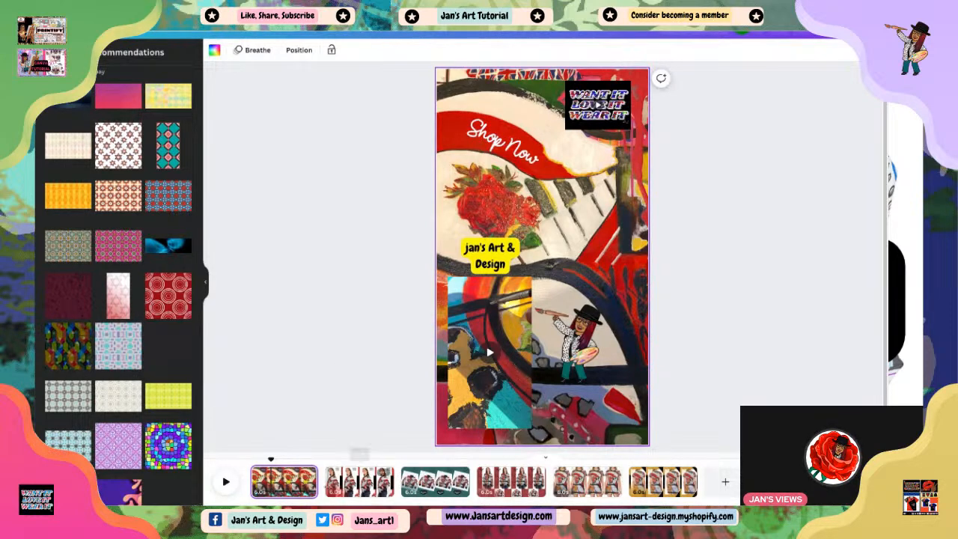
click(349, 485)
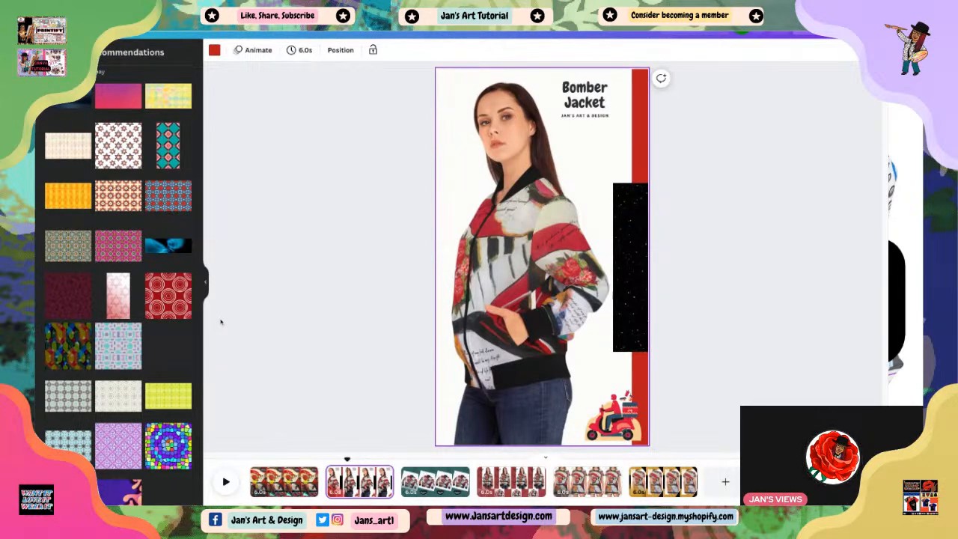
click(165, 298)
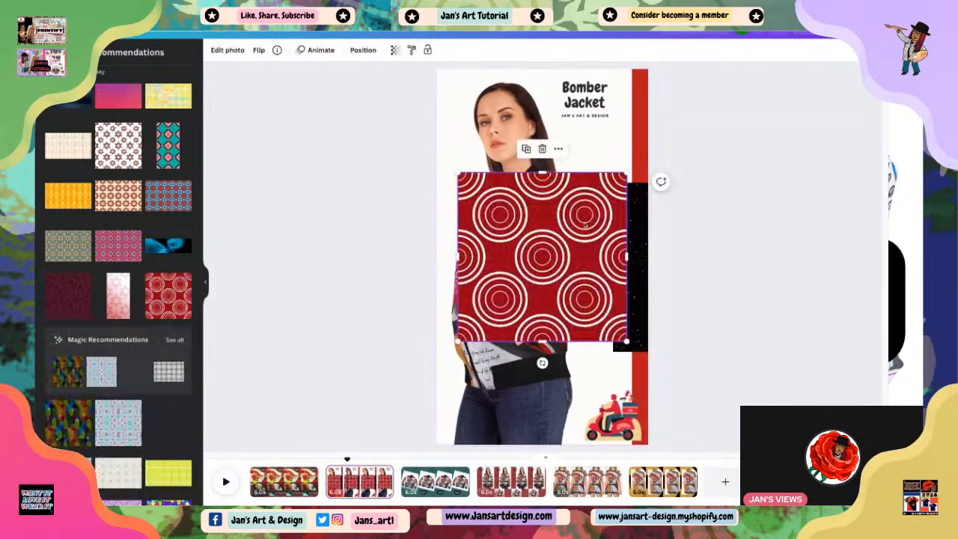
drag(545, 289, 644, 291)
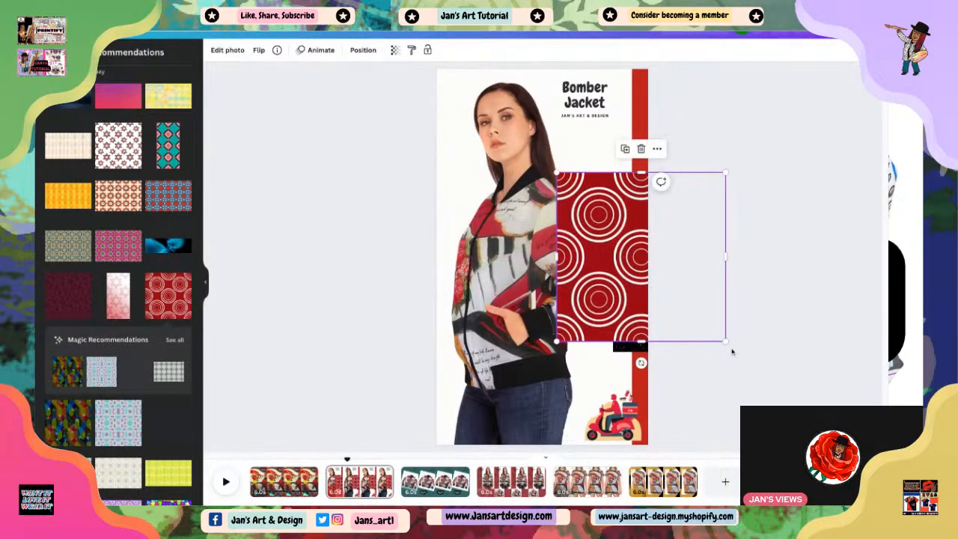
drag(727, 342, 644, 259)
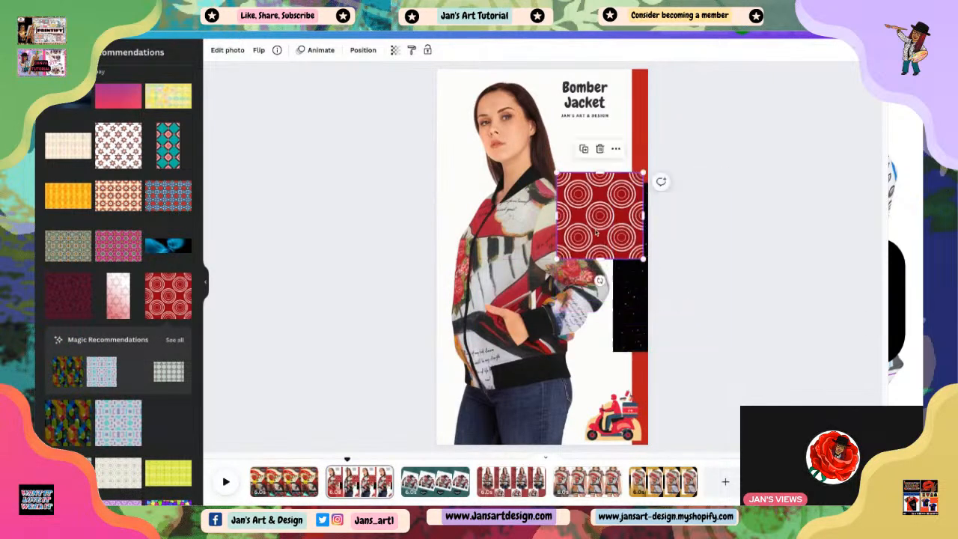
drag(596, 233, 630, 286)
click(716, 351)
click(710, 367)
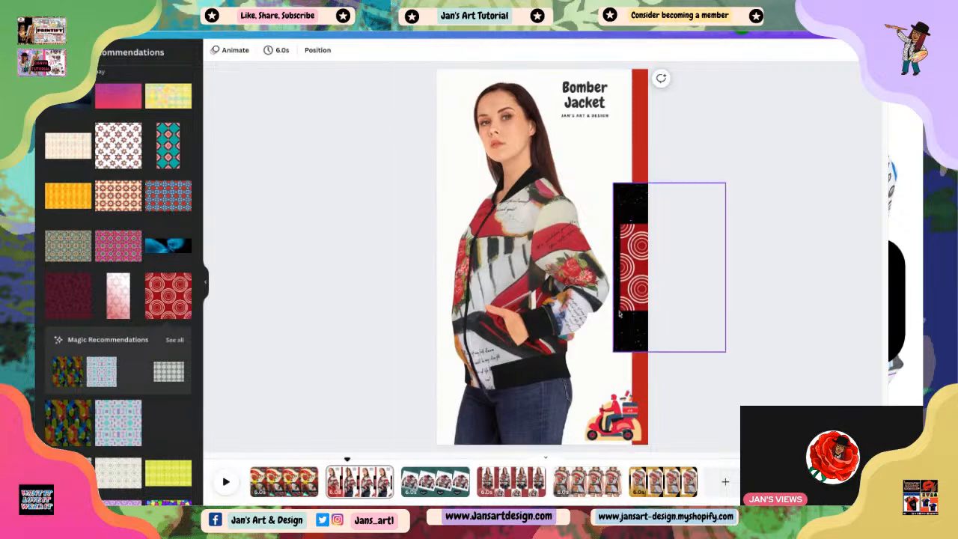
Add the teal and pink diamond pattern to the Wearable Art page, shrink it, rotate it to -90° and fit it across the page's top.
click(458, 473)
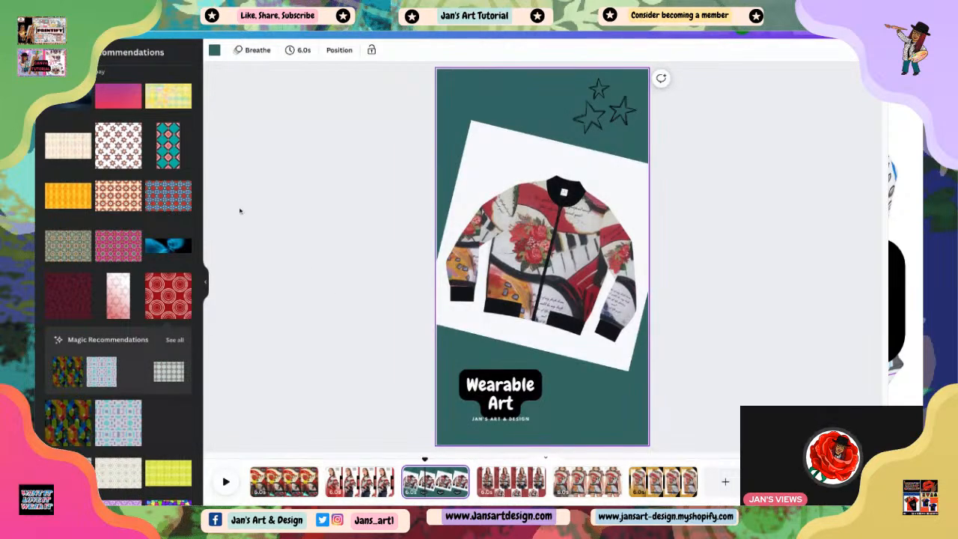
click(168, 145)
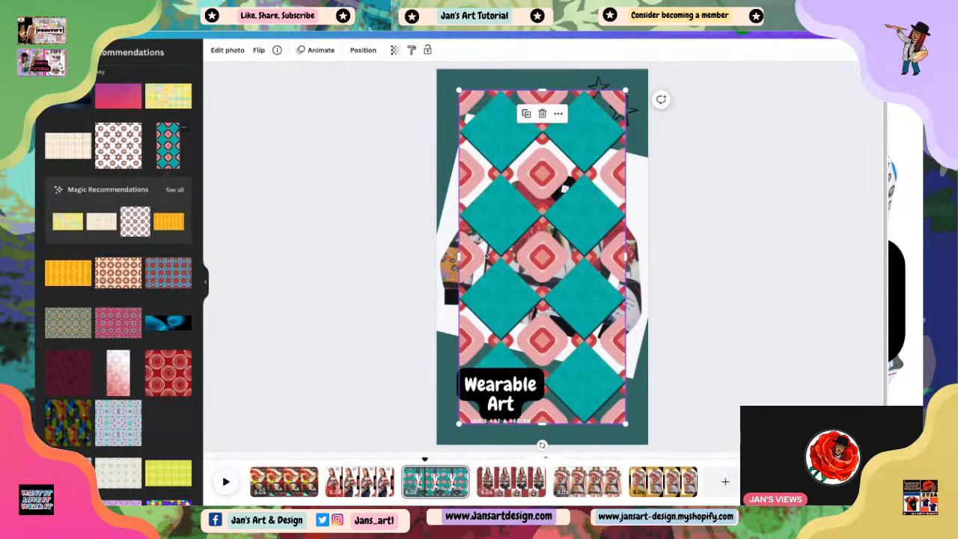
drag(486, 257, 568, 410)
mouse_move(626, 352)
mouse_down()
mouse_move(629, 251)
mouse_move(513, 173)
mouse_move(448, 157)
mouse_move(502, 167)
mouse_move(492, 178)
mouse_up()
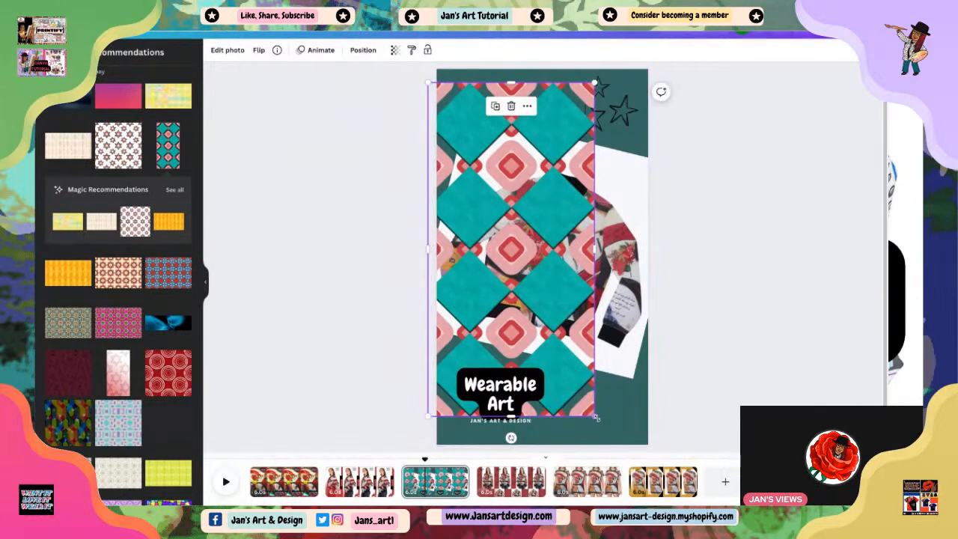
drag(594, 416, 541, 307)
drag(458, 244, 468, 230)
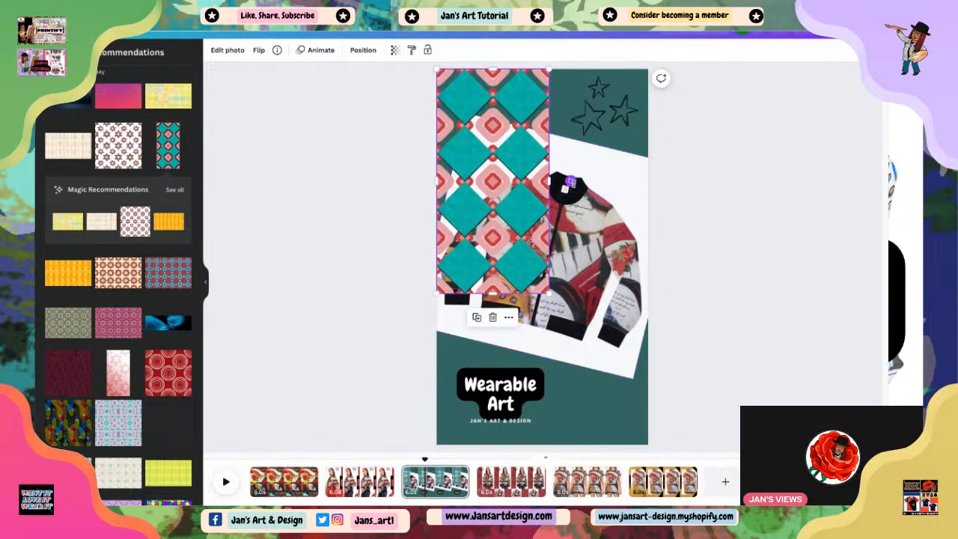
drag(573, 183, 504, 81)
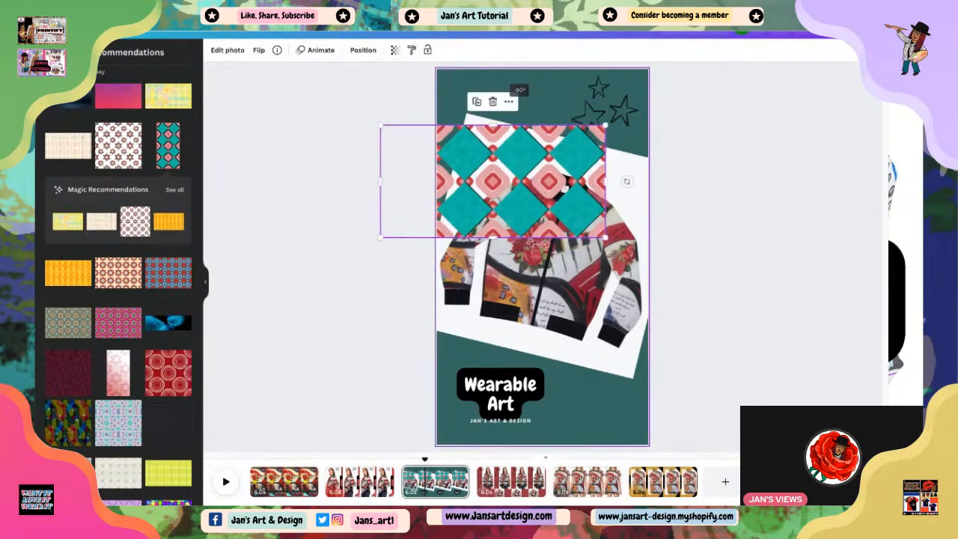
drag(509, 204, 605, 129)
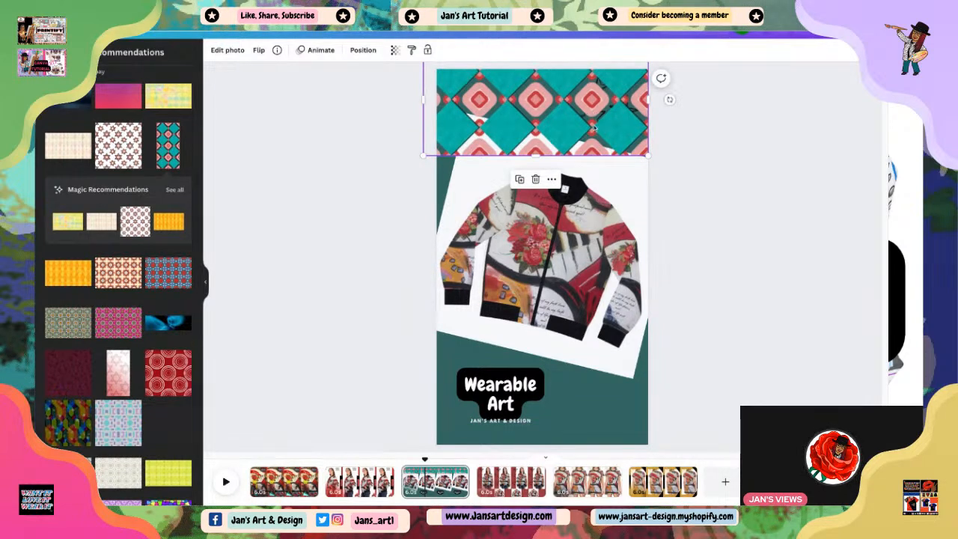
Bring the outlined stars in front of the teal diamond pattern in the layer order, and delete the pattern.
right_click(596, 128)
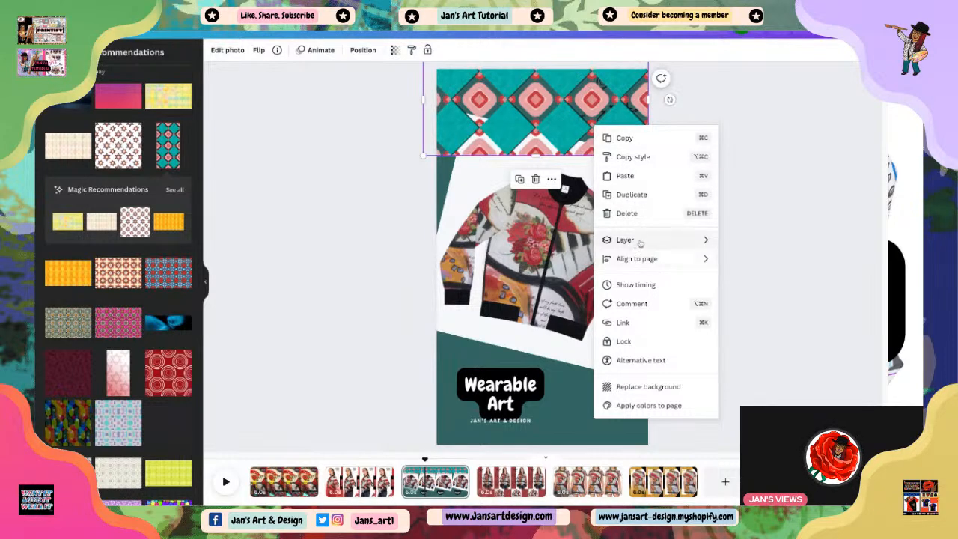
mouse_move(640, 243)
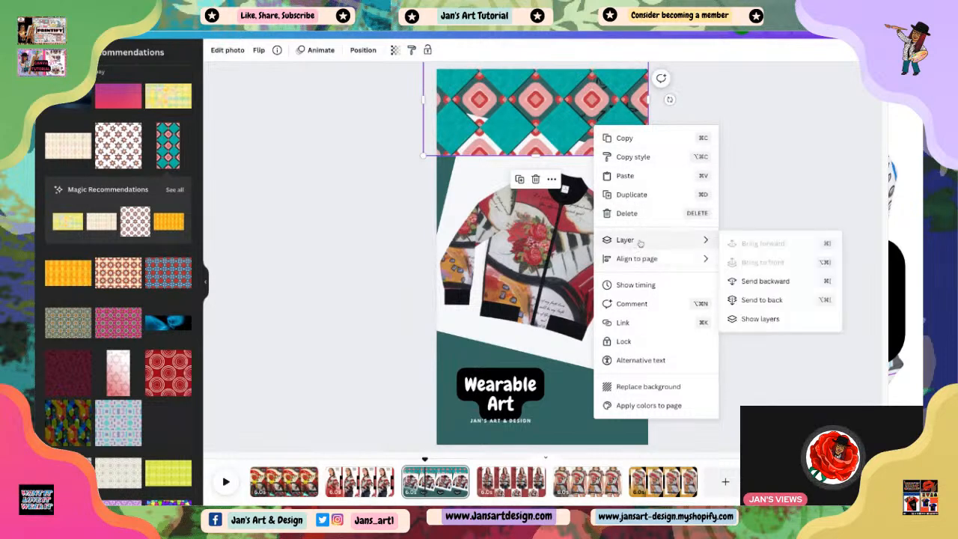
click(753, 320)
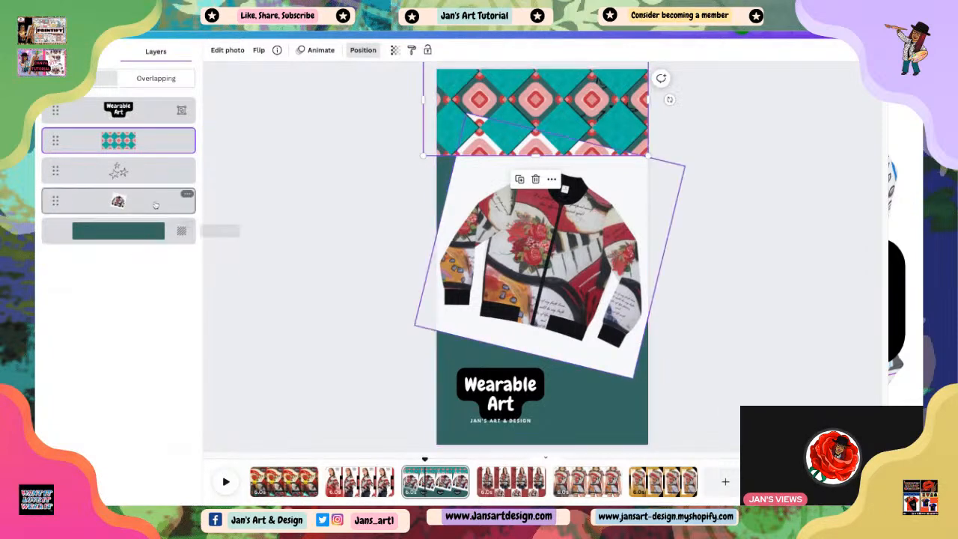
drag(119, 172, 121, 114)
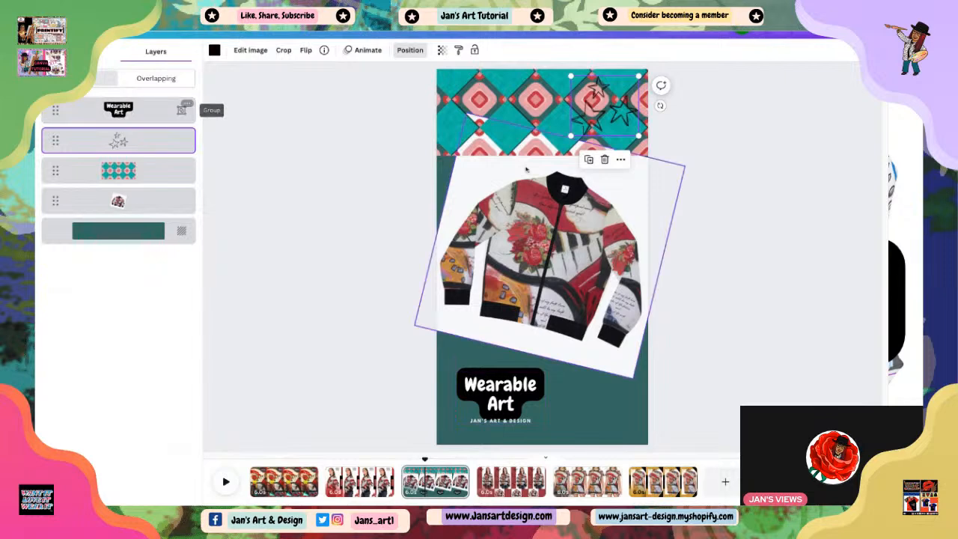
click(764, 344)
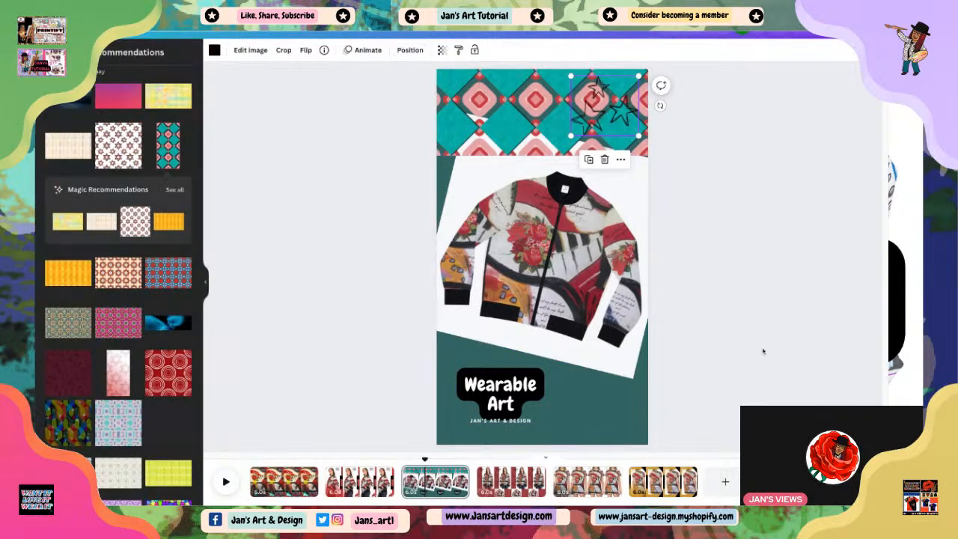
click(503, 149)
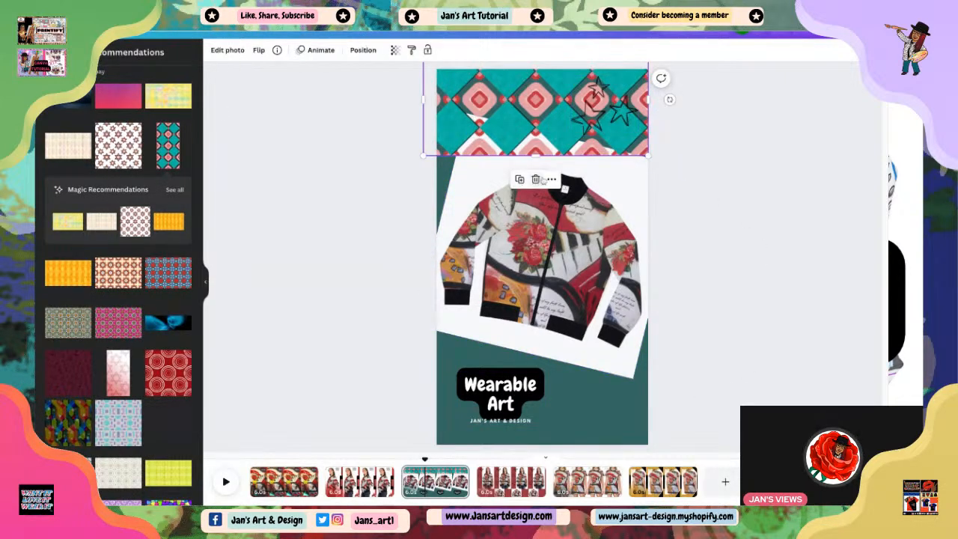
click(536, 180)
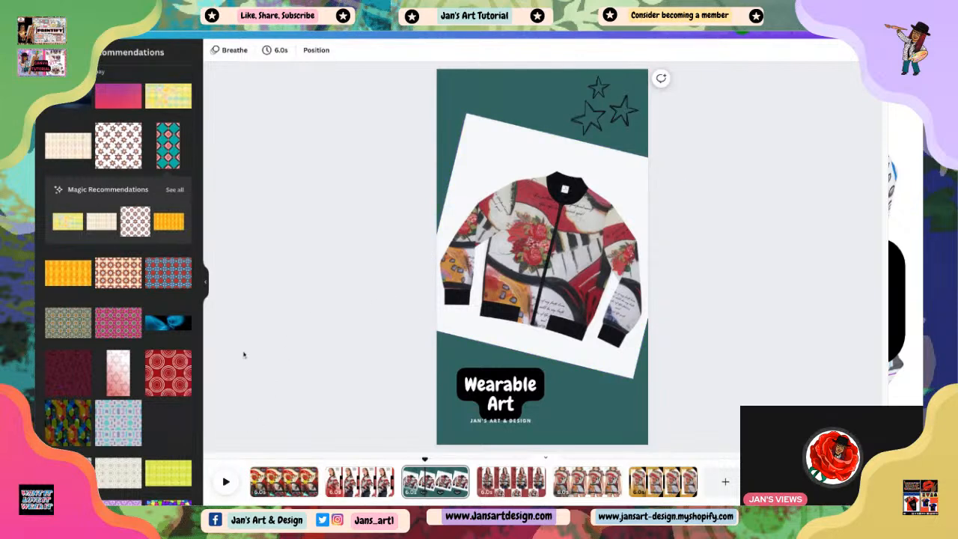
Add the red concentric-circle pattern to the Wearable Art page, enlarge it and move it to the page's lower-right corner.
drag(166, 374, 535, 265)
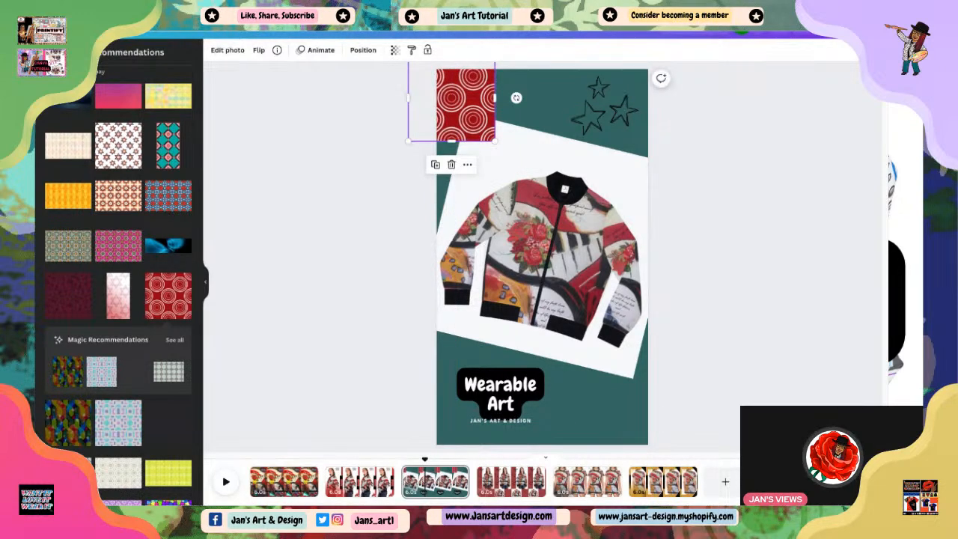
drag(453, 129, 538, 153)
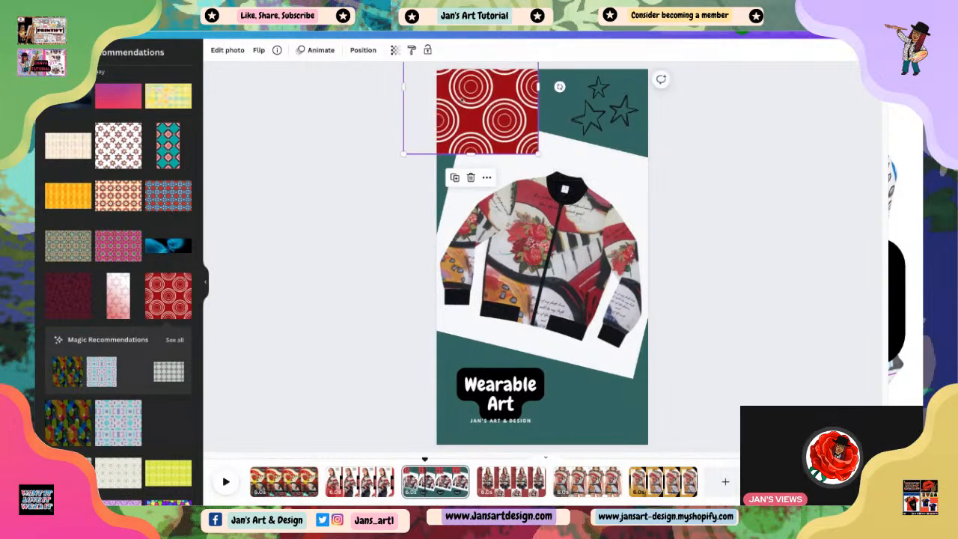
drag(490, 108, 588, 418)
click(769, 280)
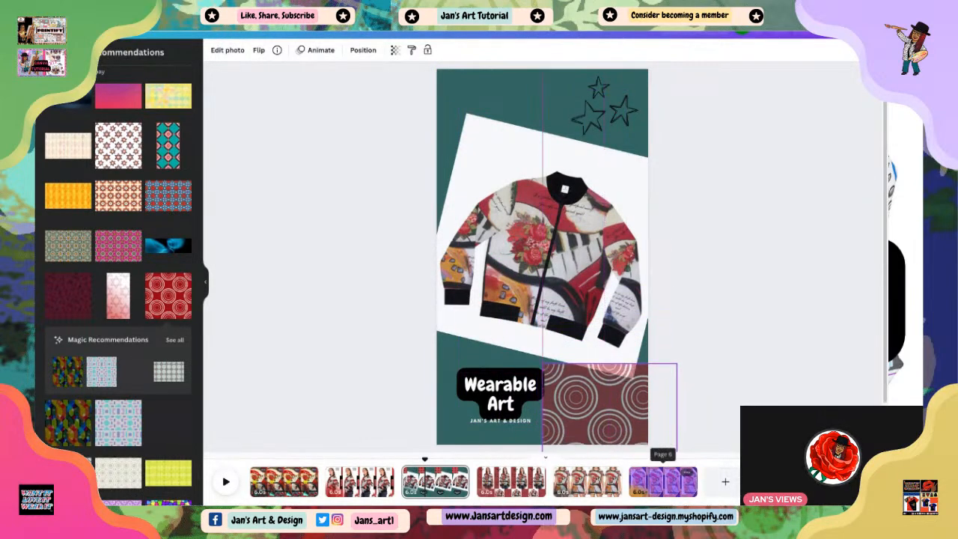
drag(653, 473, 656, 434)
drag(627, 360, 621, 337)
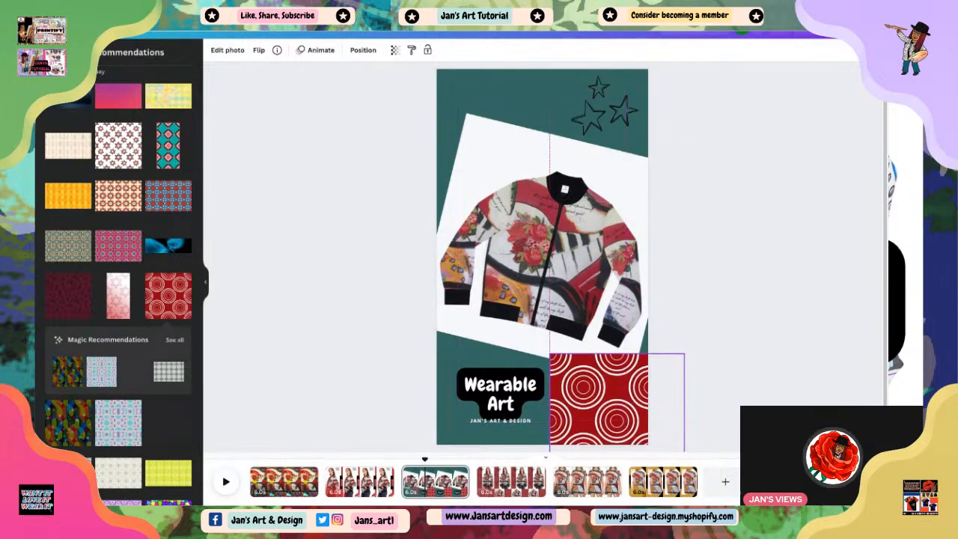
Move the red circle pattern behind the Wearable Art text in the page's lower-left corner, shrink it and centre the text over it.
drag(617, 403, 497, 389)
drag(565, 331, 542, 353)
mouse_move(508, 393)
mouse_down()
mouse_move(490, 393)
mouse_move(498, 399)
mouse_up()
click(537, 364)
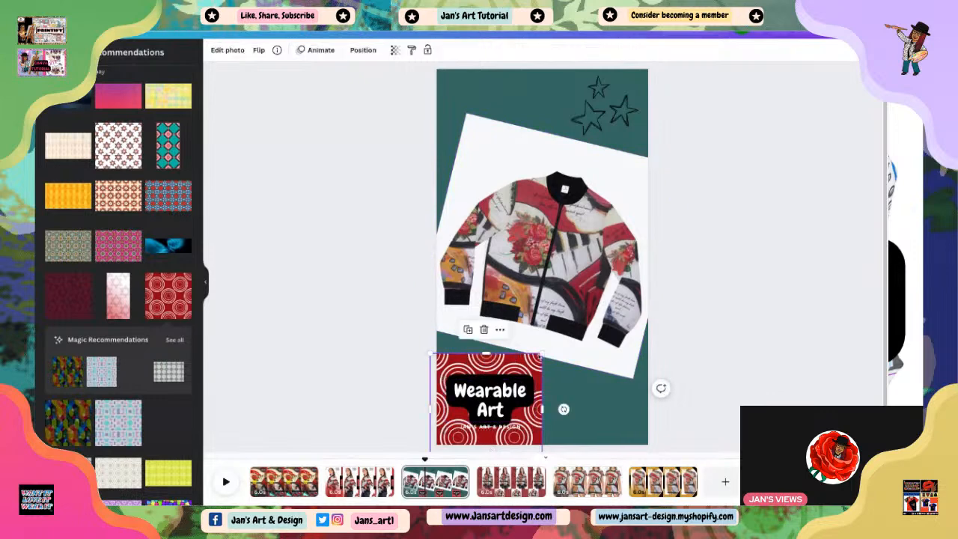
drag(543, 352, 537, 359)
click(502, 399)
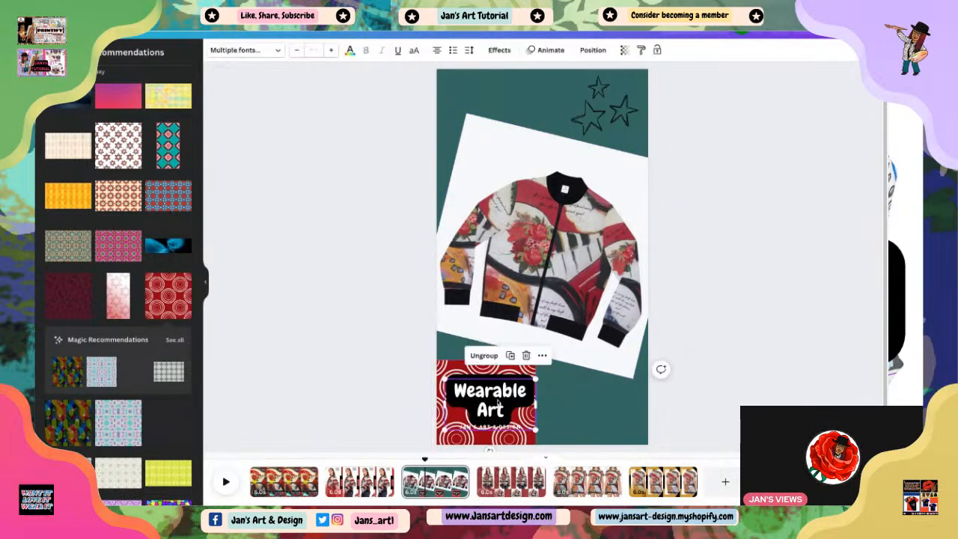
drag(502, 399, 499, 404)
click(760, 384)
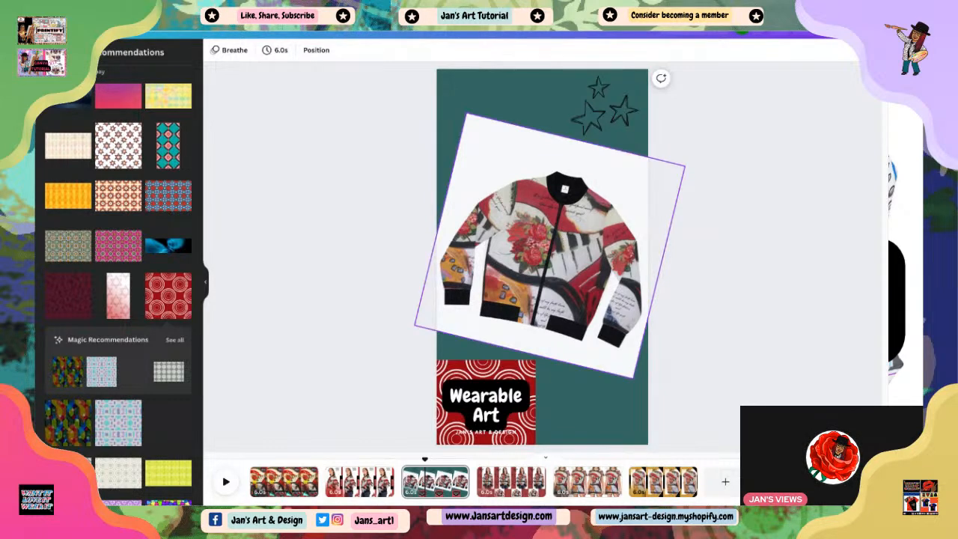
Tilt the bomber jacket photo the opposite way and move it up to cover the page's upper part.
click(582, 243)
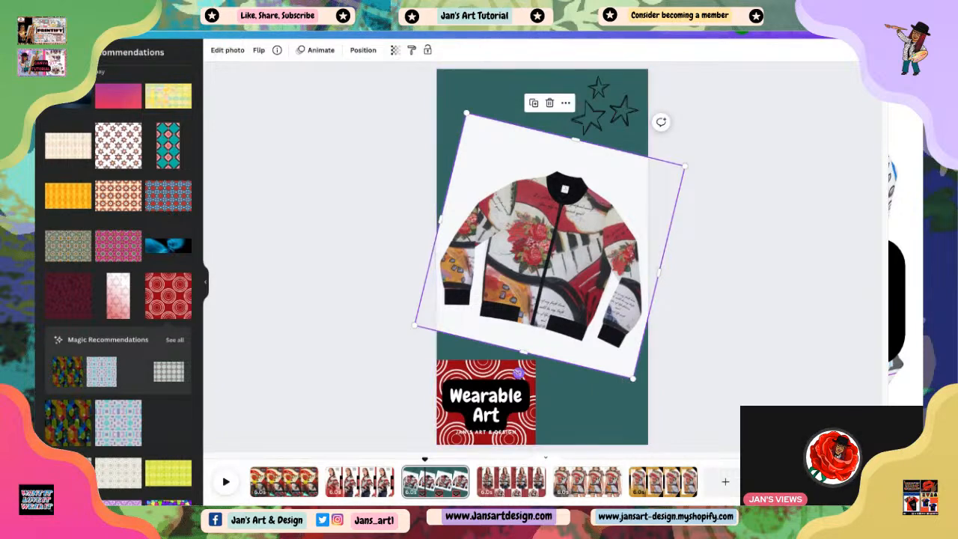
drag(518, 373, 622, 378)
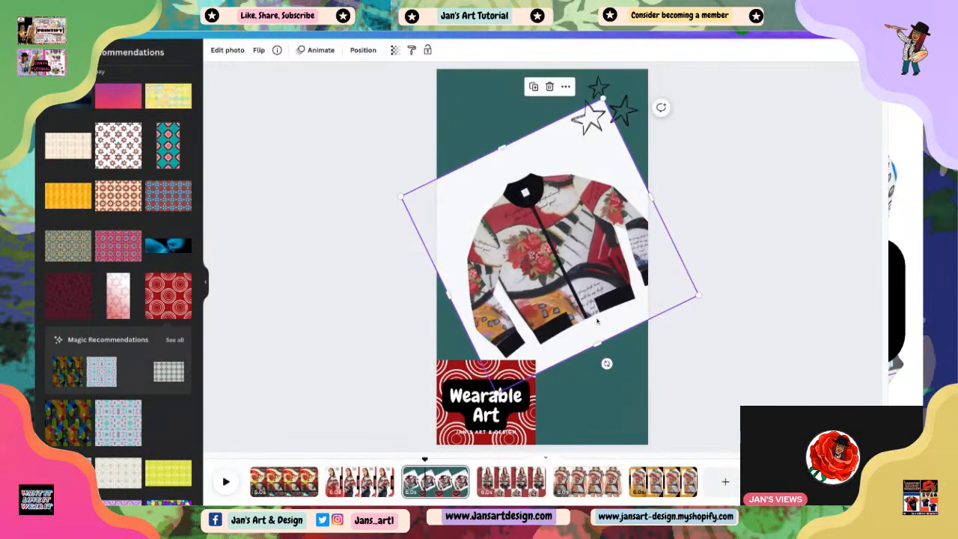
drag(597, 318, 592, 244)
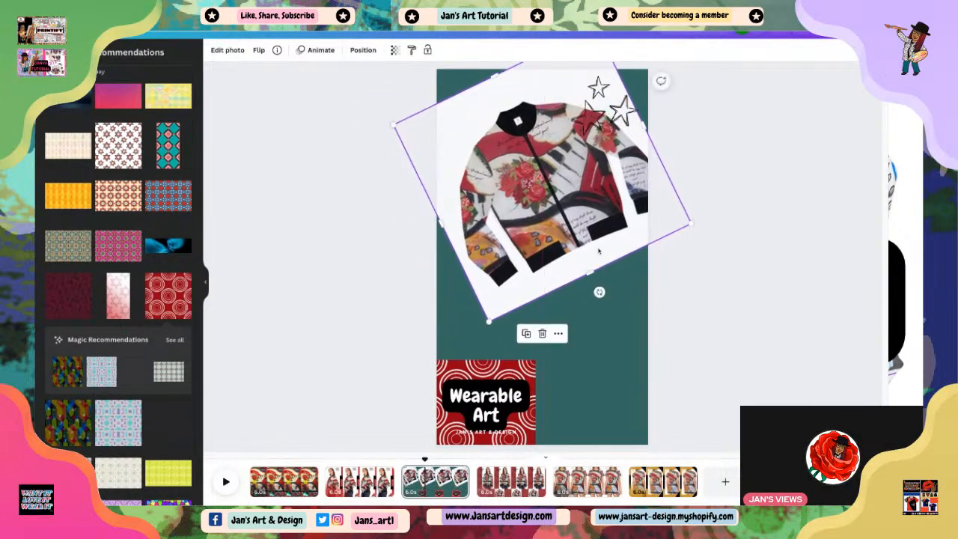
drag(600, 292, 594, 295)
drag(581, 210, 572, 221)
drag(571, 220, 564, 214)
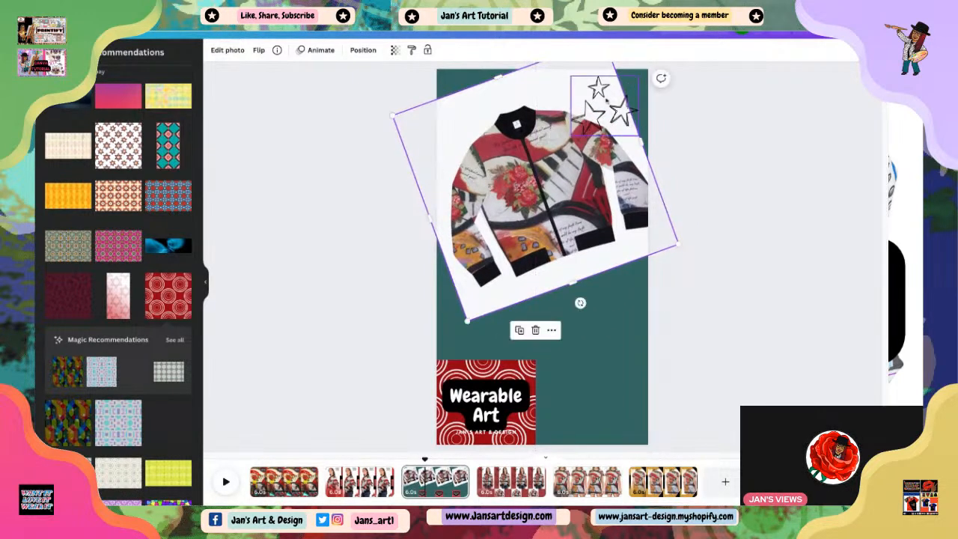
Move the outlined stars to the page's upper-left corner beside the jacket collar and shrink them.
drag(600, 110, 469, 106)
drag(510, 133, 495, 120)
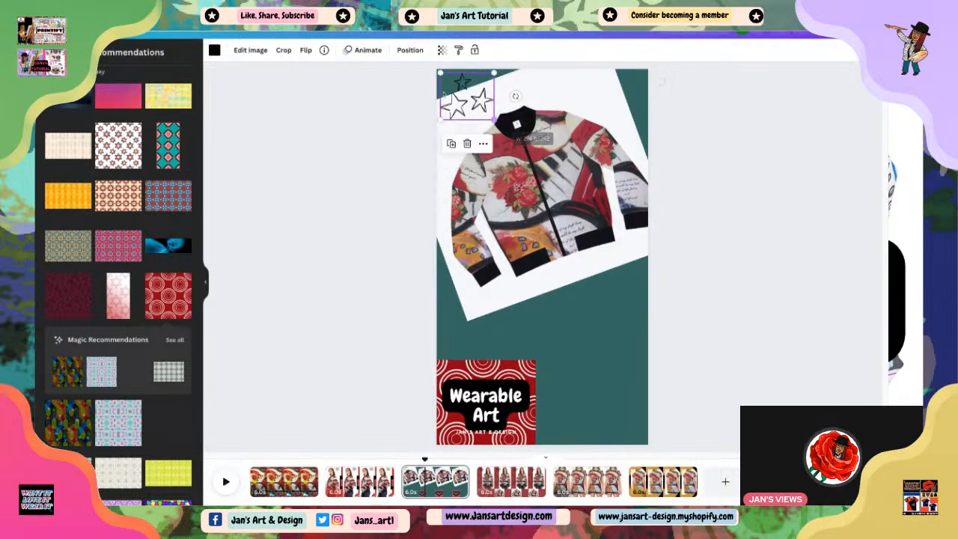
drag(467, 86, 472, 91)
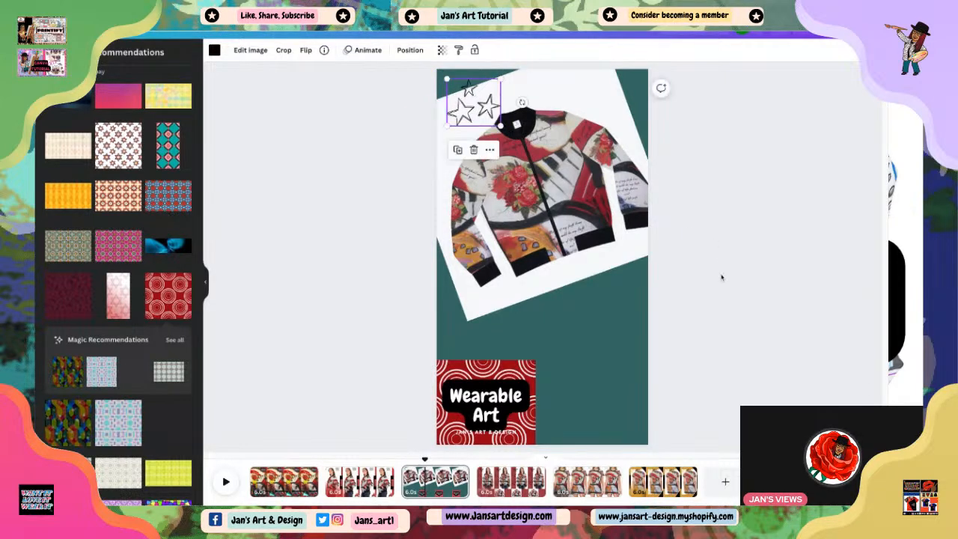
Straighten the tilted bomber jacket photo and move it down so its lower edge meets the top of the red circle pattern.
drag(530, 159, 533, 197)
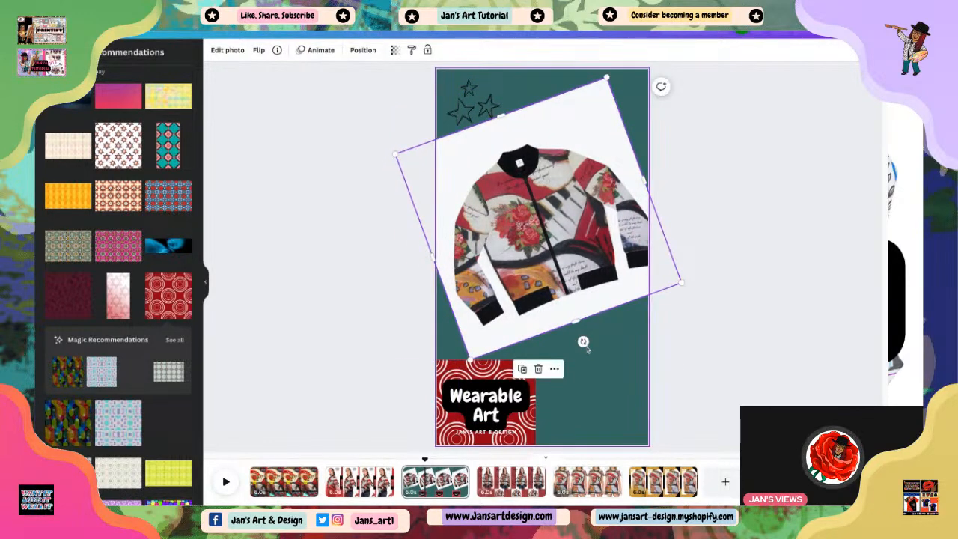
drag(583, 343, 583, 347)
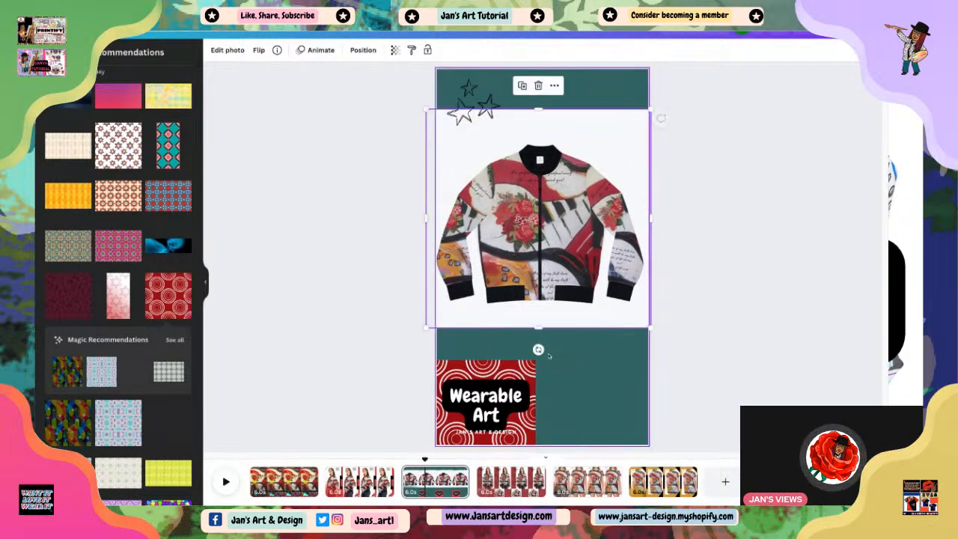
click(515, 187)
drag(515, 187, 515, 219)
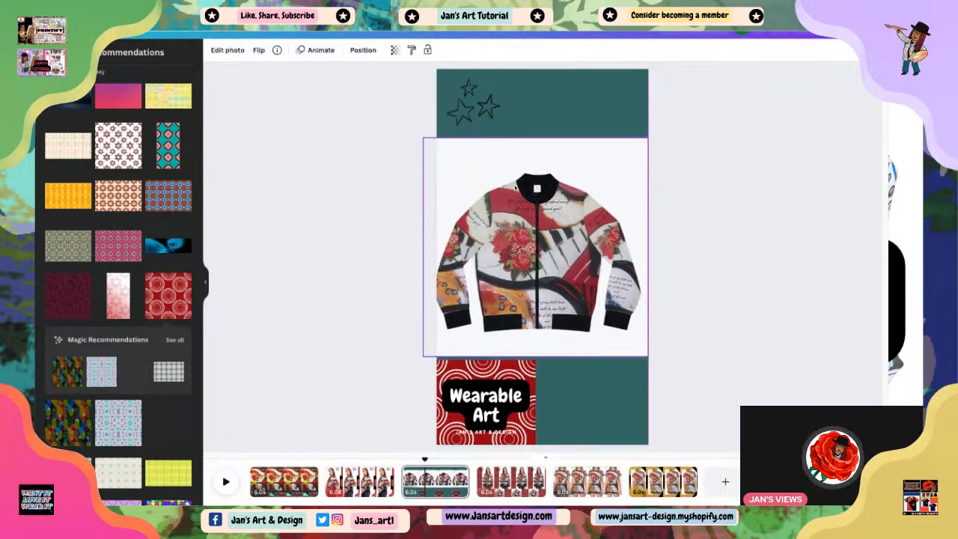
click(558, 96)
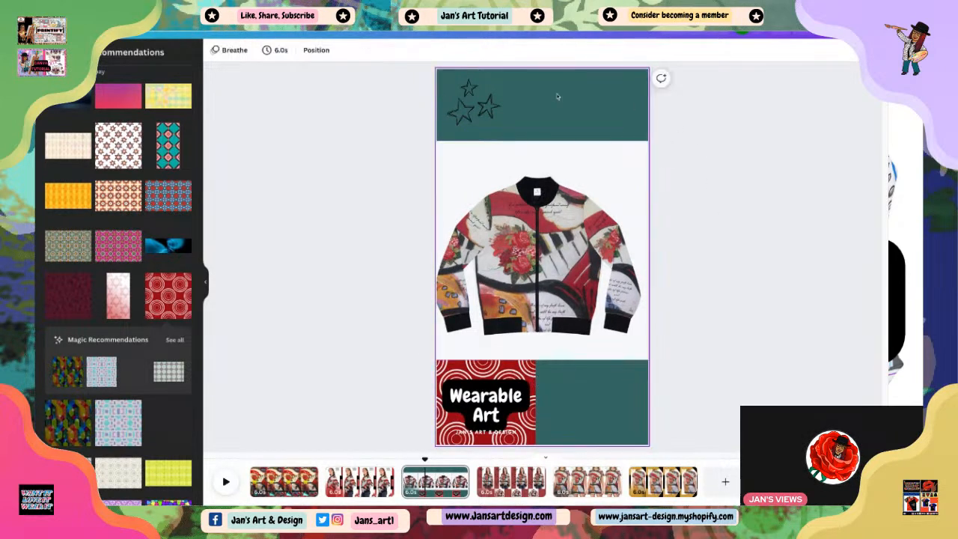
Enlarge the outlined stars and place them in the page's upper-left corner above the jacket.
click(468, 104)
mouse_move(468, 103)
mouse_down()
mouse_move(457, 103)
mouse_move(465, 112)
mouse_move(420, 170)
mouse_up()
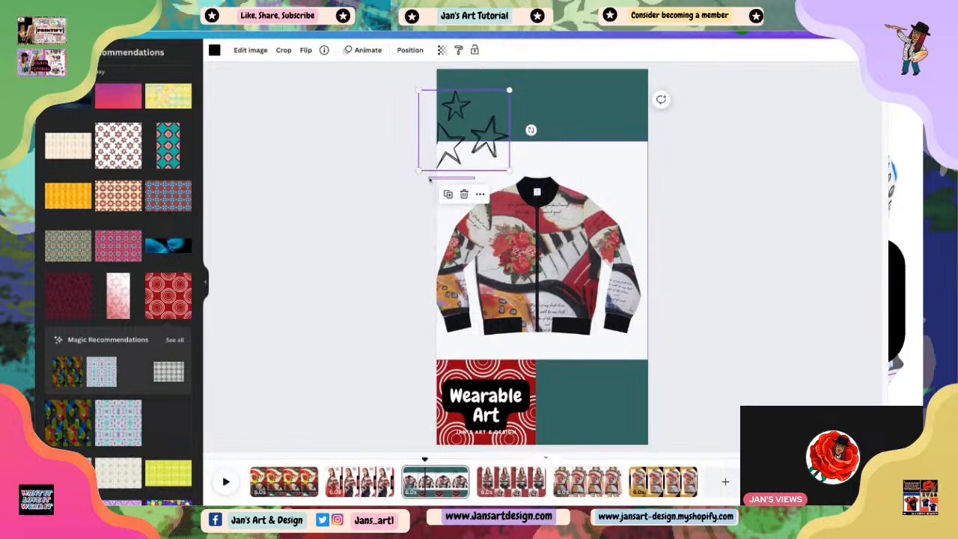
drag(463, 133, 472, 134)
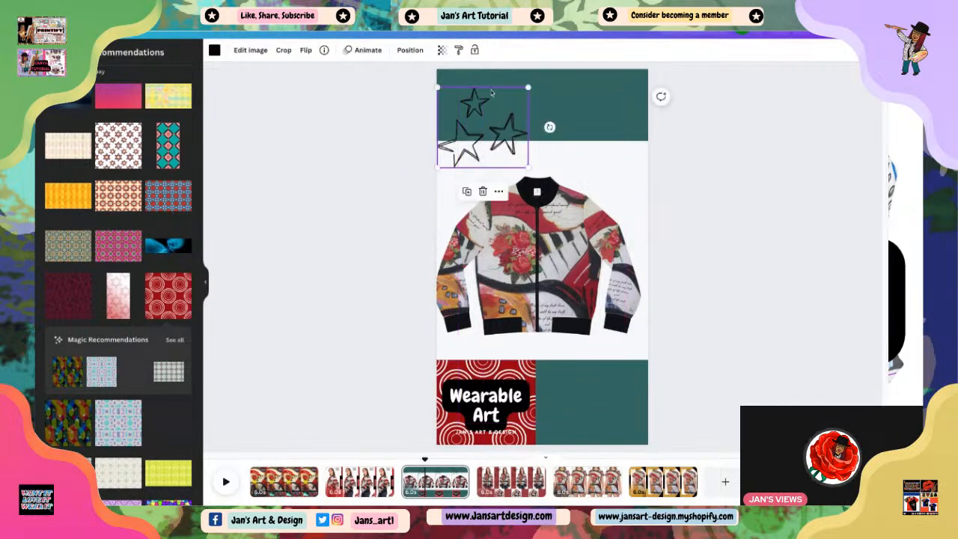
drag(528, 90, 538, 72)
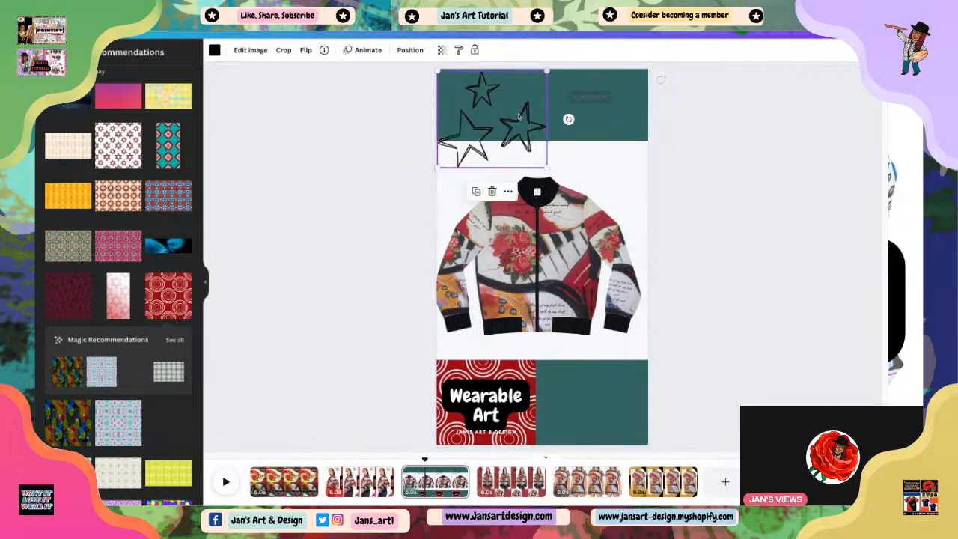
drag(491, 114, 493, 119)
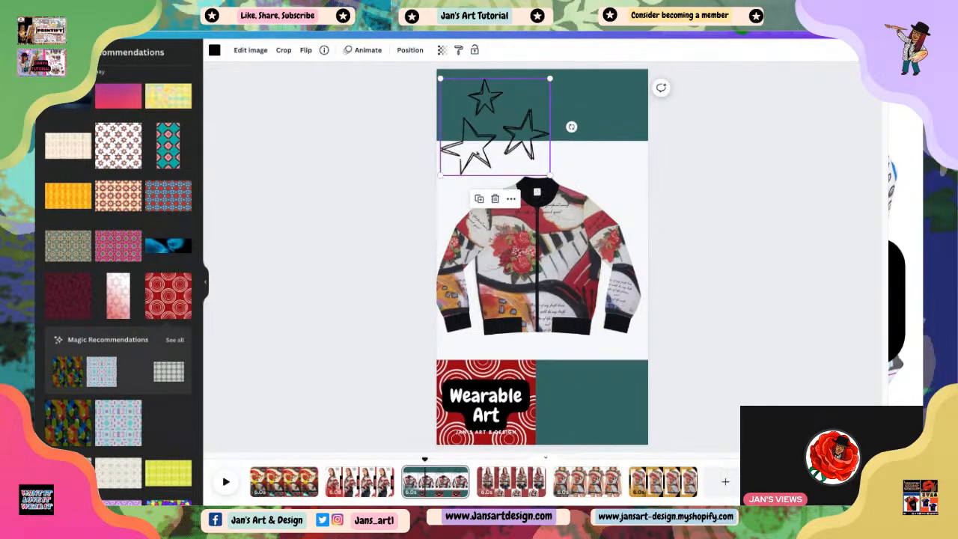
Flip the outlined stars vertically and horizontally.
click(306, 50)
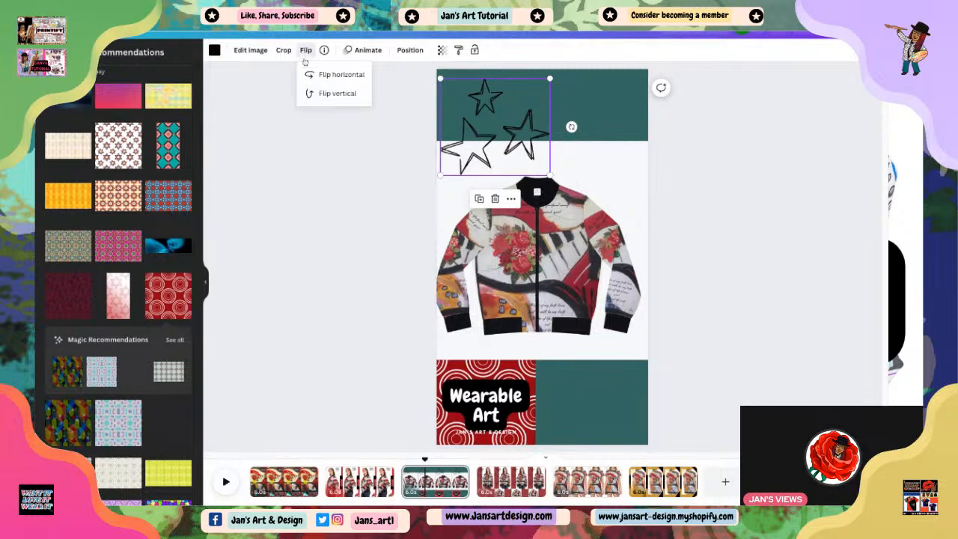
click(329, 93)
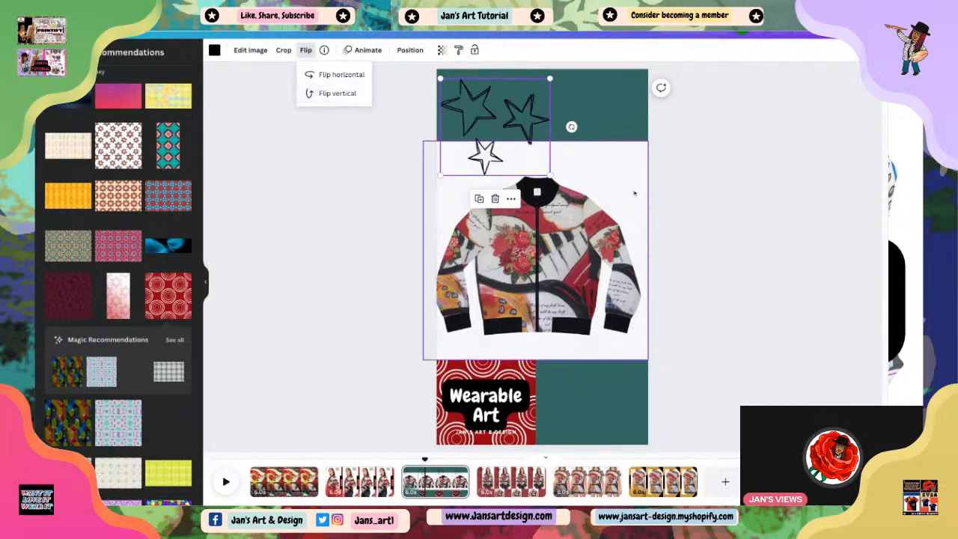
click(336, 78)
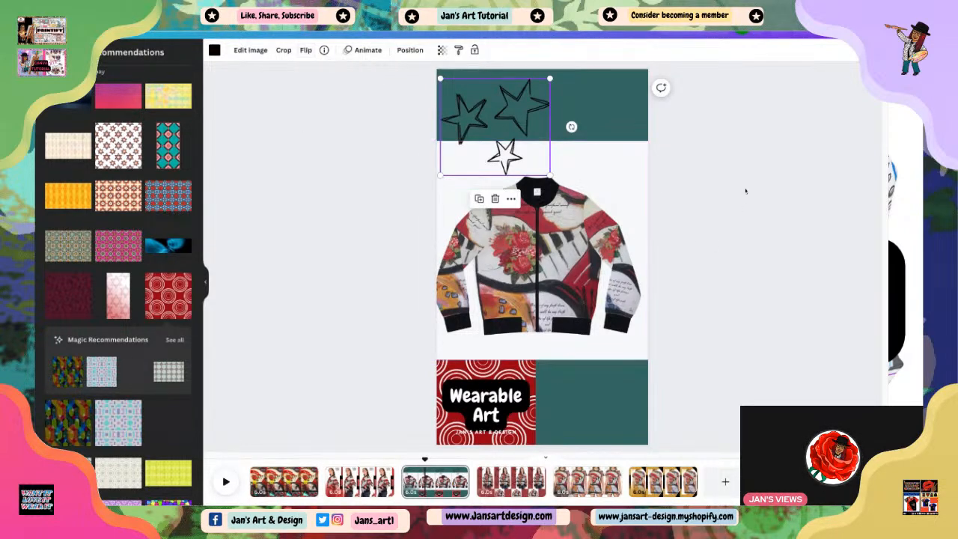
click(543, 191)
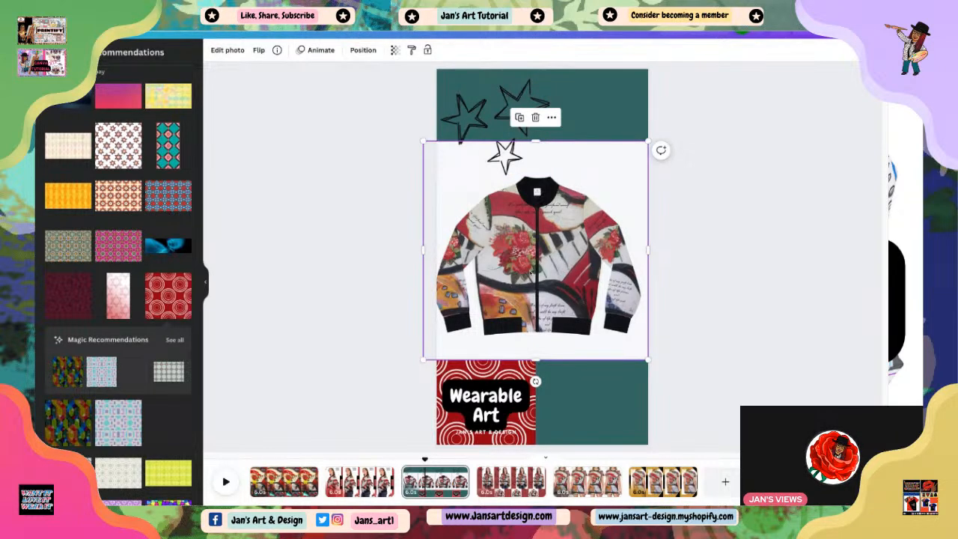
click(672, 356)
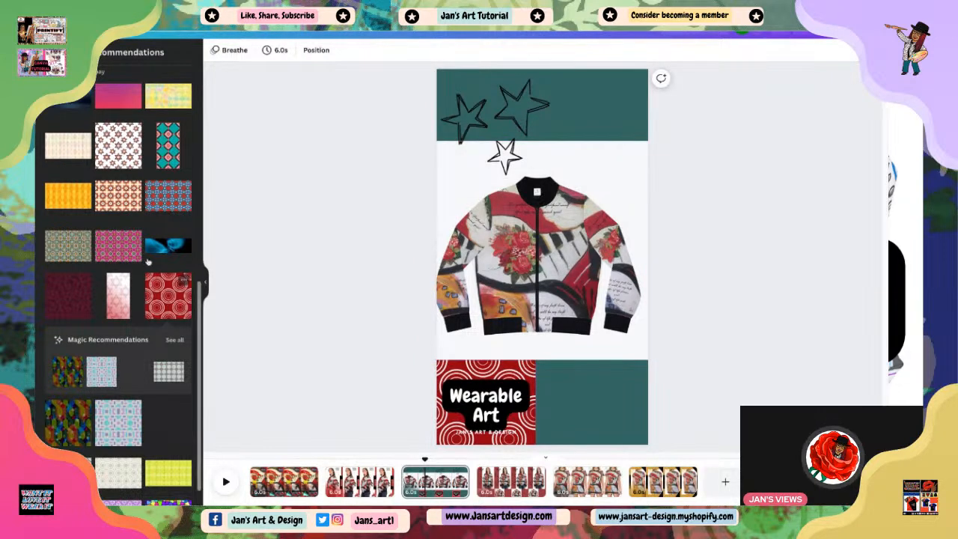
Add the beige diamond pattern with six-pointed stars, shrink it and move it to the page's upper-right corner.
scroll(110, 260, up, 3)
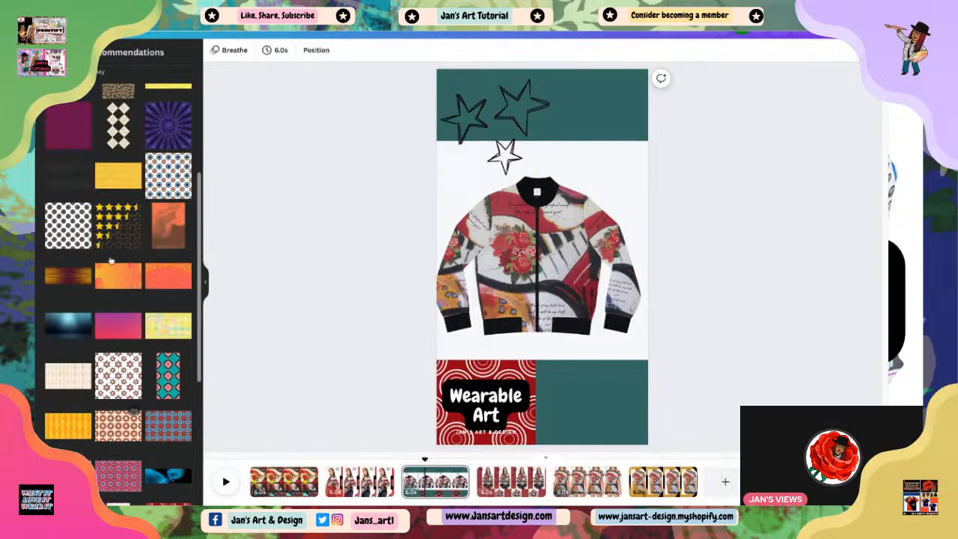
scroll(110, 259, up, 1)
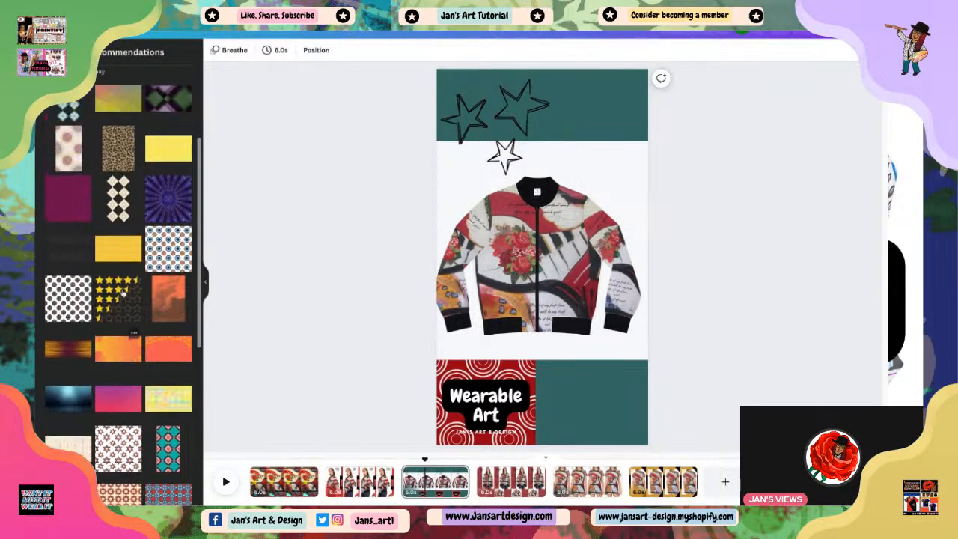
scroll(120, 293, up, 1)
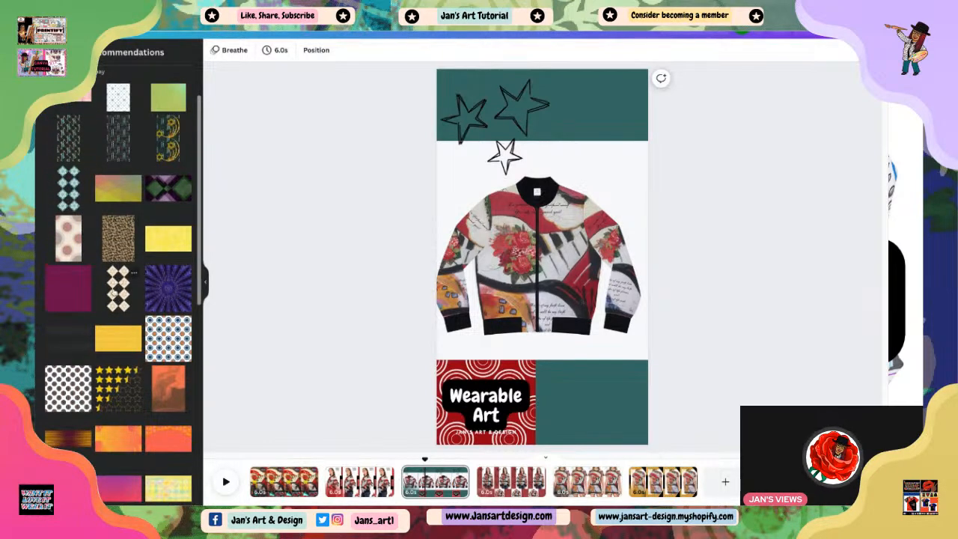
click(116, 290)
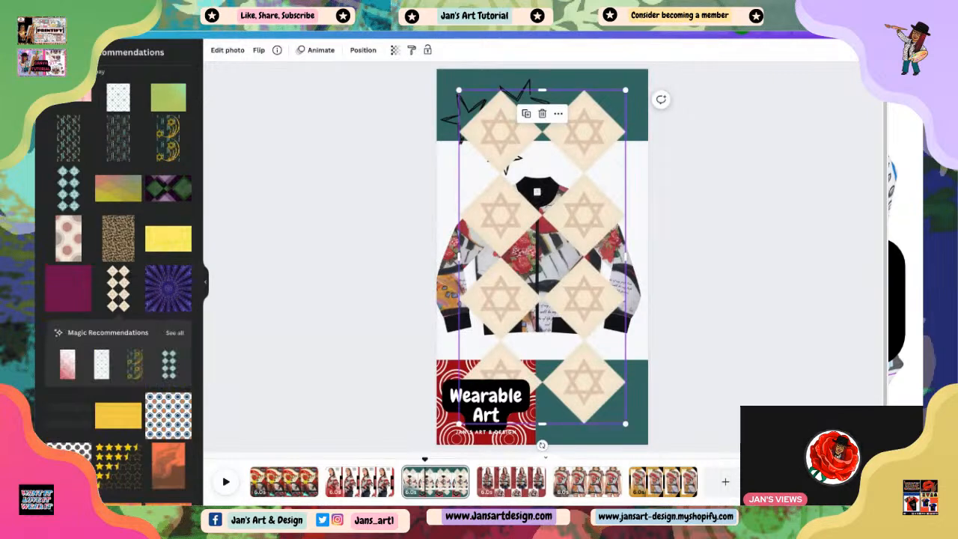
drag(626, 424, 513, 201)
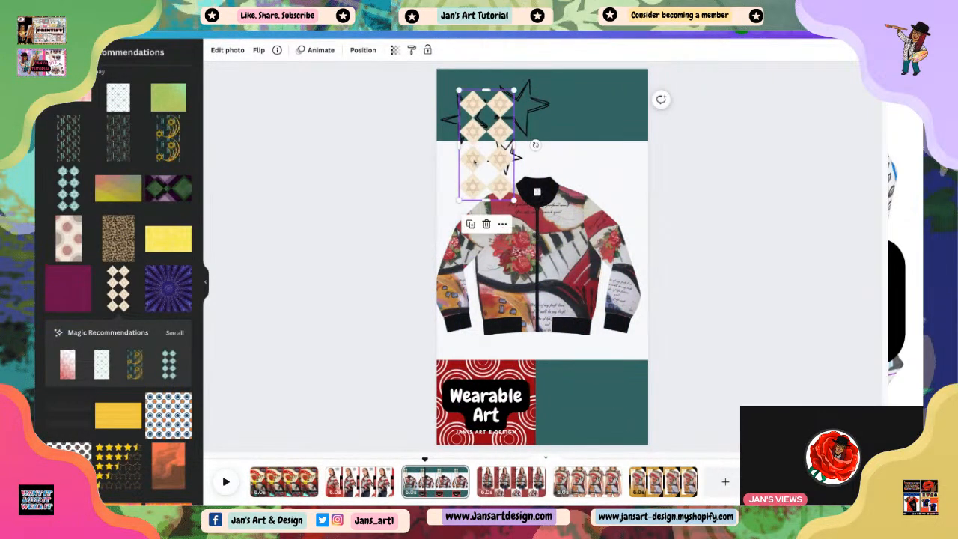
drag(474, 162, 609, 144)
click(722, 243)
Send the beige diamond pattern backward so it sits behind the jacket photo.
click(628, 138)
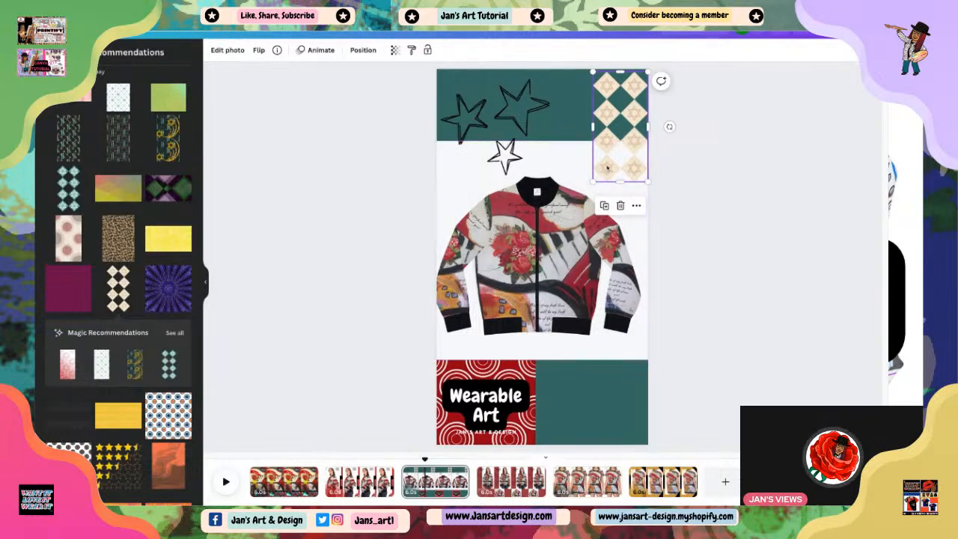
right_click(624, 149)
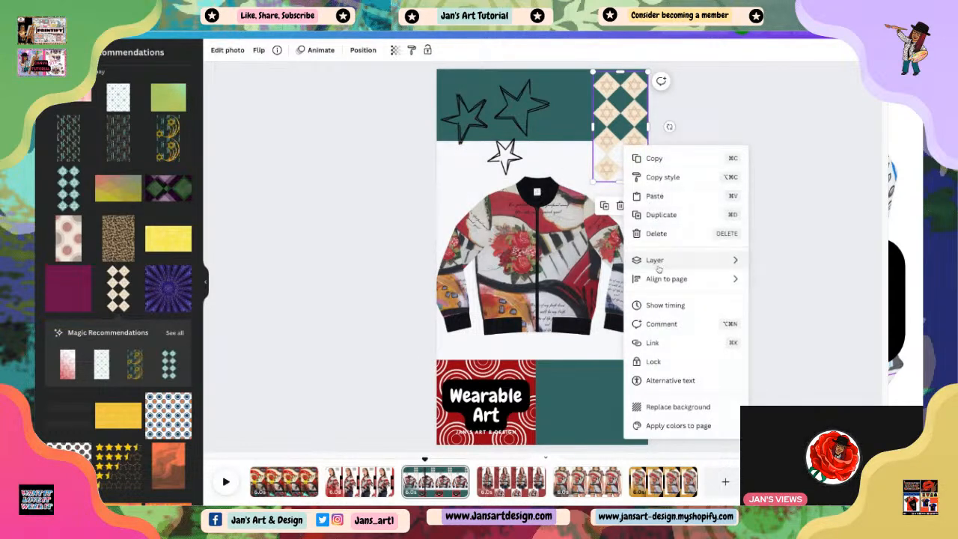
mouse_move(659, 262)
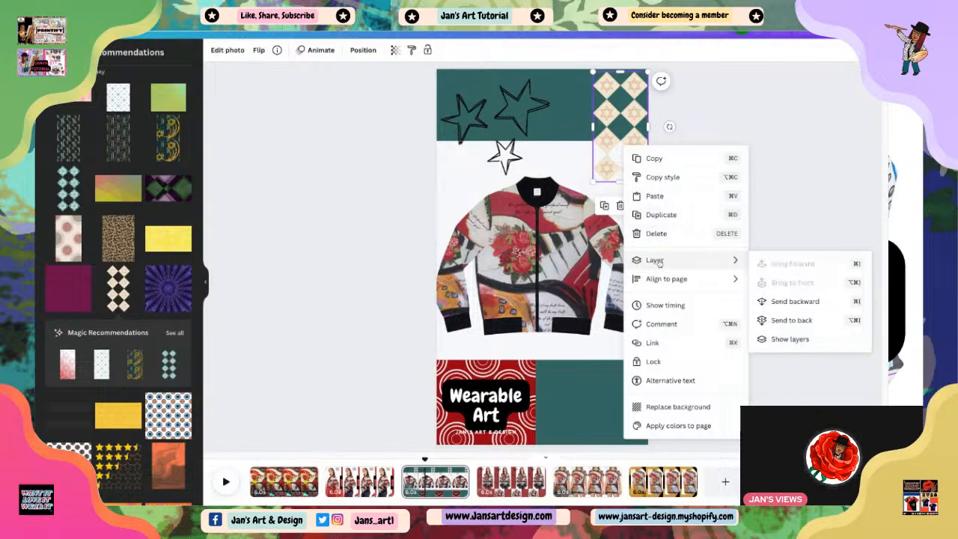
click(798, 302)
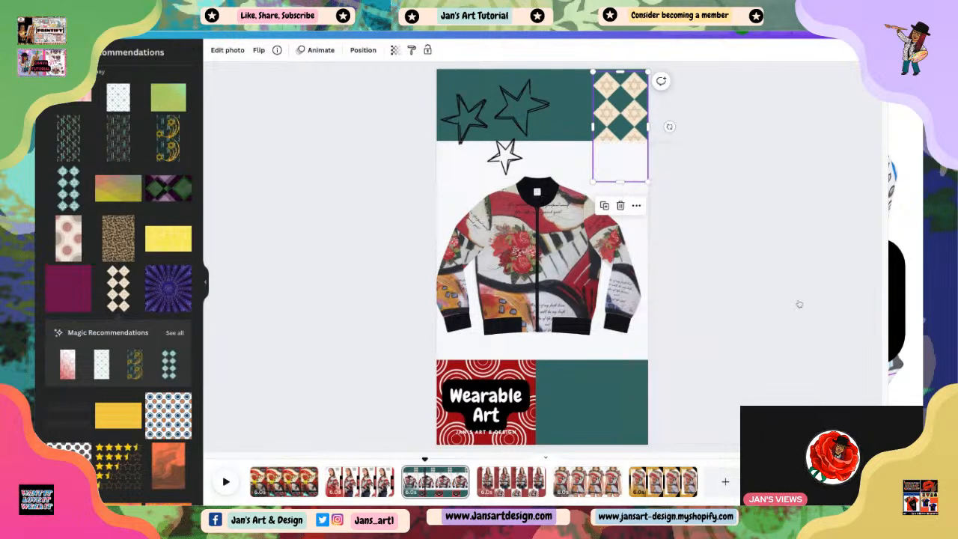
click(774, 255)
Shrink the beige diamond pattern to about 240 by 480 and position it in the upper teal band near the page's right edge.
drag(615, 114, 615, 110)
drag(649, 182, 641, 166)
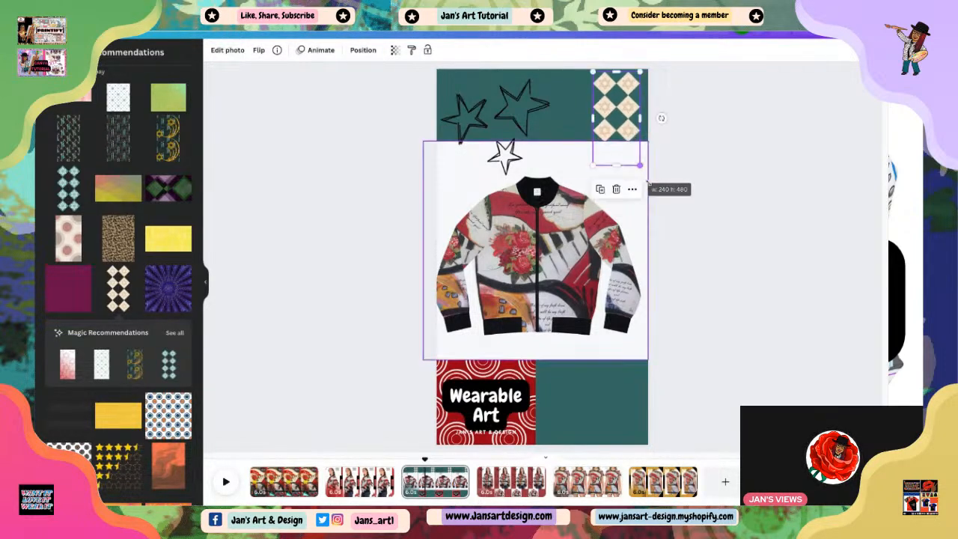
drag(615, 121, 618, 120)
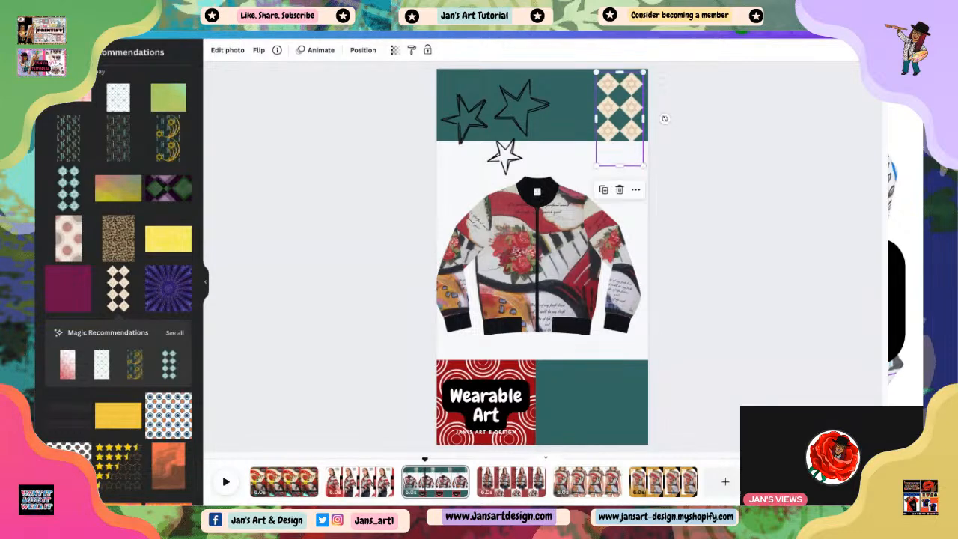
click(747, 226)
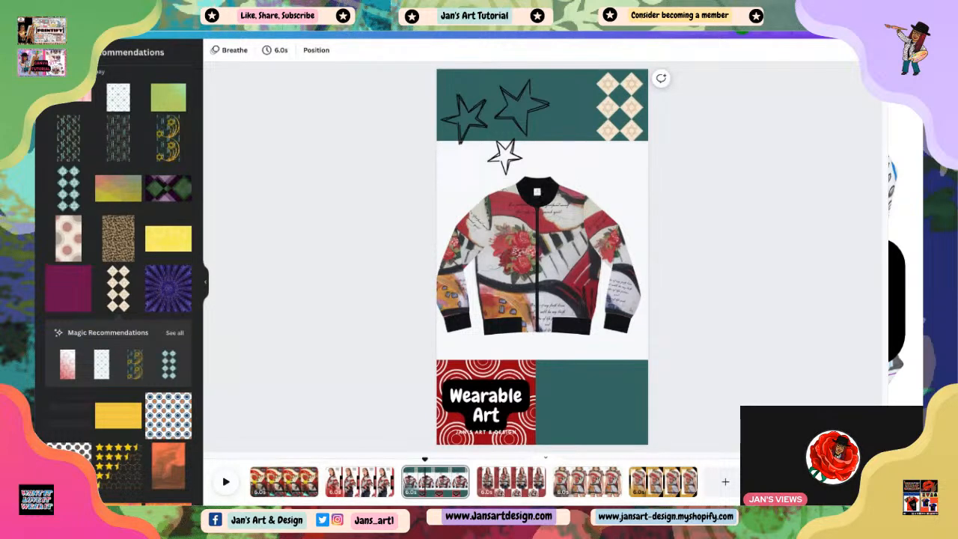
Try the leopard-spot pattern over the teal band above the jacket and delete it.
scroll(100, 240, down, 10)
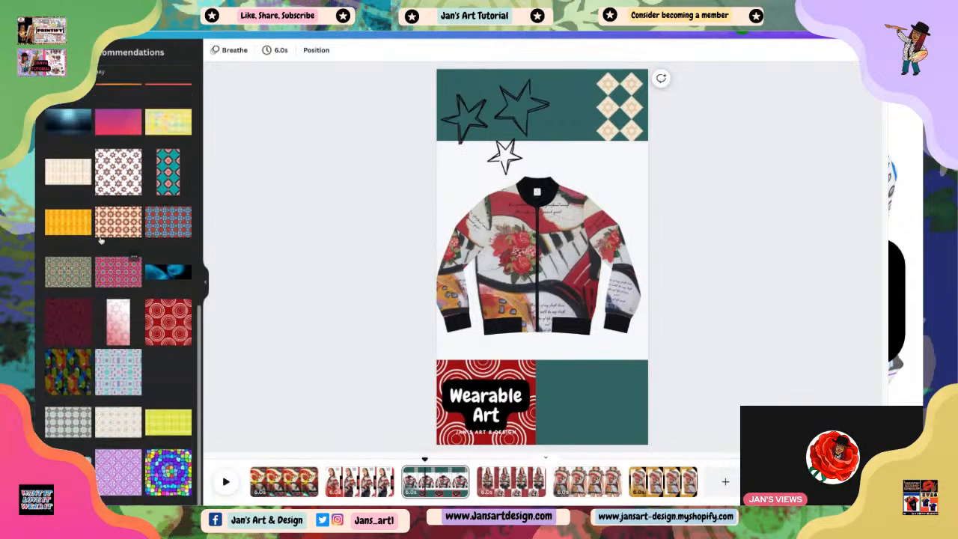
scroll(100, 239, up, 10)
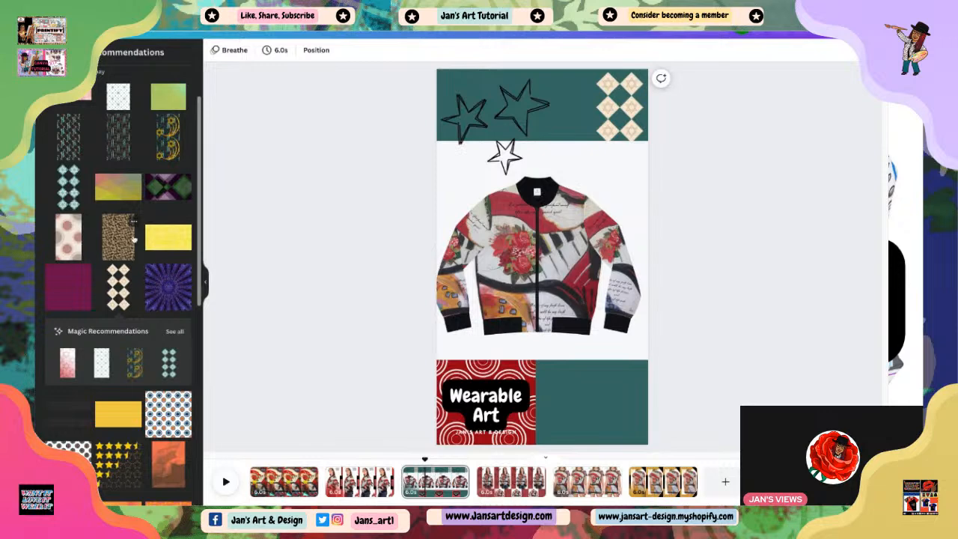
click(118, 238)
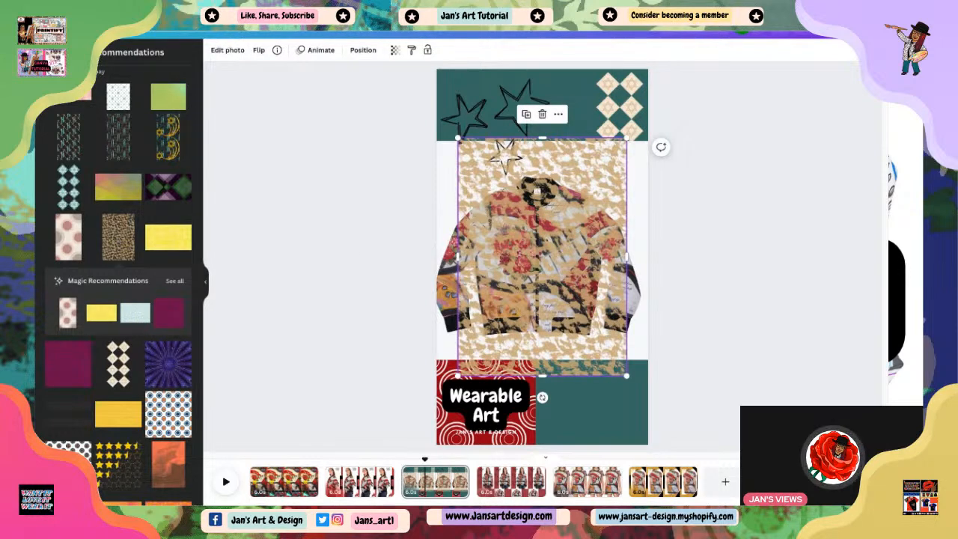
drag(545, 201, 533, 124)
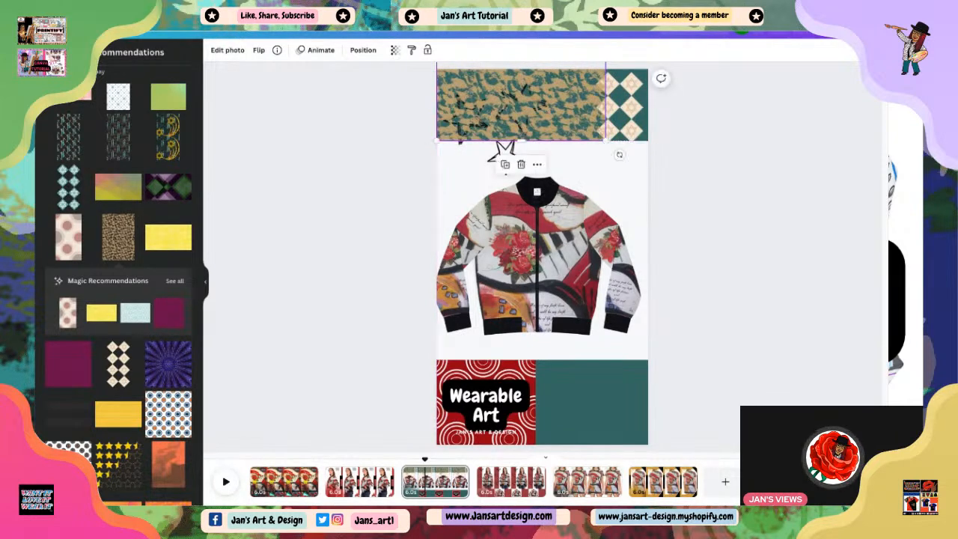
click(521, 164)
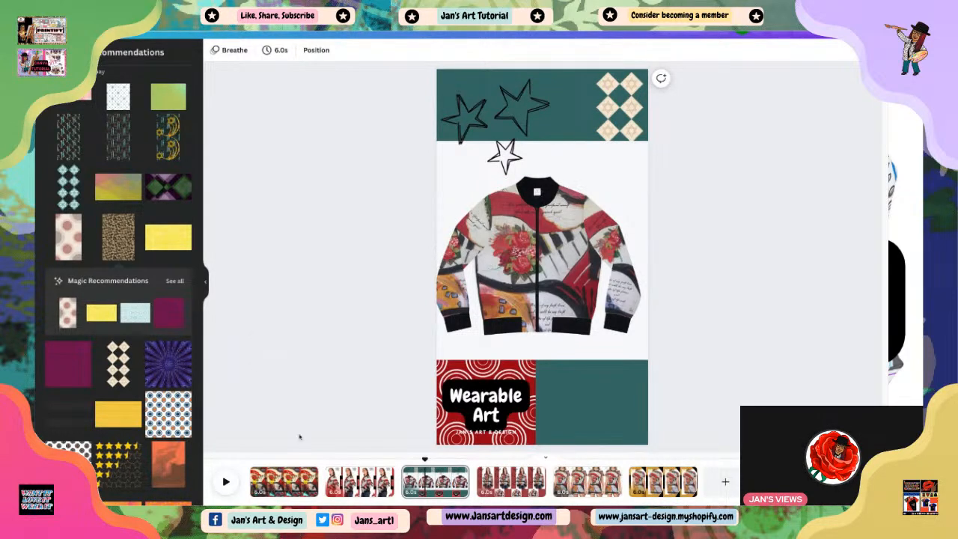
scroll(147, 212, up, 1)
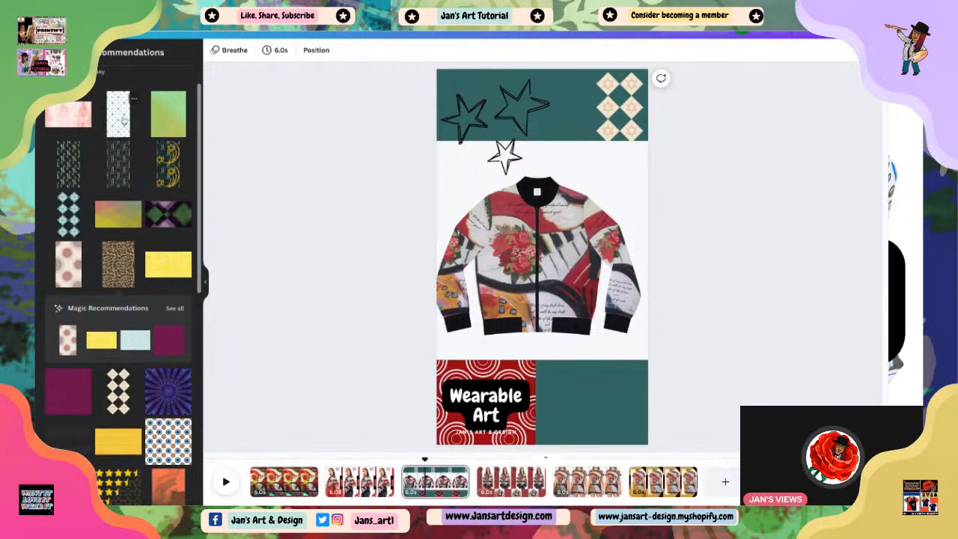
On the Abstract Art page, add the red concentric-circle pattern and stretch it to fill the lower-right corner beside the small jacket photo.
click(512, 479)
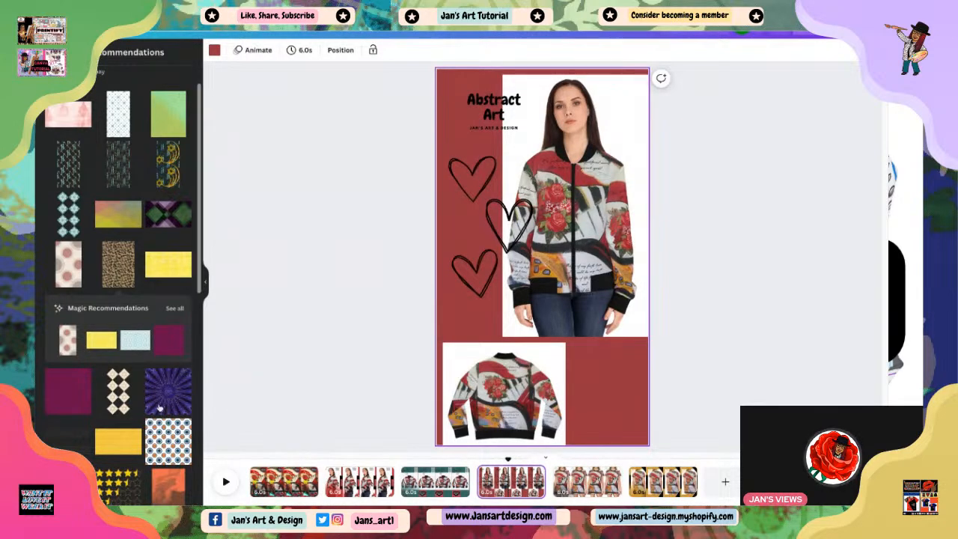
scroll(131, 375, down, 6)
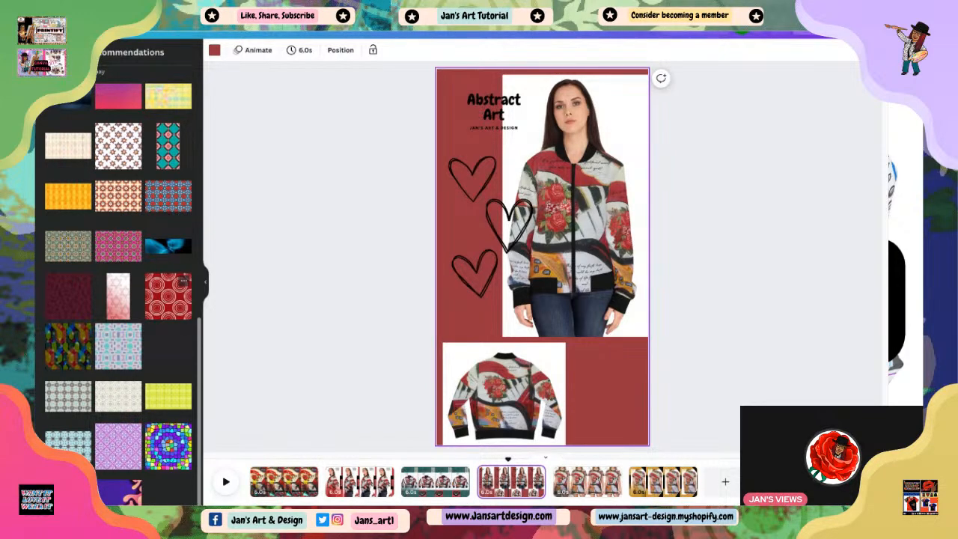
click(171, 296)
drag(537, 262, 609, 378)
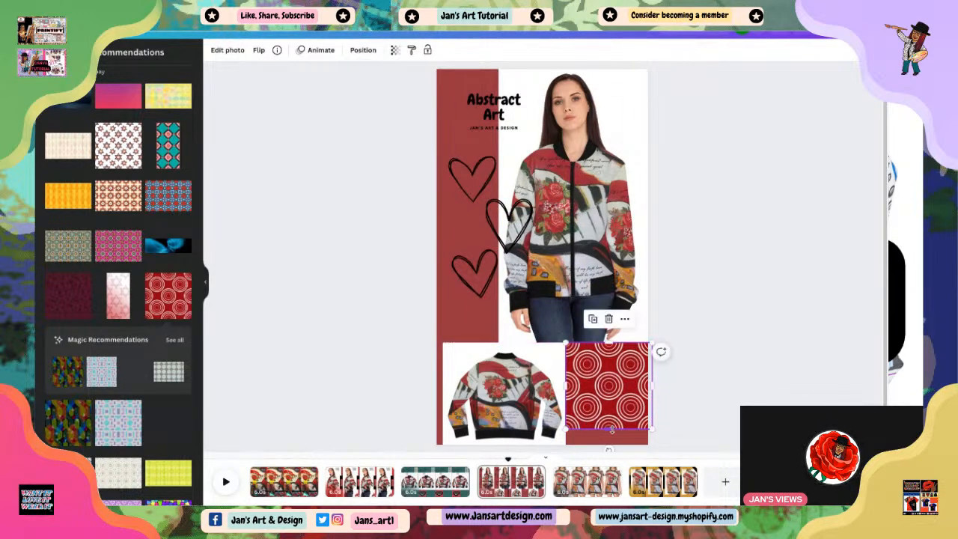
drag(612, 429, 612, 445)
click(719, 349)
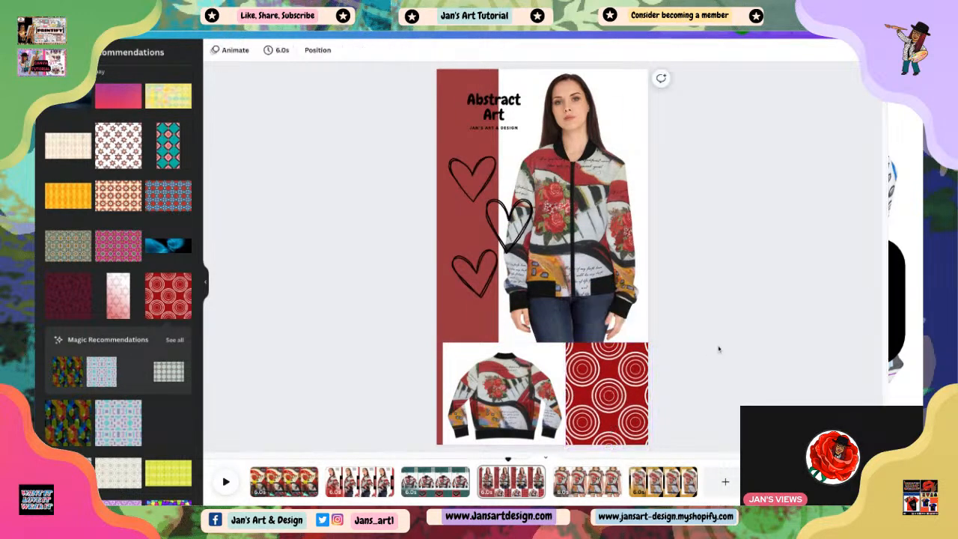
click(615, 406)
click(700, 376)
click(609, 406)
click(712, 400)
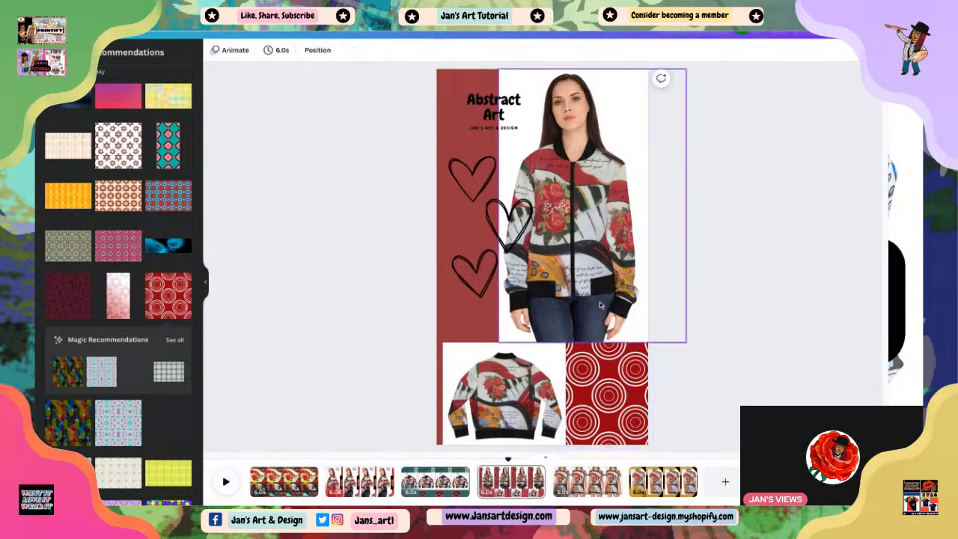
On the T-shirt dress page, move the "Jan's Art & Design" text group onto the orange area at the dress's lower left.
click(587, 480)
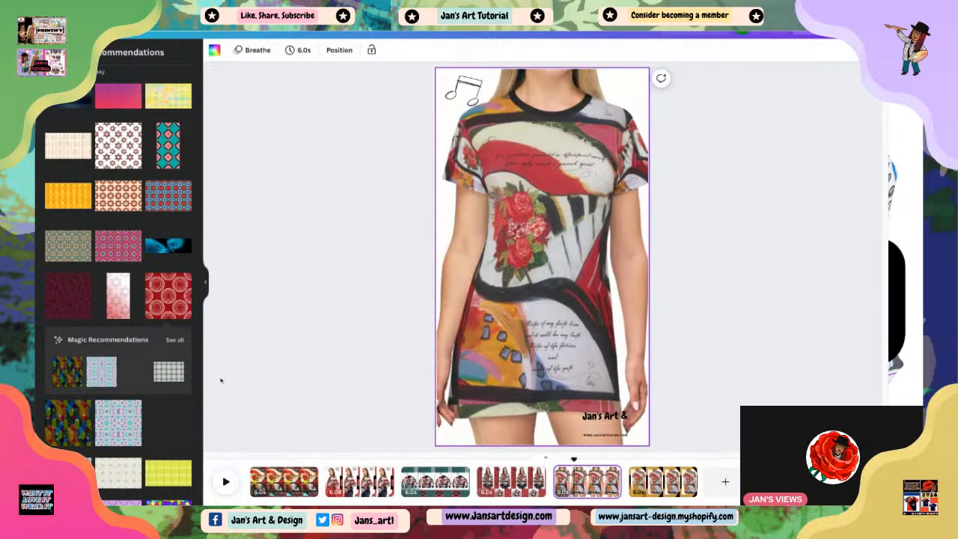
scroll(149, 408, down, 2)
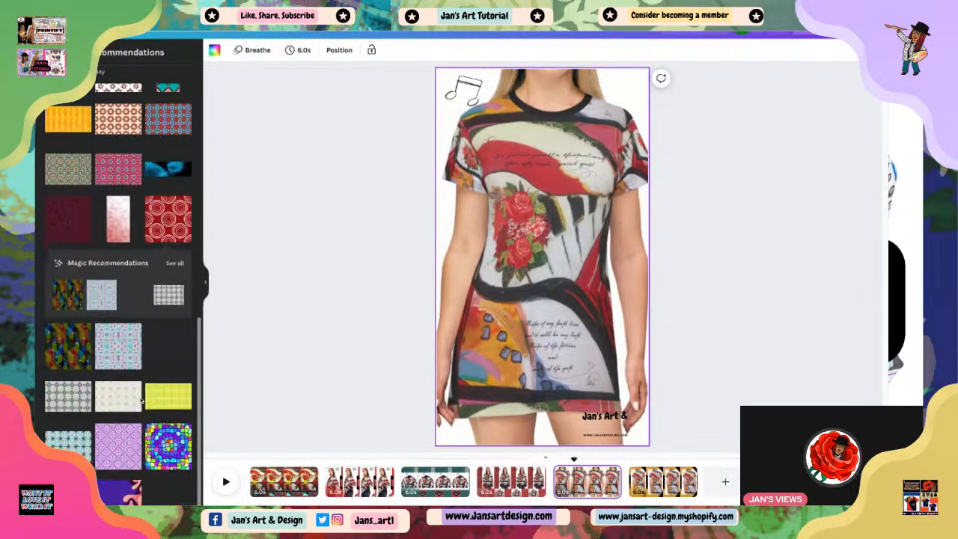
click(594, 424)
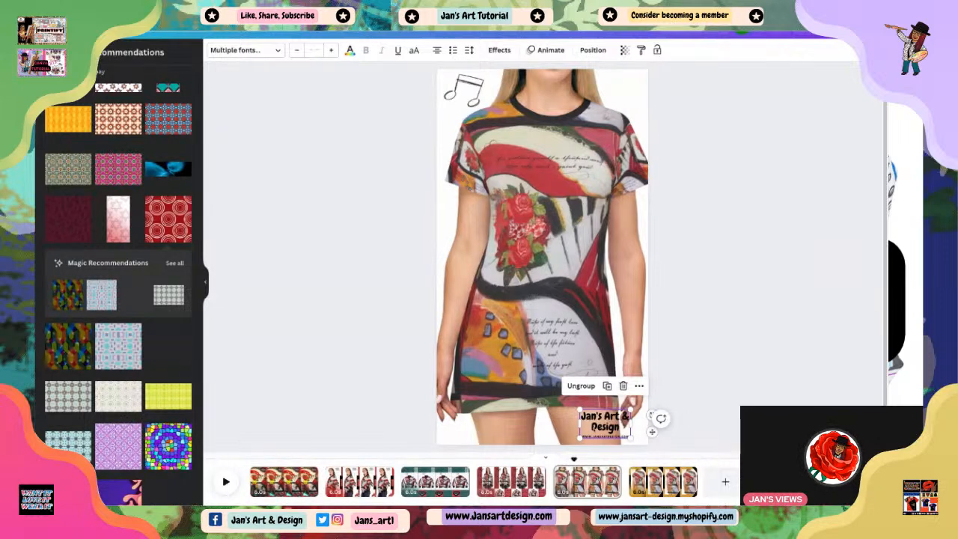
drag(589, 419, 500, 373)
click(244, 390)
Give the "Jan's Art & Design" title a yellow Background effect with transparency 43.
click(506, 374)
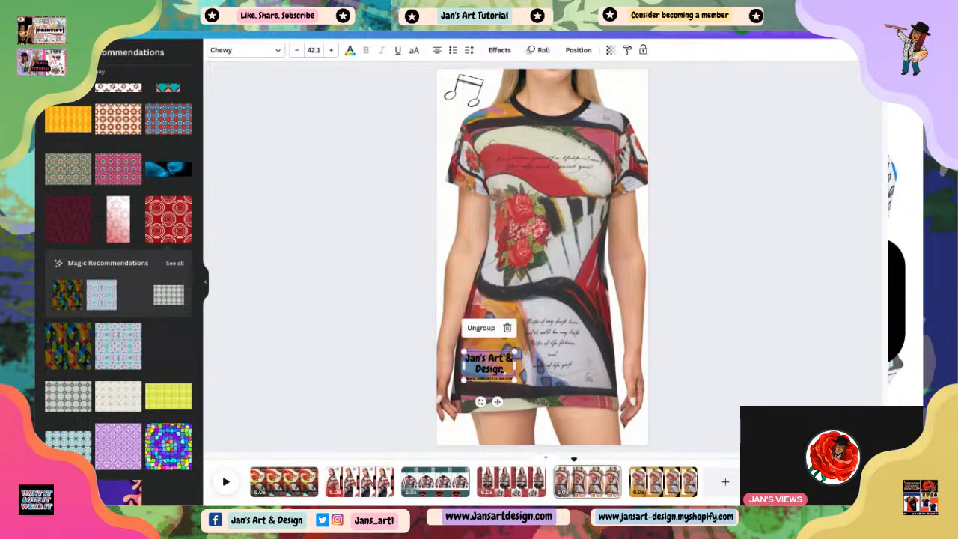
click(366, 373)
click(496, 373)
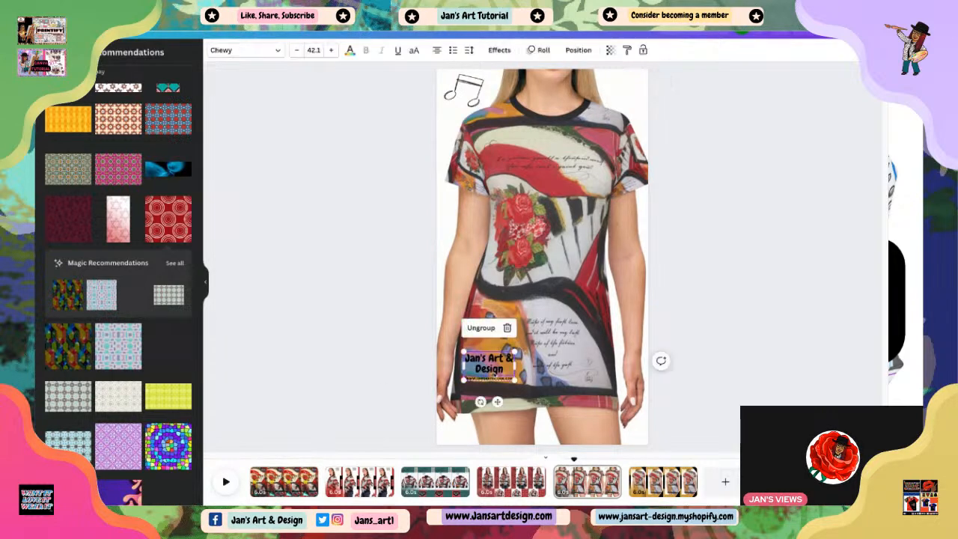
click(500, 50)
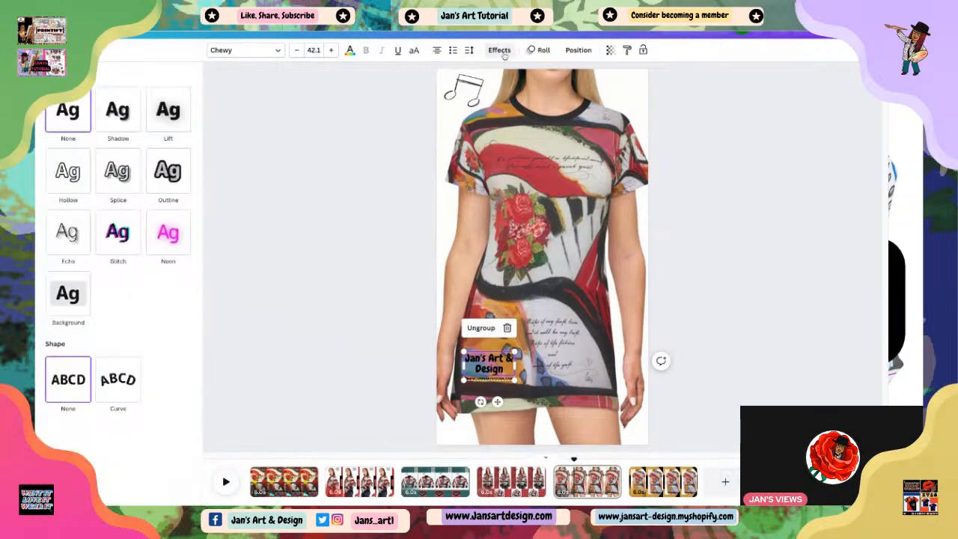
click(73, 298)
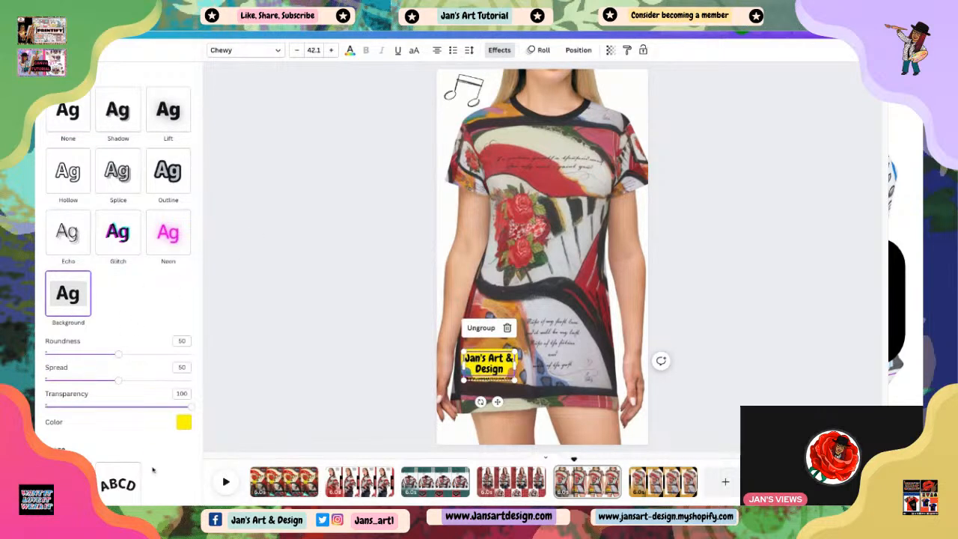
drag(187, 407, 107, 407)
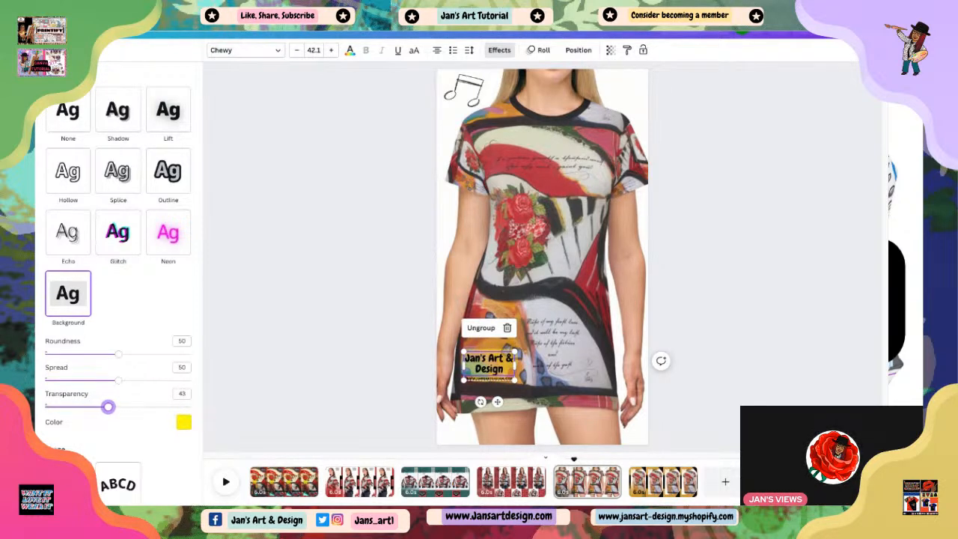
click(299, 321)
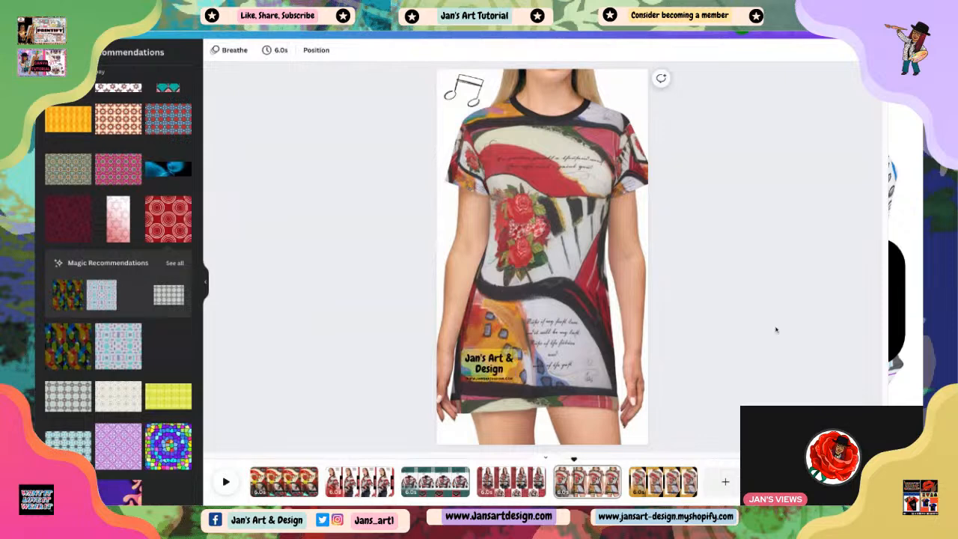
click(489, 364)
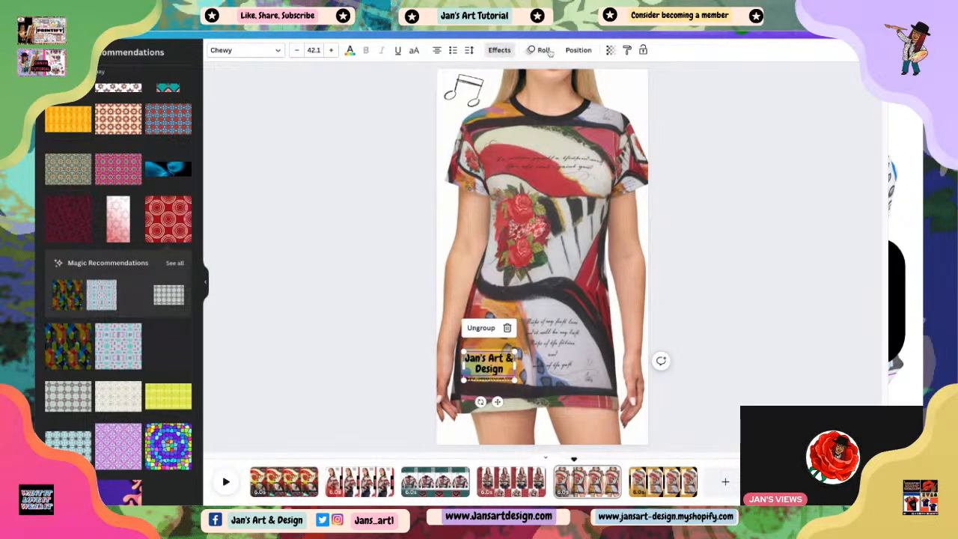
click(271, 259)
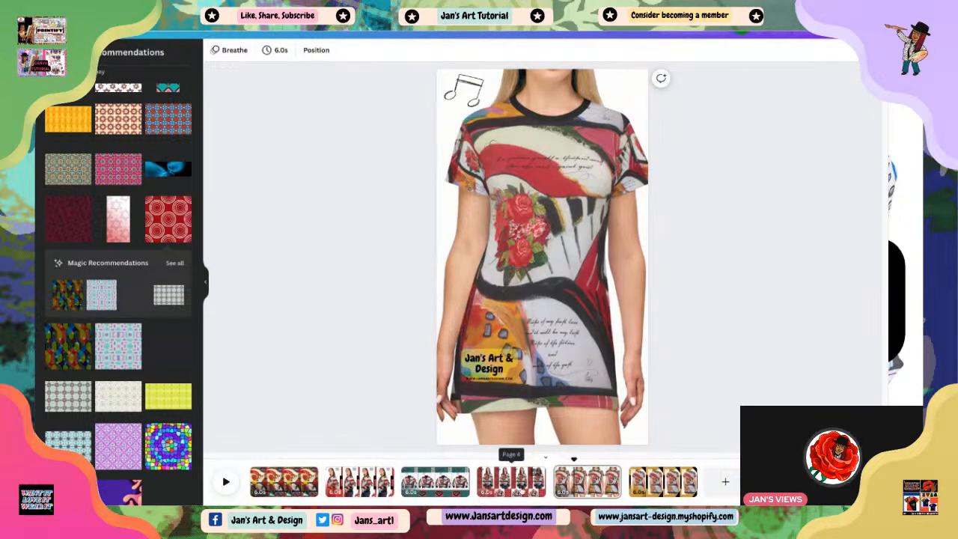
Delete the music-note graphic from the upper-left corner of the dress page.
click(586, 481)
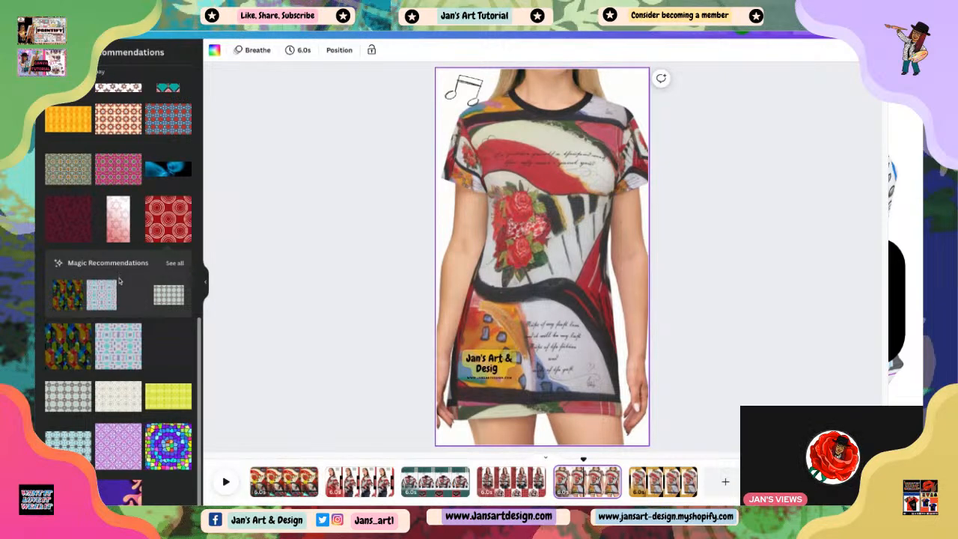
scroll(118, 280, down, 5)
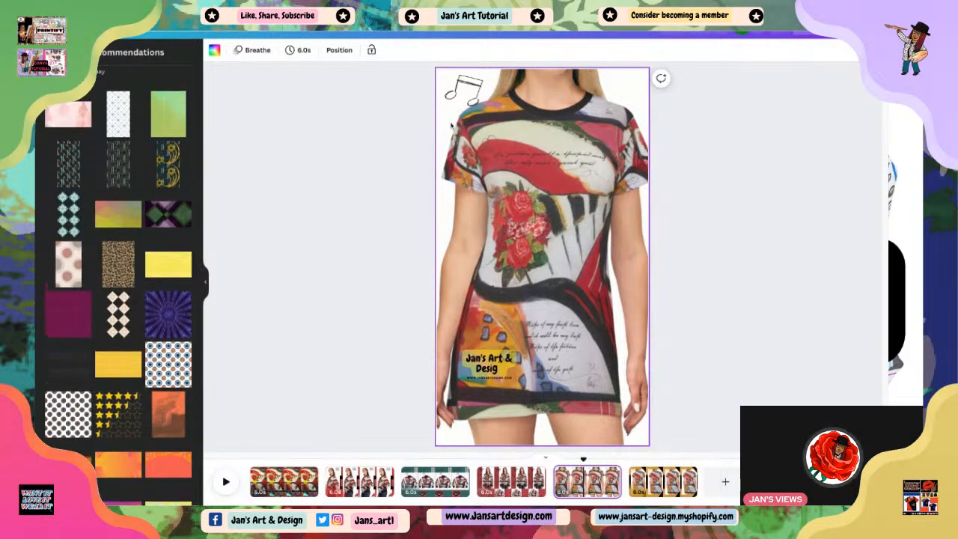
click(469, 97)
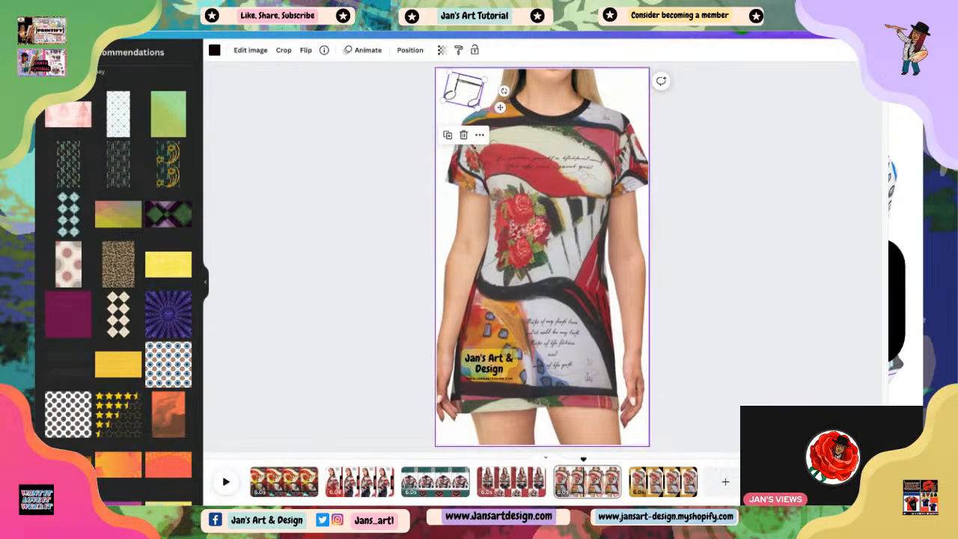
click(464, 135)
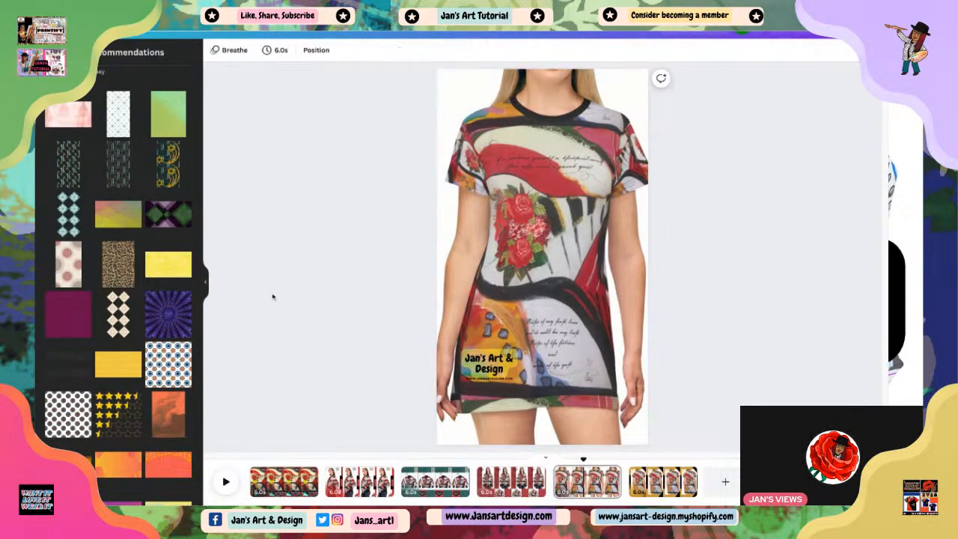
Add the black-and-green geometric pattern to the dress page, shrink it to roughly half size and place it in the lower-right corner.
scroll(131, 351, down, 5)
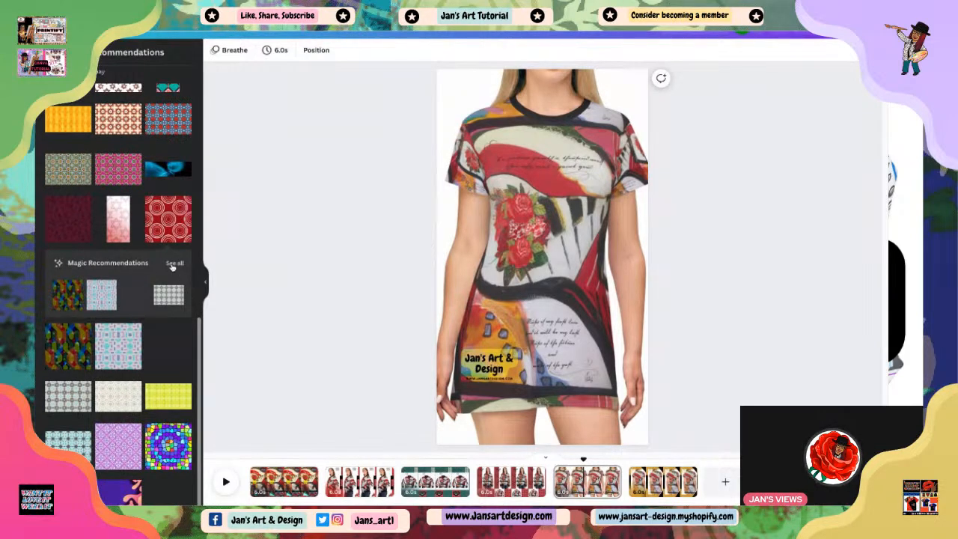
scroll(173, 270, down, 3)
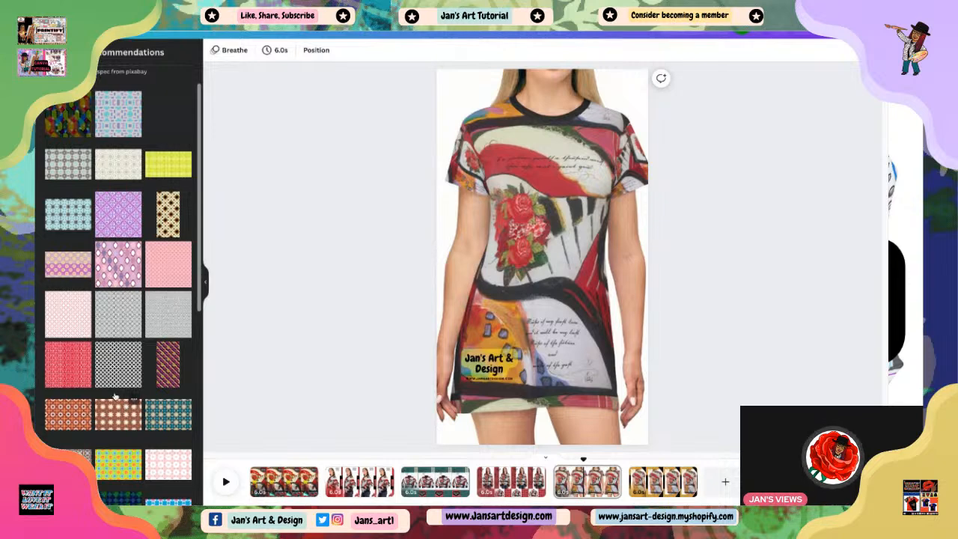
scroll(124, 399, down, 4)
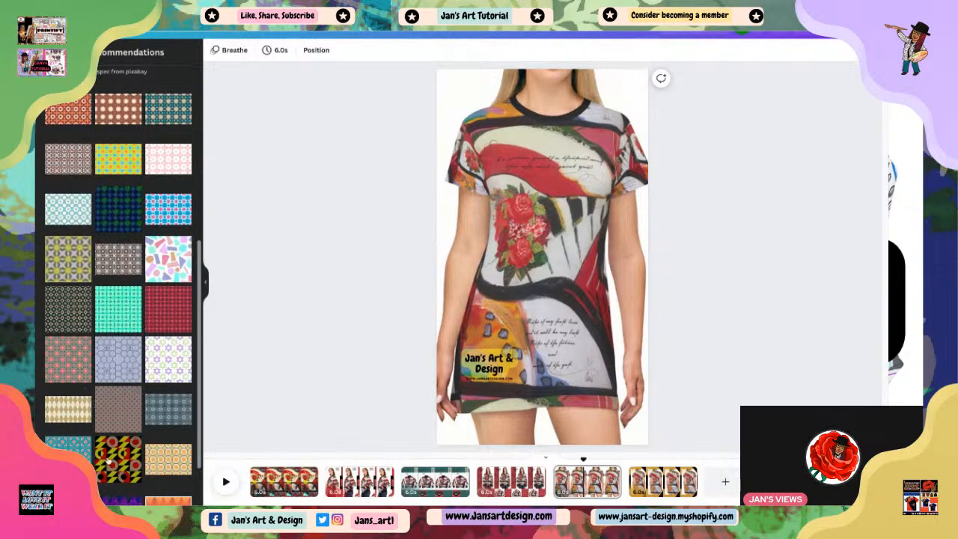
scroll(111, 446, down, 1)
scroll(111, 445, down, 2)
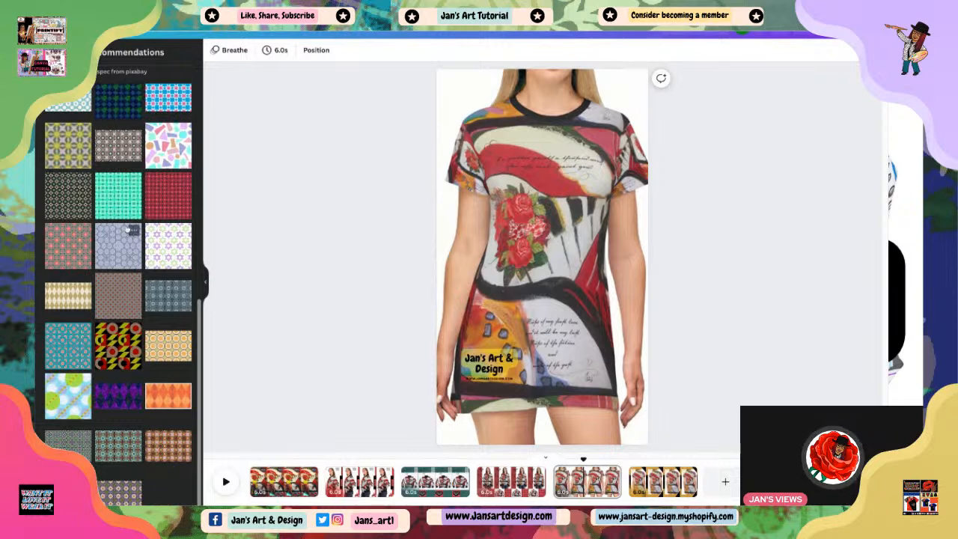
scroll(103, 299, up, 2)
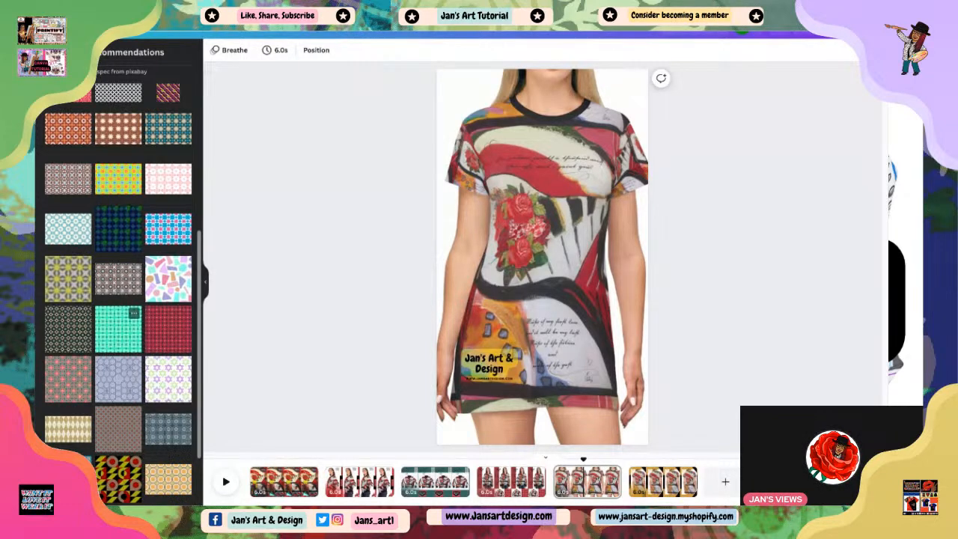
click(68, 329)
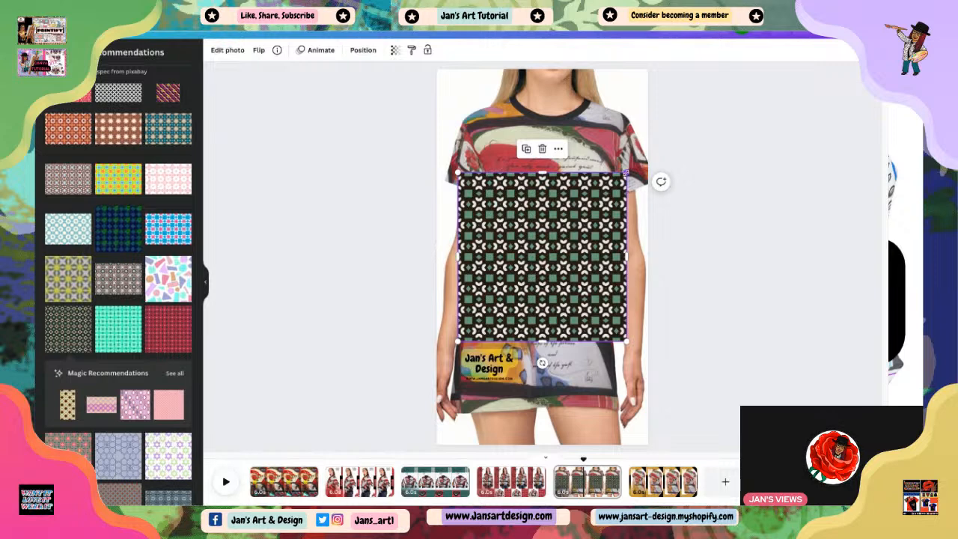
drag(627, 173, 537, 263)
drag(514, 309, 650, 408)
click(697, 386)
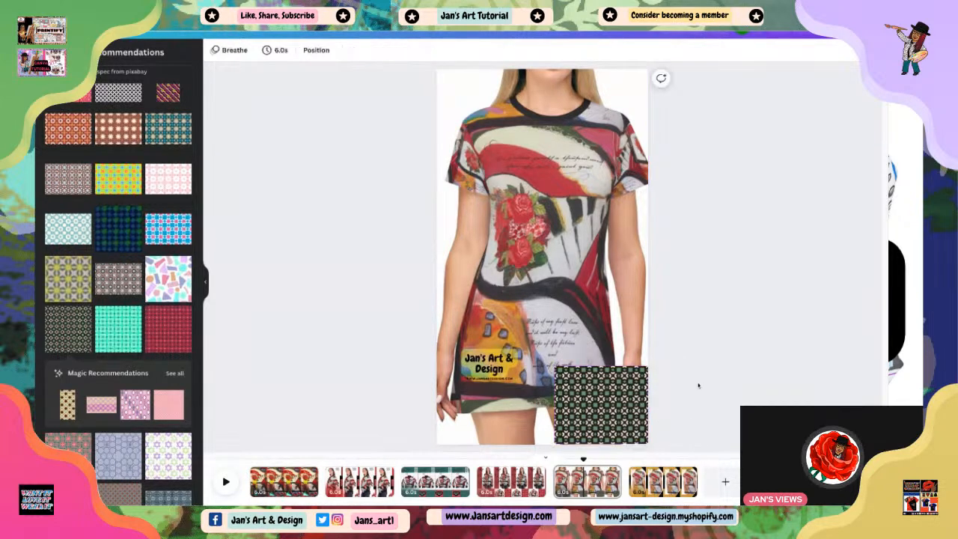
Enlarge the black-and-green pattern slightly up and toward the title, keeping it in the page's lower-right corner.
drag(593, 421, 594, 419)
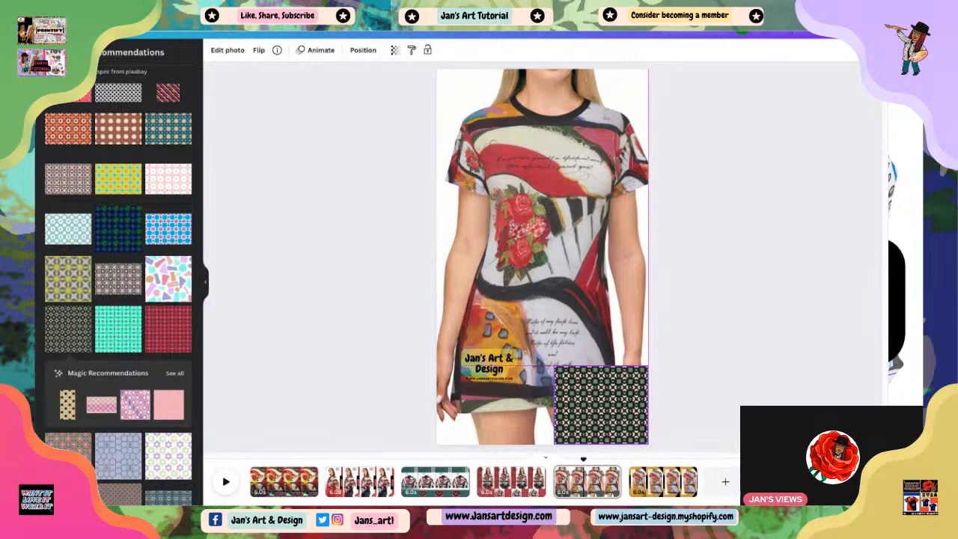
click(725, 386)
click(626, 409)
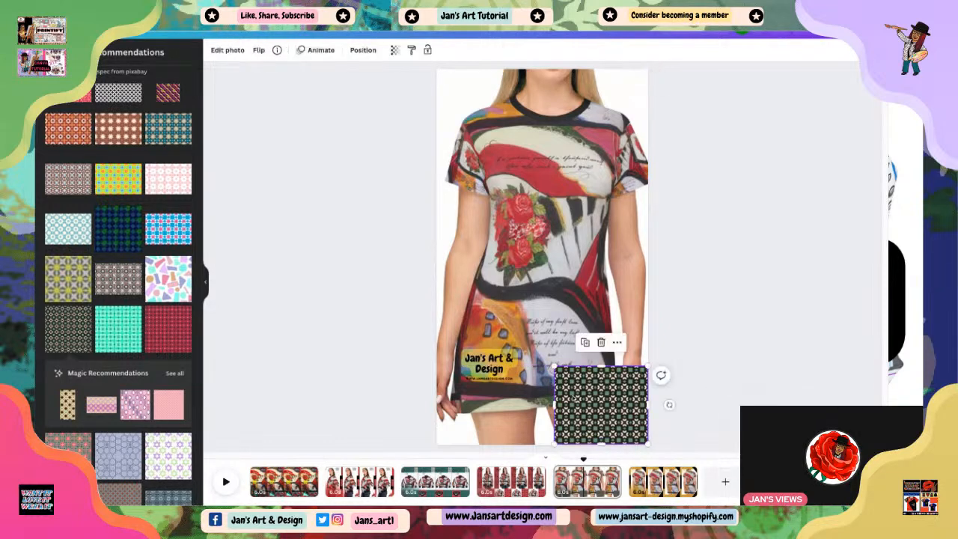
drag(554, 368, 538, 352)
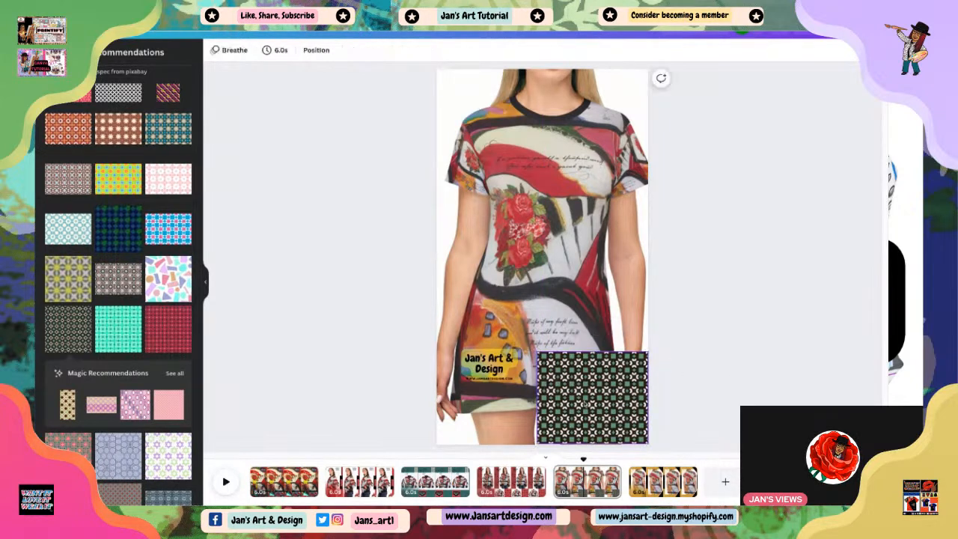
Compare the dress page with its neighbouring pages, and shrink the black-and-green pattern to a small tile in the lower-right corner.
click(564, 491)
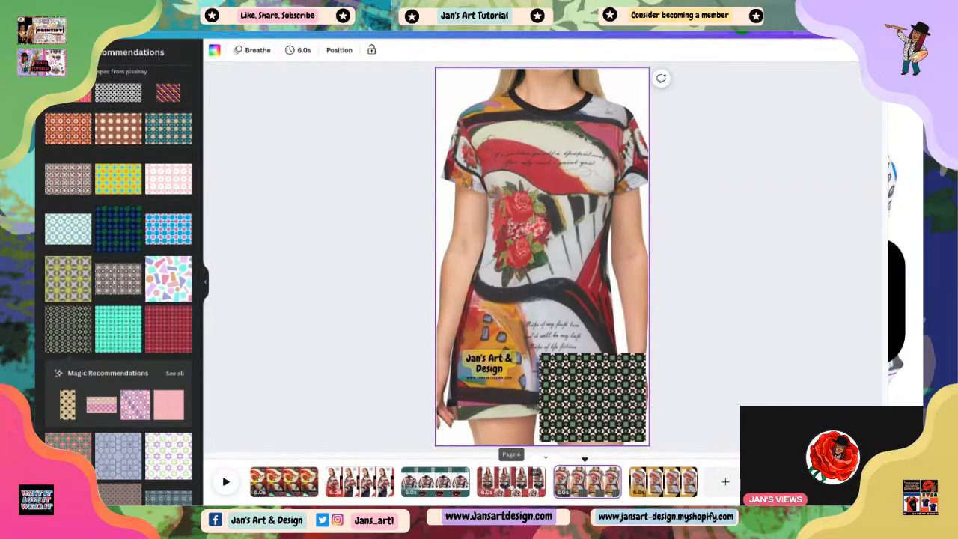
click(510, 481)
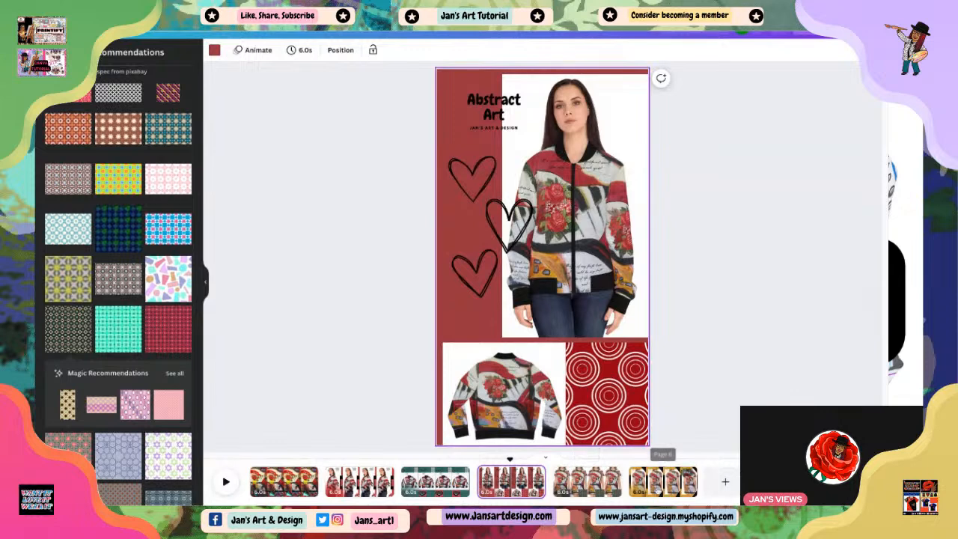
click(662, 483)
click(588, 481)
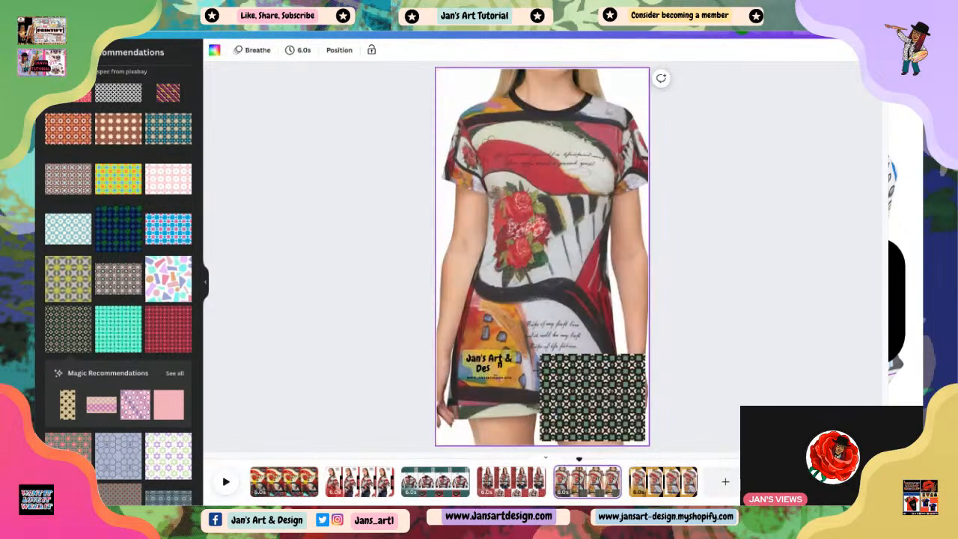
click(608, 389)
drag(648, 352, 600, 392)
drag(565, 421, 613, 421)
click(736, 396)
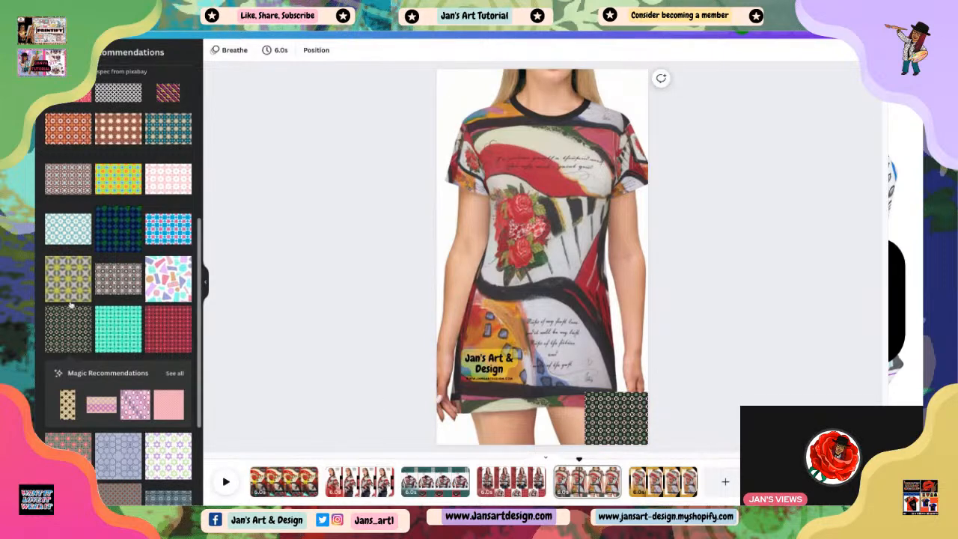
Add the red leaf-and-dot pattern, shrink it to a small tile and place it at the page's bottom edge over the green pattern.
click(169, 323)
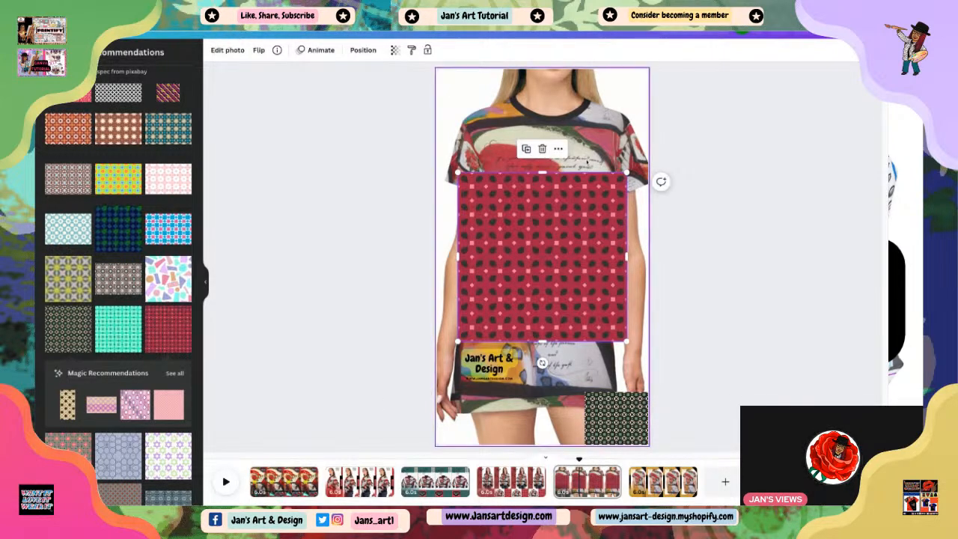
drag(627, 173, 523, 278)
mouse_move(505, 314)
mouse_down()
mouse_move(565, 397)
mouse_move(608, 416)
mouse_up()
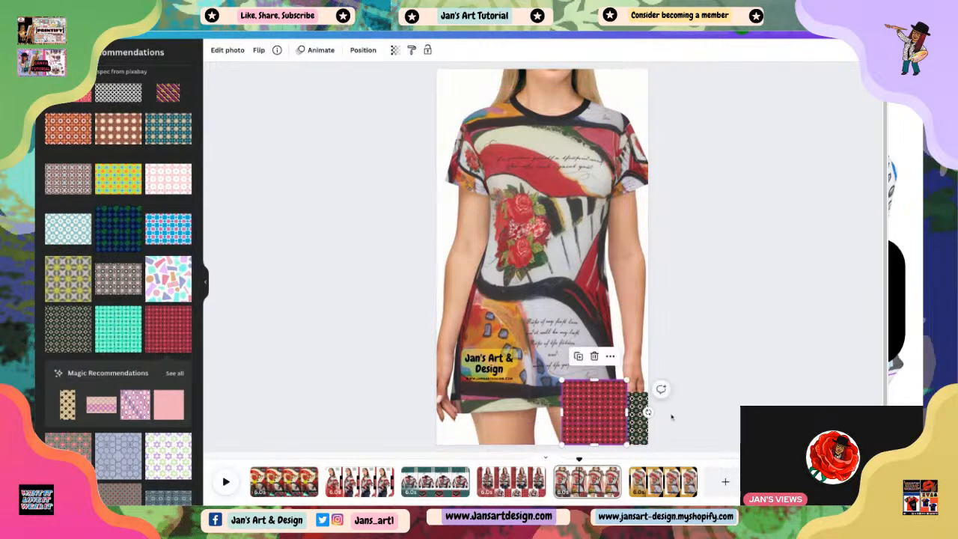
click(732, 407)
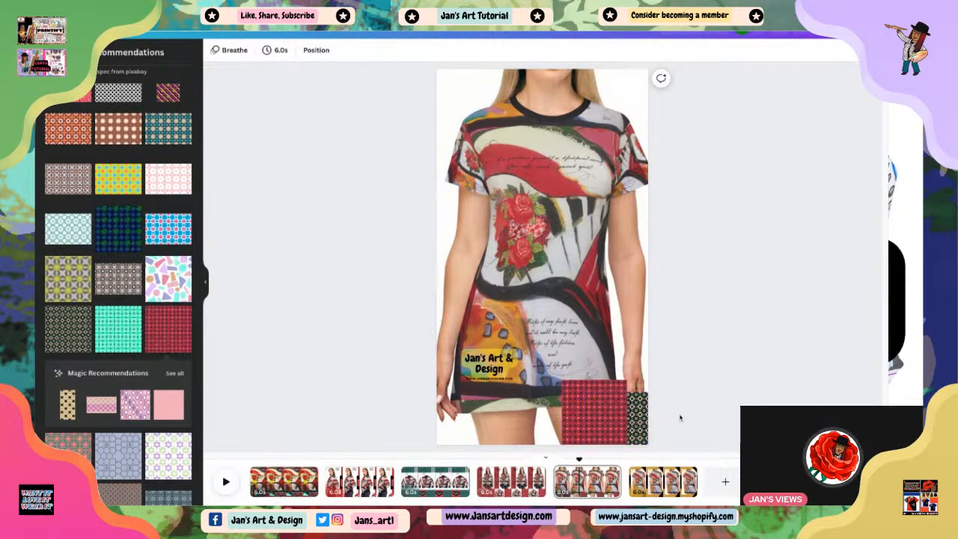
Arrange the two tiles side by side along the bottom edge, with red in the lower-right corner and green directly to its left.
drag(638, 422, 611, 424)
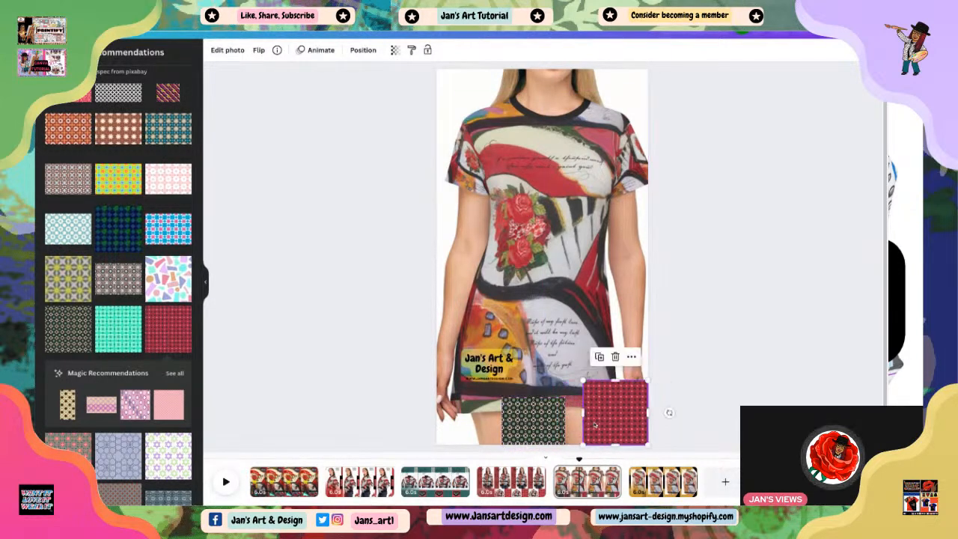
click(656, 420)
mouse_move(531, 421)
mouse_down()
mouse_move(549, 422)
mouse_move(460, 421)
mouse_move(550, 421)
mouse_up()
click(784, 403)
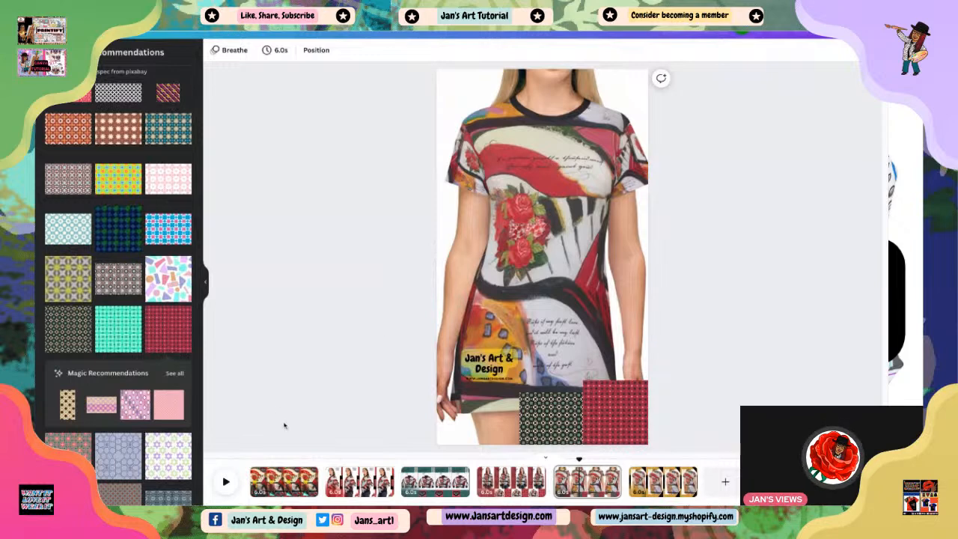
Add the black-and-white lattice pattern to the last page, the one with the Mini Skirt title.
click(663, 480)
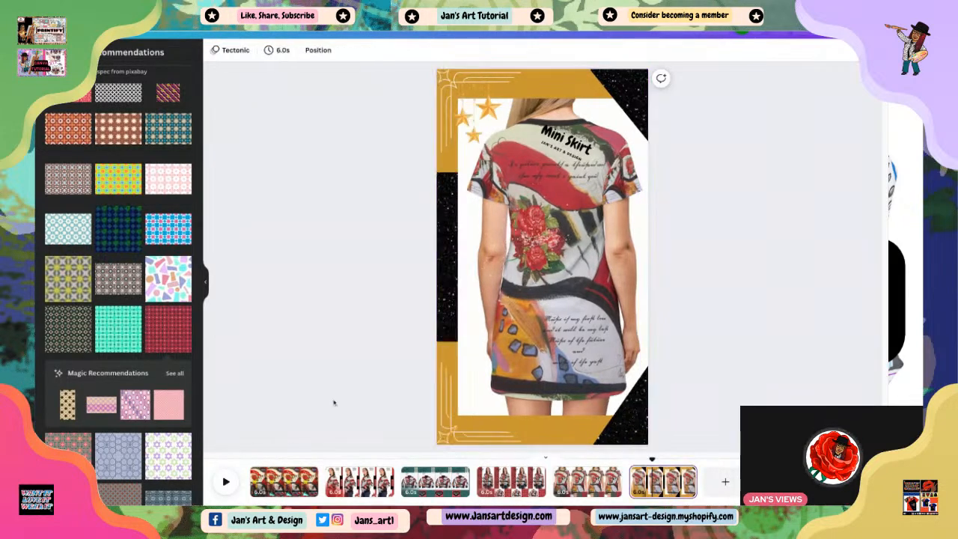
click(557, 311)
click(366, 336)
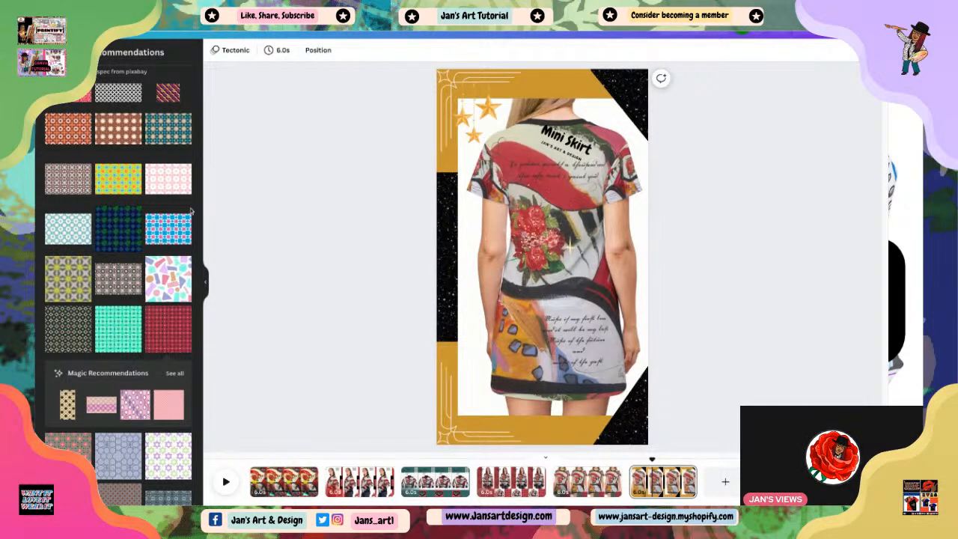
scroll(84, 176, up, 4)
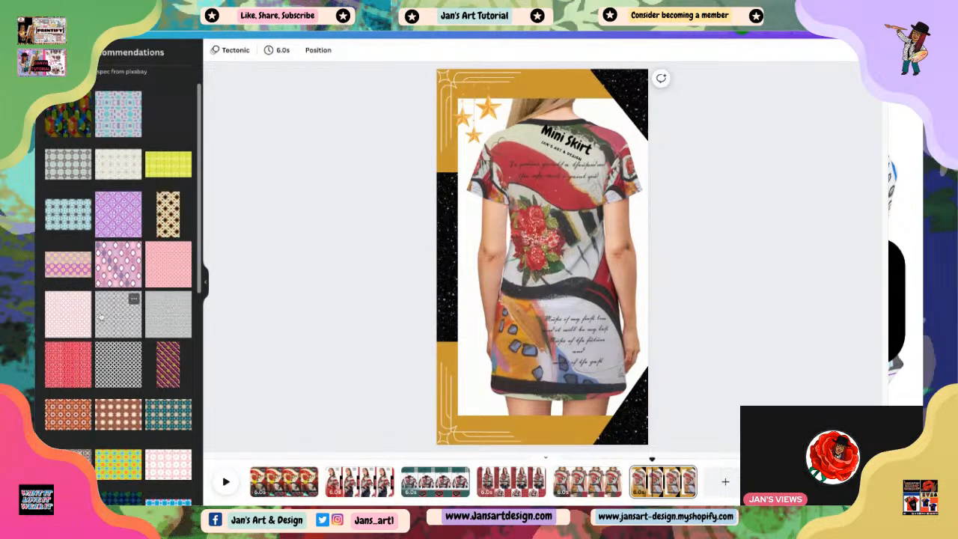
click(117, 364)
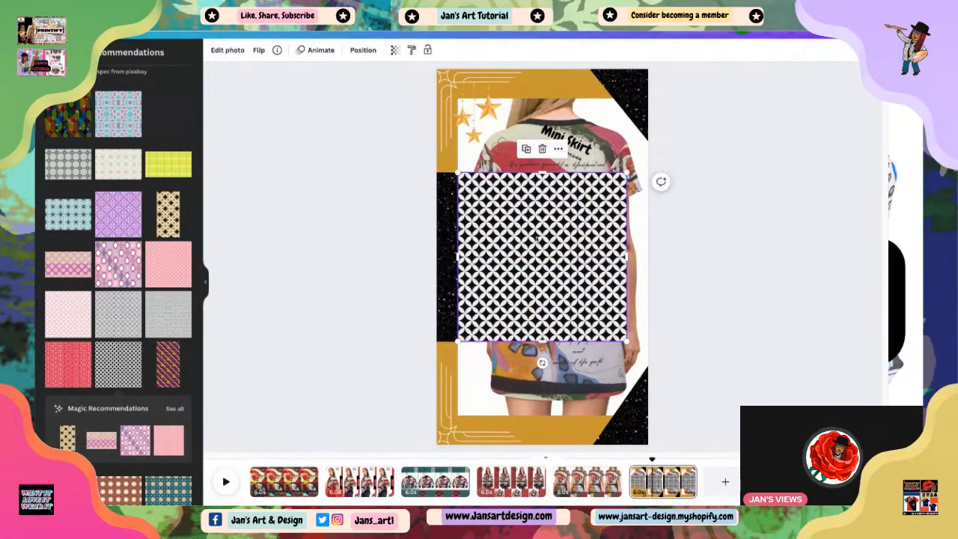
Move the lattice pattern mostly off the page's left edge, leaving a narrow vertical strip over the black border section.
drag(549, 251, 365, 279)
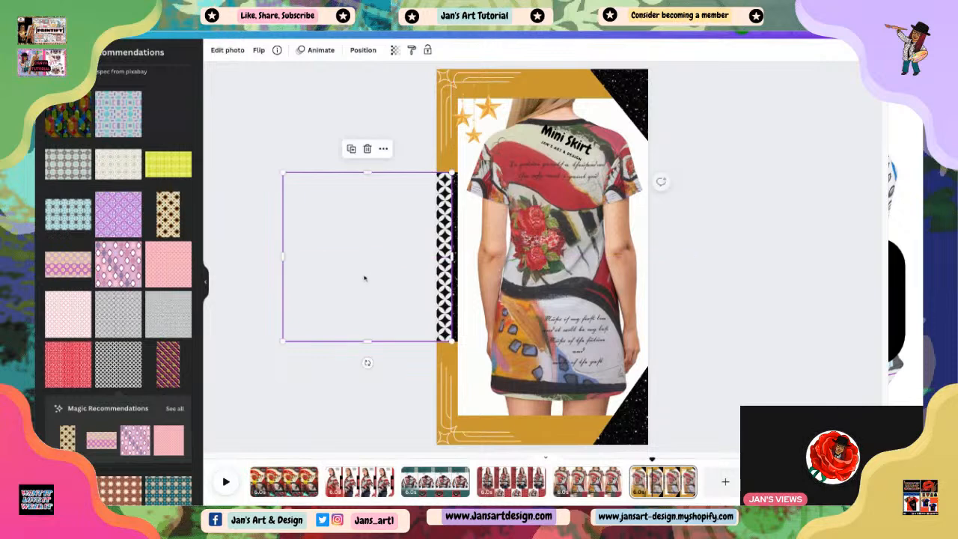
click(247, 104)
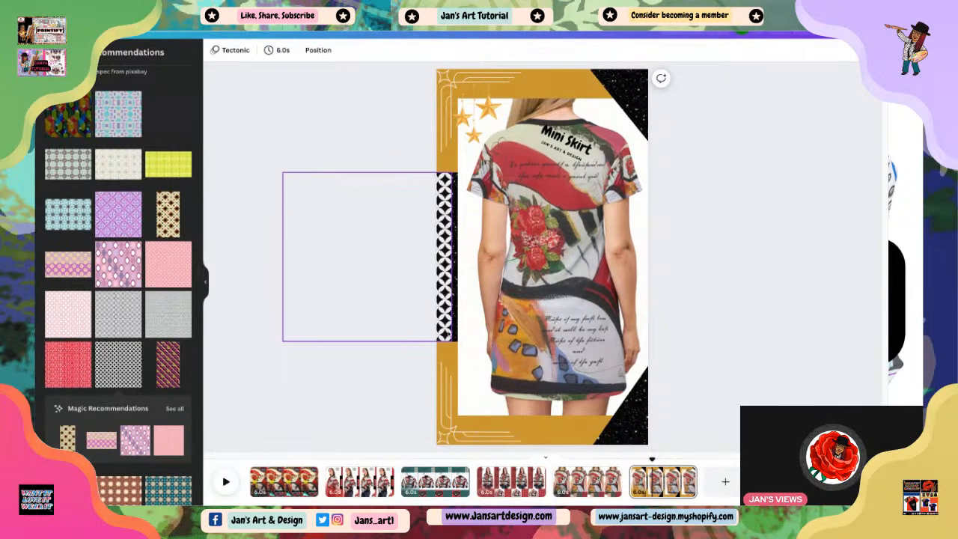
click(352, 320)
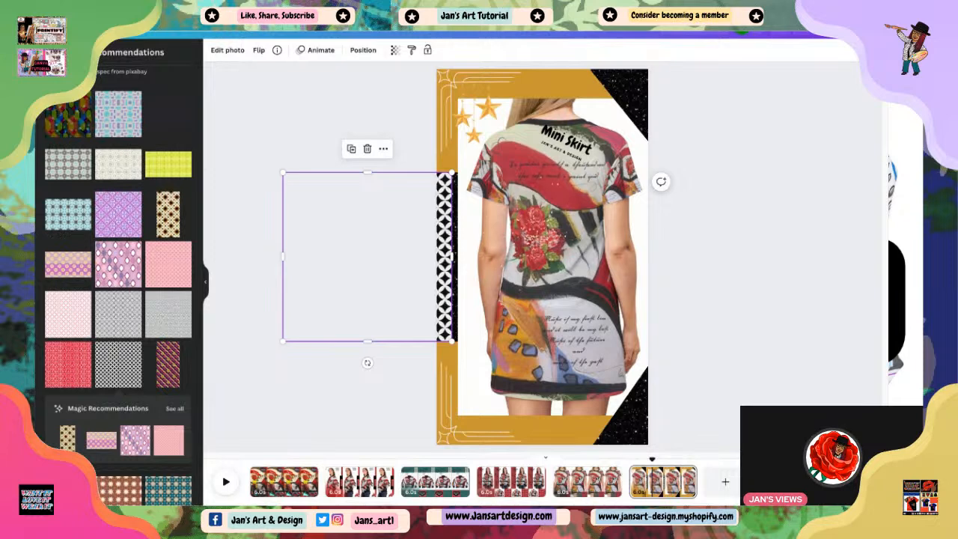
drag(445, 256, 445, 257)
click(343, 410)
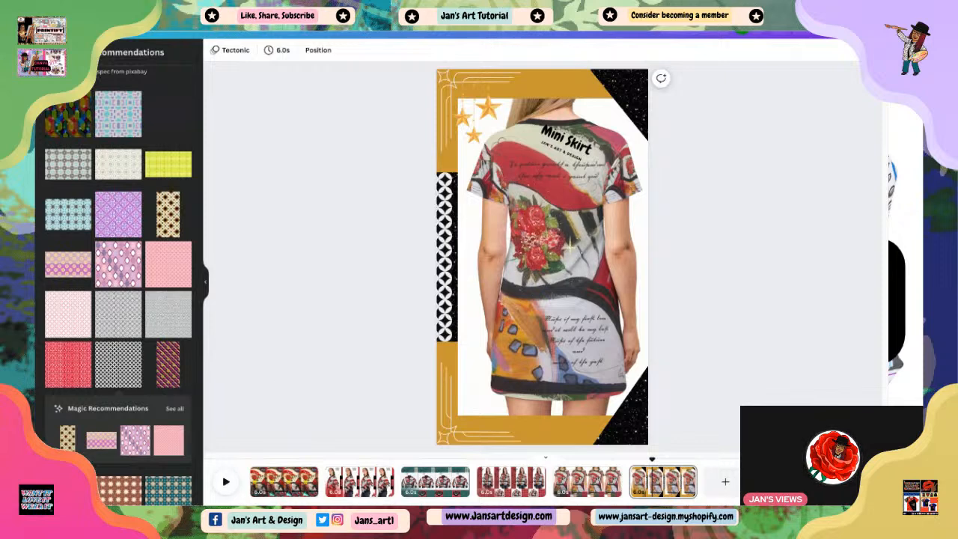
Duplicate the lattice pattern and place the copy mostly below the page, leaving a thin strip along the right part of the bottom edge.
click(444, 327)
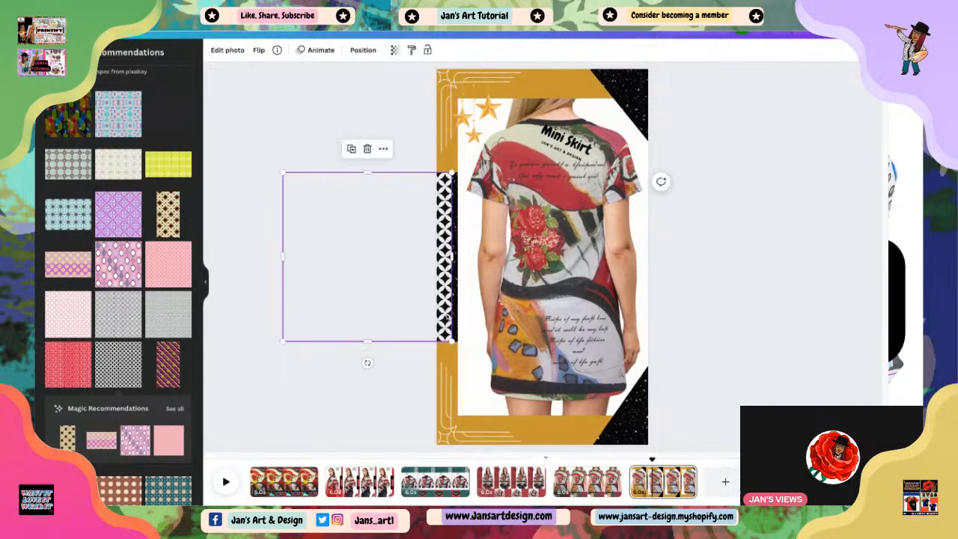
click(352, 149)
drag(387, 285, 581, 454)
drag(581, 392, 633, 392)
drag(616, 437, 606, 441)
click(738, 353)
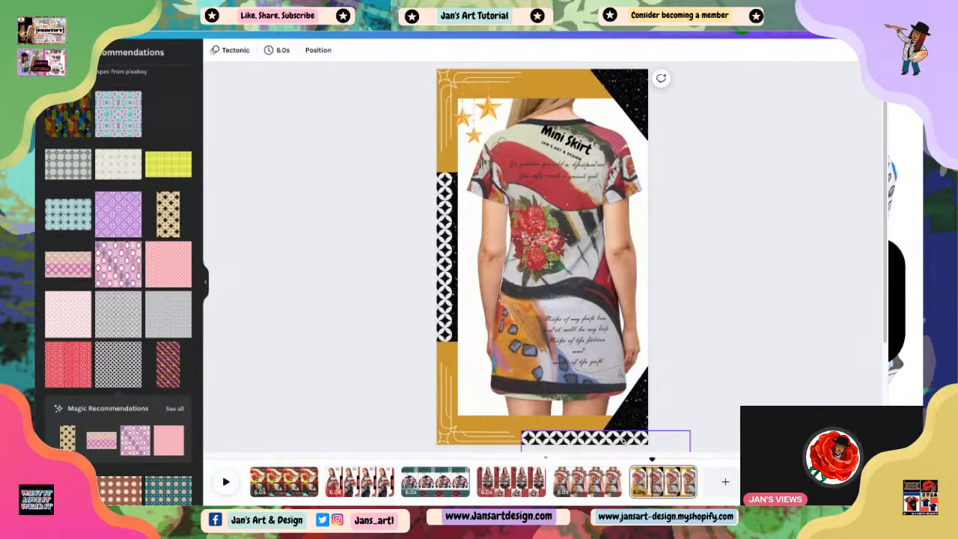
Shrink the bottom lattice copy slightly and reposition it so a thin strip runs along the bottom edge to the lower-right corner.
click(545, 440)
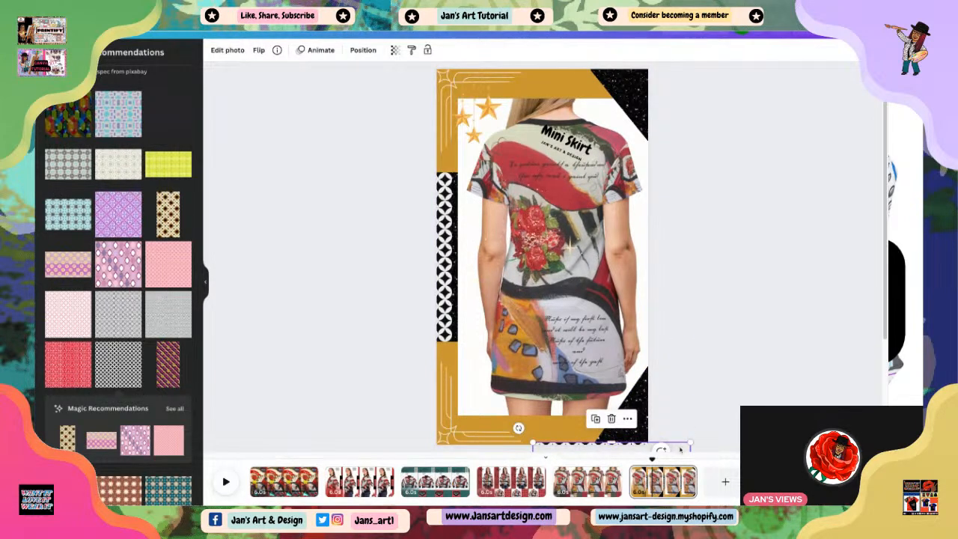
drag(681, 450, 677, 440)
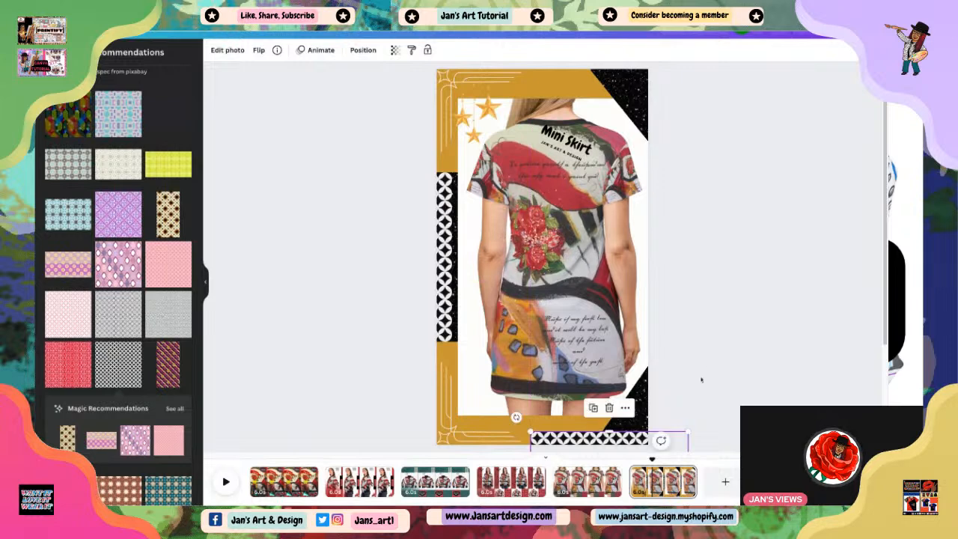
click(711, 335)
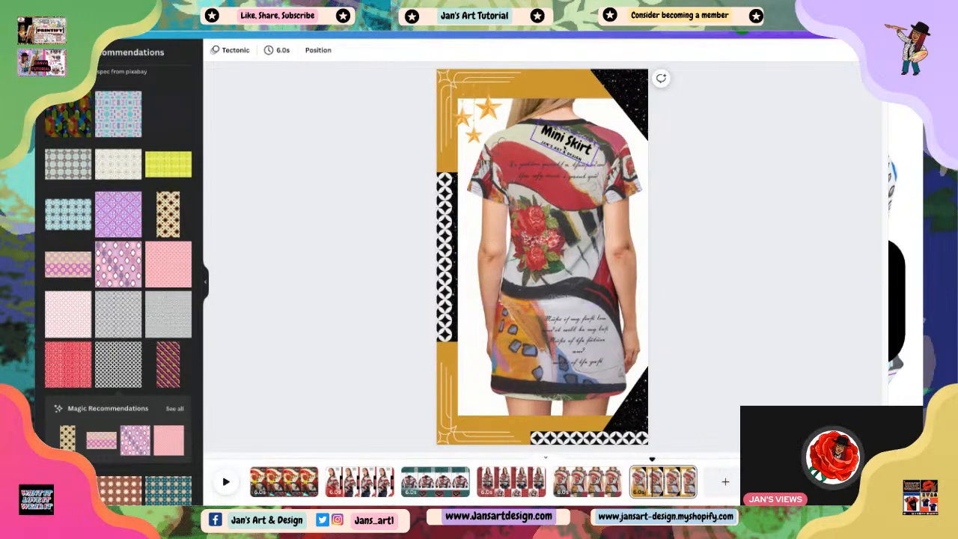
Straighten and shrink the tilted Mini Skirt title group, try it on the bottom gold band, and place it in the page's top gold band.
click(555, 175)
mouse_move(591, 167)
mouse_down()
mouse_move(553, 236)
mouse_move(550, 383)
mouse_move(565, 405)
mouse_move(551, 432)
mouse_move(577, 444)
mouse_up()
drag(568, 410, 576, 430)
click(713, 385)
click(717, 395)
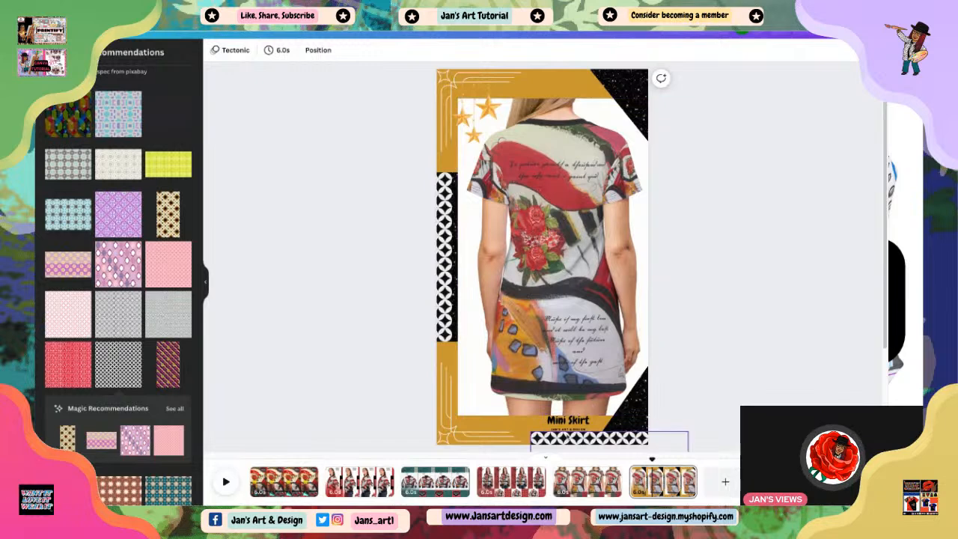
drag(570, 426, 558, 82)
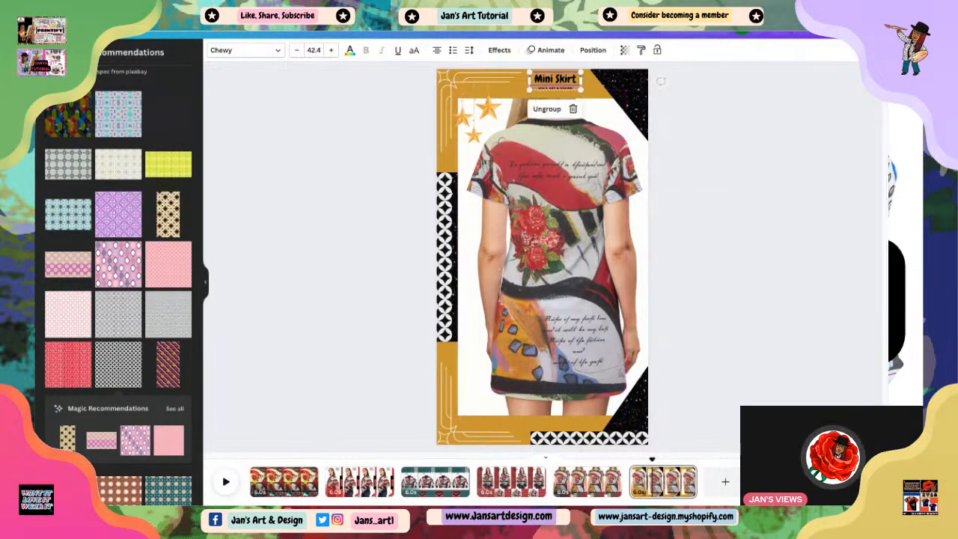
click(722, 200)
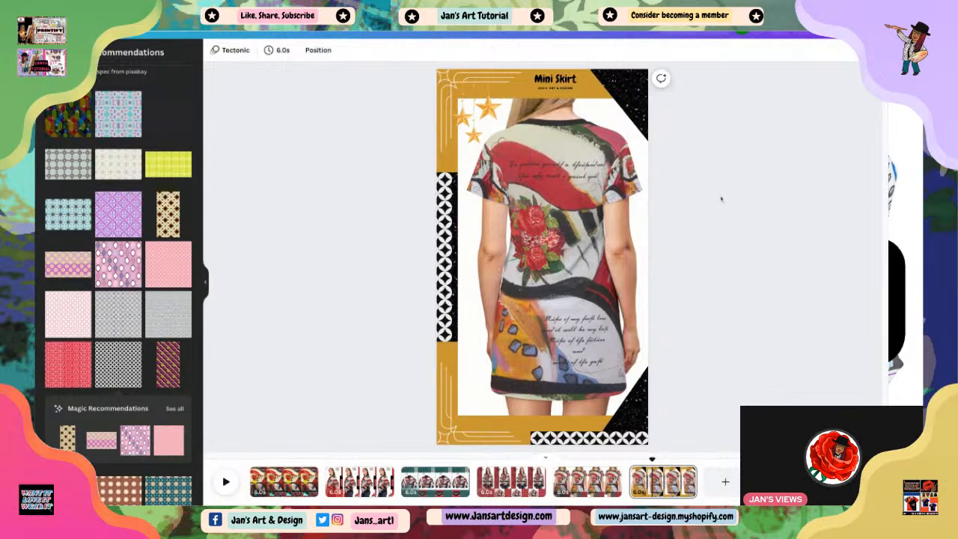
click(561, 90)
click(731, 237)
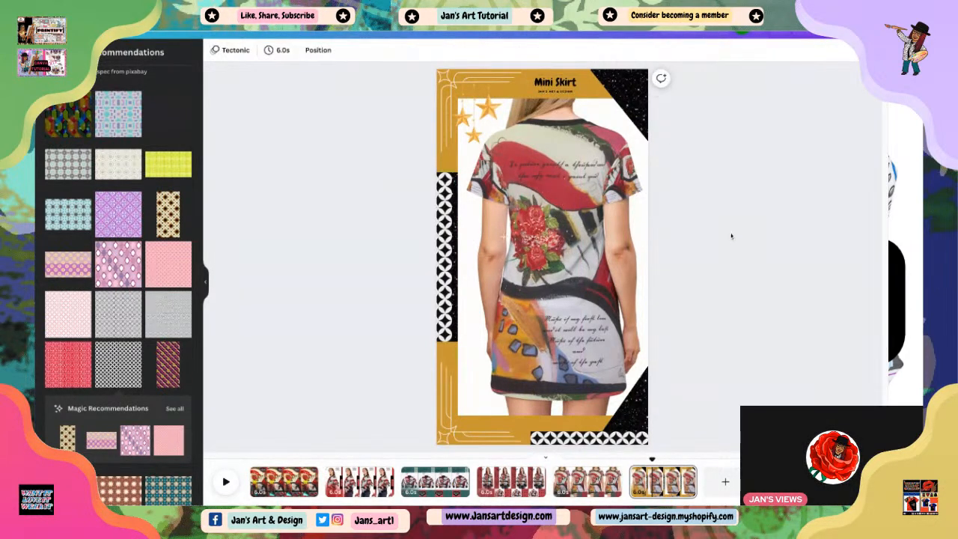
click(558, 89)
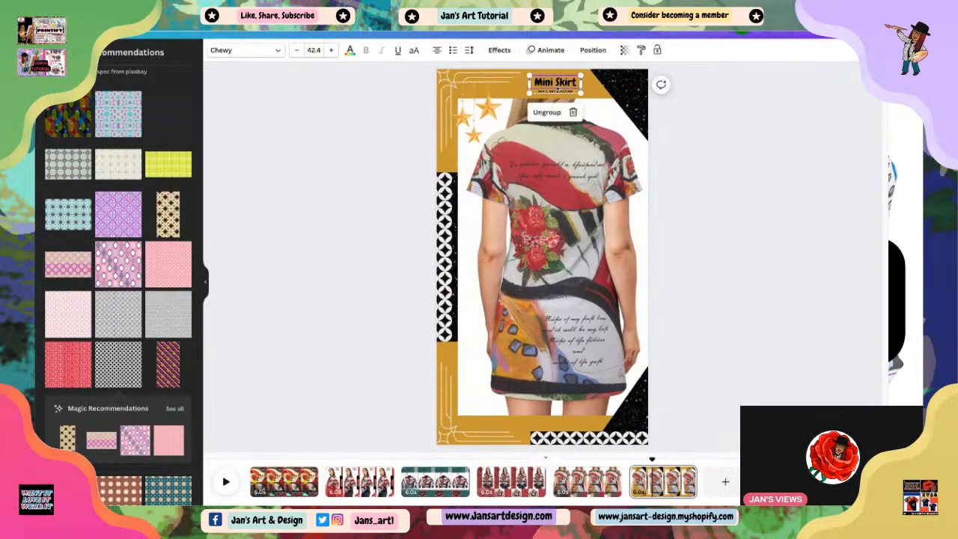
click(715, 211)
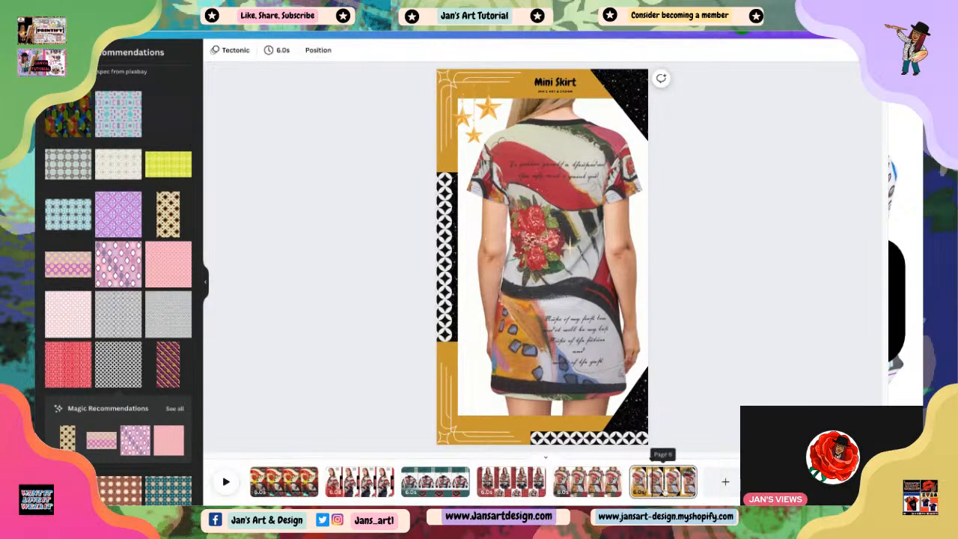
Go to the Bomber Jacket page and show the full graphics library.
click(296, 483)
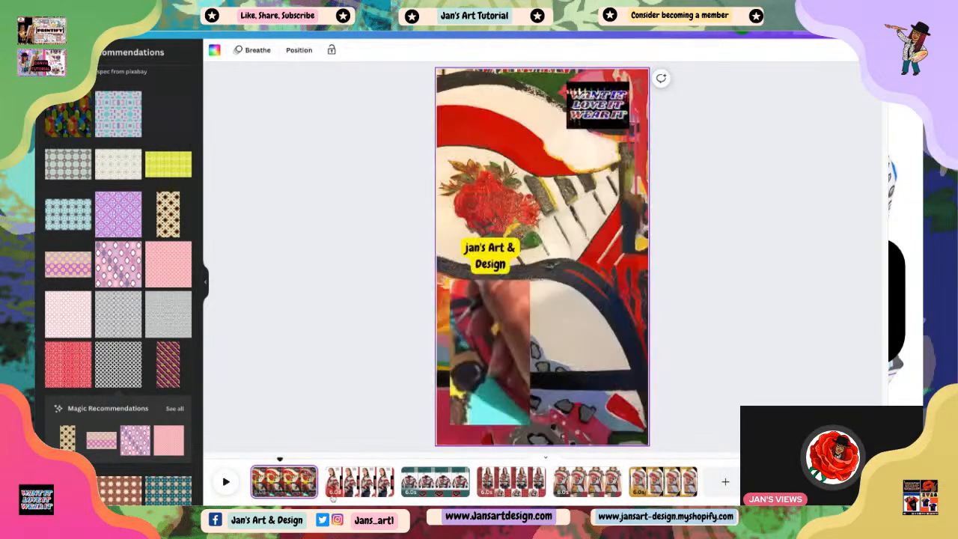
click(359, 481)
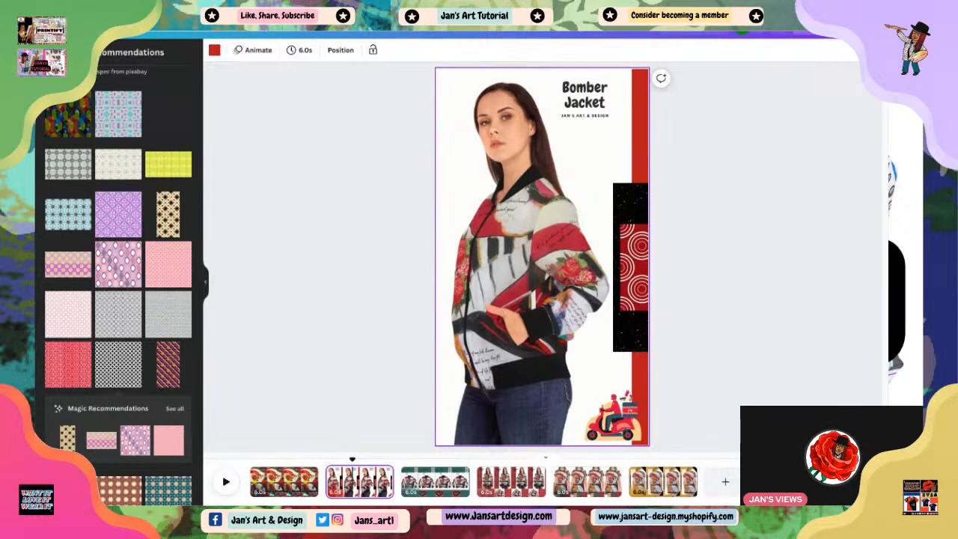
click(49, 52)
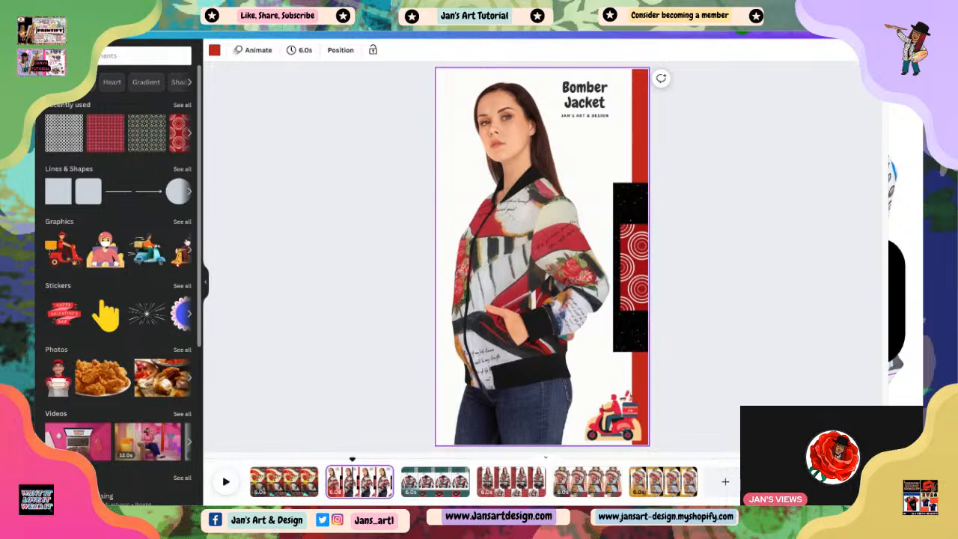
click(182, 221)
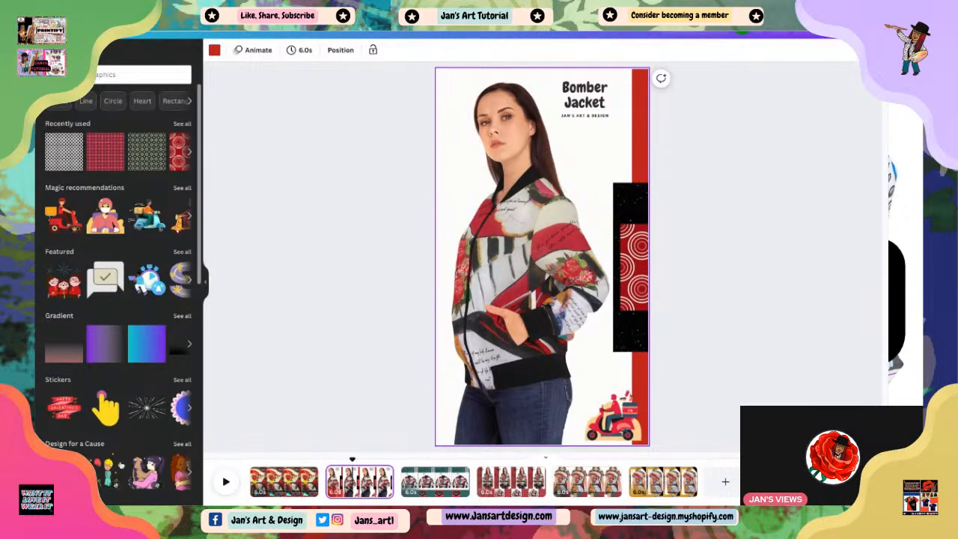
Browse the graphics categories and open the Coronavirus collection.
click(189, 477)
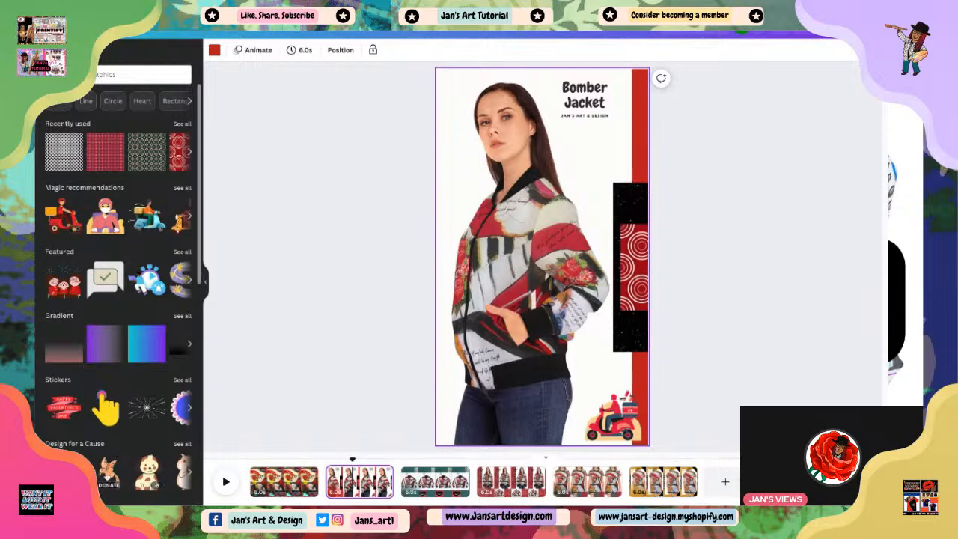
scroll(124, 462, down, 2)
scroll(125, 464, down, 4)
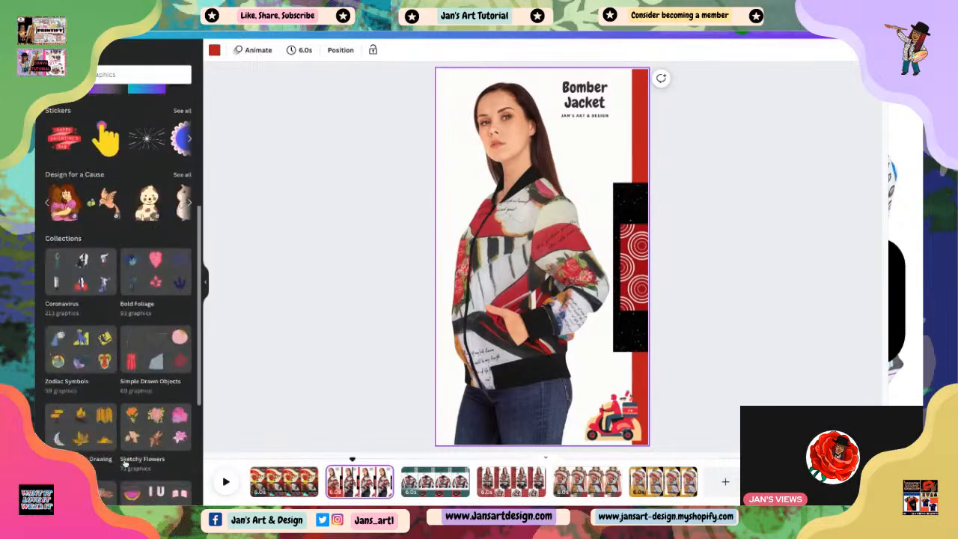
scroll(125, 464, down, 5)
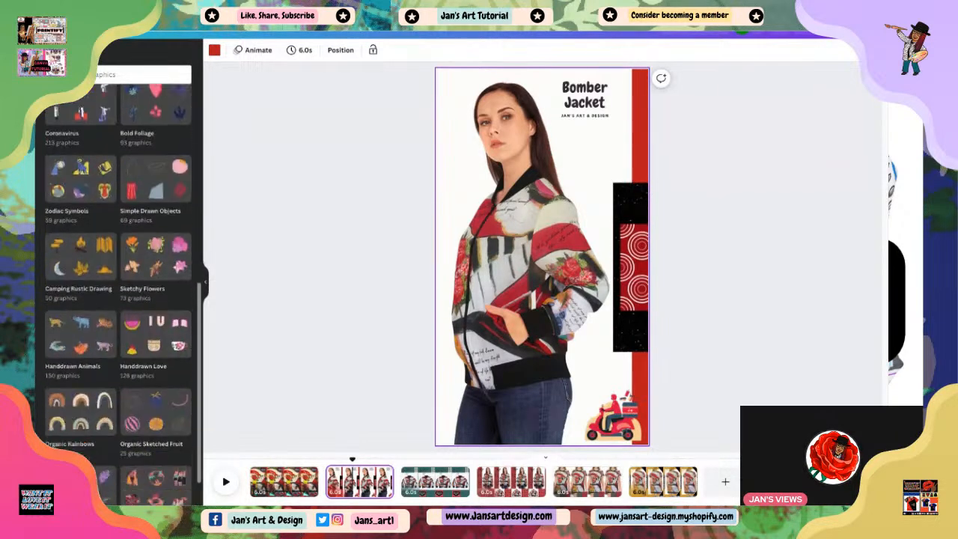
scroll(119, 299, up, 4)
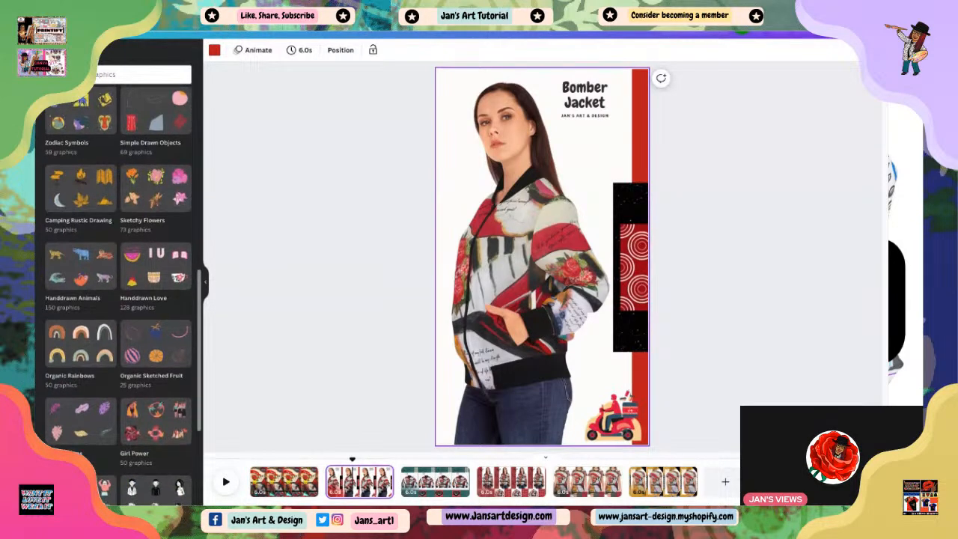
scroll(65, 319, up, 2)
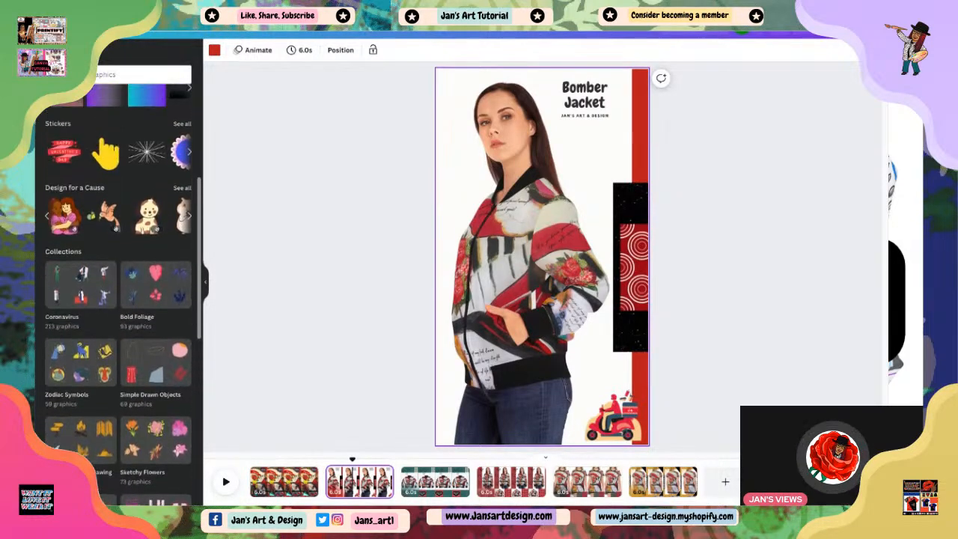
click(65, 320)
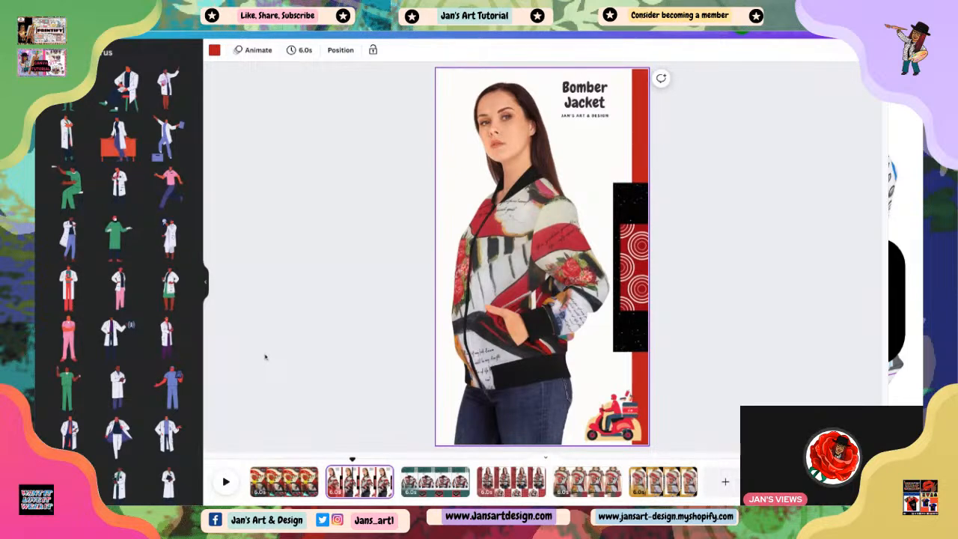
Look through the Coronavirus collection for a graphic that suits the Bomber Jacket page.
scroll(135, 435, down, 8)
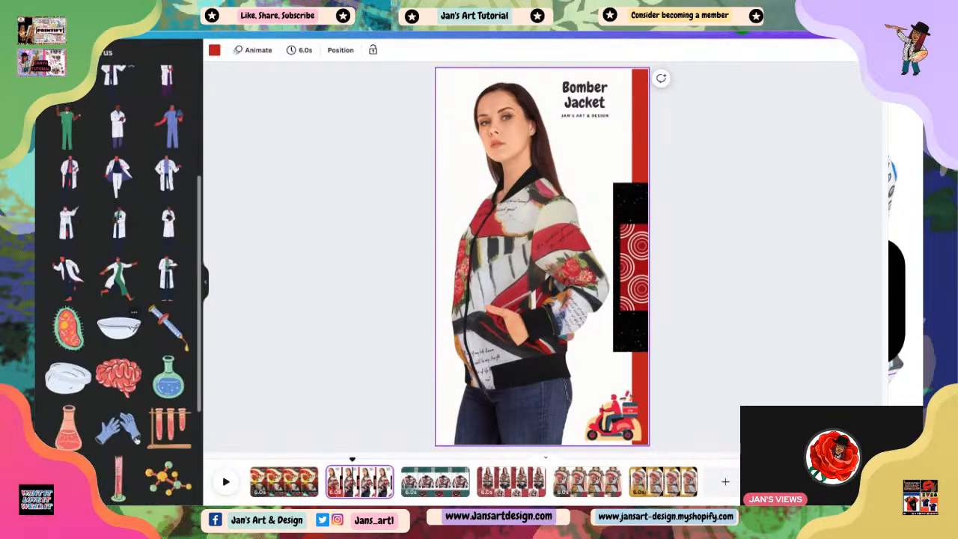
scroll(137, 441, down, 5)
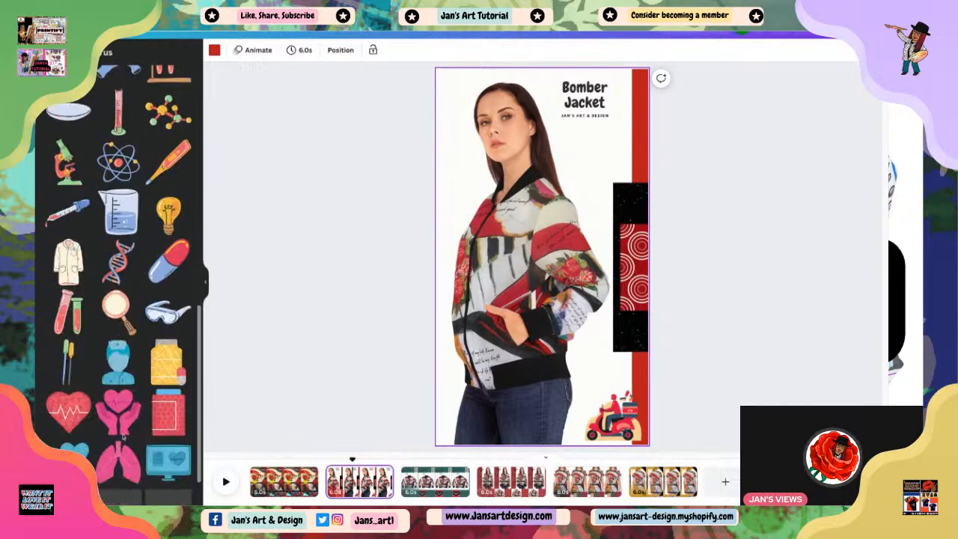
scroll(155, 433, down, 3)
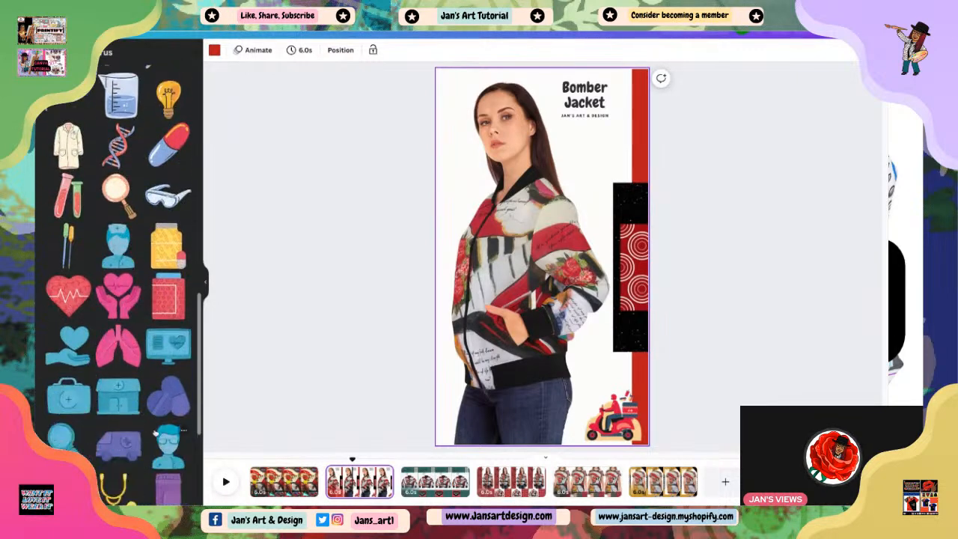
scroll(99, 423, down, 3)
scroll(99, 424, down, 3)
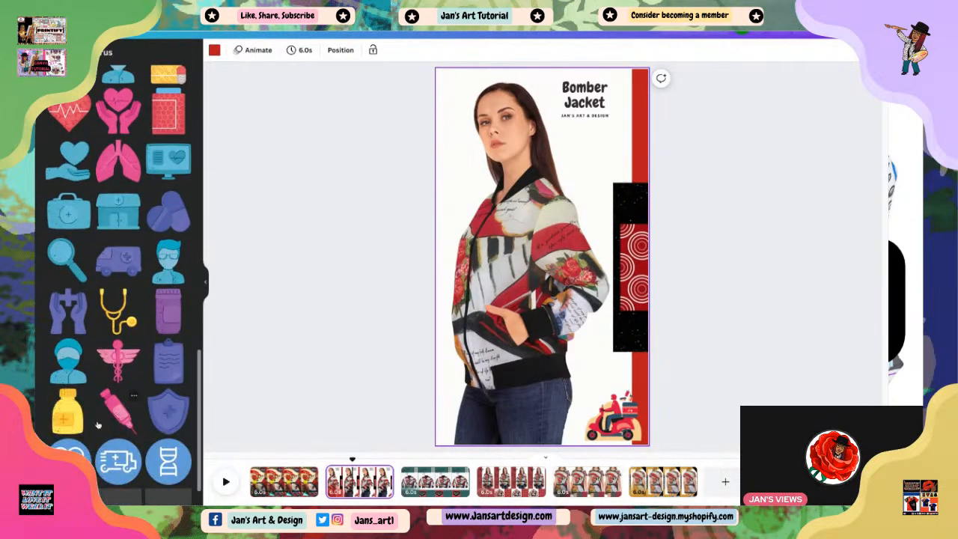
scroll(119, 417, down, 5)
scroll(119, 417, down, 3)
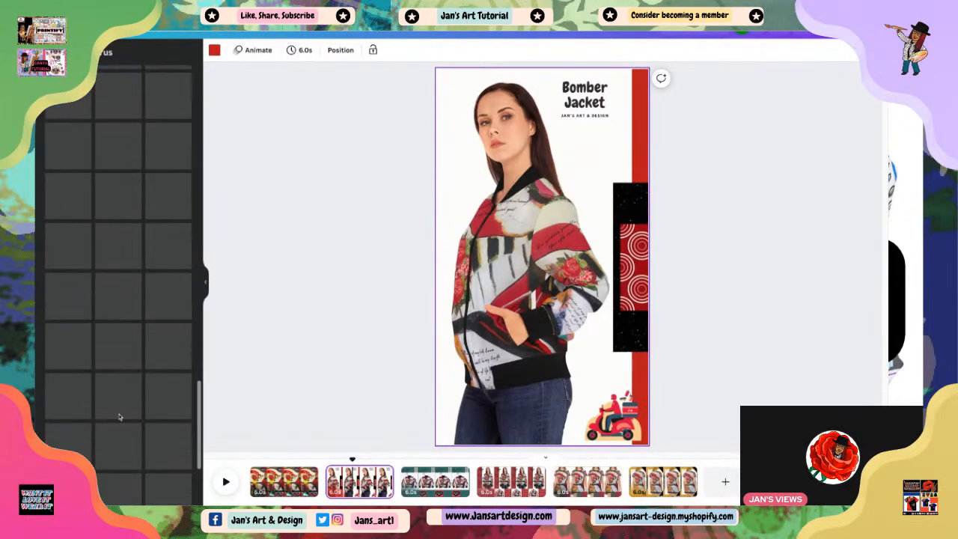
scroll(119, 417, down, 5)
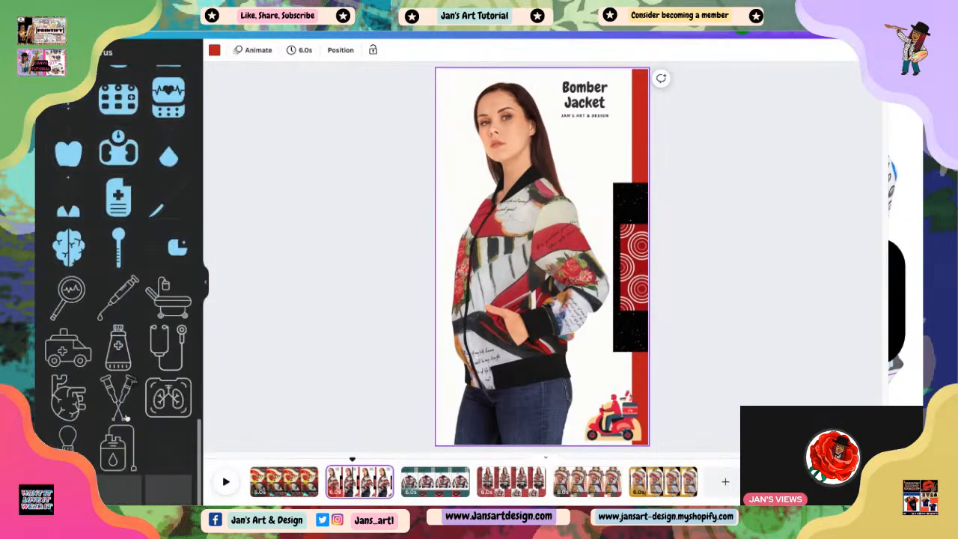
scroll(125, 419, down, 5)
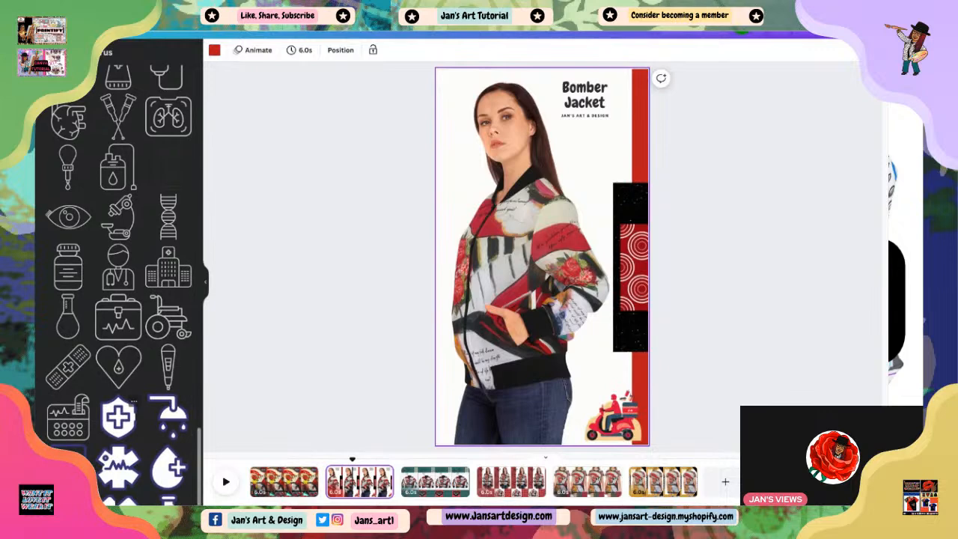
scroll(127, 374, down, 3)
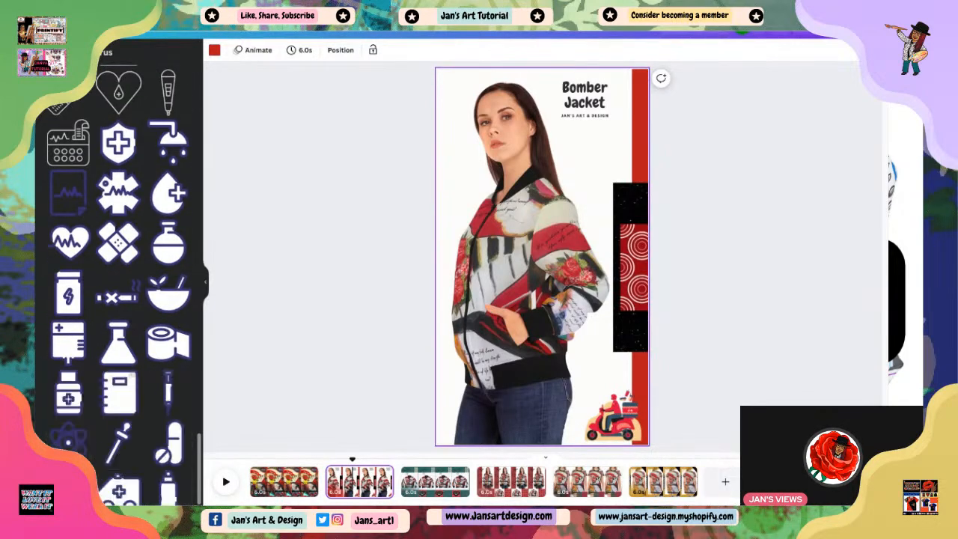
scroll(126, 386, up, 20)
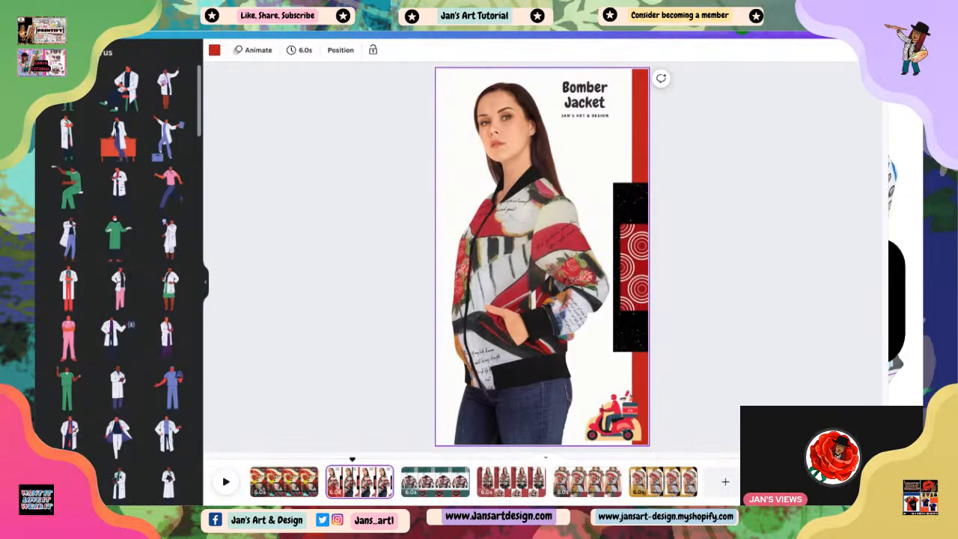
Add the medic figure in green scrubs to the Bomber Jacket page, shrink it and stand it on the red circle-patterned block.
click(68, 96)
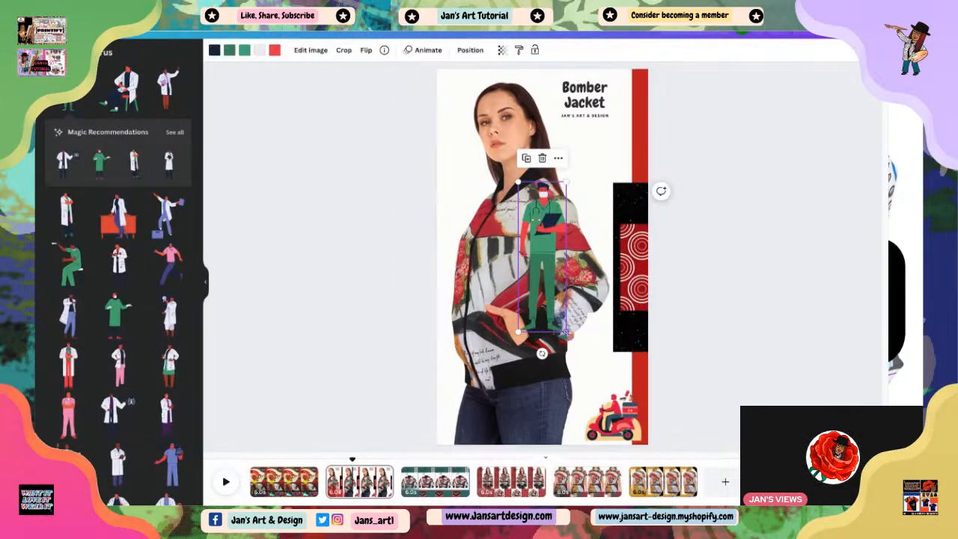
drag(565, 332, 631, 200)
click(719, 319)
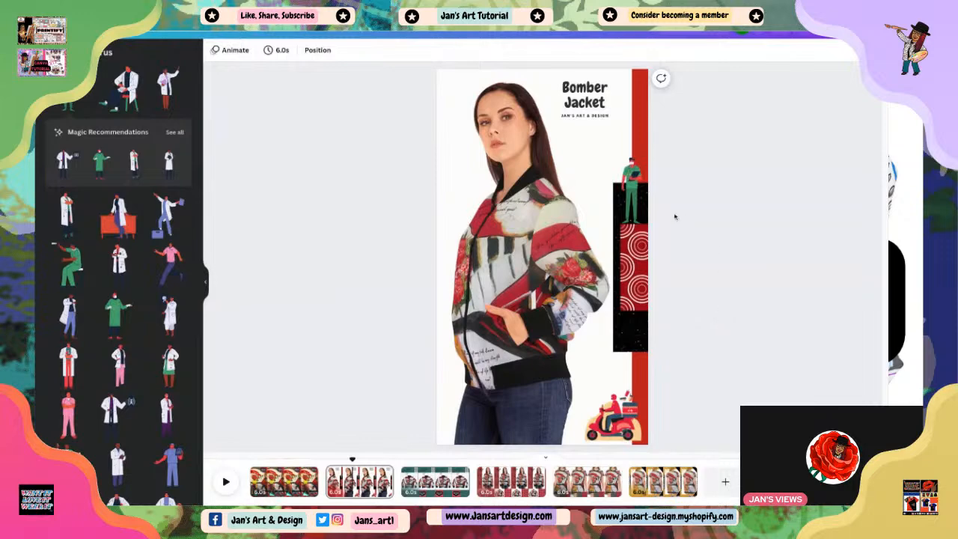
click(629, 213)
drag(629, 214, 630, 213)
click(704, 287)
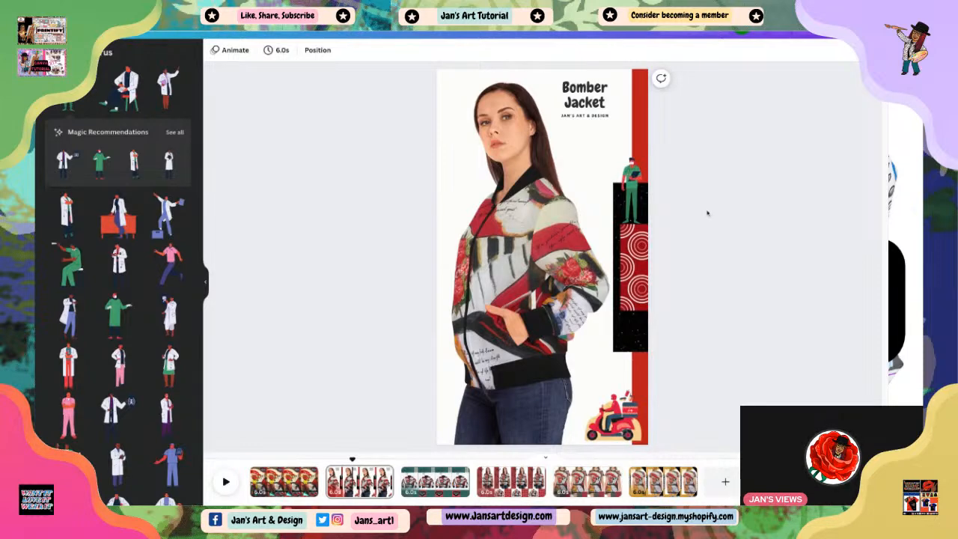
click(578, 109)
click(727, 337)
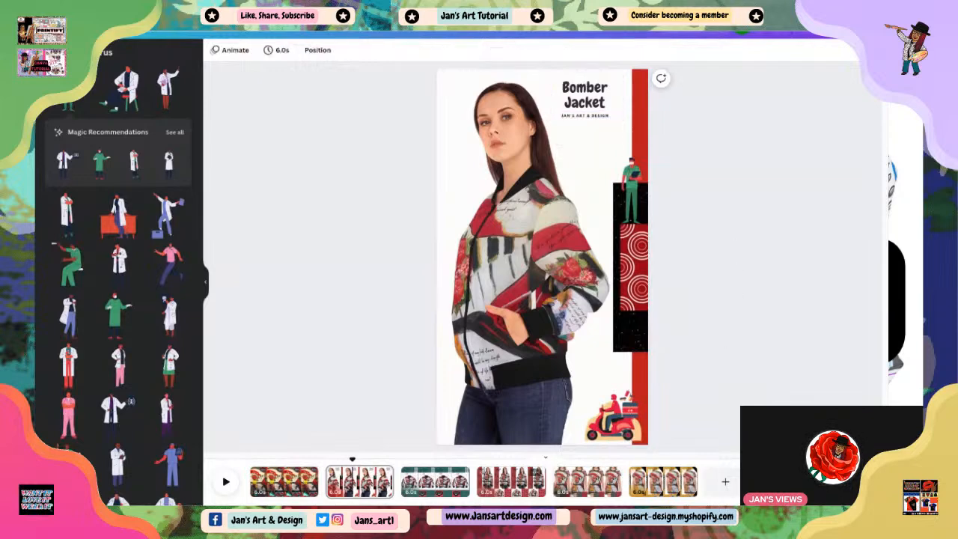
mouse_move(352, 460)
mouse_down()
mouse_move(325, 460)
mouse_move(400, 461)
mouse_move(326, 460)
mouse_move(347, 460)
mouse_up()
click(282, 482)
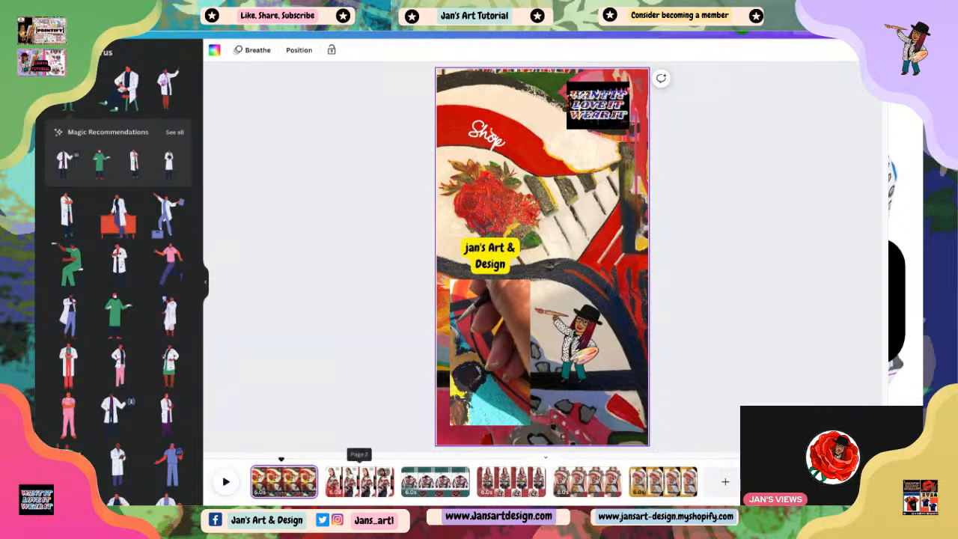
click(343, 482)
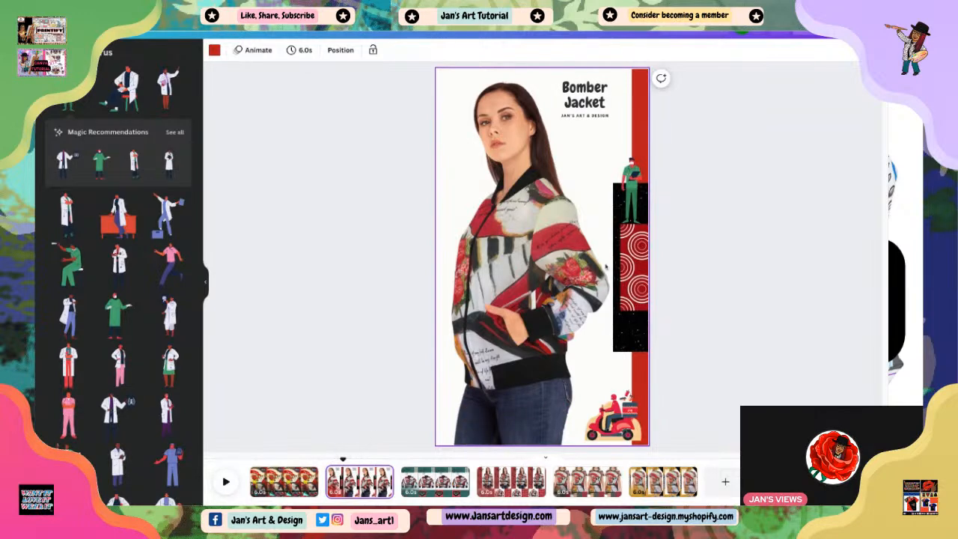
Make the green-scrubs figure slightly smaller, keeping it standing on the red circle-patterned block.
click(637, 217)
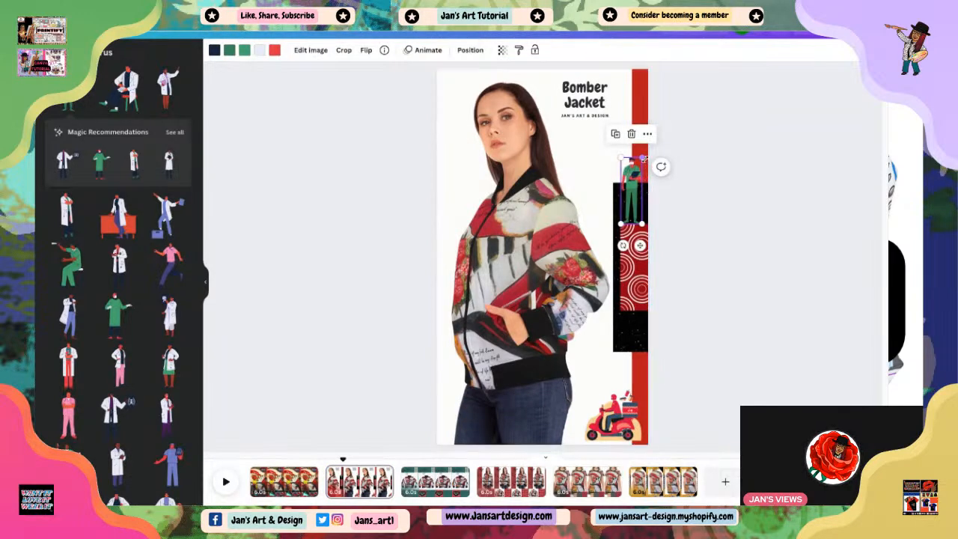
drag(642, 157, 640, 166)
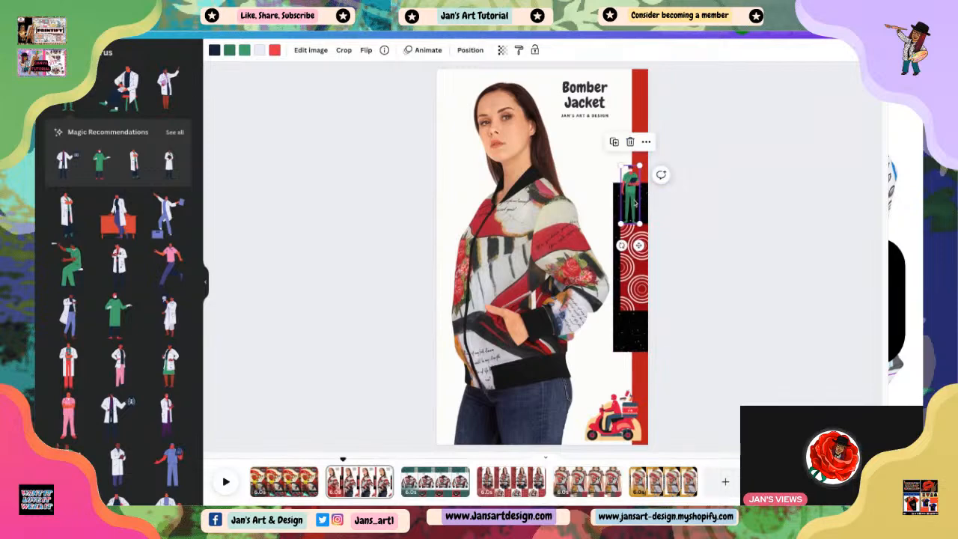
drag(635, 202, 636, 203)
click(687, 297)
click(576, 110)
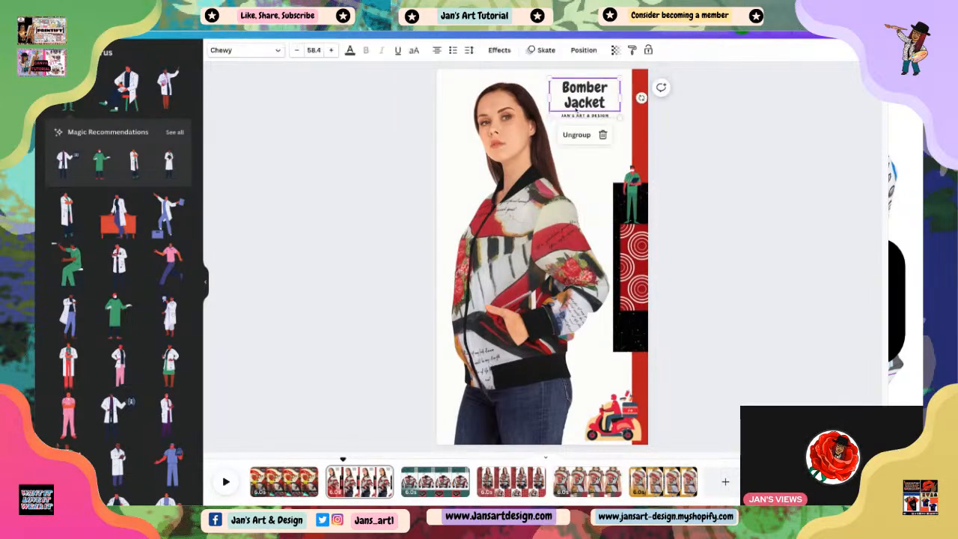
click(359, 187)
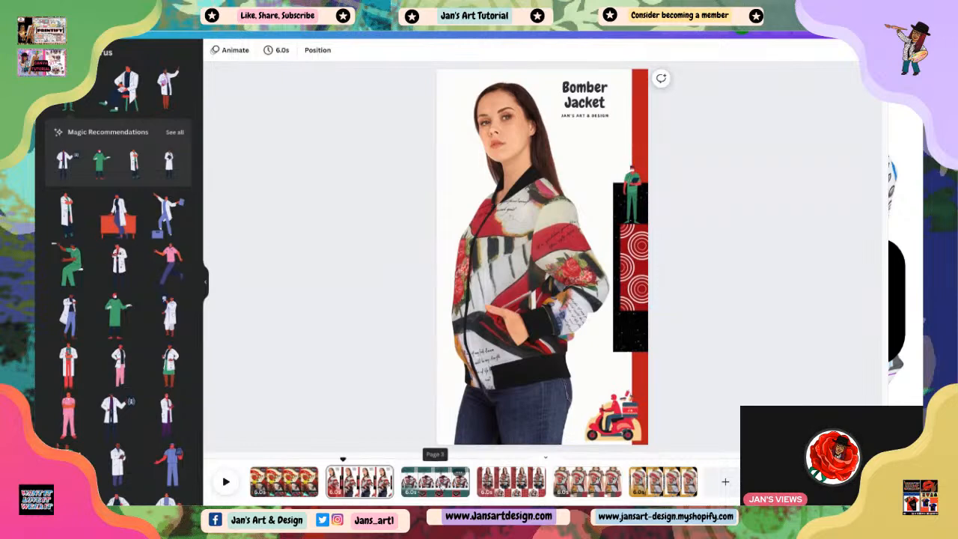
Go to the Wearable Art page with the flat bomber jacket and show all the magic recommendations.
click(439, 482)
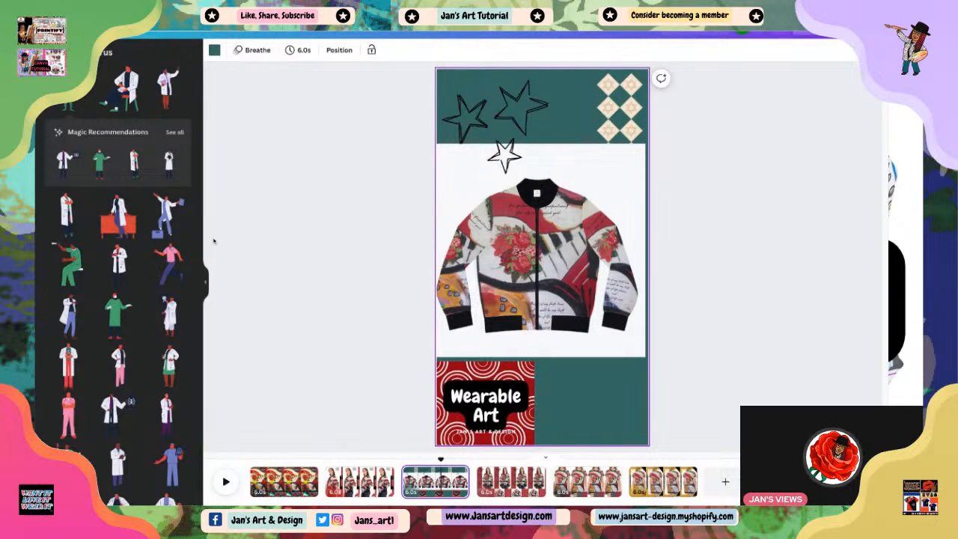
click(174, 131)
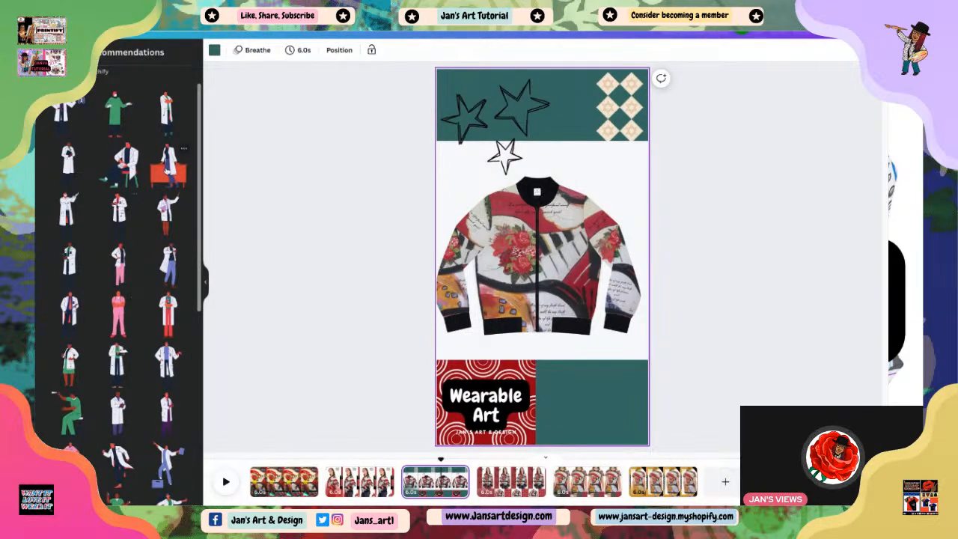
click(166, 170)
drag(536, 290, 589, 428)
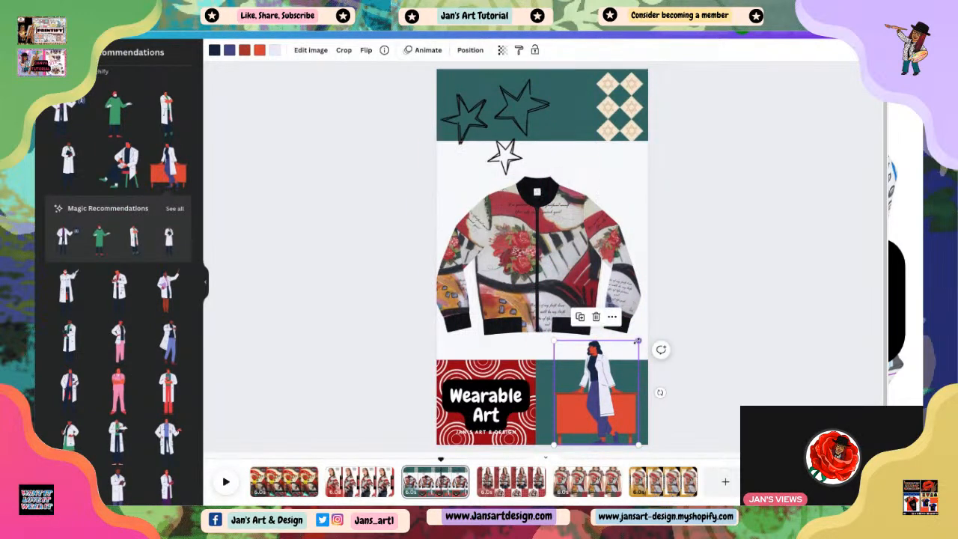
drag(639, 341, 602, 385)
drag(577, 416, 619, 413)
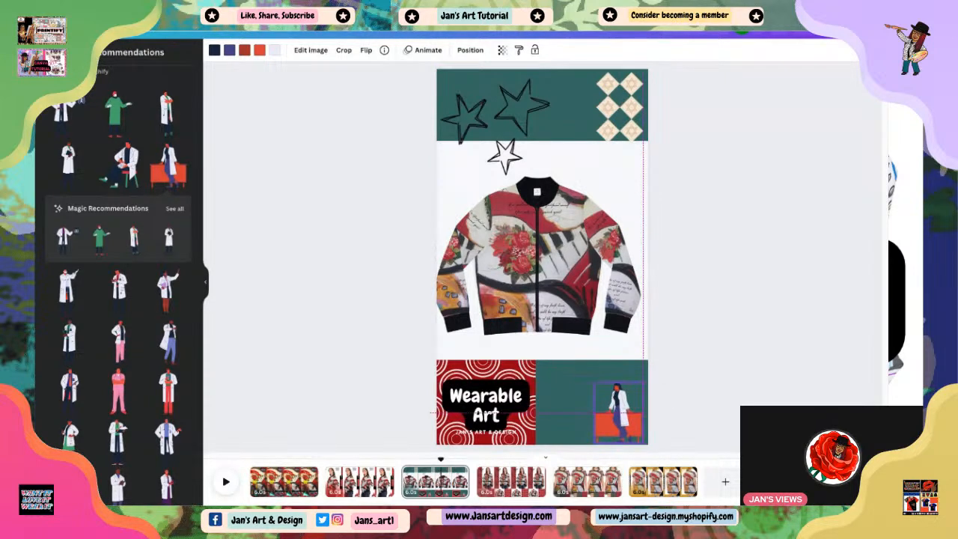
click(715, 419)
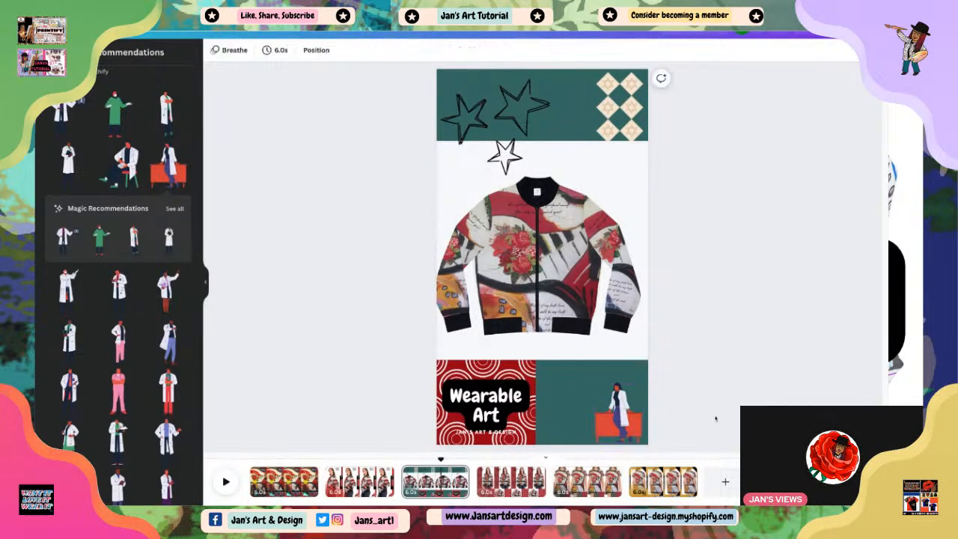
click(612, 418)
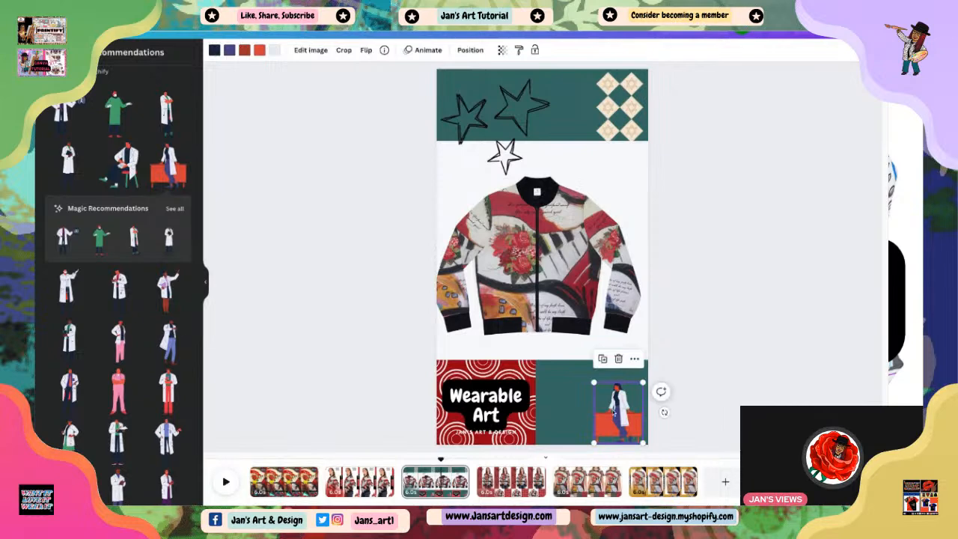
click(620, 360)
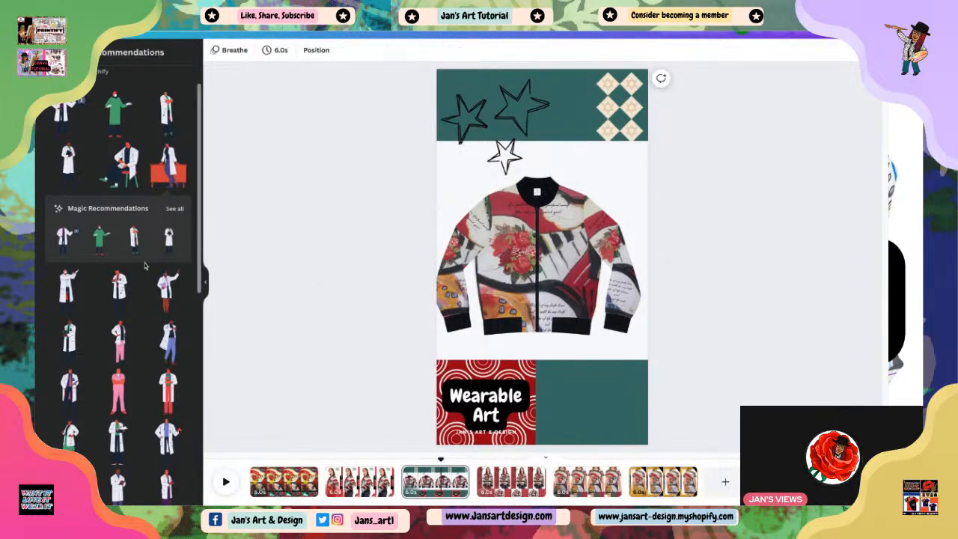
Add the running woman in white coat and green outfit to the Wearable Art page, shrink her and place her on the lower teal block.
scroll(150, 263, down, 3)
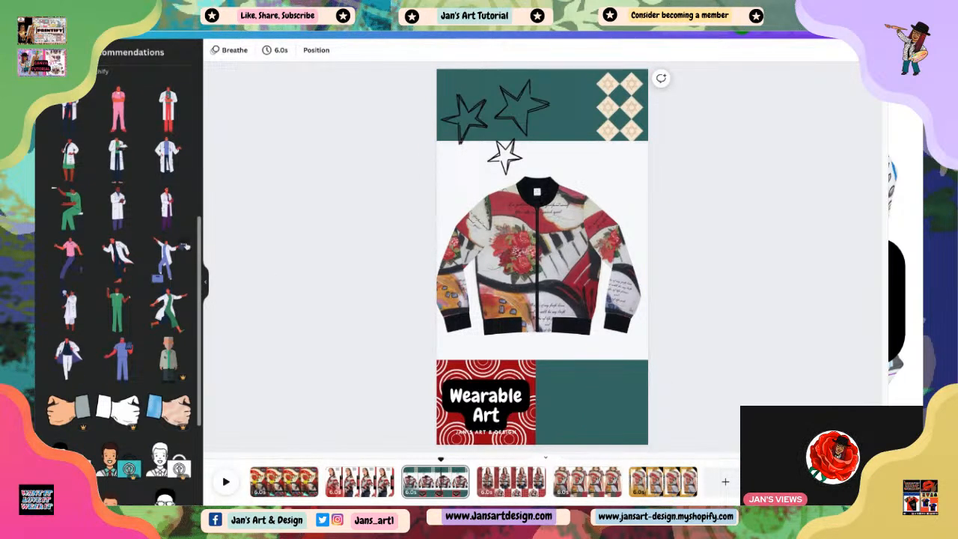
click(168, 307)
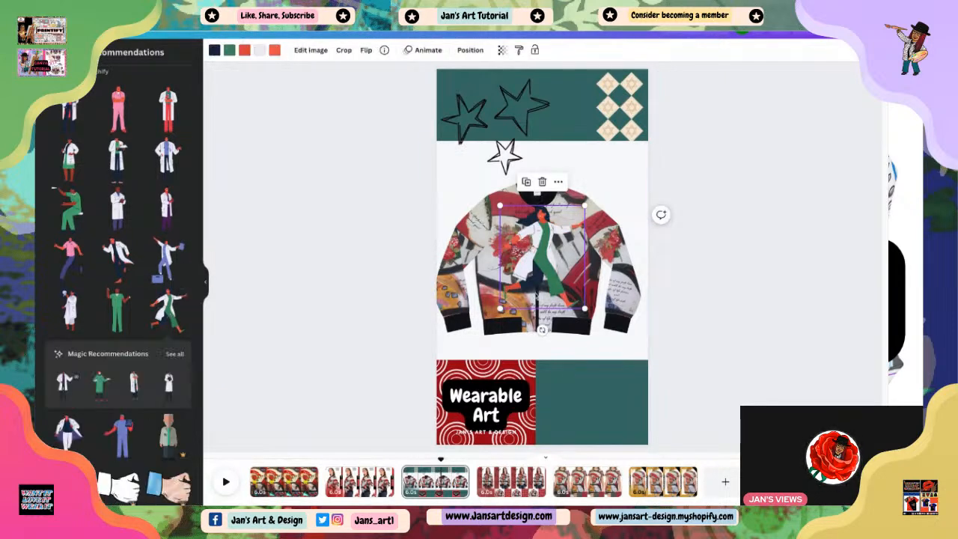
drag(537, 296, 619, 398)
mouse_move(562, 380)
mouse_down()
mouse_move(563, 389)
mouse_move(537, 388)
mouse_move(508, 289)
mouse_move(454, 312)
mouse_move(571, 379)
mouse_up()
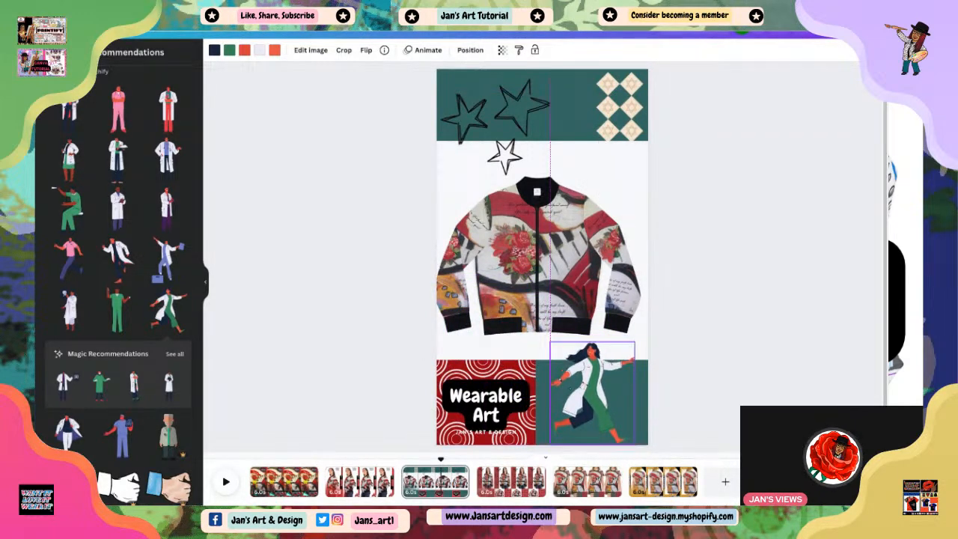
mouse_move(549, 342)
mouse_down()
mouse_move(566, 360)
mouse_move(551, 346)
mouse_move(558, 351)
mouse_up()
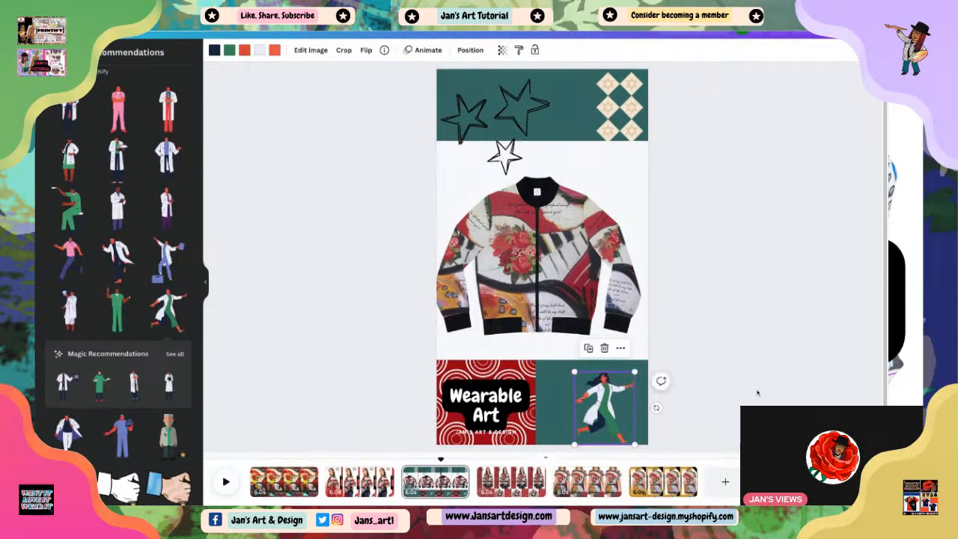
click(758, 393)
drag(605, 417, 608, 417)
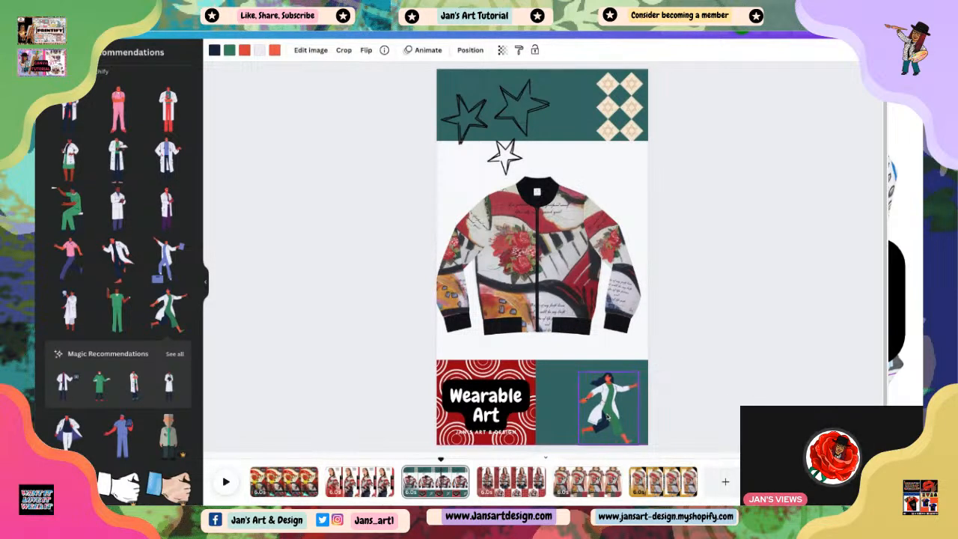
click(667, 385)
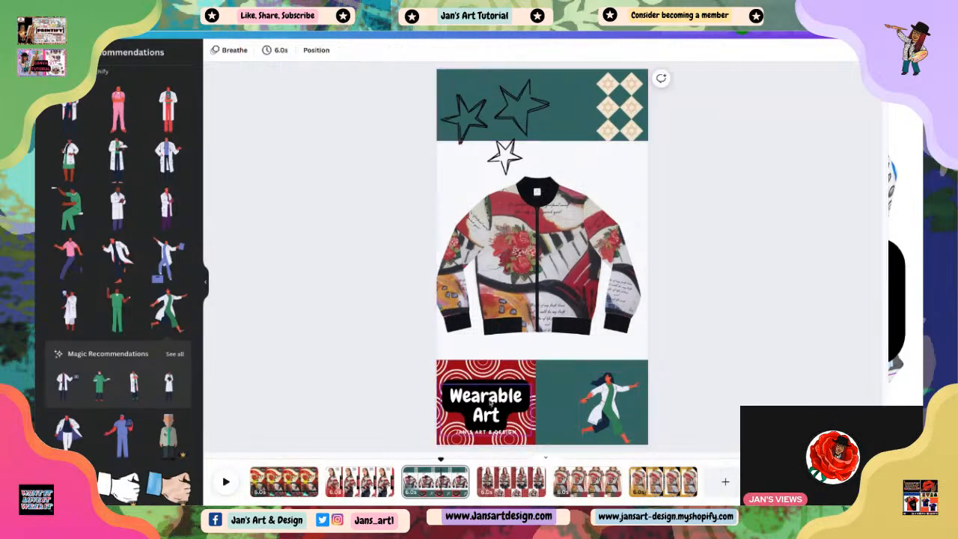
Move the running woman to the upper teal band between the stars and the diamond pattern, and shrink her to fit the gap.
drag(609, 430, 555, 126)
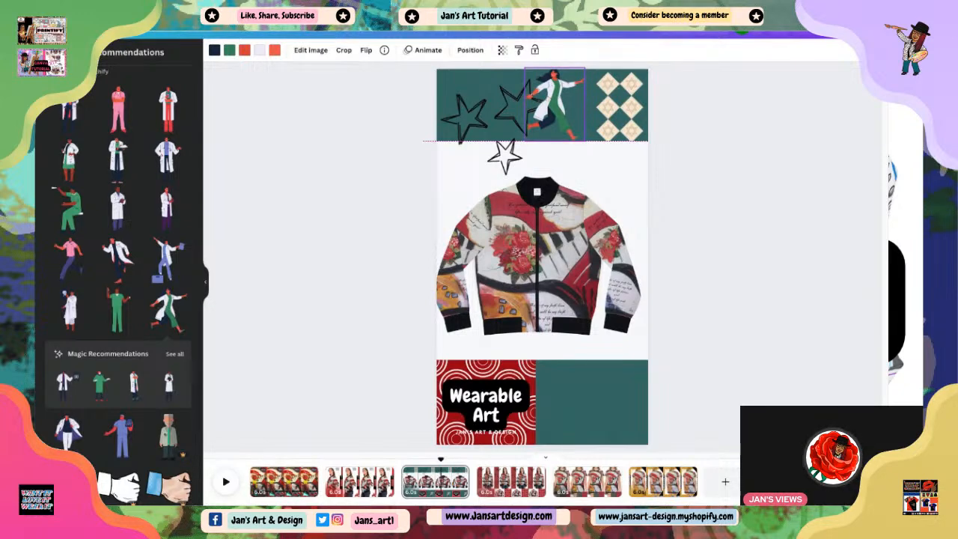
click(679, 133)
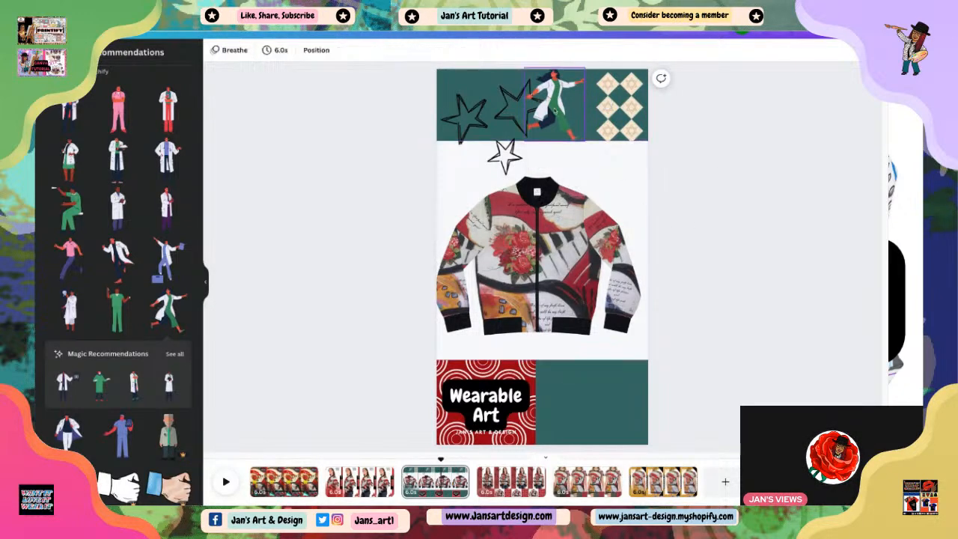
click(578, 74)
drag(586, 67, 556, 120)
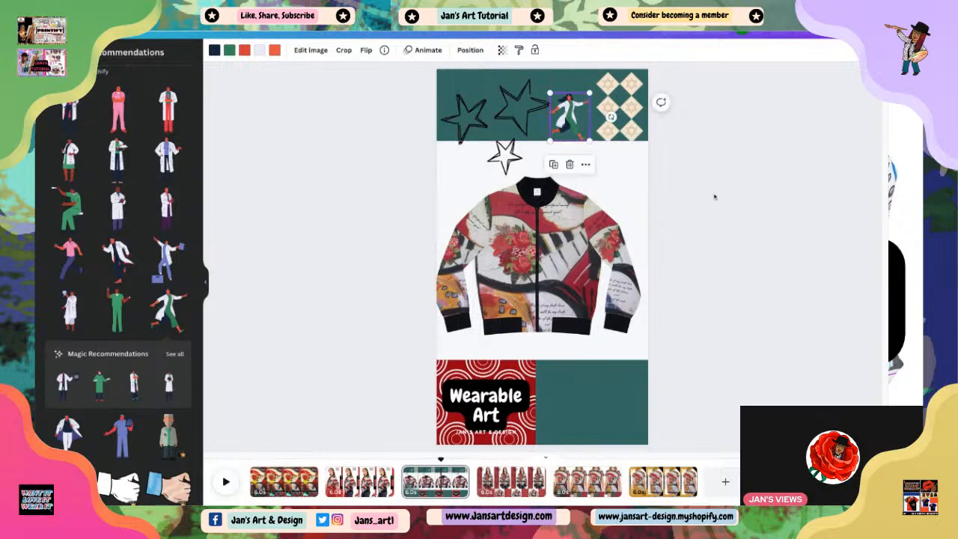
click(722, 207)
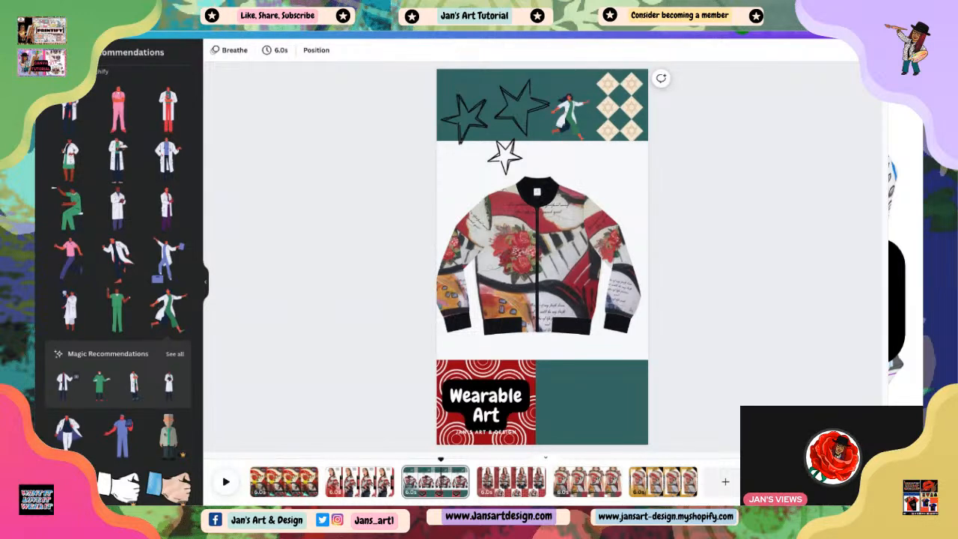
Add the blue-clothed figure with the case to the Abstract Art page, shrink it and stand it on the jacket photo below the hearts.
click(511, 483)
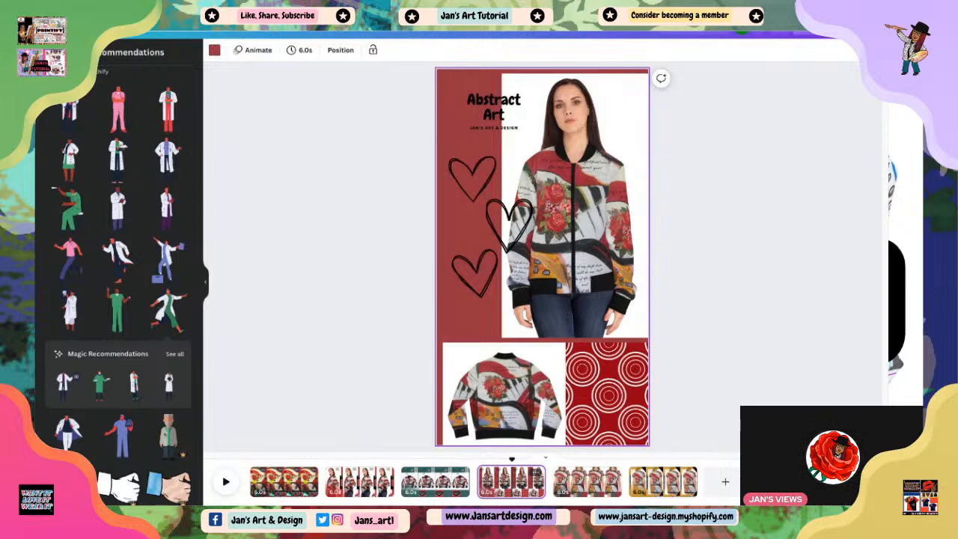
click(164, 259)
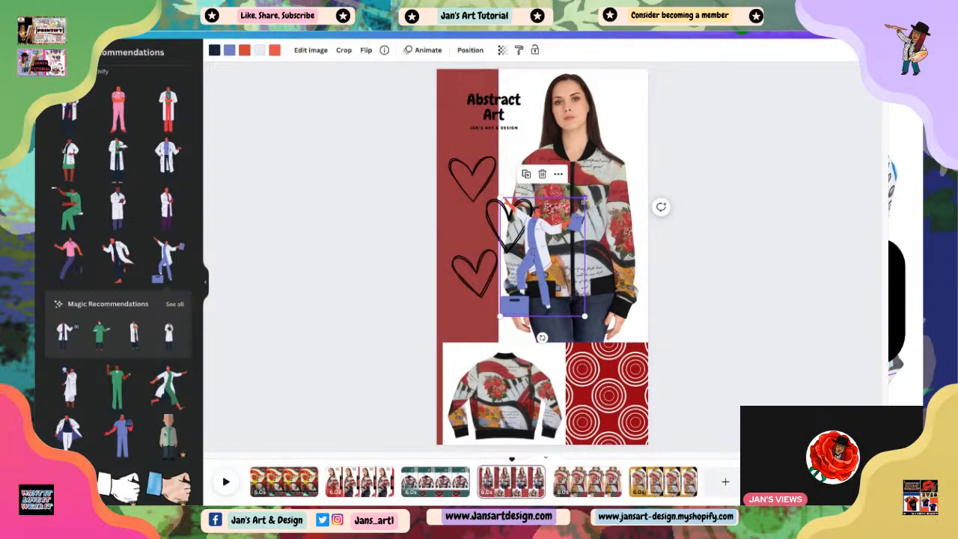
drag(585, 199, 450, 282)
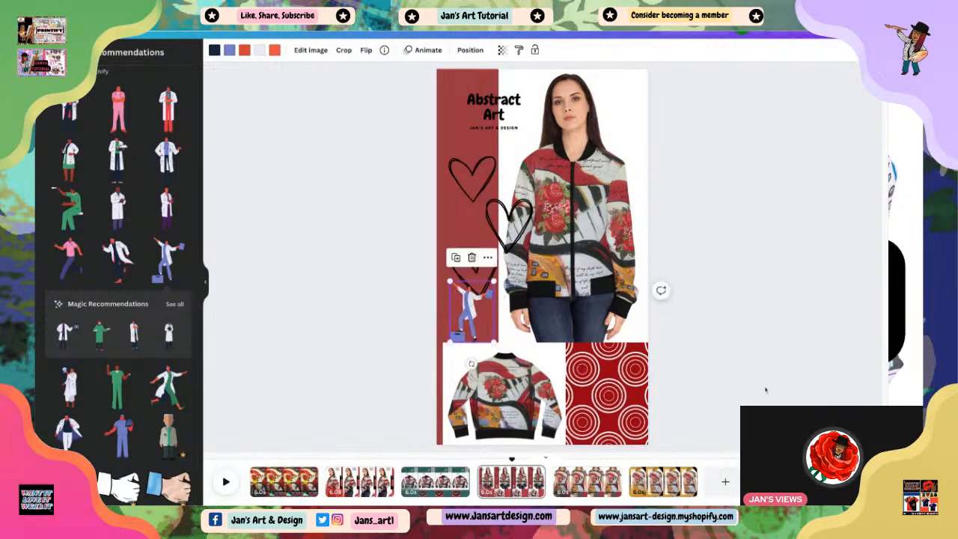
click(756, 388)
click(475, 318)
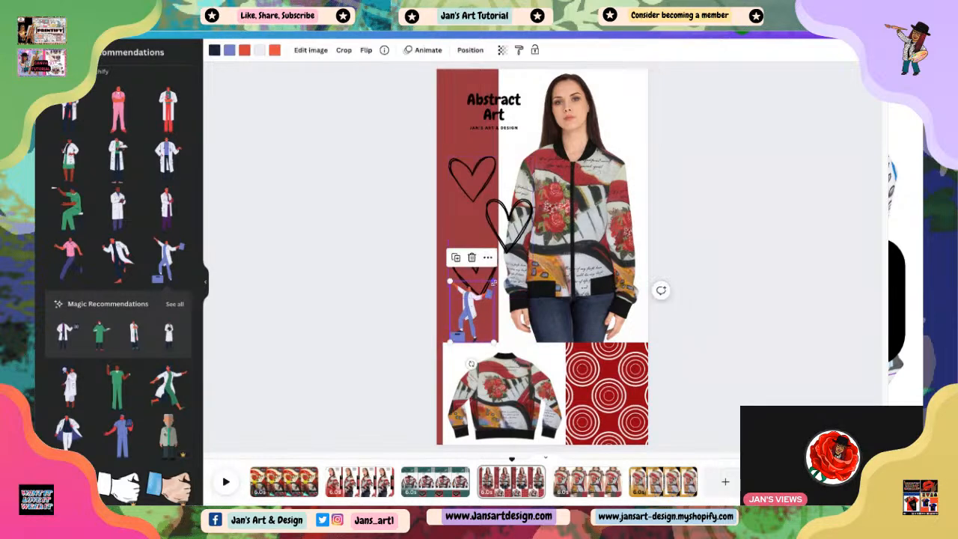
drag(495, 281, 487, 292)
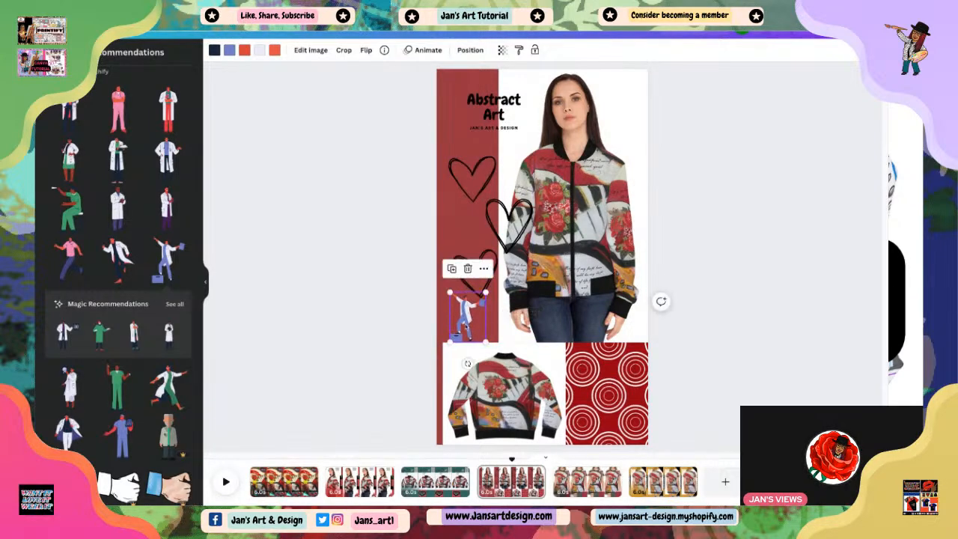
drag(463, 327, 469, 328)
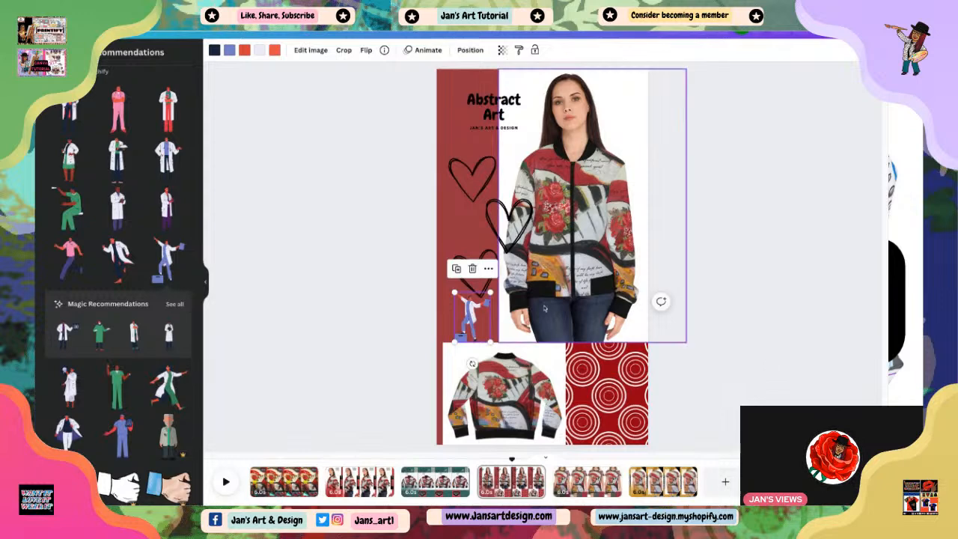
Recolor the figure's blue clothing to the dark teal #326363.
click(229, 51)
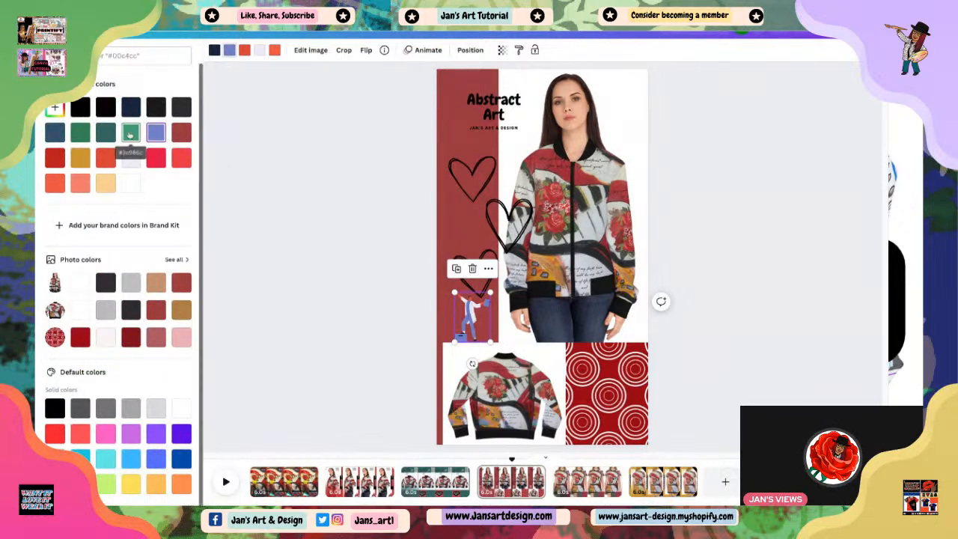
click(106, 133)
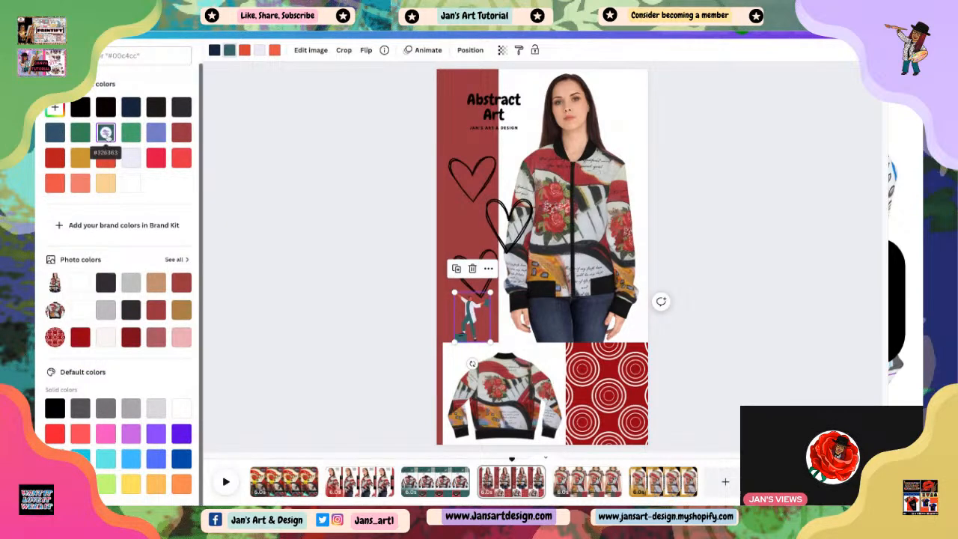
click(218, 143)
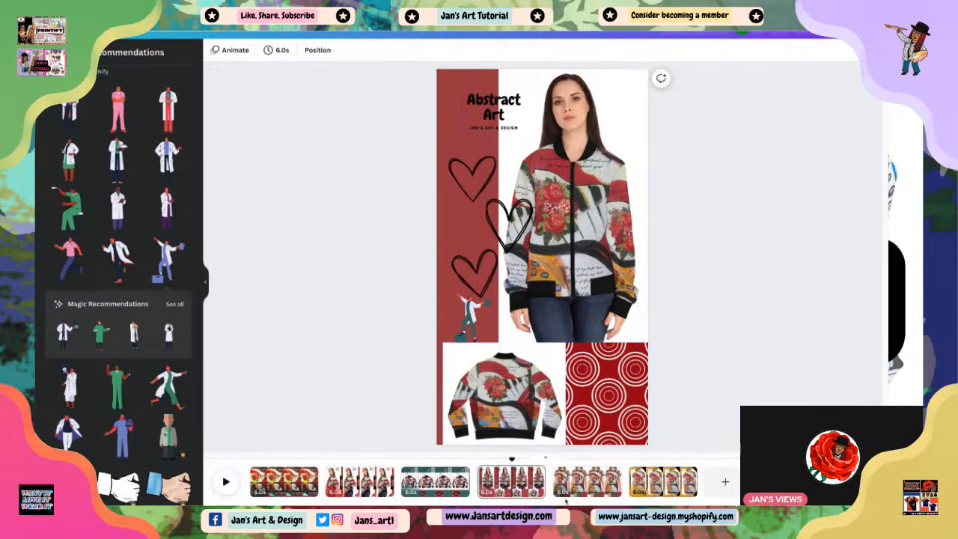
Add the seated doctor in white coat to the T-shirt dress page, shrink it and set it on top of the red patterned square.
click(587, 482)
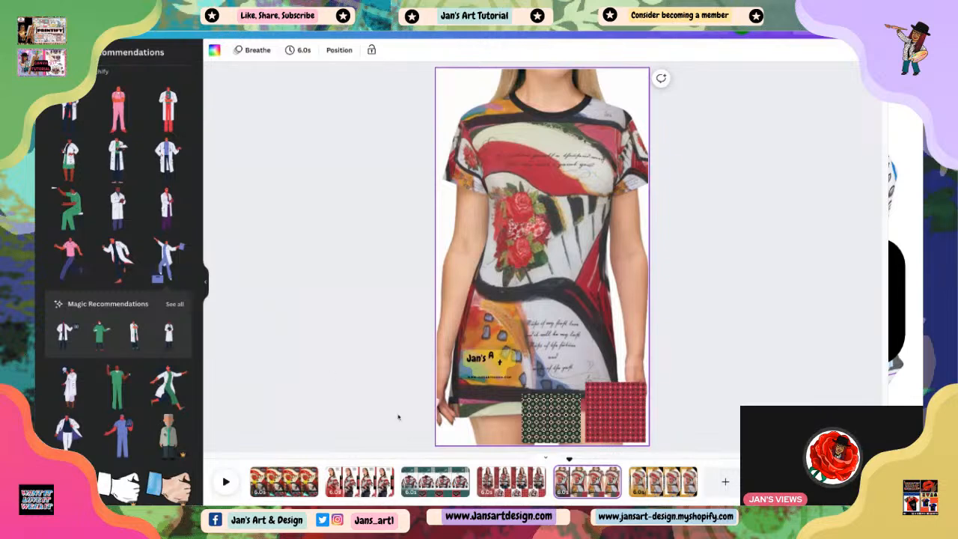
click(557, 426)
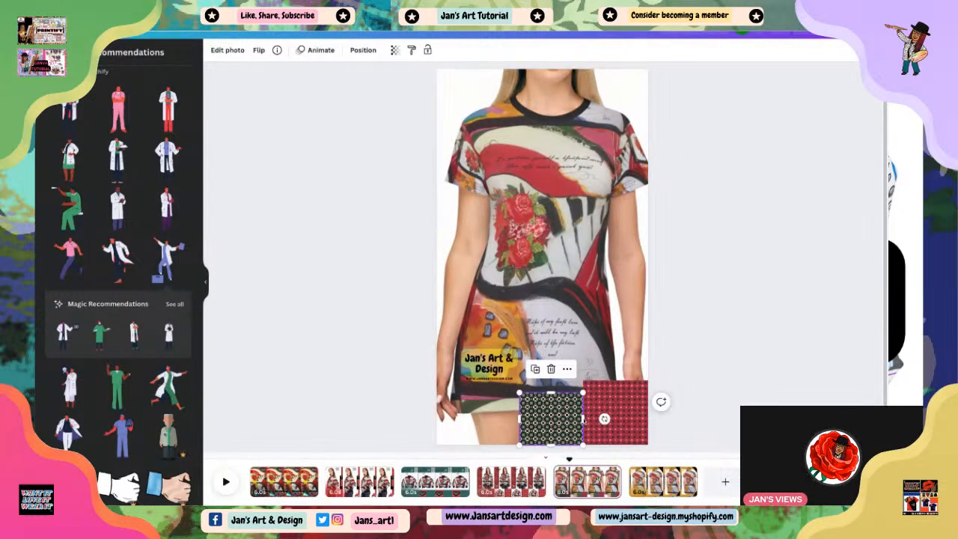
click(734, 381)
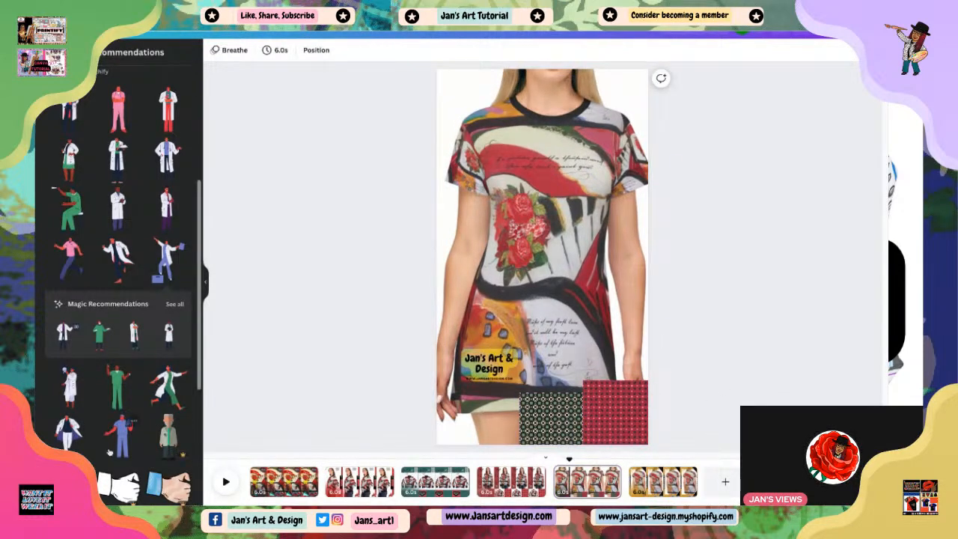
scroll(128, 440, down, 3)
scroll(127, 440, down, 2)
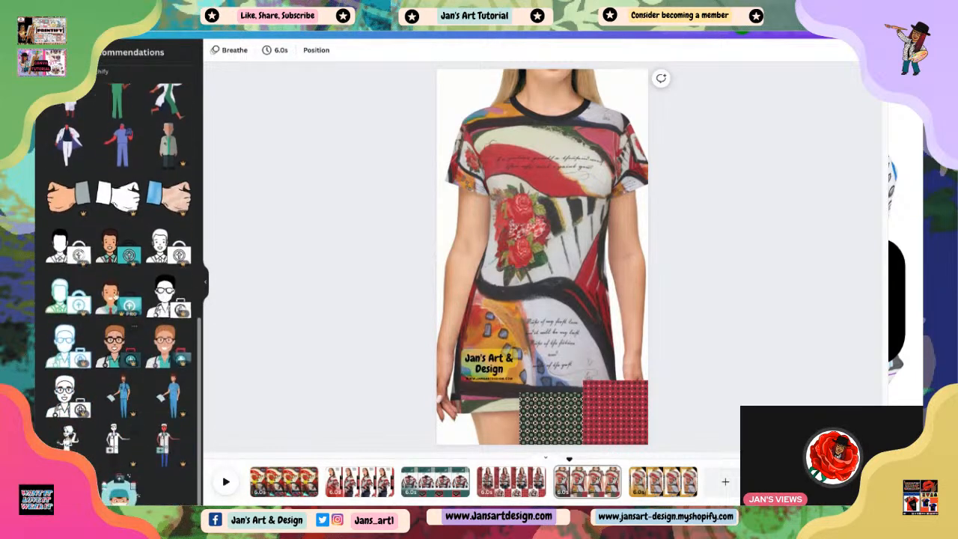
scroll(121, 255, up, 5)
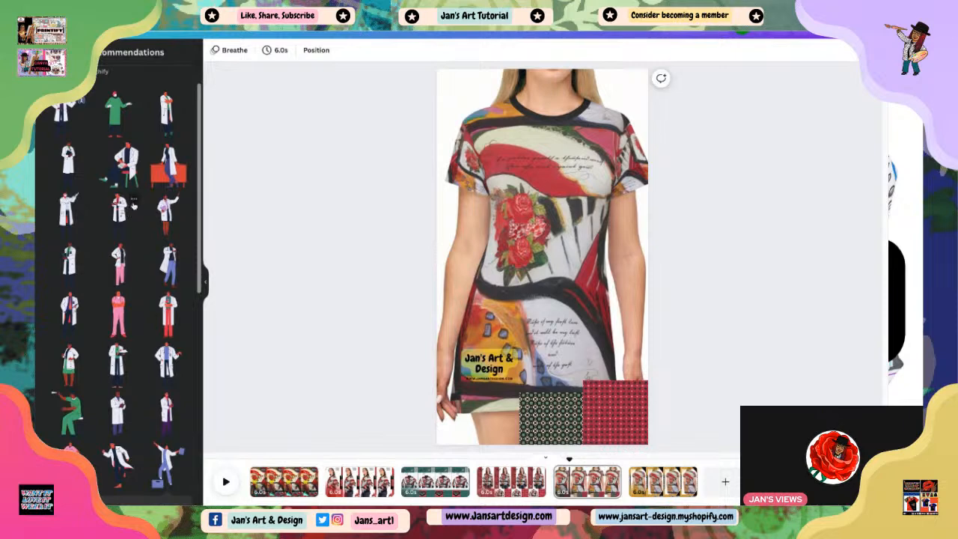
click(126, 165)
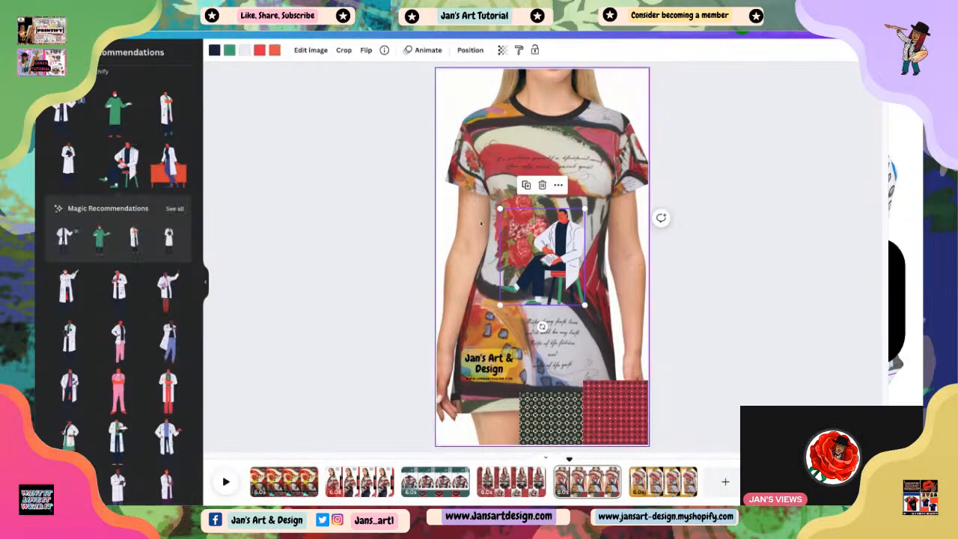
drag(584, 208, 625, 362)
click(697, 361)
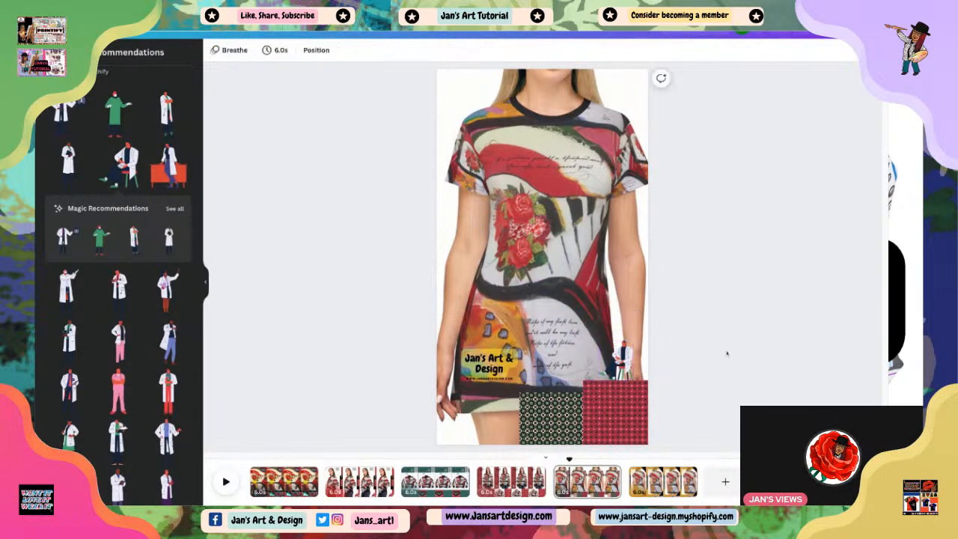
Make the seated doctor slightly larger, keeping it on top of the red patterned square.
click(615, 361)
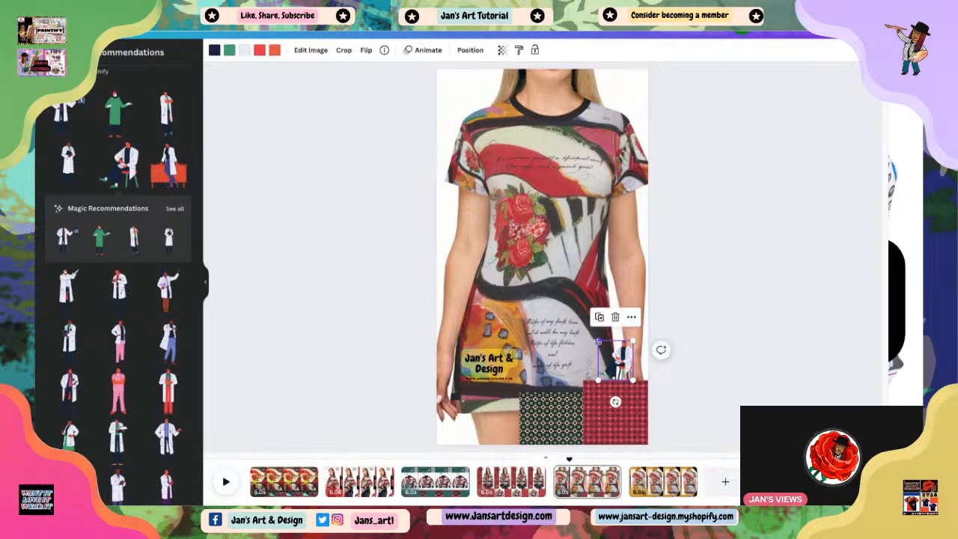
drag(599, 342, 590, 331)
click(736, 365)
click(617, 360)
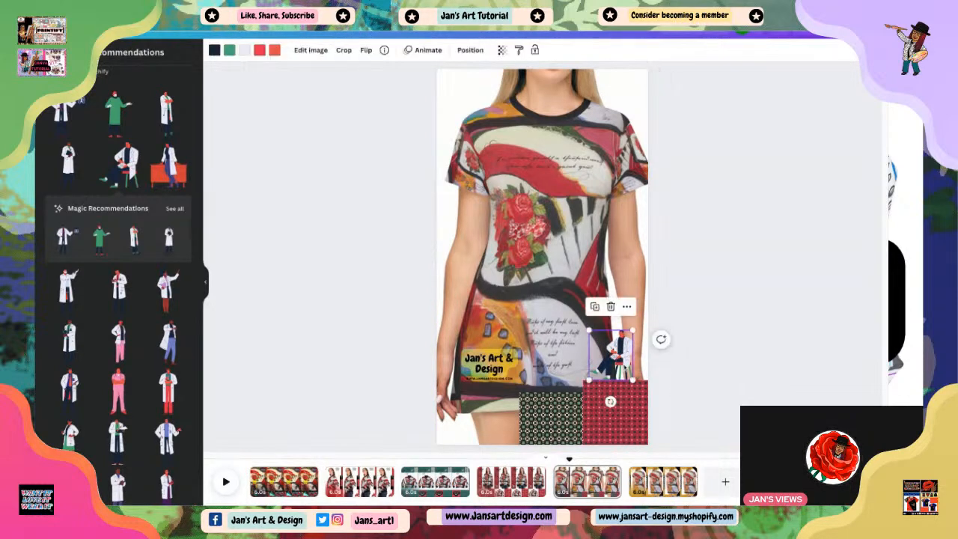
Add the striding doctor in the open white coat to the Mini Skirt page, shrink it and stand it in the lower-left corner of the frame.
click(731, 399)
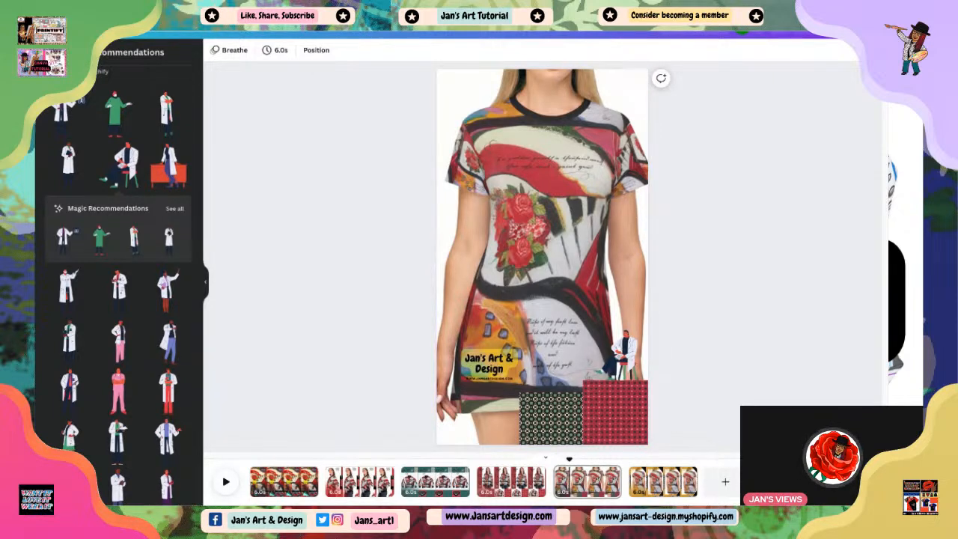
click(665, 479)
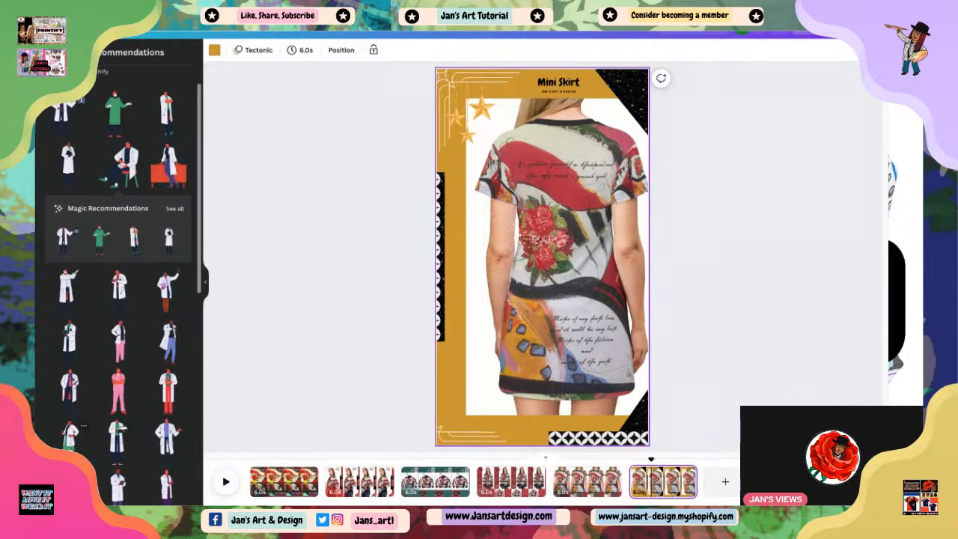
scroll(100, 456, down, 2)
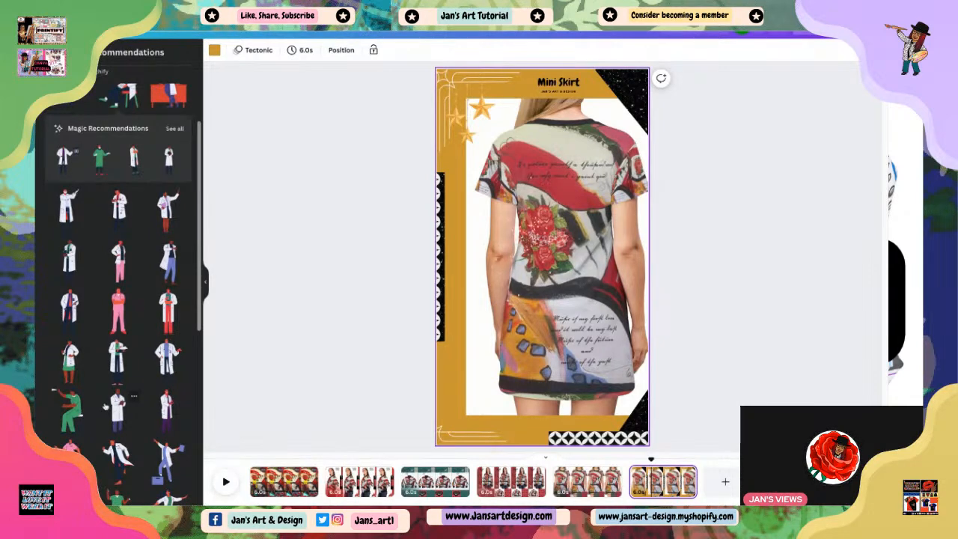
scroll(105, 406, down, 2)
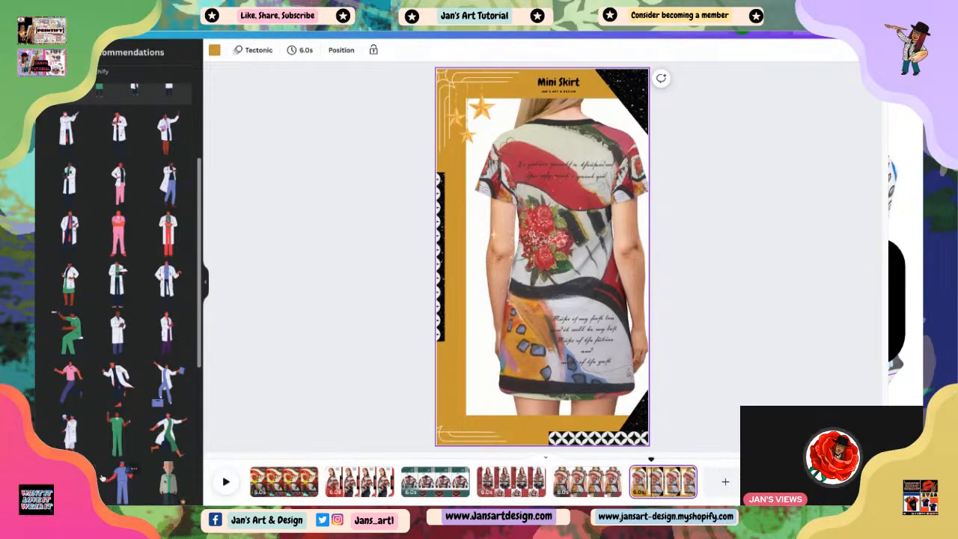
scroll(103, 477, down, 2)
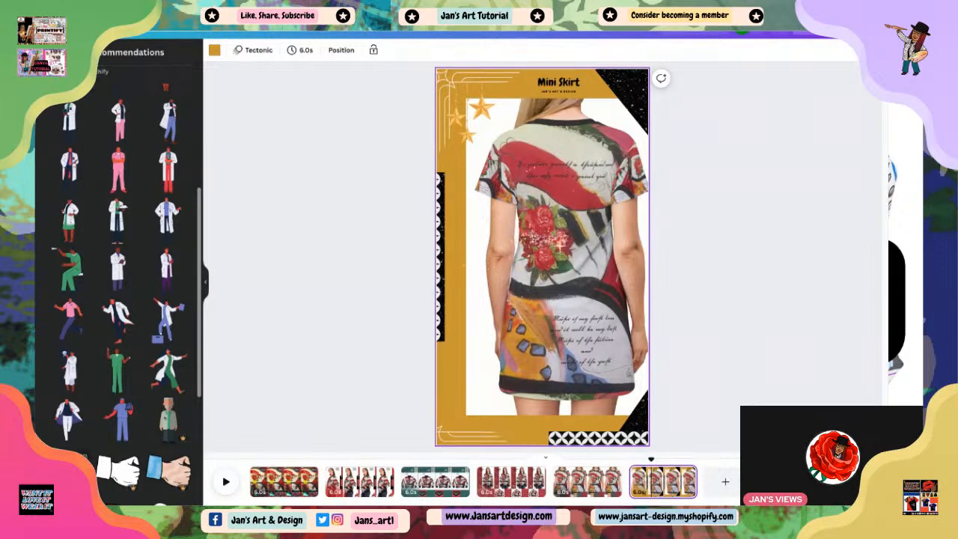
scroll(120, 300, down, 1)
click(66, 407)
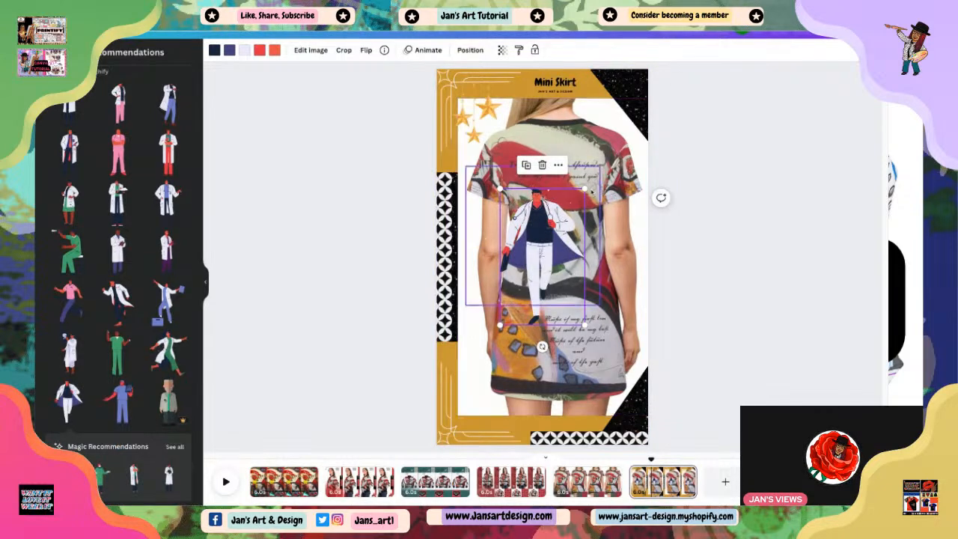
drag(586, 188, 543, 256)
drag(522, 292, 474, 407)
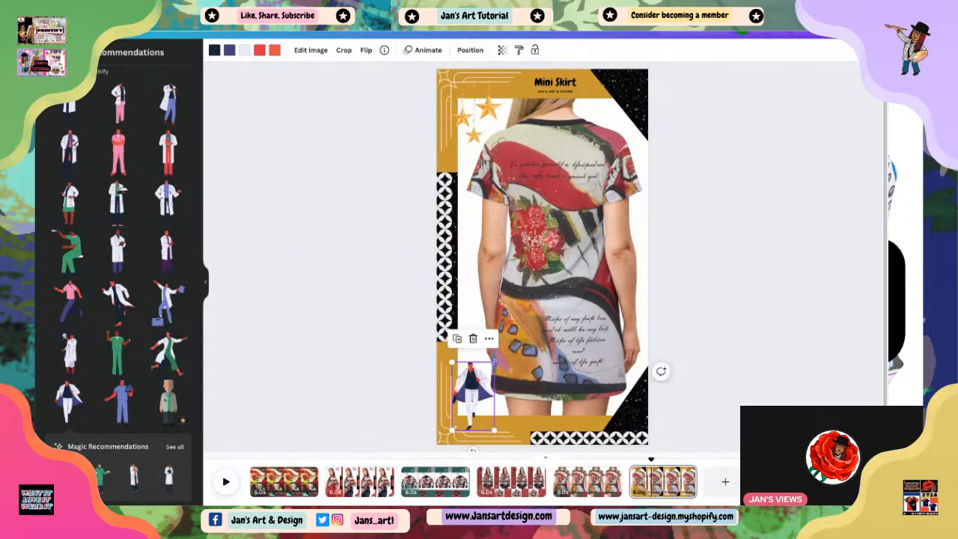
drag(495, 362, 483, 379)
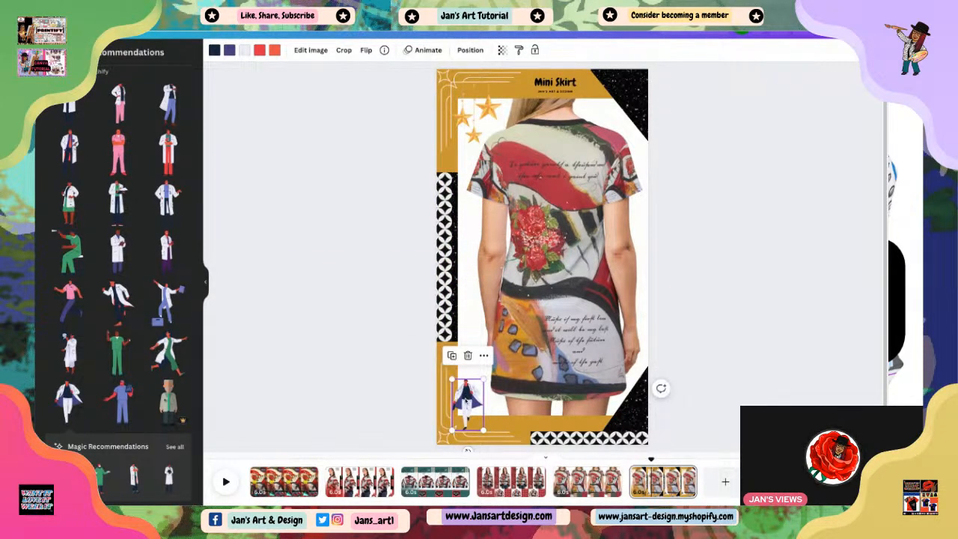
click(723, 377)
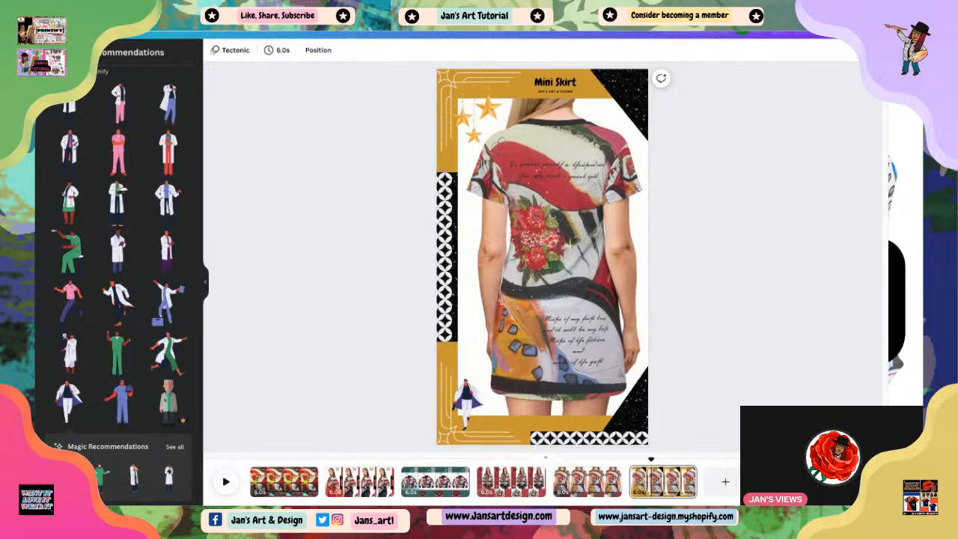
Widen the vertical black-and-white patterned strip slightly toward the dress on the Mini Skirt page.
click(452, 286)
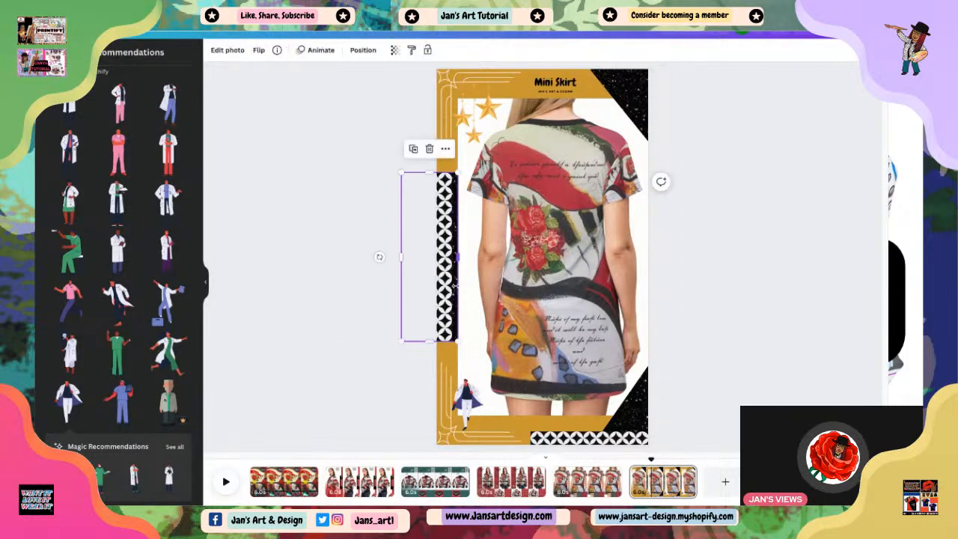
drag(456, 257, 462, 257)
click(340, 285)
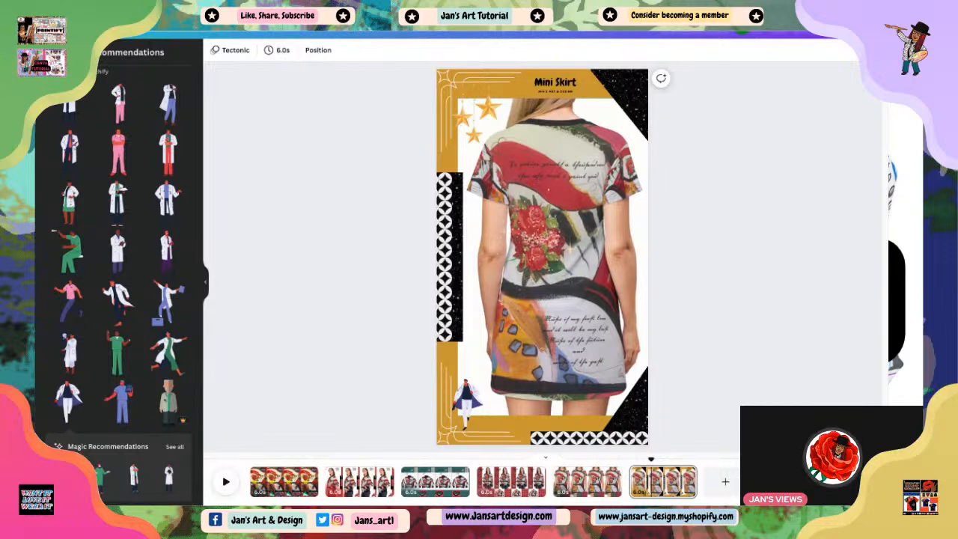
Search the elements library for "Online shop" and show all matching graphics.
click(50, 53)
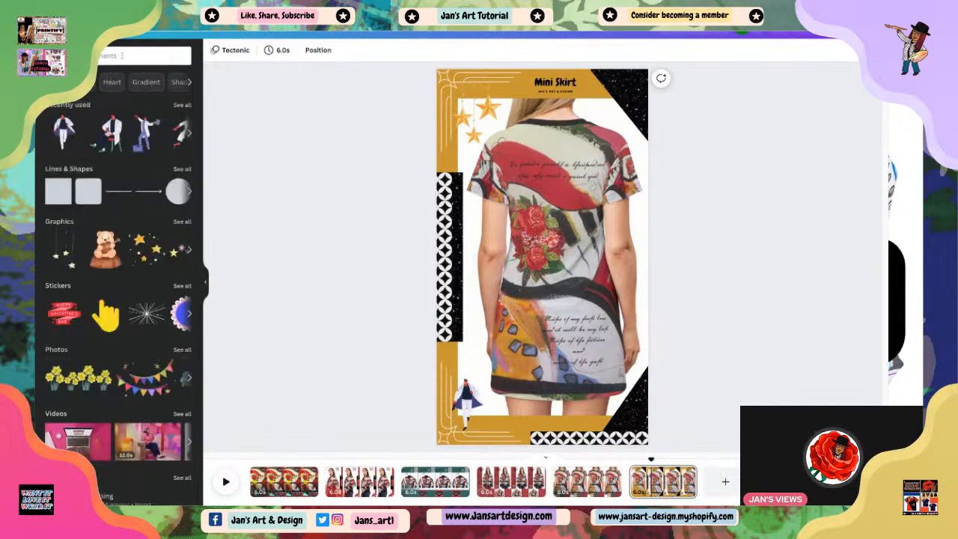
click(122, 55)
text(s)
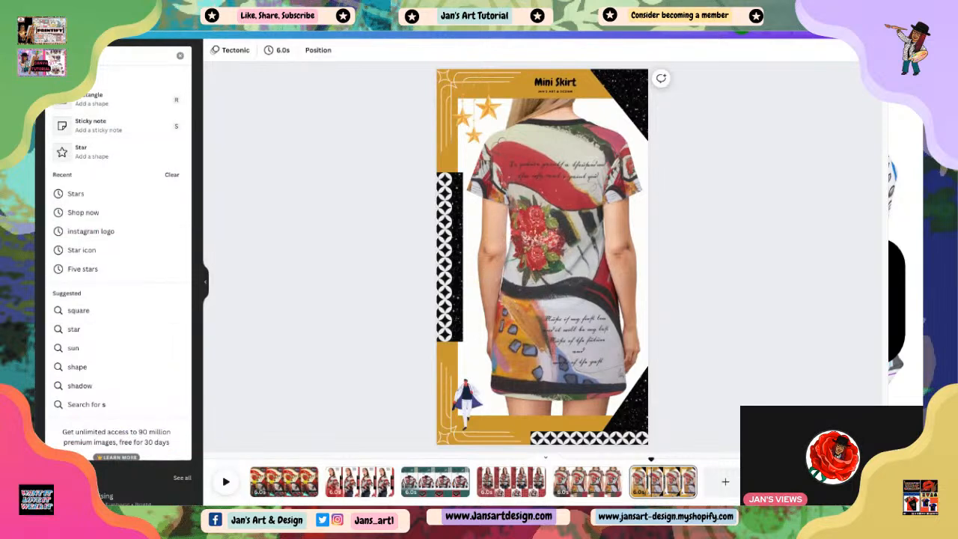
text(hop)
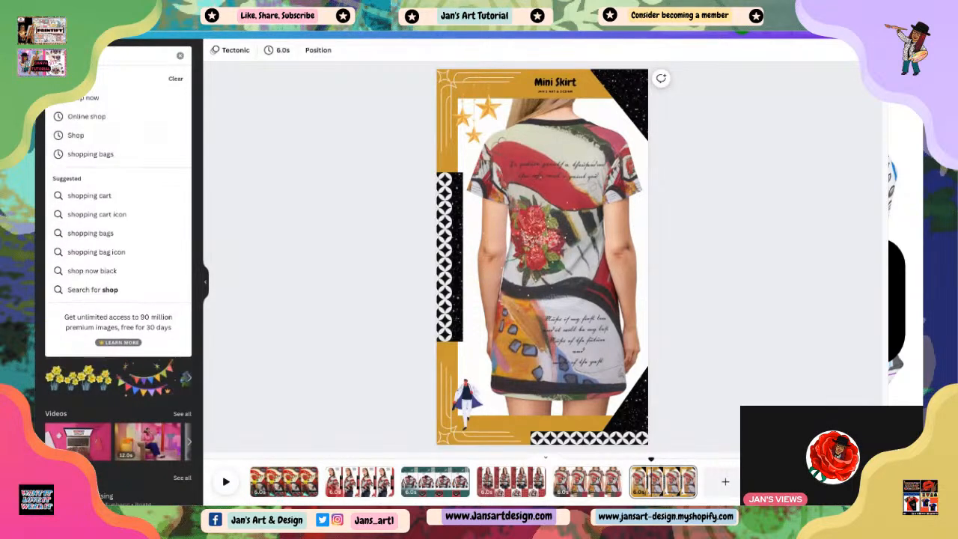
click(88, 118)
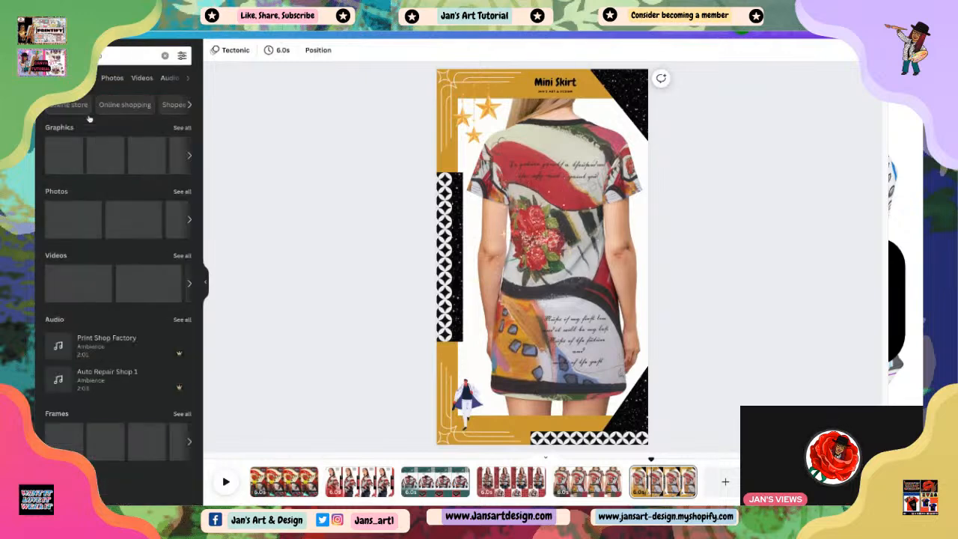
click(182, 128)
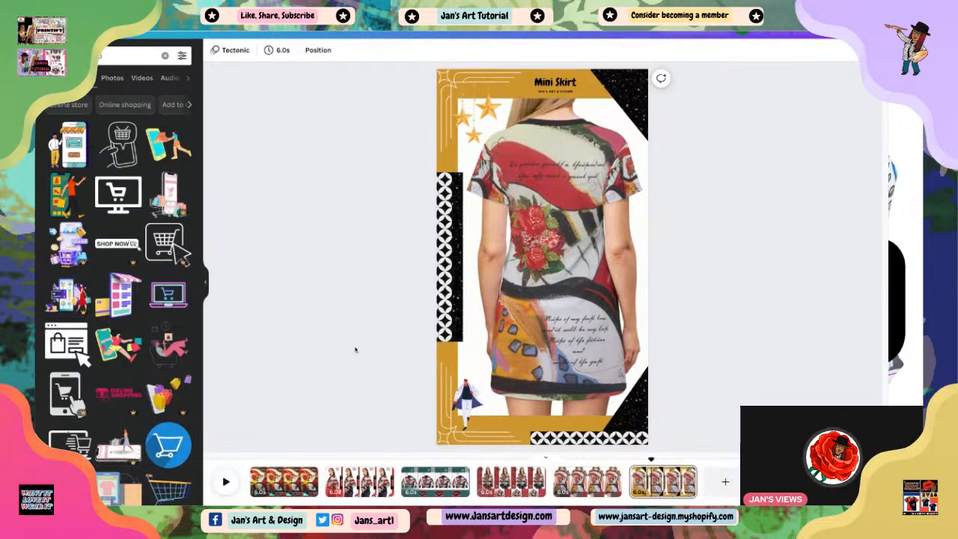
Add the phone graphic with the shopping cart to the Mini Skirt page, shrink it and place it on the black upper-right corner.
scroll(150, 422, down, 3)
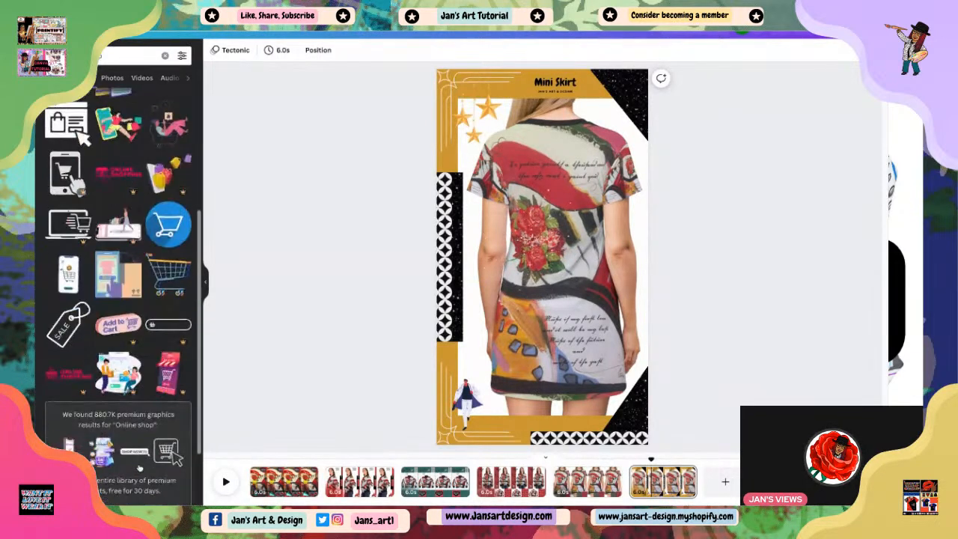
scroll(109, 403, up, 2)
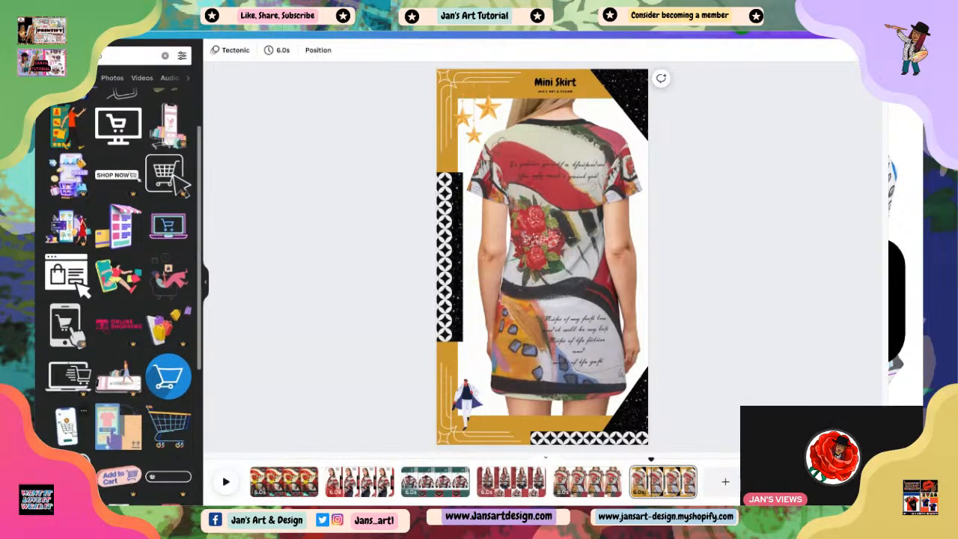
click(69, 432)
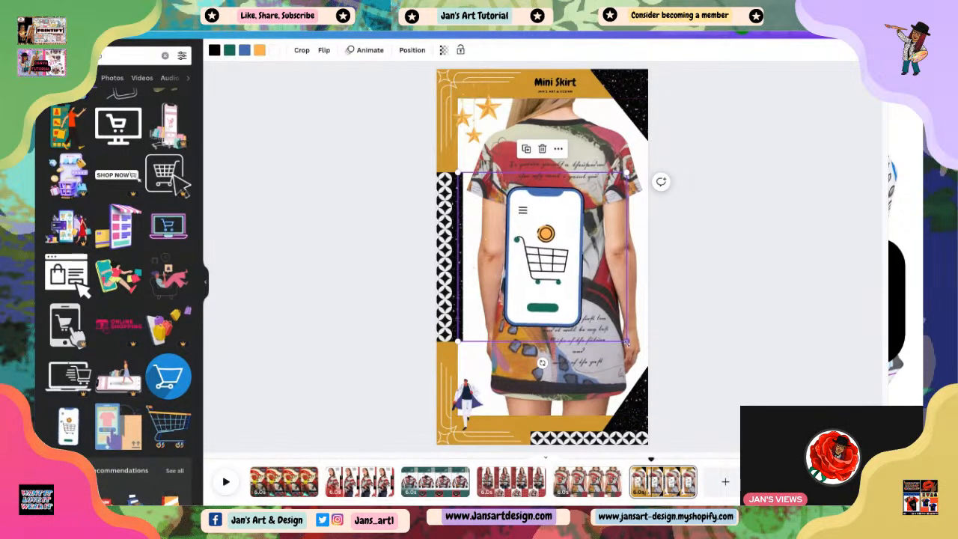
drag(627, 343, 622, 97)
click(732, 272)
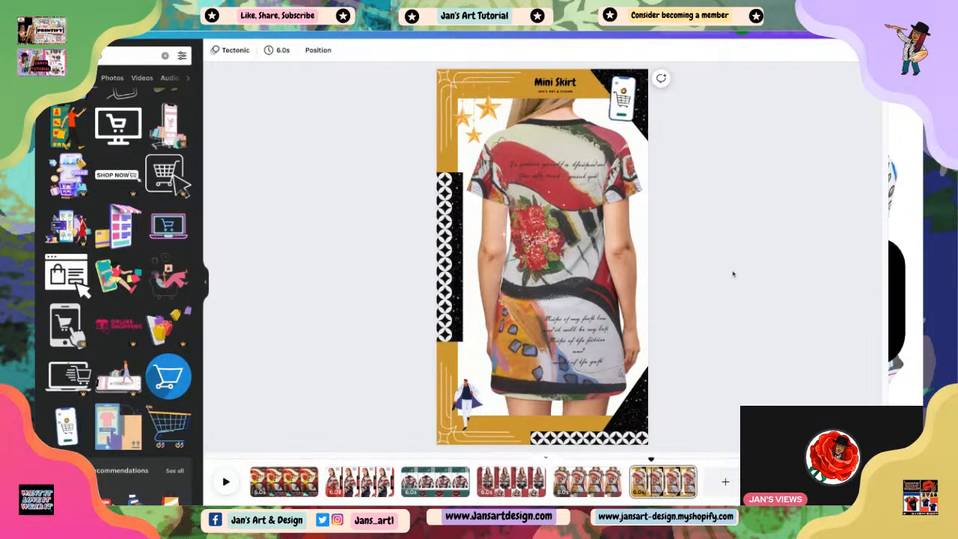
Add the SHOP NOW graphic with the pink arrow to the T-shirt dress page, shrink it and place it across the dress's chest.
click(587, 482)
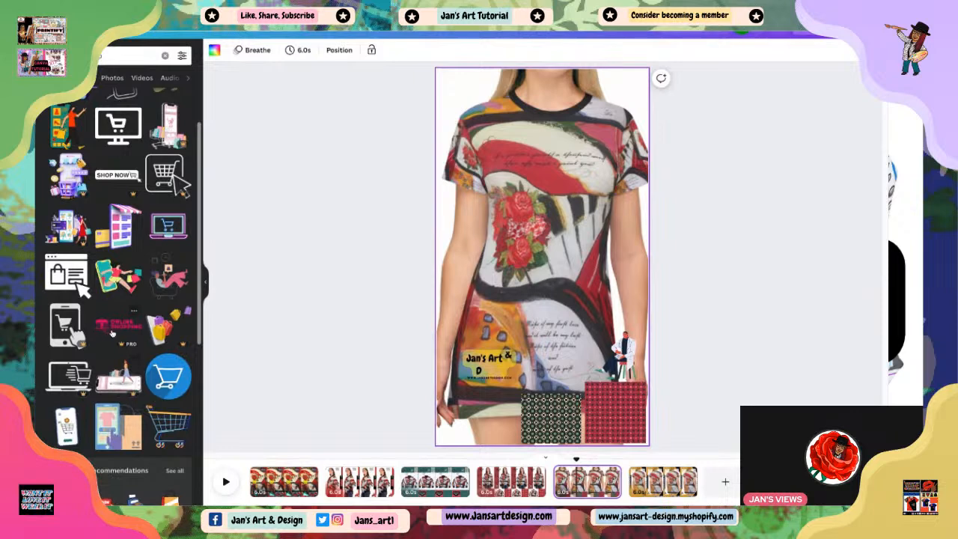
scroll(117, 309, up, 2)
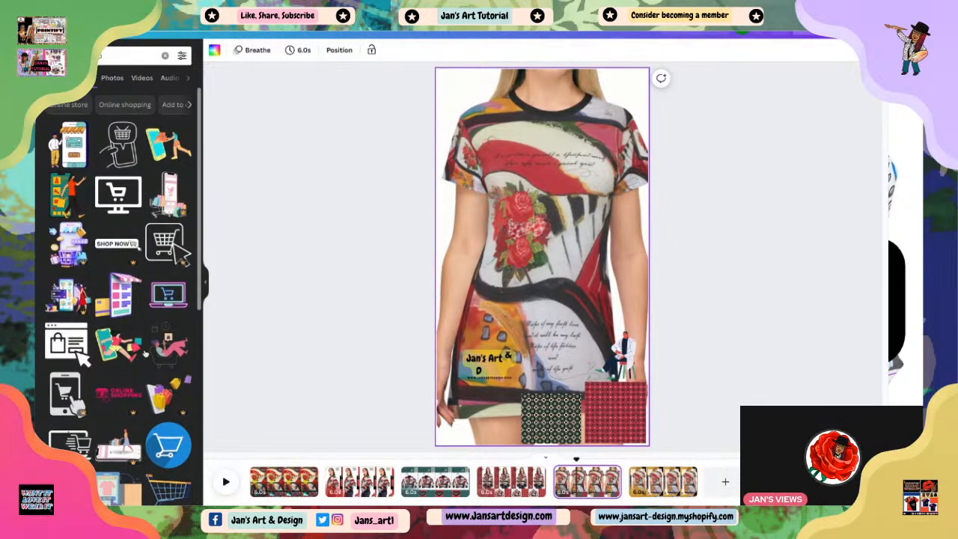
scroll(146, 352, down, 5)
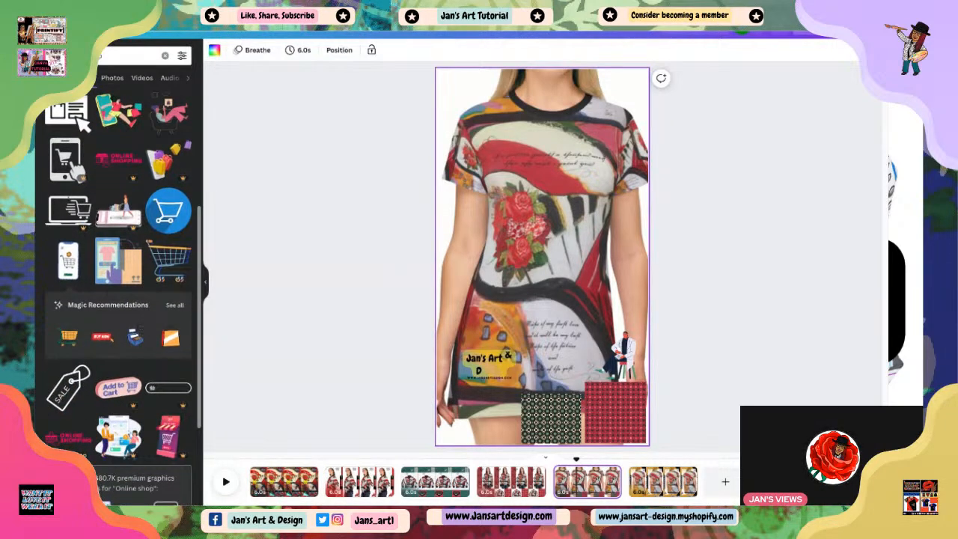
scroll(115, 457, down, 3)
scroll(115, 457, down, 1)
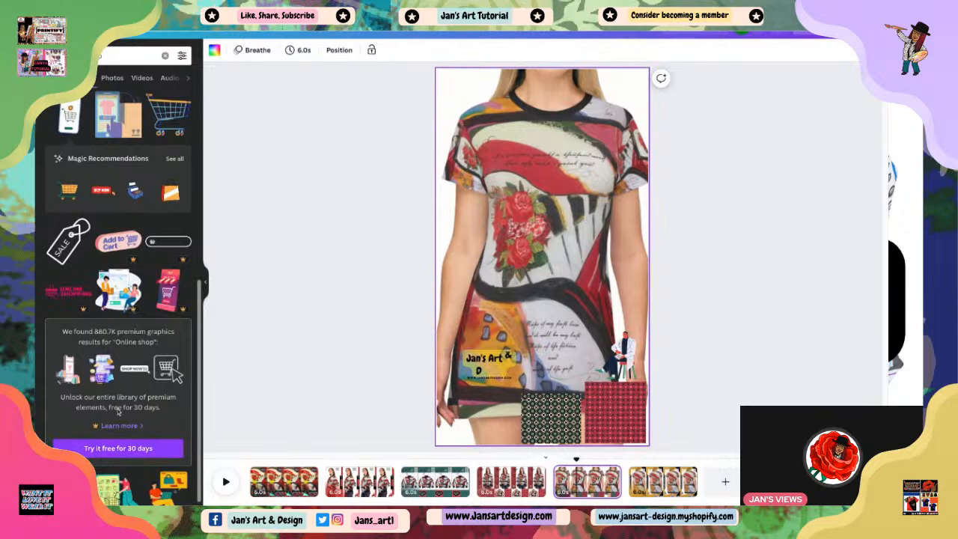
scroll(143, 487, down, 3)
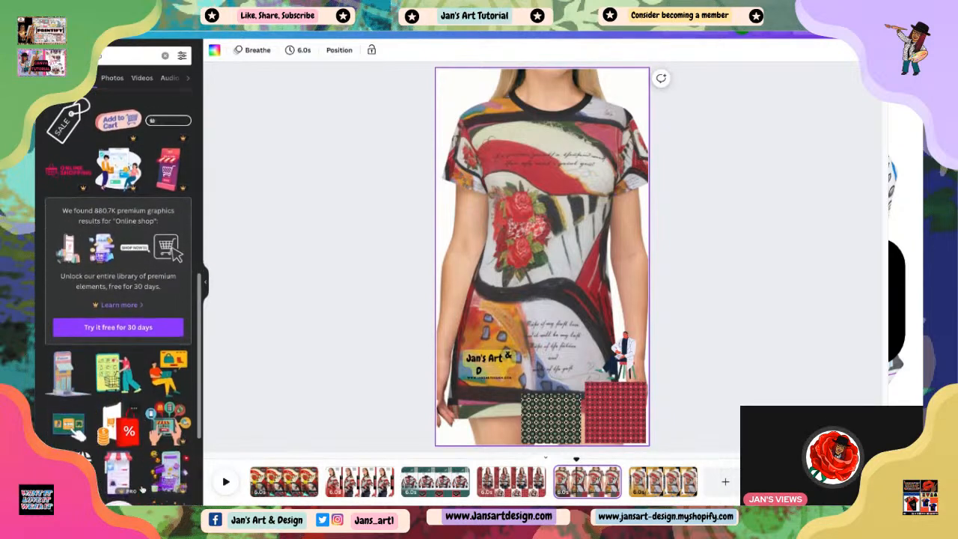
scroll(139, 479, down, 2)
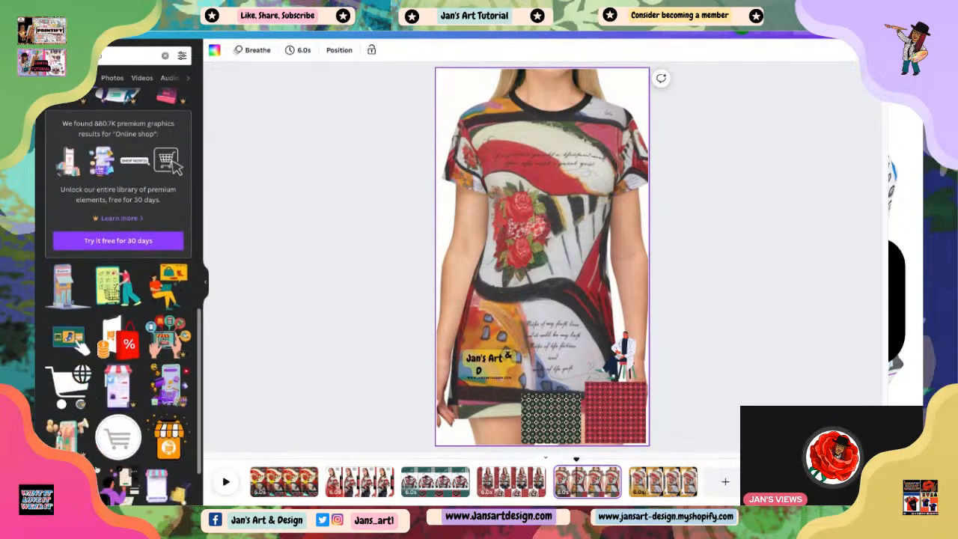
scroll(106, 464, down, 2)
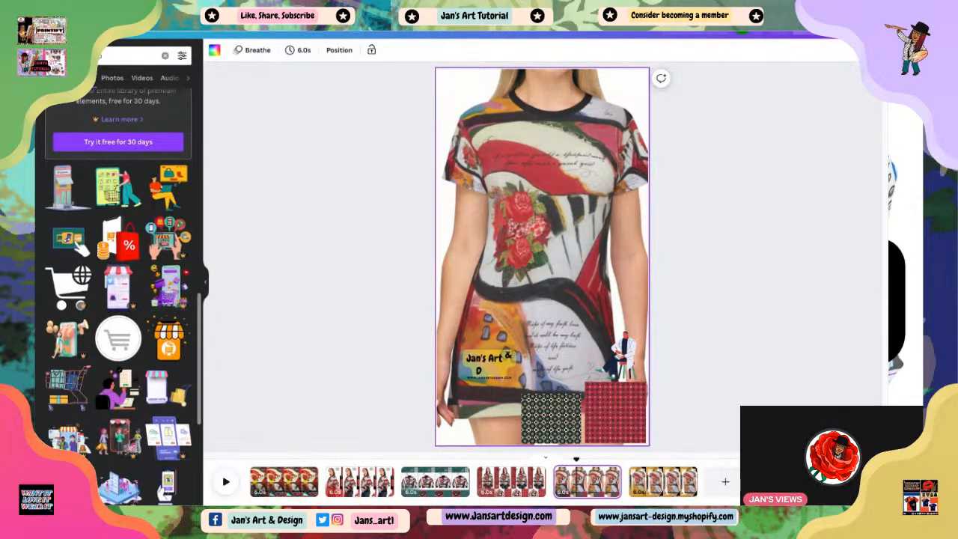
scroll(120, 299, down, 2)
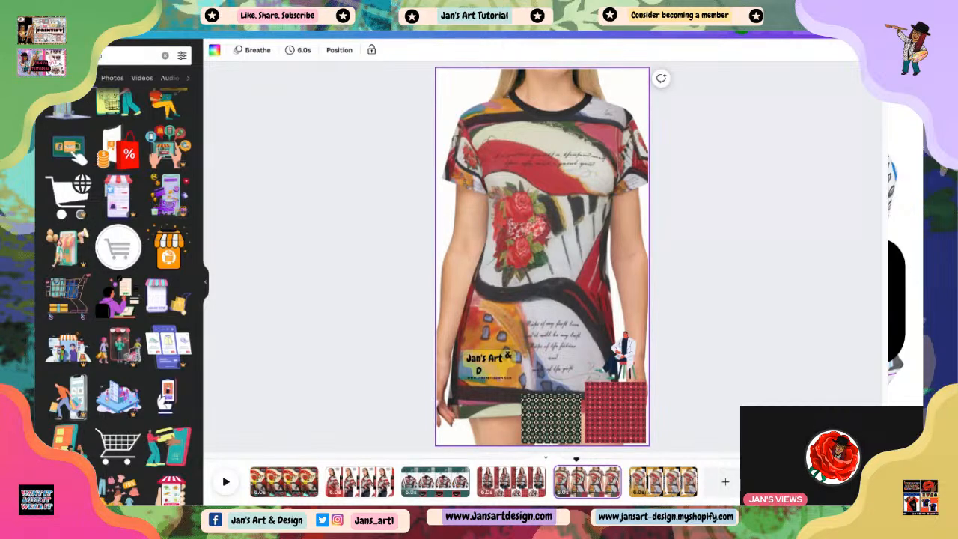
scroll(145, 319, down, 4)
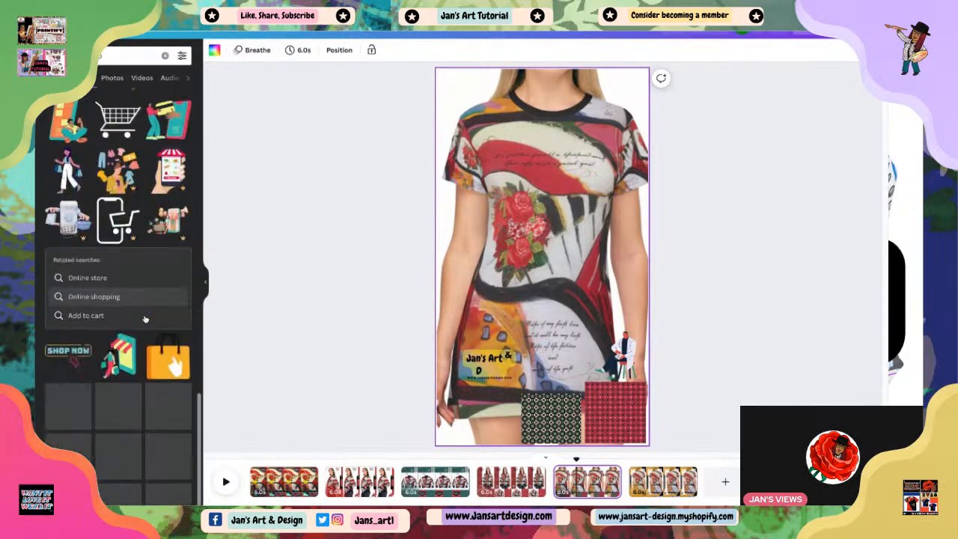
click(66, 354)
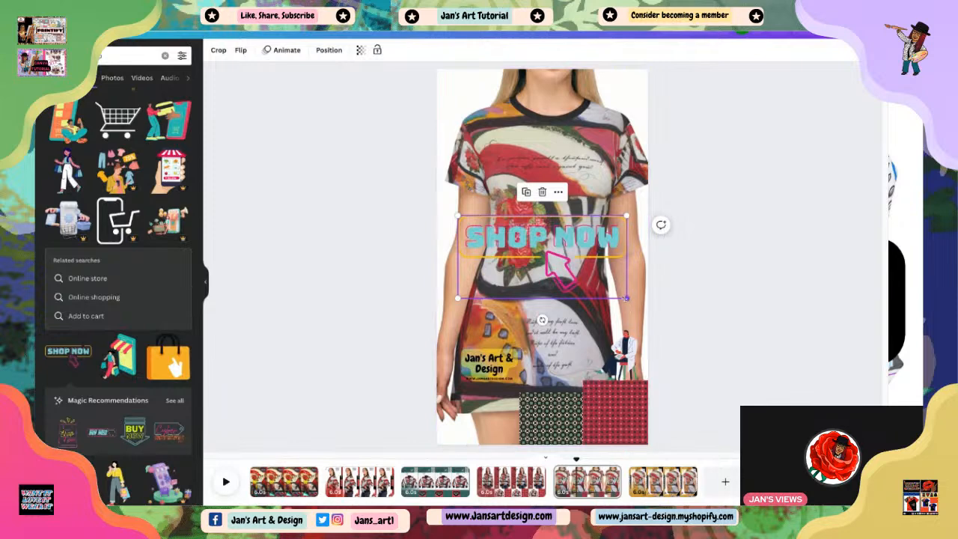
drag(626, 299, 595, 282)
drag(510, 249, 515, 151)
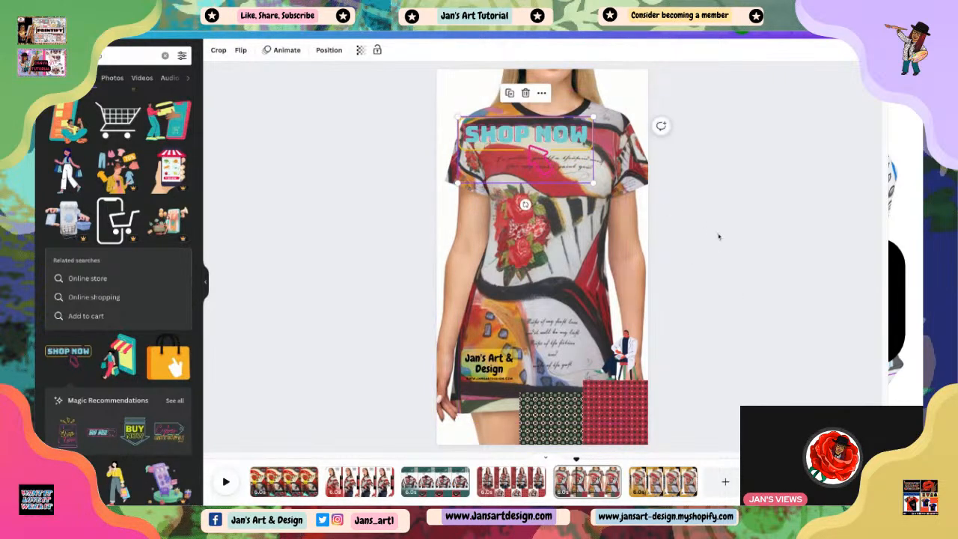
click(716, 258)
Move the SHOP NOW graphic down onto the green and red patterned squares.
click(507, 138)
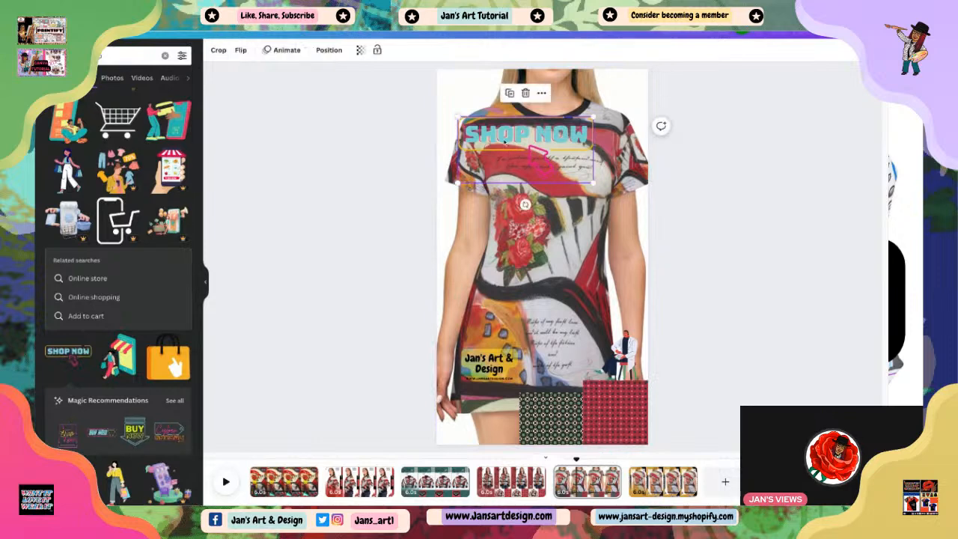
key(Delete)
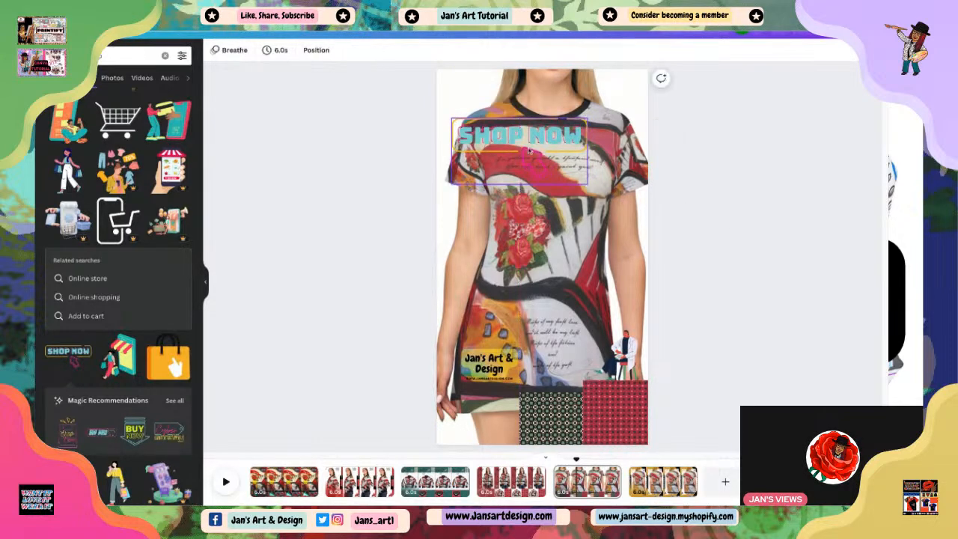
key(ctrl+z)
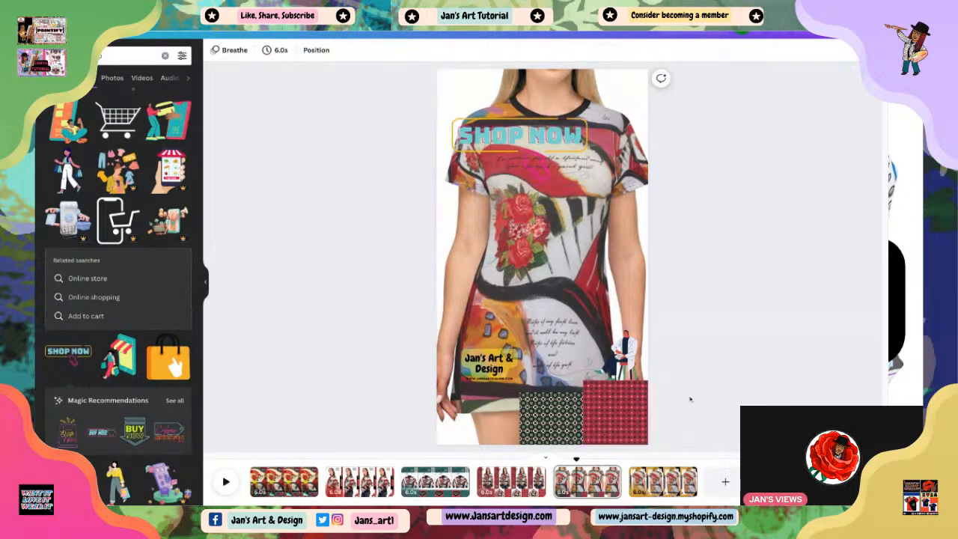
key(ctrl+z)
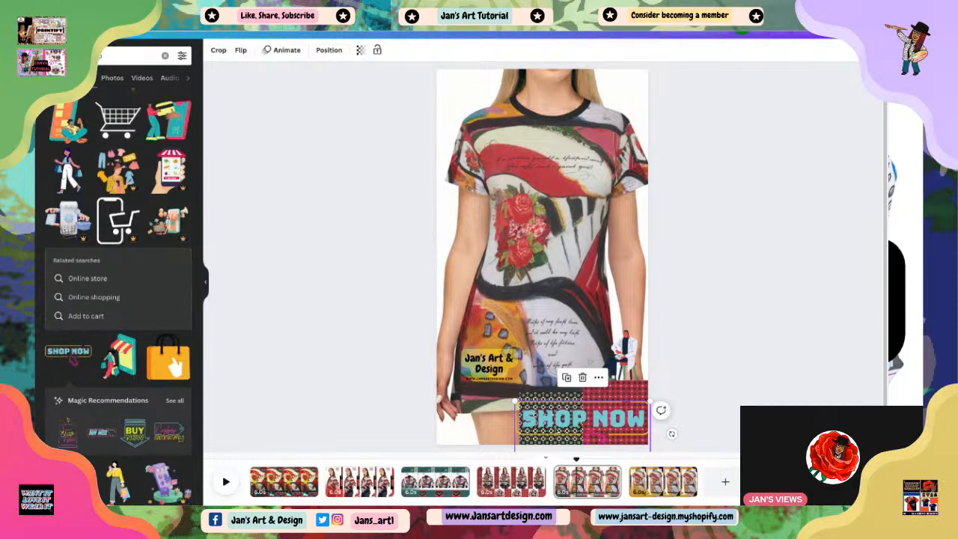
Shrink the SHOP NOW graphic on the T-shirt dress page and fit it centrally across the green and red patterned squares.
drag(556, 438, 483, 171)
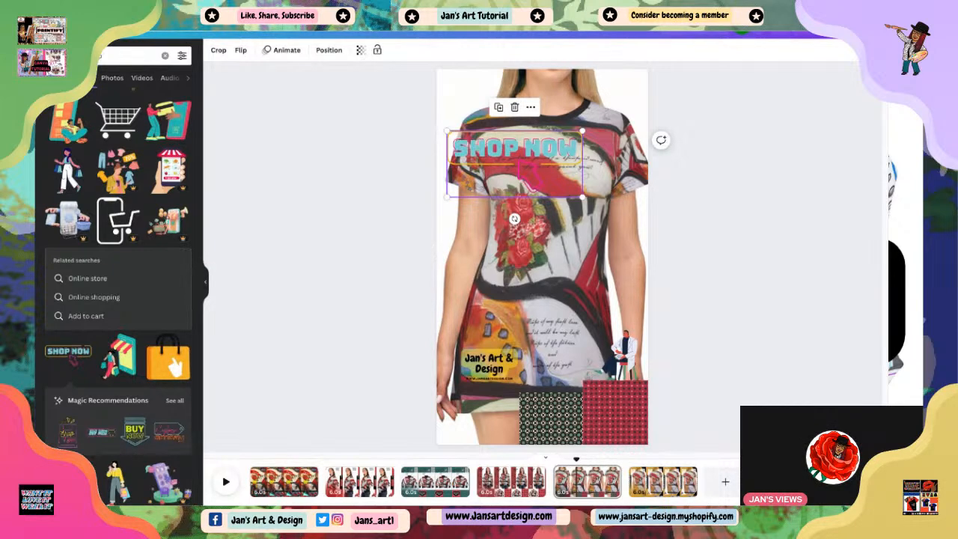
drag(528, 174, 594, 429)
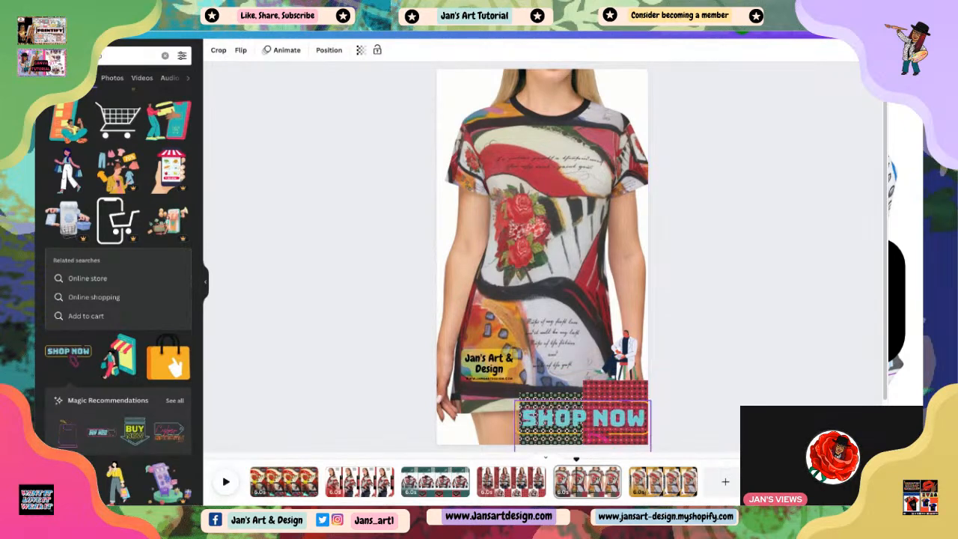
drag(514, 401, 530, 408)
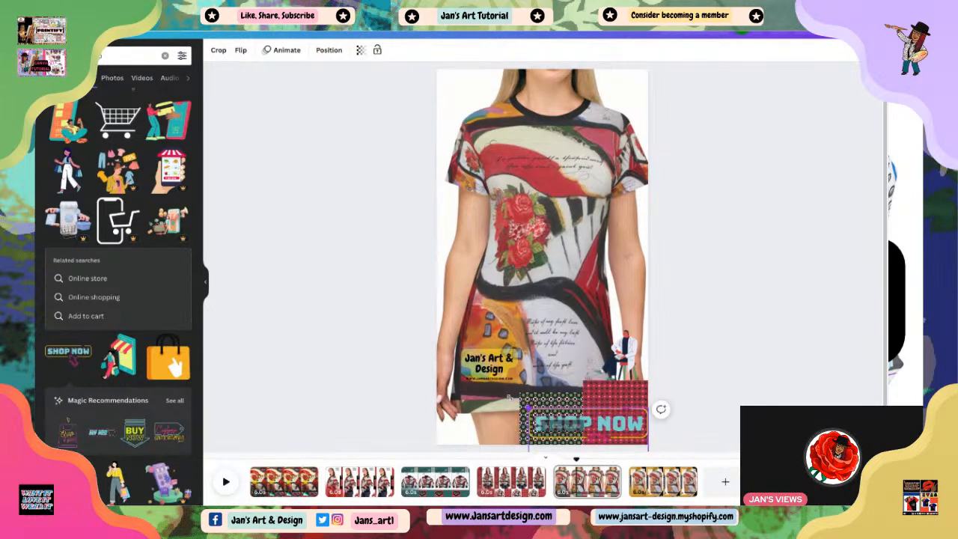
mouse_move(599, 426)
mouse_down()
mouse_move(595, 419)
mouse_move(602, 421)
mouse_up()
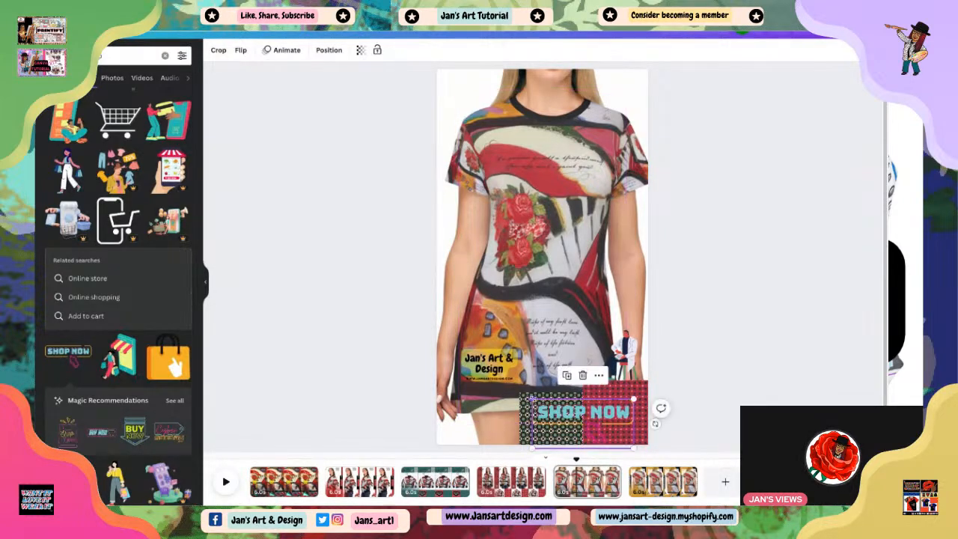
drag(534, 400, 537, 402)
drag(601, 422, 599, 418)
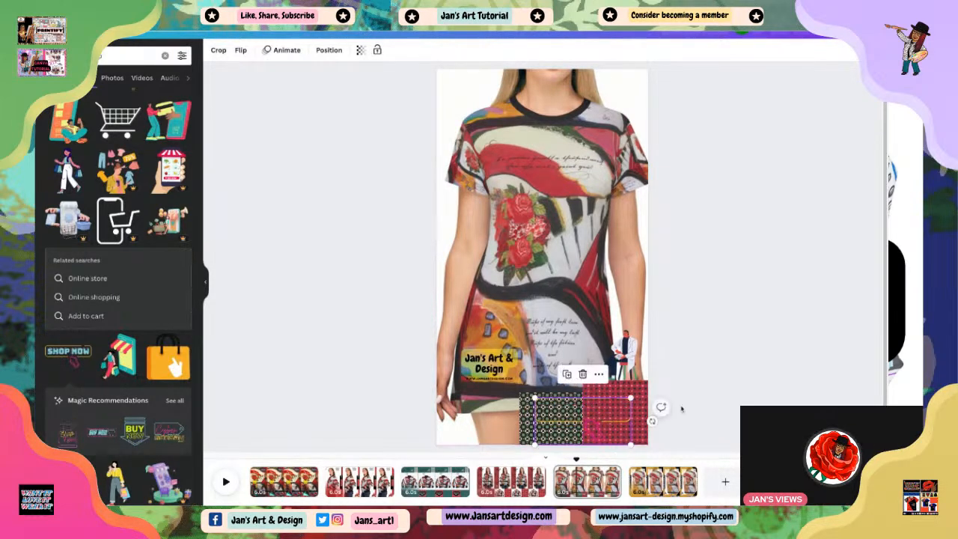
click(734, 359)
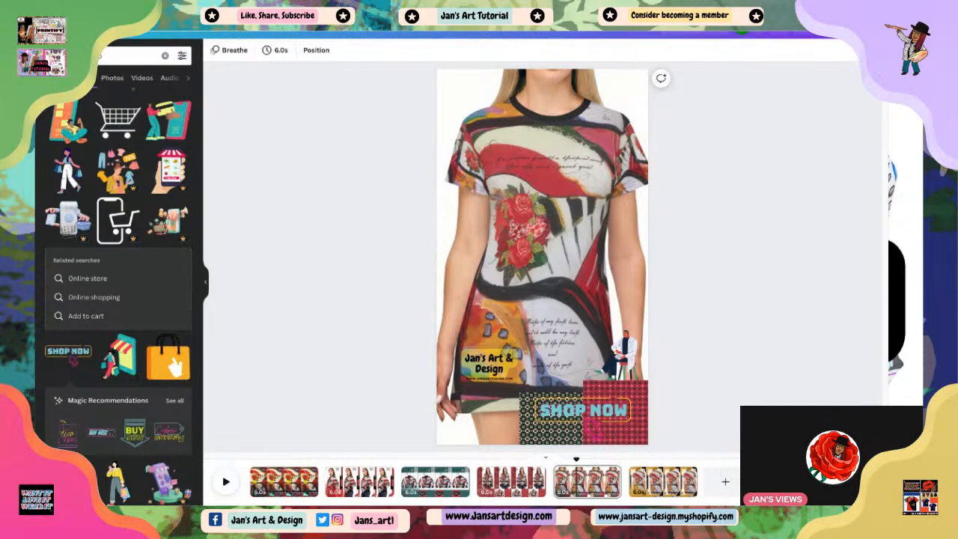
Add the graphic of the walking woman with a red shopping bag, shrink it and place it just above the Jan's Art & Design text.
scroll(105, 444, down, 5)
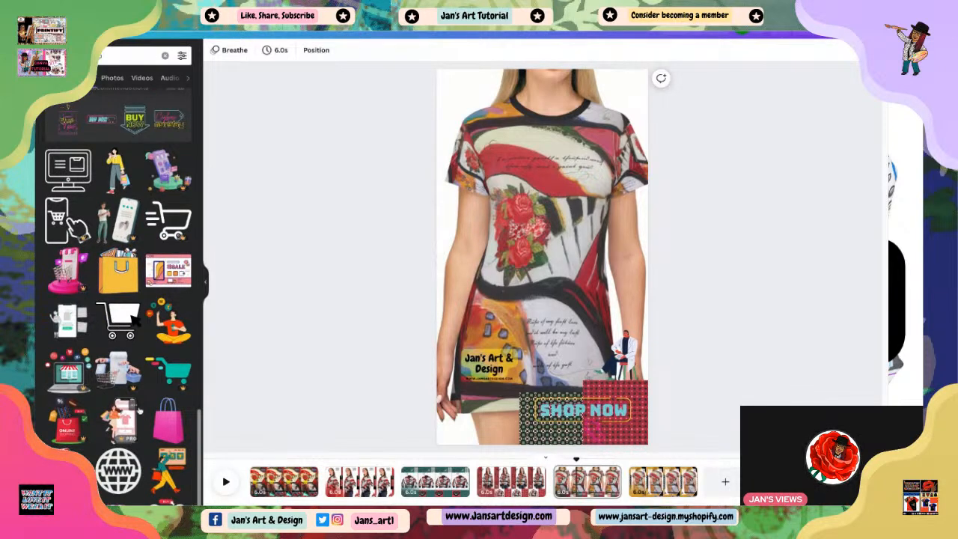
scroll(137, 402, down, 2)
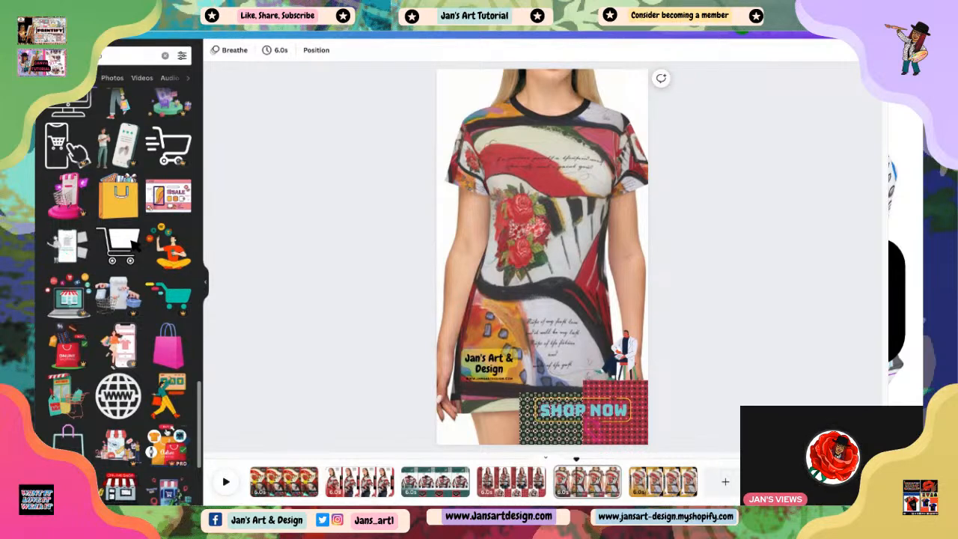
click(174, 406)
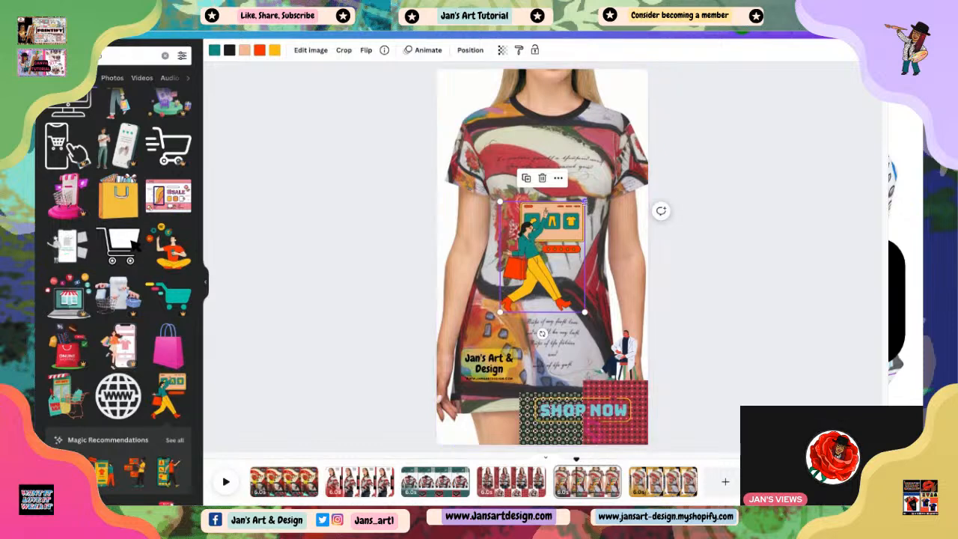
drag(585, 202, 495, 323)
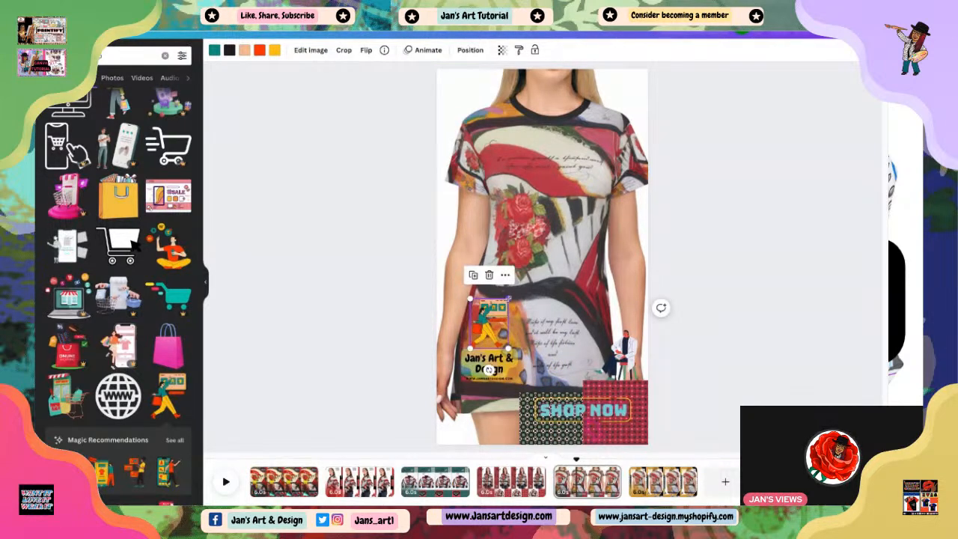
click(376, 307)
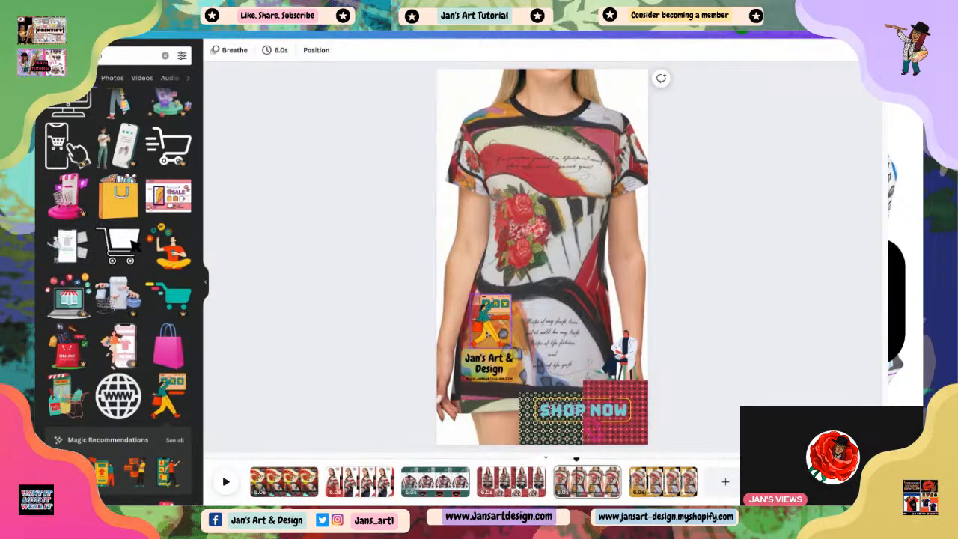
Move the walking woman graphic and the Jan's Art & Design text up to the page's upper-left corner, keeping the woman above the text.
drag(487, 334, 465, 129)
drag(490, 363, 468, 152)
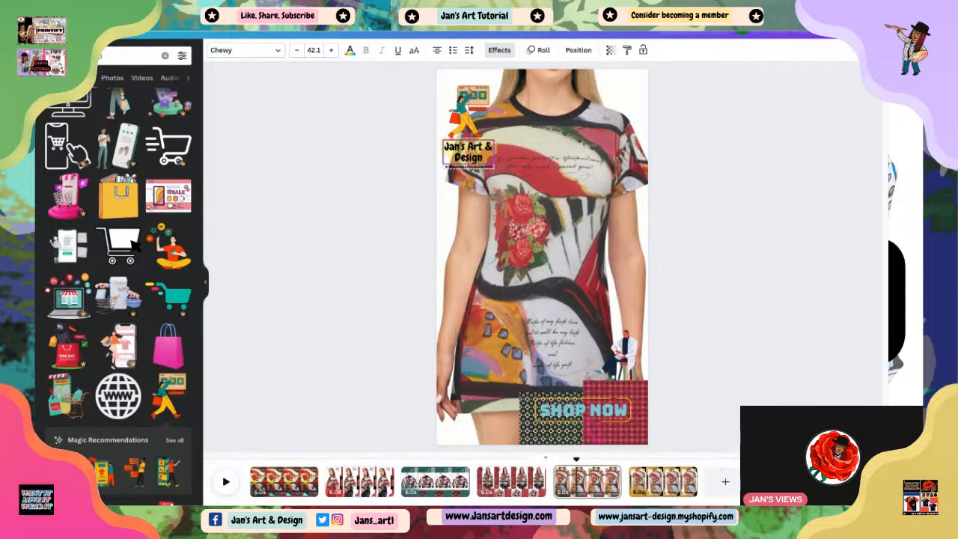
click(737, 277)
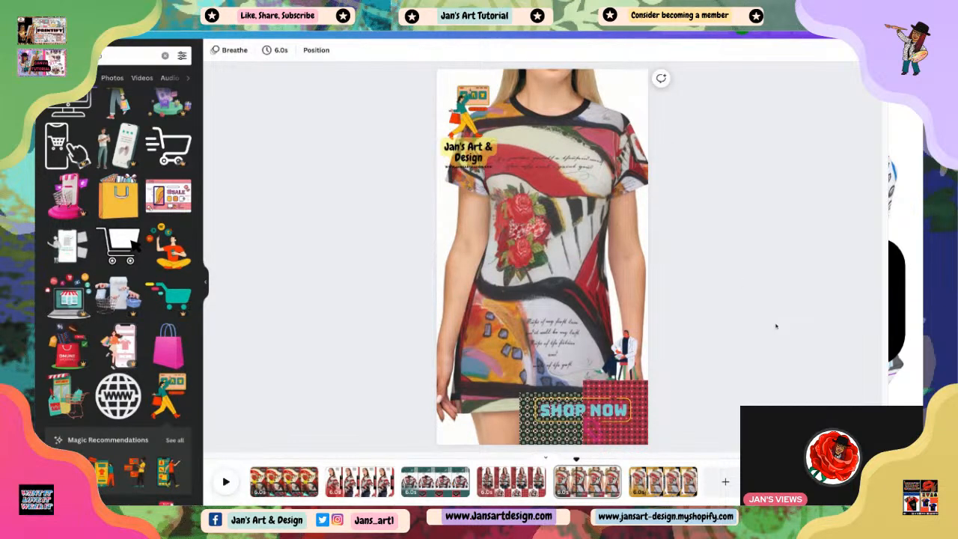
Nudge the Jan's Art & Design text and the walking woman graphic slightly right so the woman sits centred above the text.
click(457, 156)
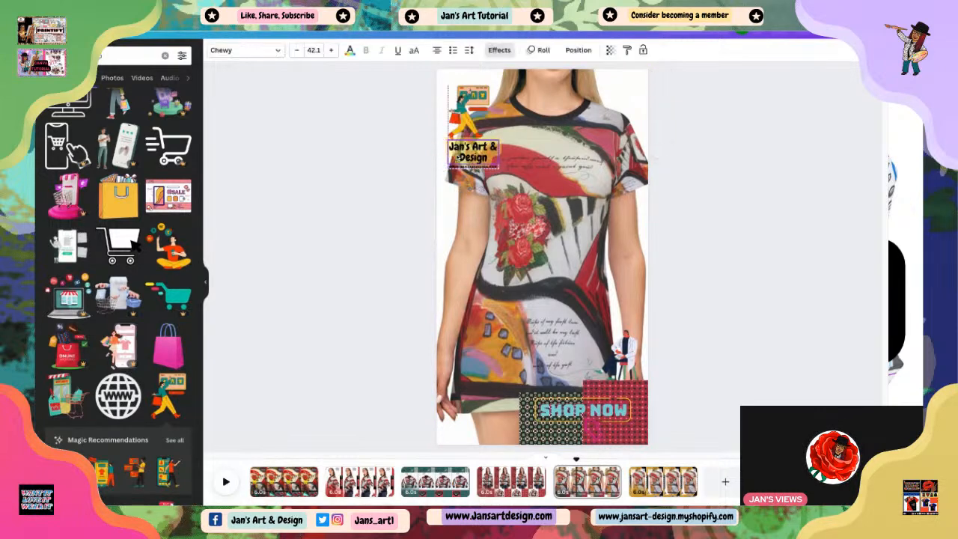
click(469, 95)
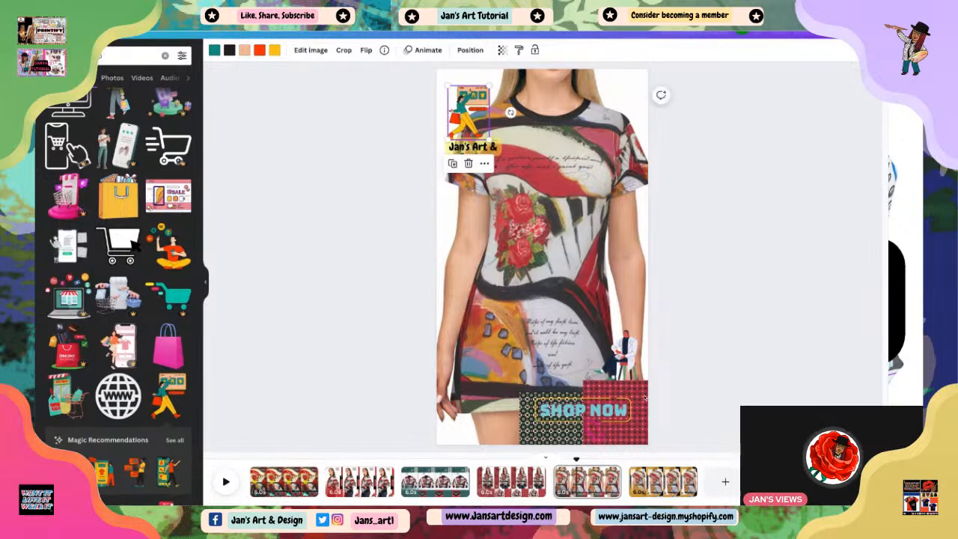
click(355, 200)
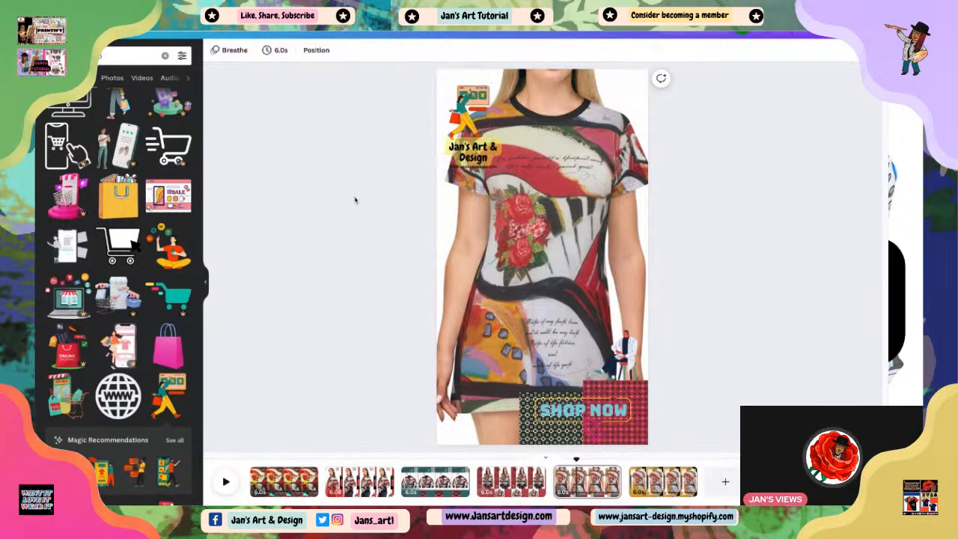
click(465, 128)
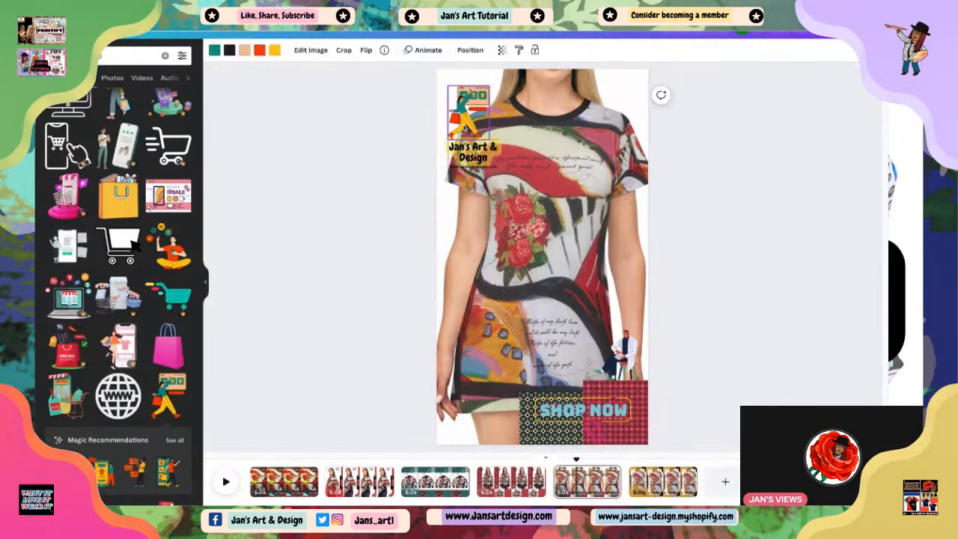
drag(465, 127, 469, 130)
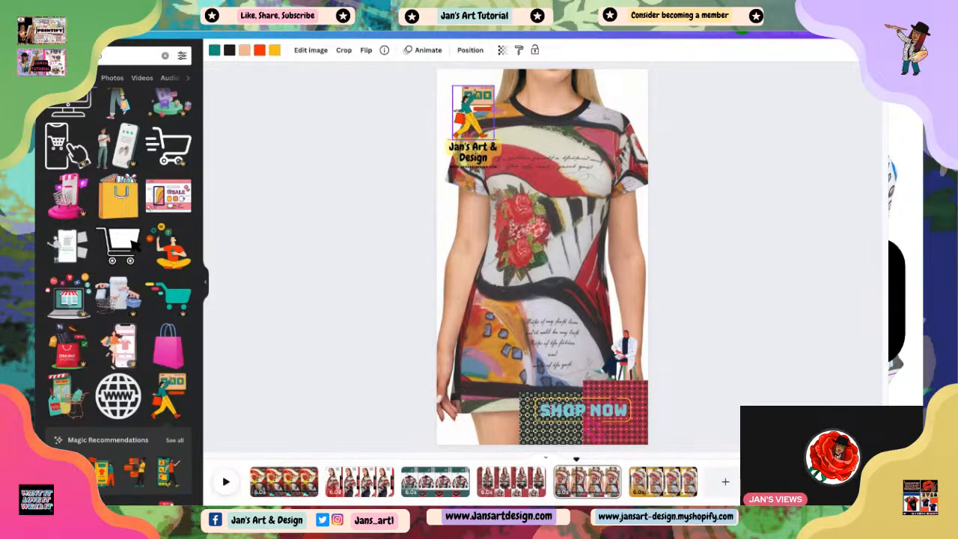
click(369, 185)
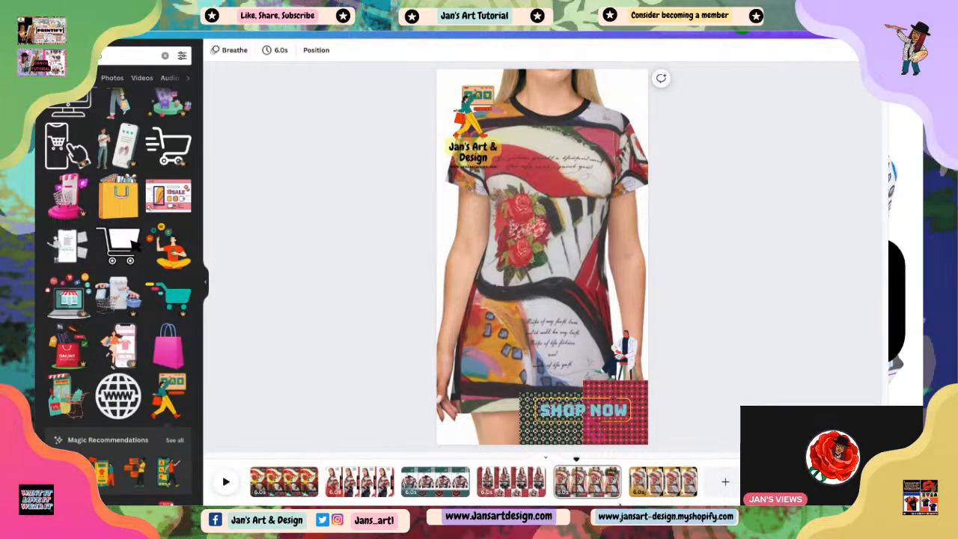
From the full recommended graphics, add the person beside a phone showing dresses to the Mini Skirt page, shrunk into its lower-right corner.
click(174, 442)
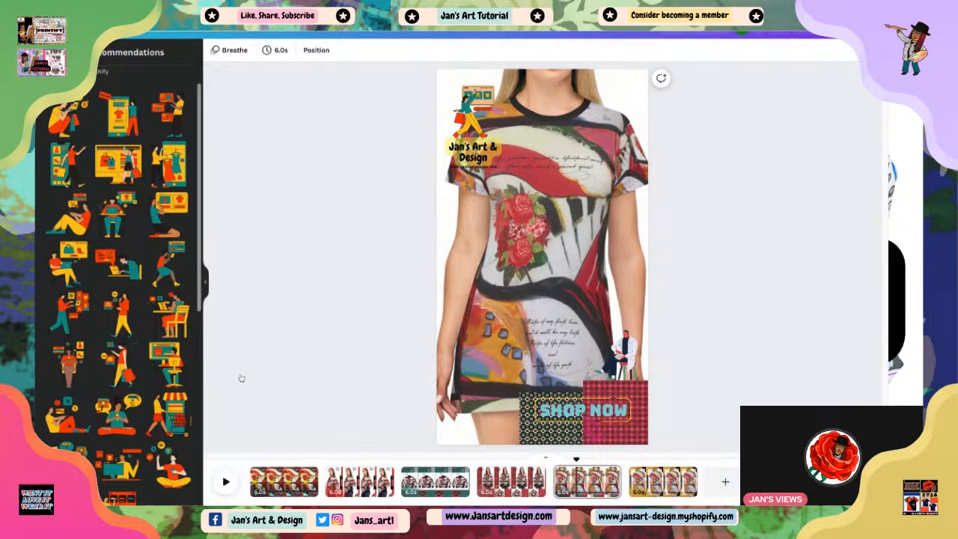
click(663, 481)
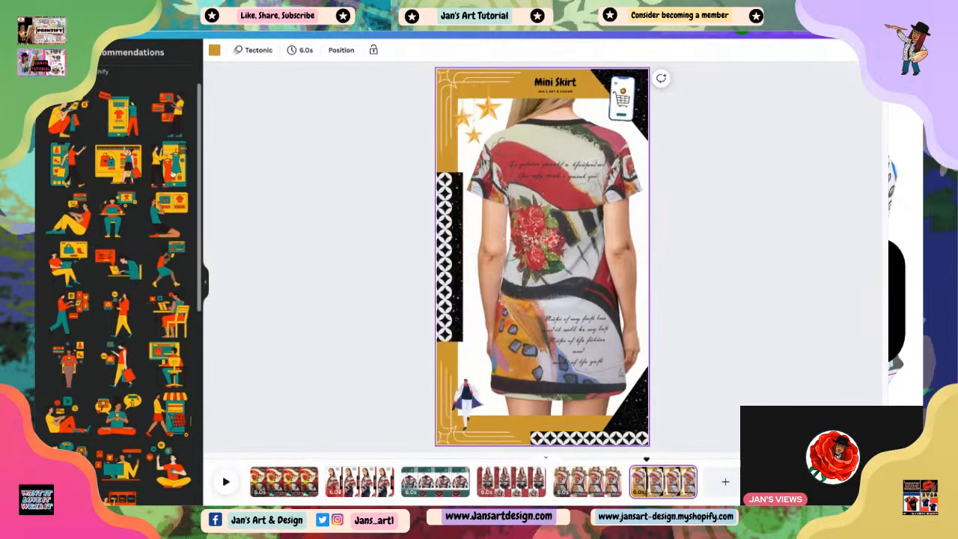
click(171, 168)
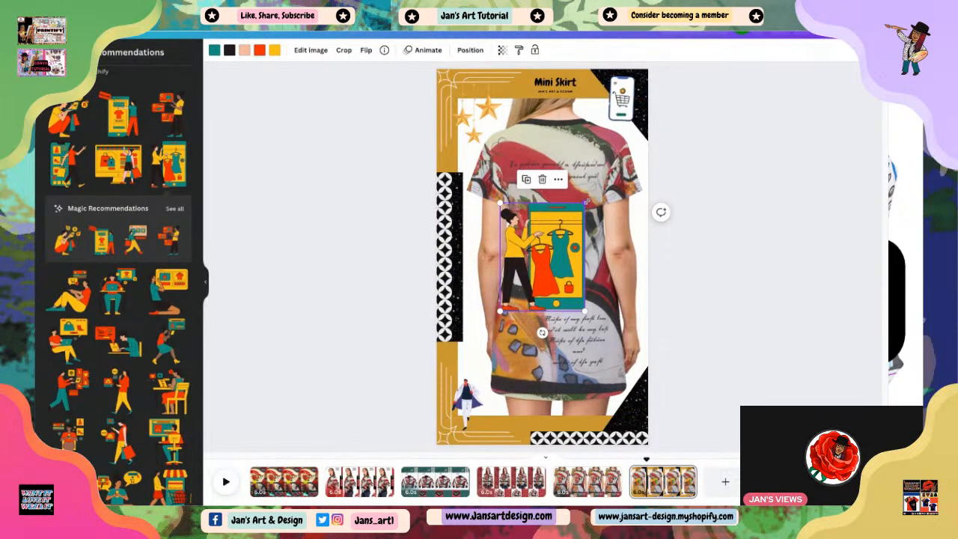
drag(585, 203, 619, 401)
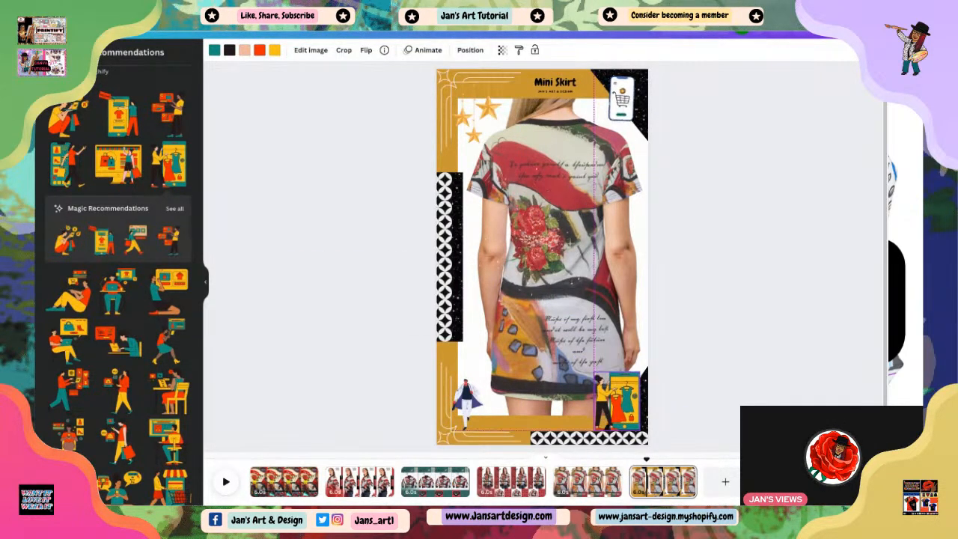
click(732, 393)
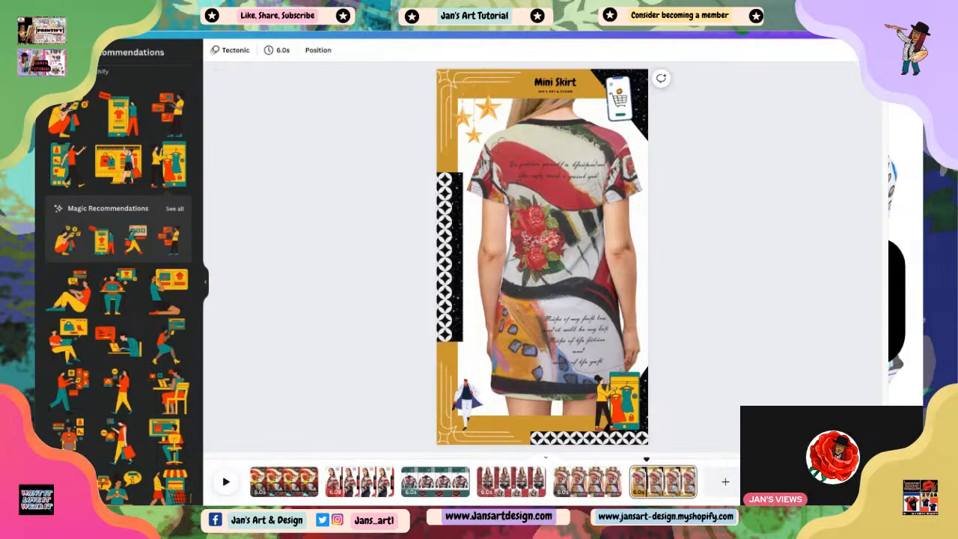
Add the recommended graphic of a person on a yellow chair with a laptop to the Abstract Art page, shrunk onto the red circle-patterned square.
click(587, 482)
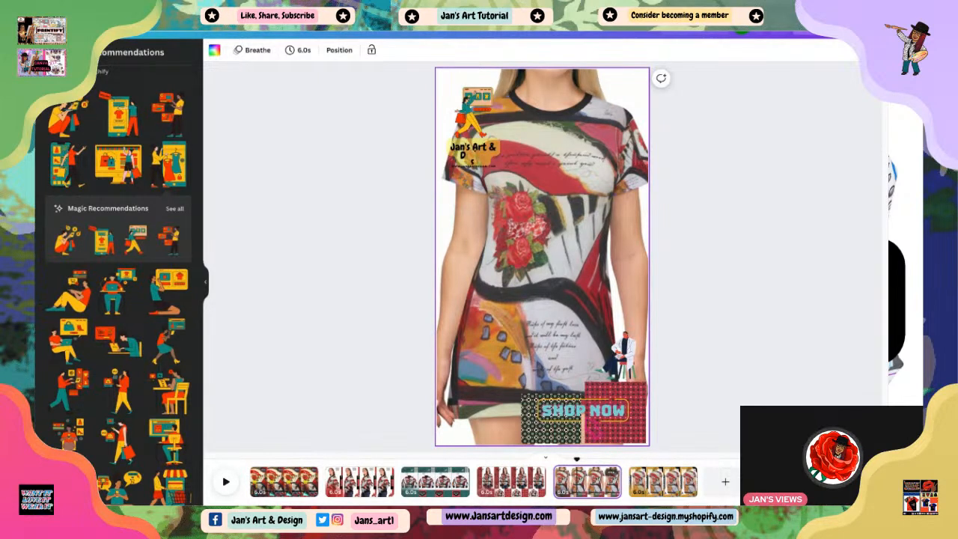
click(511, 482)
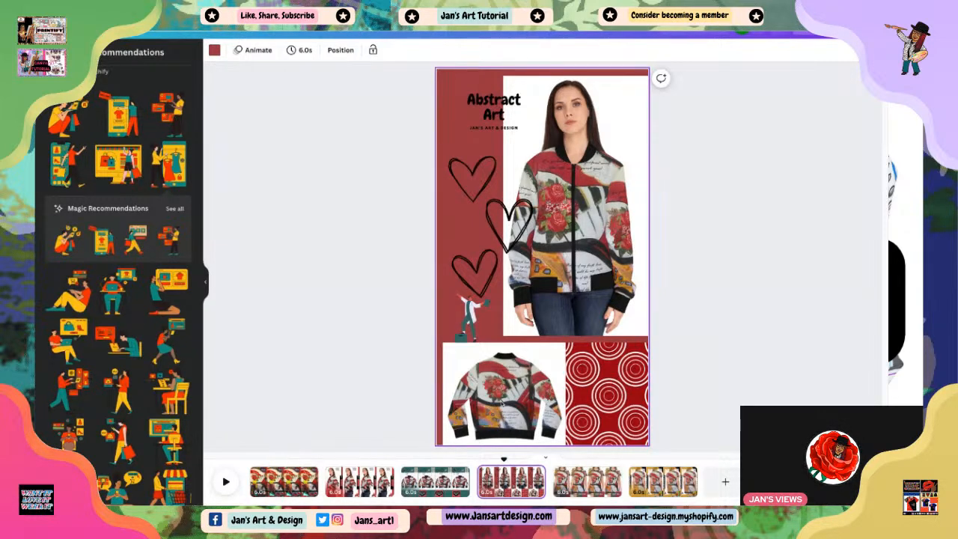
scroll(113, 430, down, 4)
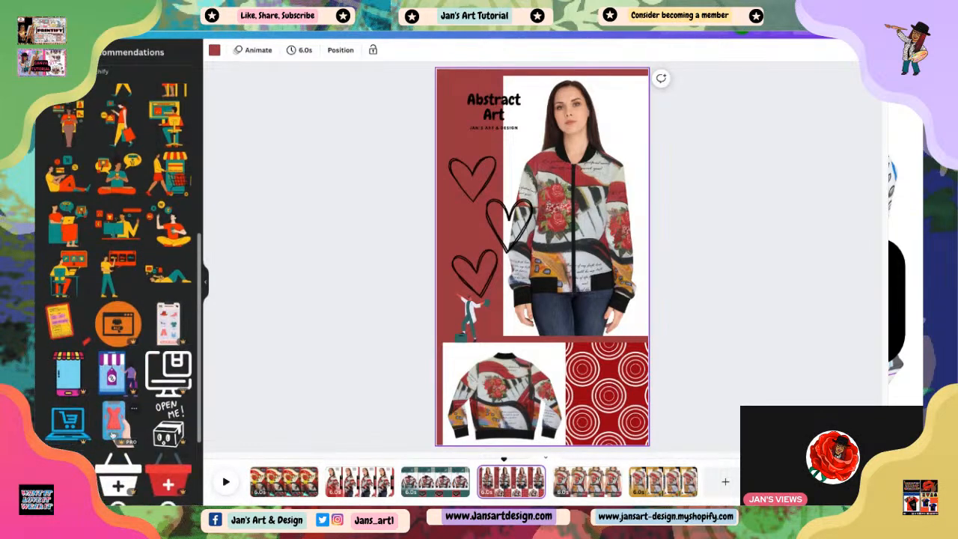
scroll(117, 430, down, 2)
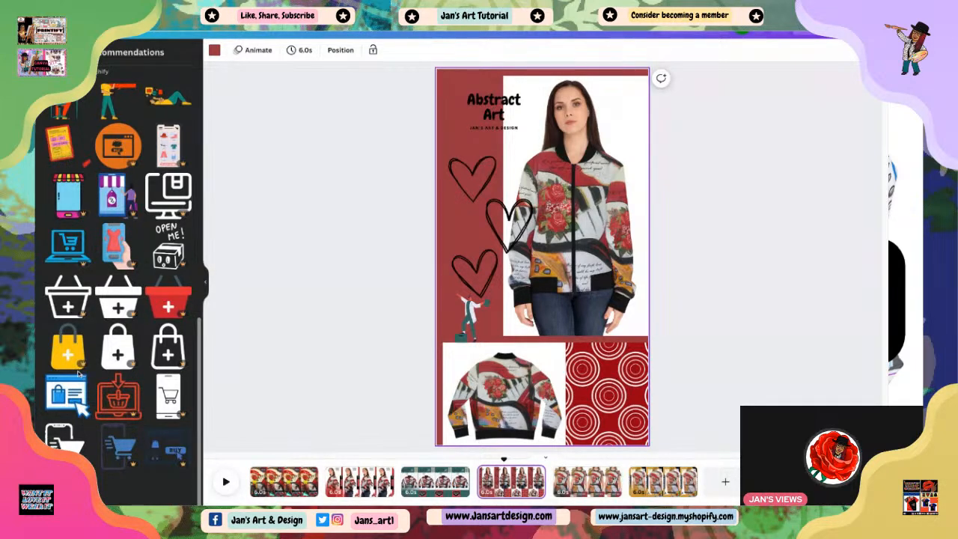
scroll(110, 182, up, 4)
scroll(107, 273, up, 1)
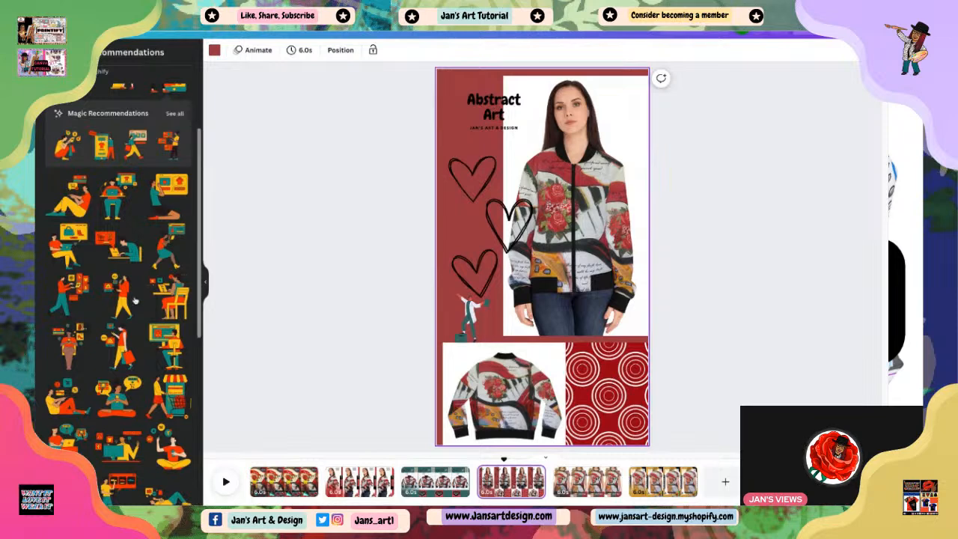
click(167, 298)
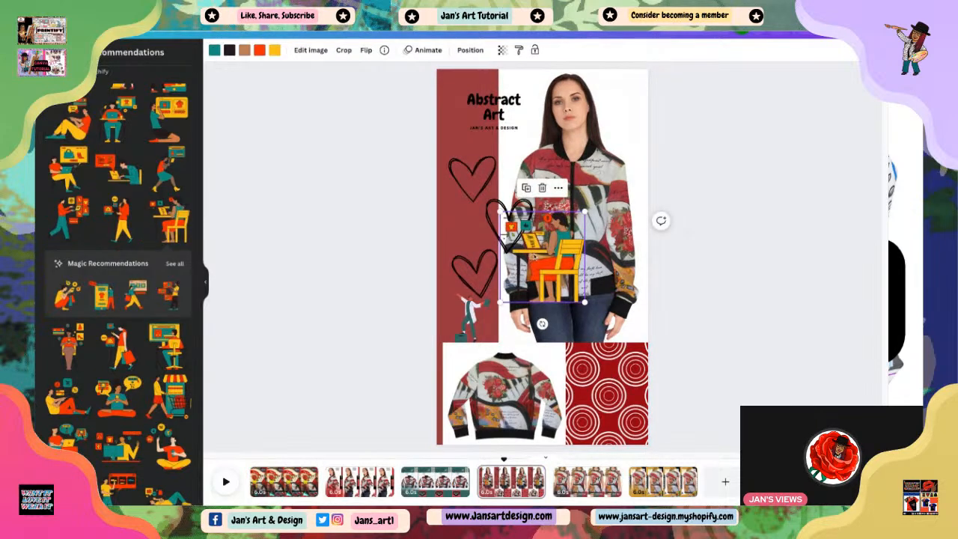
drag(538, 257, 605, 407)
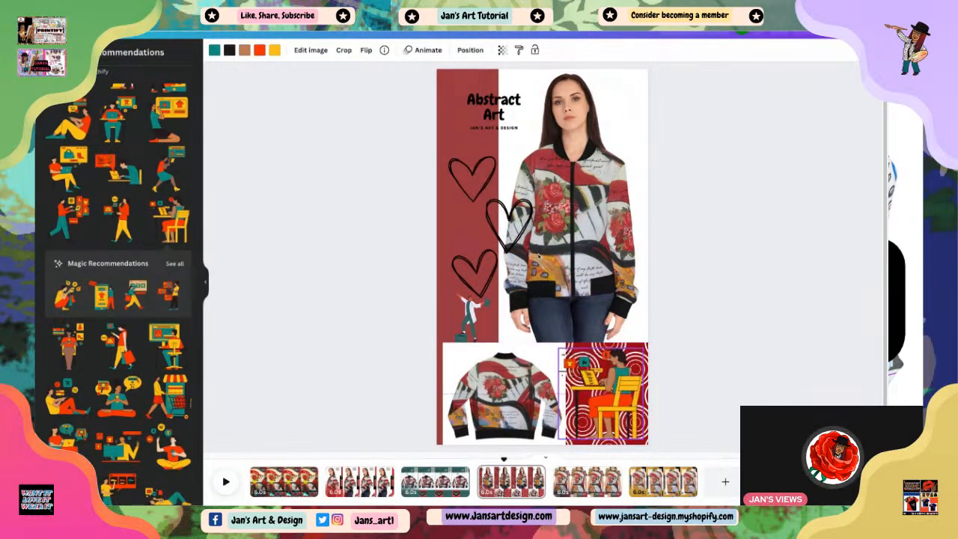
drag(665, 394, 608, 404)
click(724, 393)
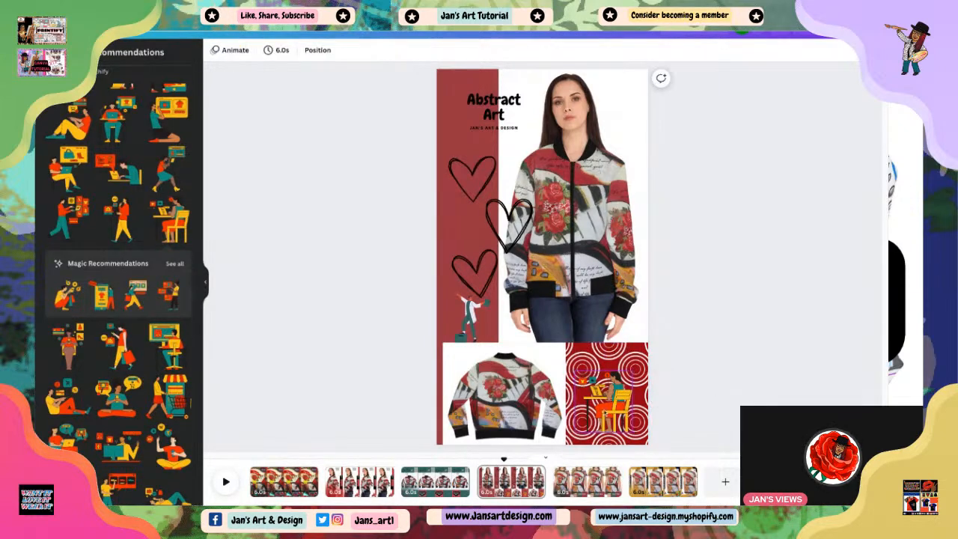
Fine-tune the seated laptop graphic's position so it sits centred on the red circle-patterned square.
click(608, 393)
click(710, 390)
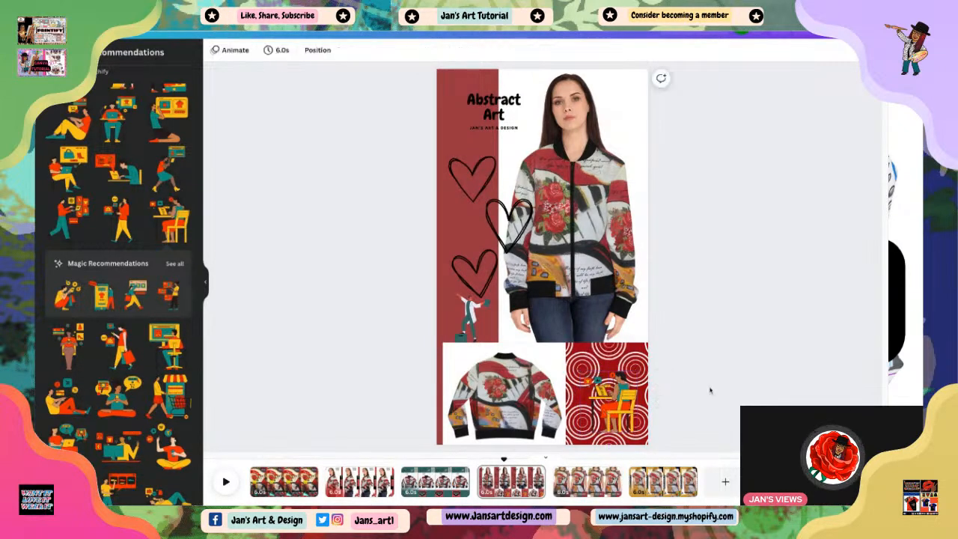
click(608, 396)
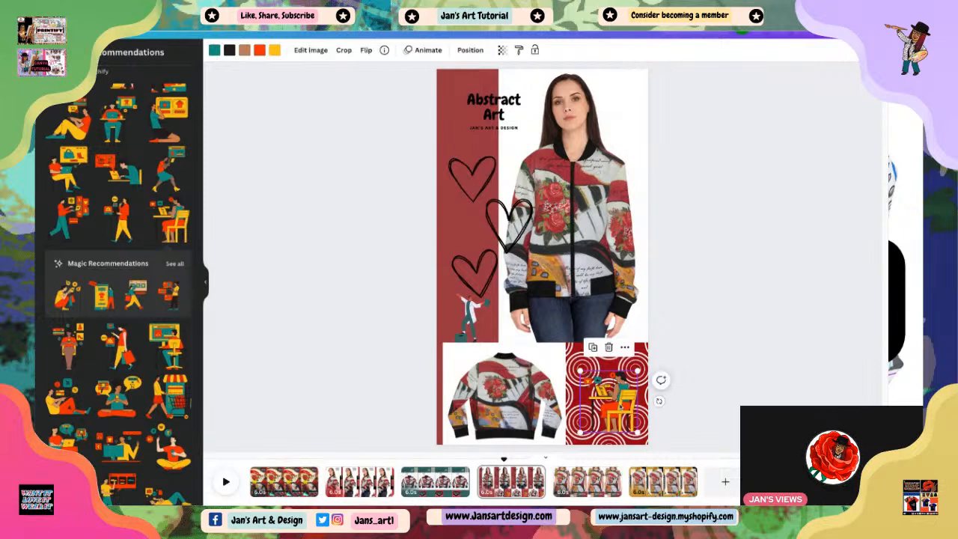
click(690, 397)
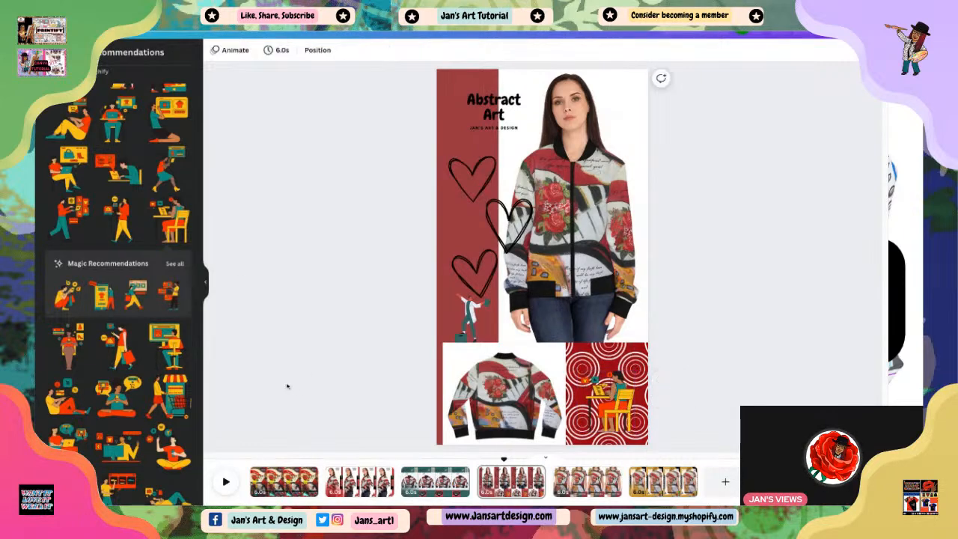
Shift the Abstract Art title and its small subtitle slightly up and to the left above the hearts.
drag(491, 121, 487, 112)
click(332, 212)
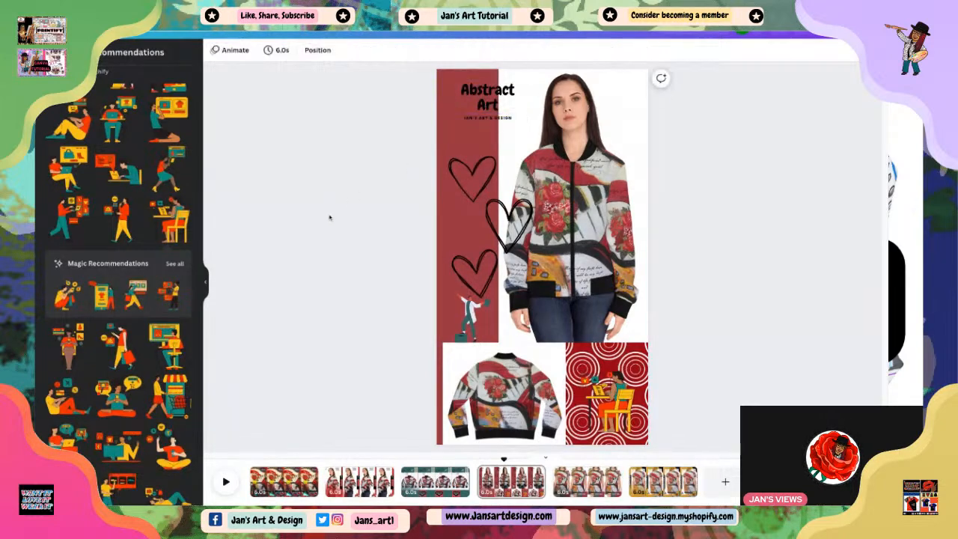
Look through the recommended shopping graphics and the jacket, Shop Now and Mini Skirt pages for another graphic to place.
scroll(131, 405, down, 10)
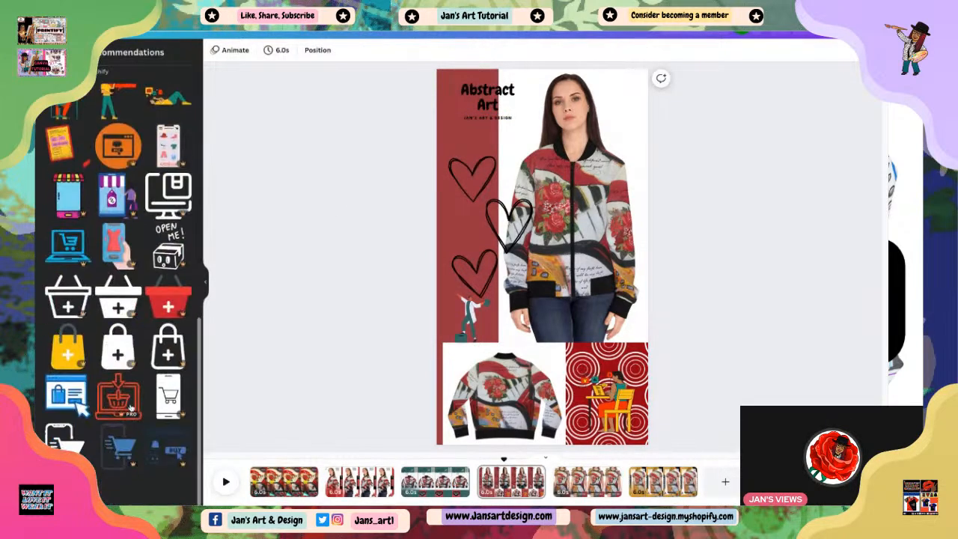
scroll(134, 408, up, 10)
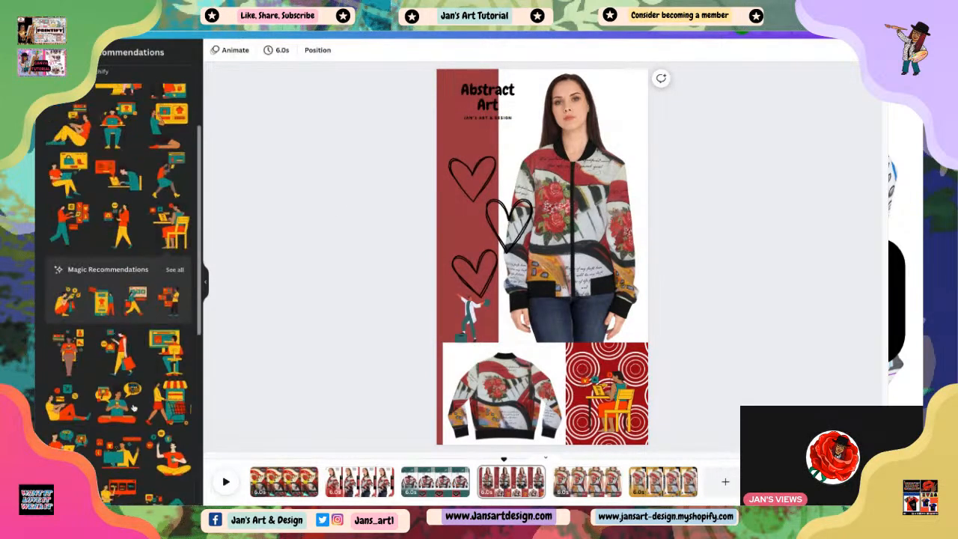
scroll(134, 408, down, 10)
scroll(134, 406, up, 10)
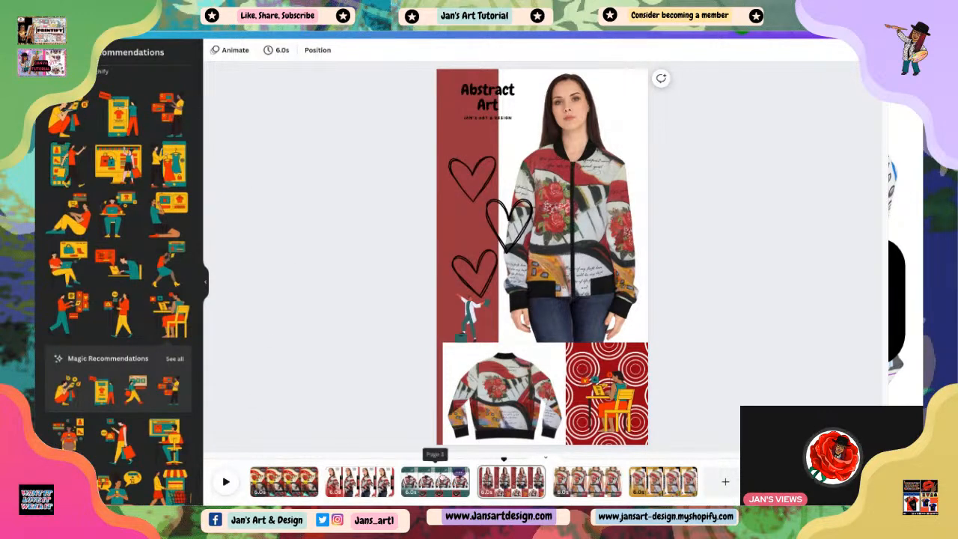
click(441, 481)
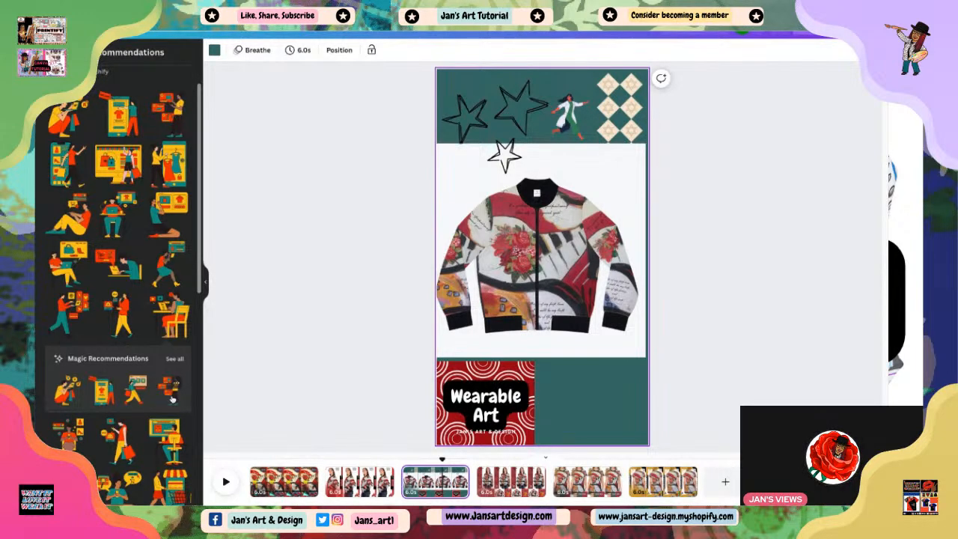
click(587, 482)
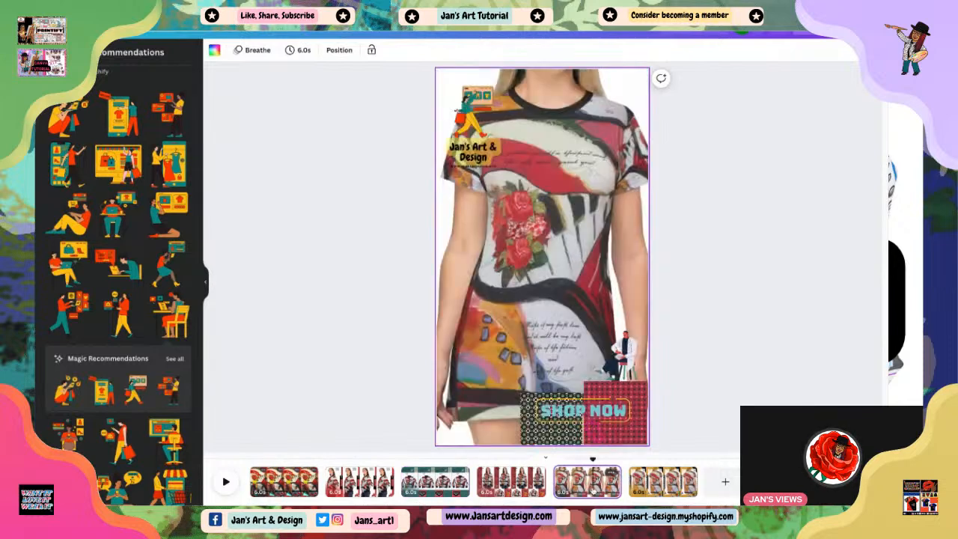
click(663, 482)
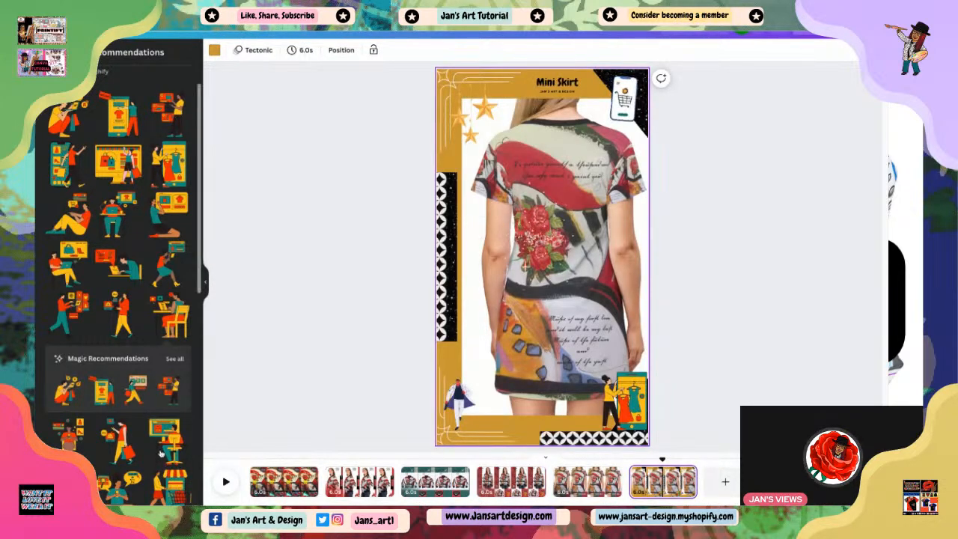
click(174, 383)
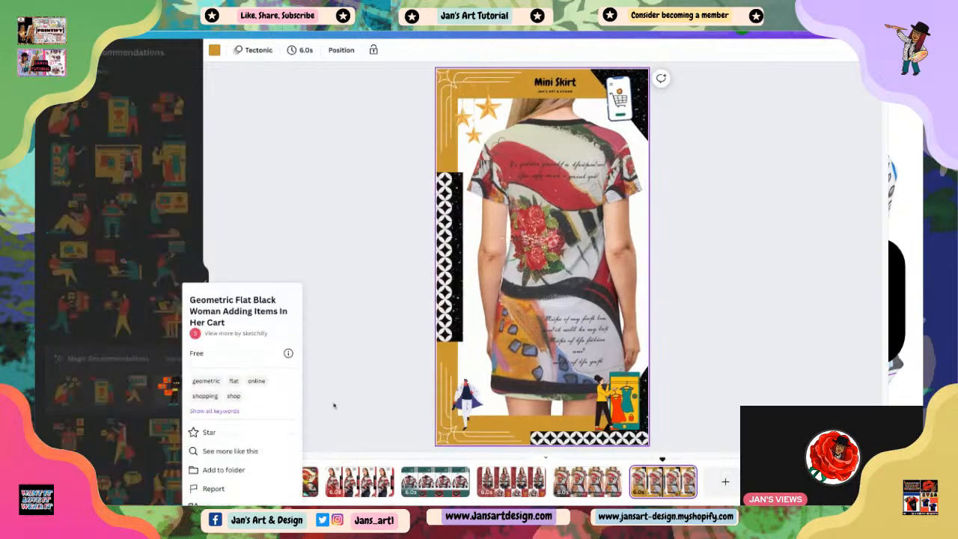
click(283, 199)
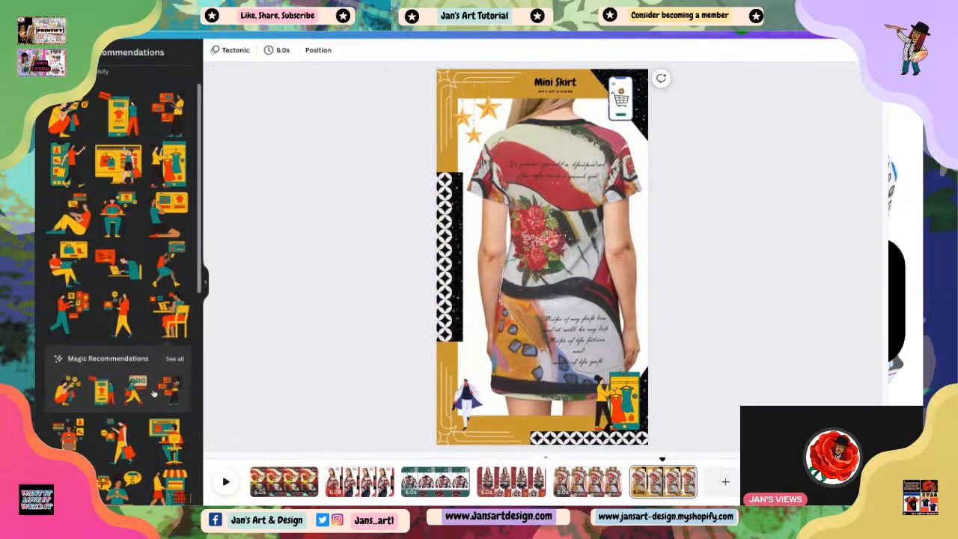
click(171, 359)
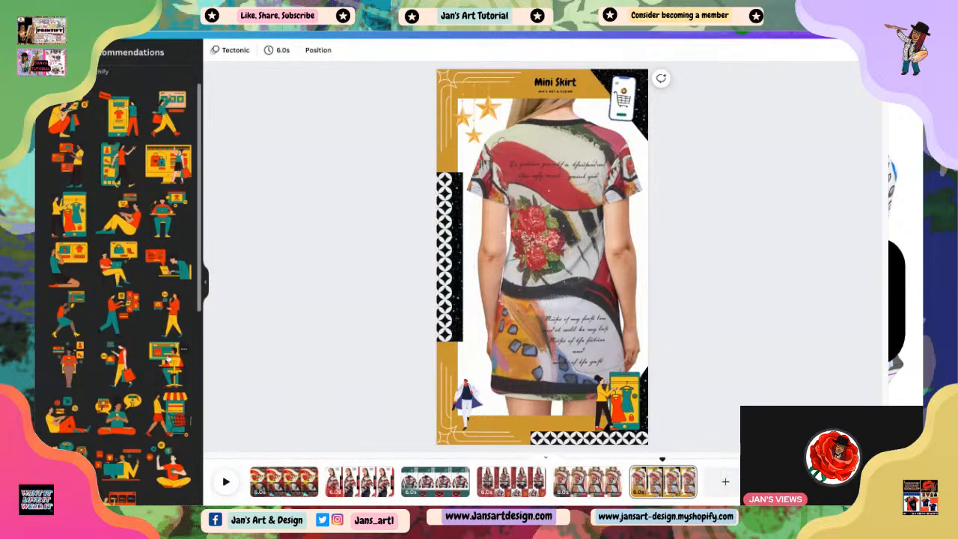
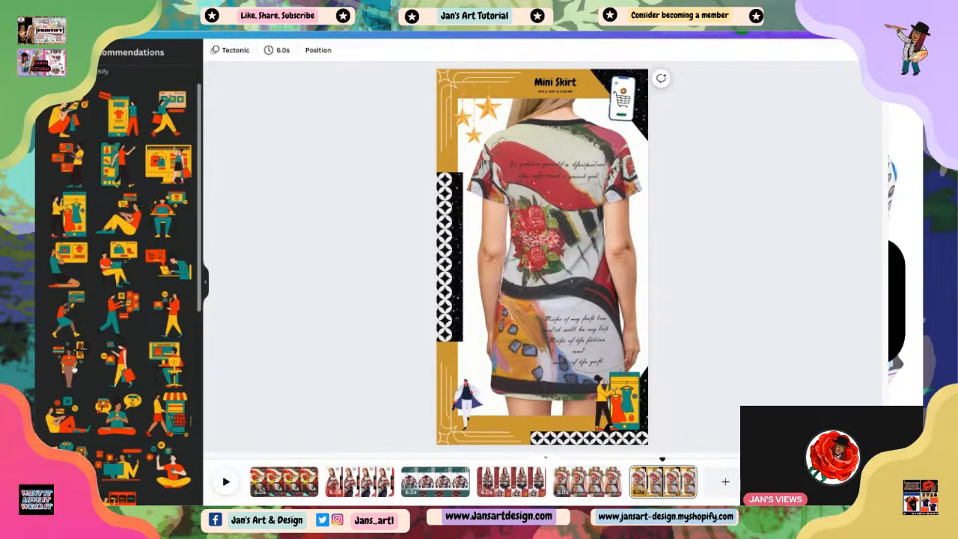
Try the graphic of a seated woman with shopping icons, shrunk beside the Mini Skirt page's patterned strip, and delete it.
click(81, 347)
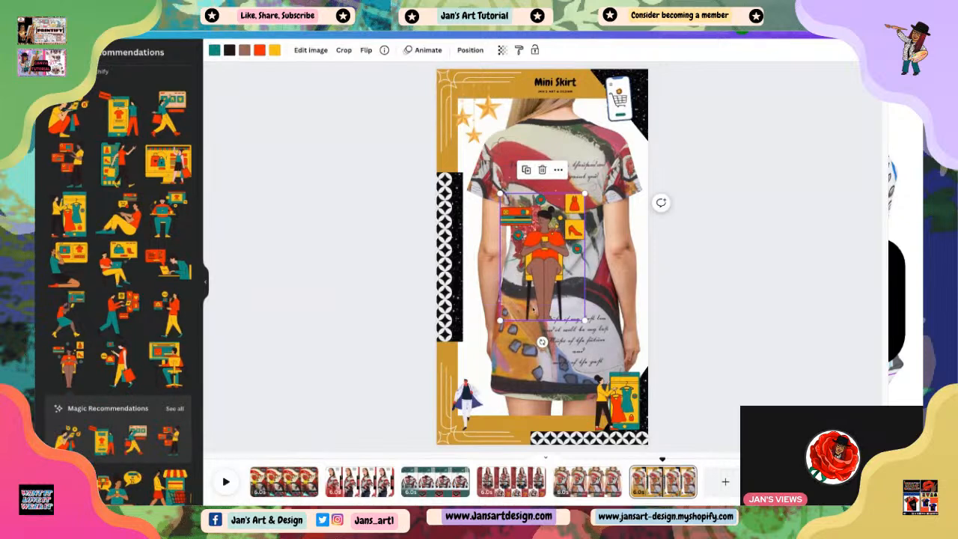
drag(546, 298, 464, 286)
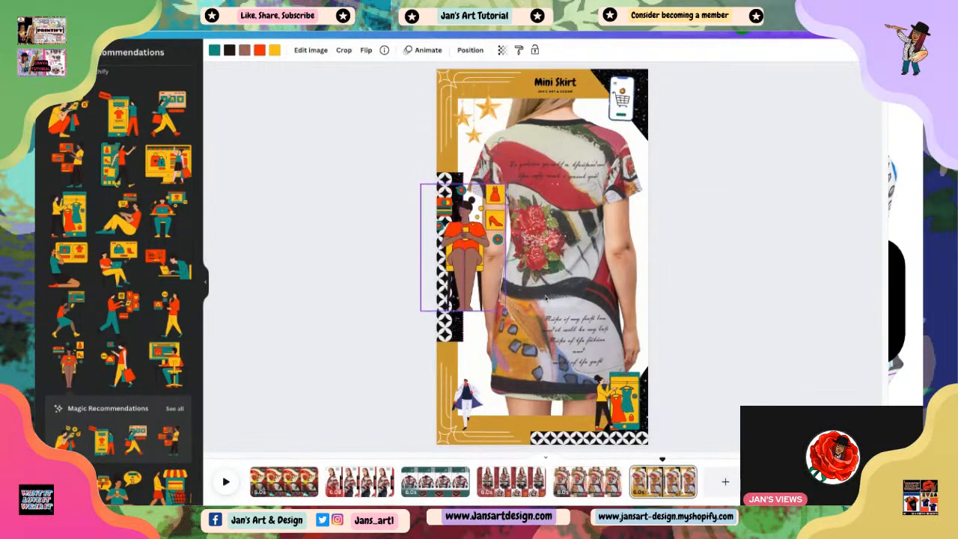
drag(506, 313, 507, 271)
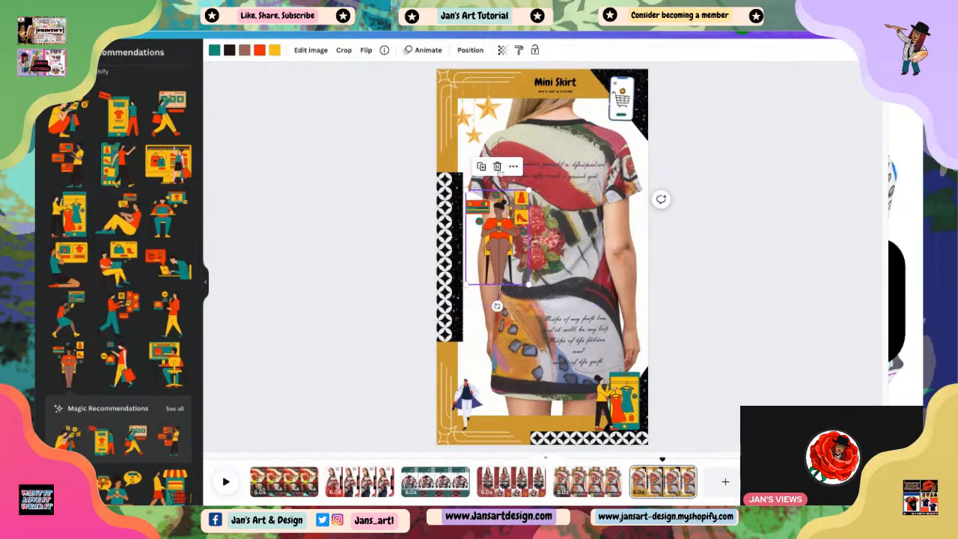
click(497, 166)
Compare the free space on the Abstract Art, Wearable Art, Shop Now and Mini Skirt pages with the remaining recommended graphics.
click(511, 481)
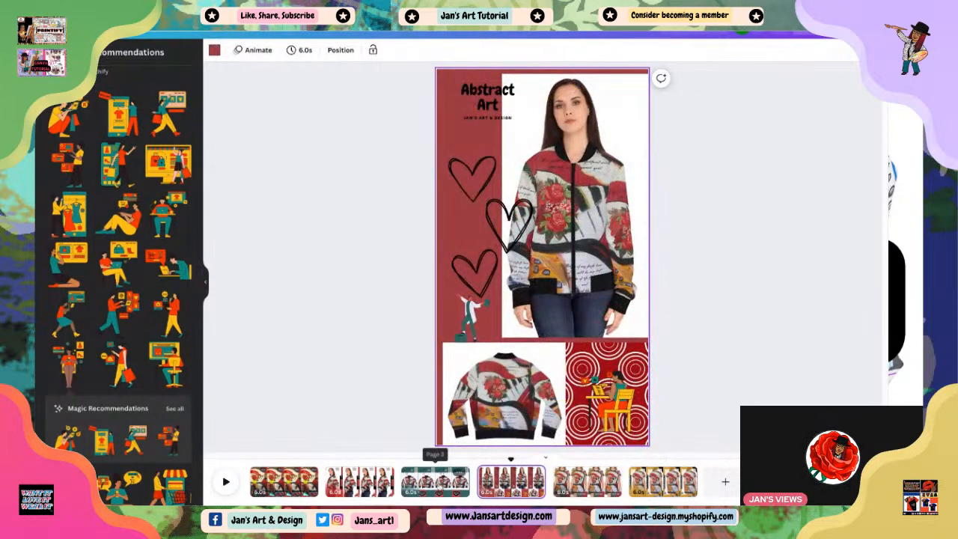
click(435, 481)
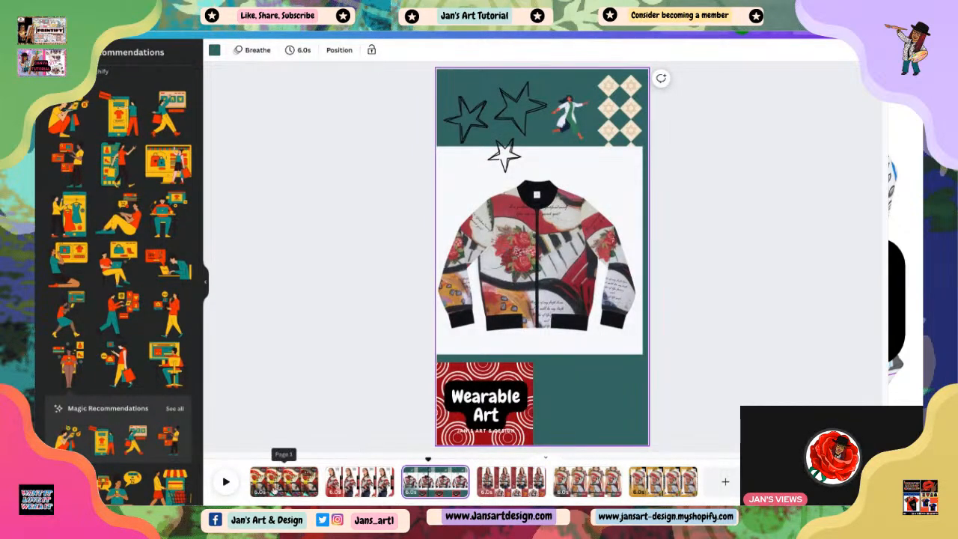
scroll(112, 491, down, 2)
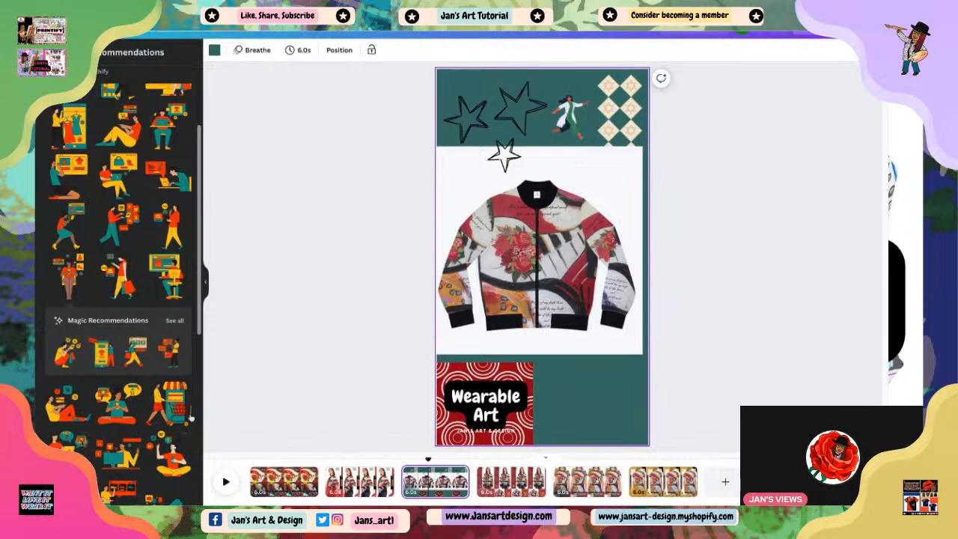
scroll(156, 464, down, 2)
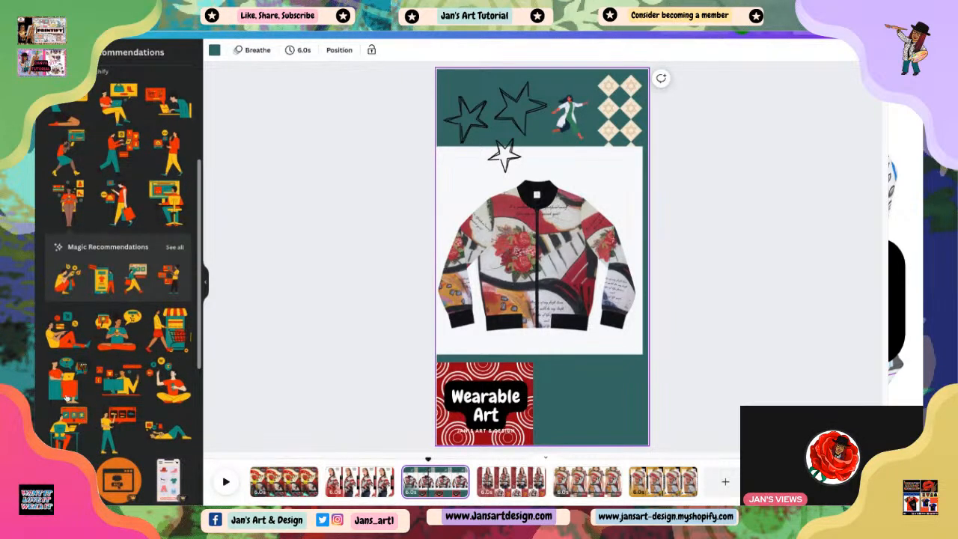
click(566, 487)
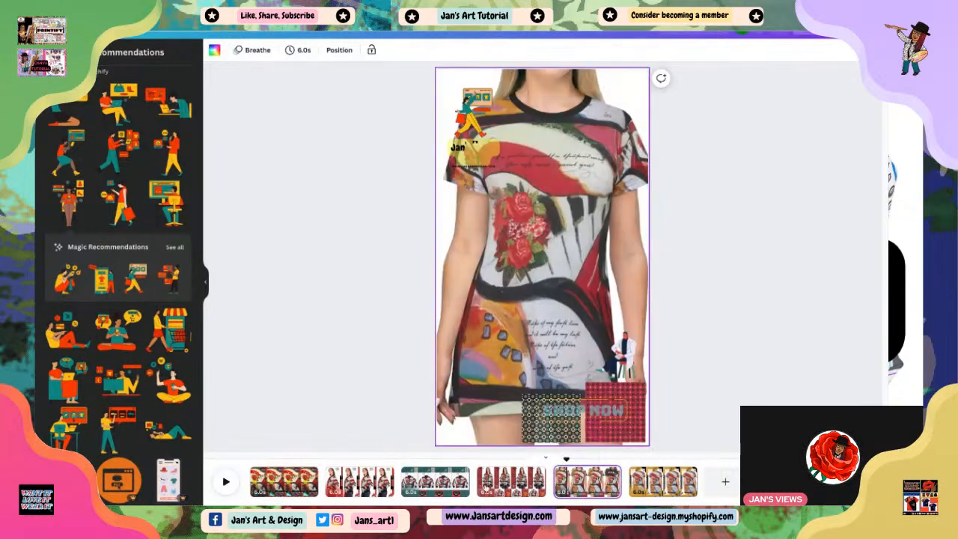
click(436, 482)
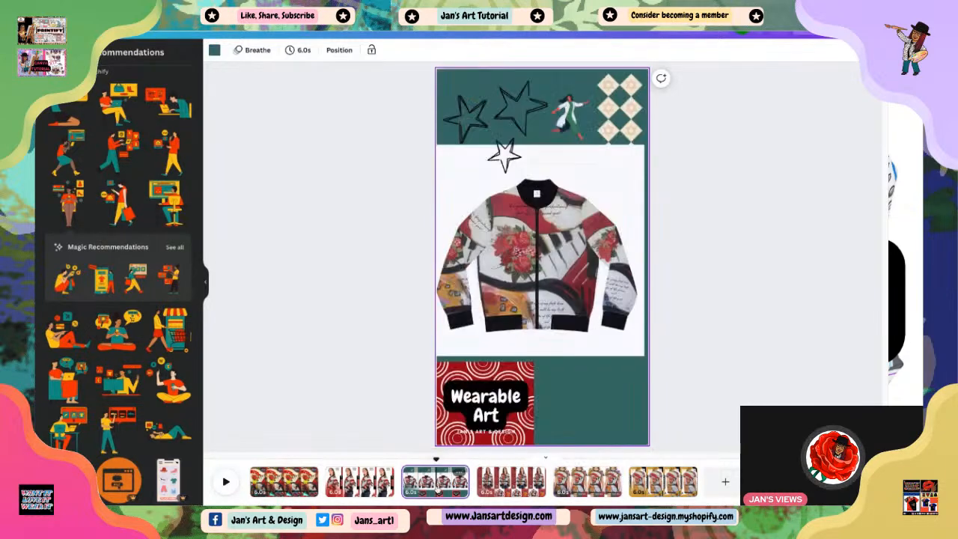
click(662, 482)
click(588, 482)
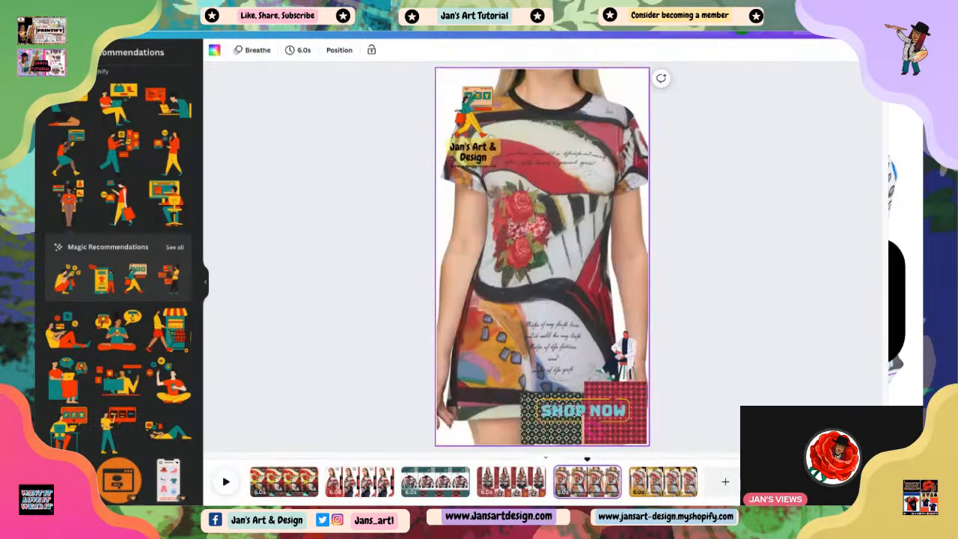
click(524, 479)
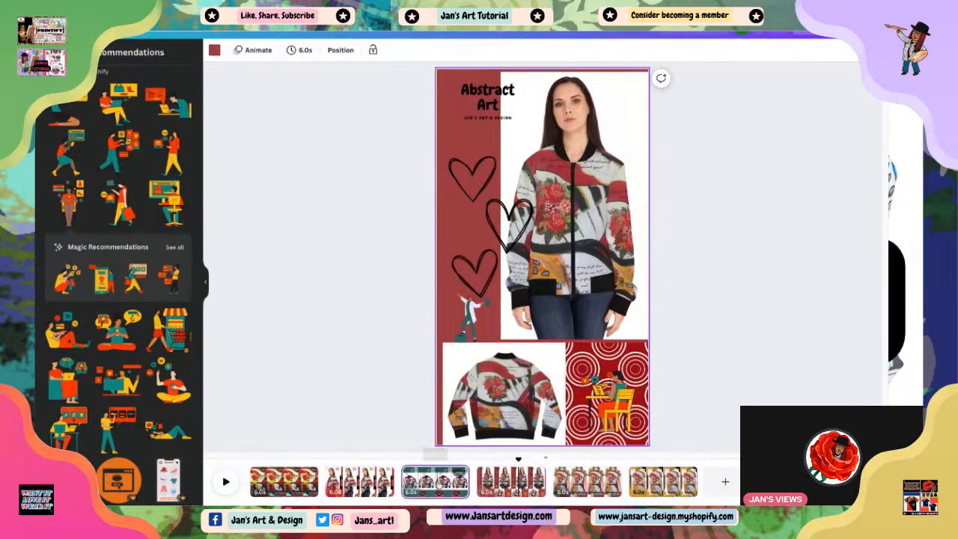
Try the graphic of a woman in an armchair with a laptop on the Wearable Art page, shrunk into the lower teal block.
click(436, 482)
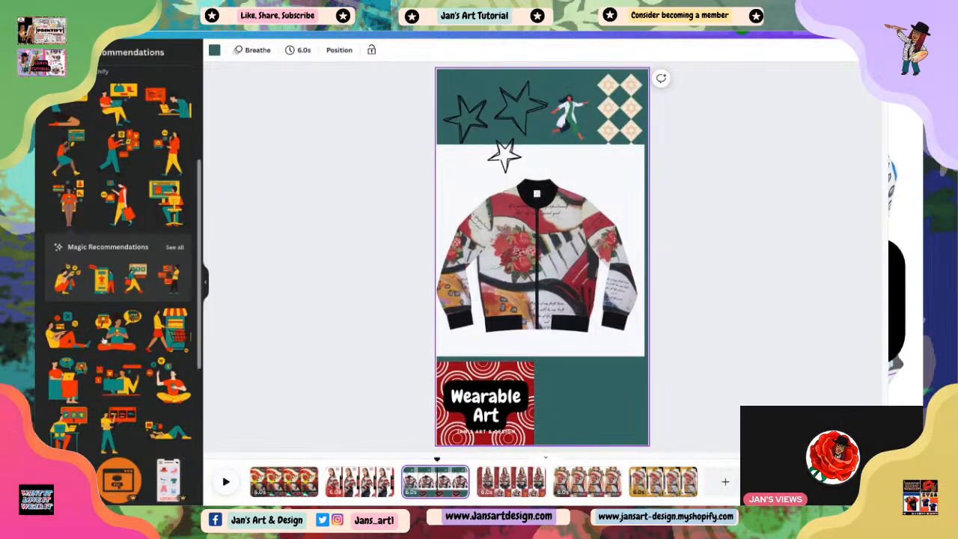
click(71, 378)
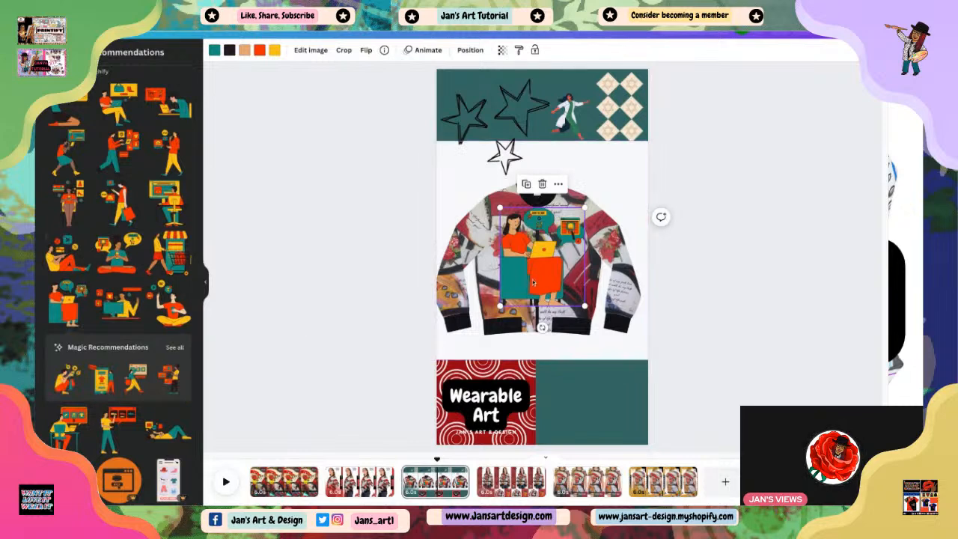
drag(533, 282, 586, 420)
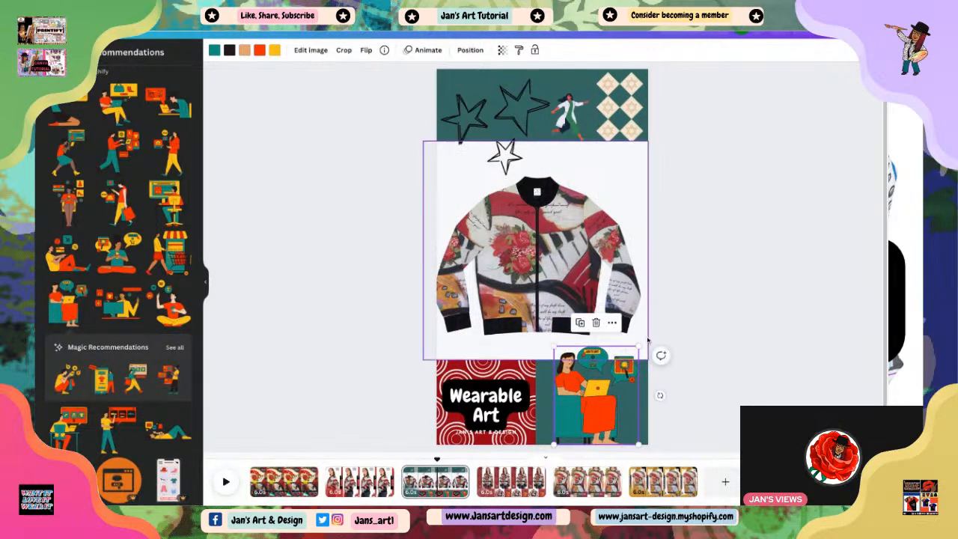
mouse_move(638, 347)
mouse_down()
mouse_move(618, 369)
mouse_move(626, 361)
mouse_up()
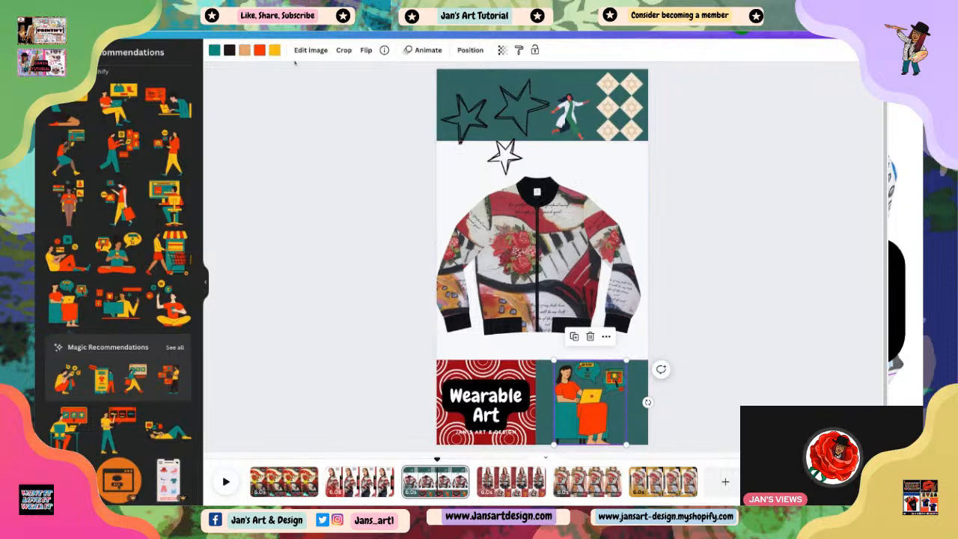
Flip the armchair laptop graphic horizontally and nudge it slightly right within the teal block.
click(365, 50)
click(386, 78)
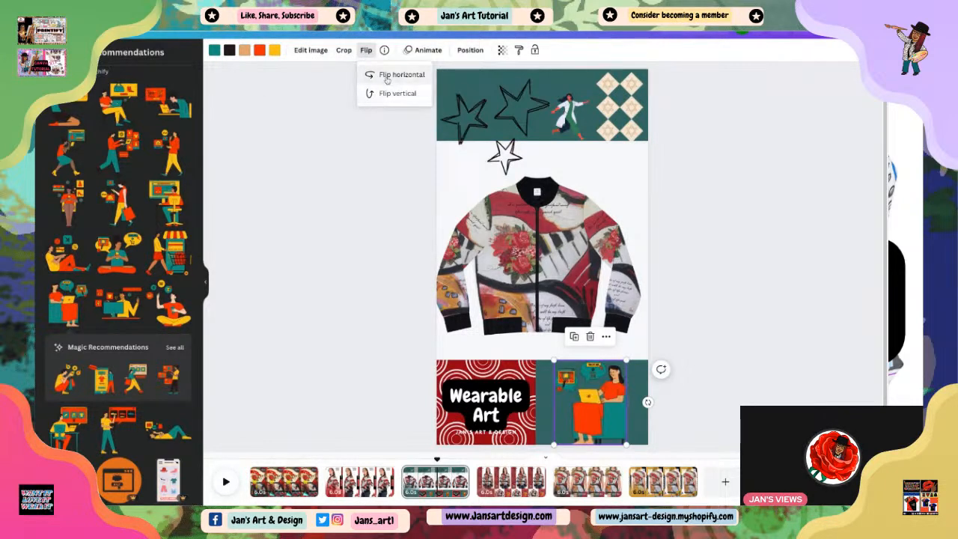
click(698, 249)
drag(594, 415, 601, 415)
click(704, 400)
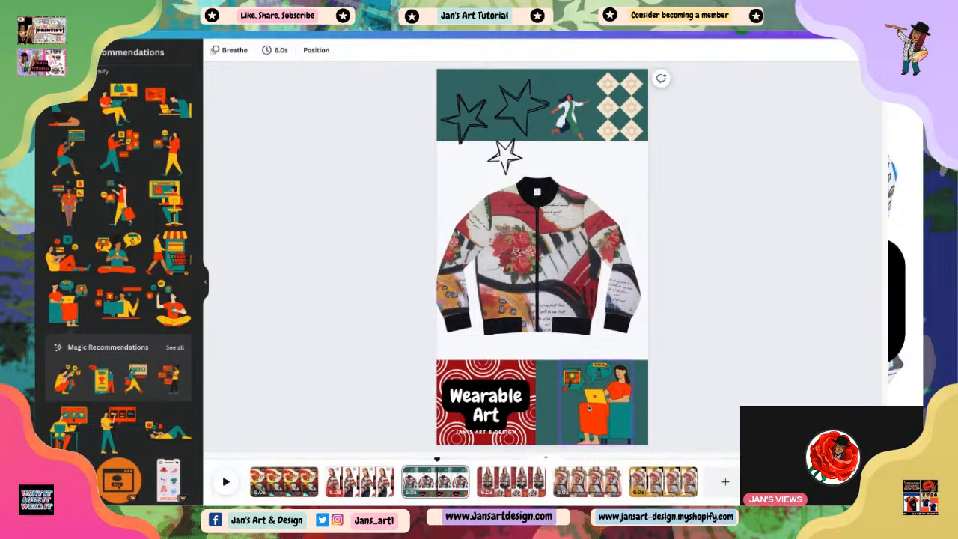
Try enlarging the armchair laptop graphic over the jacket and delete it from the Wearable Art page.
click(566, 362)
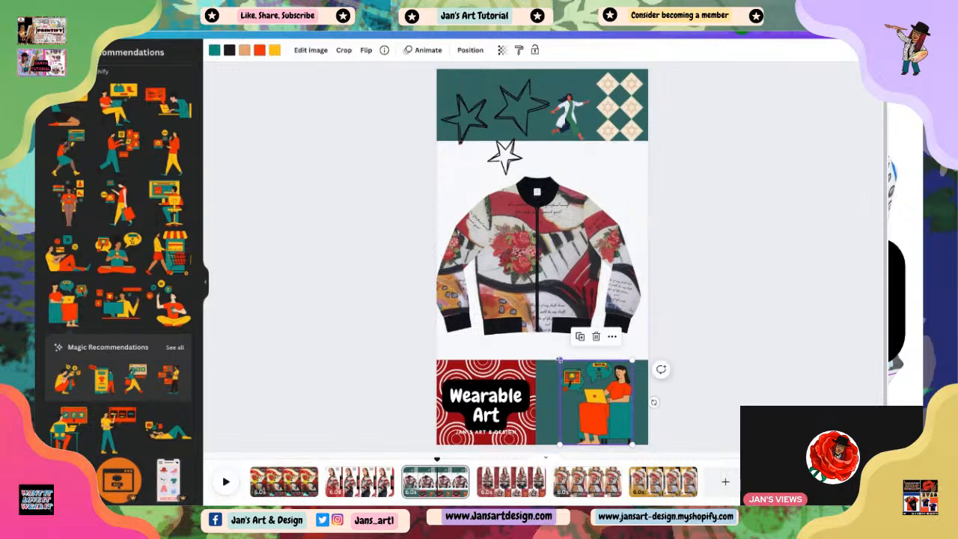
drag(560, 361, 475, 262)
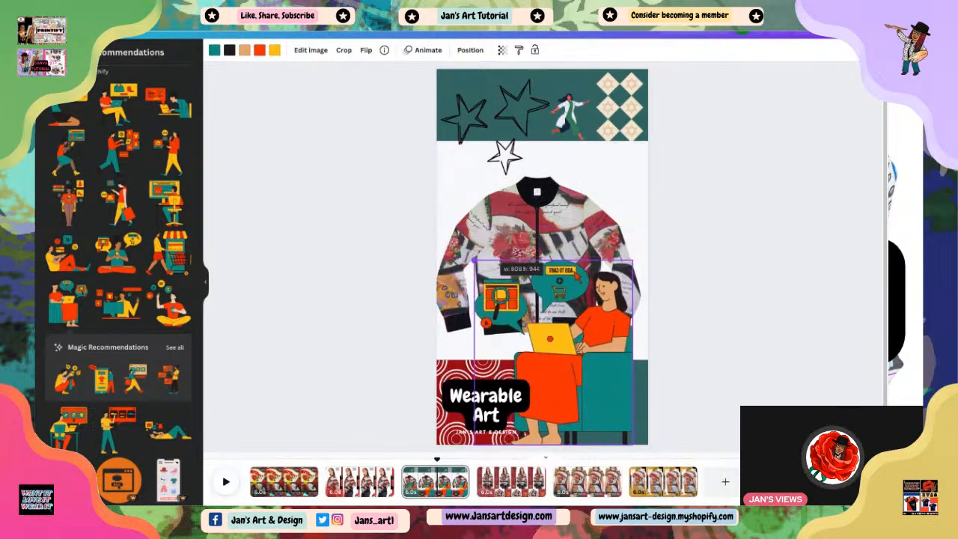
click(554, 236)
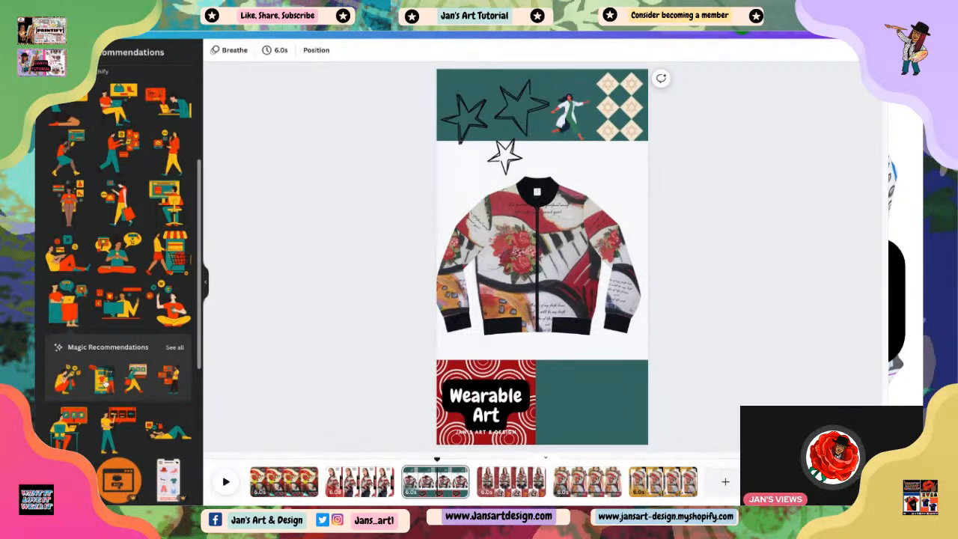
Try the 50% OFF phone-shopping graphic in the lower teal block of the Wearable Art page, resize it, and delete it.
click(106, 382)
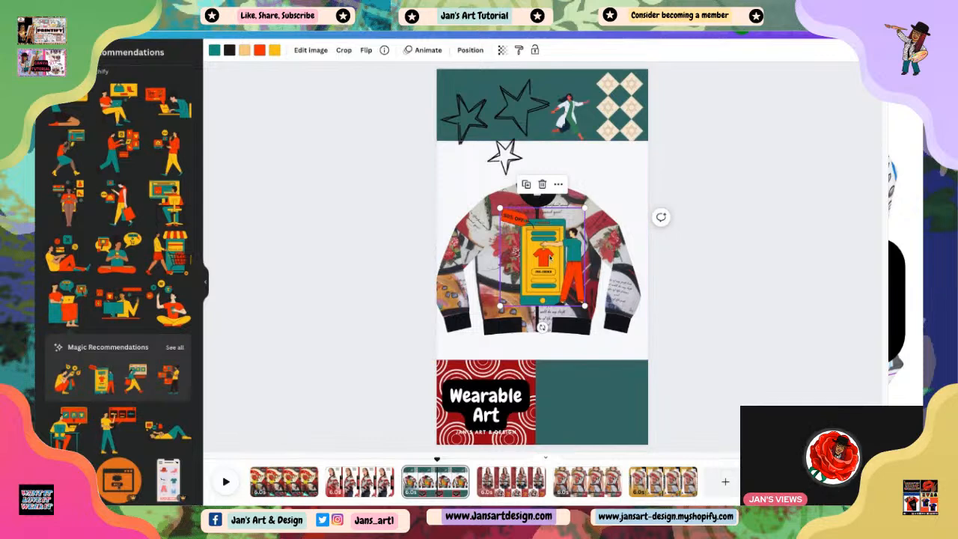
drag(551, 256, 594, 391)
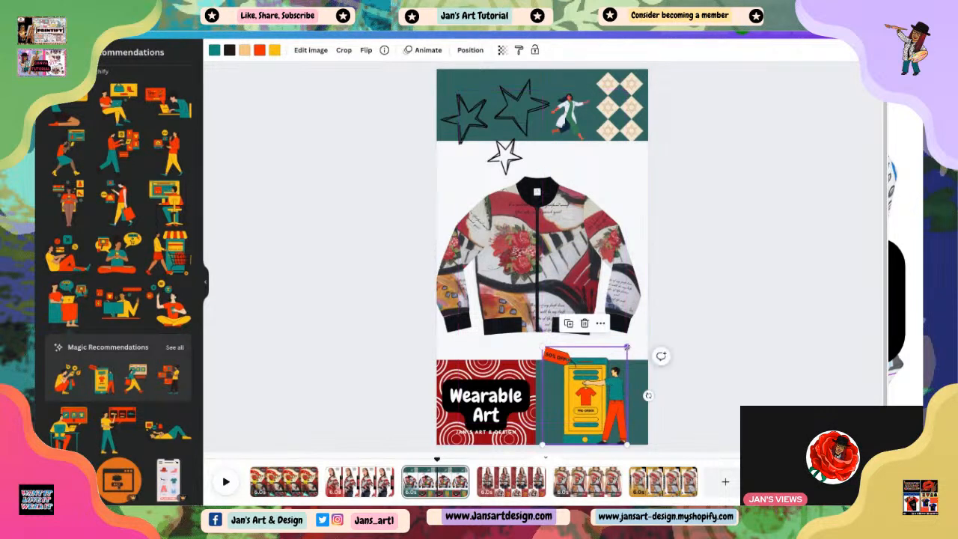
drag(628, 343, 633, 343)
click(736, 385)
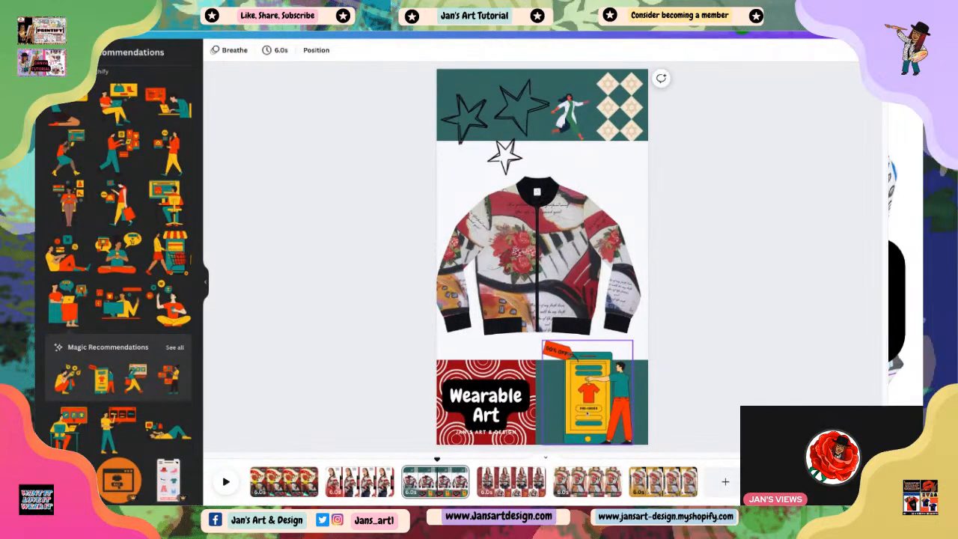
click(588, 397)
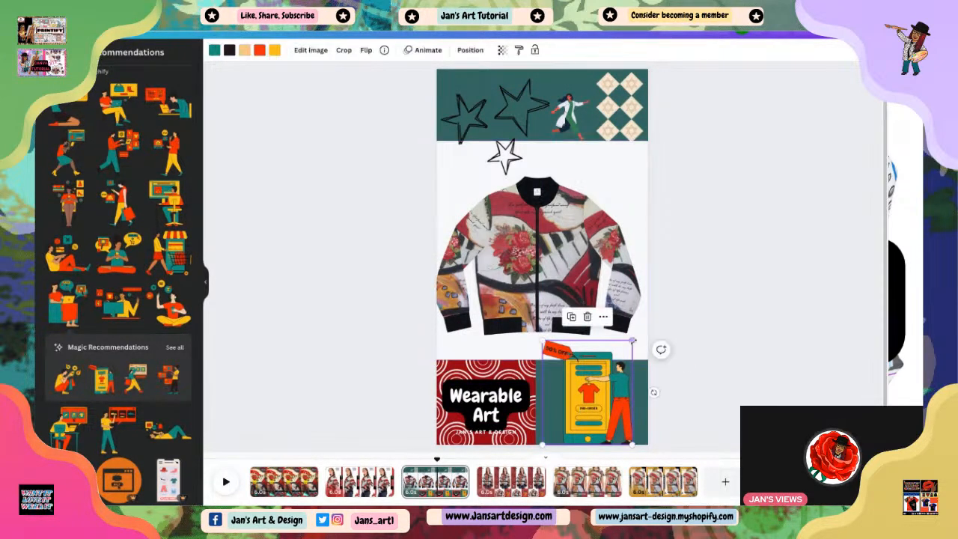
drag(633, 342, 617, 359)
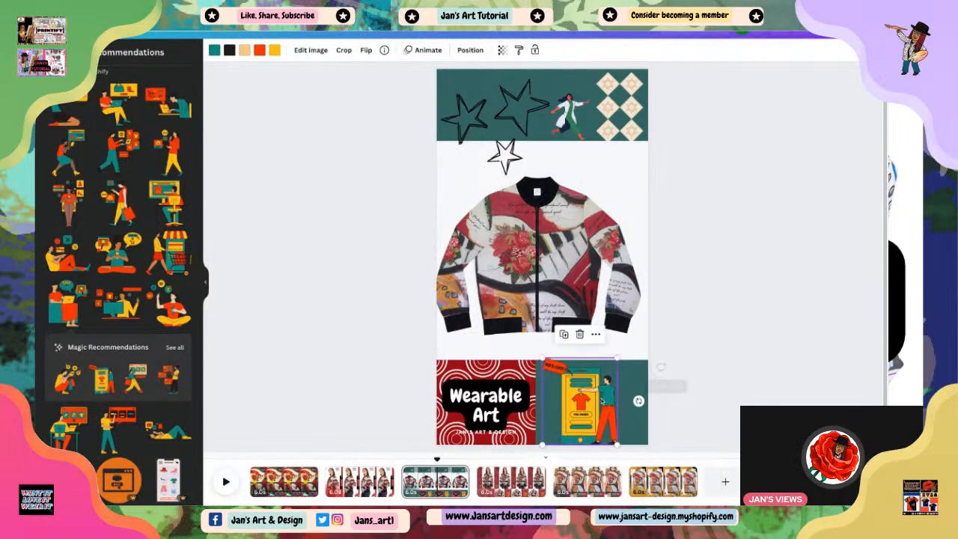
drag(567, 394, 590, 395)
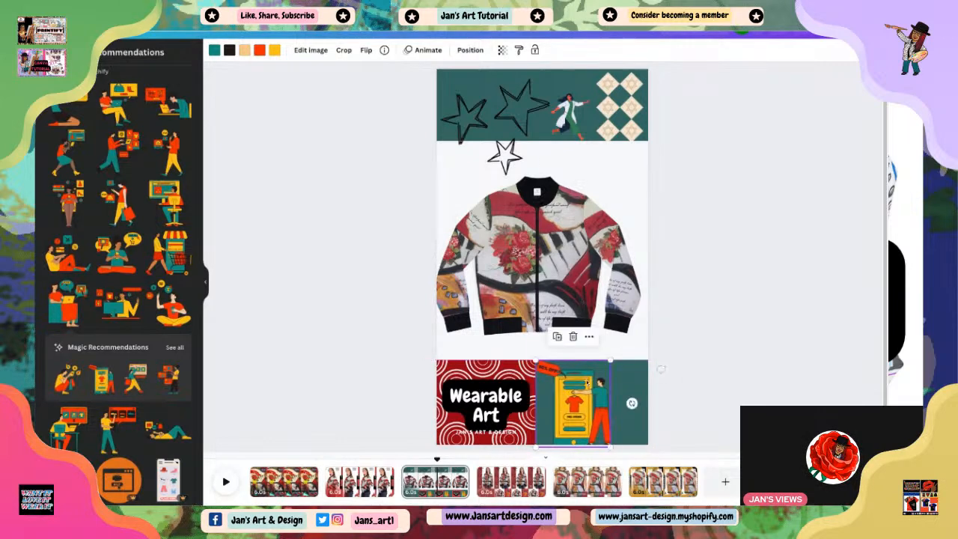
click(576, 339)
Return from the recommended graphics to the element search results and narrow them to the Add to cart suggestion.
scroll(148, 411, down, 4)
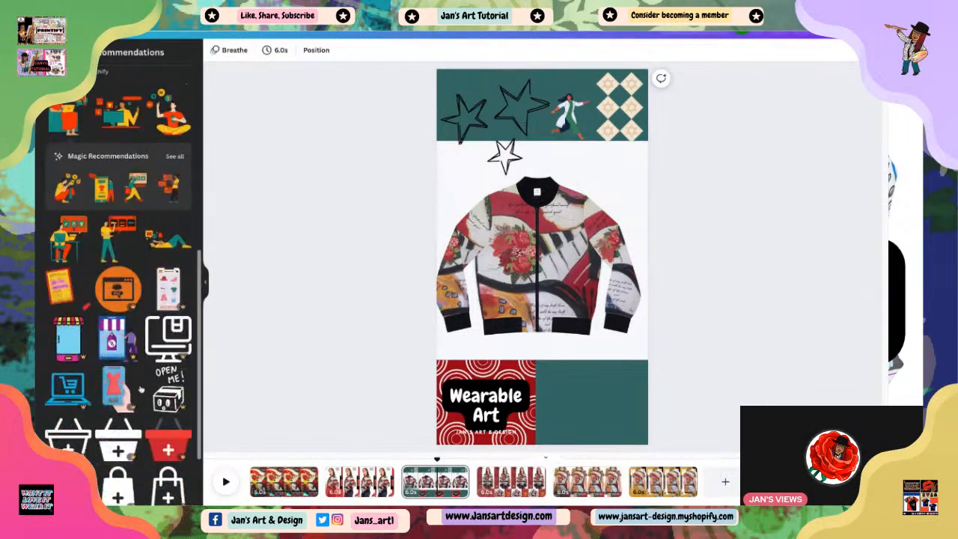
scroll(137, 373, up, 7)
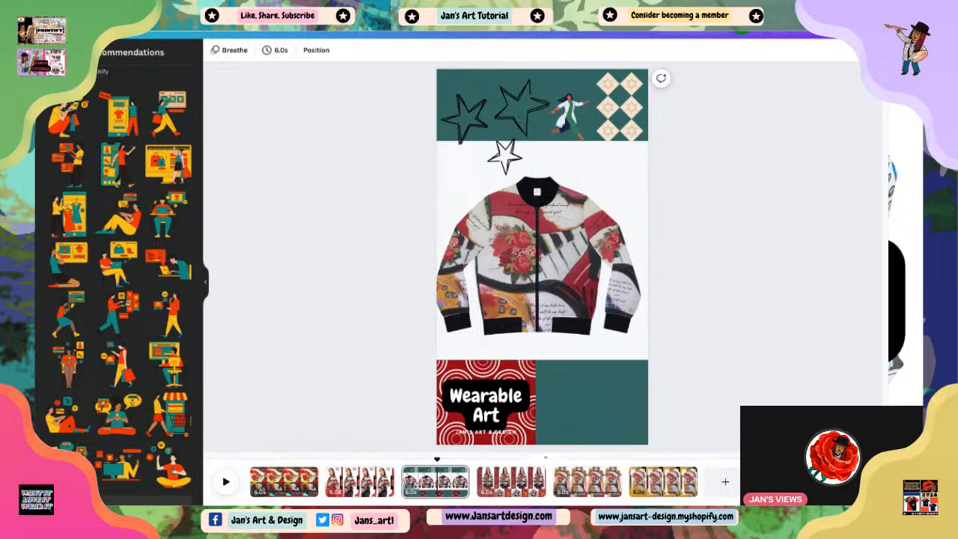
scroll(118, 284, up, 5)
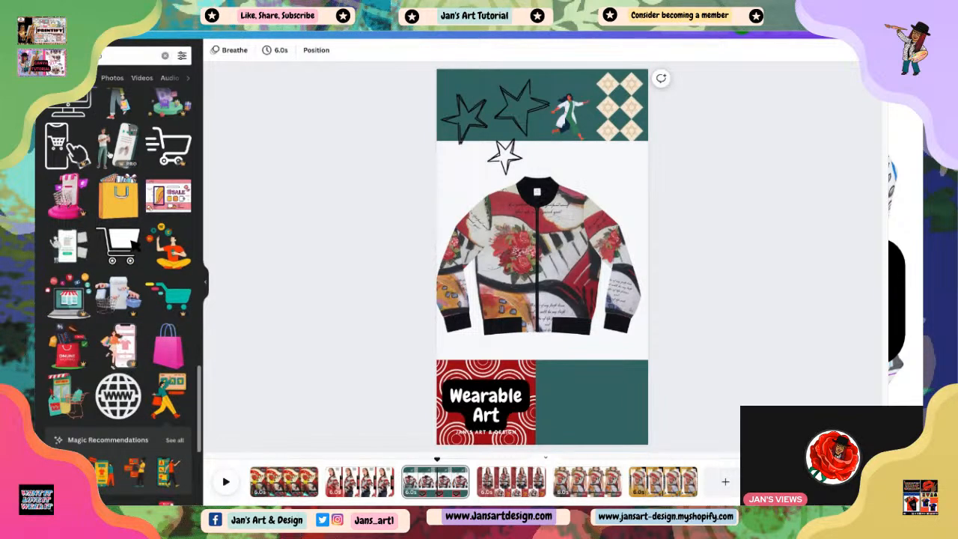
scroll(122, 198, up, 10)
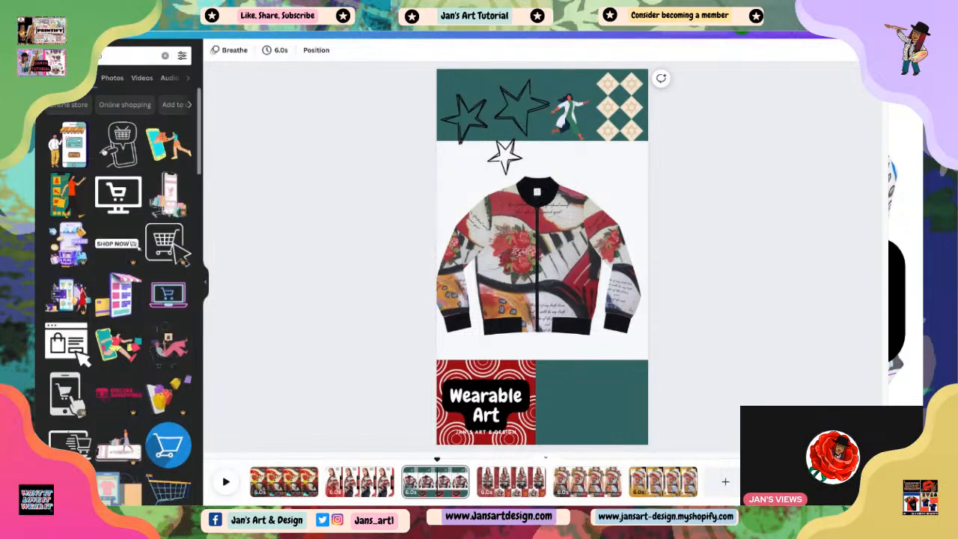
click(190, 106)
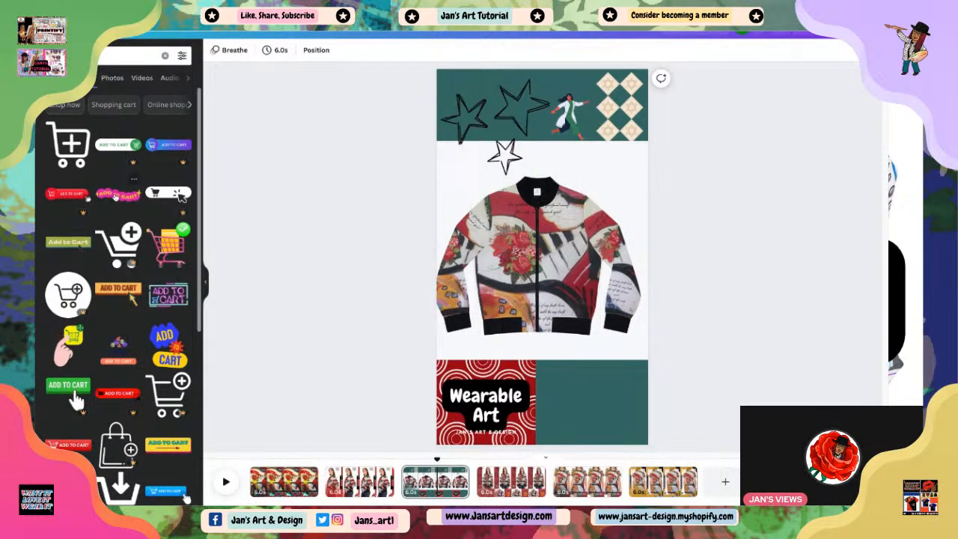
Try the olive Add to Cart button graphic over the stars, then shrink it into the white space above the jacket's right shoulder.
click(64, 245)
drag(541, 250, 489, 111)
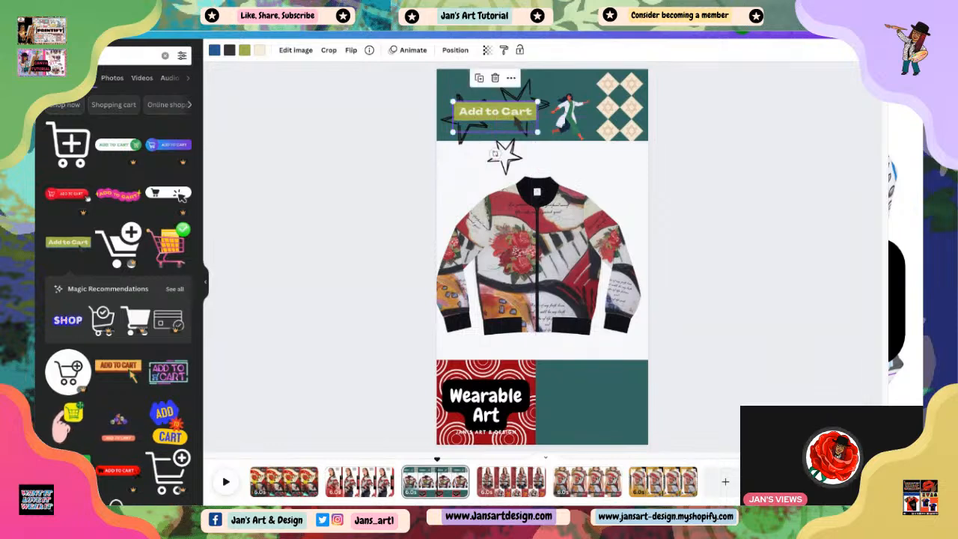
click(394, 184)
click(501, 115)
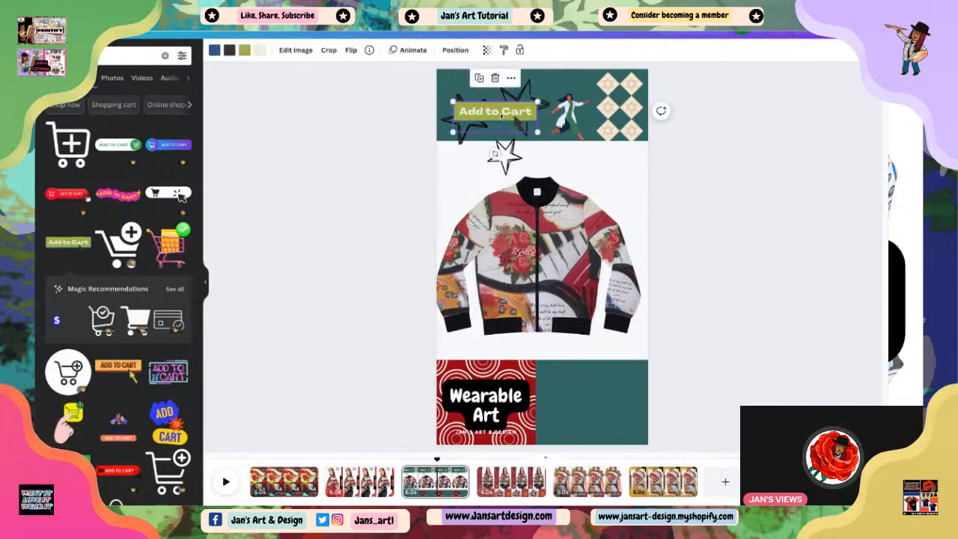
drag(501, 115, 624, 175)
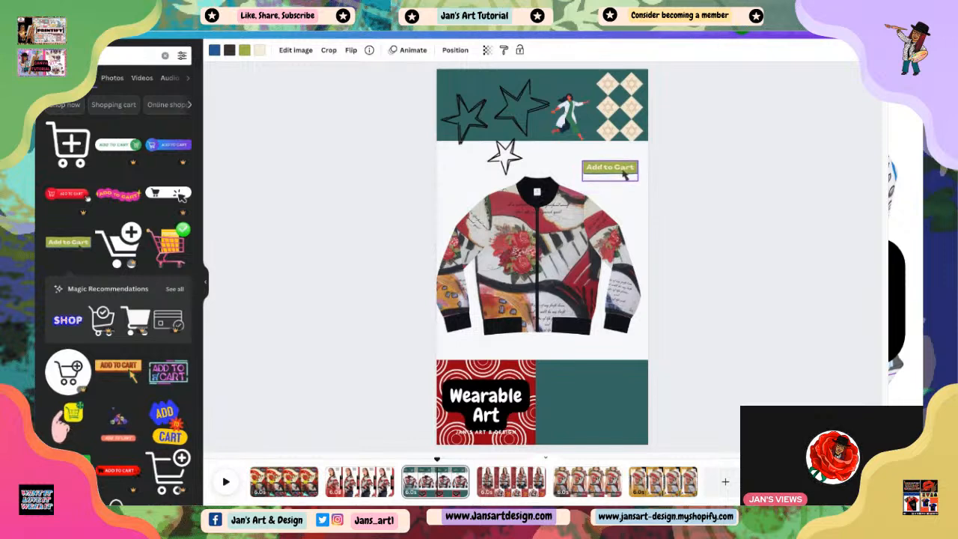
click(701, 215)
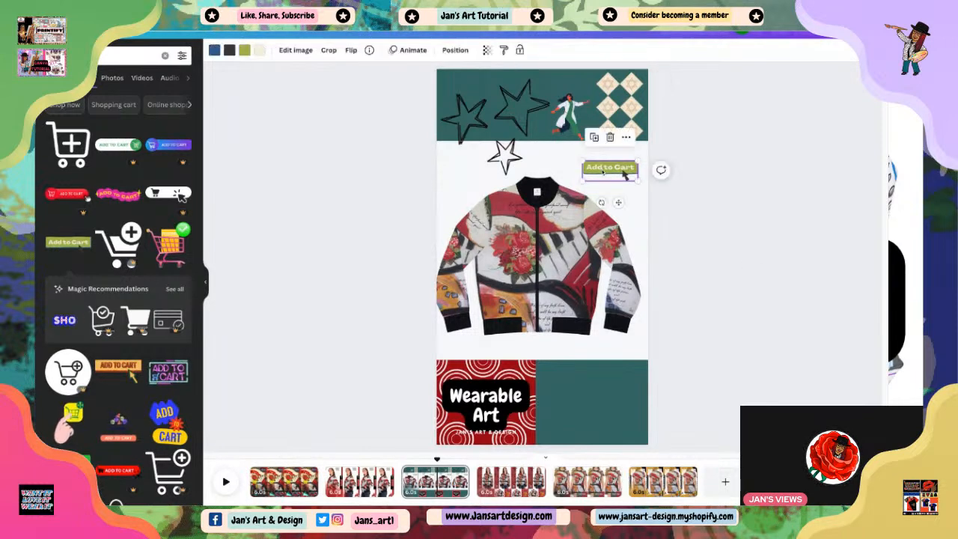
click(603, 172)
click(750, 184)
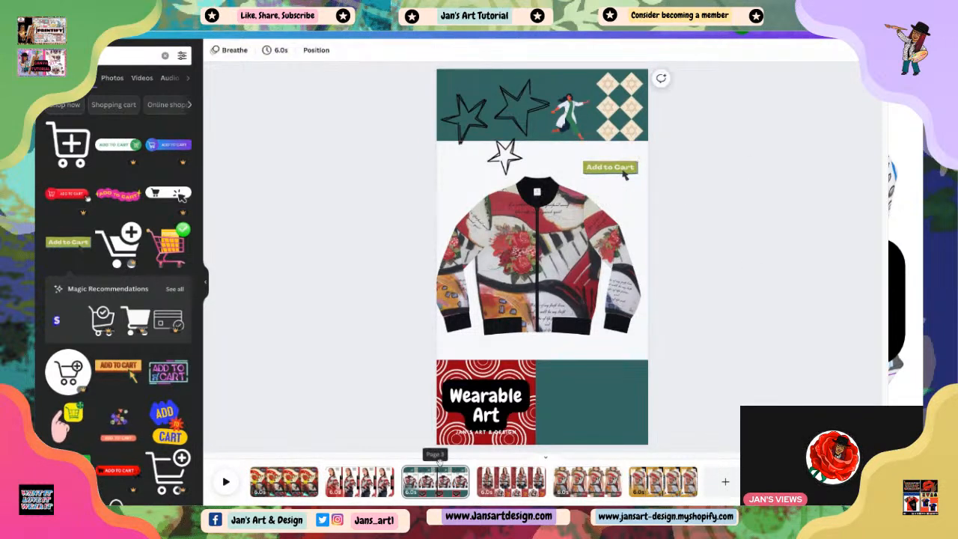
click(434, 458)
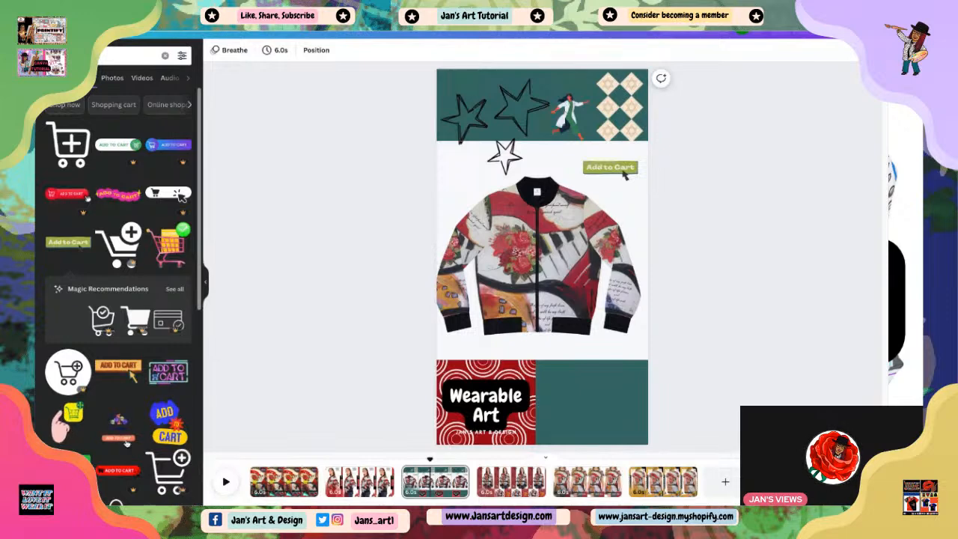
Replace the olive Add to Cart button with the animated shopping-cart graphic, placed over the lower teal block.
click(120, 429)
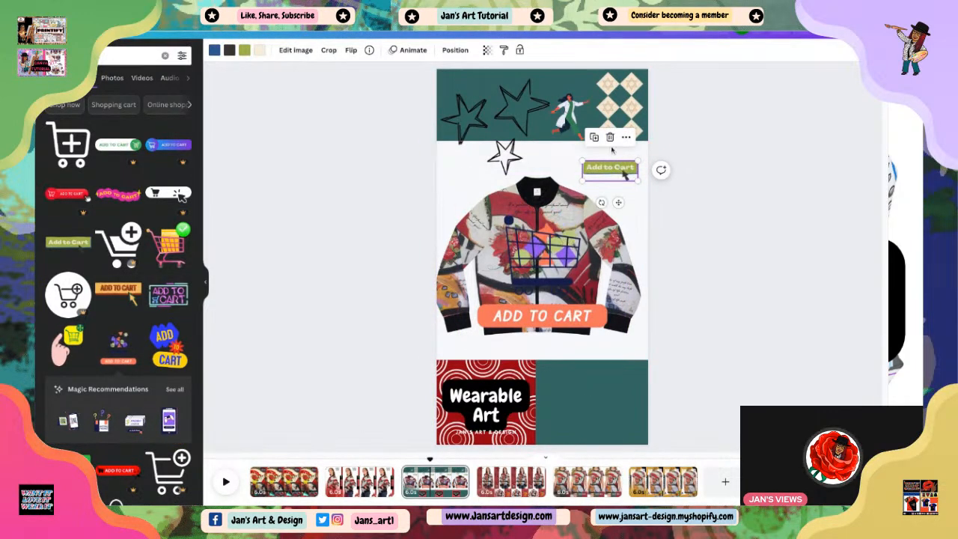
key(Delete)
drag(547, 264, 598, 408)
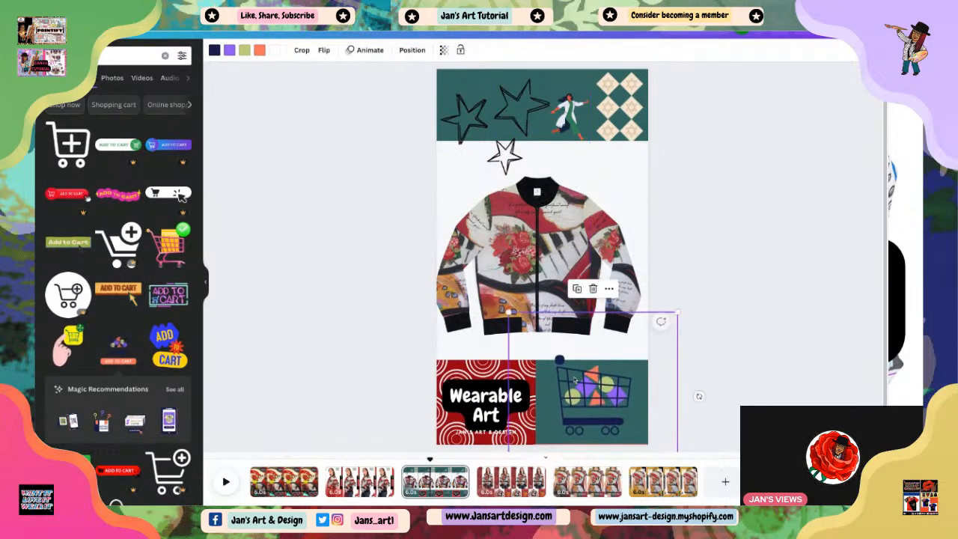
Flip the shopping-cart graphic horizontally, trying a vertical flip and reversing it.
click(325, 50)
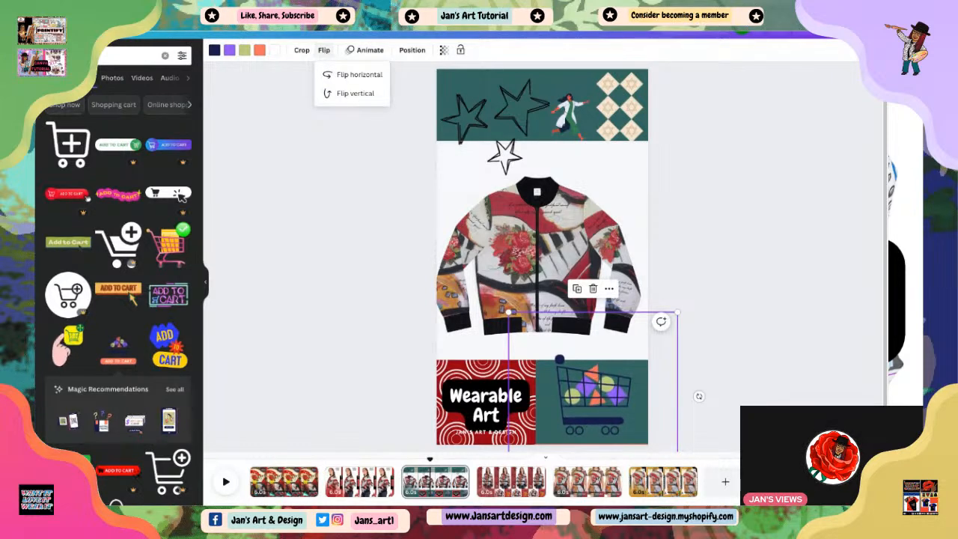
click(352, 94)
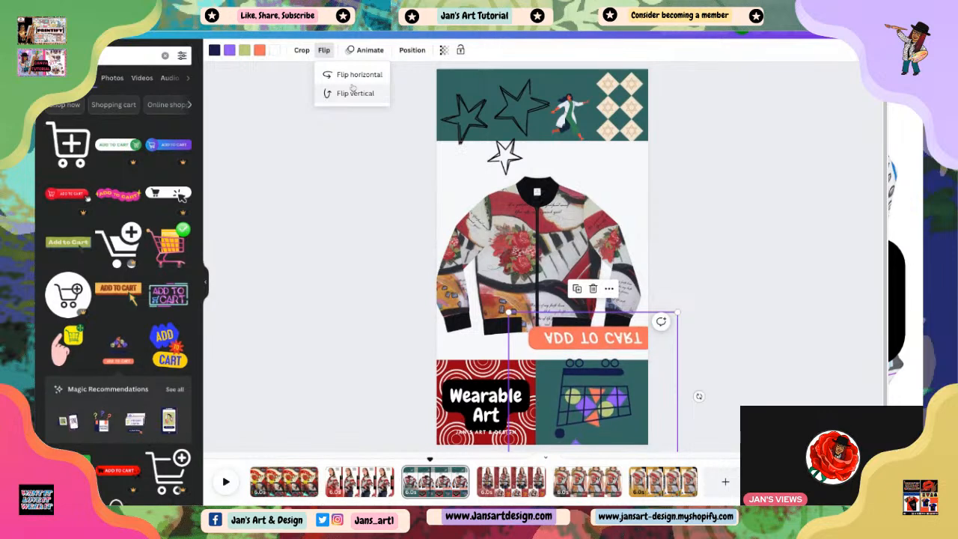
click(352, 76)
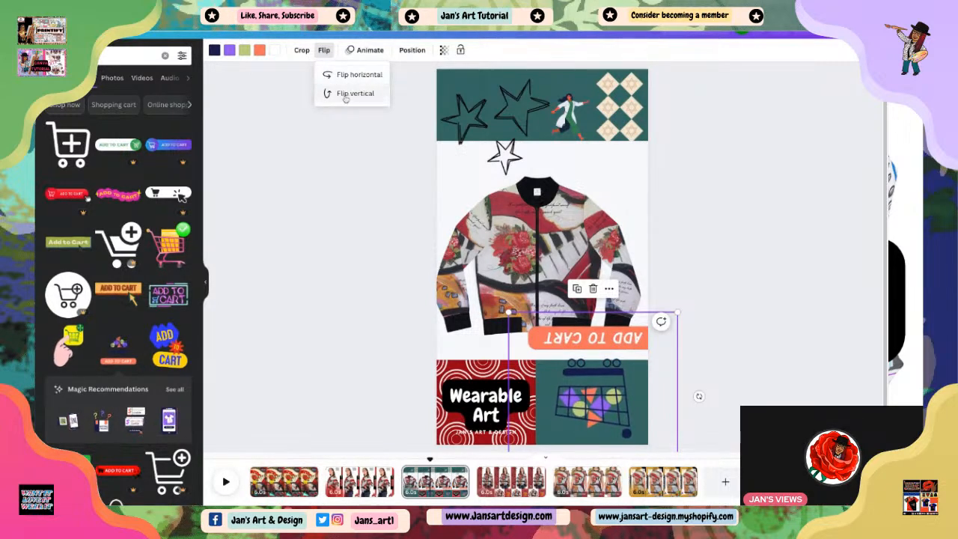
click(346, 96)
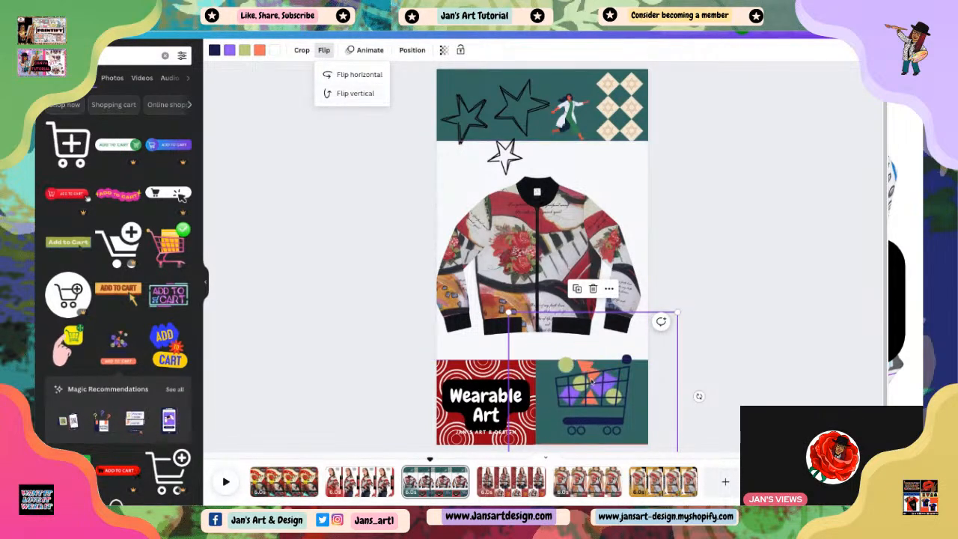
Enlarge the shopping-cart graphic slightly and reposition it so the cart sits within the lower teal block.
drag(597, 395, 614, 407)
click(745, 356)
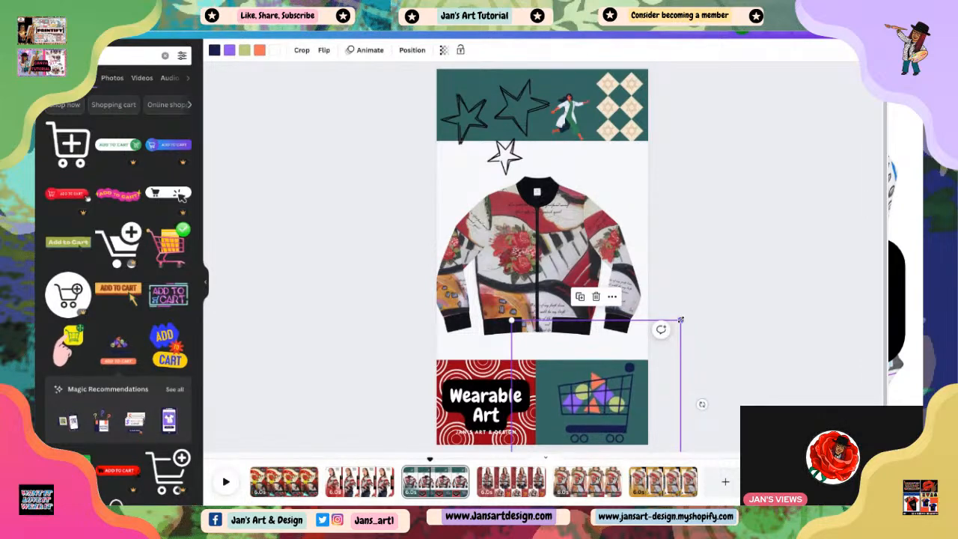
drag(681, 319, 698, 304)
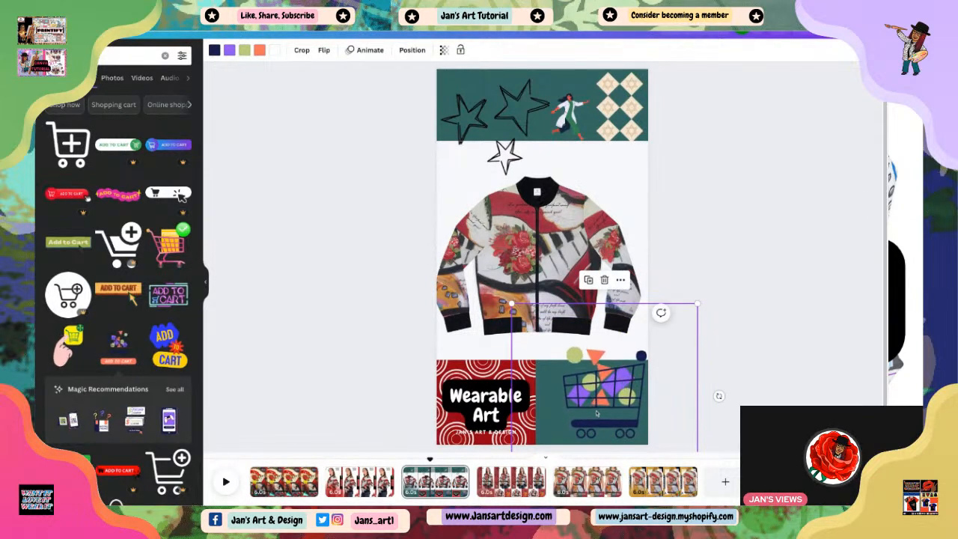
drag(605, 413, 596, 414)
click(760, 372)
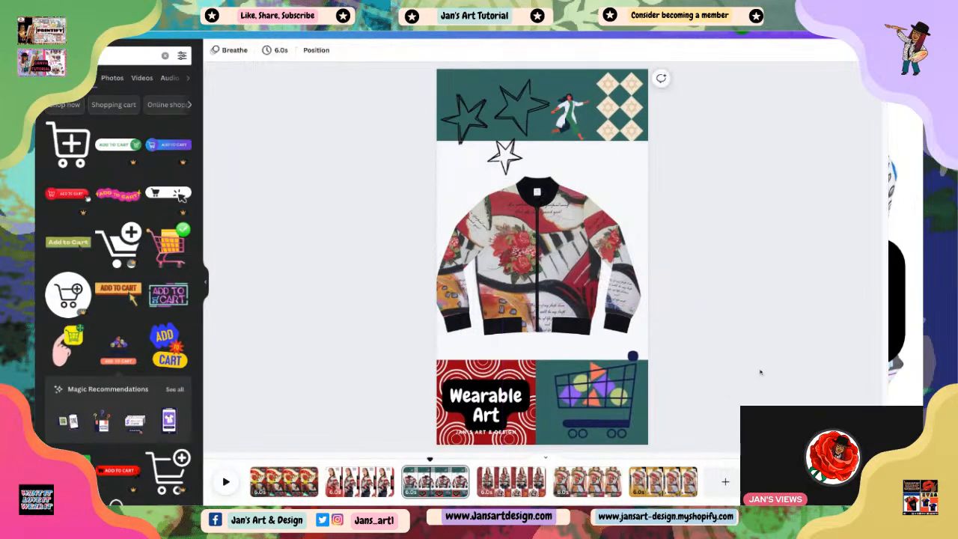
click(659, 421)
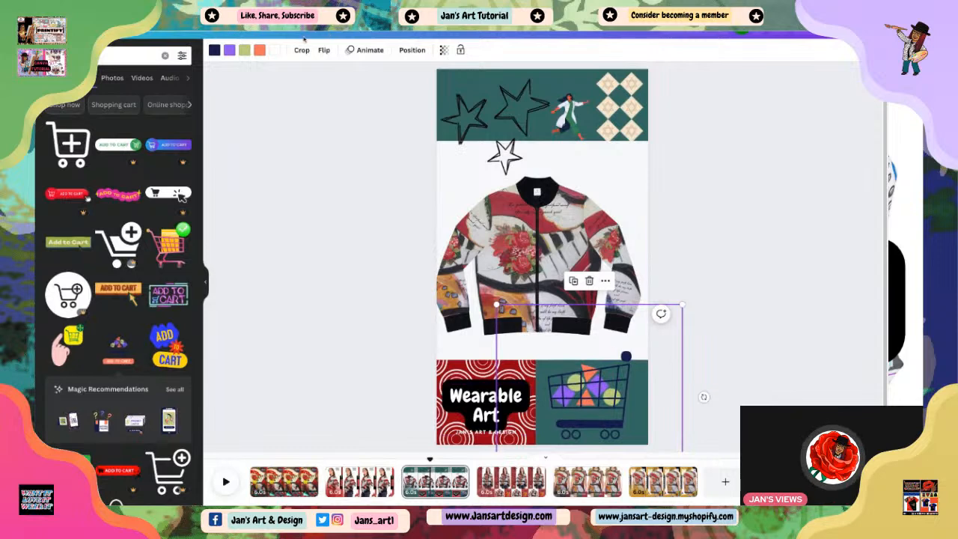
Recolor the shopping-cart graphic's orange shapes to dark red and its purple shapes to golden yellow.
click(260, 50)
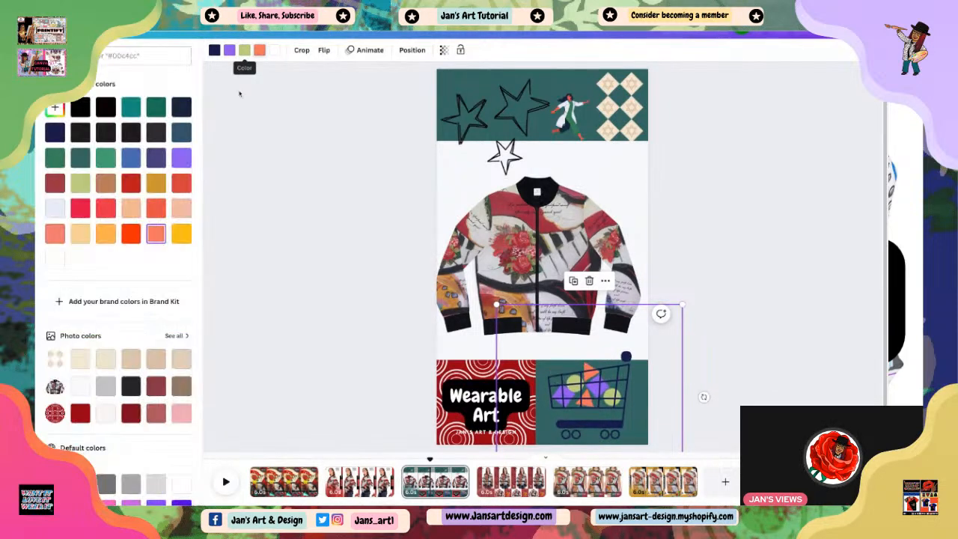
click(131, 185)
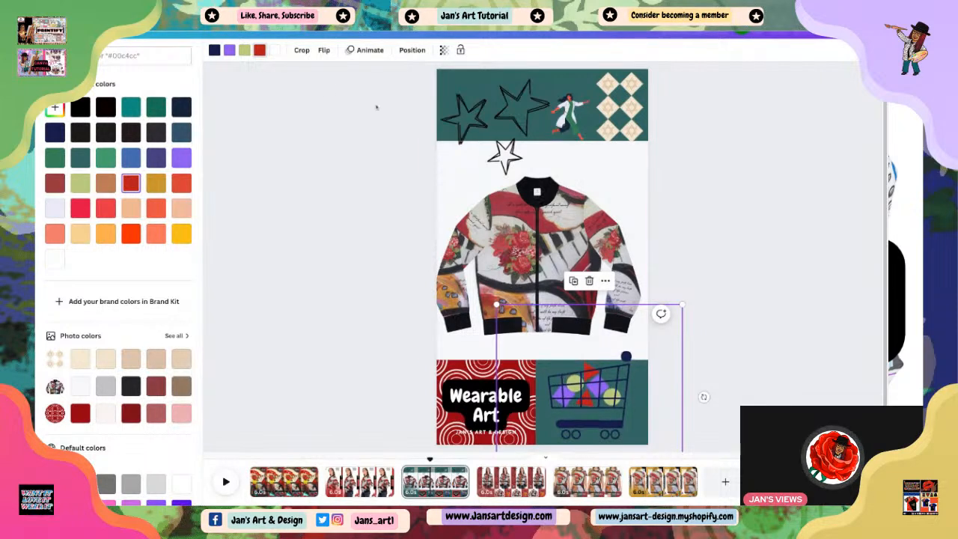
click(230, 52)
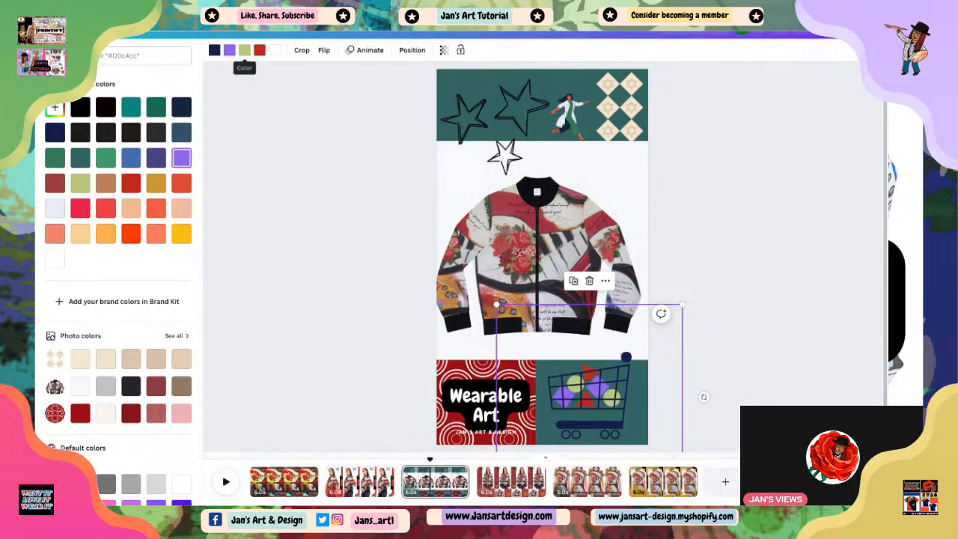
click(181, 234)
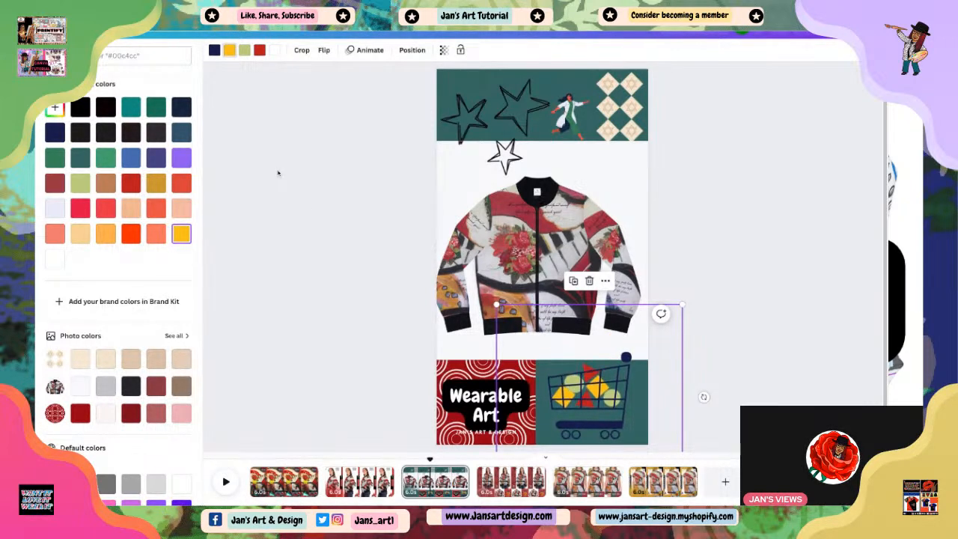
click(400, 246)
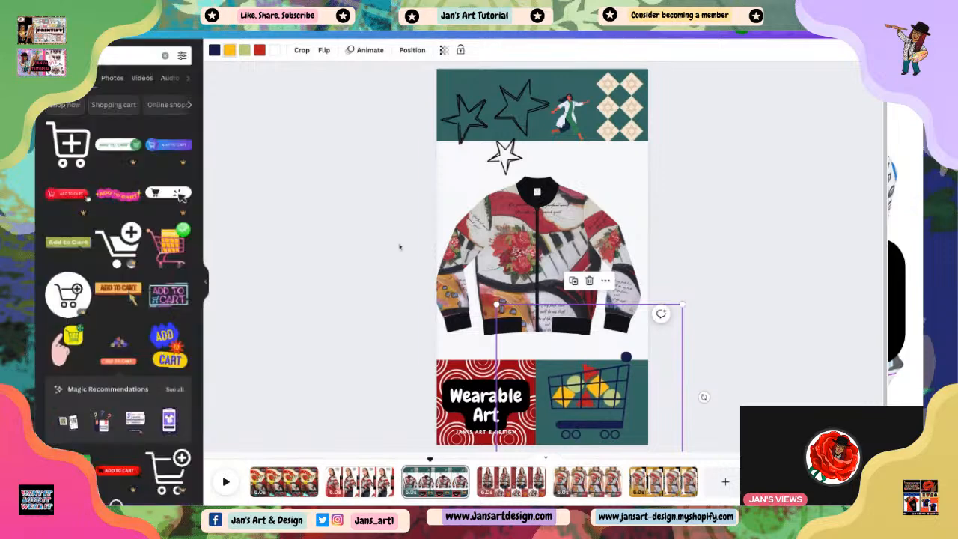
Try the orange ADD TO CART button graphic with the arrow pointer over the jacket and delete it.
click(731, 288)
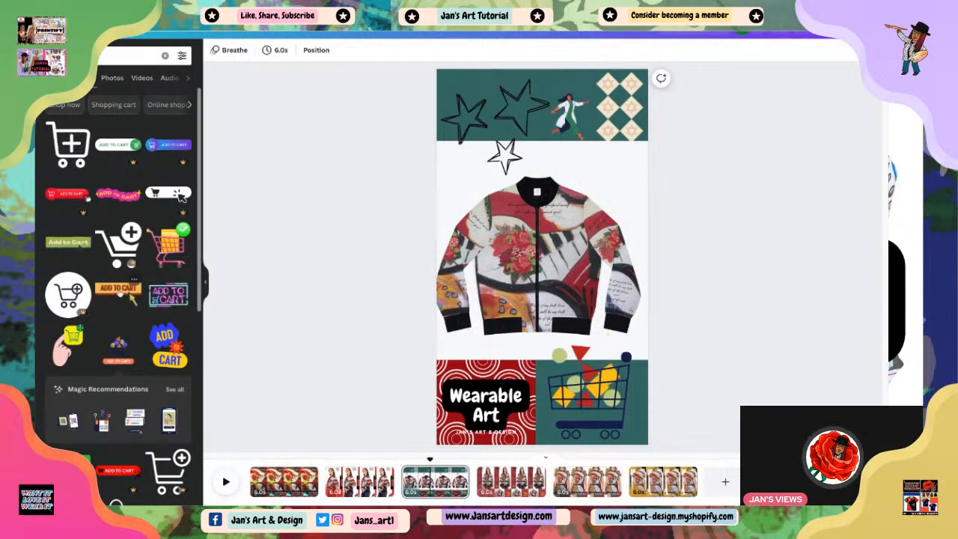
click(118, 289)
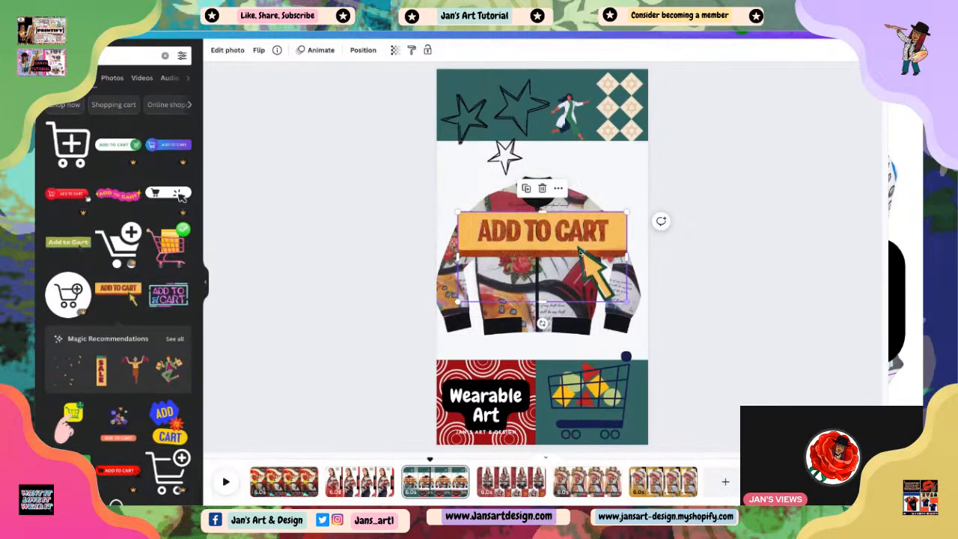
click(544, 191)
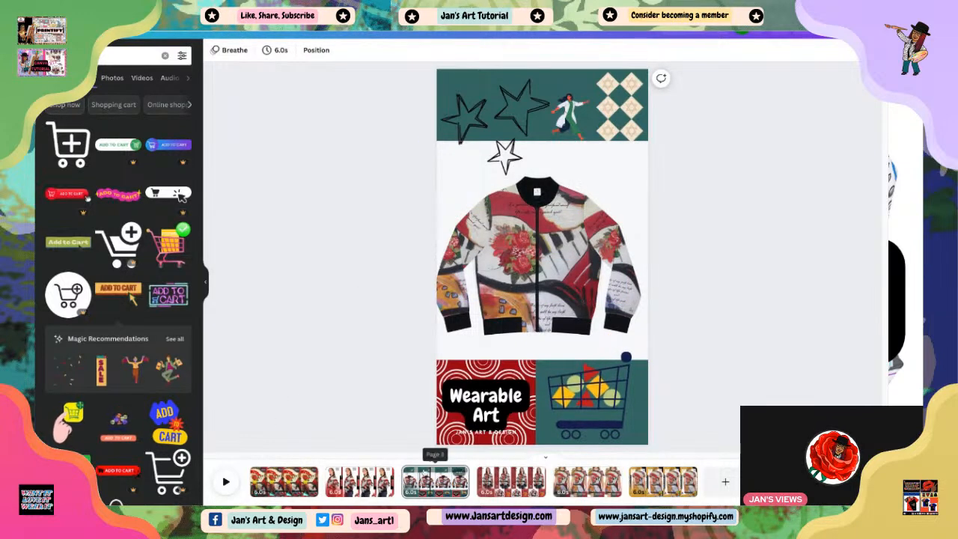
Add the recommended graphic of a shopper raising two bags and shrink it to stand above the Wearable Art title.
click(176, 341)
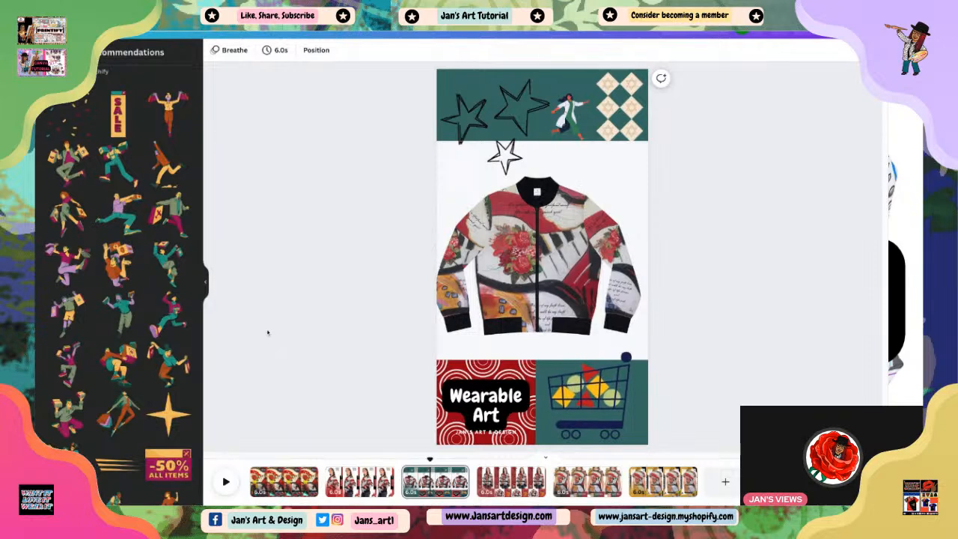
click(168, 120)
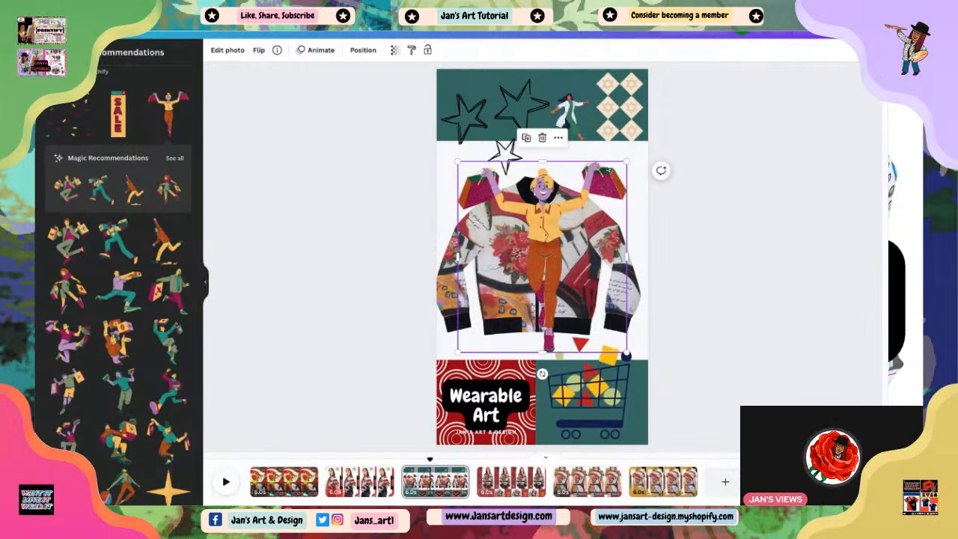
drag(628, 161, 551, 247)
drag(512, 321, 484, 352)
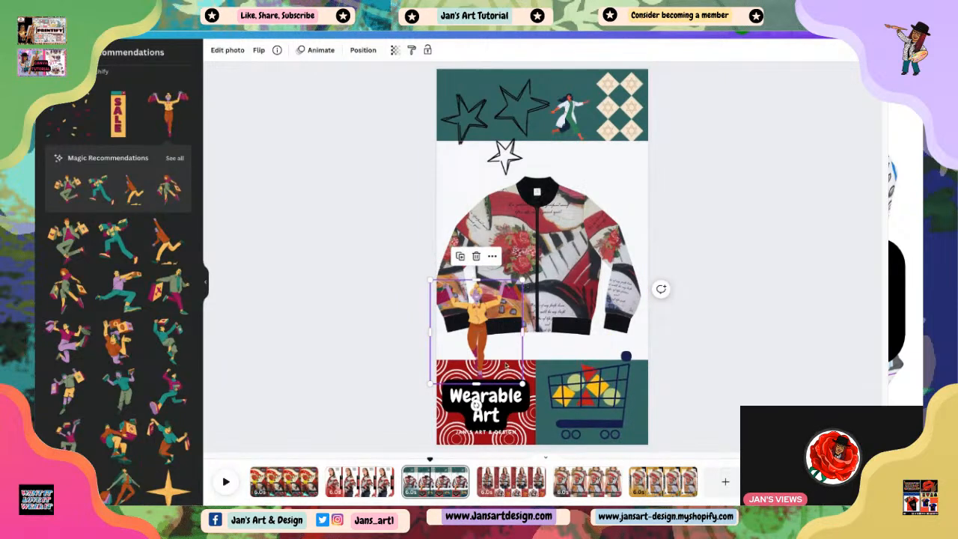
drag(499, 362, 496, 360)
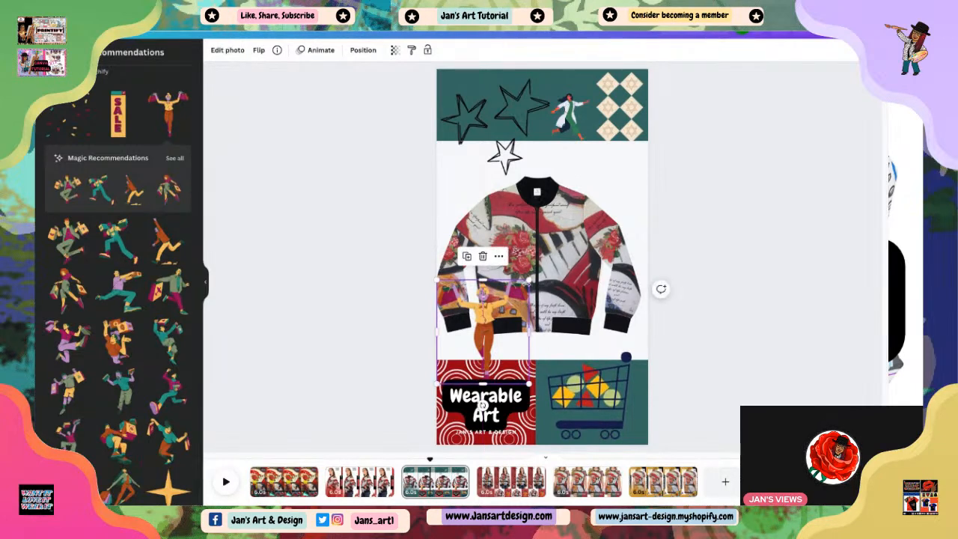
drag(529, 280, 504, 309)
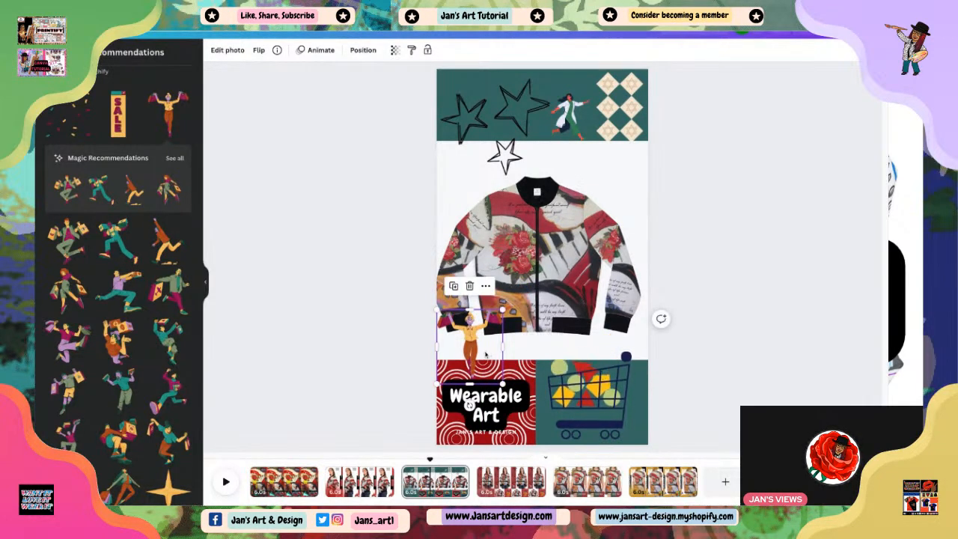
drag(483, 355, 486, 353)
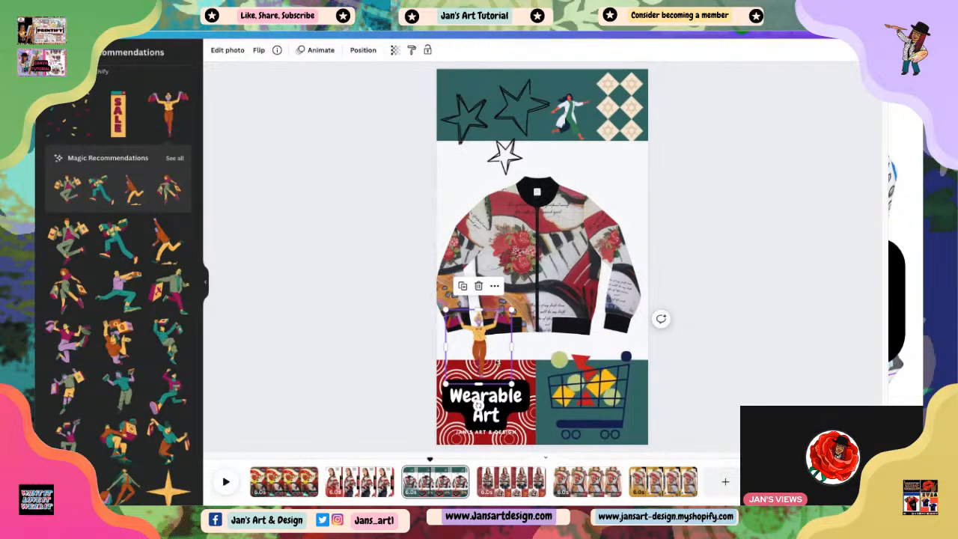
Move the shopper onto the jacket's sleeve area and shrink the shopping-cart graphic above the Wearable Art title.
drag(498, 362, 596, 339)
drag(592, 400, 488, 353)
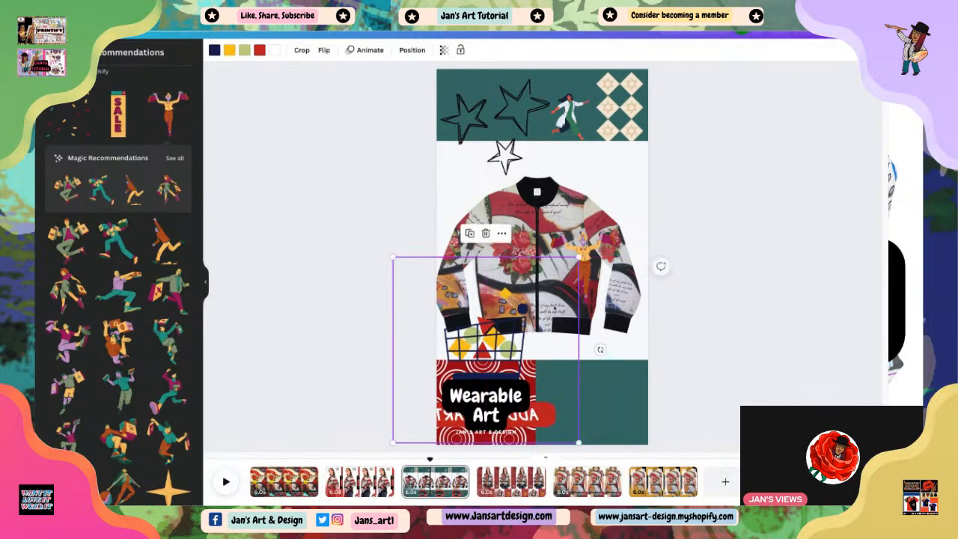
drag(582, 260, 510, 326)
drag(465, 381, 505, 330)
drag(465, 381, 485, 411)
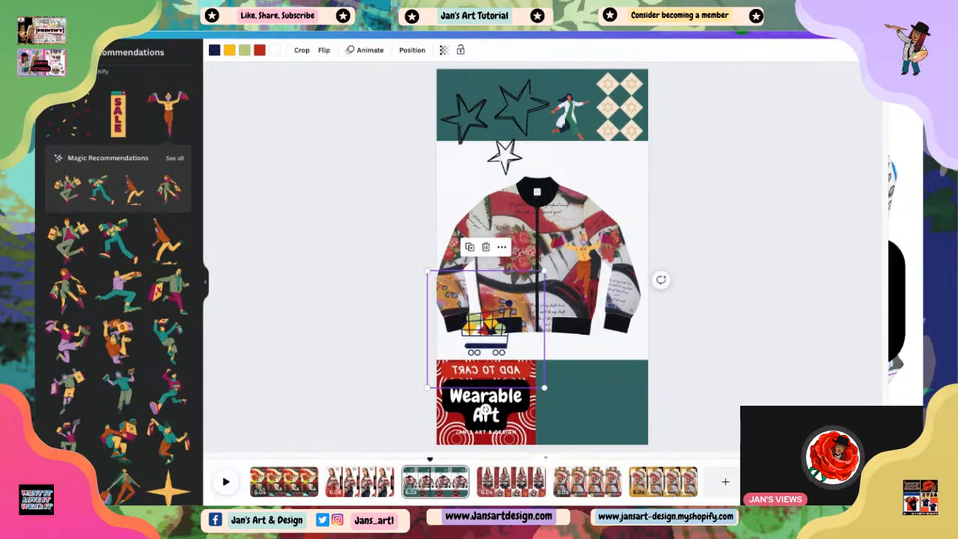
Flip the cart graphic horizontally so ADD TO CART reads correctly, then shrink and center it above the Wearable Art title.
click(324, 50)
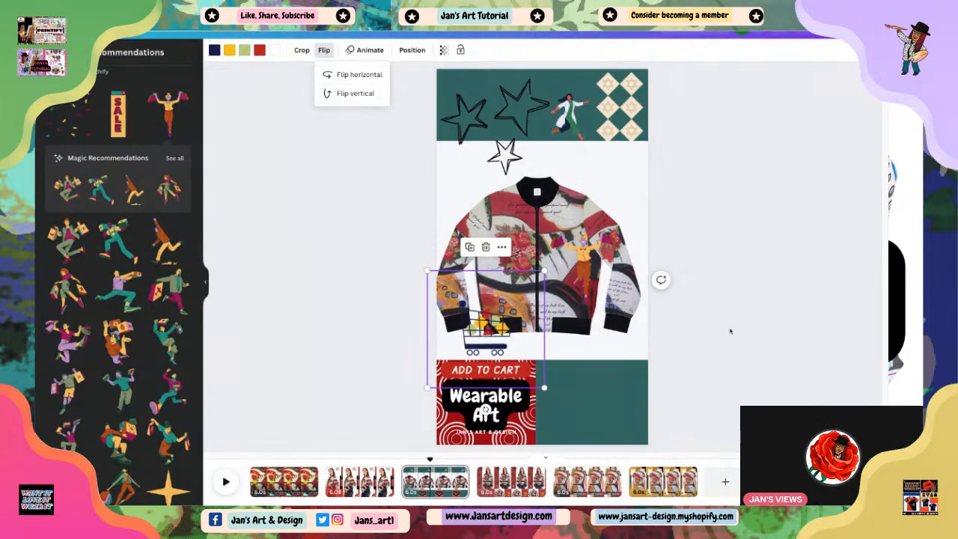
click(343, 75)
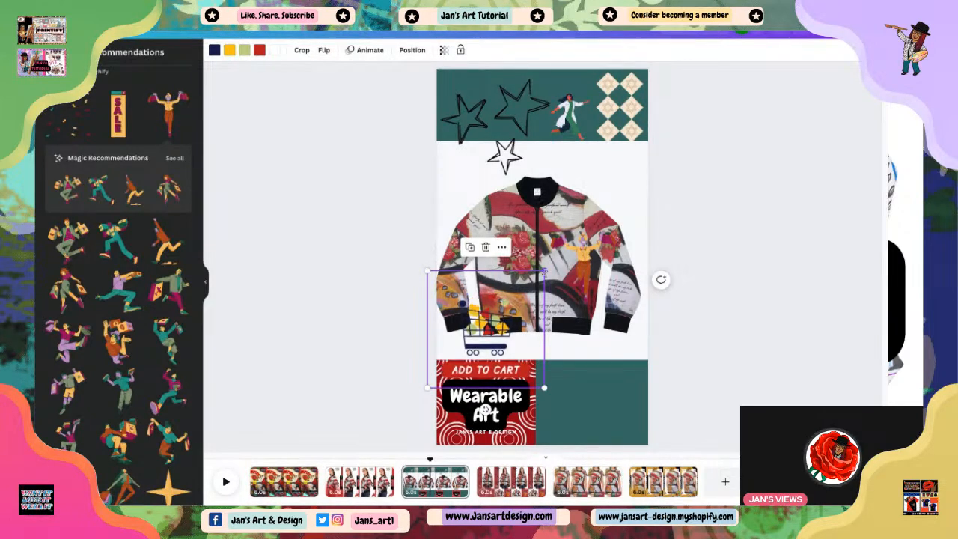
drag(545, 271, 514, 302)
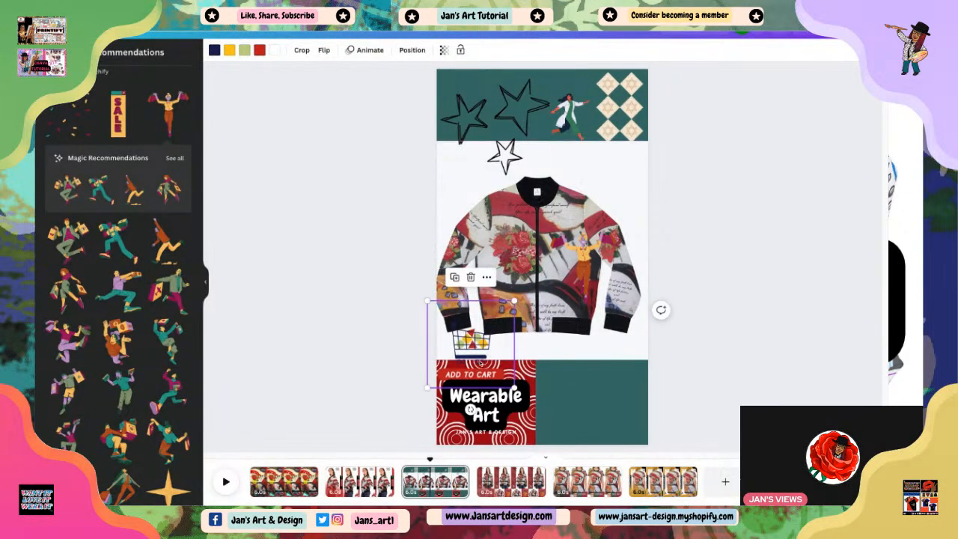
drag(469, 365, 479, 365)
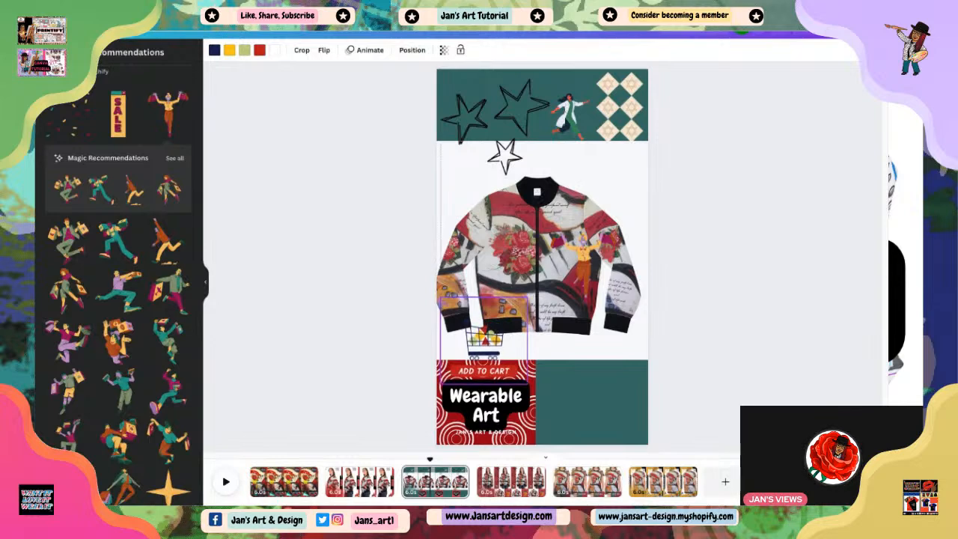
Move the two-bag shopper into the lower teal block and enlarge it so the raised bags extend above the block.
click(587, 261)
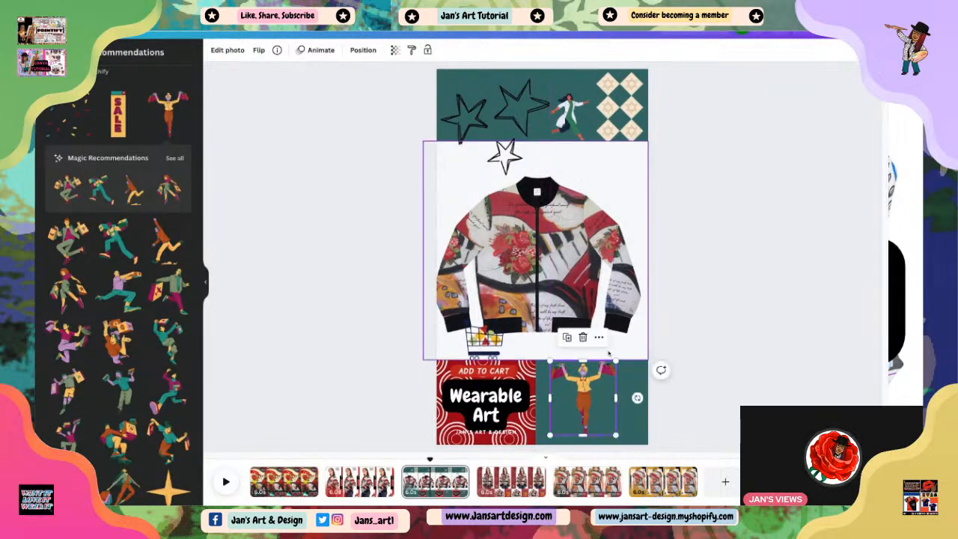
drag(615, 360, 634, 344)
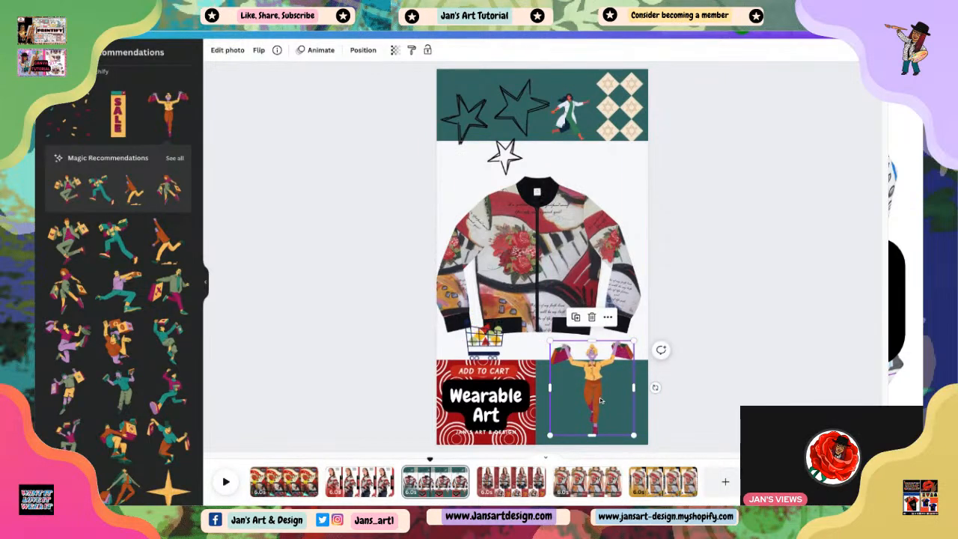
drag(600, 401, 593, 404)
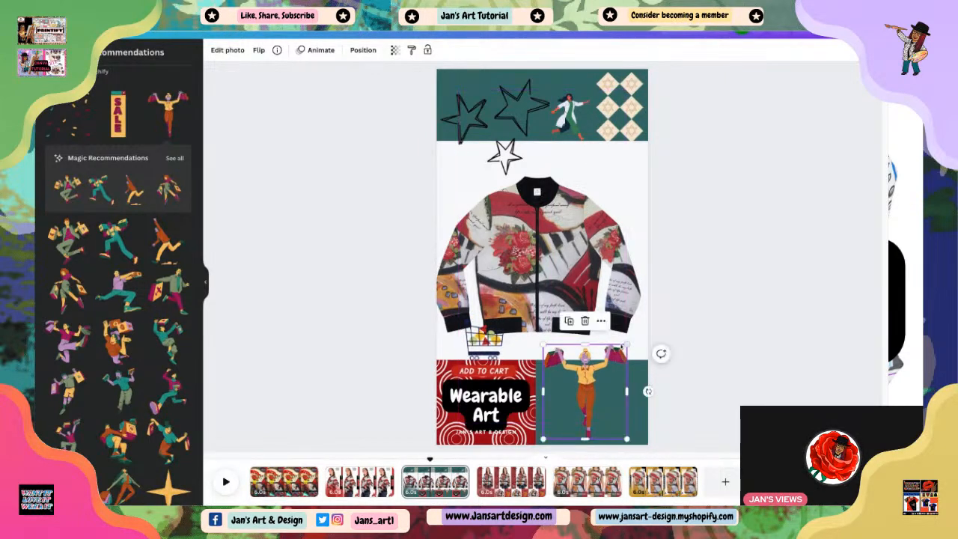
click(614, 459)
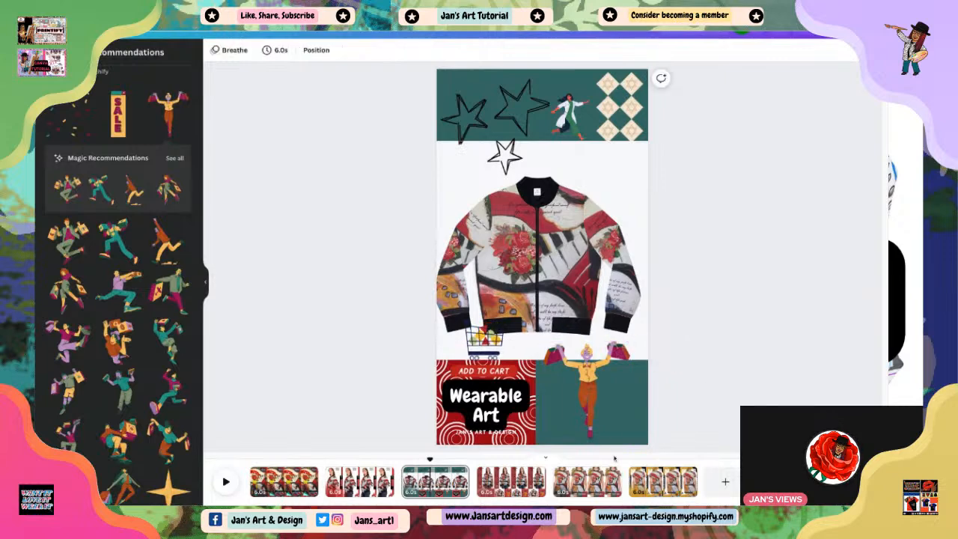
Widen the red circle-patterned block behind the Wearable Art title slightly toward the teal block.
click(506, 414)
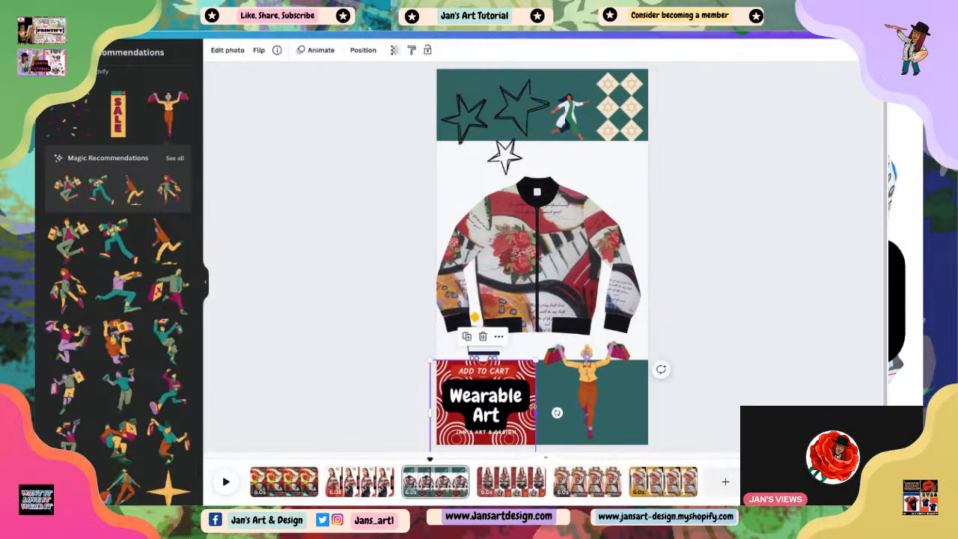
mouse_move(536, 413)
mouse_down()
mouse_move(603, 413)
mouse_move(539, 412)
mouse_up()
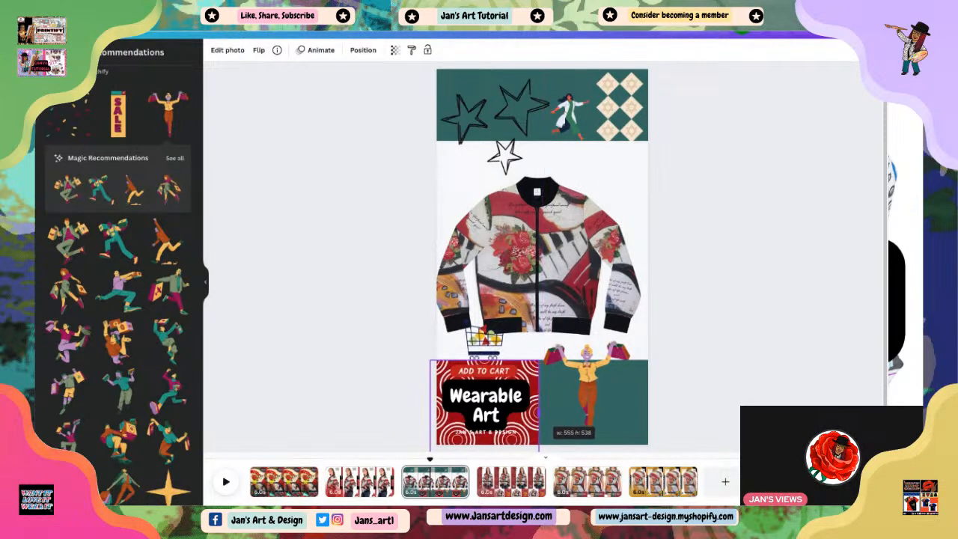
click(392, 400)
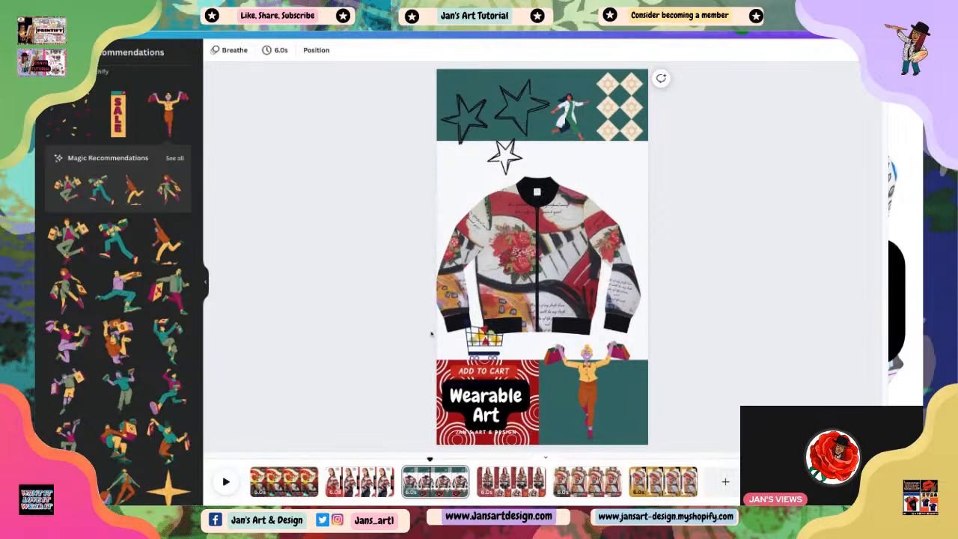
Shift the shopper to the teal block's inner edge and place the ADD TO CART graphic beside it within the block.
click(483, 333)
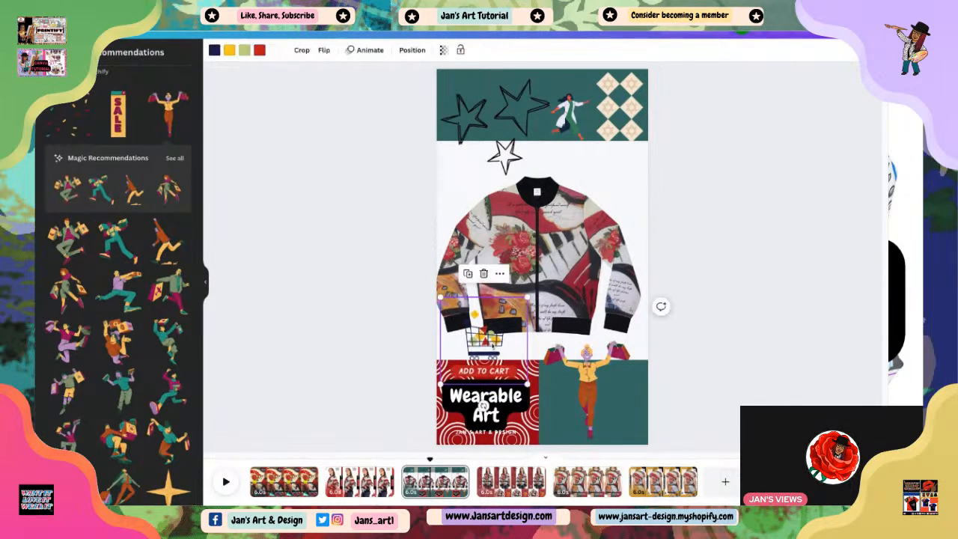
drag(483, 333, 551, 357)
click(612, 405)
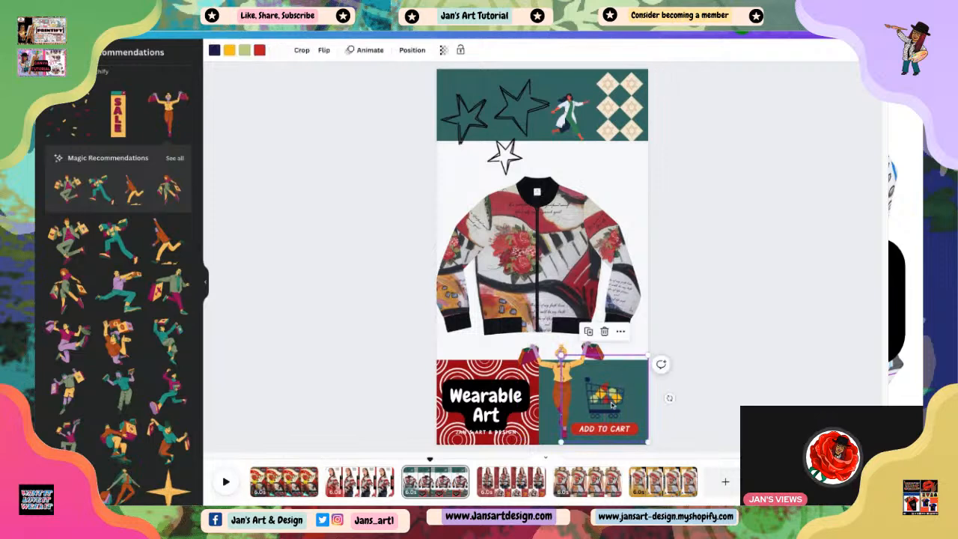
drag(612, 406, 612, 406)
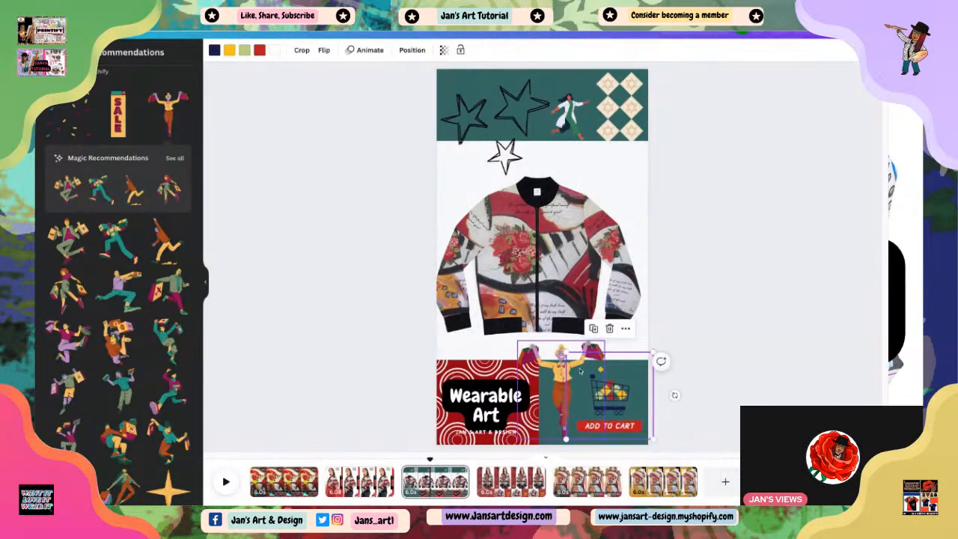
click(779, 386)
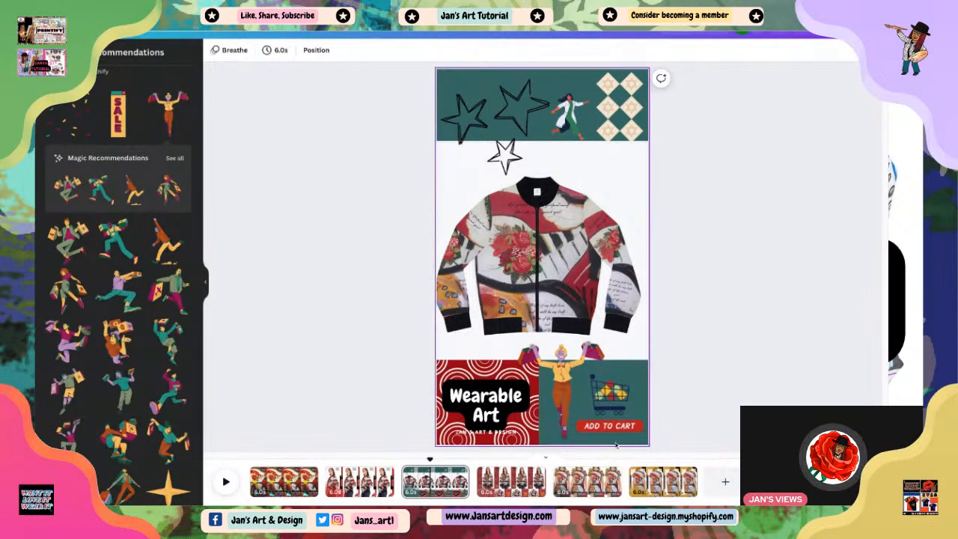
Preview the Neon photo animation on the two-bag shopper and apply Tectonic.
click(562, 415)
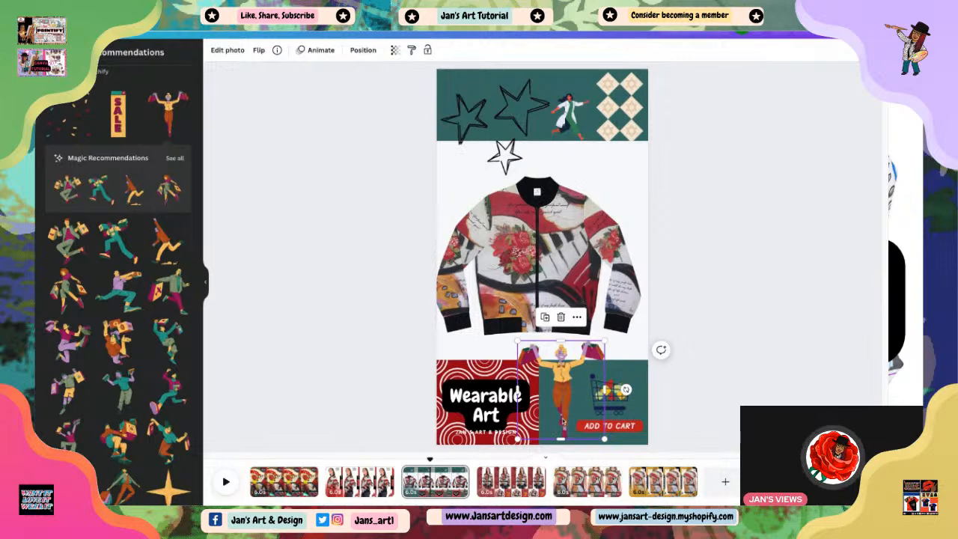
click(314, 49)
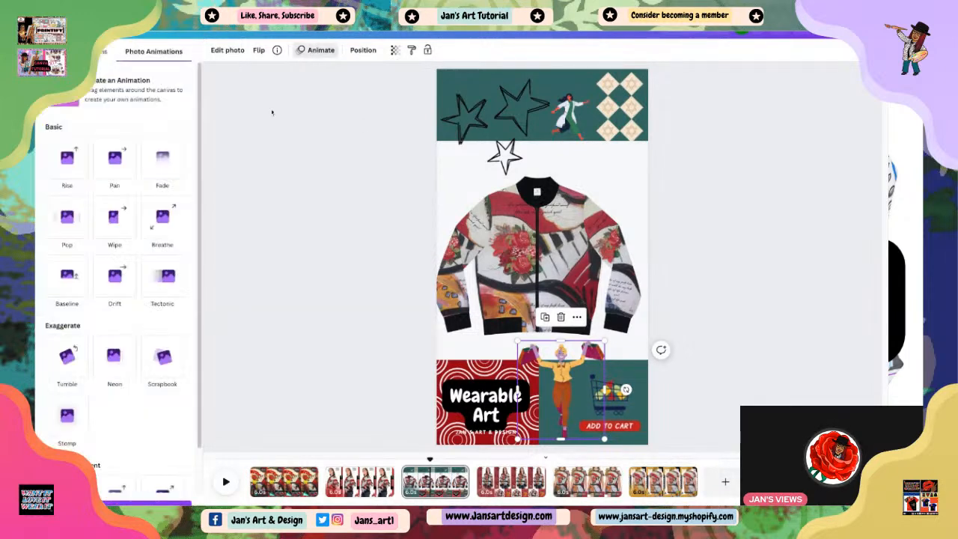
click(115, 357)
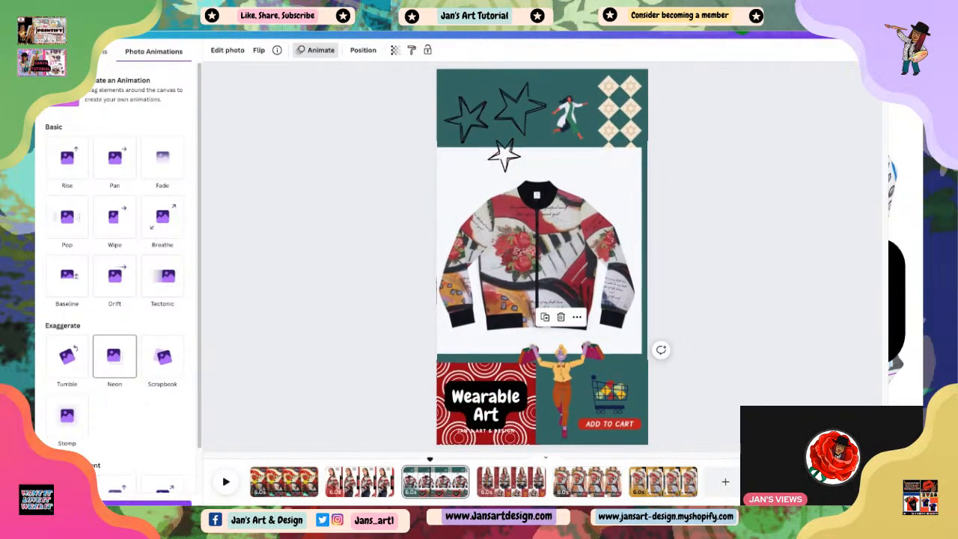
click(159, 281)
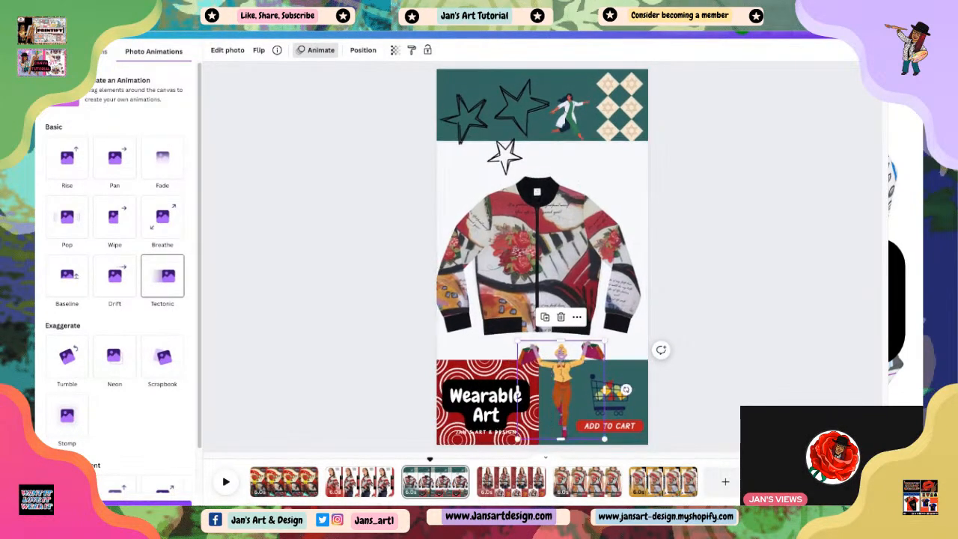
click(163, 276)
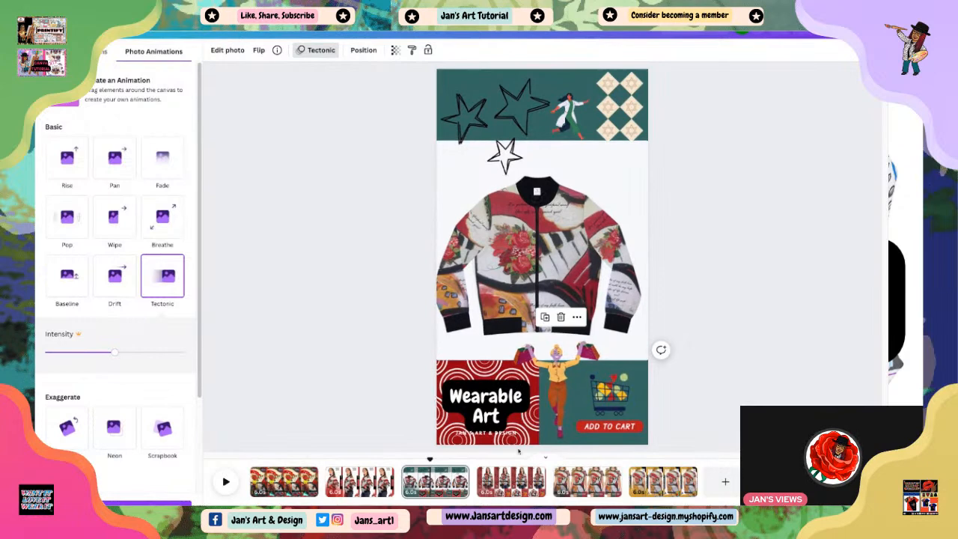
On the Bomber Jacket page, add the recommended shopper carrying a bag and purple skirt, shrunk to fit beneath the title.
click(360, 482)
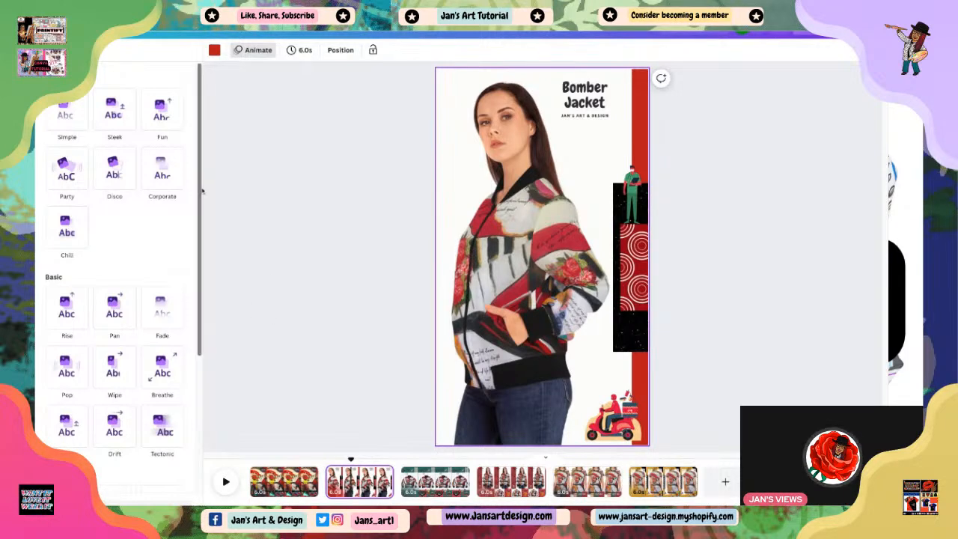
click(261, 197)
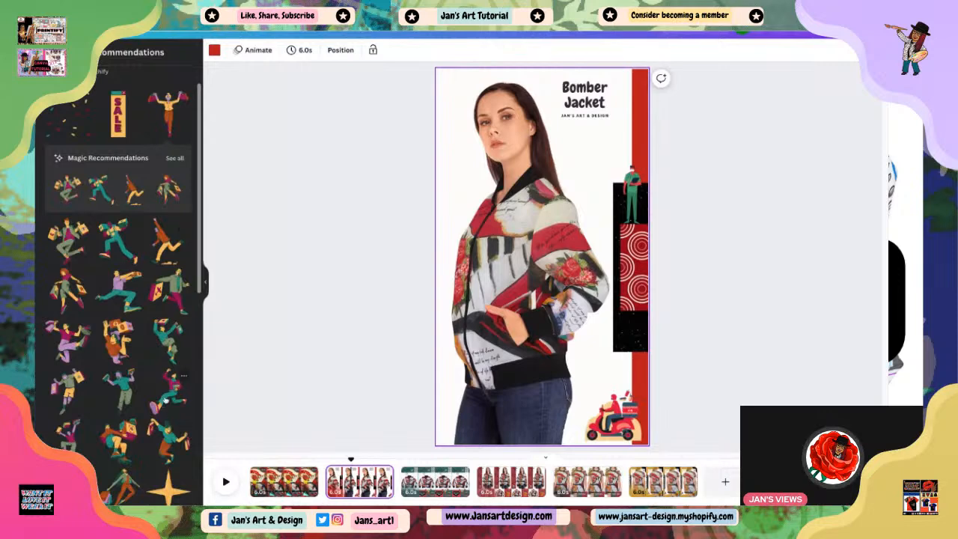
scroll(130, 500, down, 1)
scroll(130, 500, down, 3)
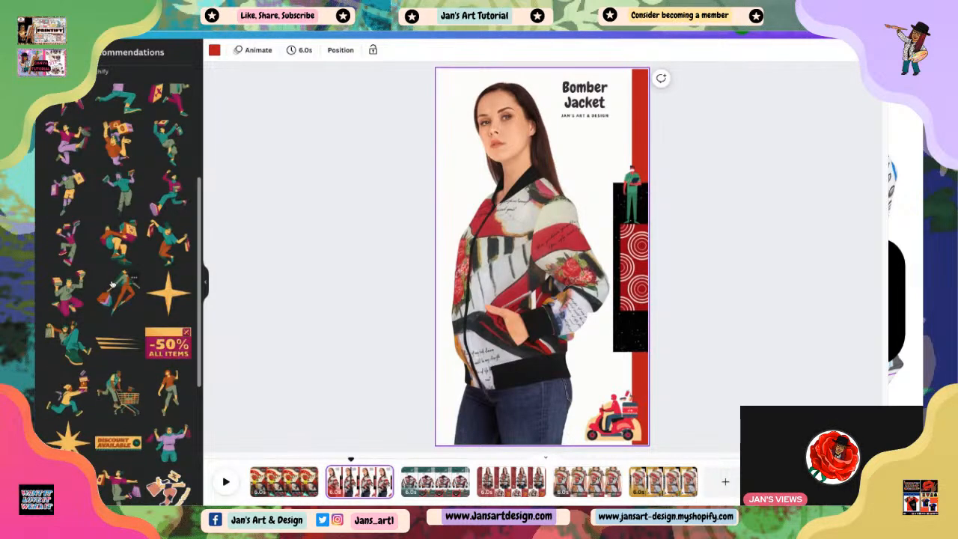
scroll(114, 352, down, 2)
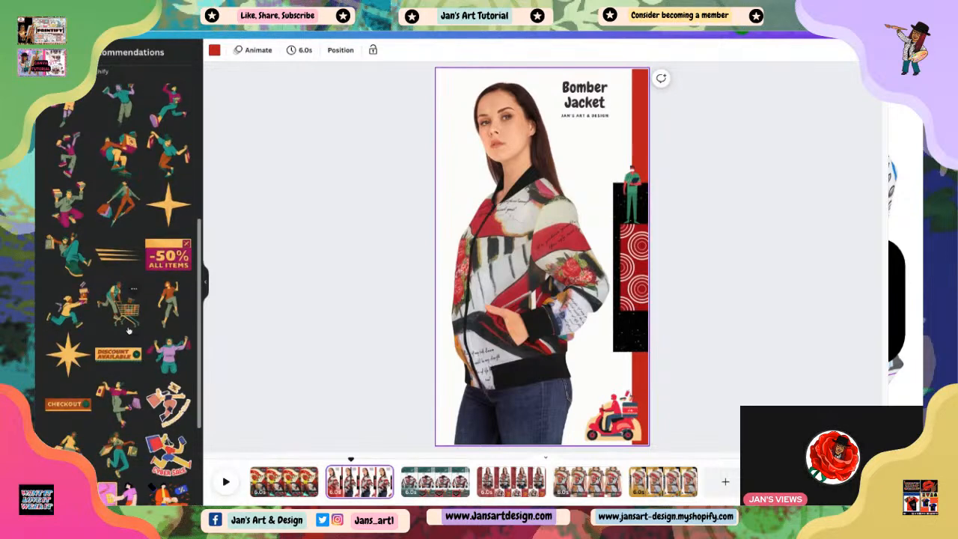
click(122, 411)
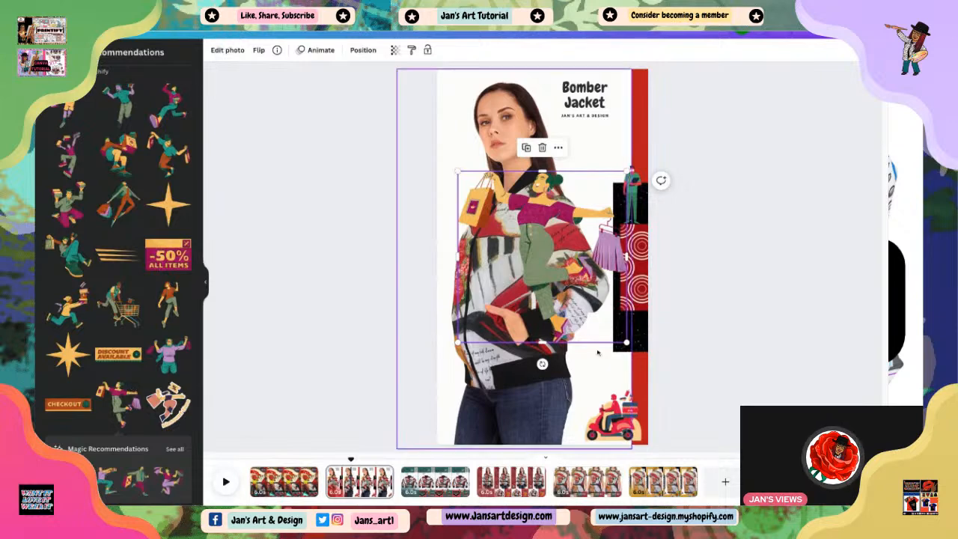
drag(625, 344, 603, 158)
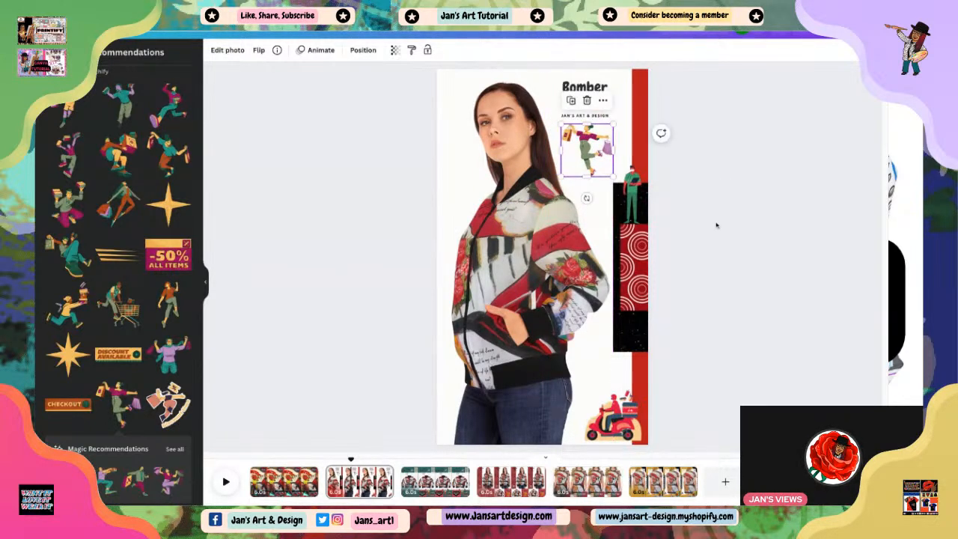
click(711, 283)
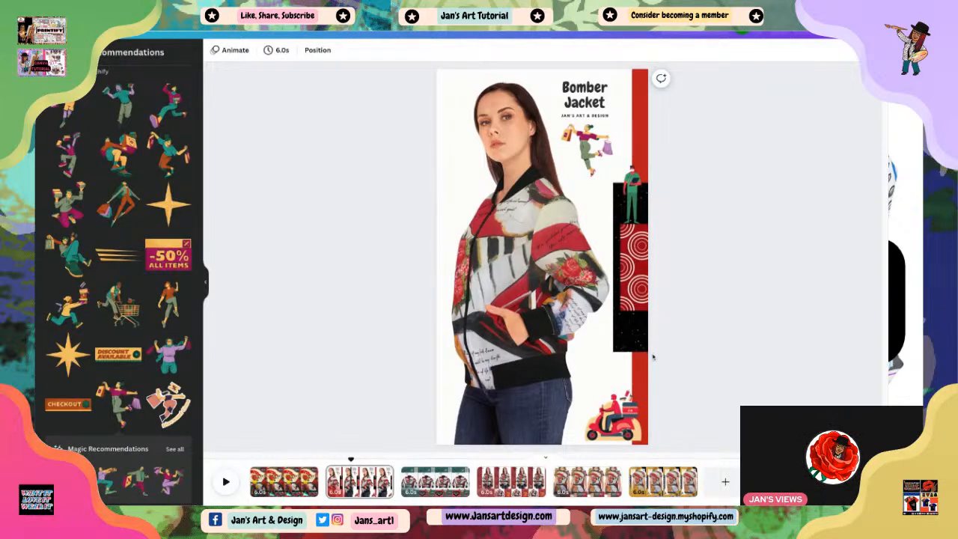
Move the delivery scooter onto the model's jeans and place the shopper, enlarged, in the page's lower-right corner.
click(612, 425)
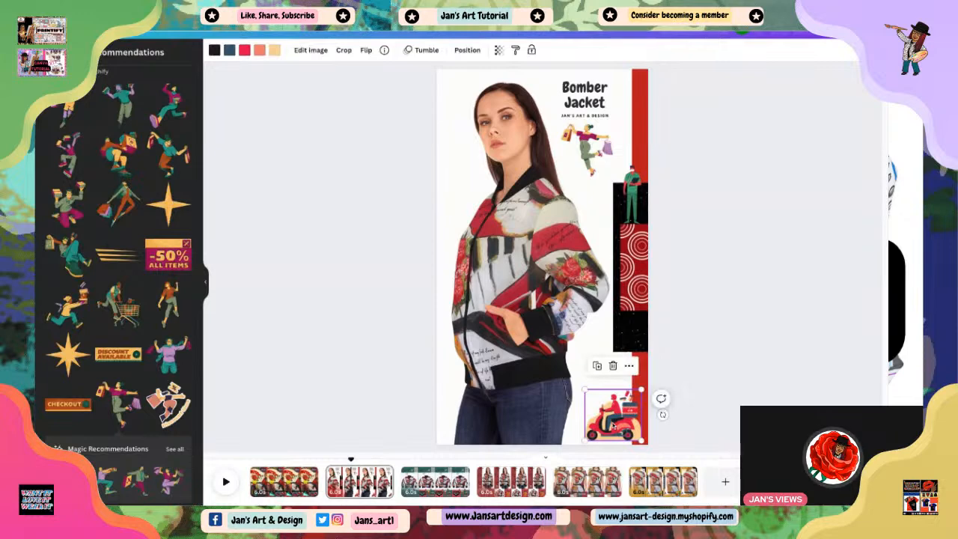
drag(613, 425, 514, 419)
drag(594, 156, 618, 424)
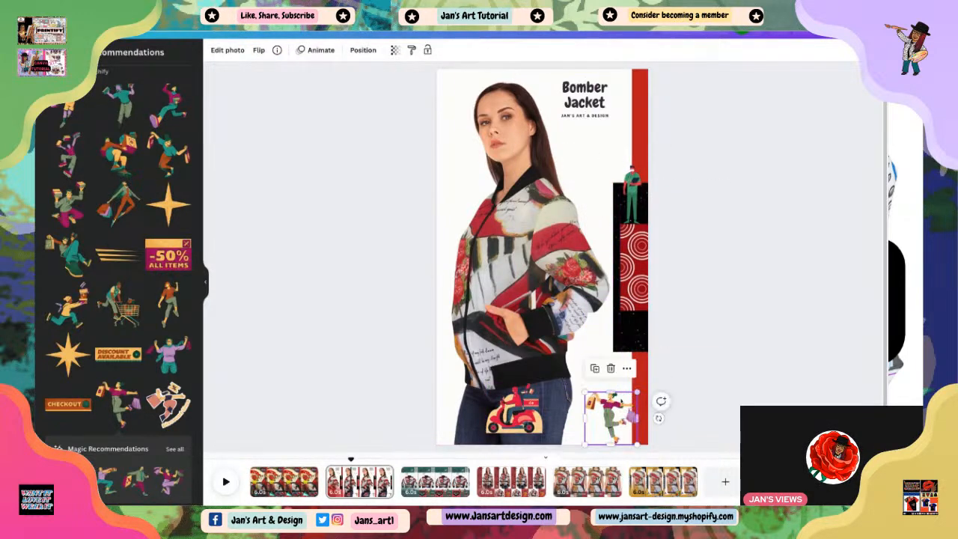
drag(585, 392, 557, 364)
mouse_move(603, 412)
mouse_down()
mouse_move(616, 413)
mouse_move(612, 405)
mouse_up()
click(711, 442)
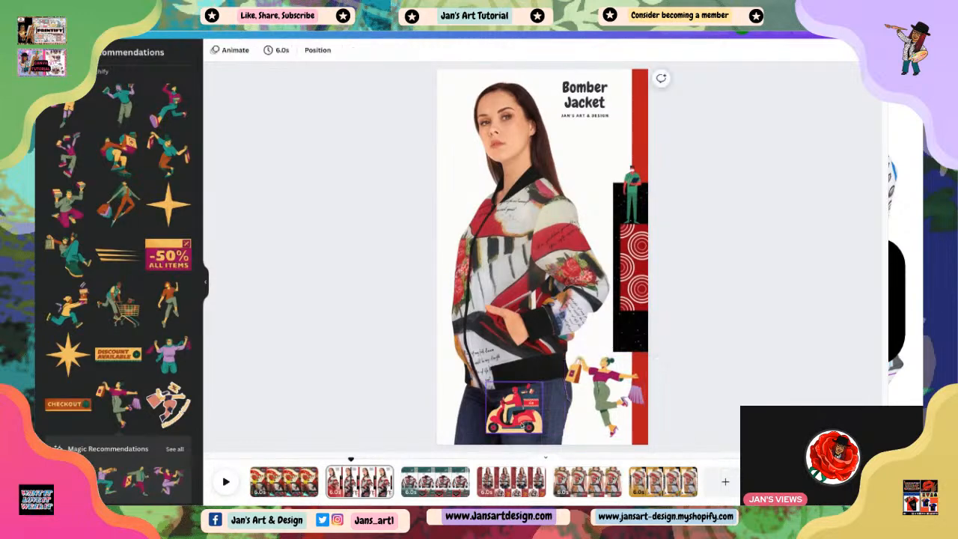
Shrink the delivery scooter and place it in the page's lower-left corner.
click(515, 411)
mouse_move(543, 383)
mouse_down()
mouse_move(505, 421)
mouse_move(471, 425)
mouse_move(485, 403)
mouse_up()
drag(462, 436, 466, 436)
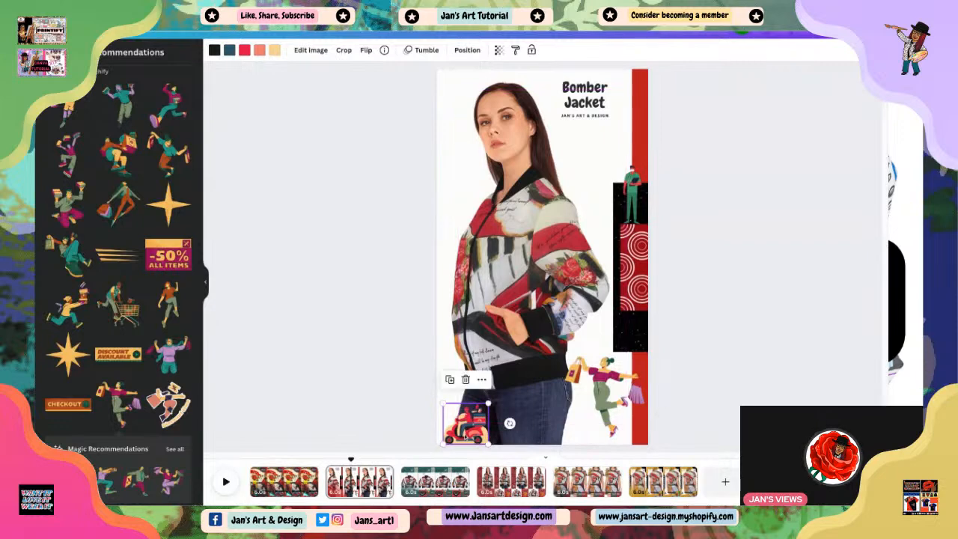
Enlarge the shopper slightly so her frame reaches the page's bottom edge.
click(603, 423)
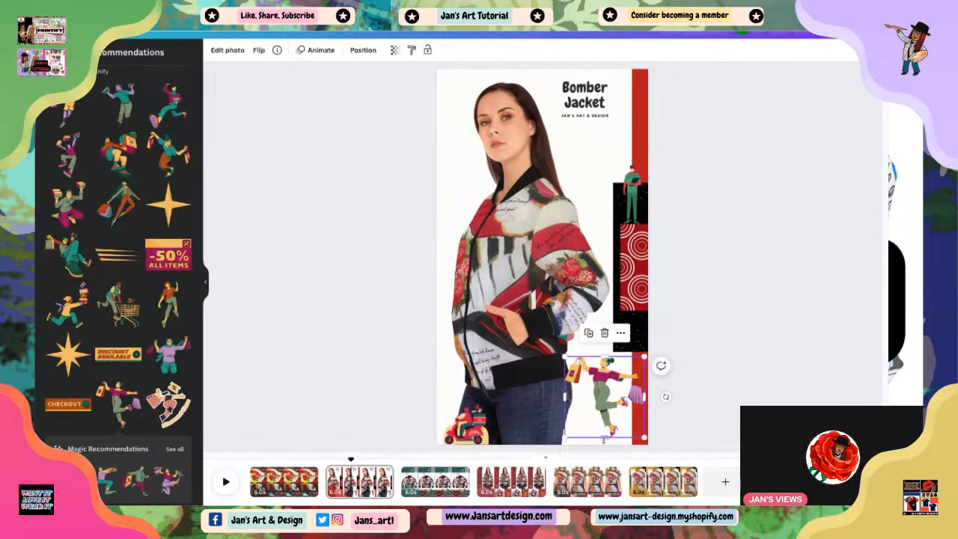
drag(605, 438, 606, 446)
click(698, 417)
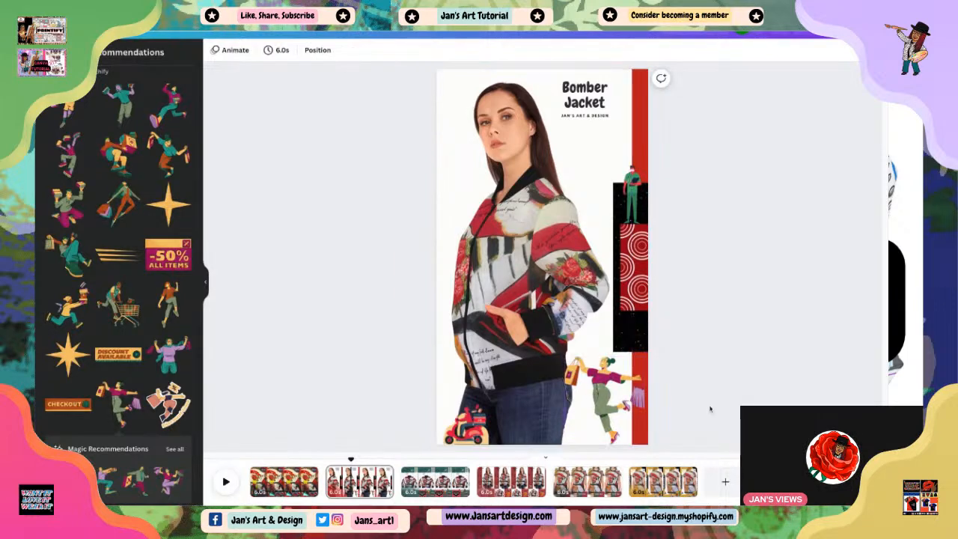
click(611, 398)
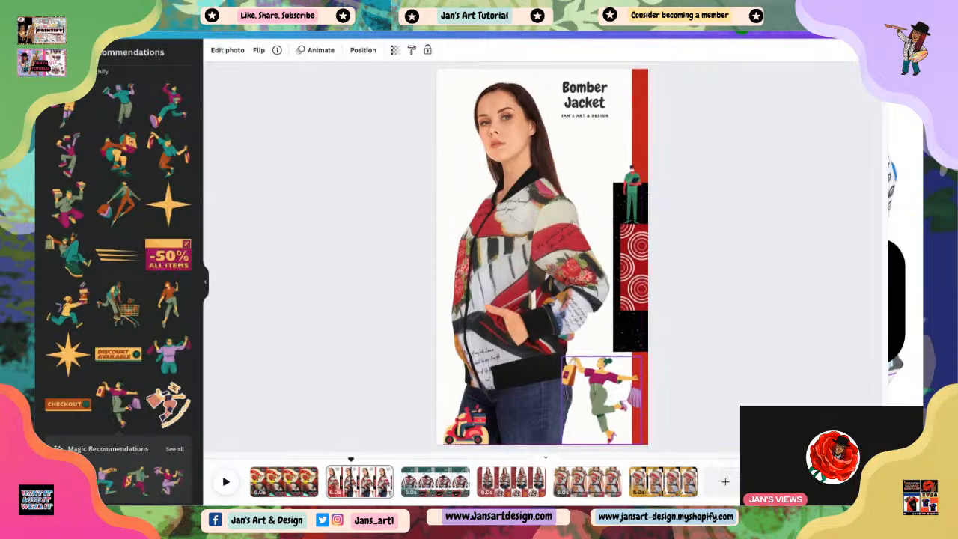
click(728, 367)
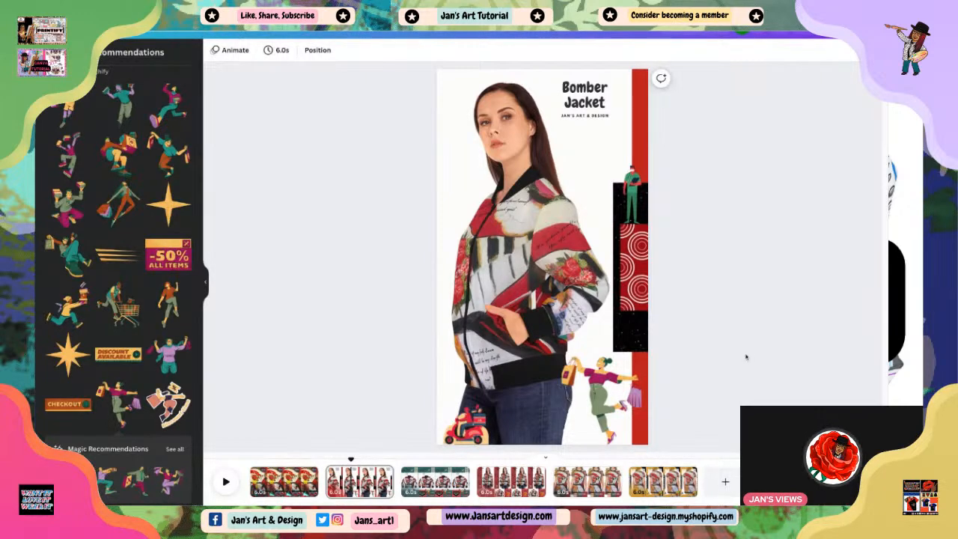
Add the orange speed-lines graphic, flip it vertically and horizontally, and shrink it to fit beneath the Bomber Jacket title.
click(109, 256)
drag(581, 256, 608, 148)
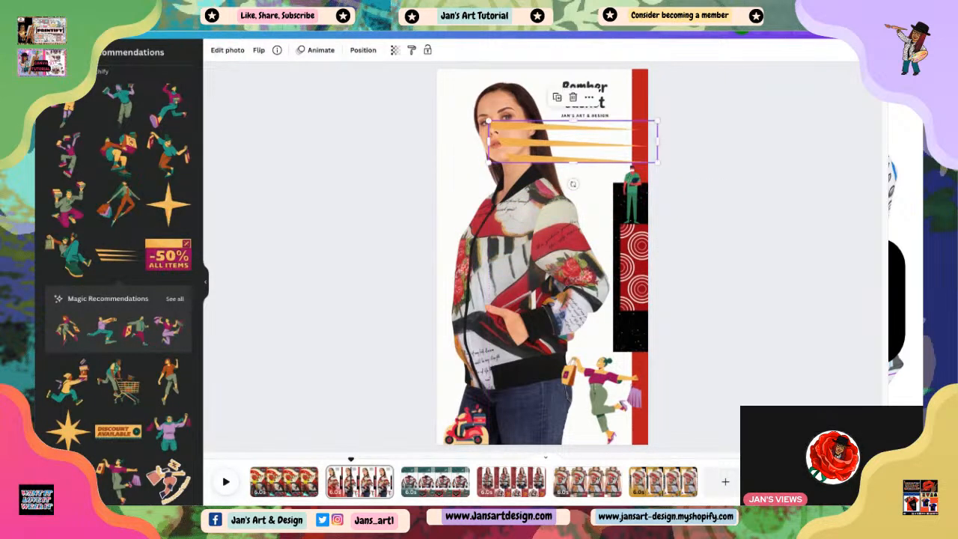
click(258, 49)
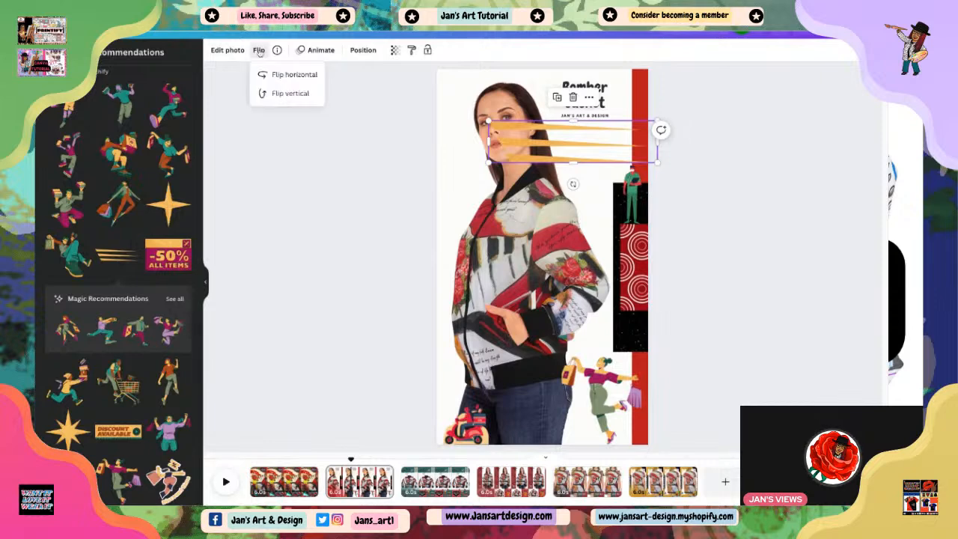
click(283, 94)
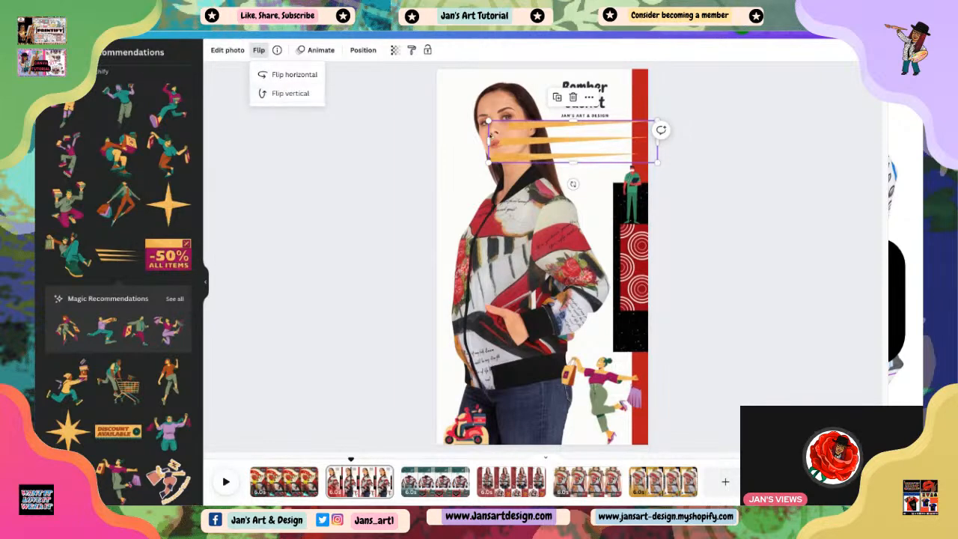
click(289, 75)
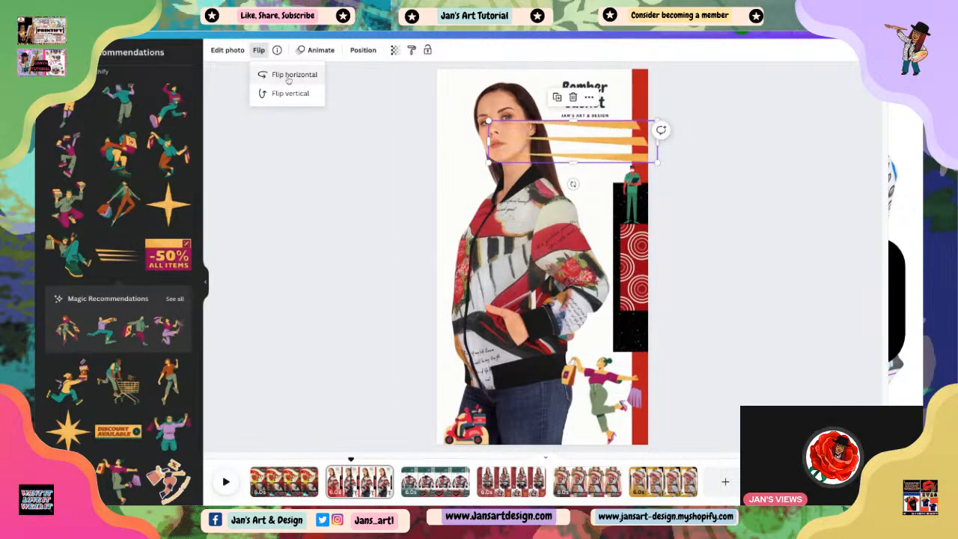
click(611, 147)
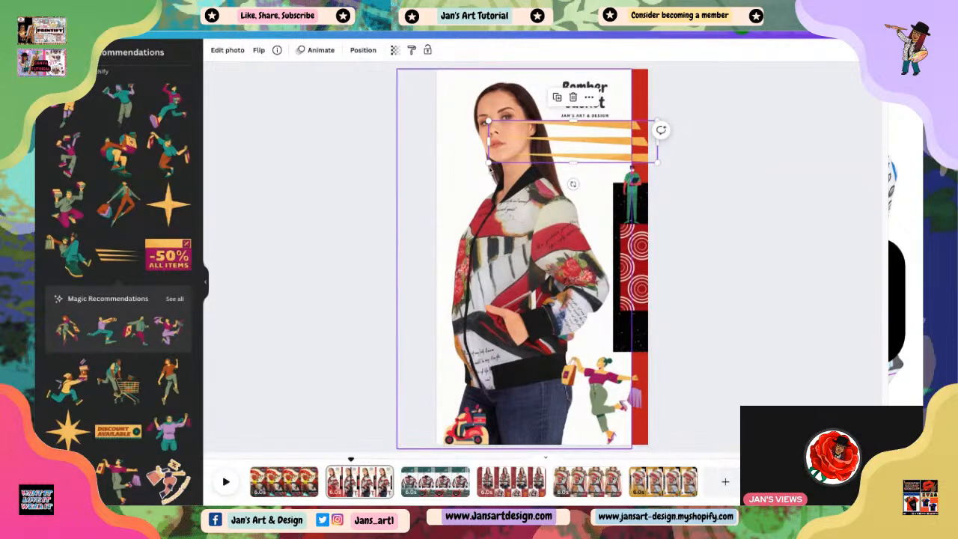
drag(489, 162, 561, 143)
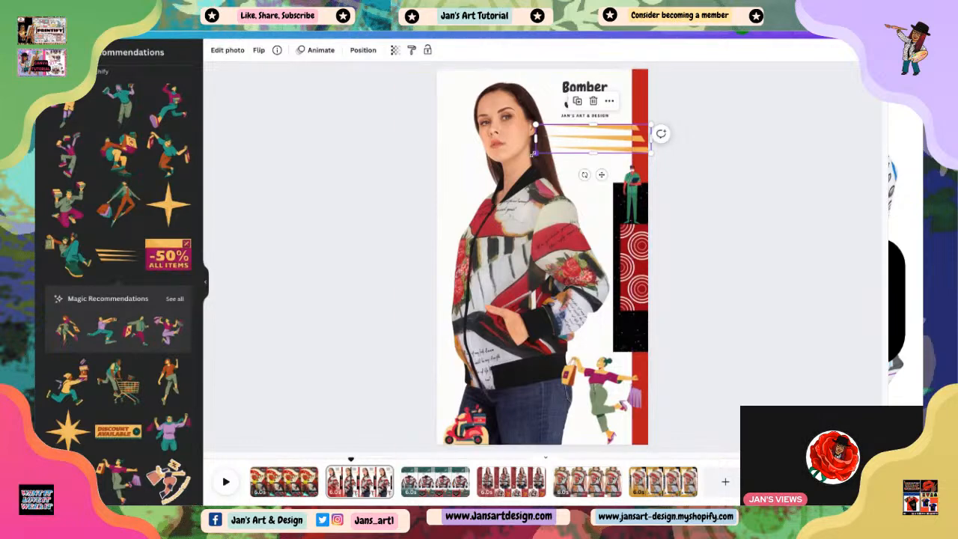
drag(534, 154, 551, 149)
click(723, 255)
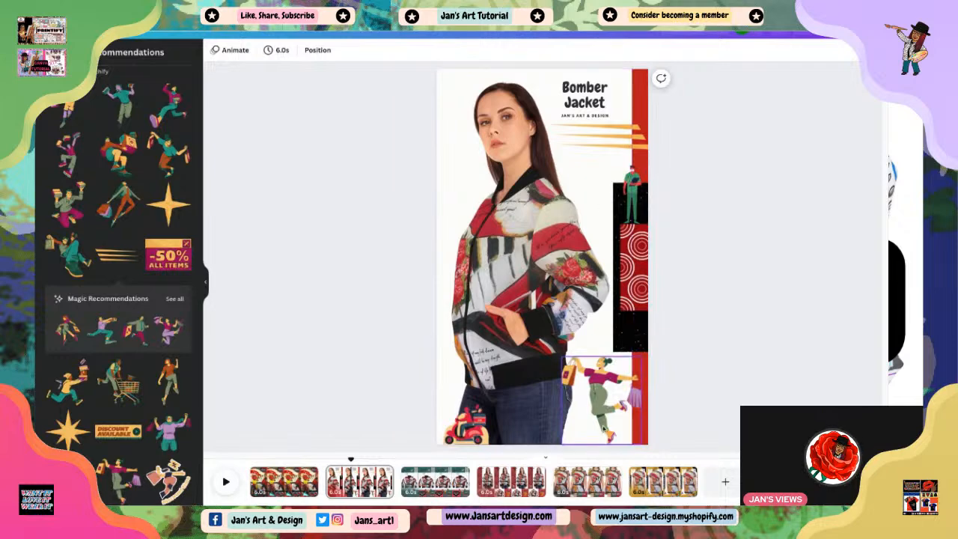
Shift the shopper inward over the jeans, place a copy of the speed lines behind her, and nudge the original lines up toward the title.
mouse_move(610, 414)
mouse_down()
mouse_move(569, 413)
mouse_move(623, 416)
mouse_up()
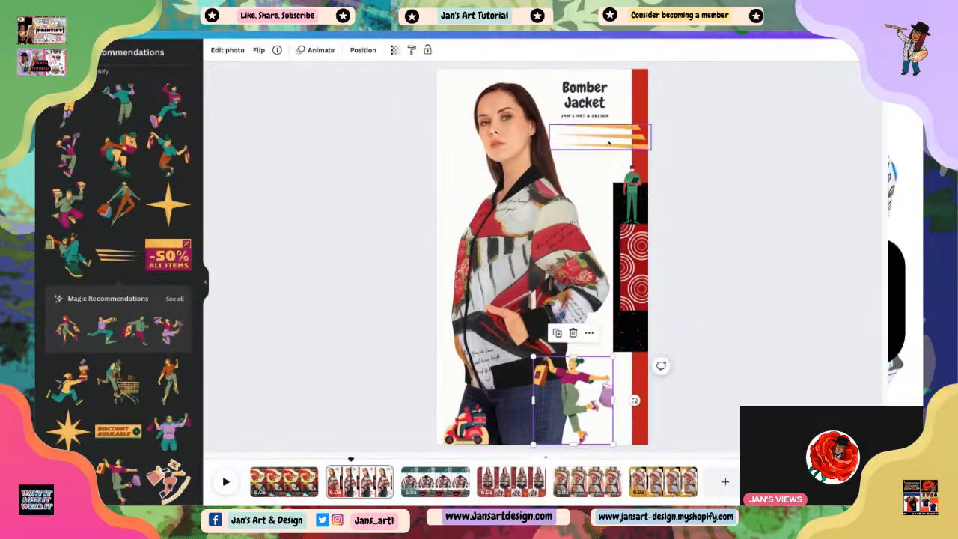
mouse_move(609, 143)
mouse_down()
mouse_move(619, 423)
mouse_move(611, 436)
mouse_move(641, 436)
mouse_move(625, 421)
mouse_move(634, 201)
mouse_move(593, 140)
mouse_up()
click(718, 286)
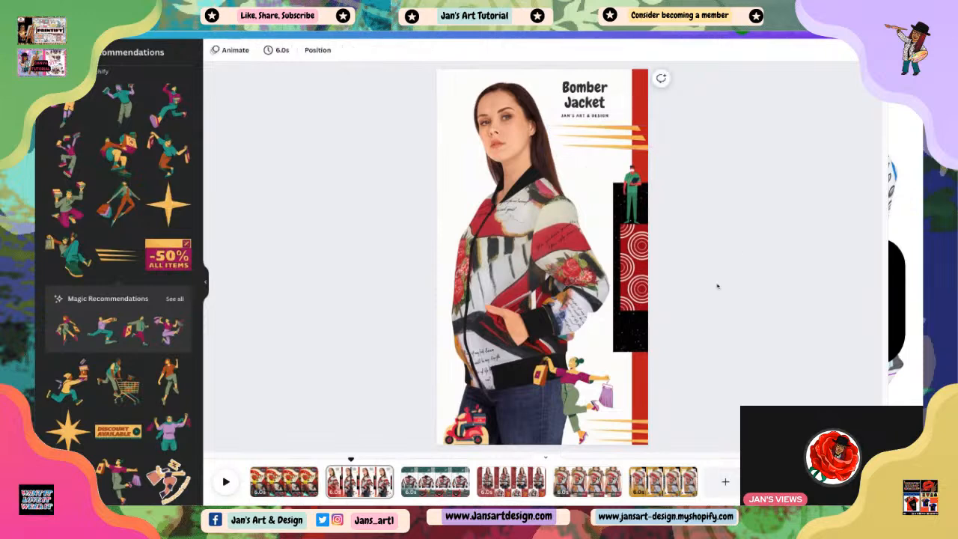
click(603, 139)
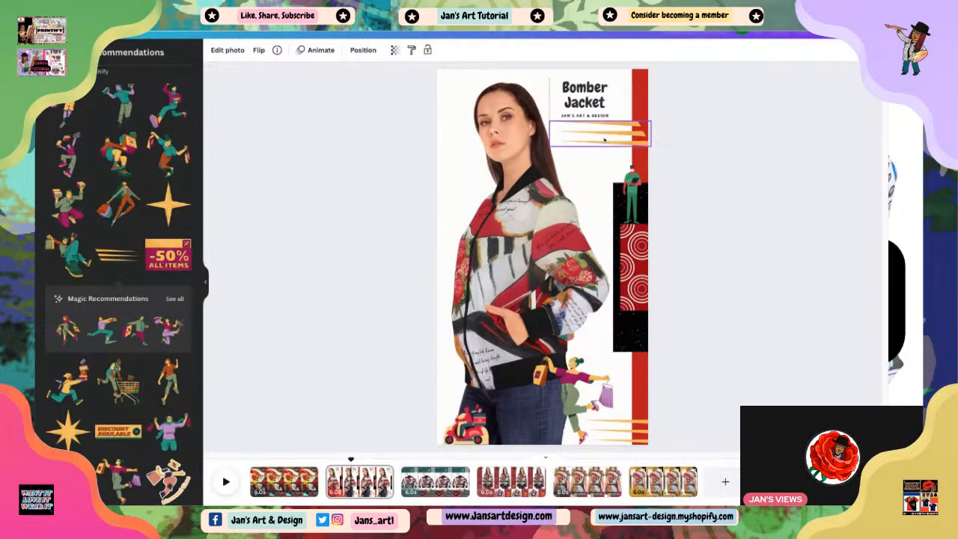
click(766, 241)
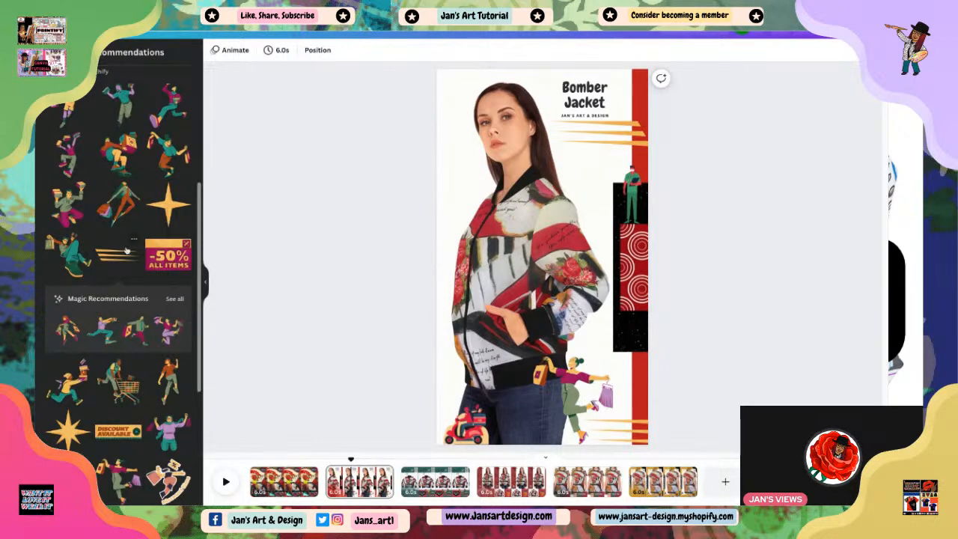
On the first page, add the recommended shopper in purple trousers pushing a yellow cart.
scroll(116, 225, up, 3)
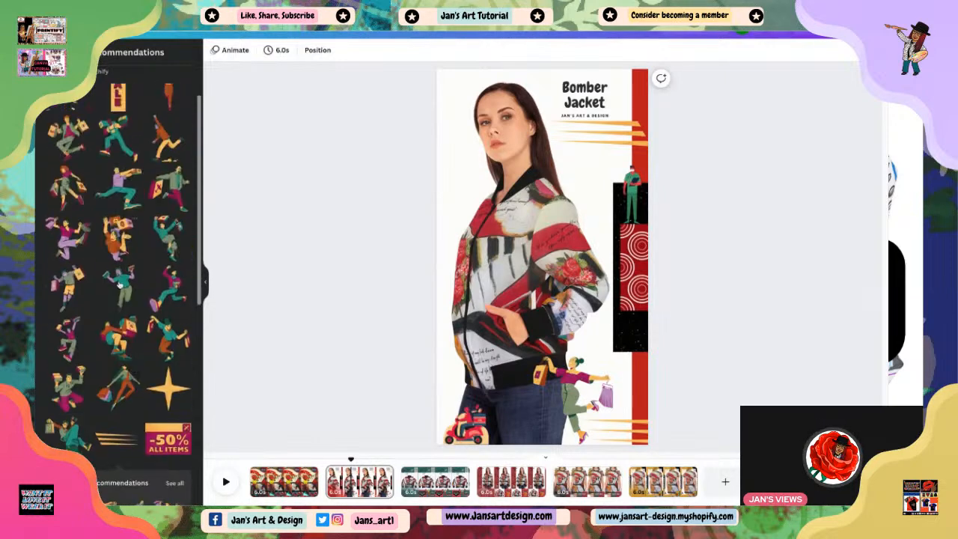
scroll(119, 285, up, 1)
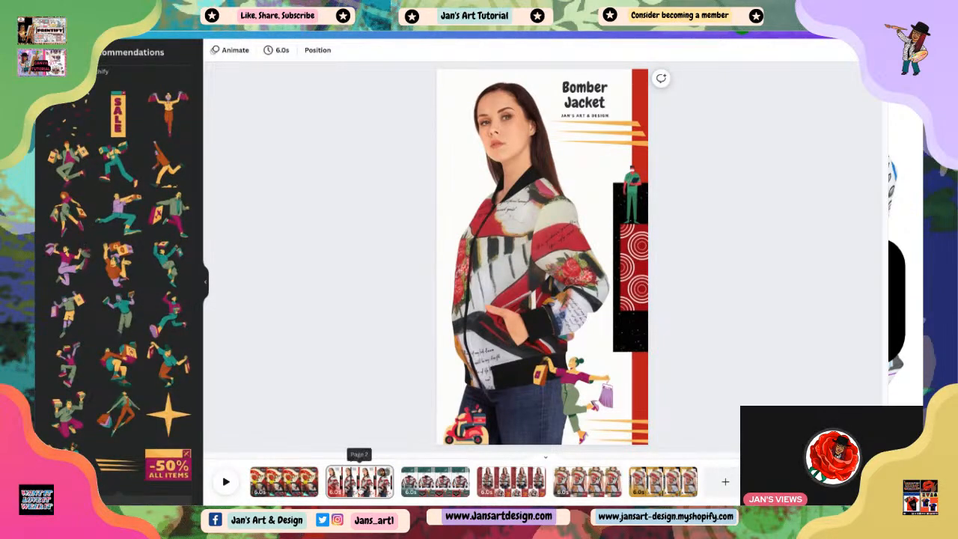
click(284, 481)
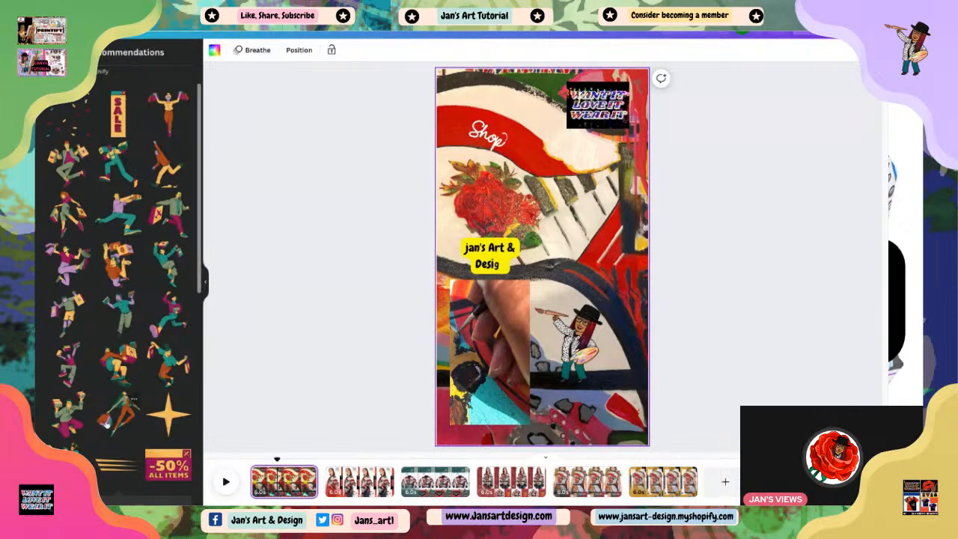
scroll(103, 428, down, 5)
scroll(106, 424, down, 5)
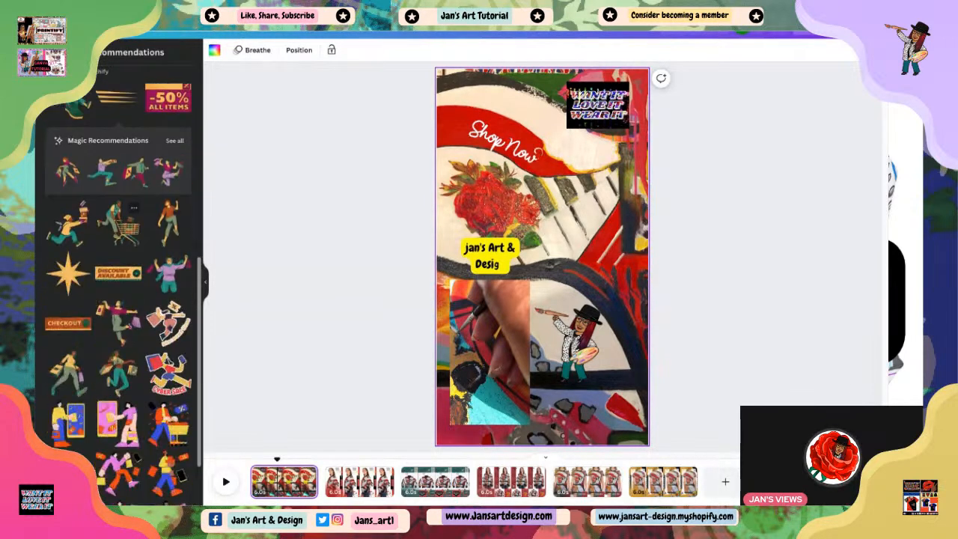
scroll(130, 485, down, 2)
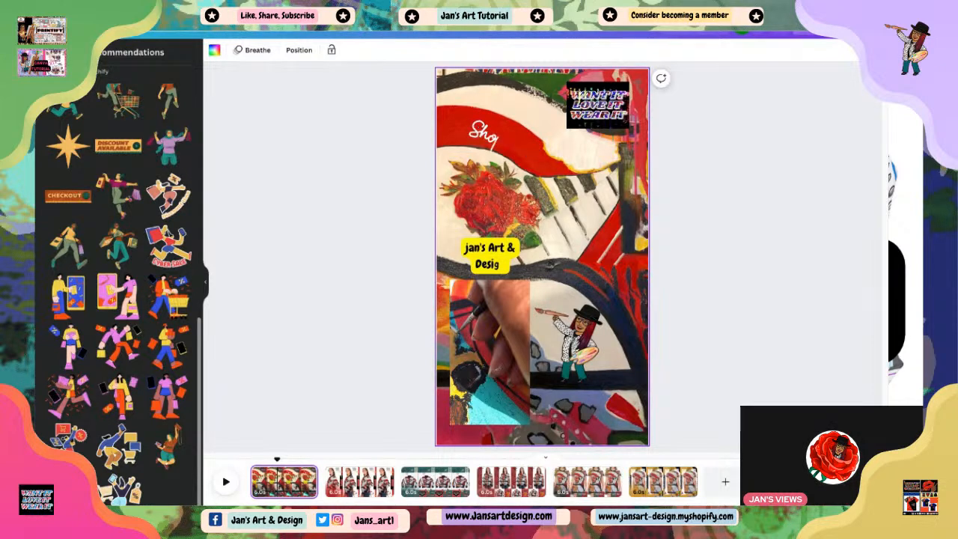
click(180, 455)
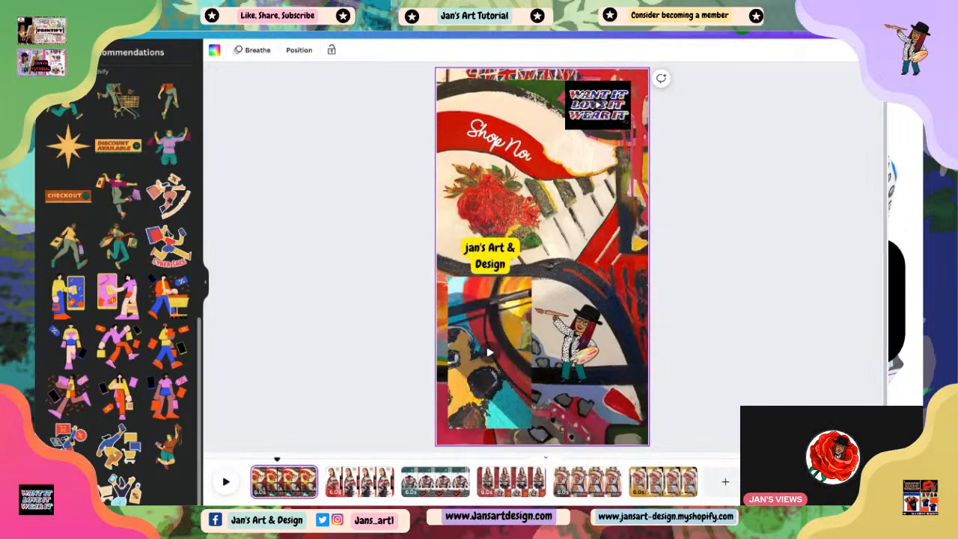
Shrink the cart shopper and place it over the red rose above the yellow name label.
drag(543, 258, 507, 188)
drag(546, 275, 549, 266)
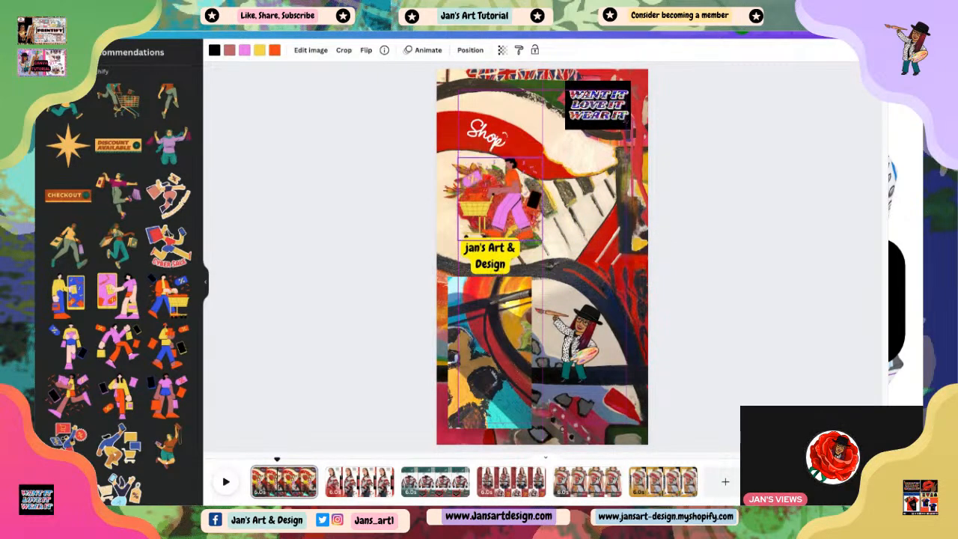
drag(503, 196, 503, 197)
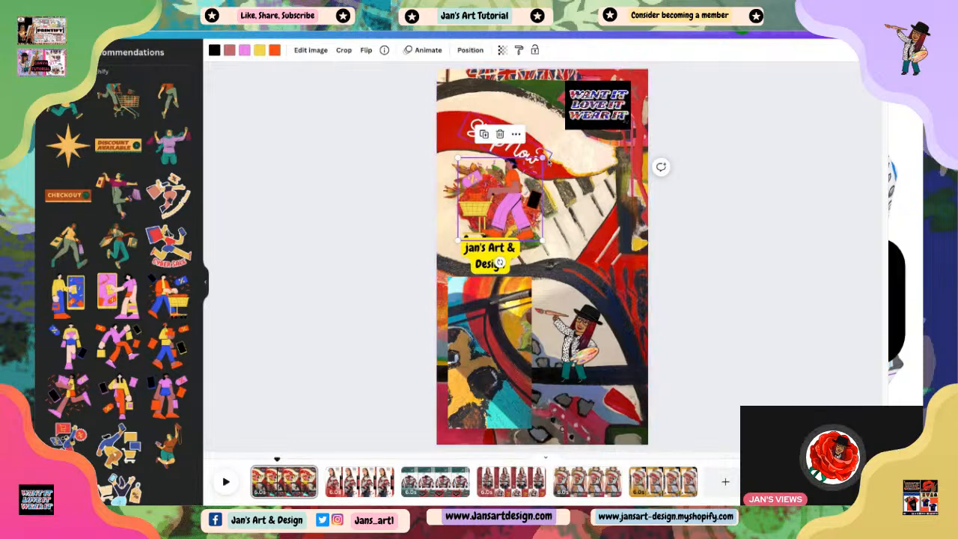
drag(543, 158, 529, 171)
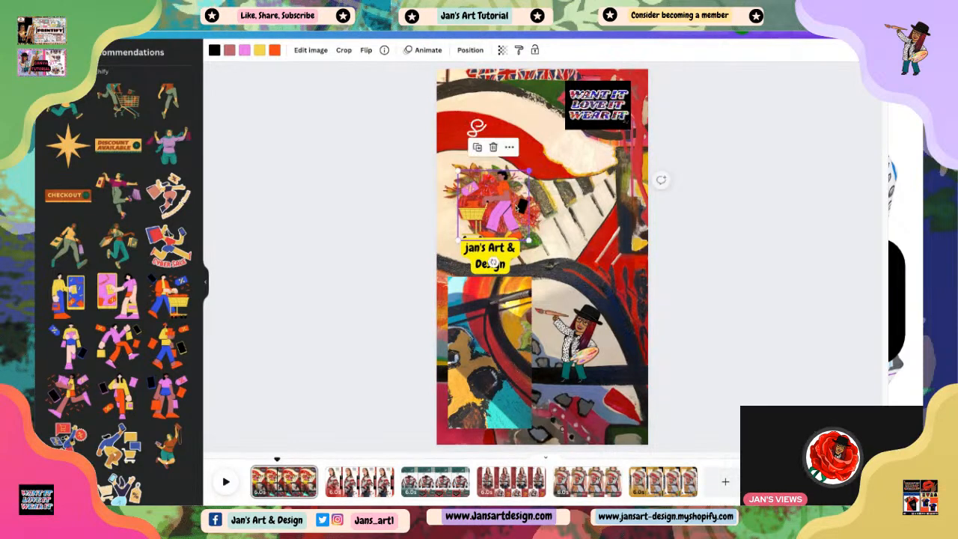
drag(494, 263, 485, 256)
click(695, 291)
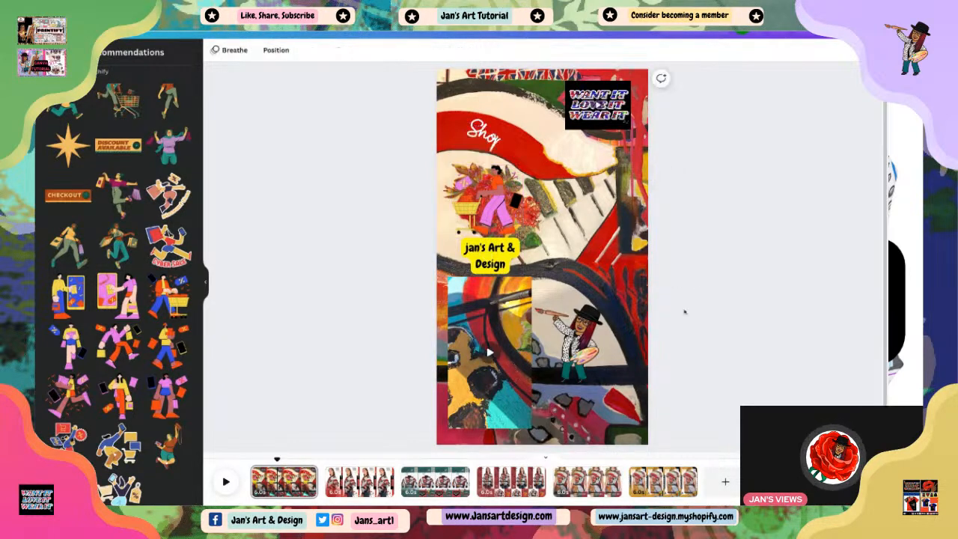
Move the cart shopper up over the Shop Now banner, and shrink the WANT IT LOVE IT WEAR IT video against the page's right edge.
drag(494, 217, 507, 128)
drag(588, 102, 582, 161)
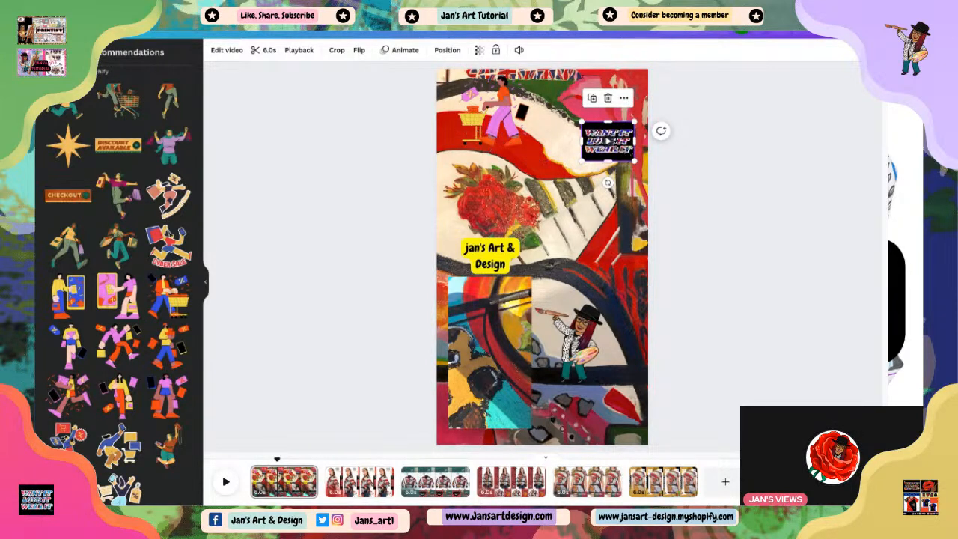
mouse_move(608, 142)
mouse_down()
mouse_move(609, 155)
mouse_move(622, 153)
mouse_up()
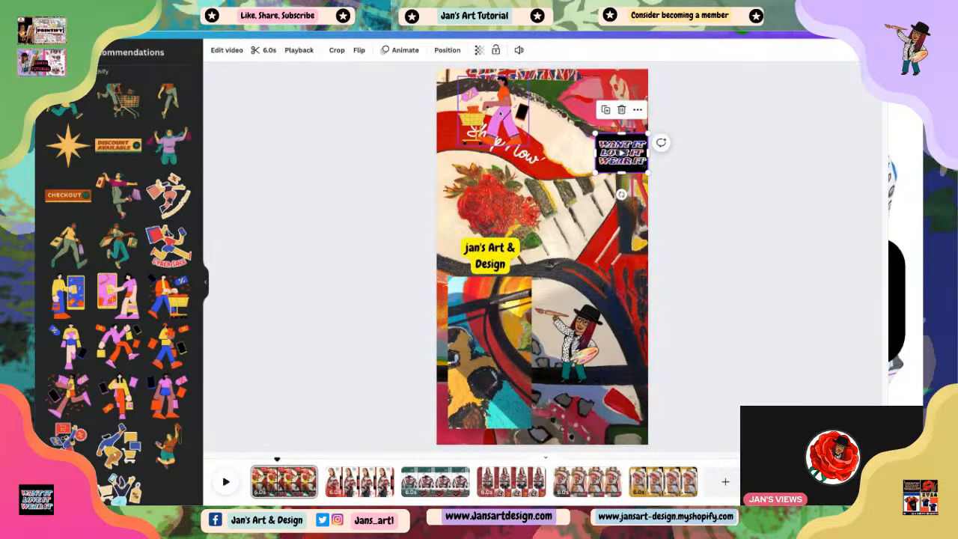
Move the cart shopper above the WANT IT LOVE IT WEAR IT video and shrink it to about the video's width.
click(501, 113)
drag(501, 113, 620, 106)
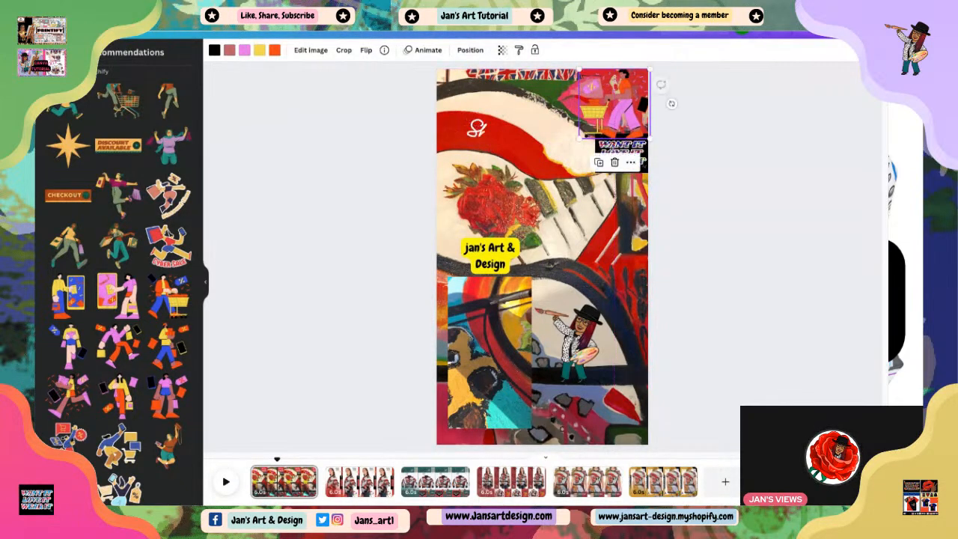
drag(652, 140, 620, 108)
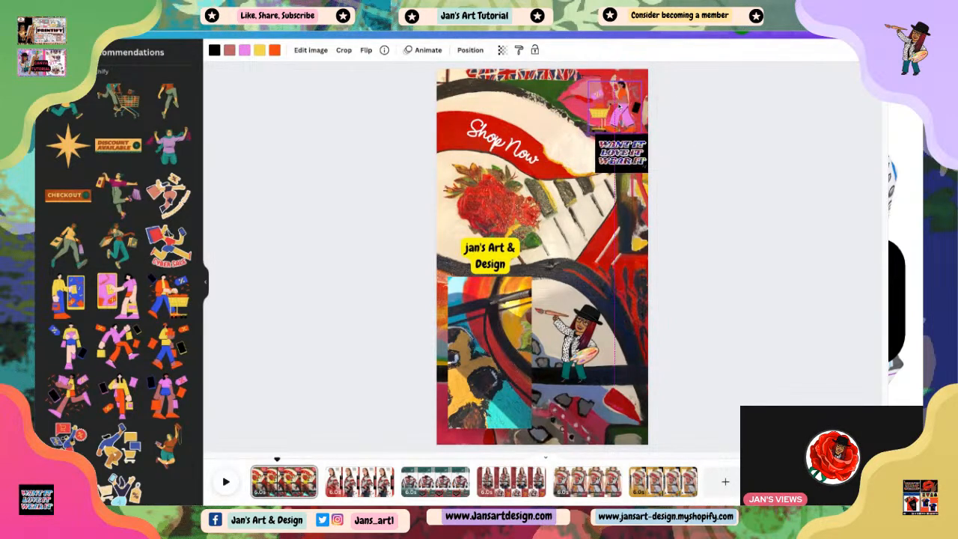
click(620, 108)
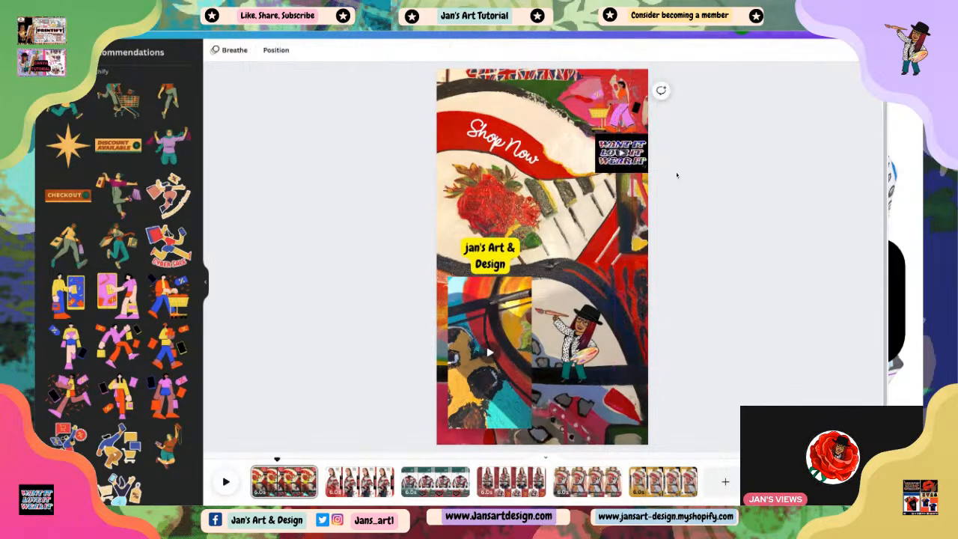
click(602, 92)
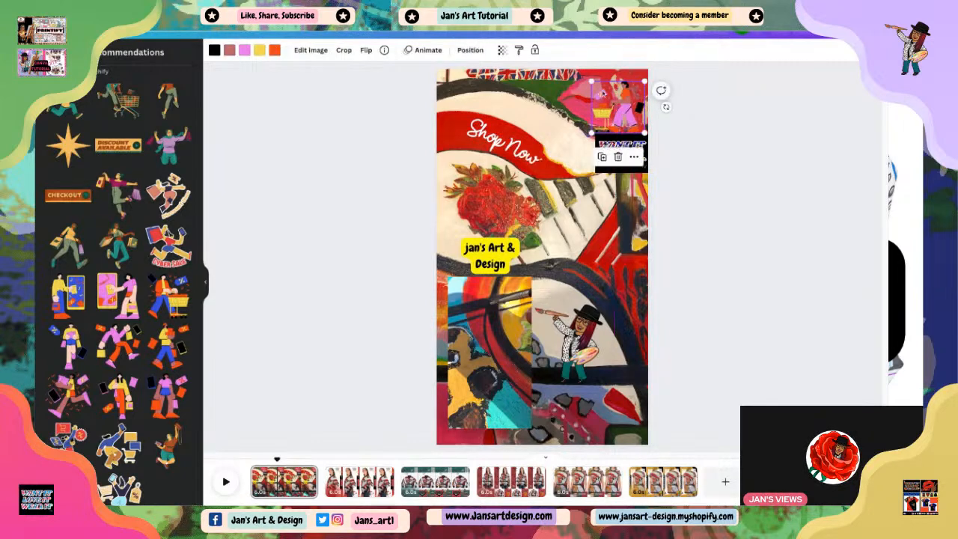
Recolour the orange parts of the cart shopper on the first page to dark navy.
click(670, 223)
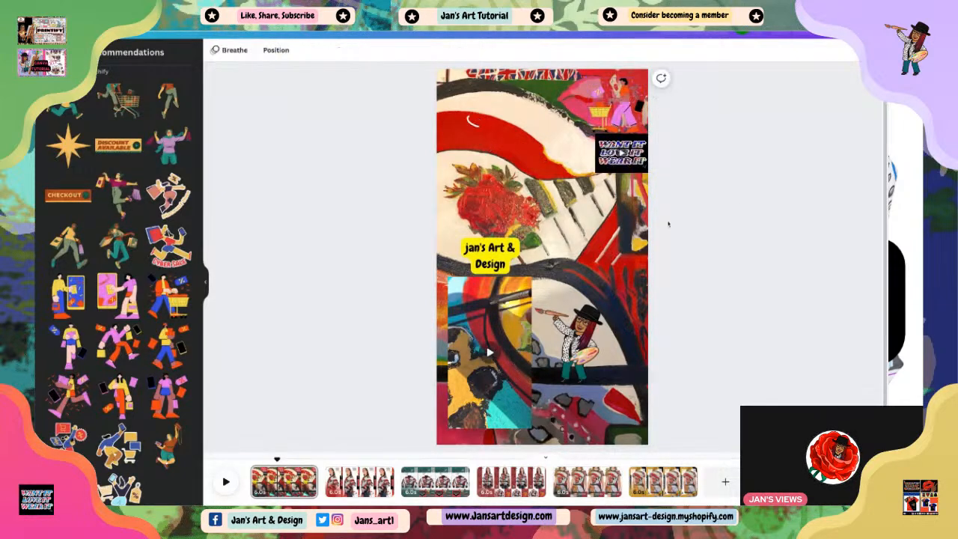
click(618, 126)
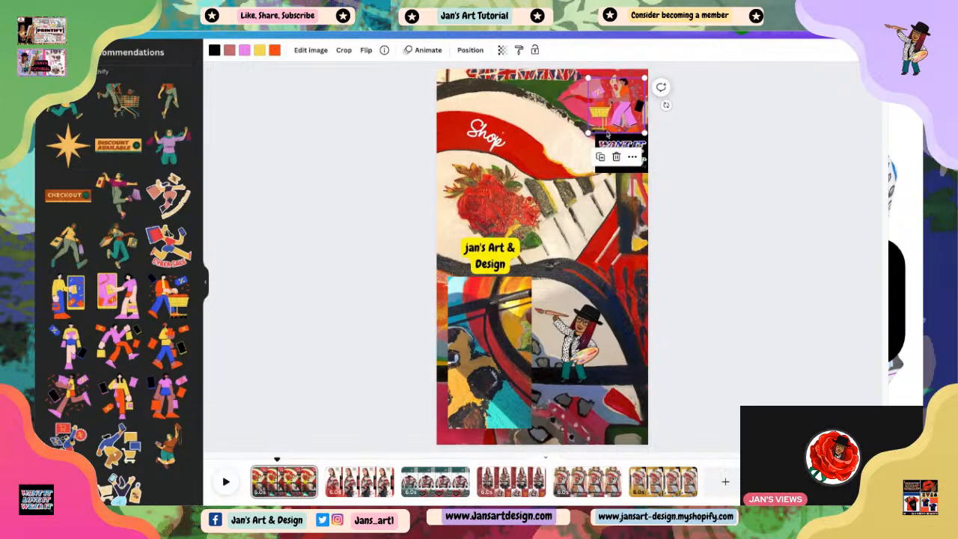
click(275, 53)
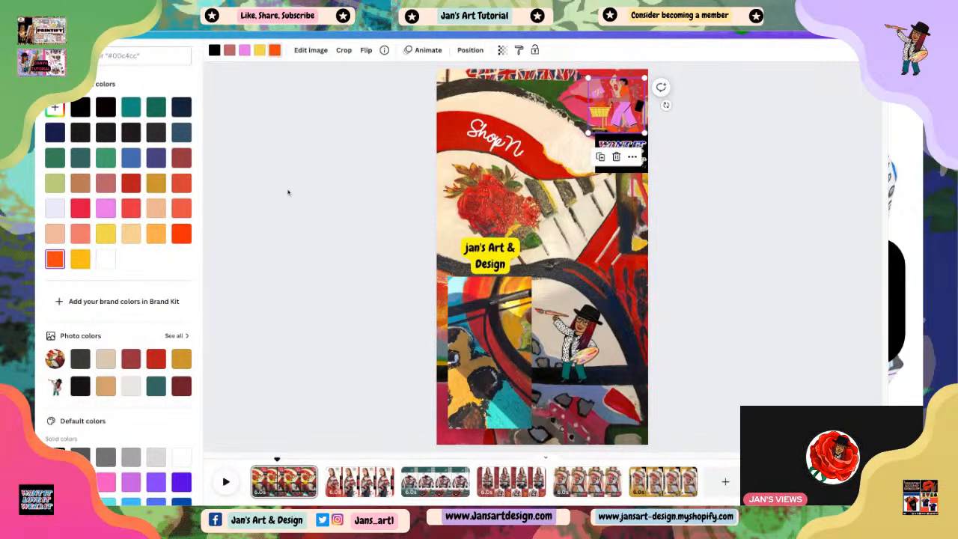
click(182, 107)
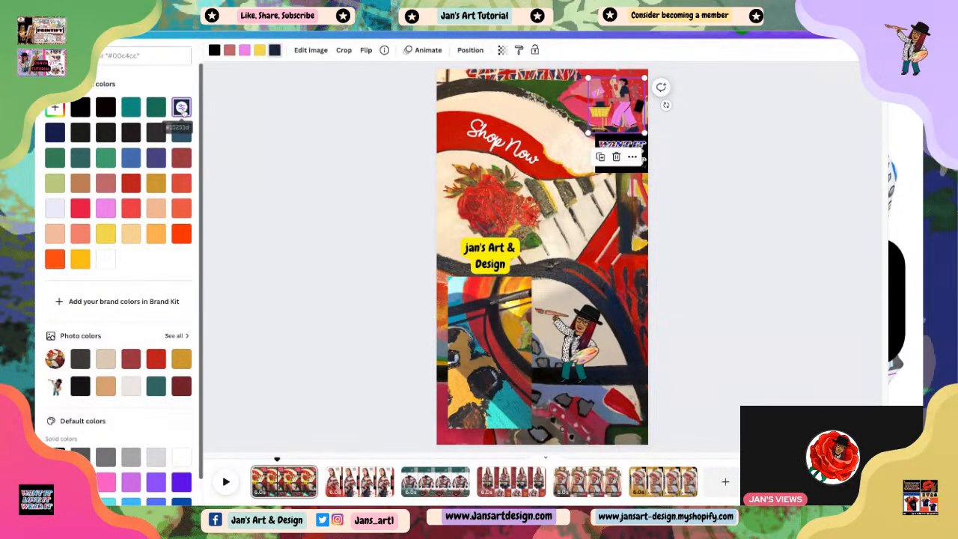
click(292, 229)
click(716, 207)
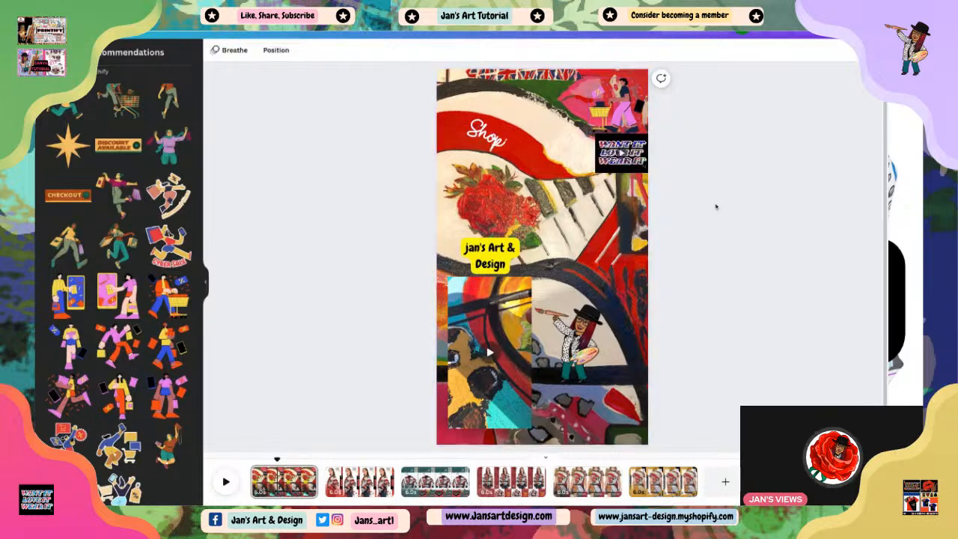
Shift the cart shopper and the WANT IT LOVE IT WEAR IT video slightly inward from the page's right edge.
click(627, 126)
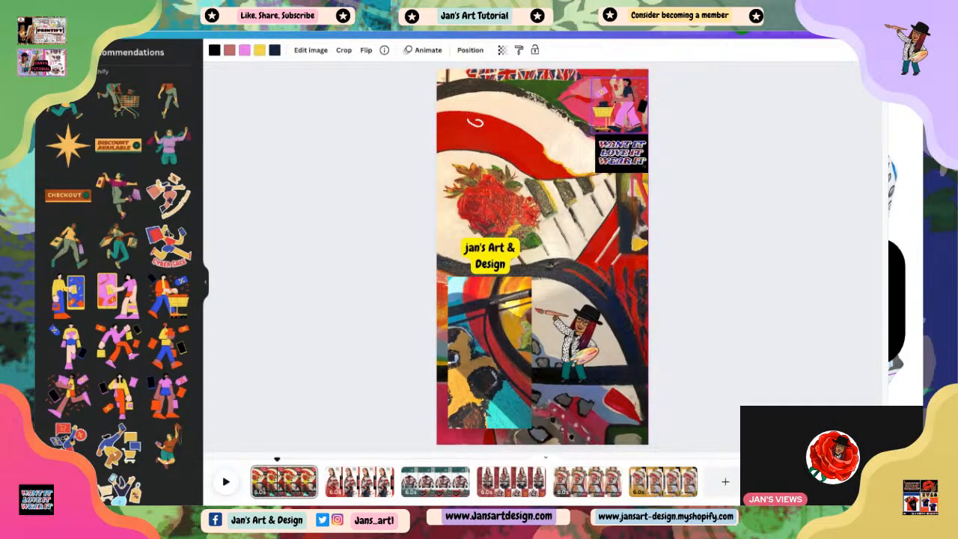
drag(621, 106, 616, 107)
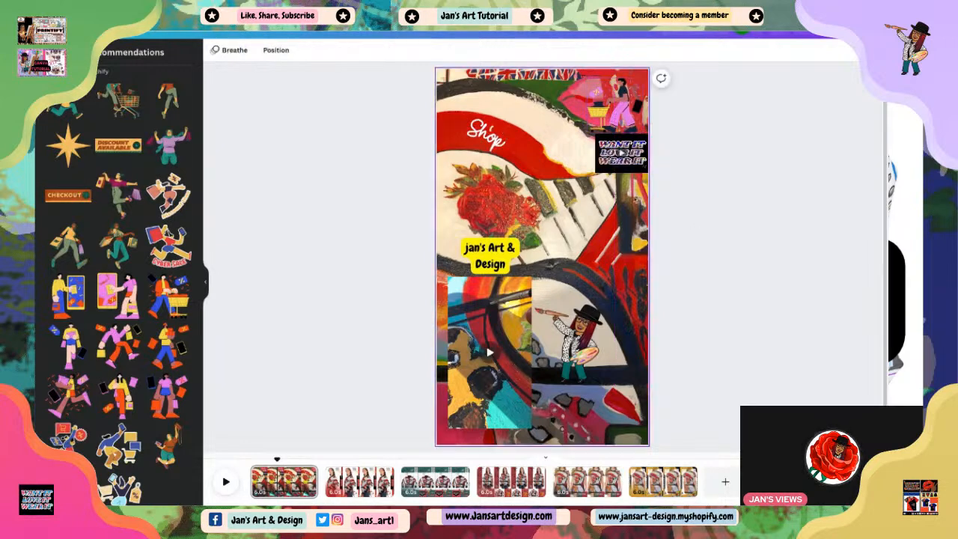
click(622, 152)
drag(621, 152, 617, 152)
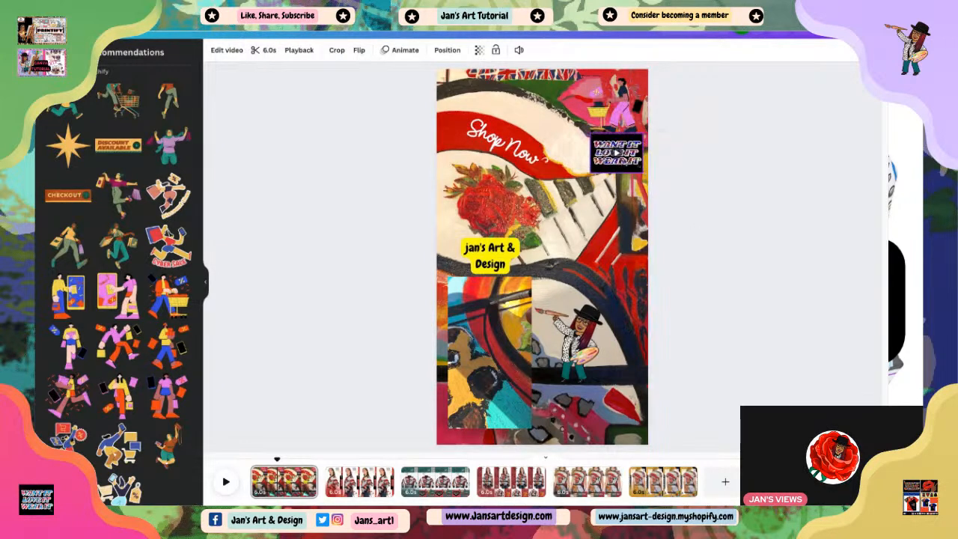
click(713, 250)
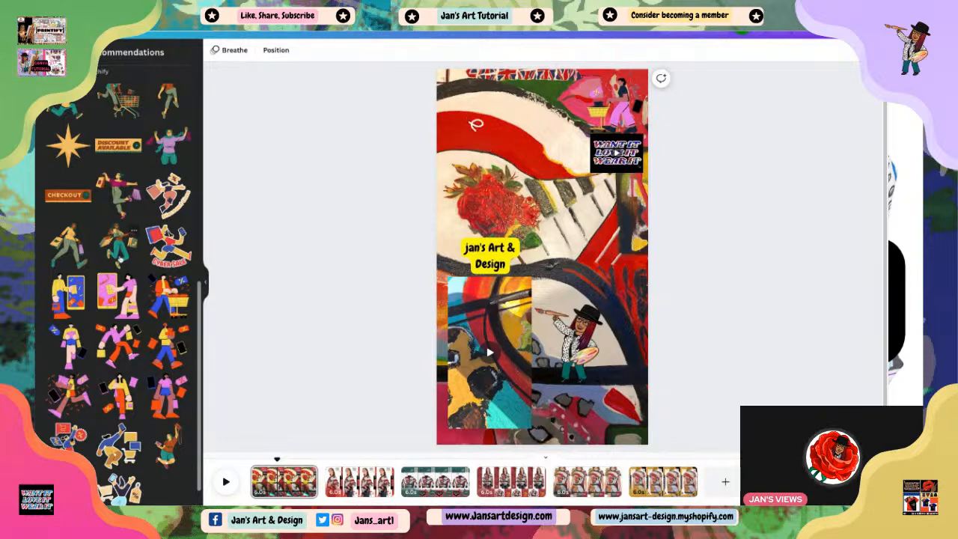
Apply the Baseline animation to the cart shopper above the WANT IT LOVE IT WEAR IT video.
click(619, 114)
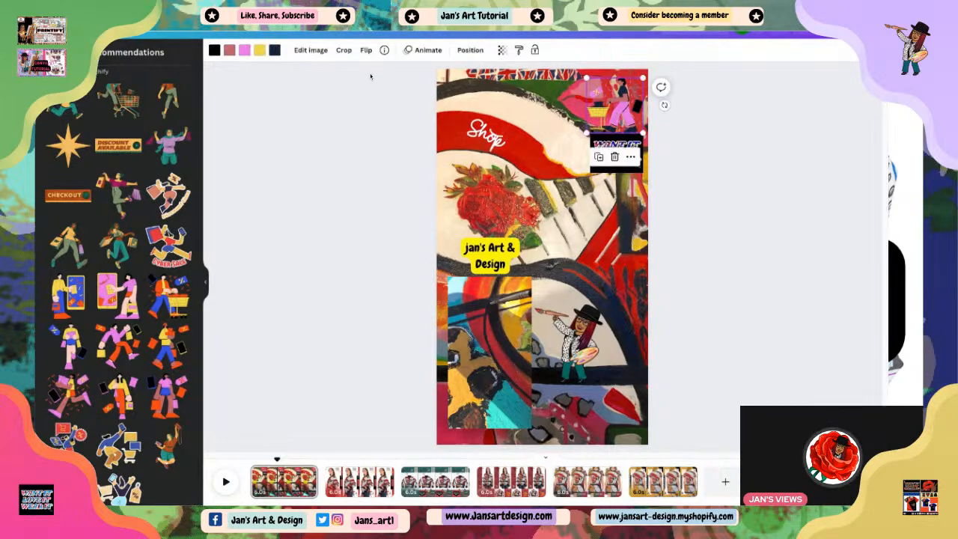
click(429, 51)
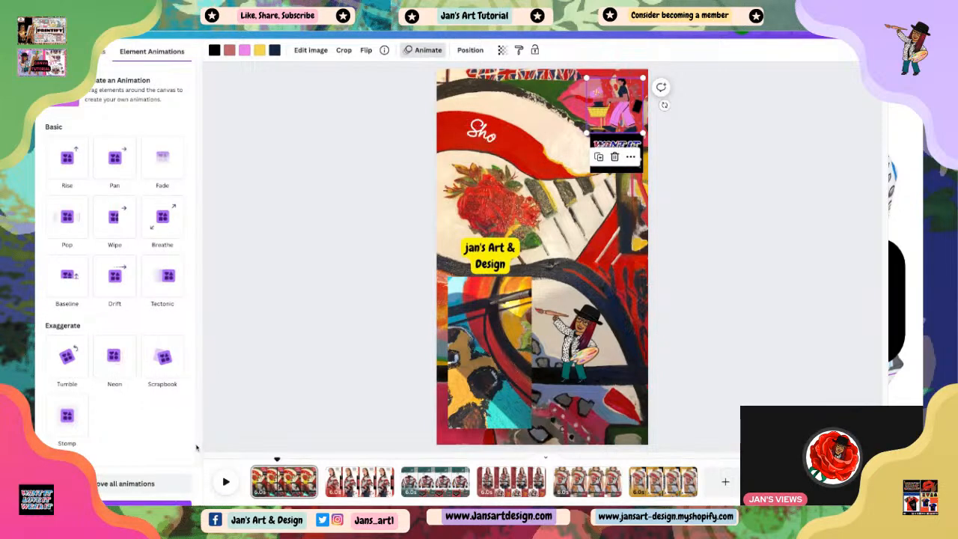
click(115, 276)
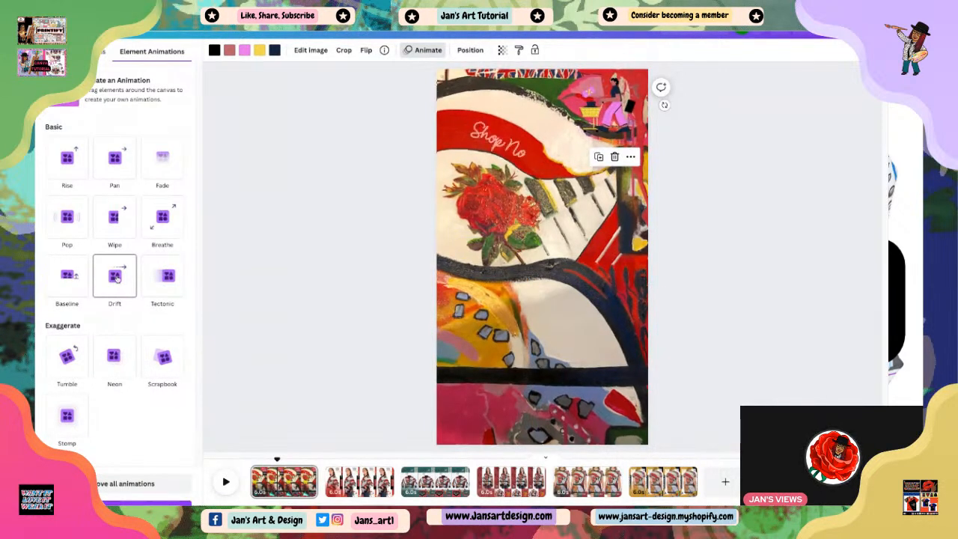
click(116, 277)
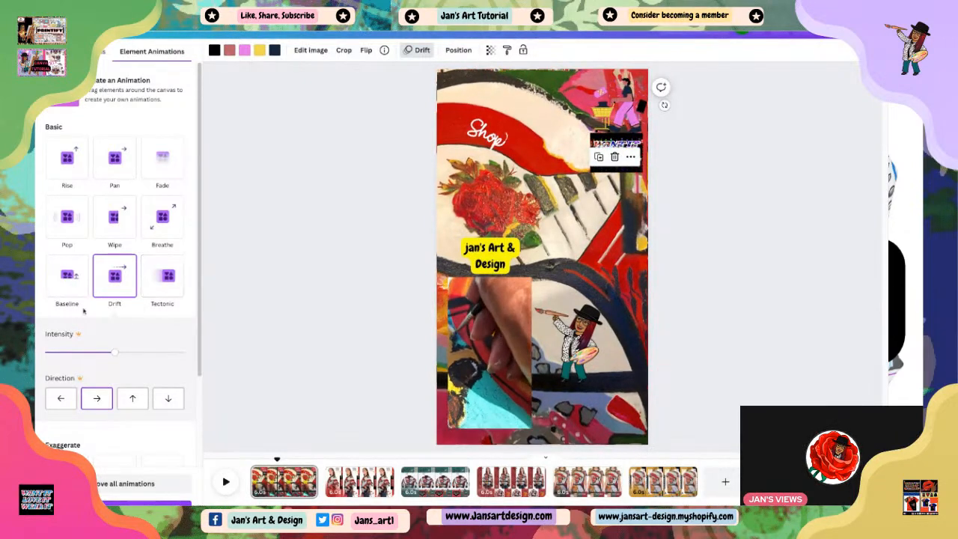
click(69, 276)
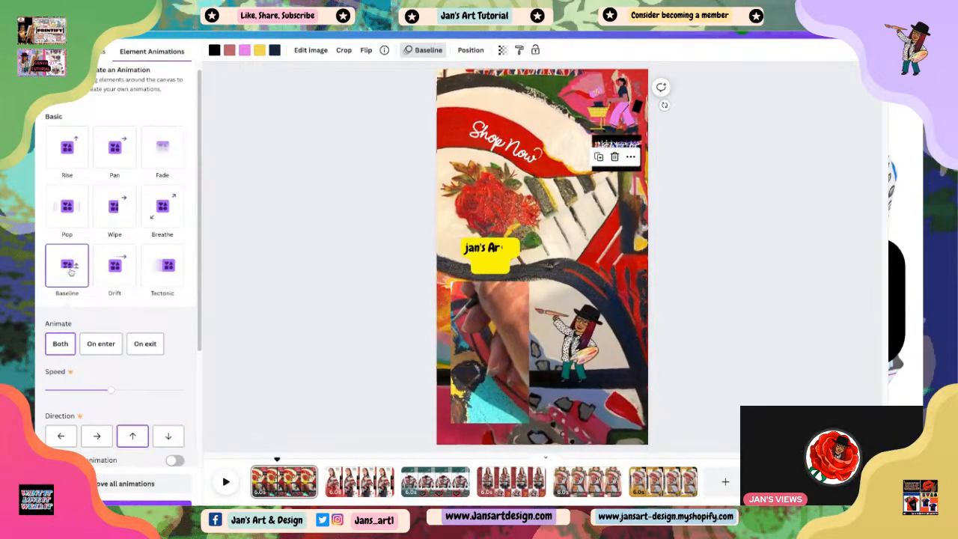
click(210, 266)
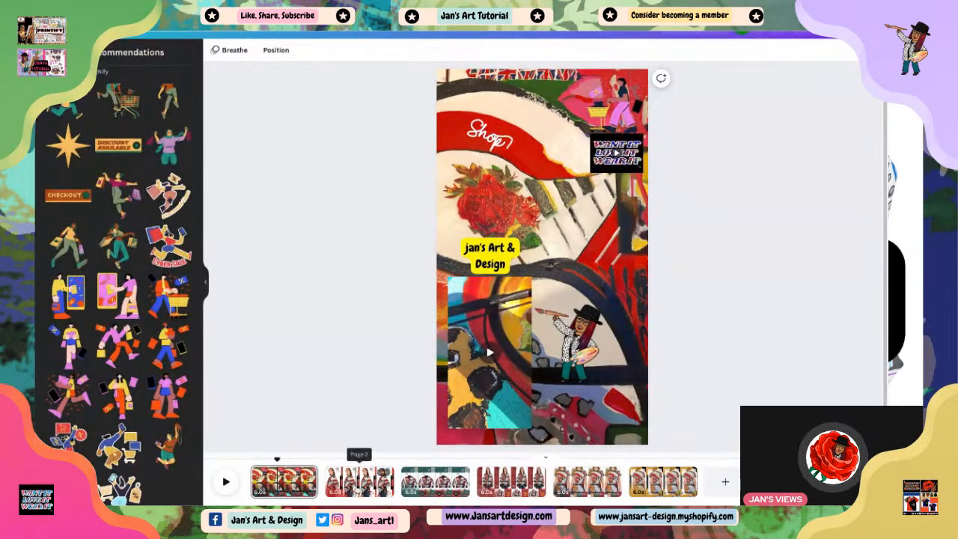
Open the Bomber Jacket page and look through the recommended shopper and sale graphics for something suitable to add.
click(361, 481)
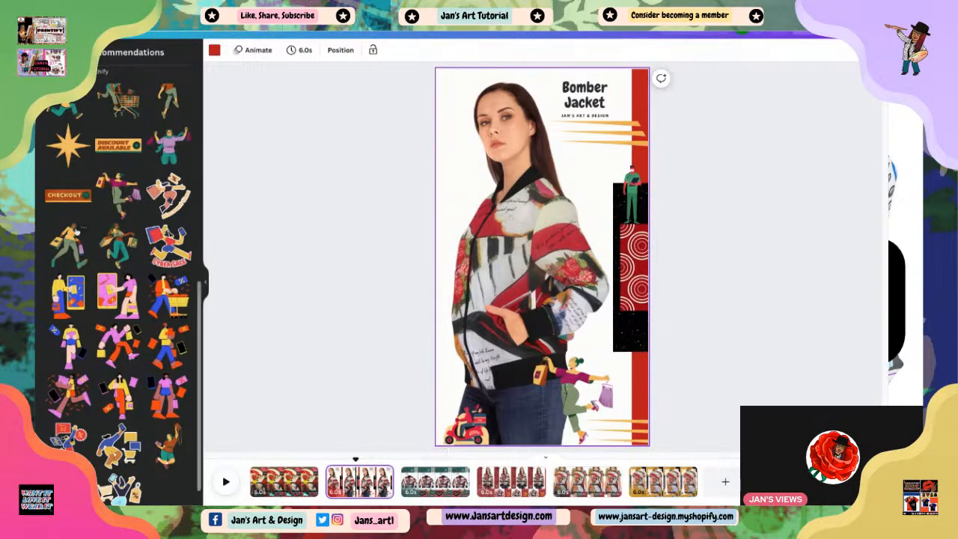
scroll(107, 259, up, 1)
scroll(108, 260, up, 2)
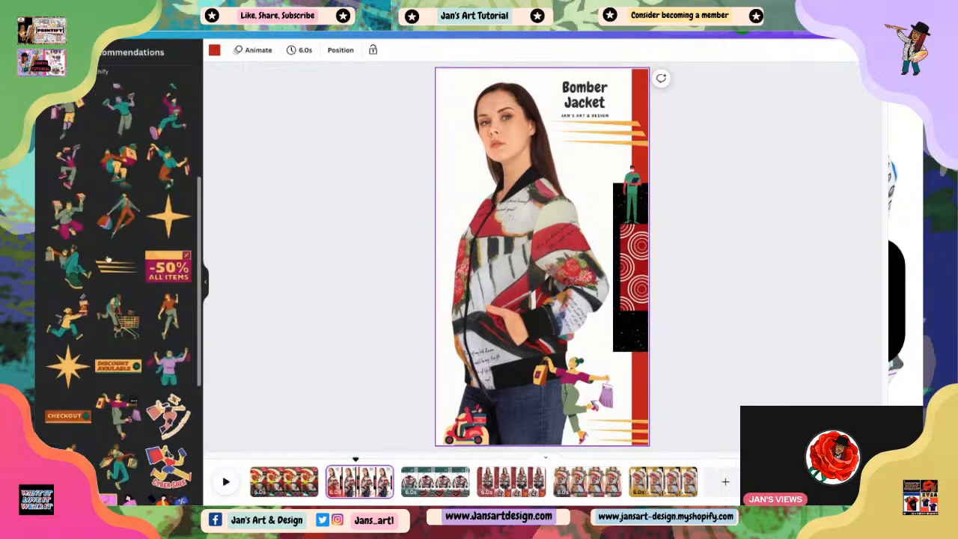
scroll(134, 270, up, 3)
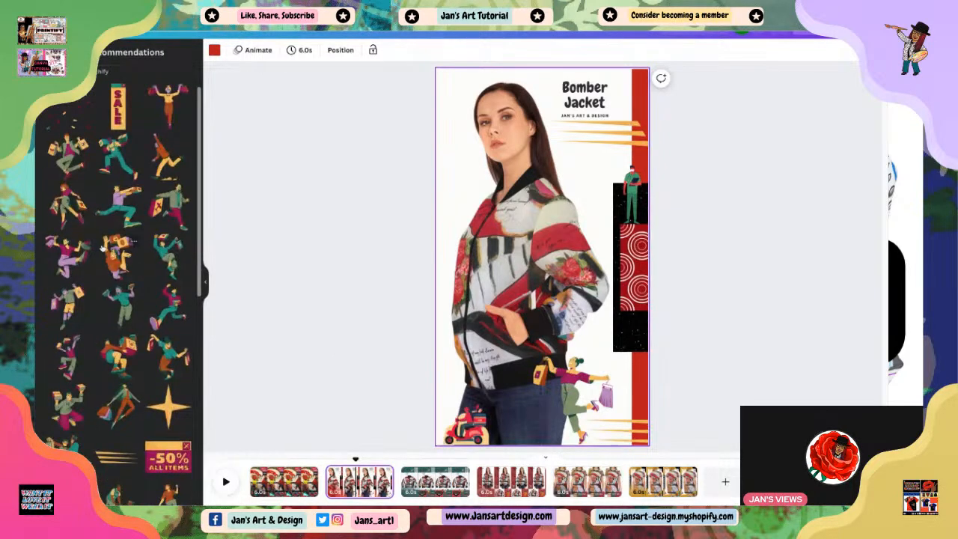
scroll(104, 248, up, 1)
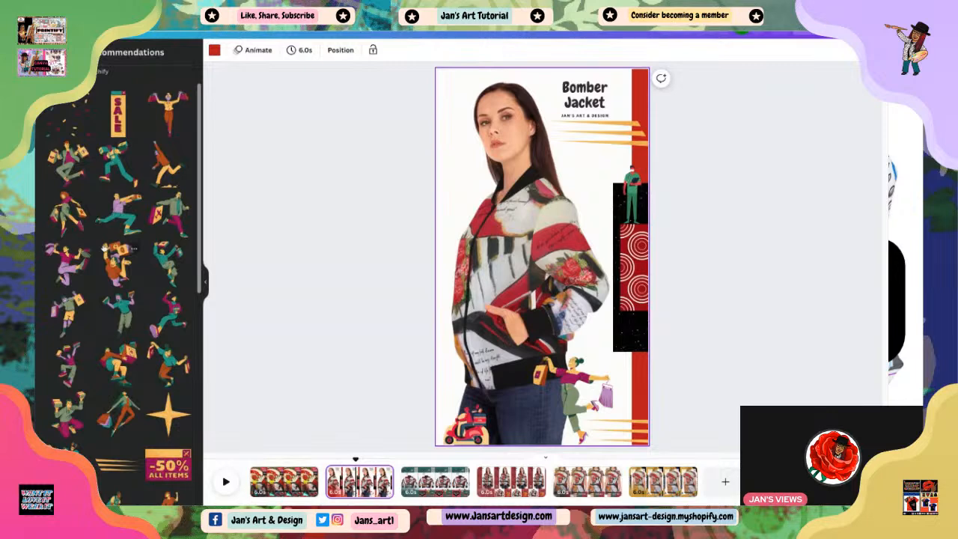
scroll(104, 247, down, 1)
scroll(117, 268, up, 1)
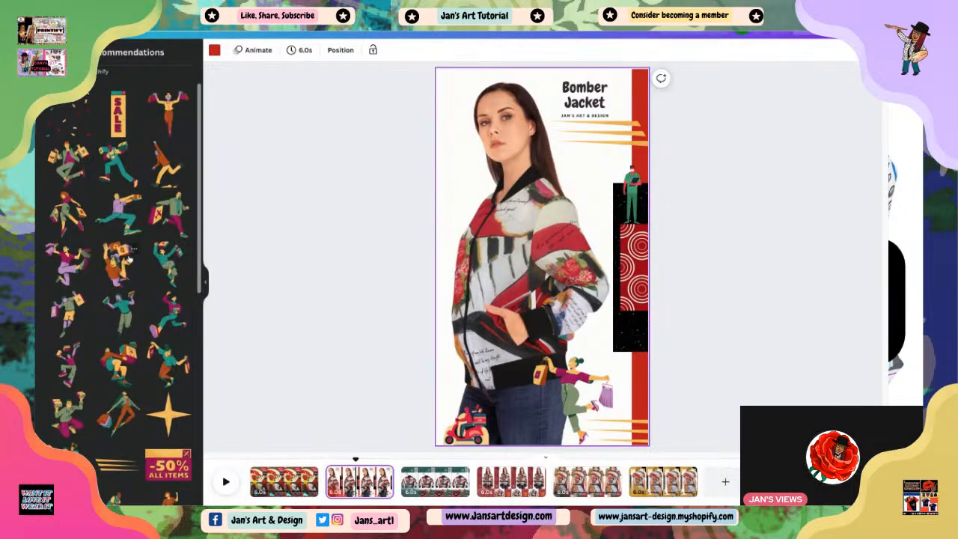
scroll(132, 349, down, 3)
scroll(114, 360, up, 3)
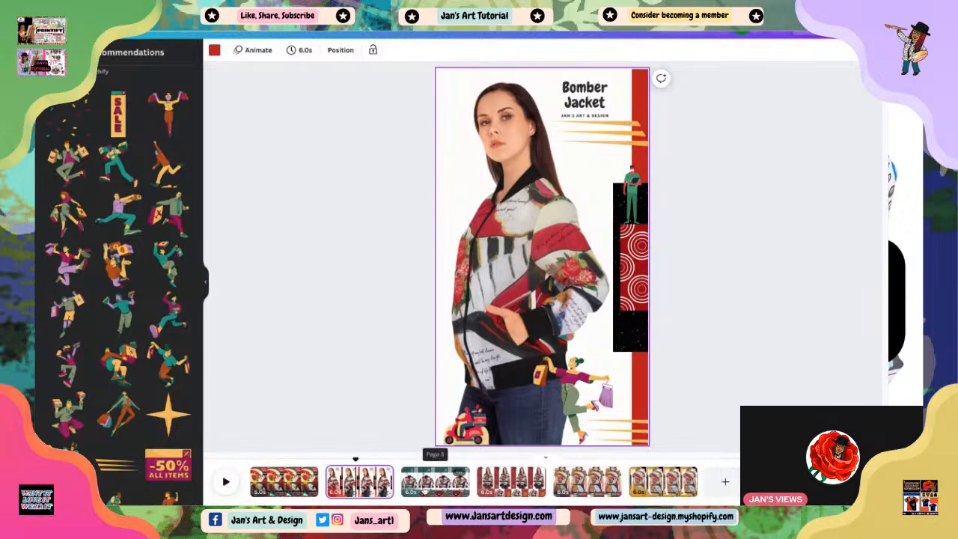
click(425, 488)
click(358, 479)
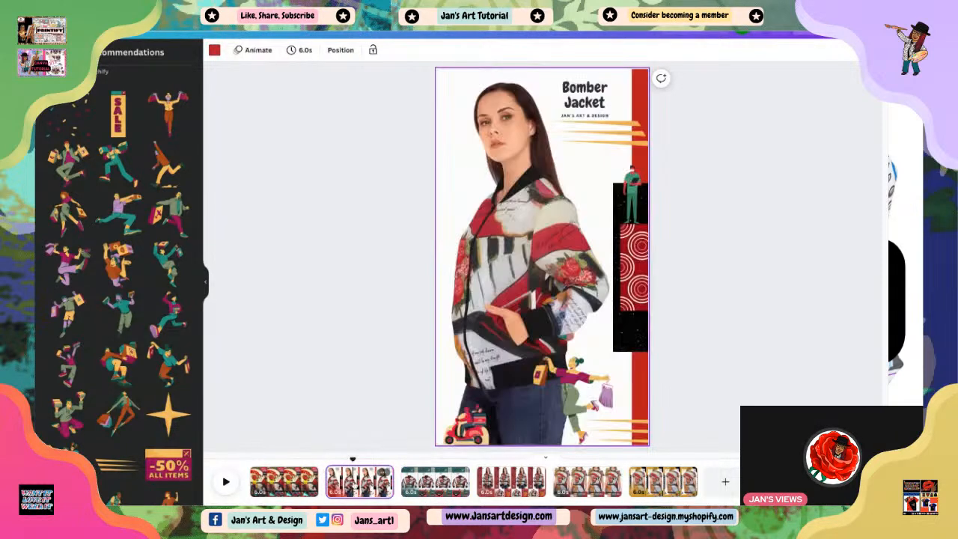
On the first page, set the background effect transparency of the yellow name label to 71.
click(283, 481)
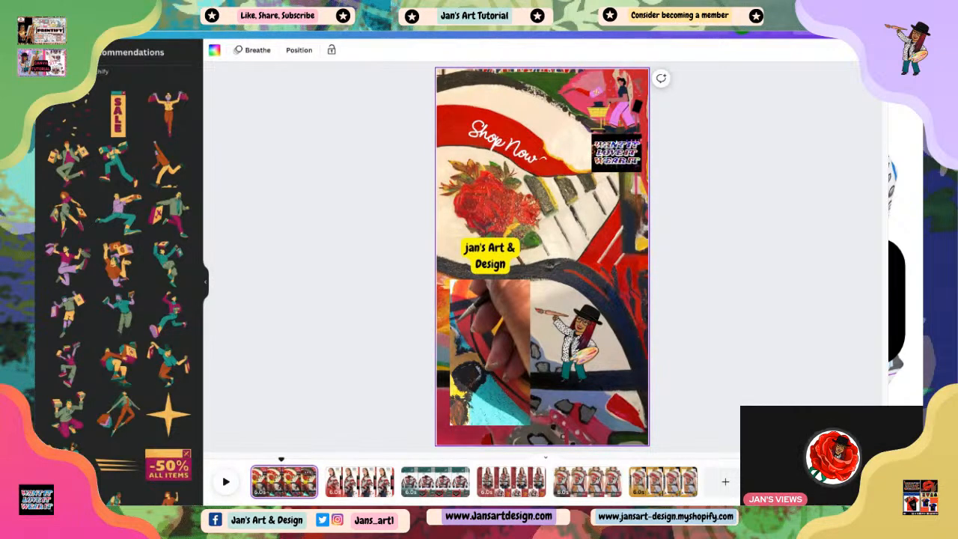
click(496, 263)
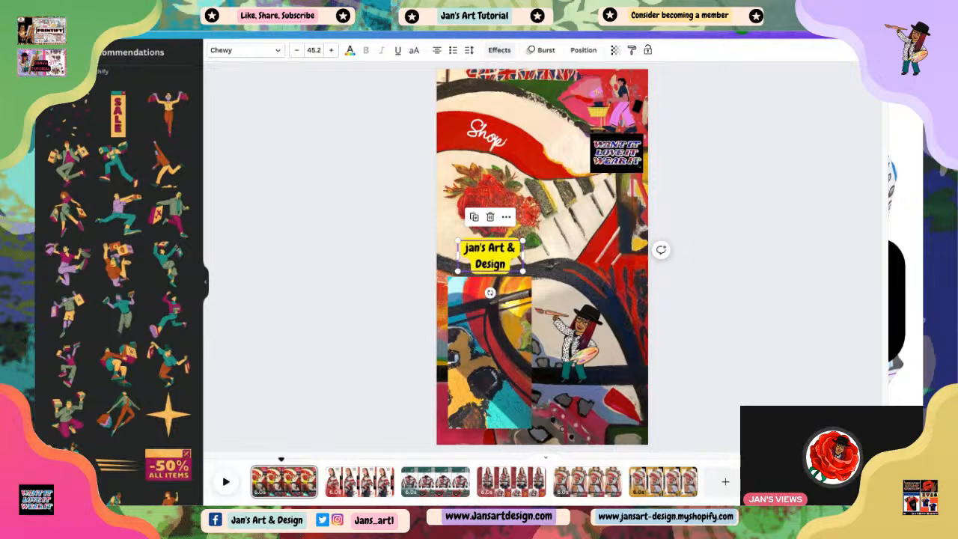
click(499, 50)
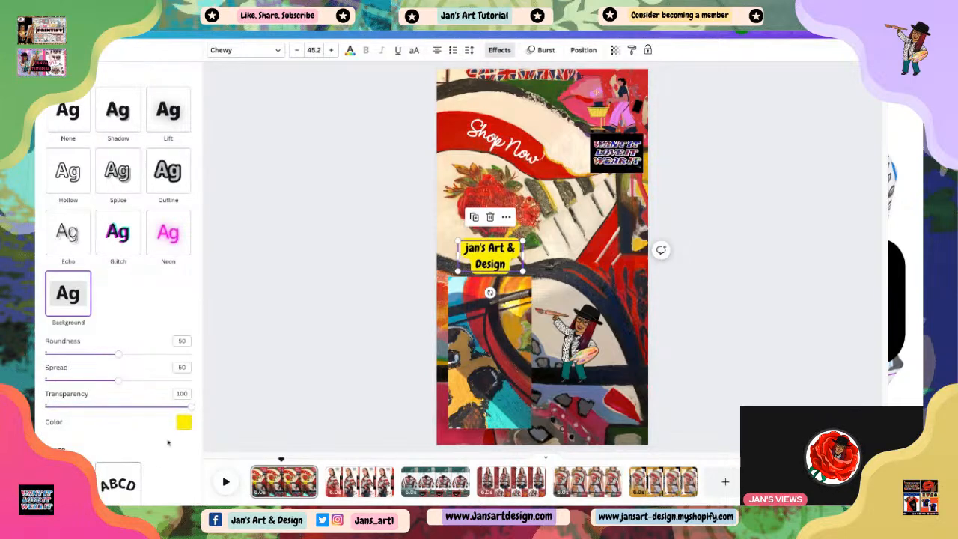
drag(192, 408, 149, 407)
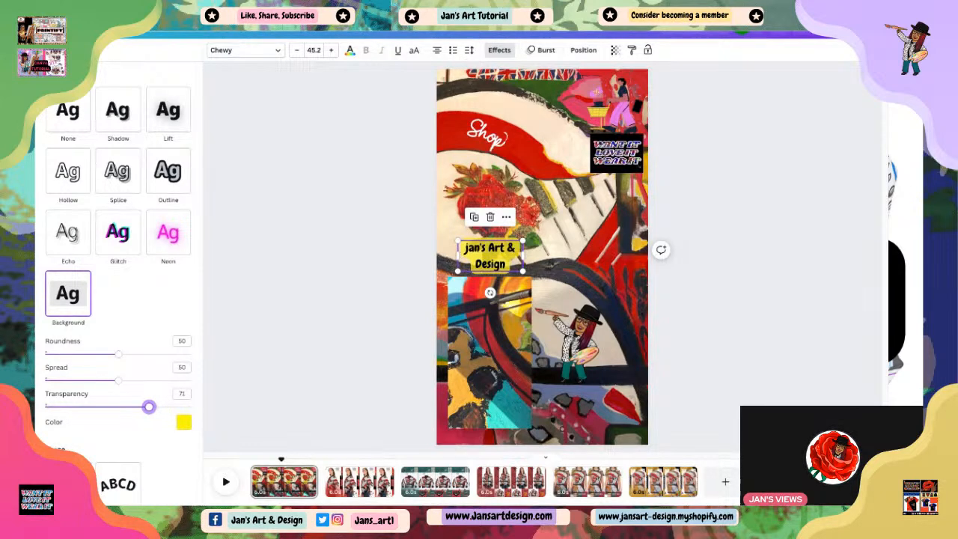
click(258, 367)
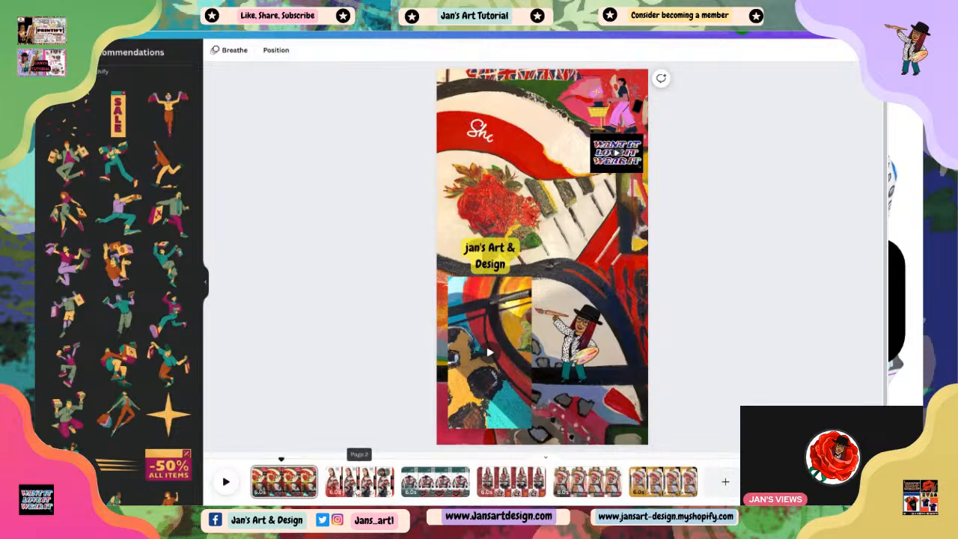
On the Bomber Jacket page, move the model photo to the left and enlarge it slightly up to the page's top edge.
click(358, 481)
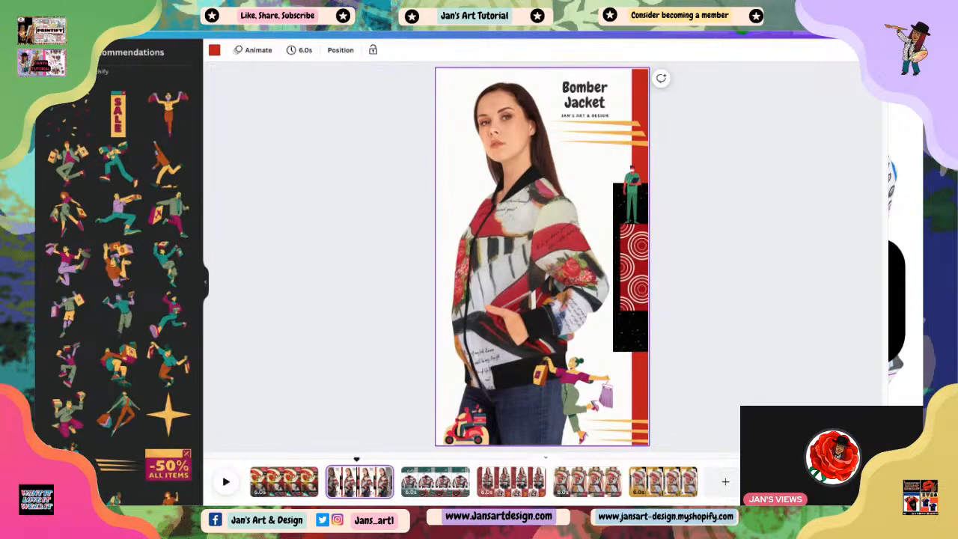
drag(357, 461, 332, 461)
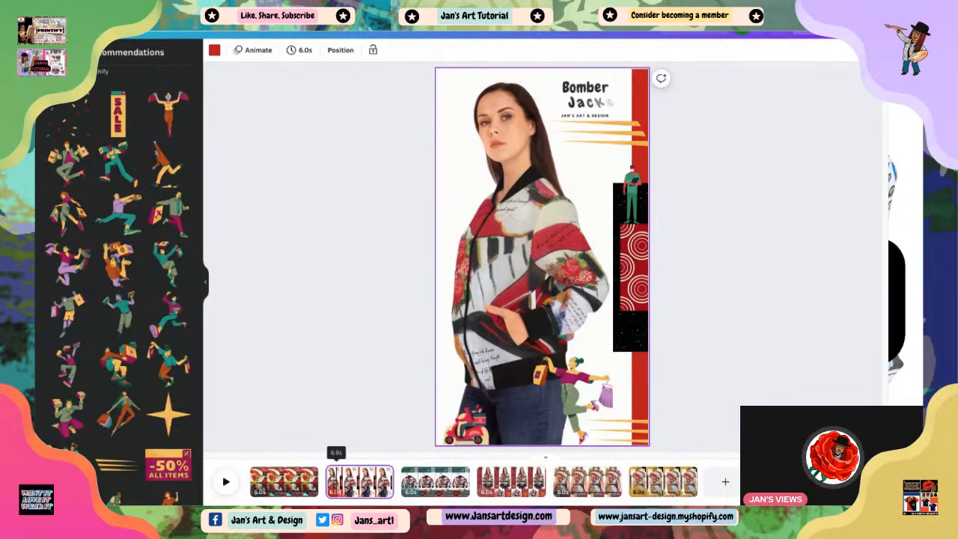
click(522, 258)
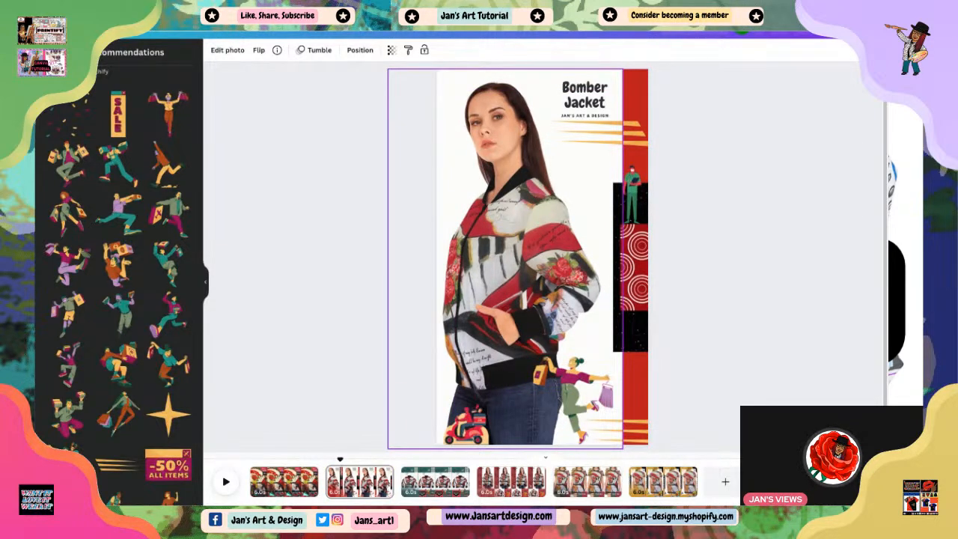
click(746, 336)
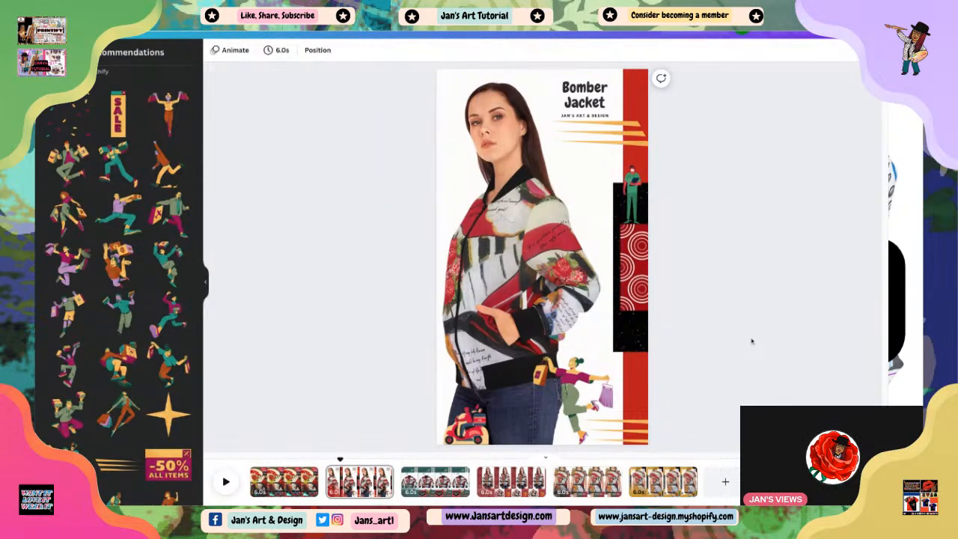
click(591, 328)
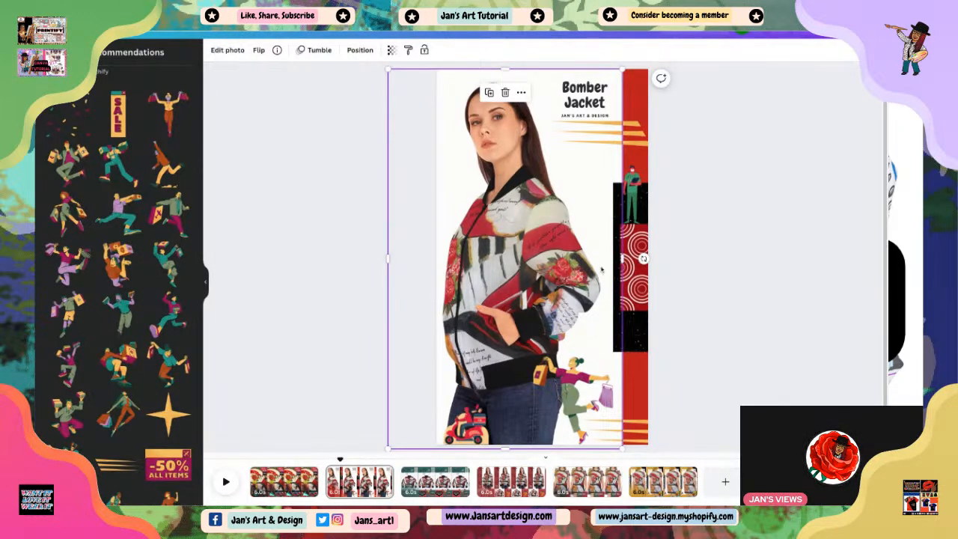
drag(622, 70, 629, 62)
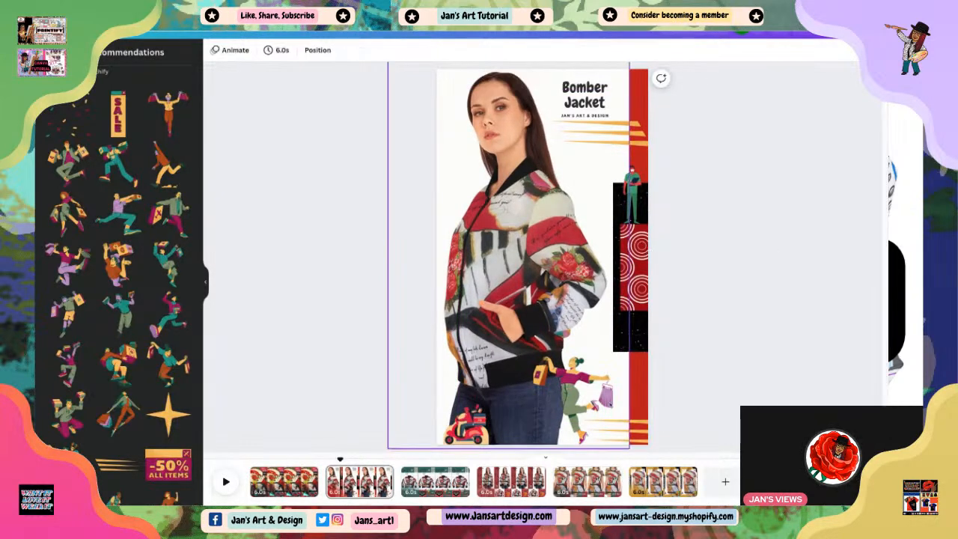
click(574, 404)
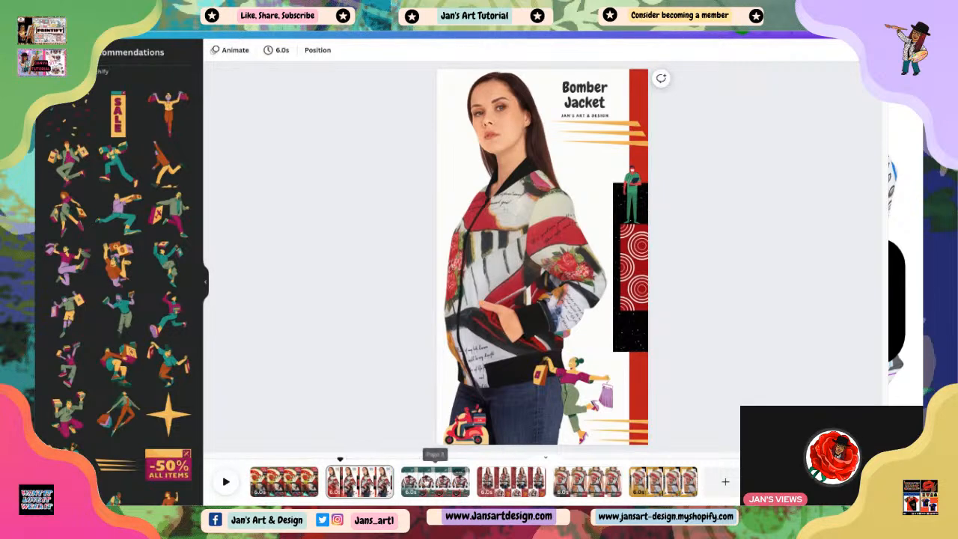
Open the Mini Skirt page and inspect its model photo and the line graphic in the lower corner.
click(436, 481)
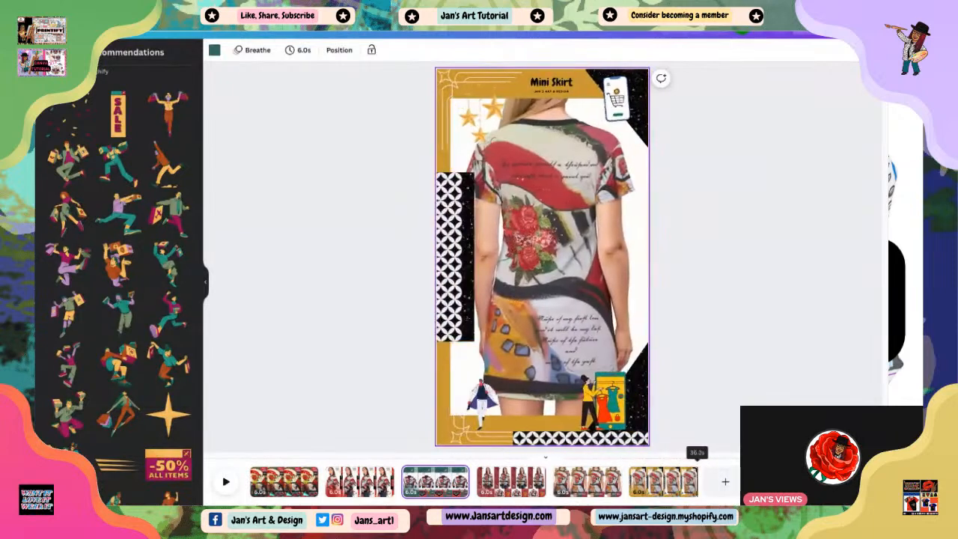
click(666, 481)
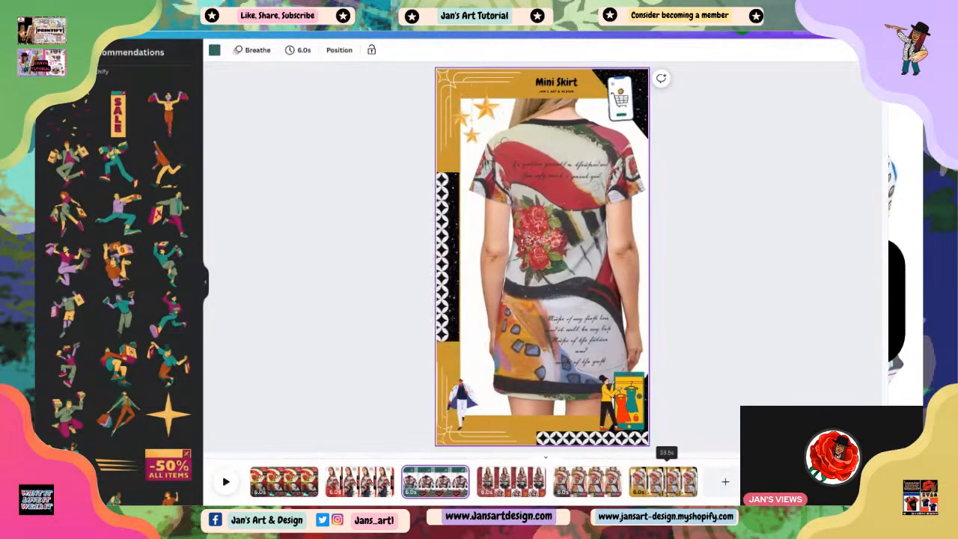
click(656, 482)
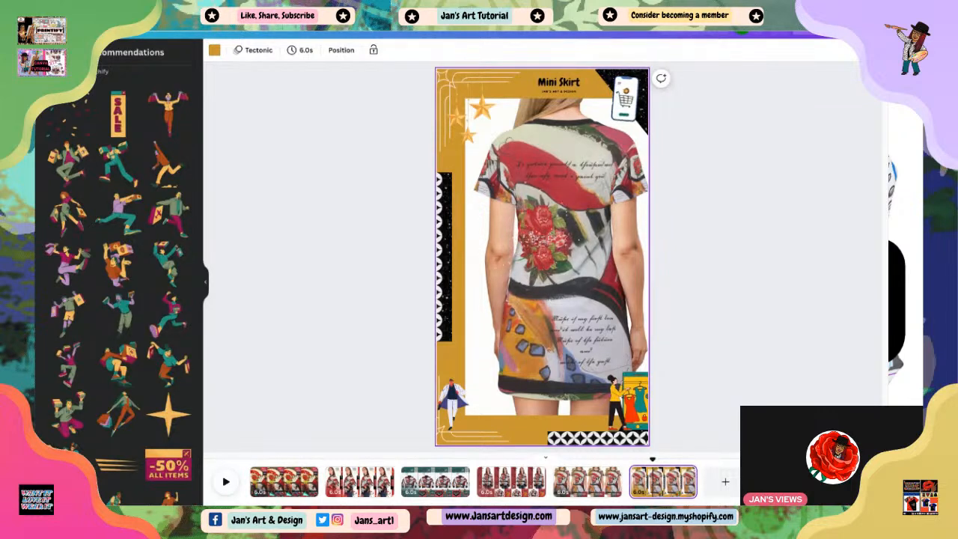
click(571, 318)
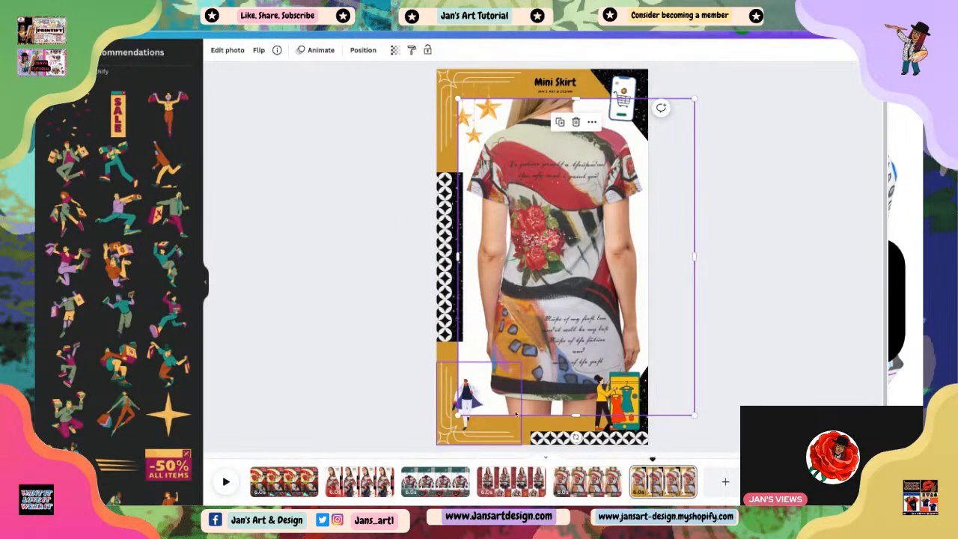
click(472, 401)
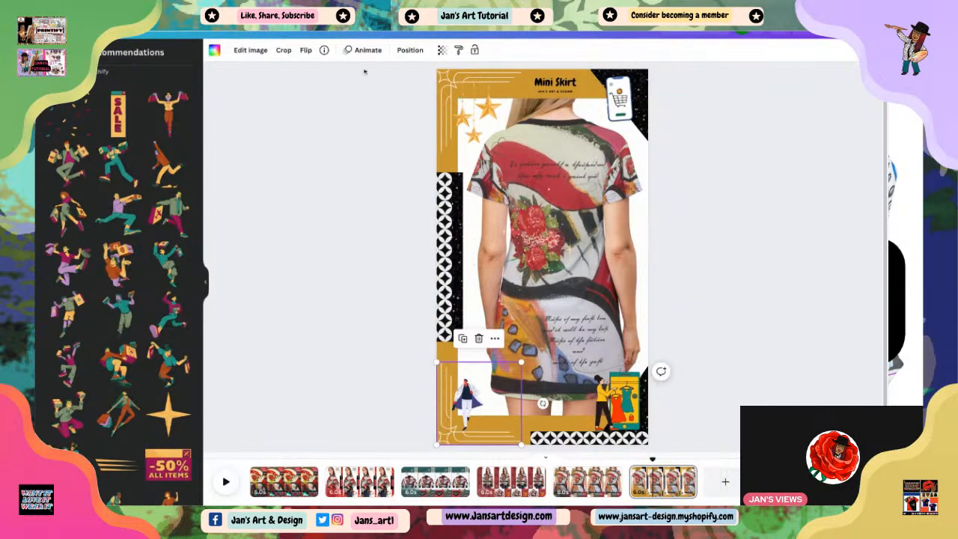
click(586, 339)
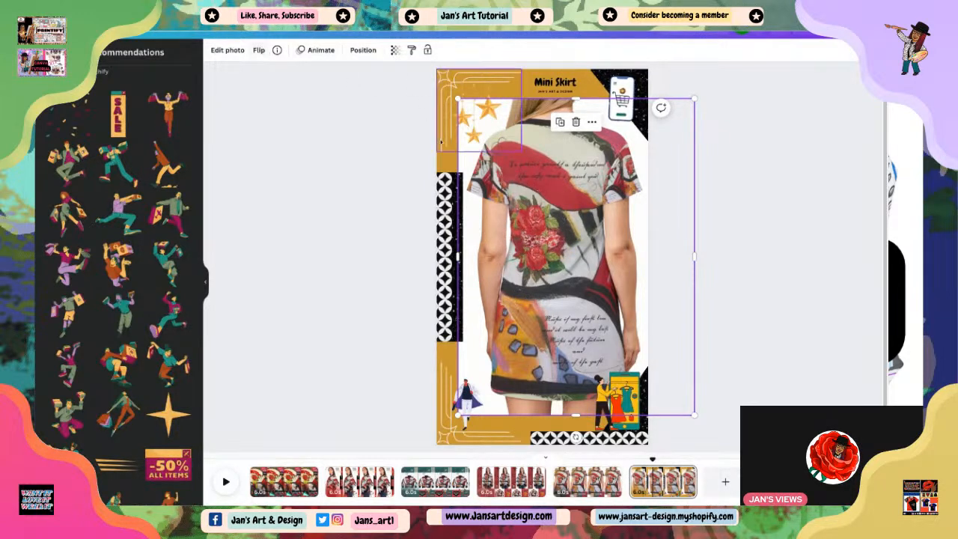
click(446, 160)
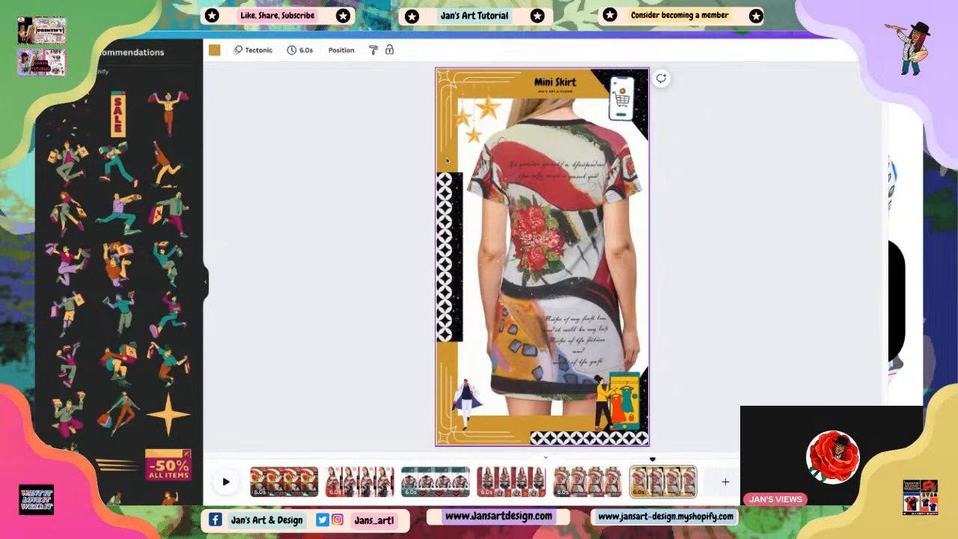
Look through the page animation options for the Mini Skirt page and close them without applying a different one.
click(254, 51)
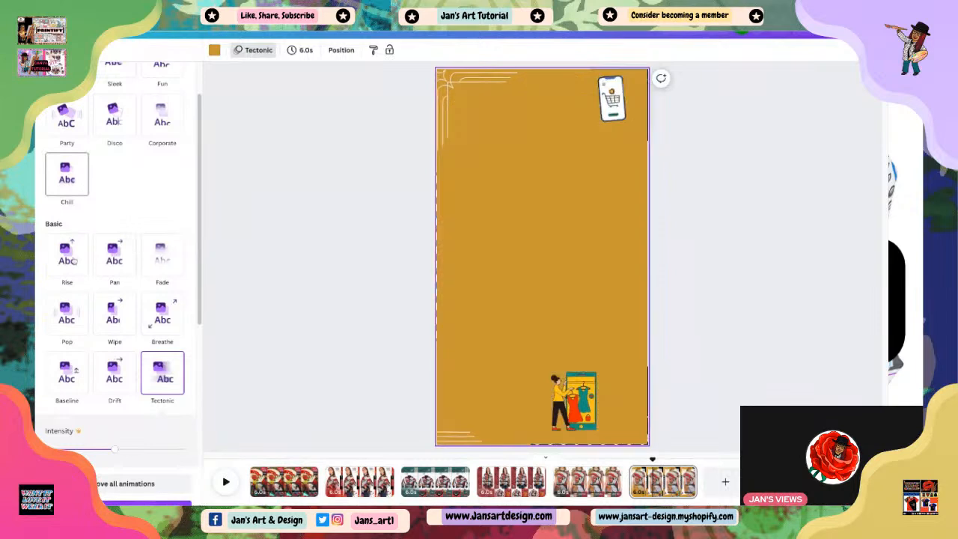
scroll(183, 232, up, 1)
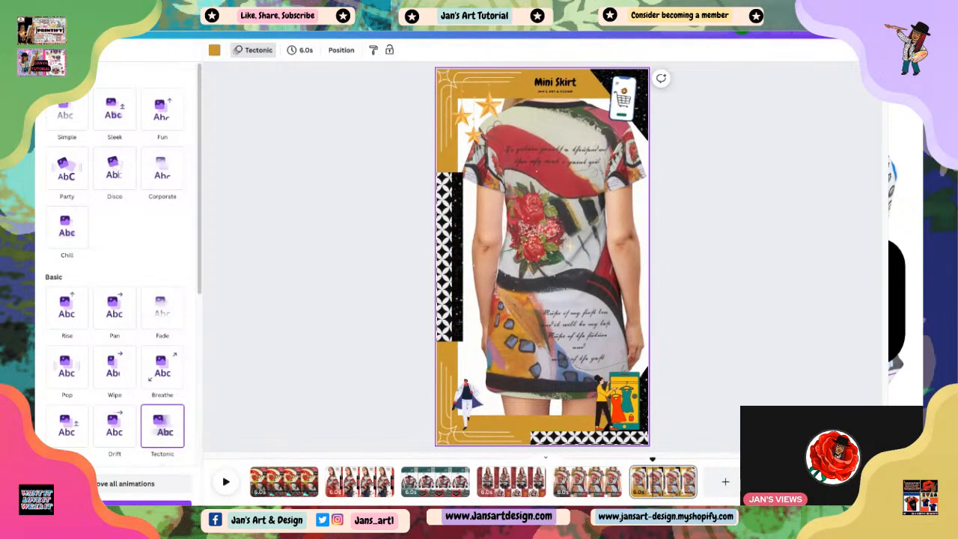
click(257, 246)
click(738, 417)
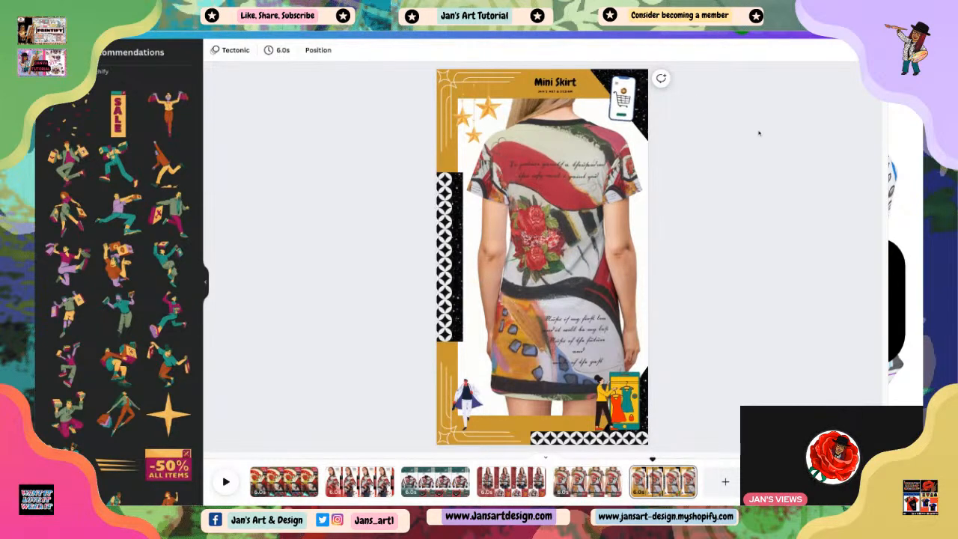
Download all 6 pages of the design as an MP4 video in 1080p (HD) quality.
click(863, 26)
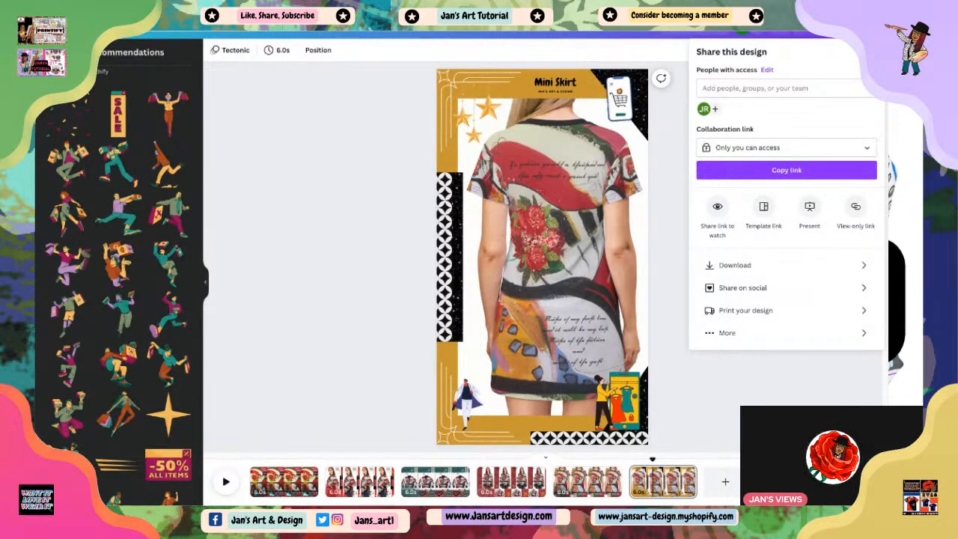
click(752, 266)
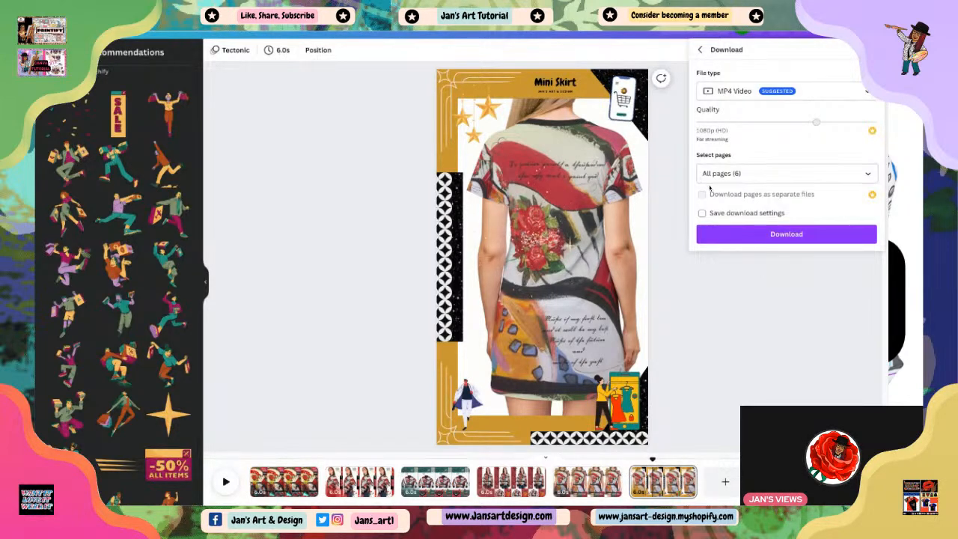
click(782, 234)
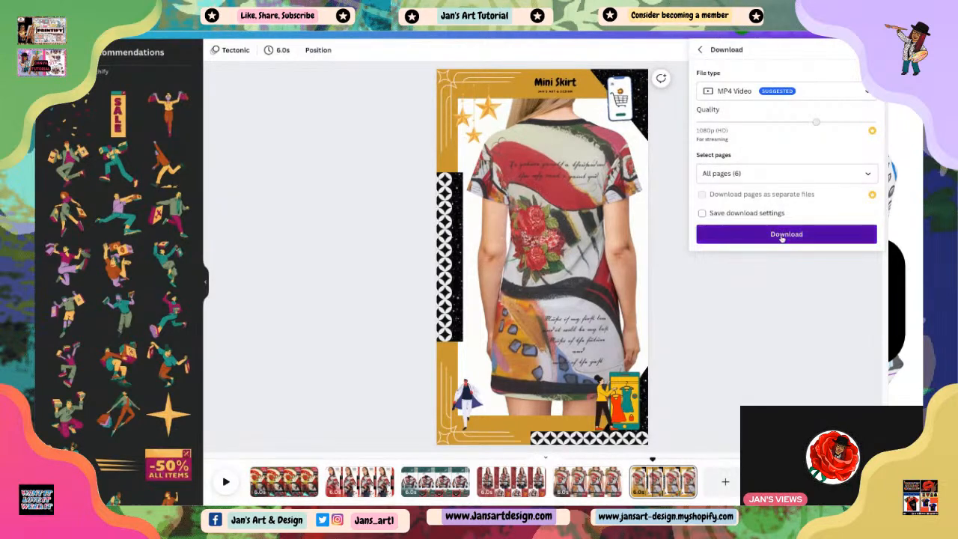